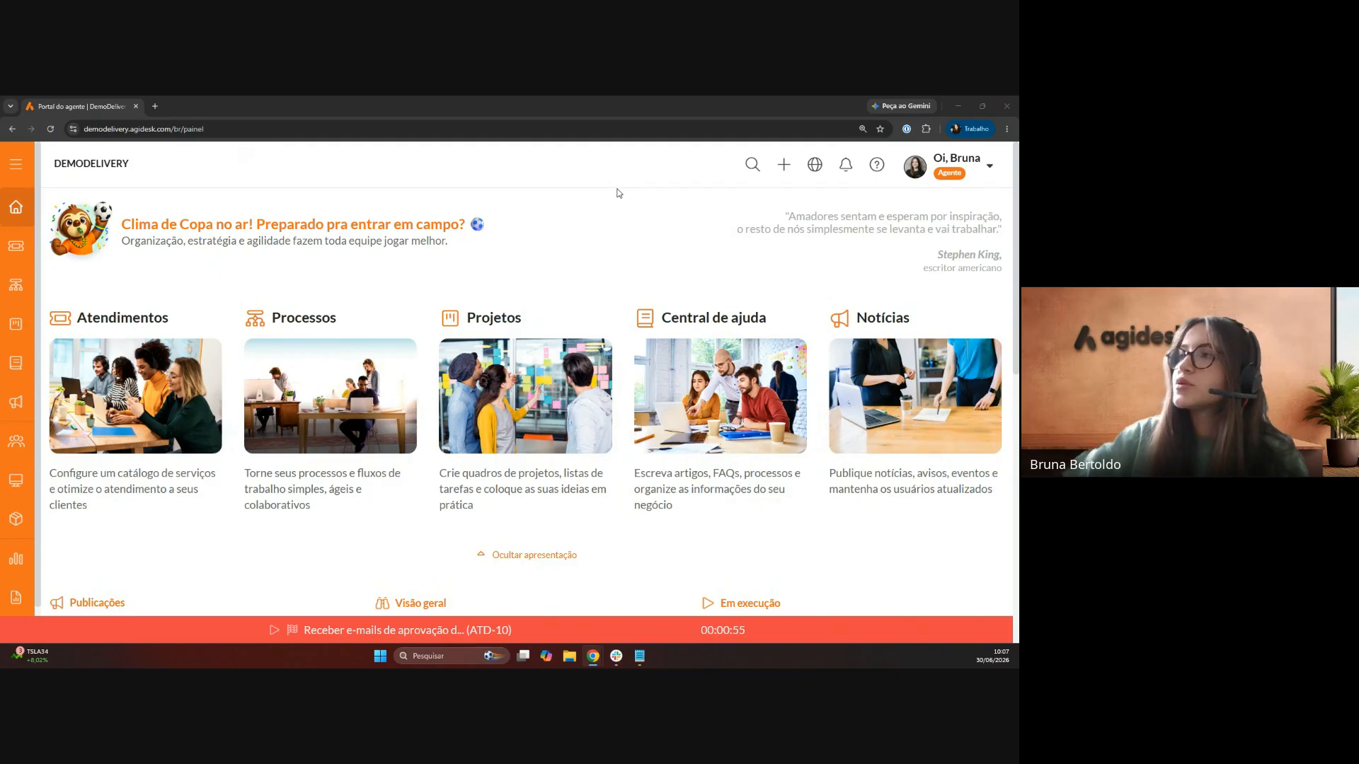
- Review the workflow module options (Fluxos de trabalho) in the account settings and return to the home dashboard
left_click(980, 170)
left_click(980, 170)
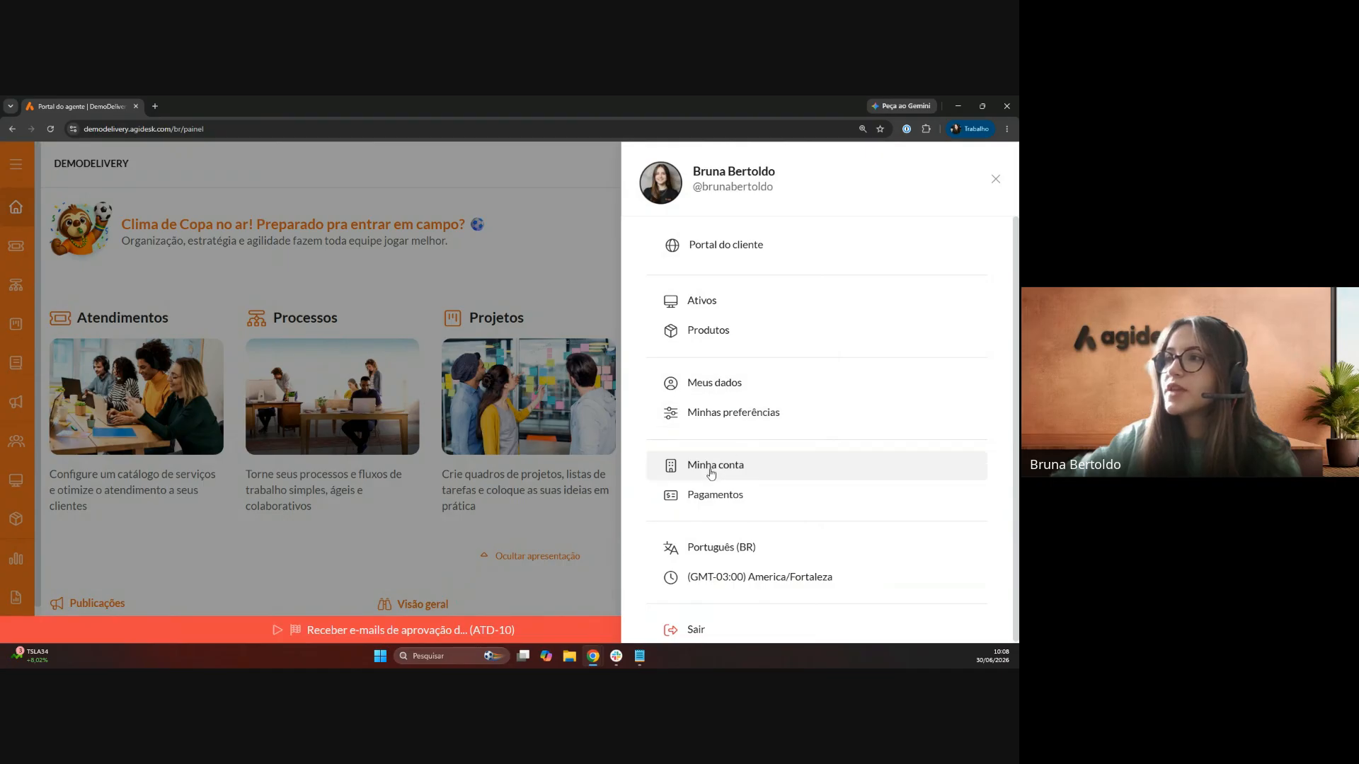
left_click(710, 469)
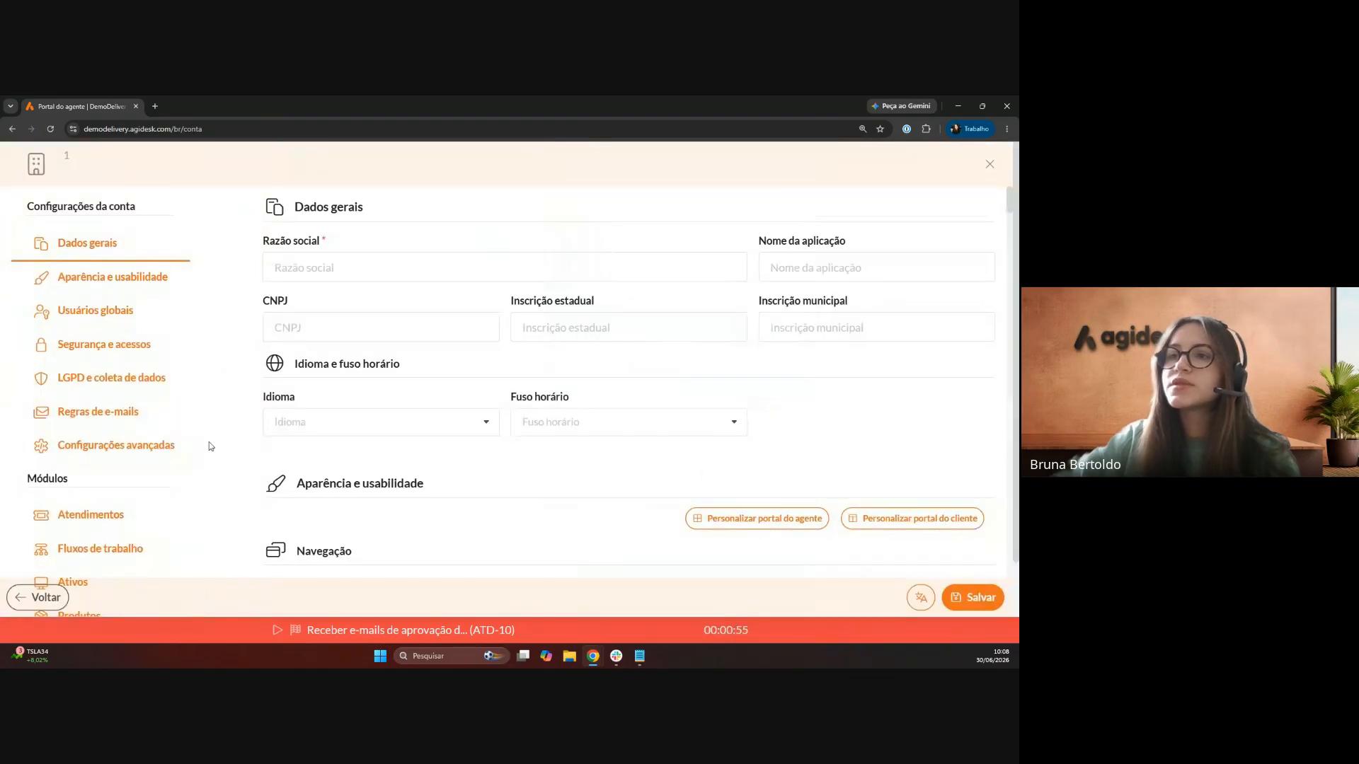
scroll(98, 423, "down", 1)
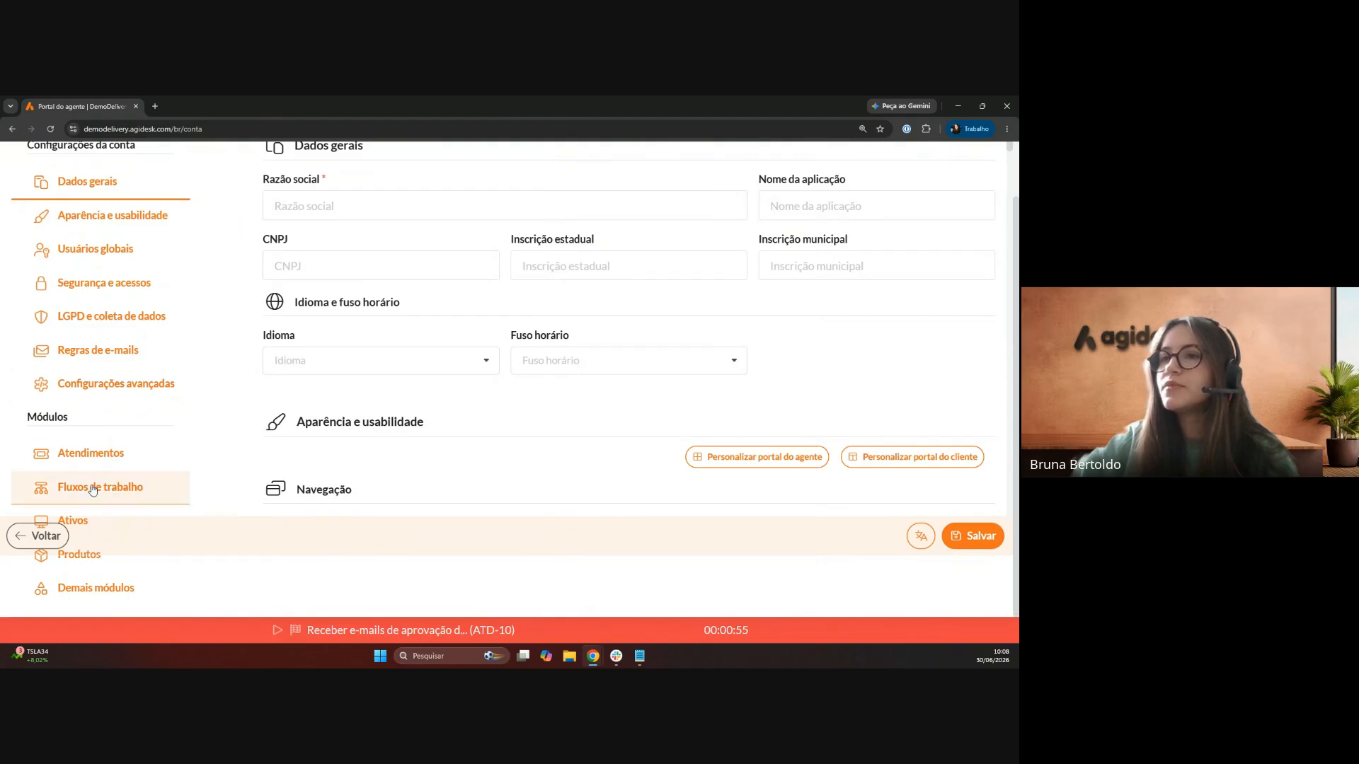
scroll(124, 483, "down", 3)
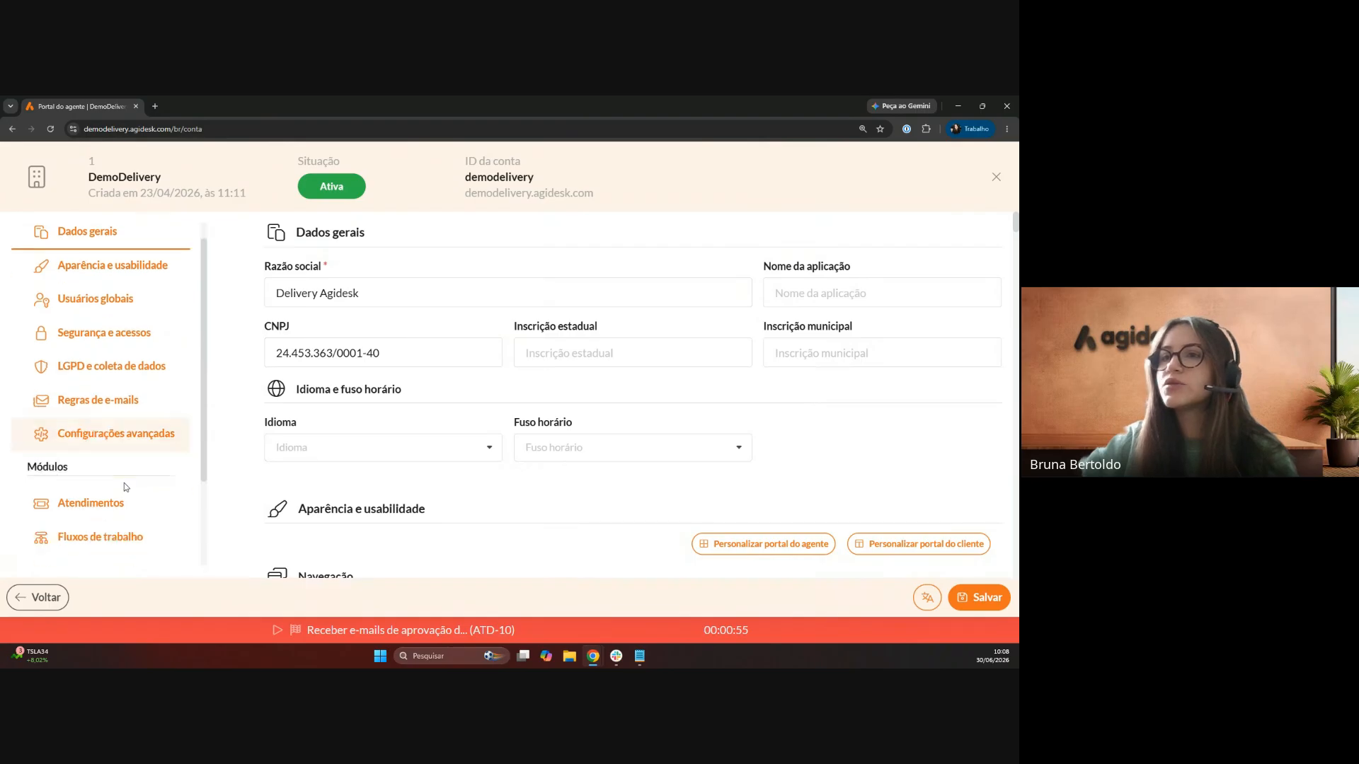
left_click(92, 432)
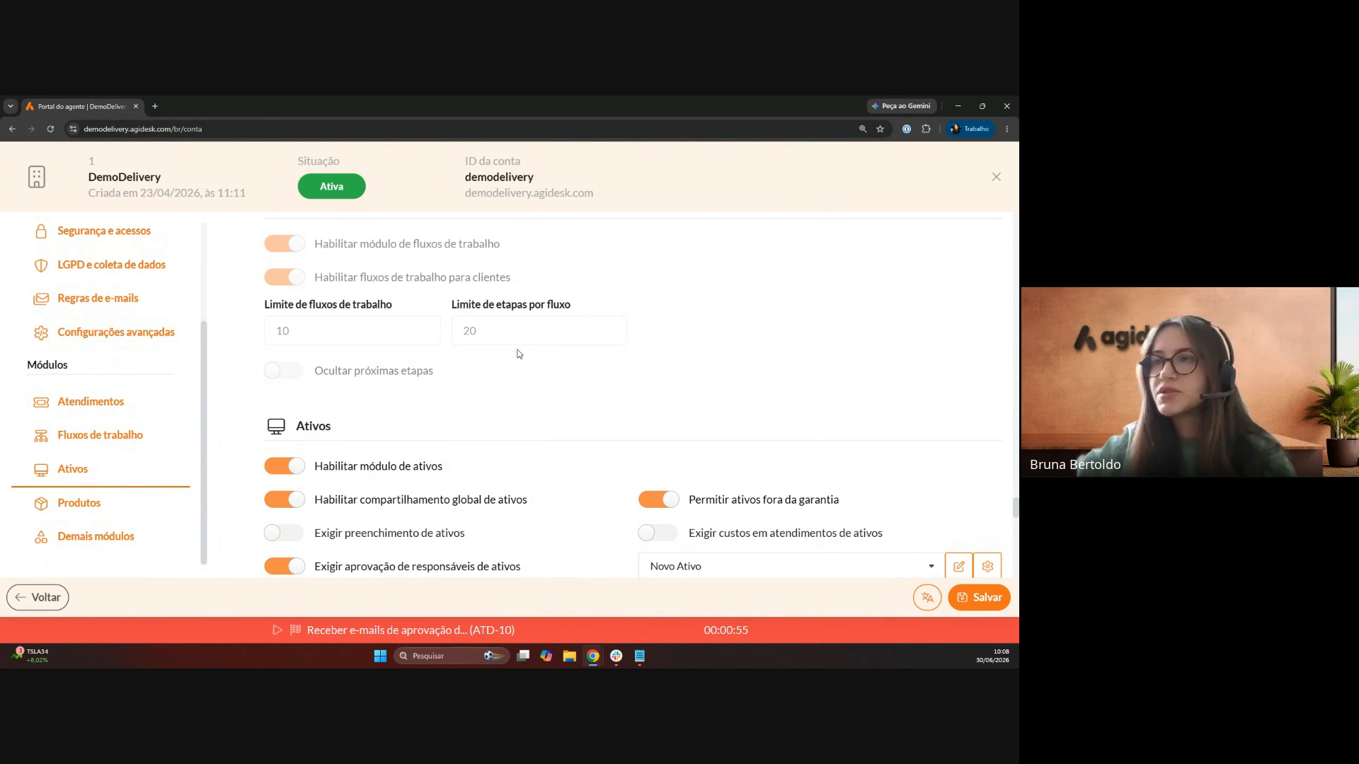
left_click(55, 599)
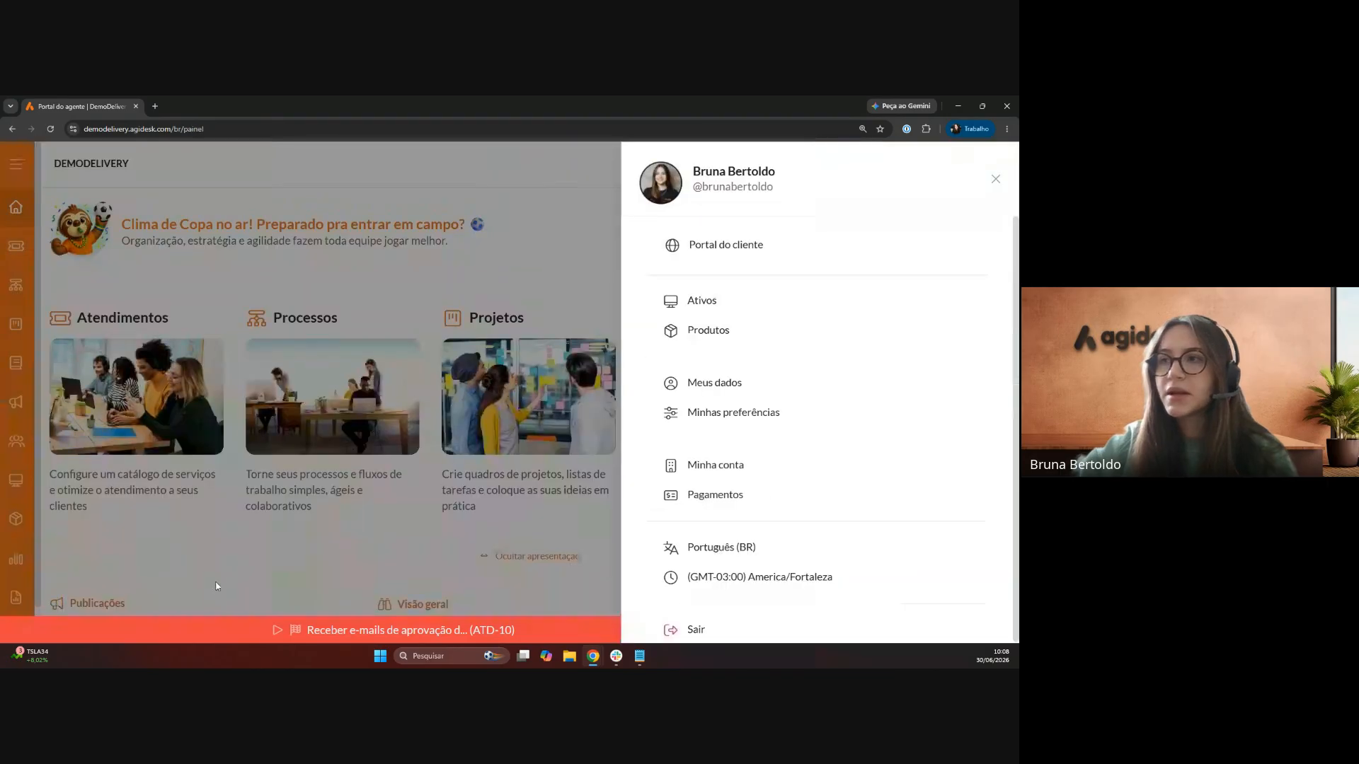
left_click(554, 238)
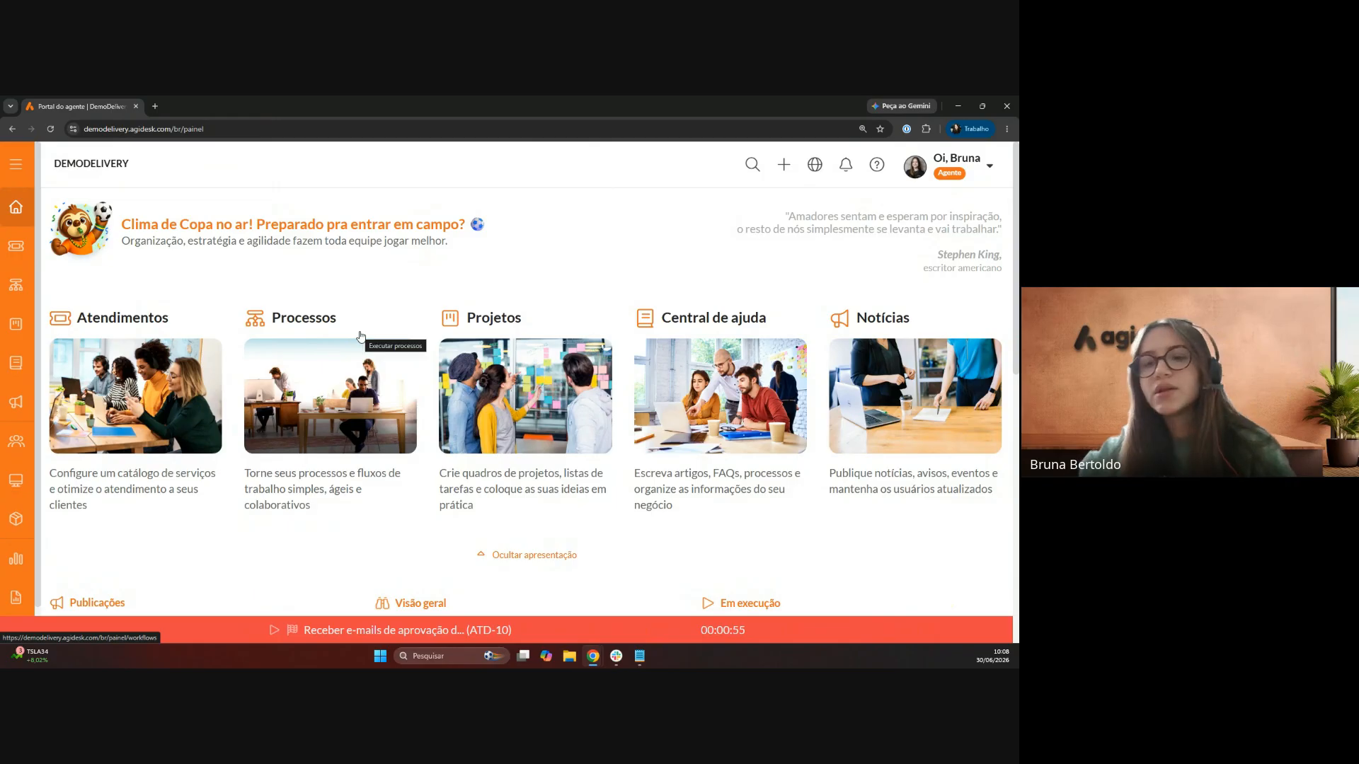
- Open the stages configuration of the Solicitação de férias workflow in the RH process
left_click(15, 165)
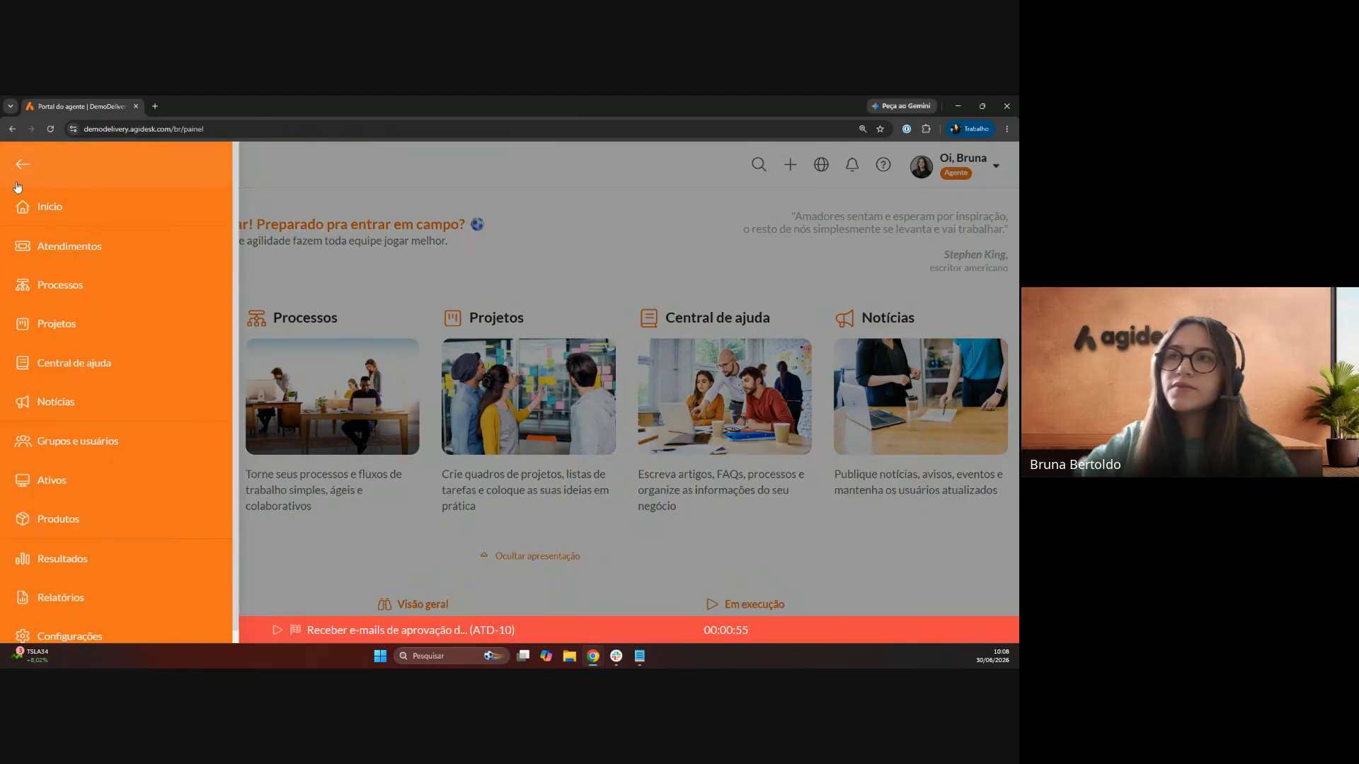
left_click(86, 289)
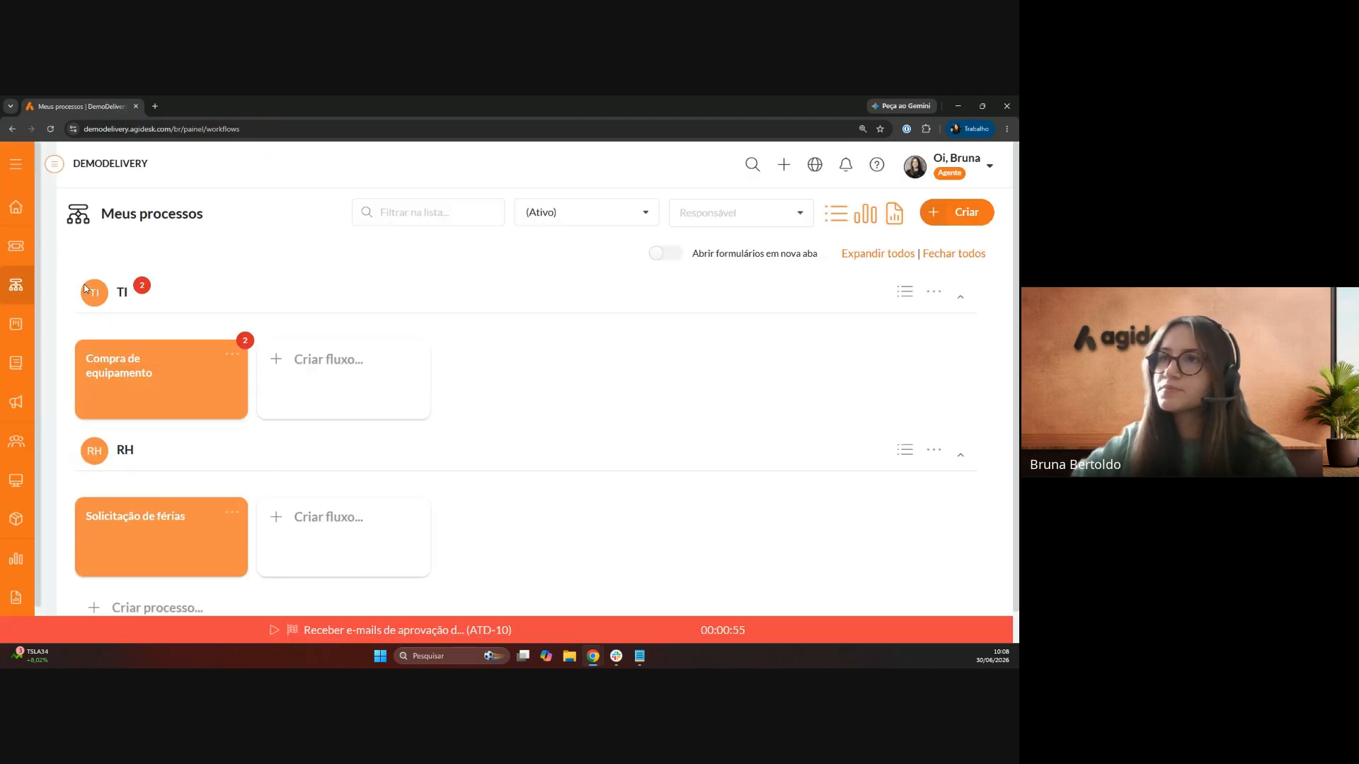
scroll(272, 261, "down", 1)
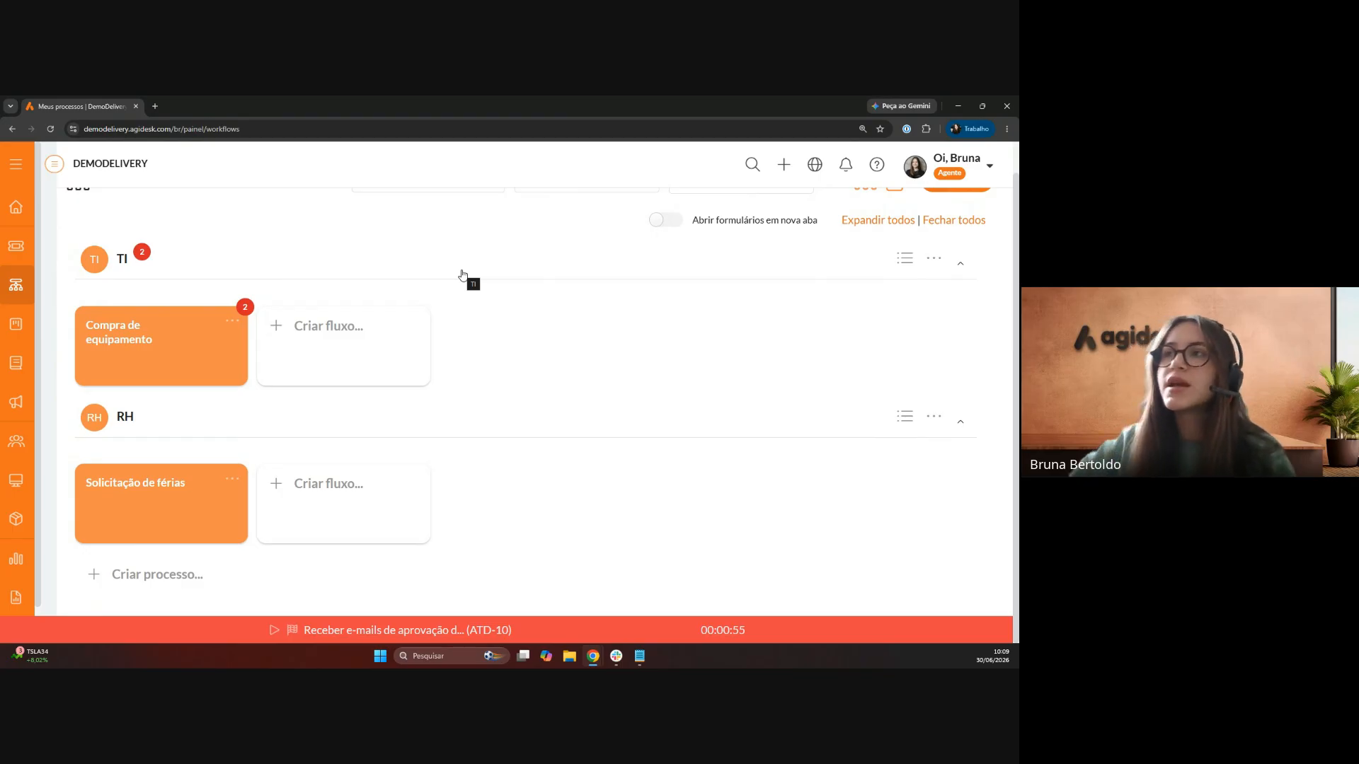
left_click(232, 485)
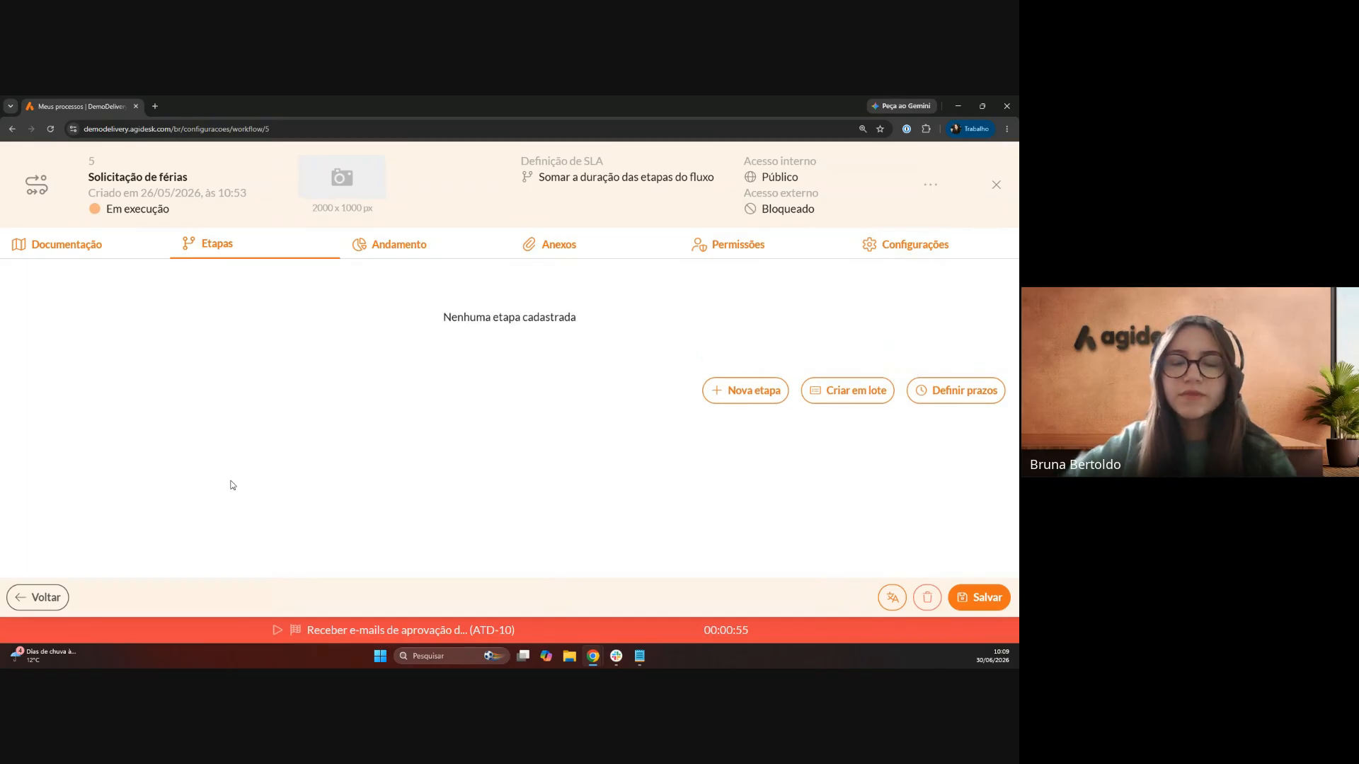
left_click(49, 598)
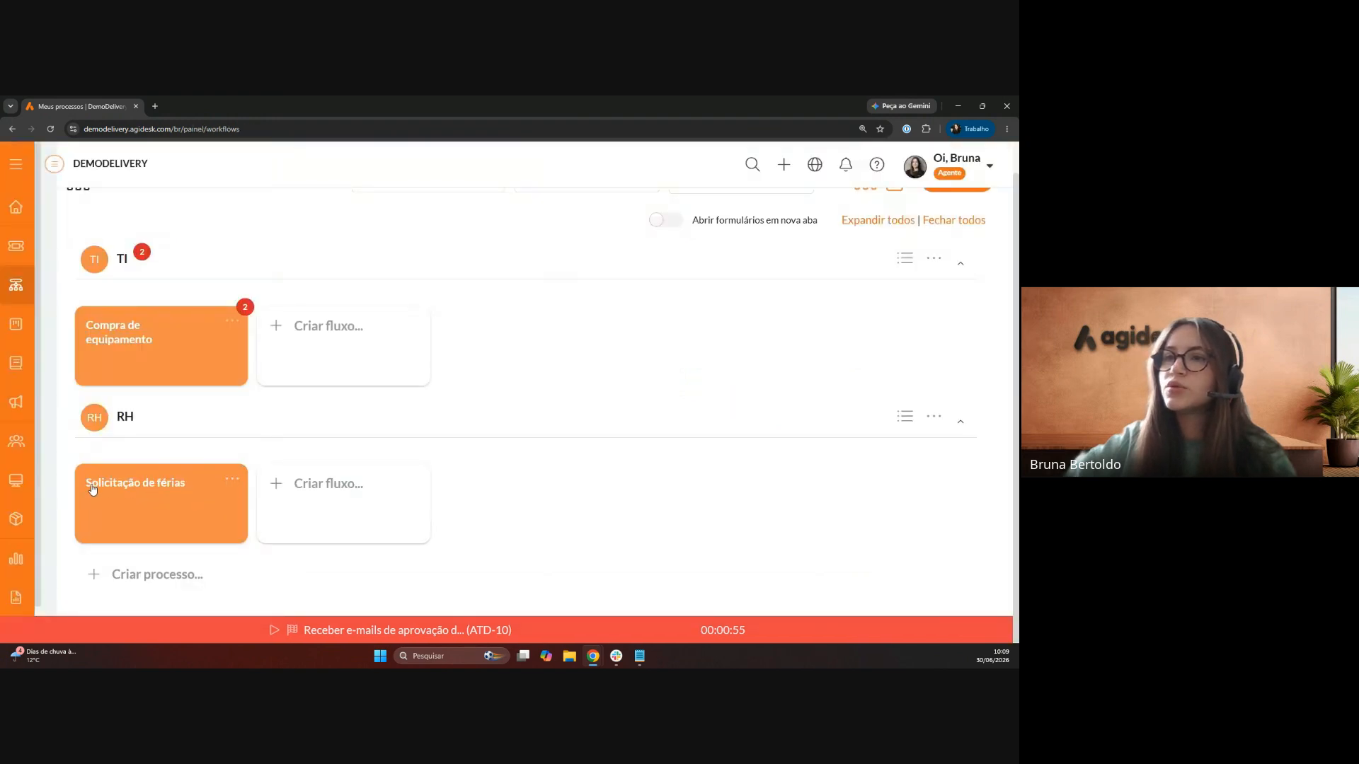
left_click(238, 485)
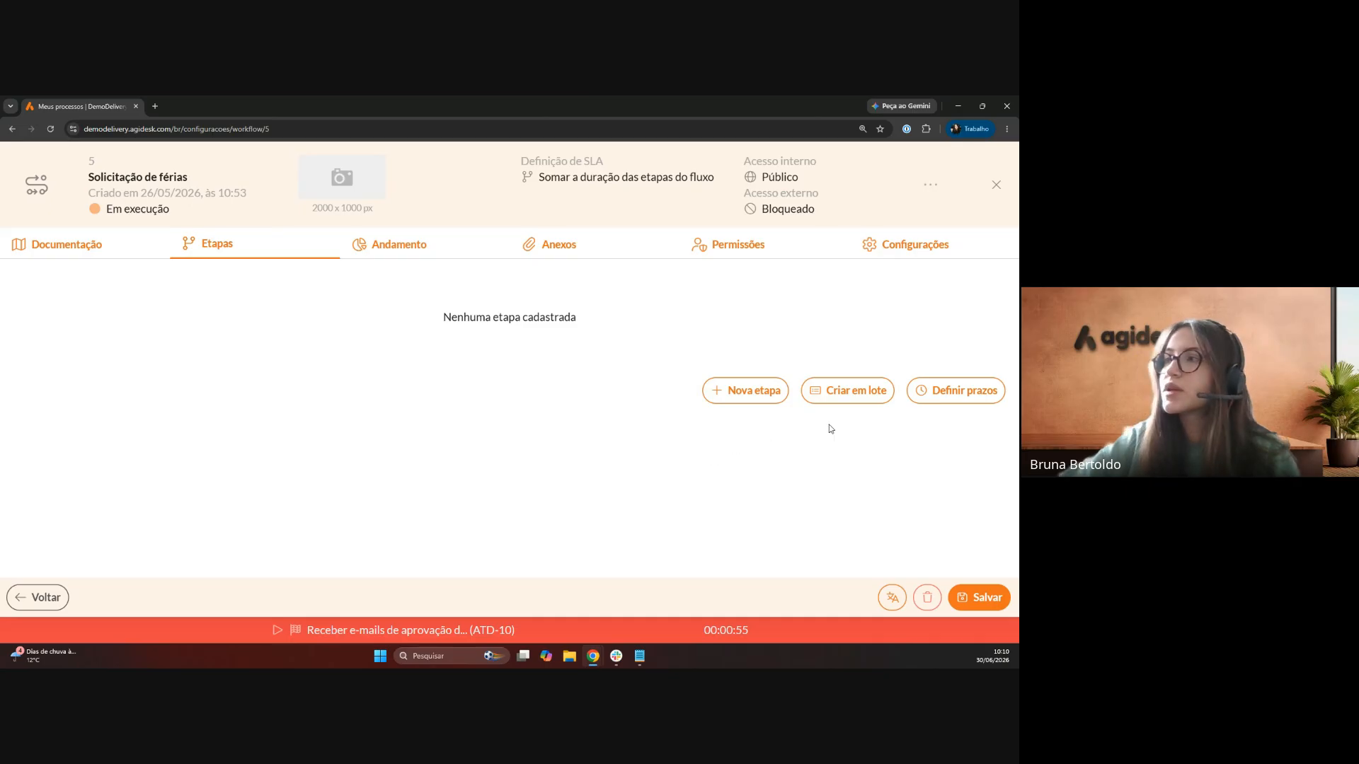
- Start creating workflow stages in batch and review the pattern and example lines for the entry format
left_click(833, 397)
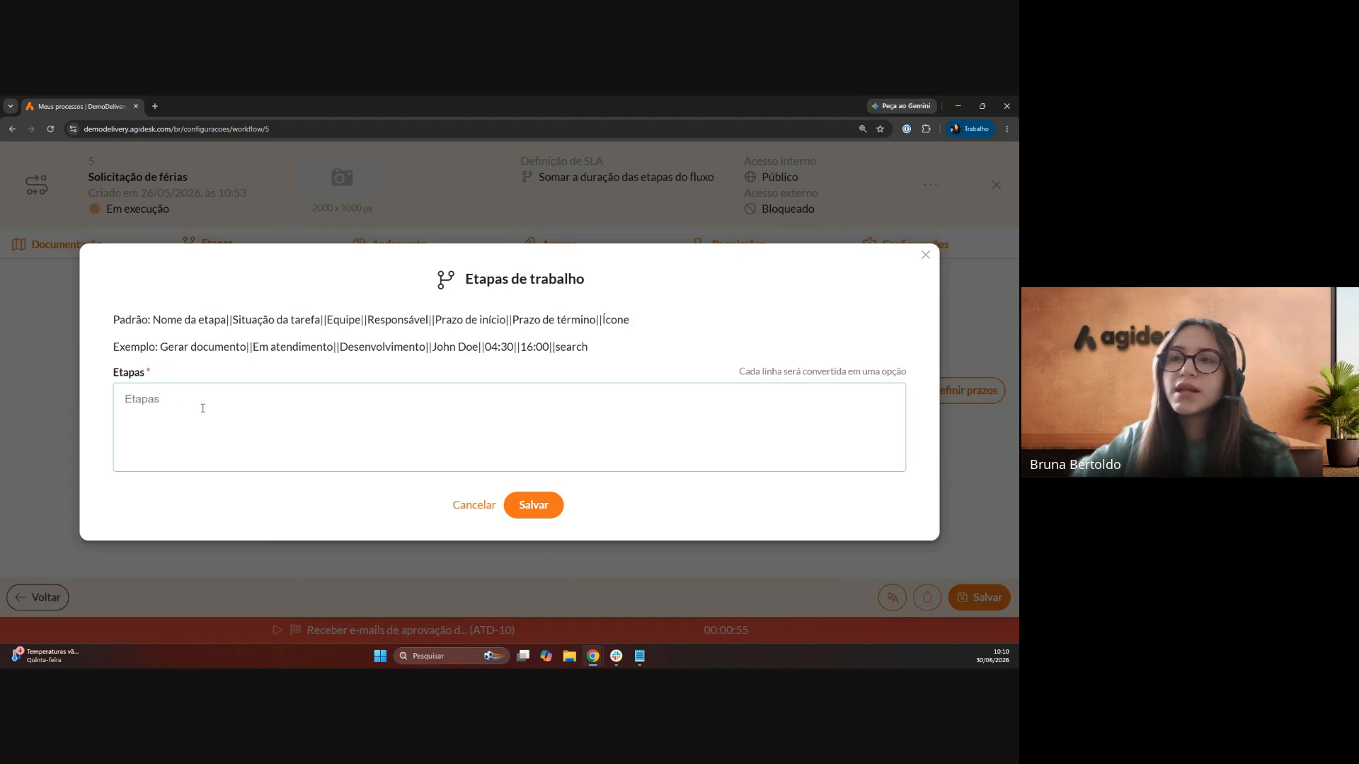
double_click(133, 318)
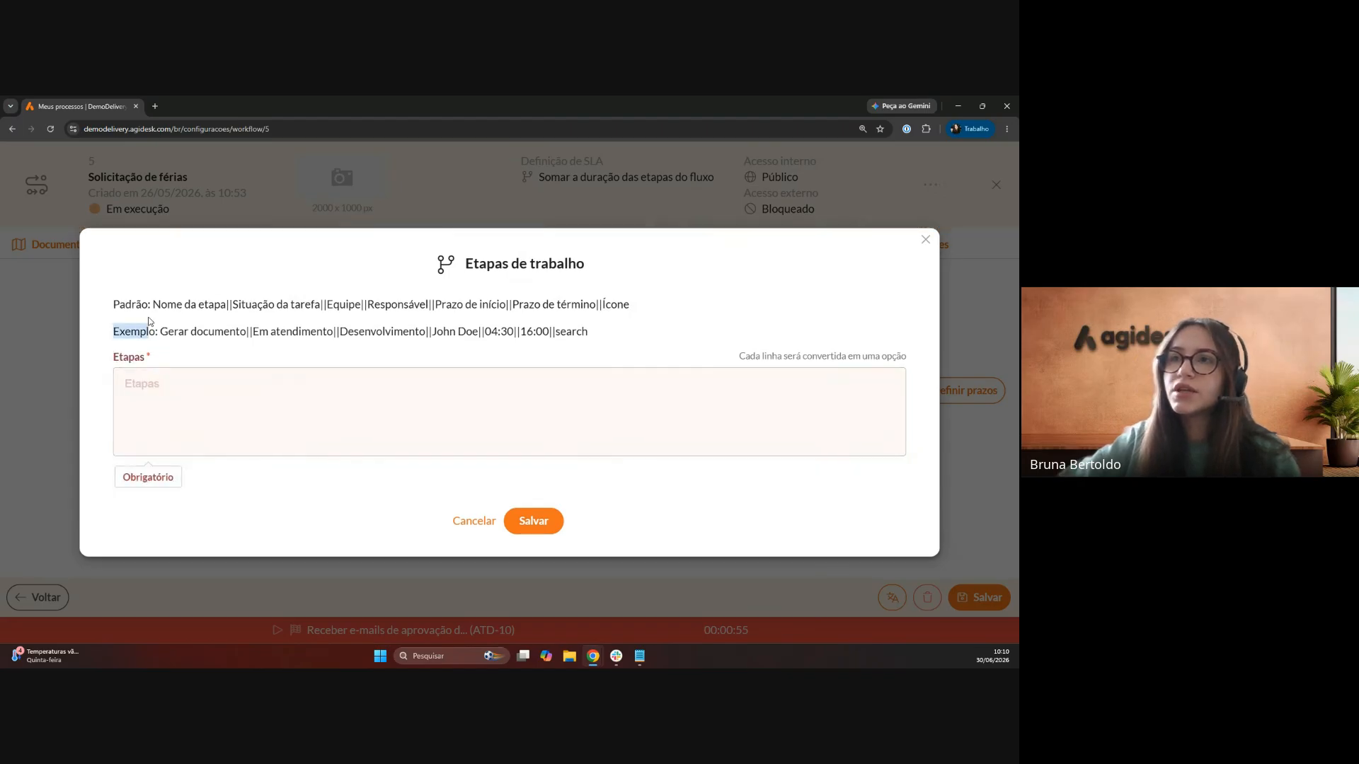
left_click_drag(115, 304, 435, 305)
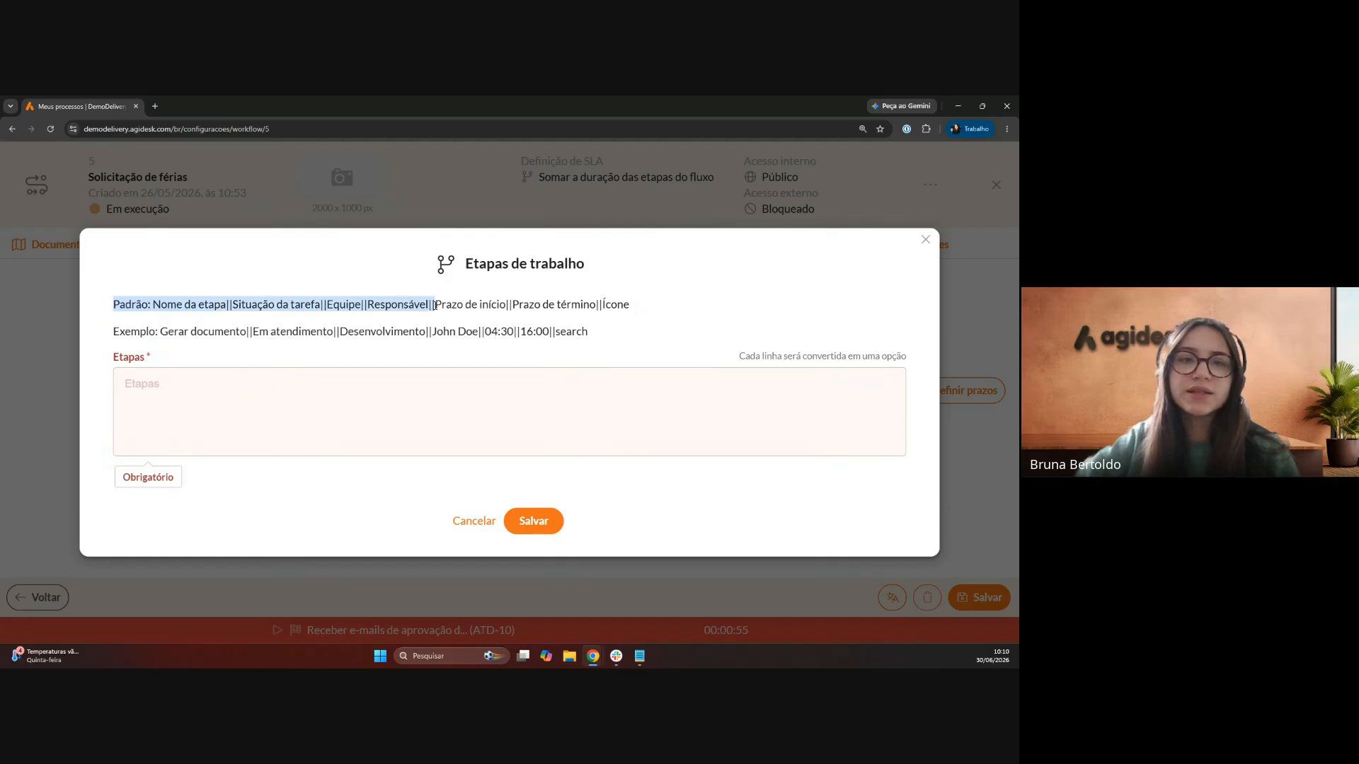
left_click_drag(114, 331, 346, 330)
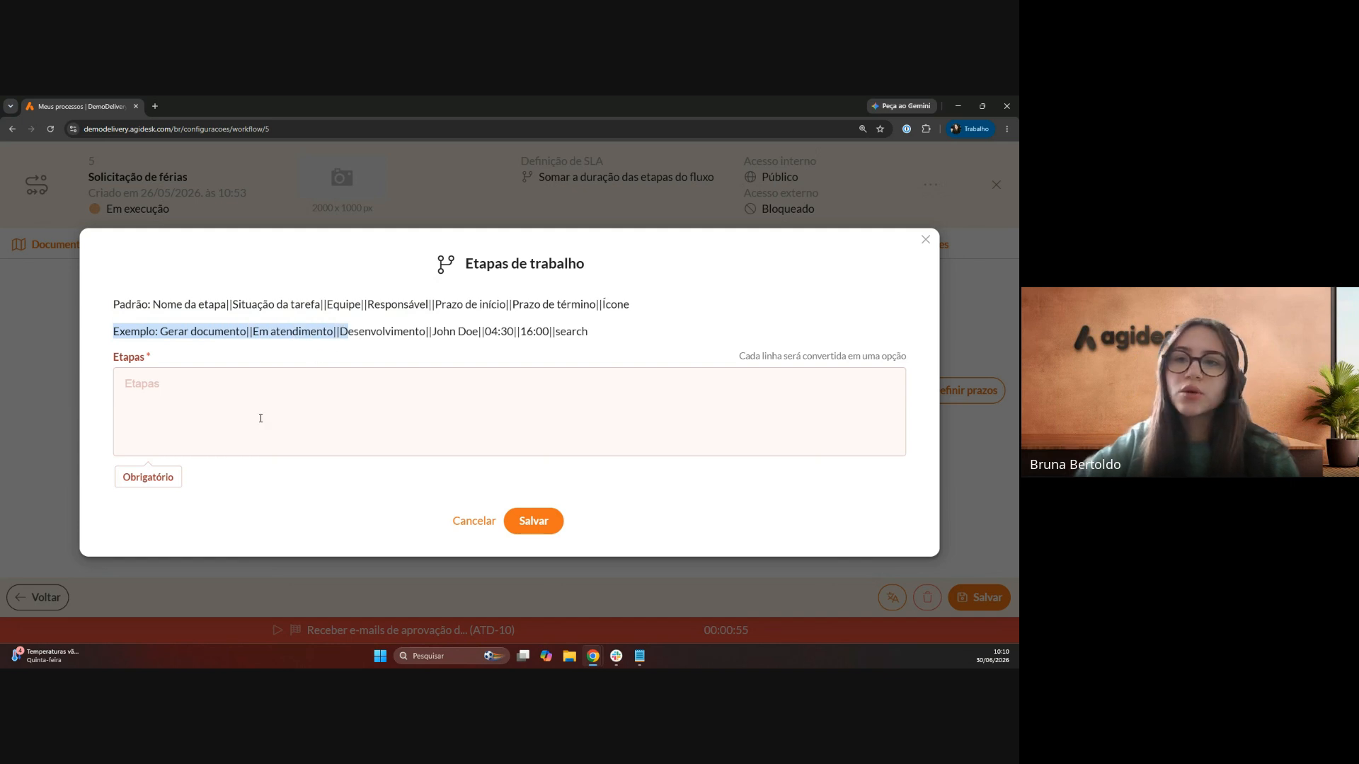
- Enter the first batch stage line as "Análise do gestor||Em aprovação"
left_click(180, 386)
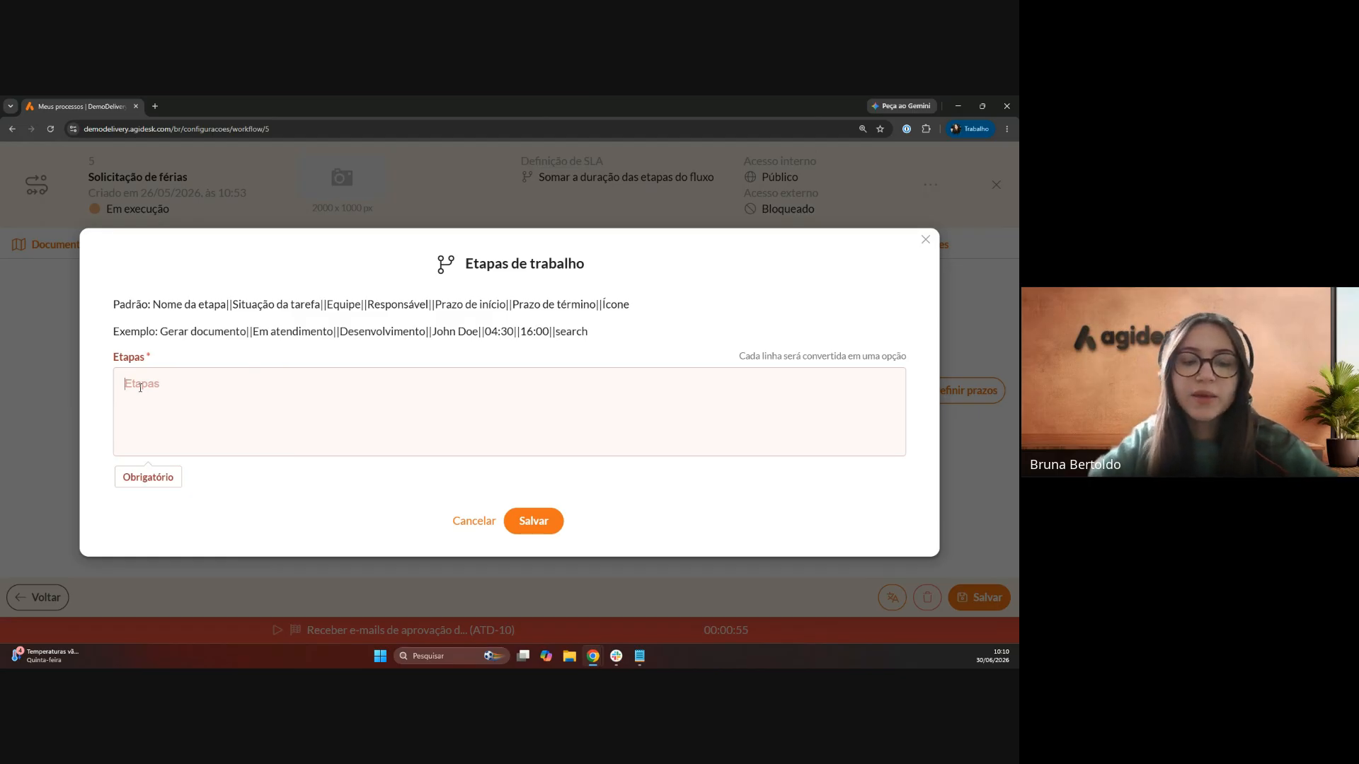
type("Análise ")
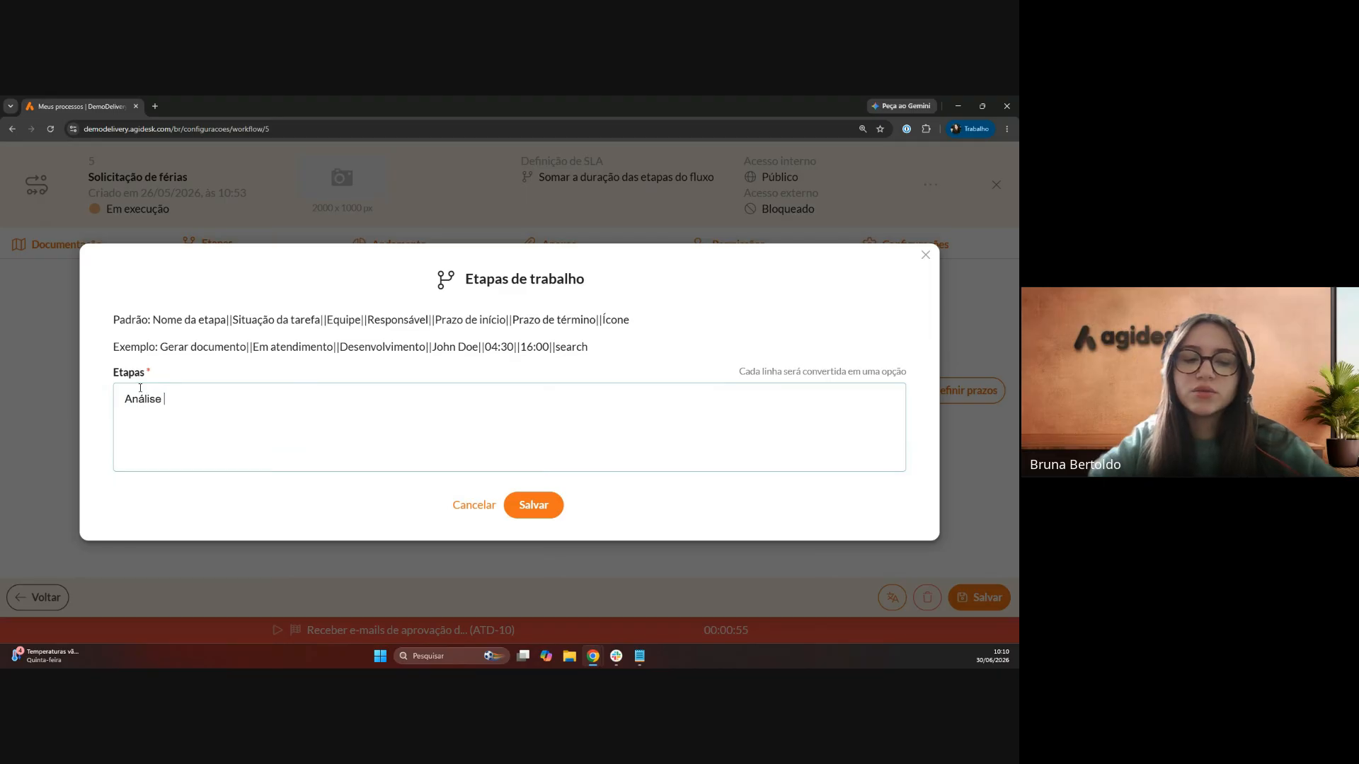
type("do gestor")
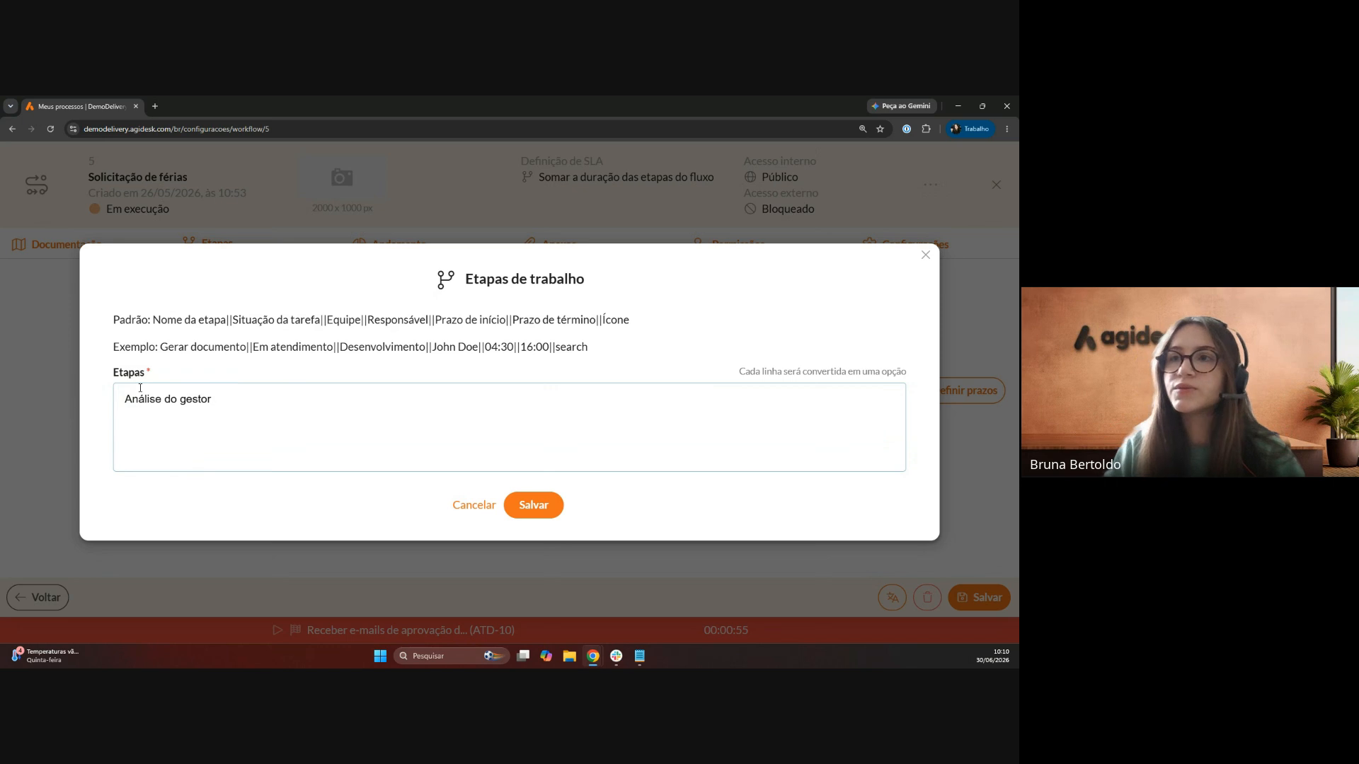
type("||")
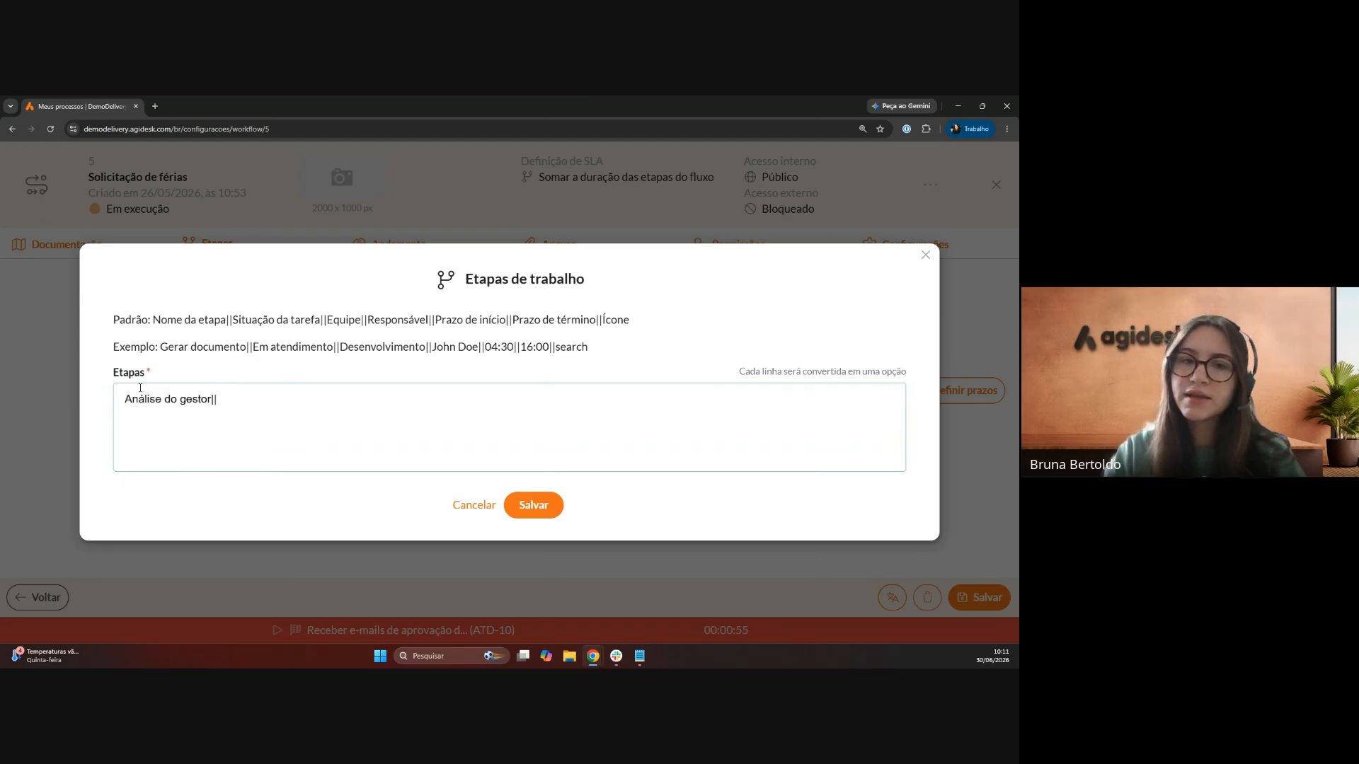
type("Em")
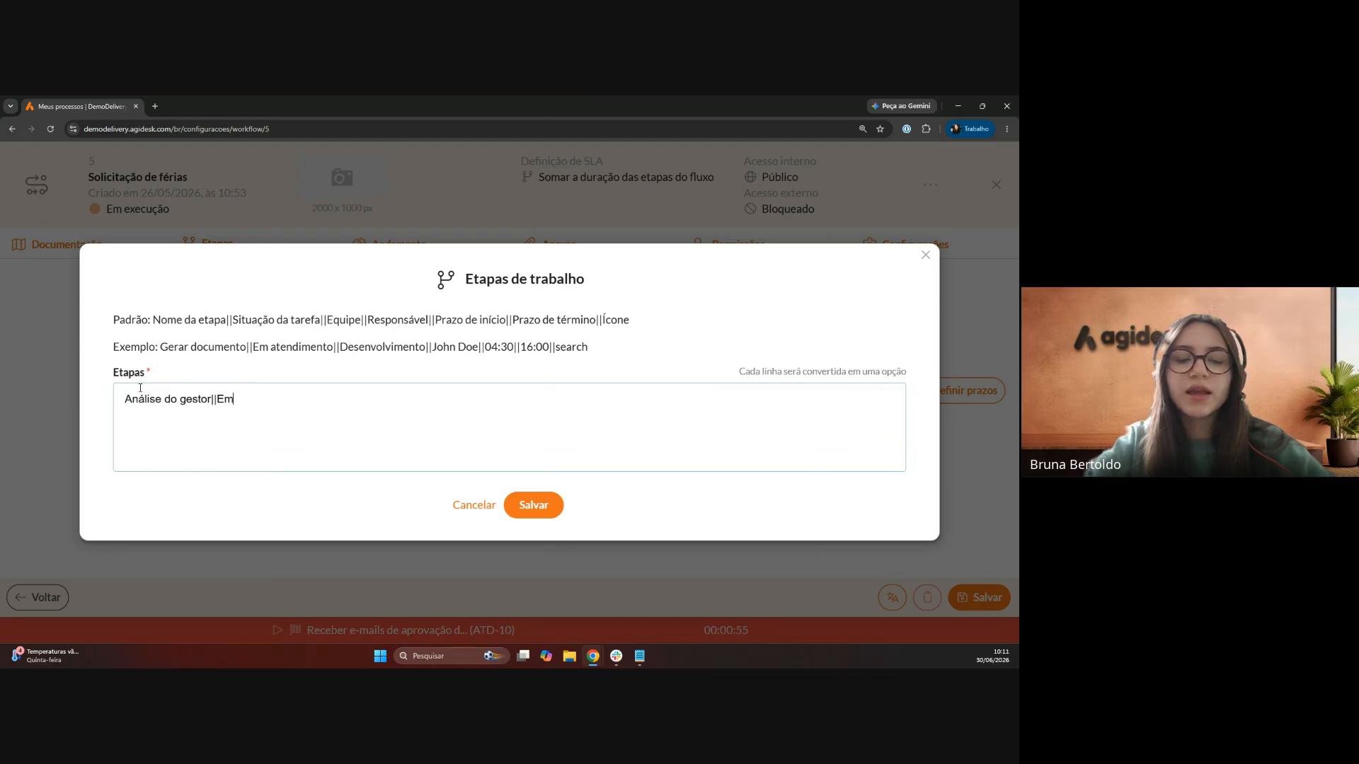
type(" aprovação")
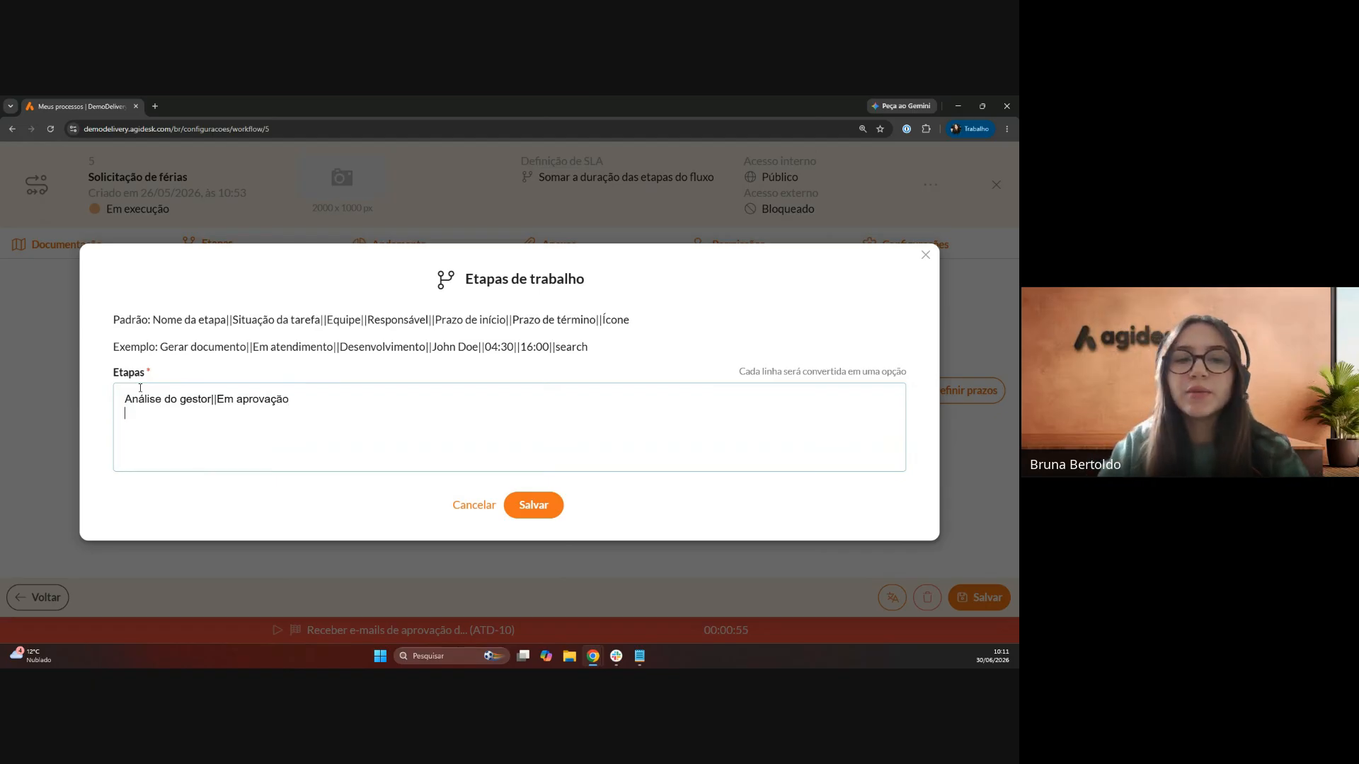
- Add a second stage line reading "Análise do RH||Em aprovação"
key("Return")
type("A")
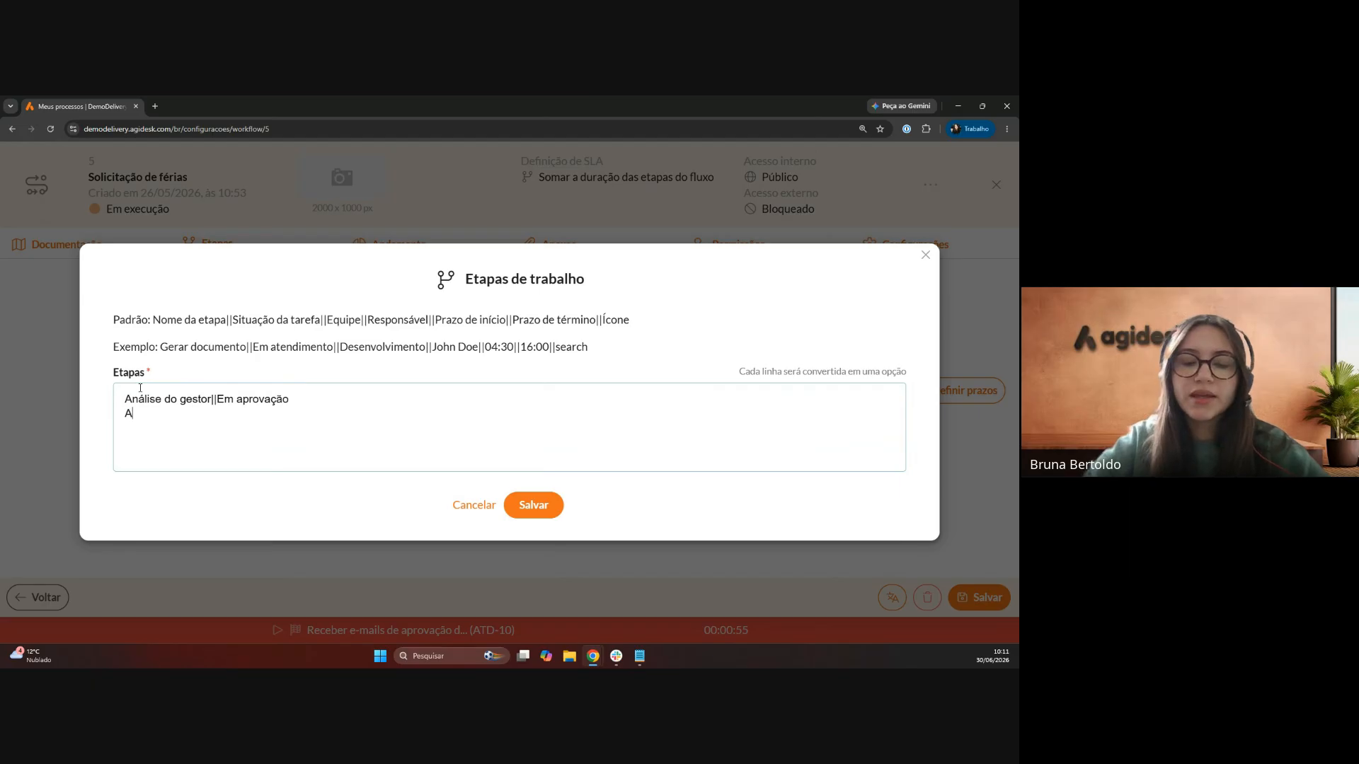
type("nálise d")
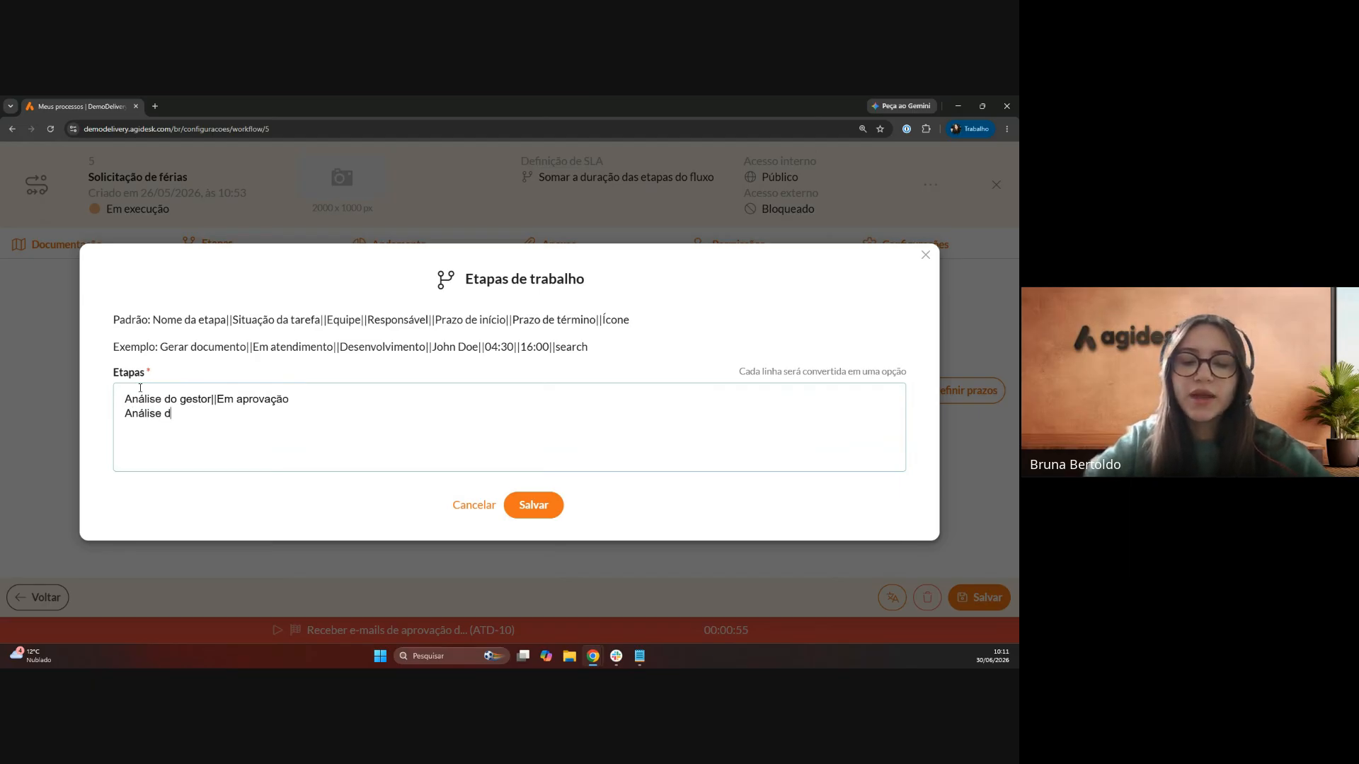
type("o RH")
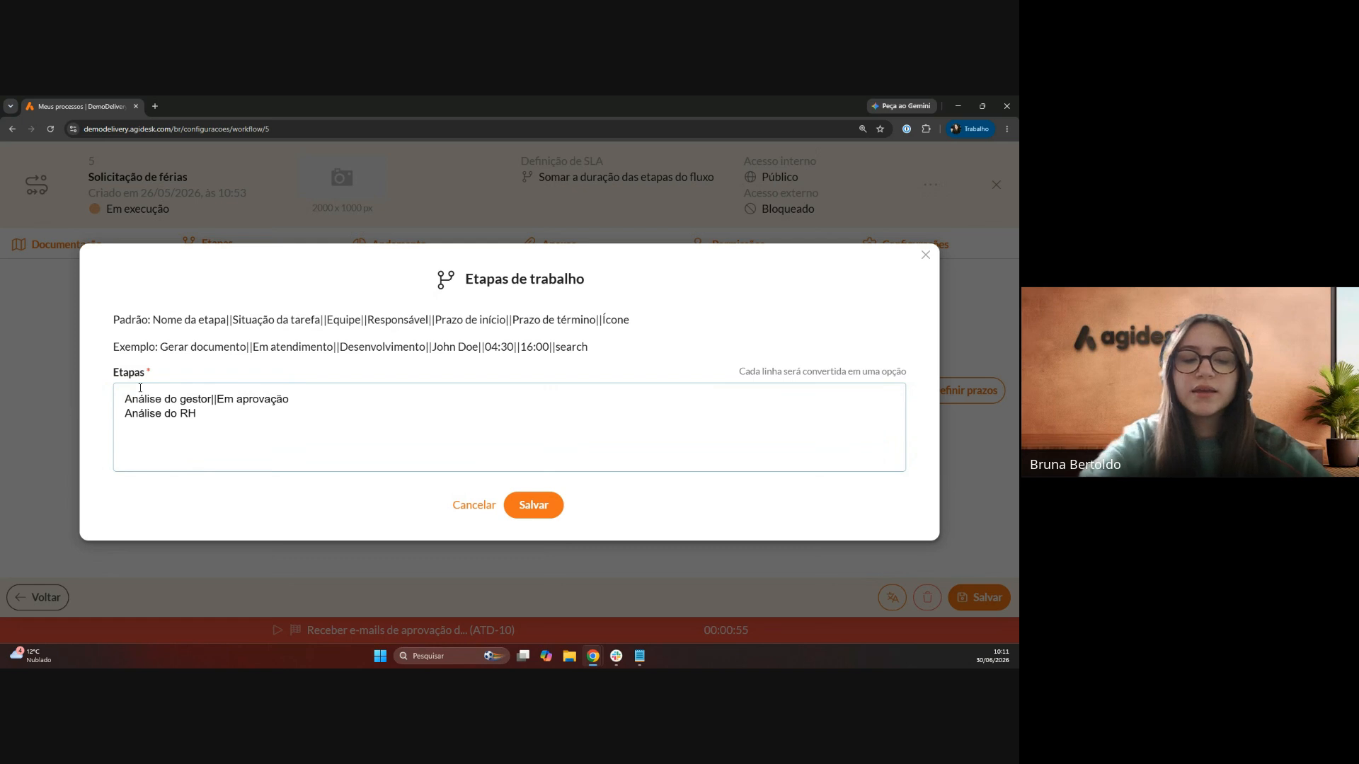
type("||E")
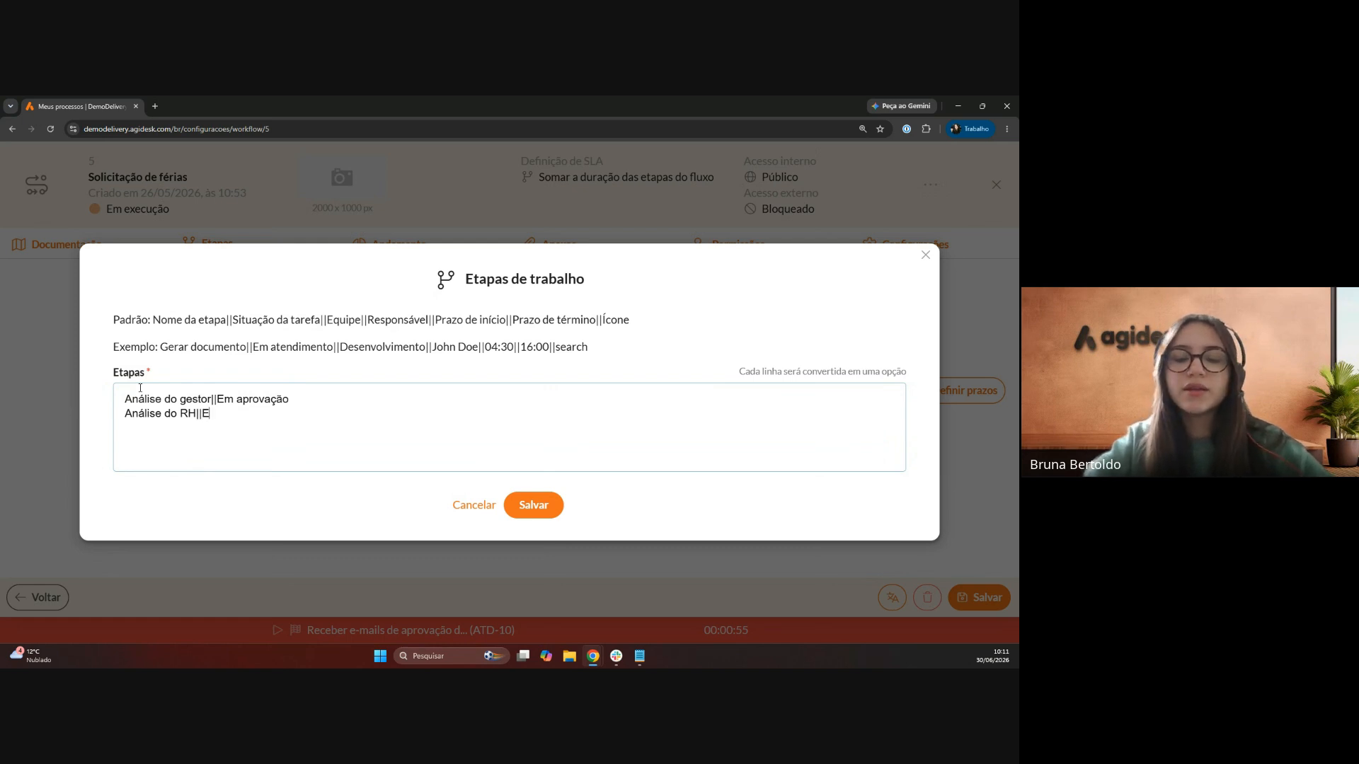
type("m aprovação")
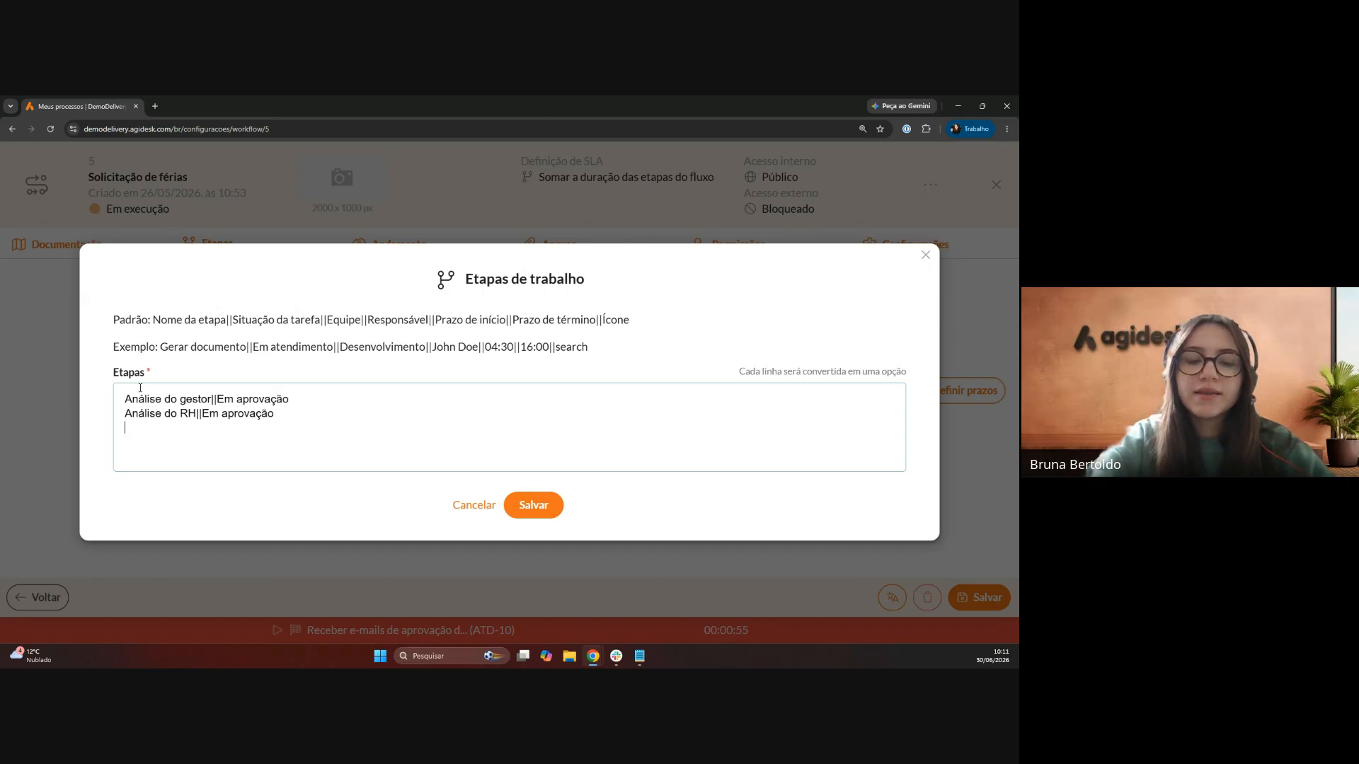
- Add a third stage line reading "Retorno do solicitante||Retorno do cliente"
type("Retorno do s")
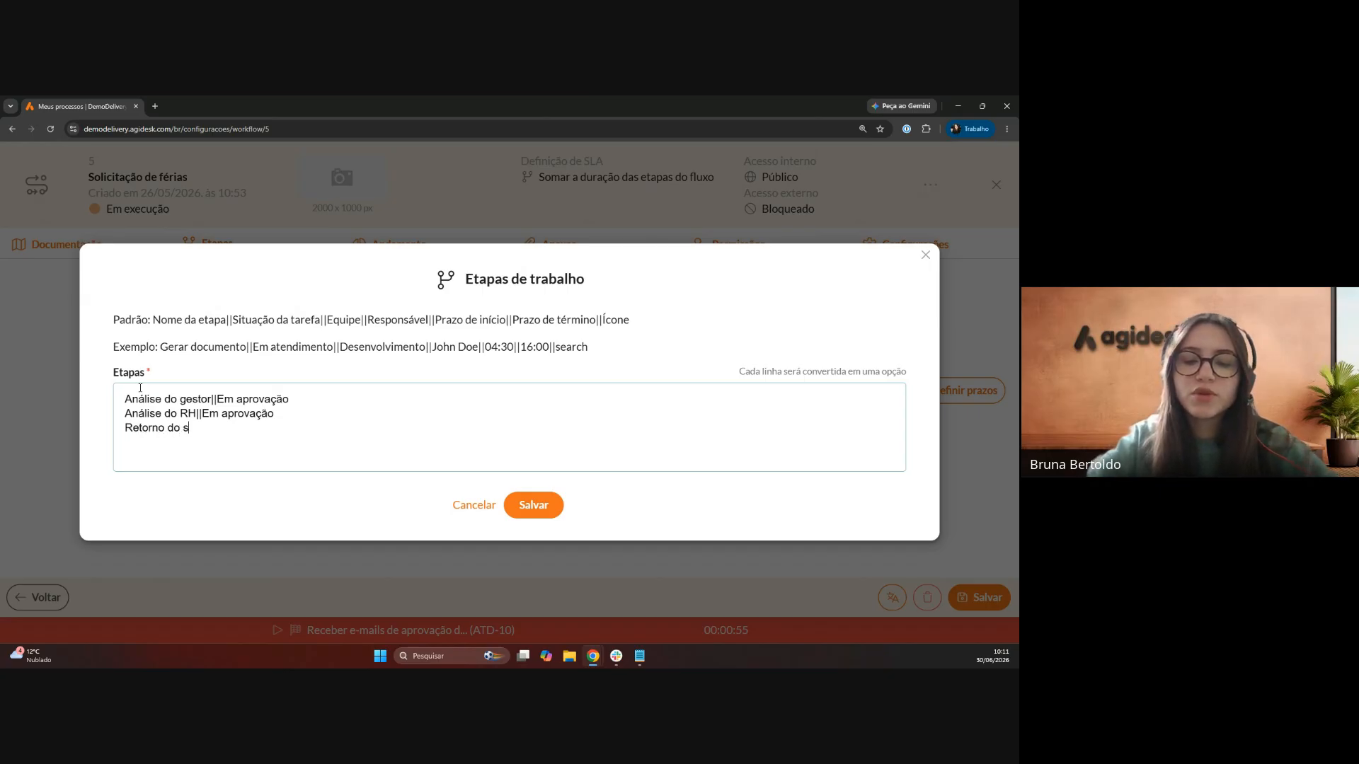
type("olicitane")
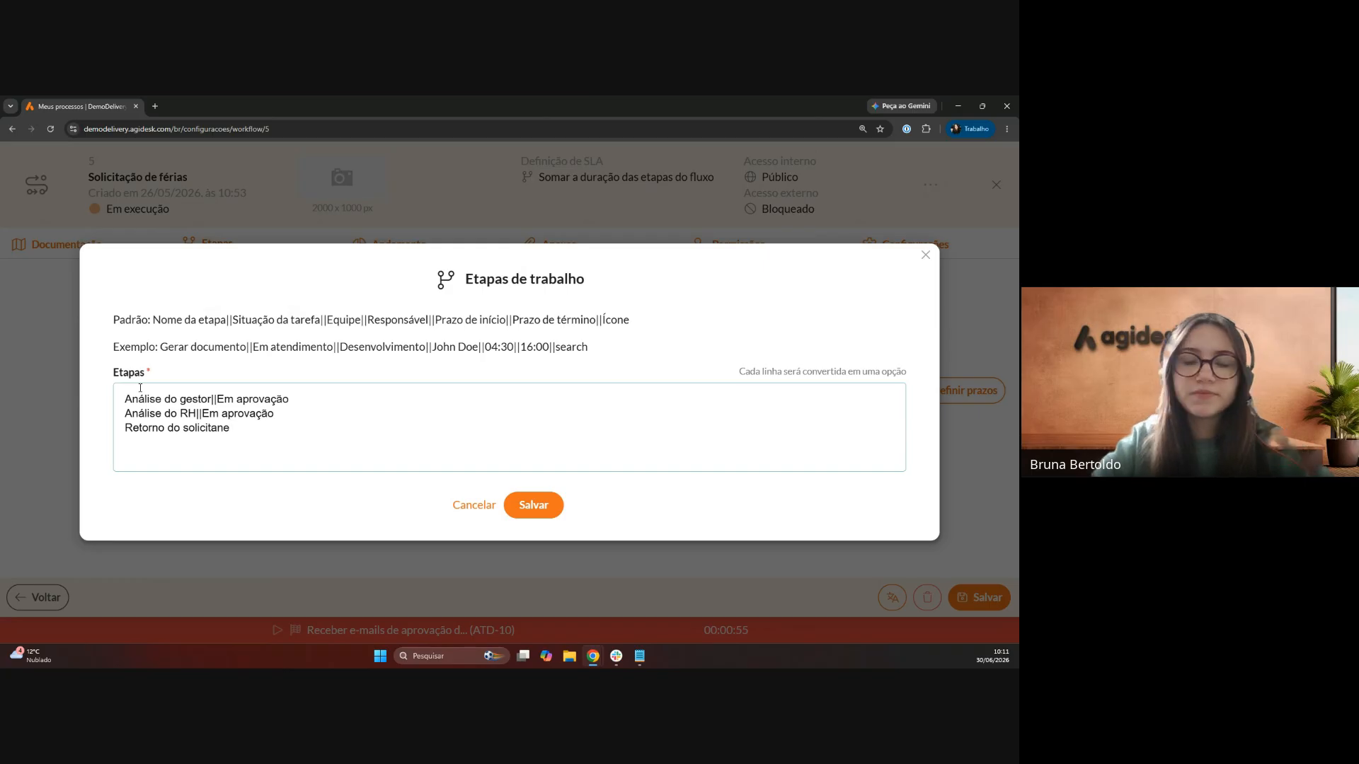
key("BackSpace")
key("BackSpace")
key("BackSpace")
type("nte")
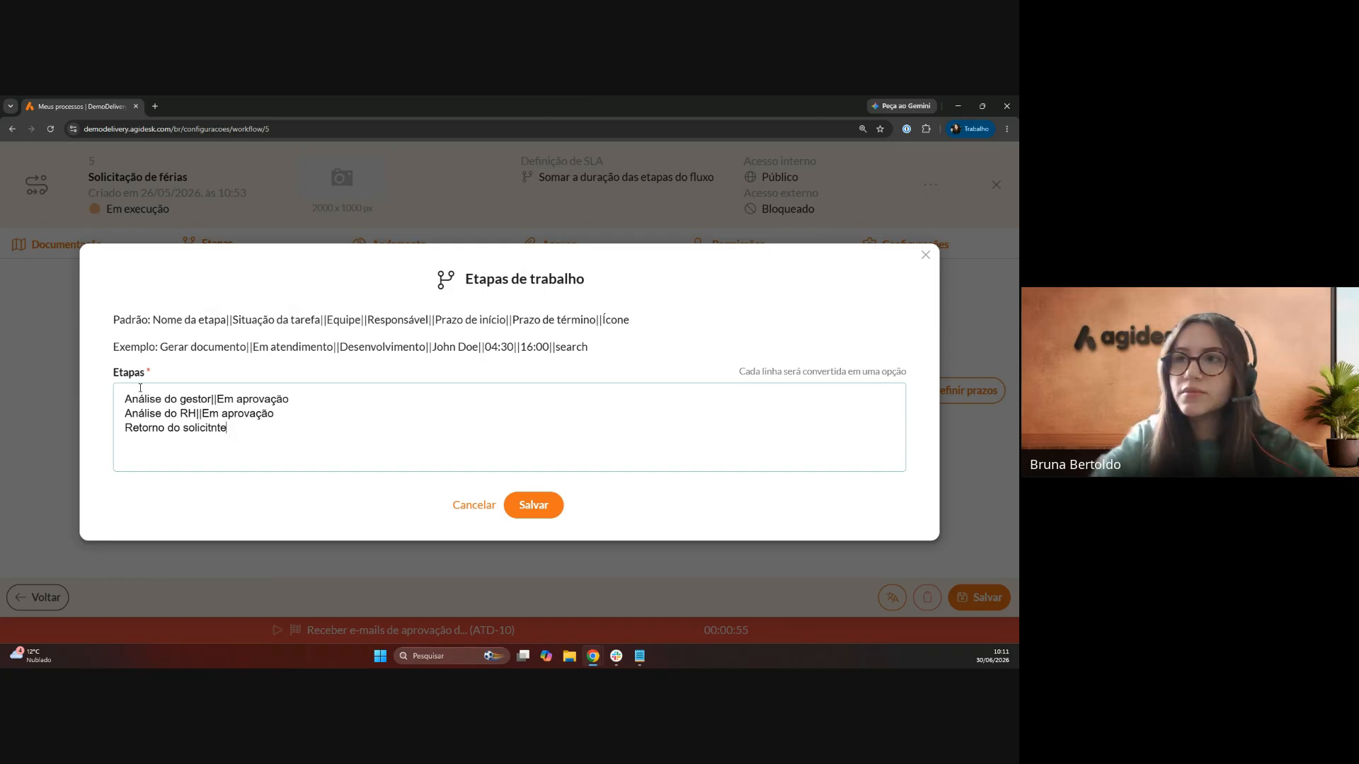
key("BackSpace")
key("BackSpace")
key("BackSpace")
type("ante")
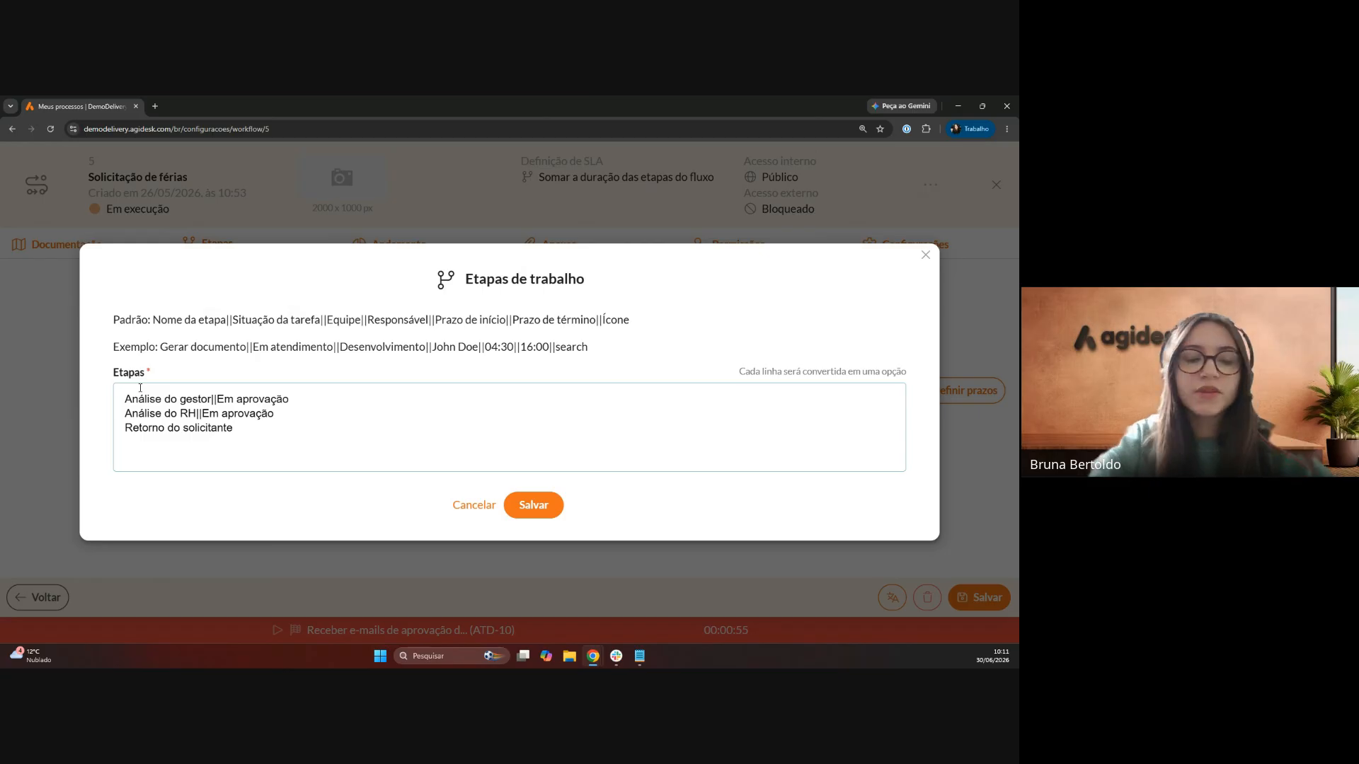
type("||")
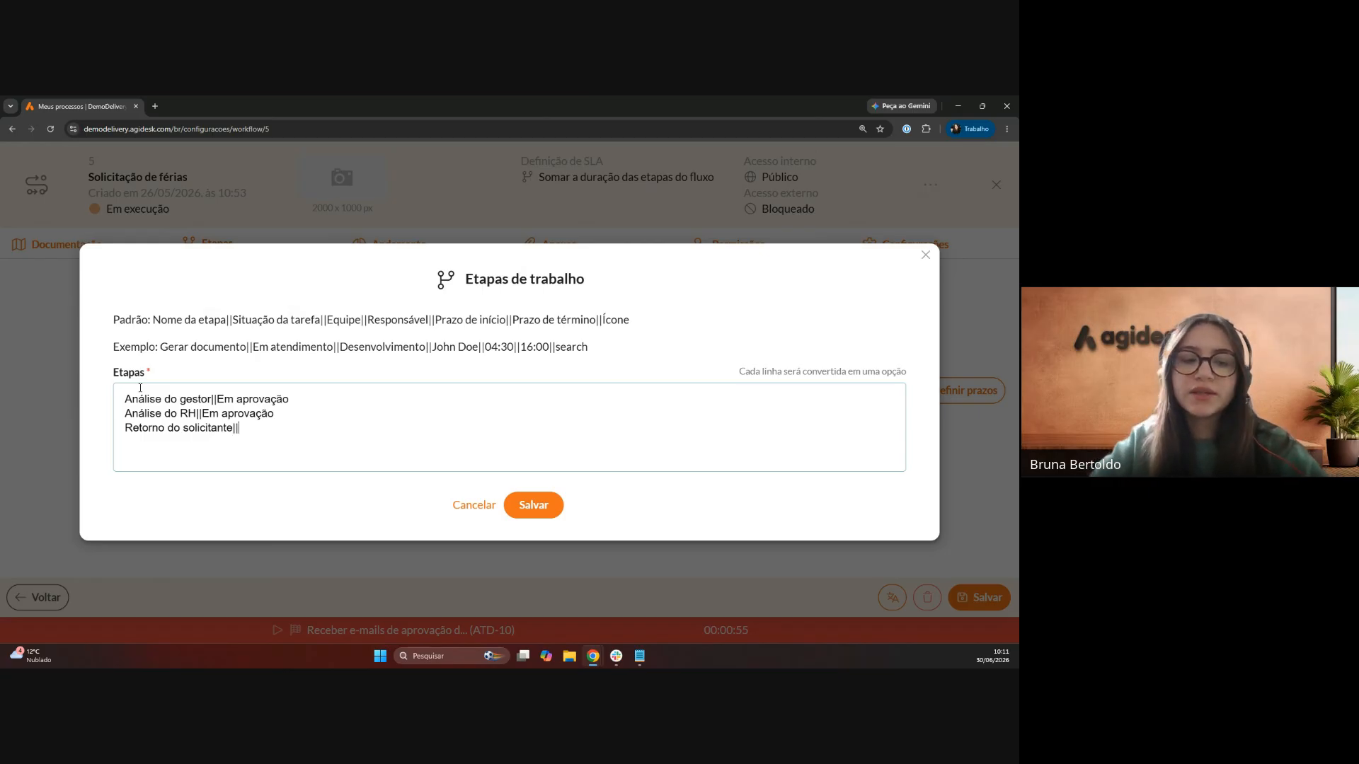
type("Retorno do ")
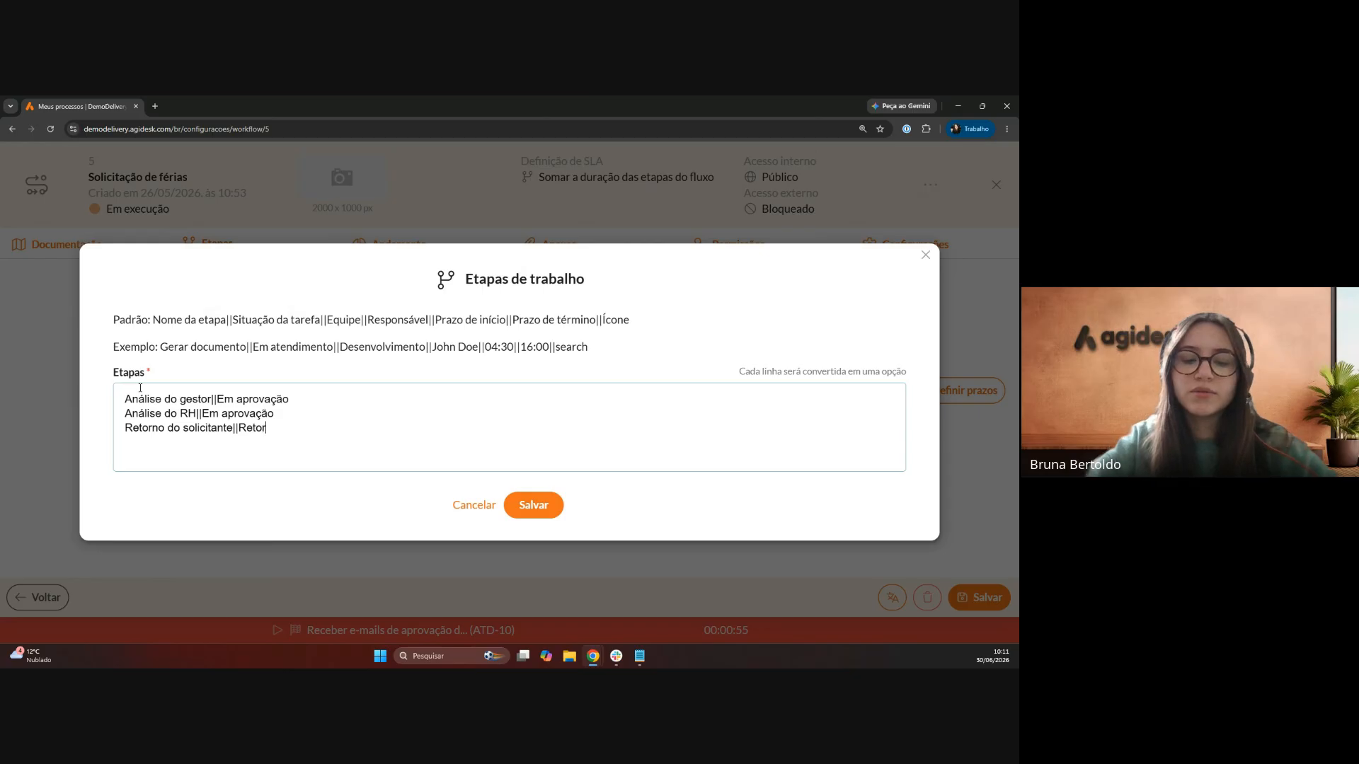
type("cliente ")
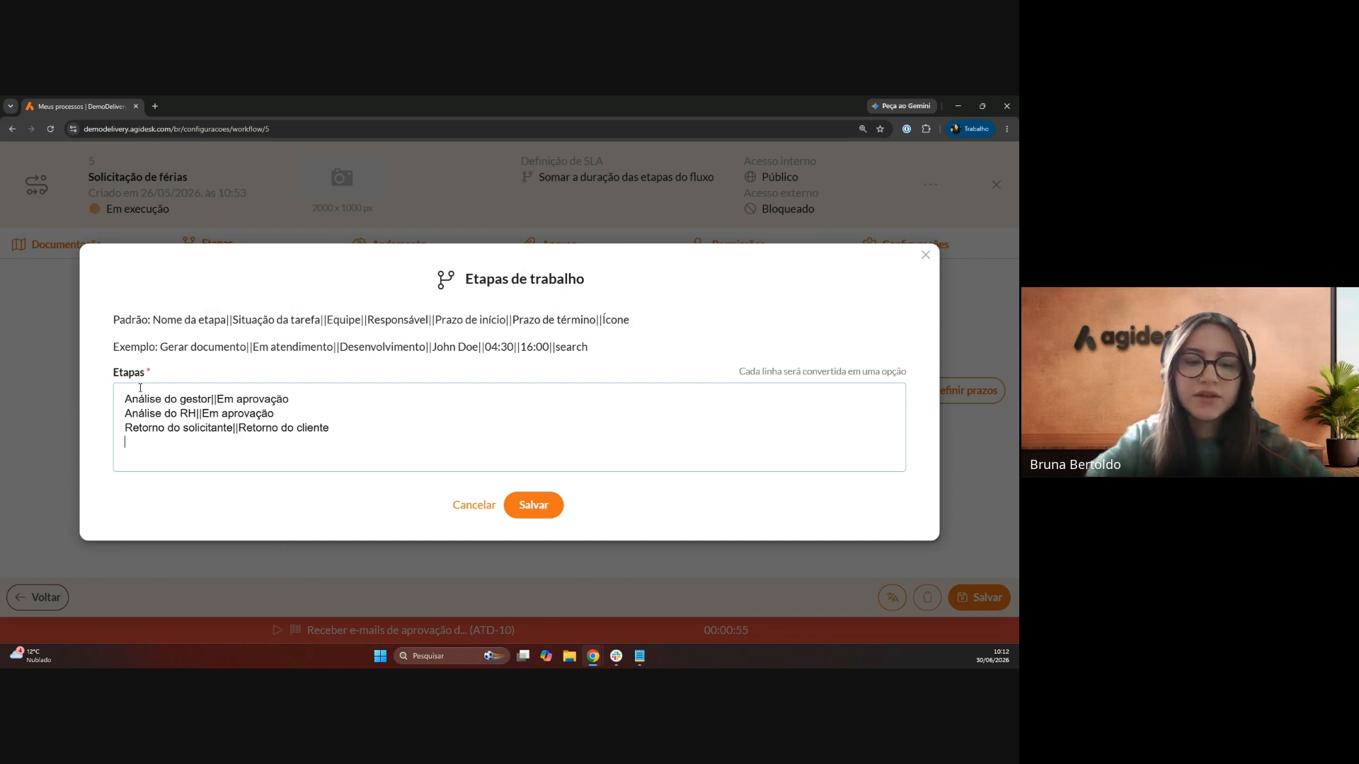
- Add the stage lines "Encerrado" and "Cancelado" without a task status and save the batch of stages
type("Encerrado")
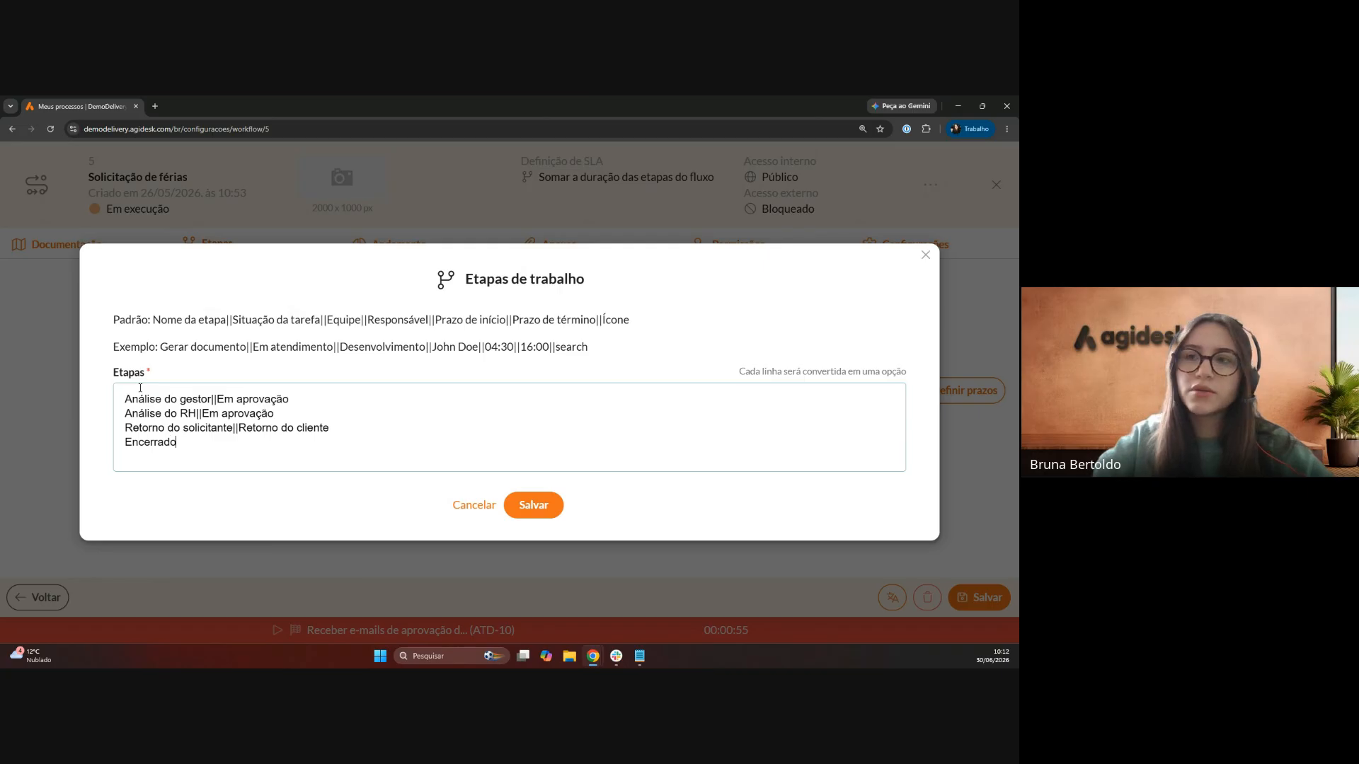
key("Return")
type("Cancel")
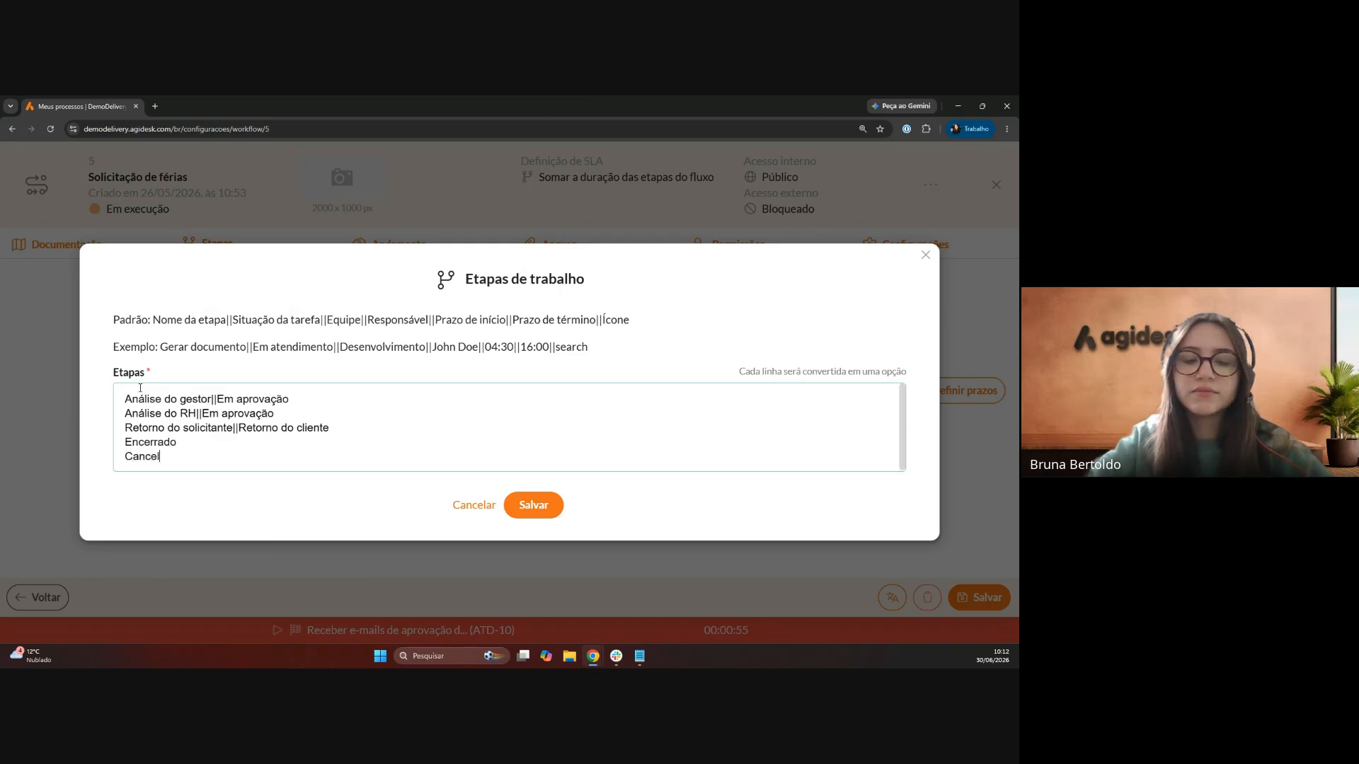
type("ado")
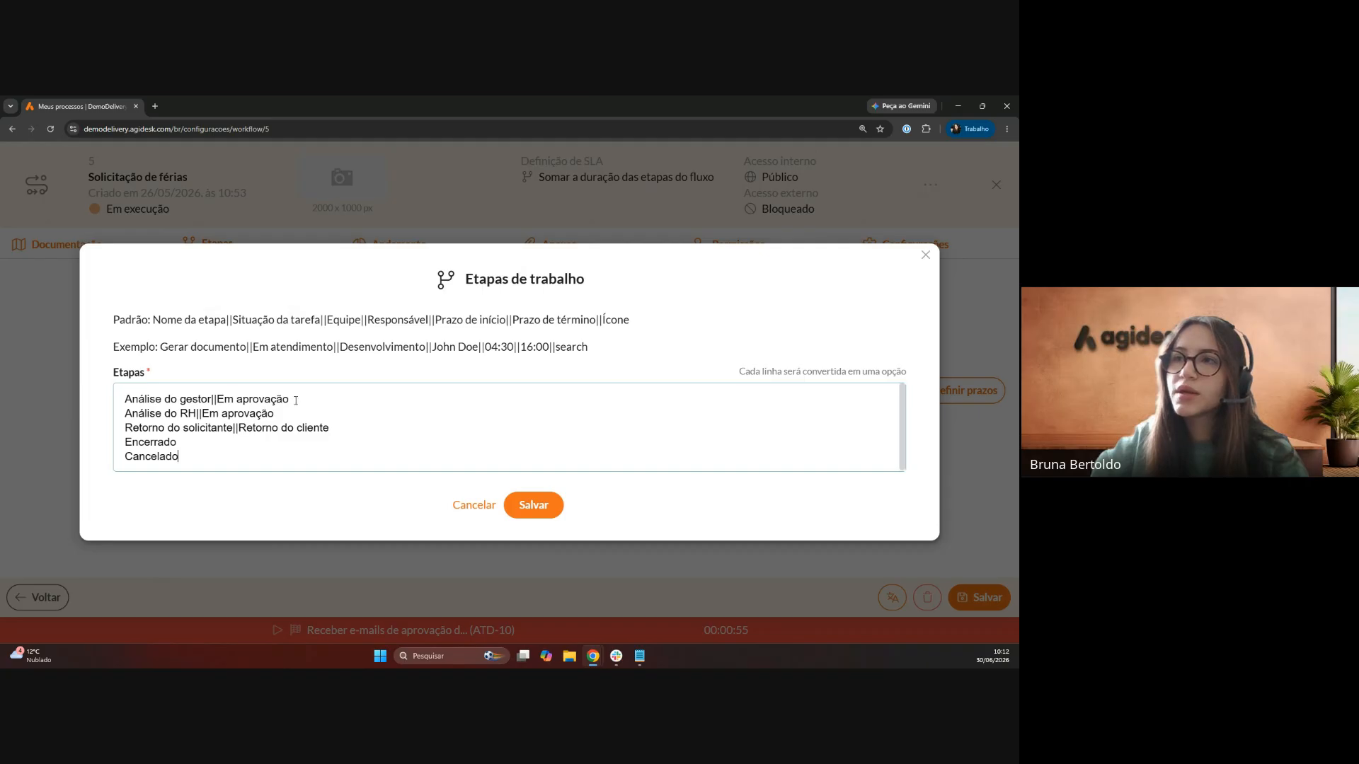
left_click_drag(290, 401, 186, 400)
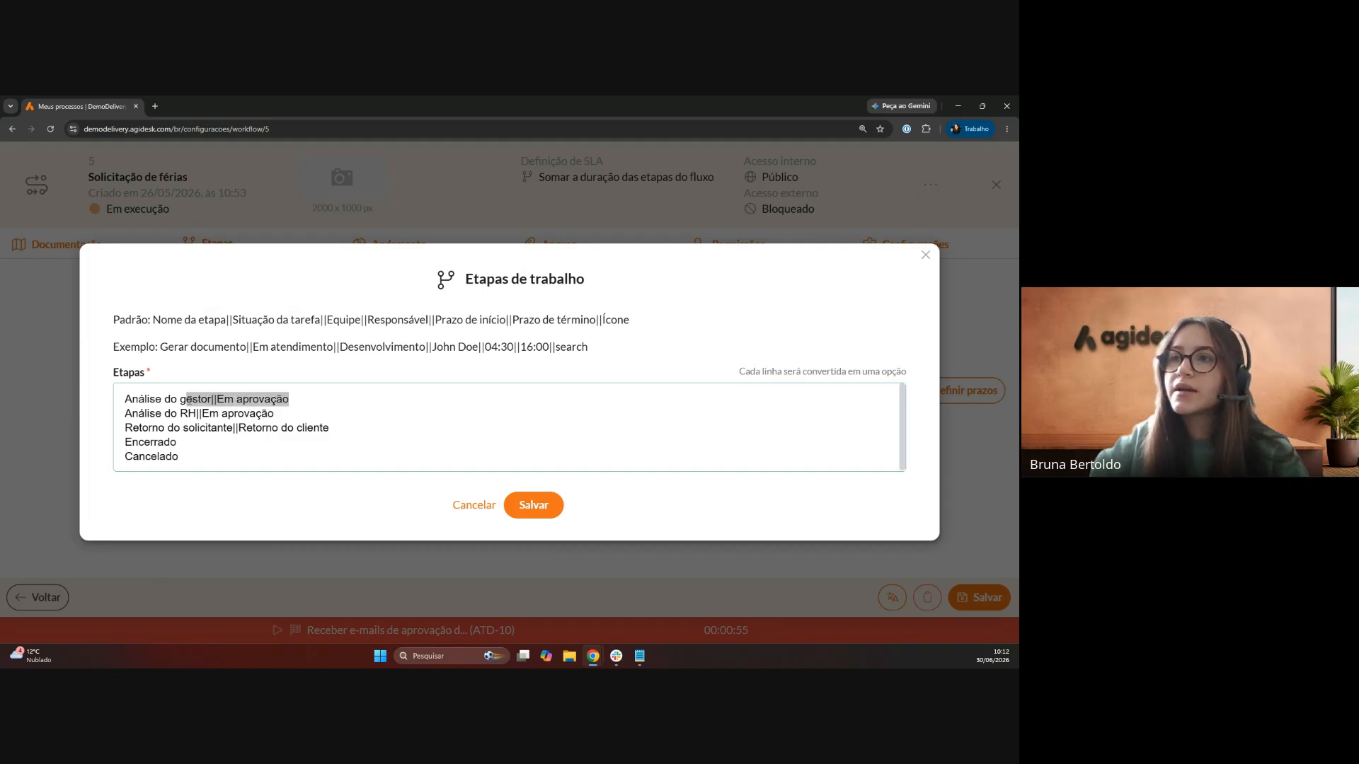
left_click(186, 446)
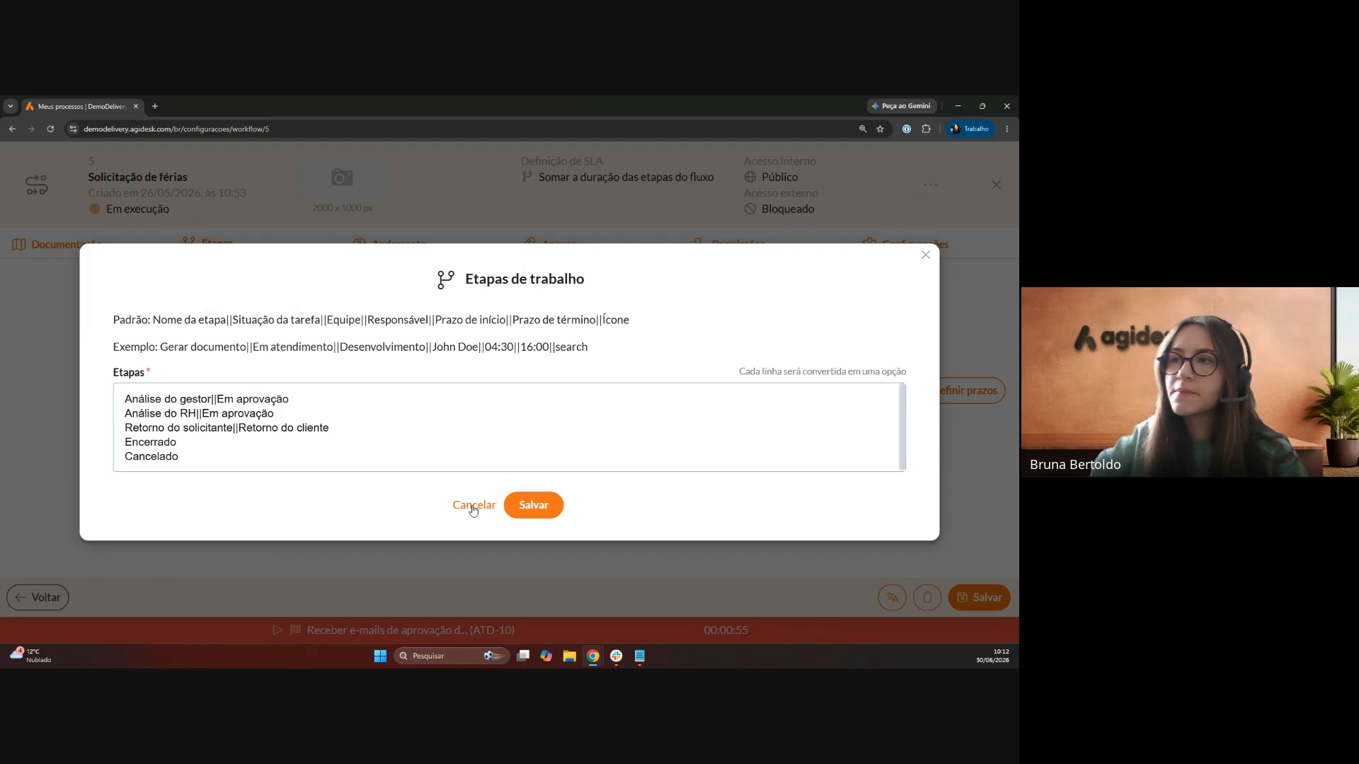
left_click(526, 509)
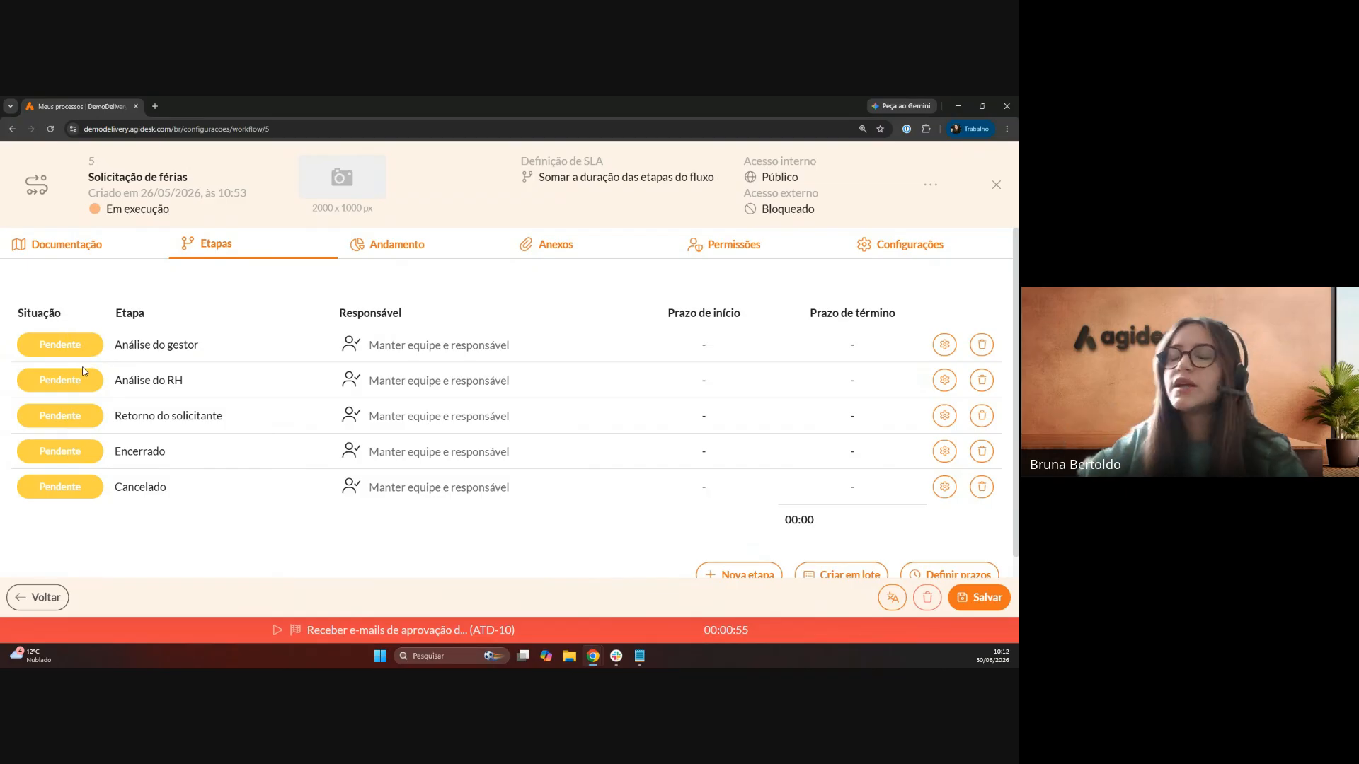
- Open the settings of the Análise do gestor stage and set its task status to Em aprovação
scroll(340, 529, "down", 1)
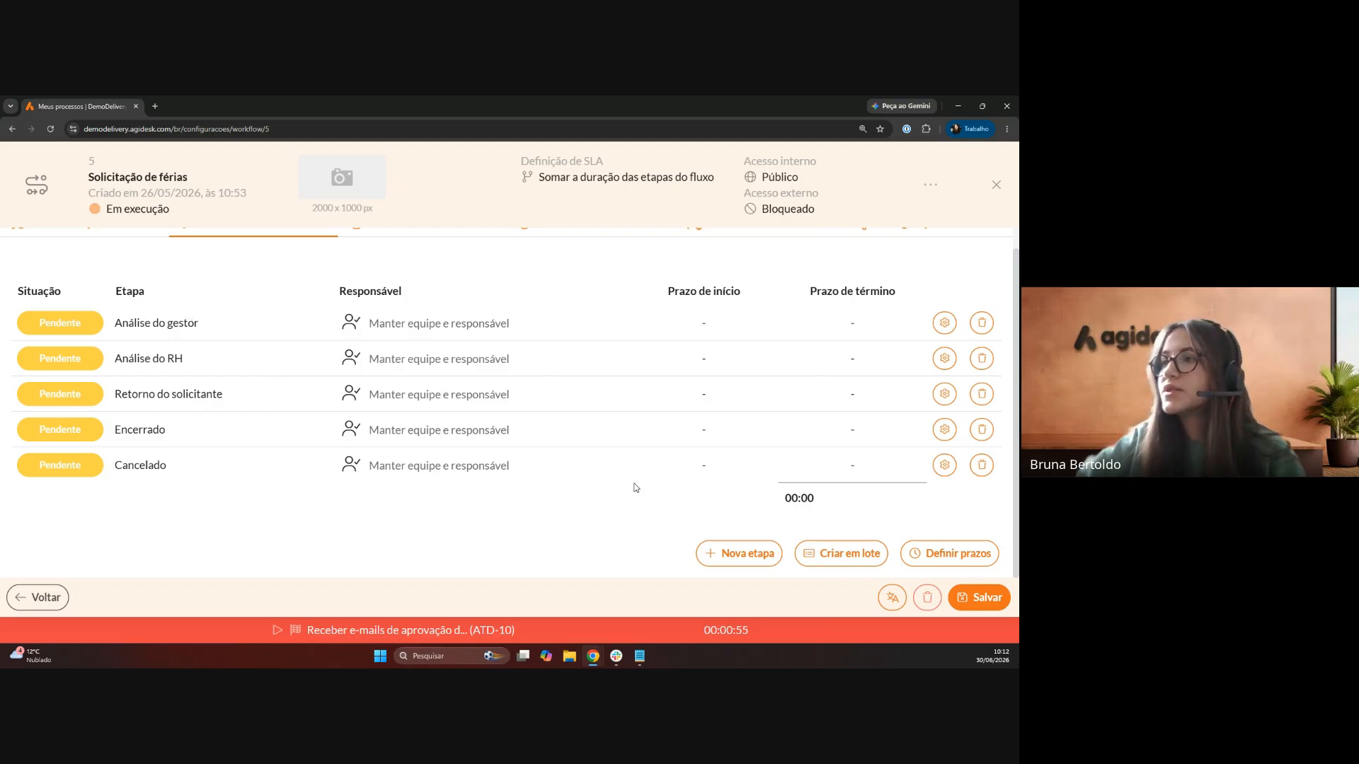
scroll(694, 487, "up", 1)
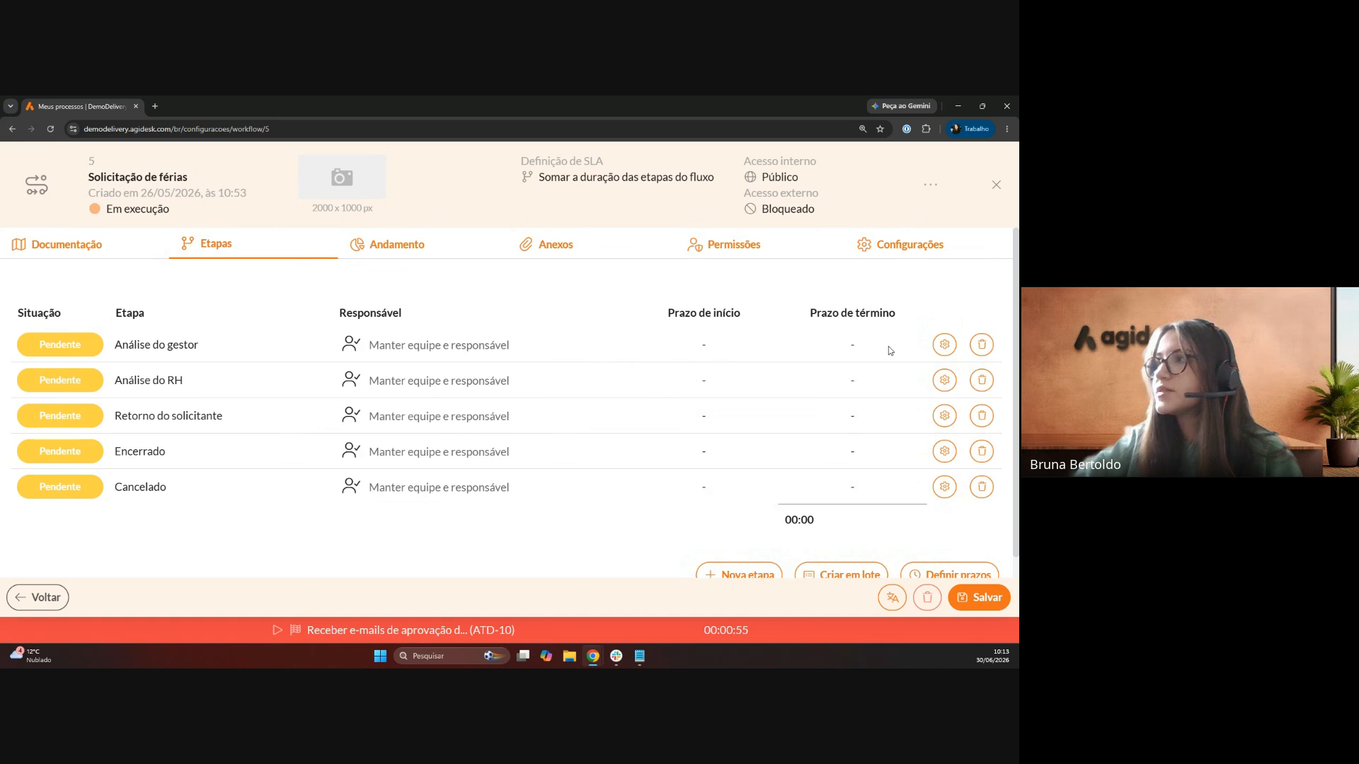
left_click(944, 346)
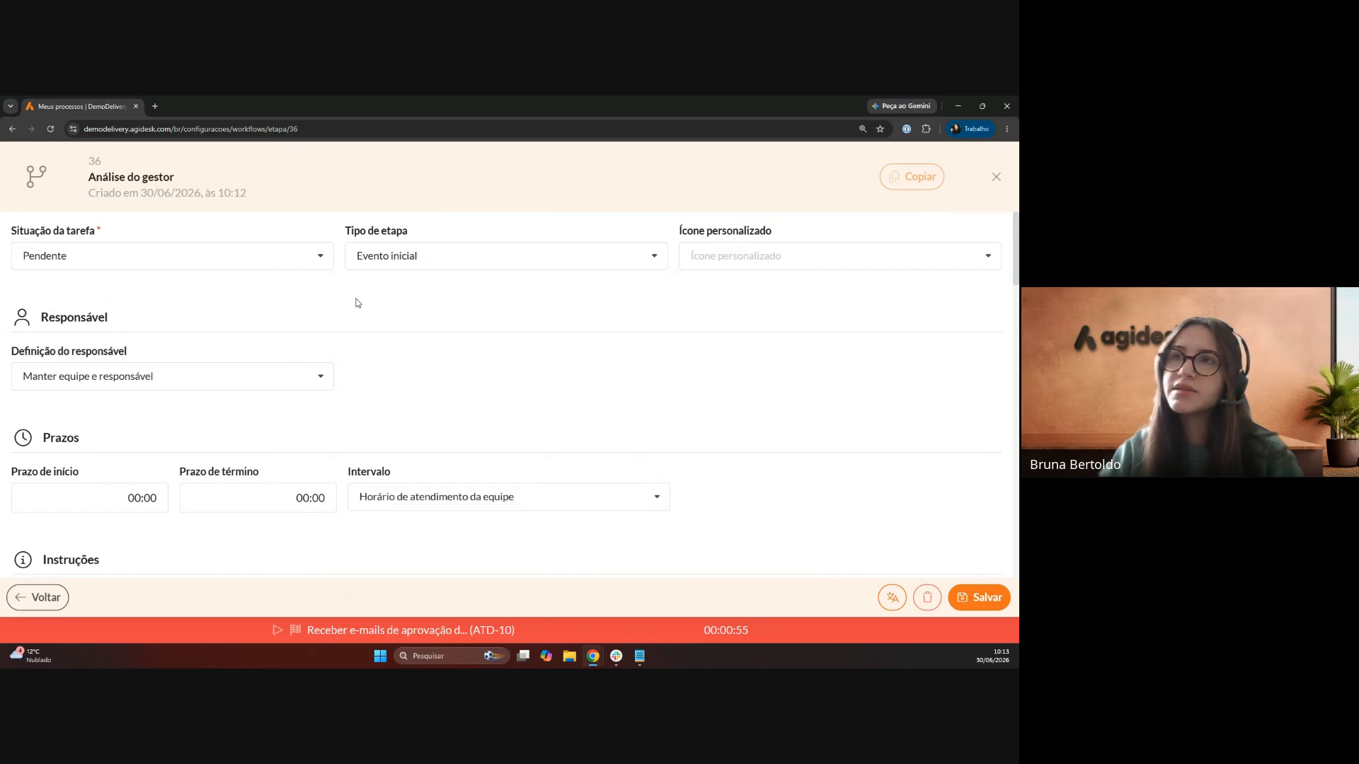
left_click(155, 177)
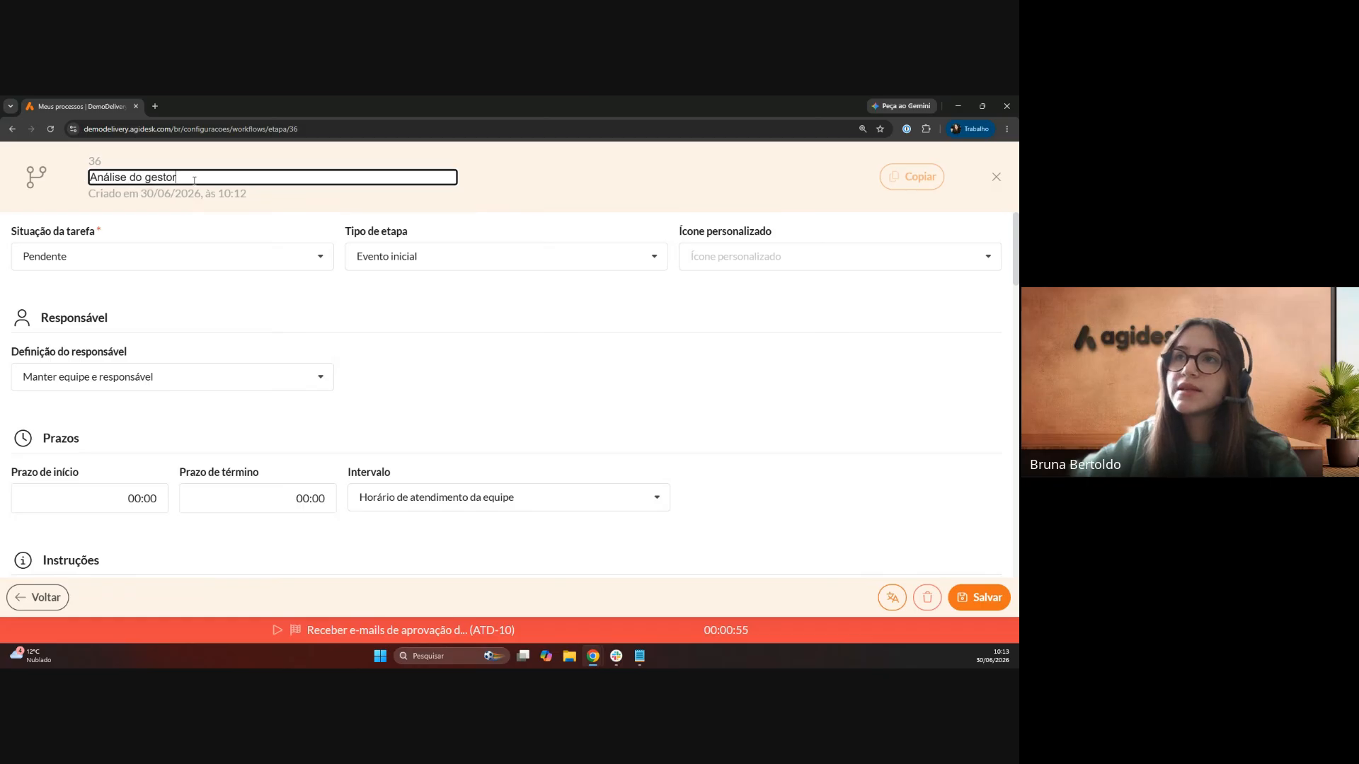
left_click(144, 232)
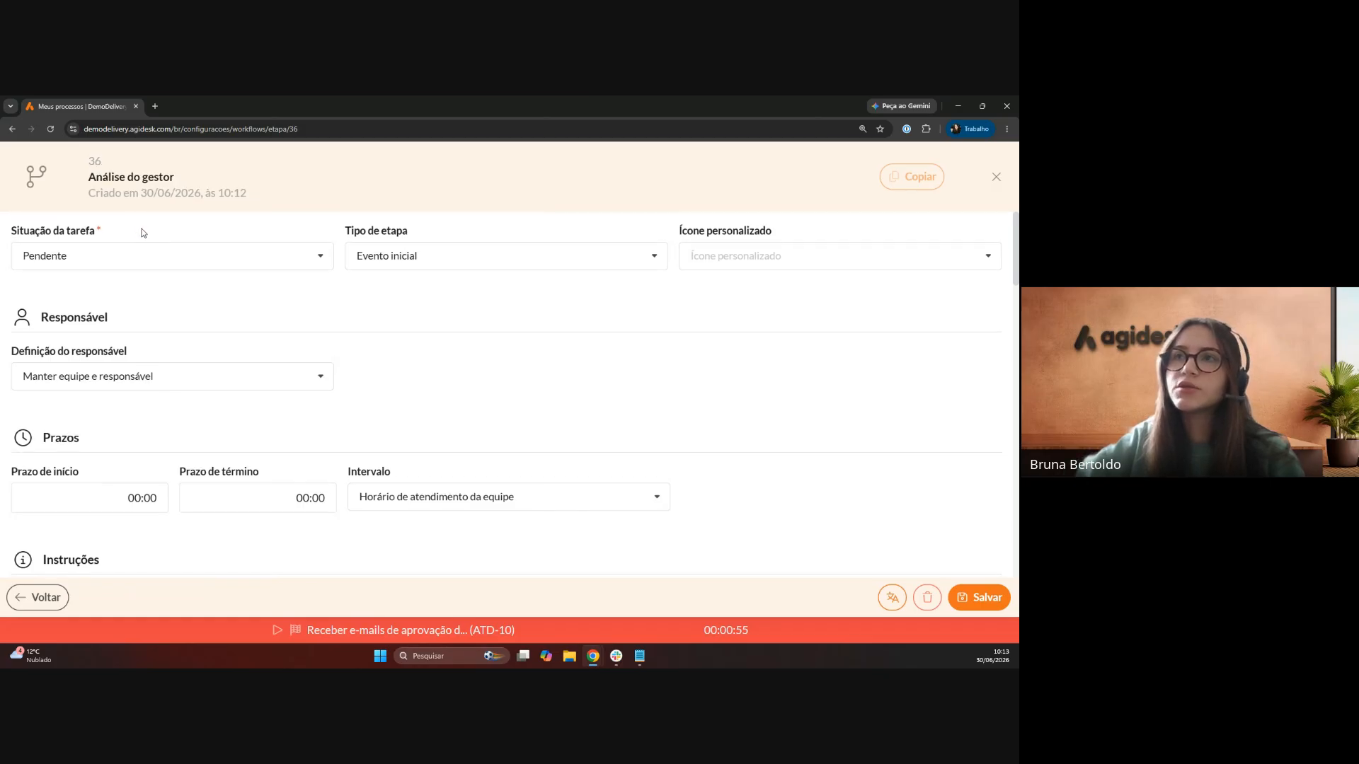
left_click_drag(12, 234, 101, 241)
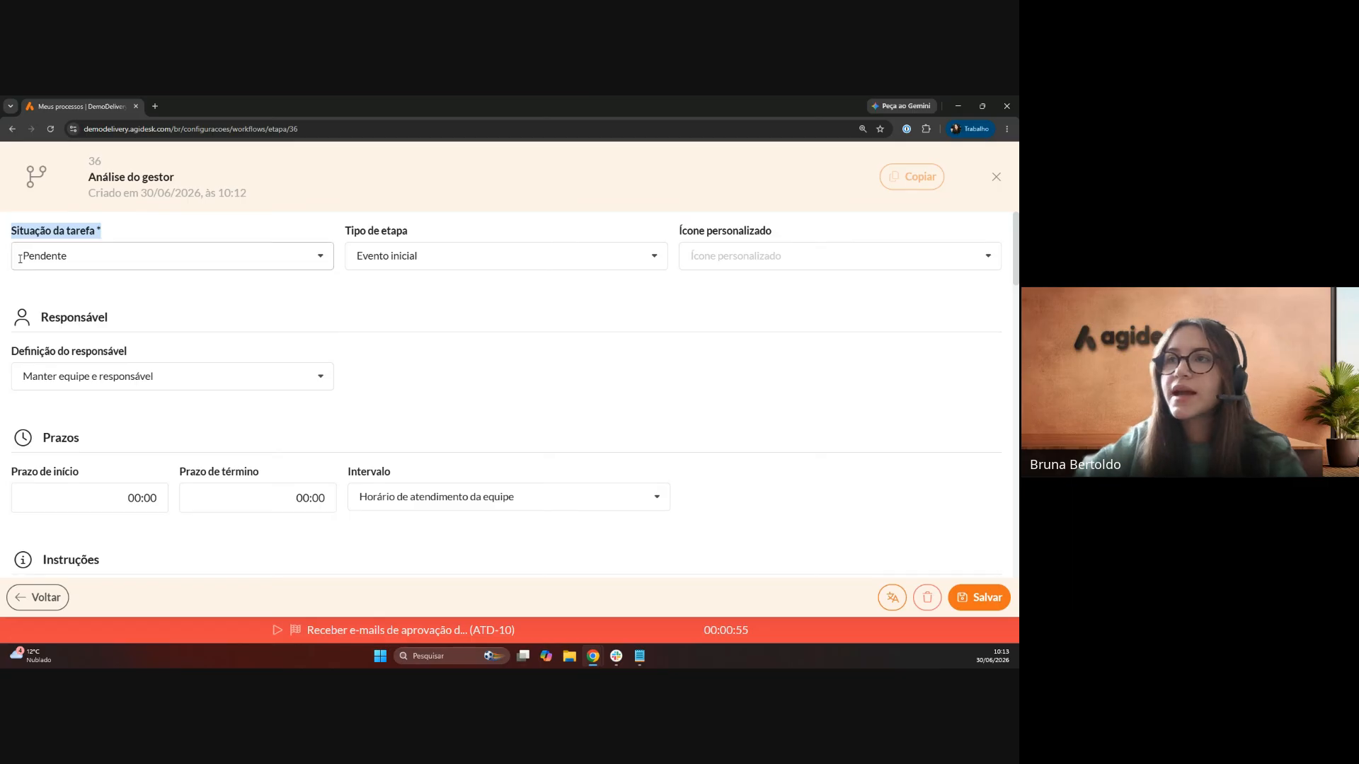
left_click(77, 259)
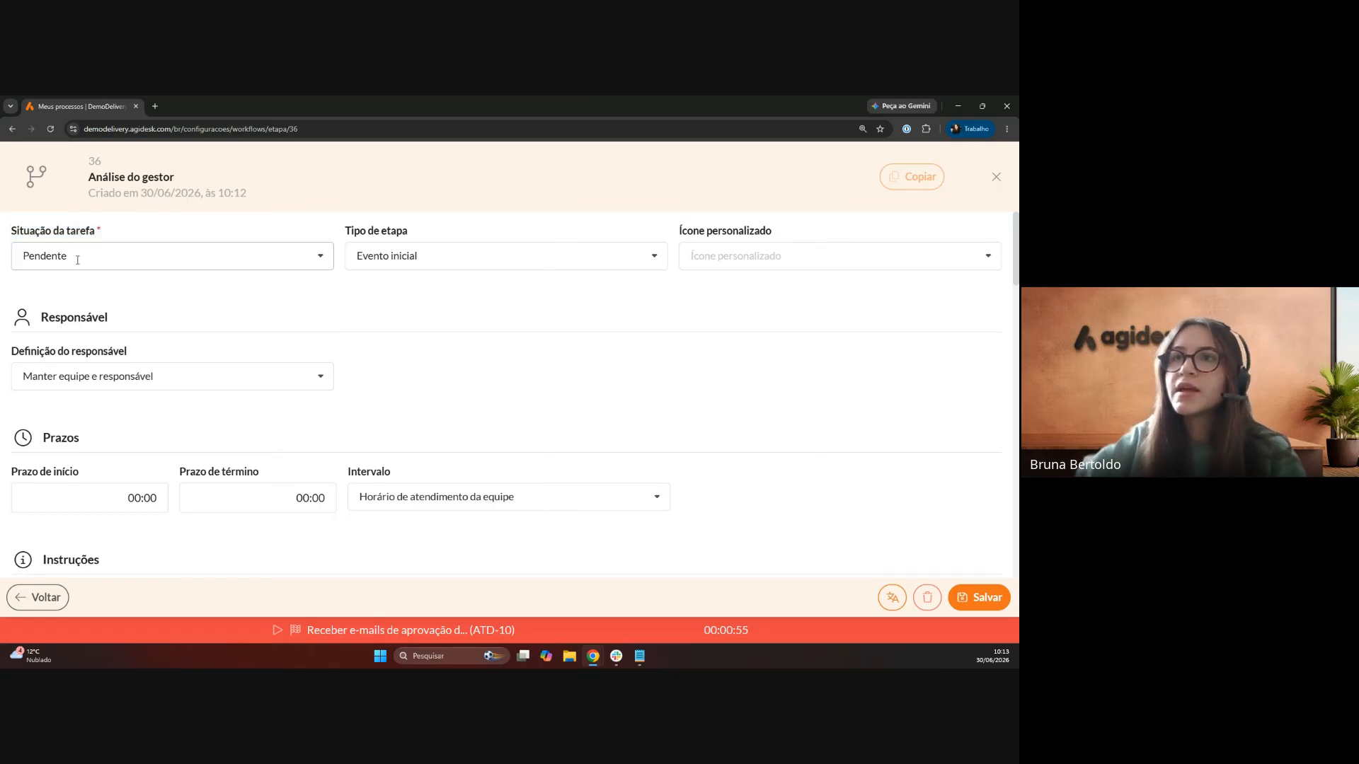
scroll(111, 312, "down", 1)
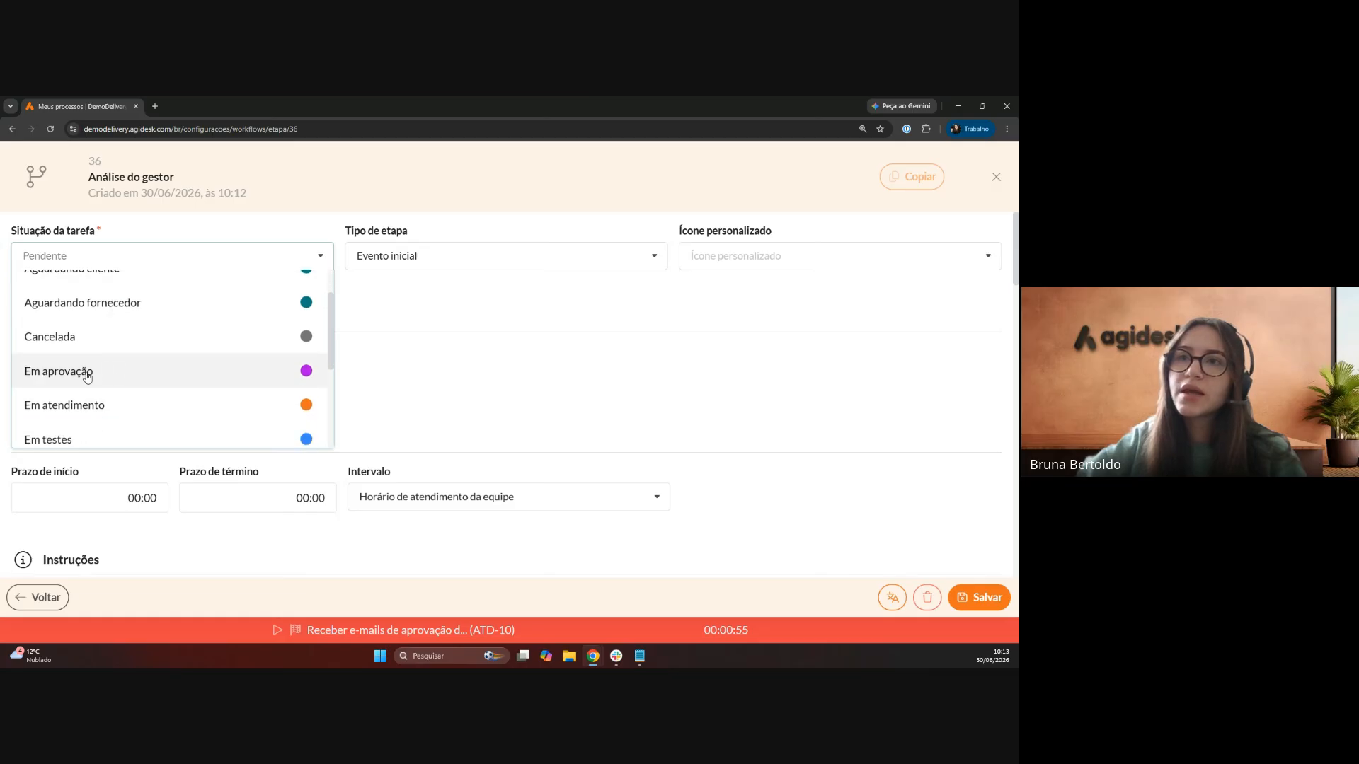
left_click(86, 370)
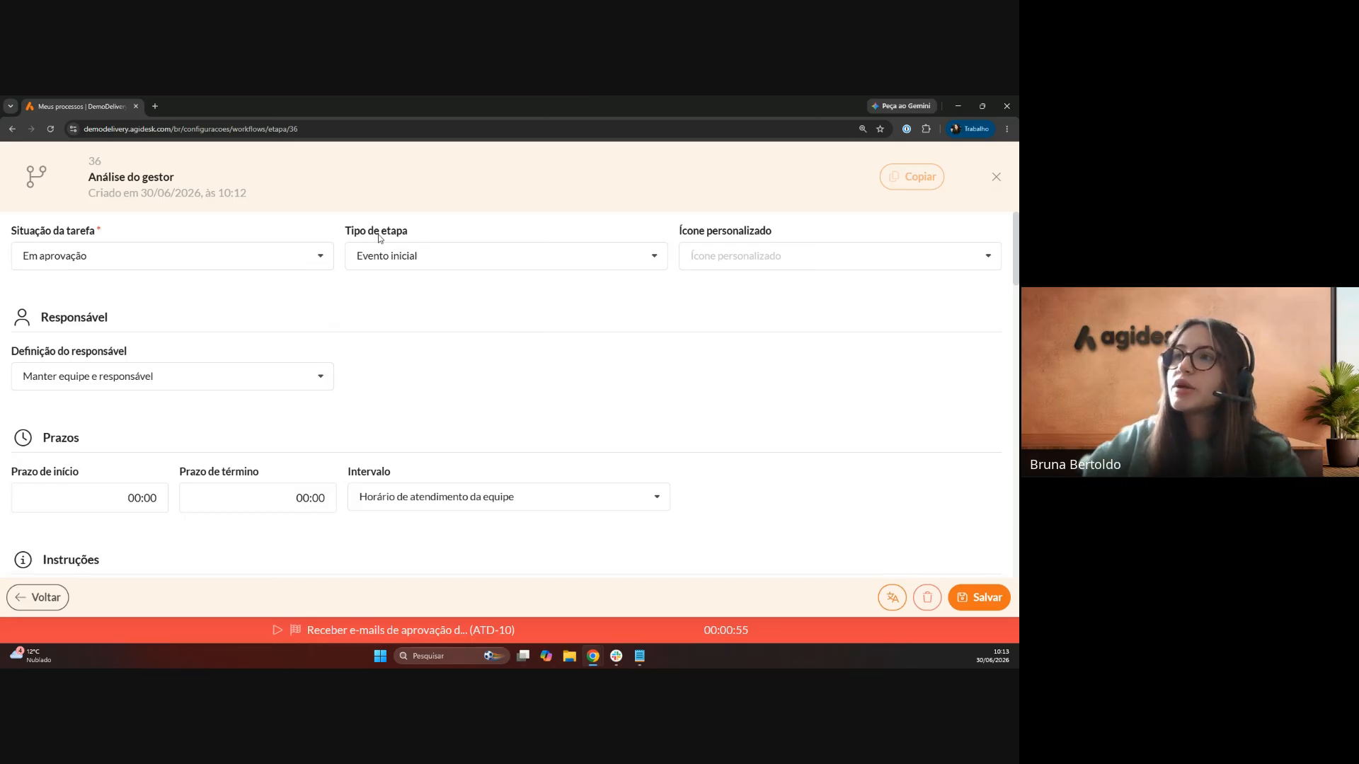
- Review the stage type options and choose Evento inicial for the Análise do gestor stage
left_click_drag(345, 231, 417, 231)
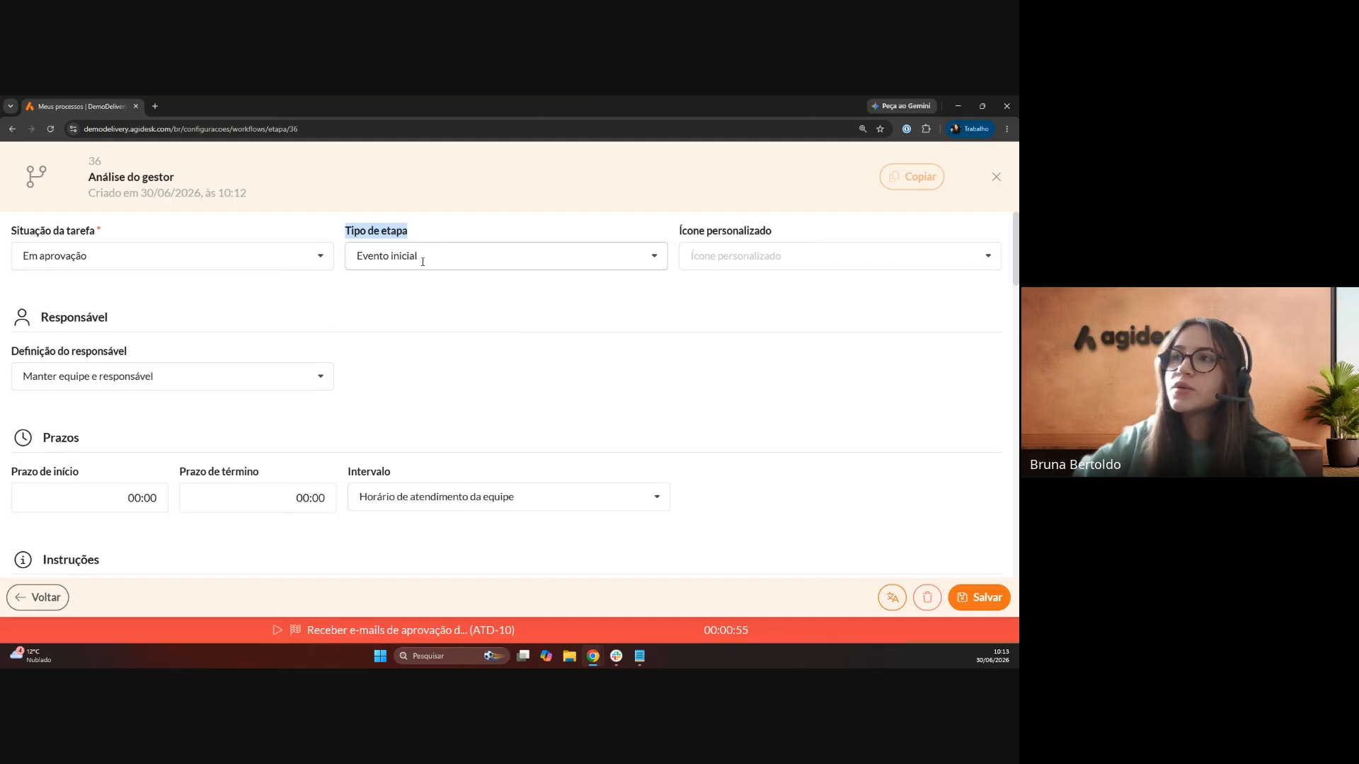
left_click(422, 259)
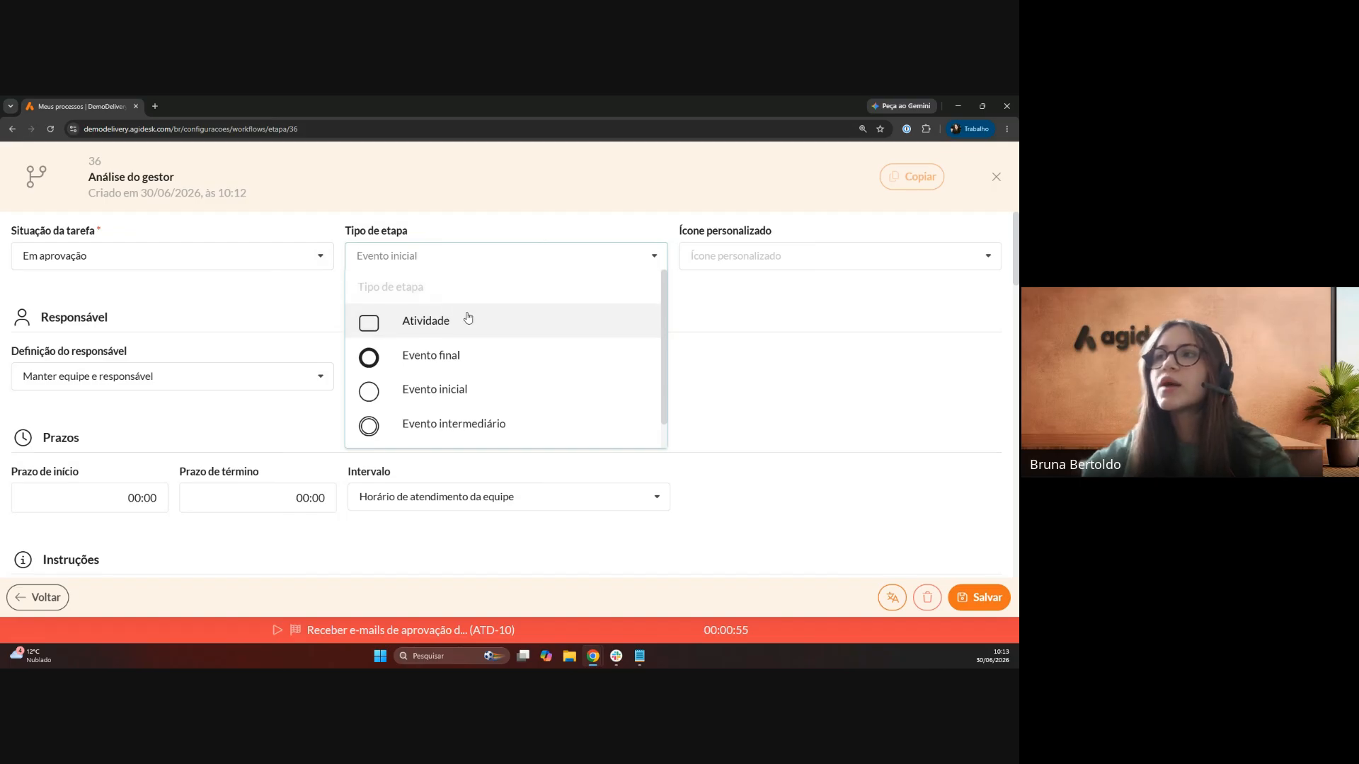
scroll(464, 317, "down", 1)
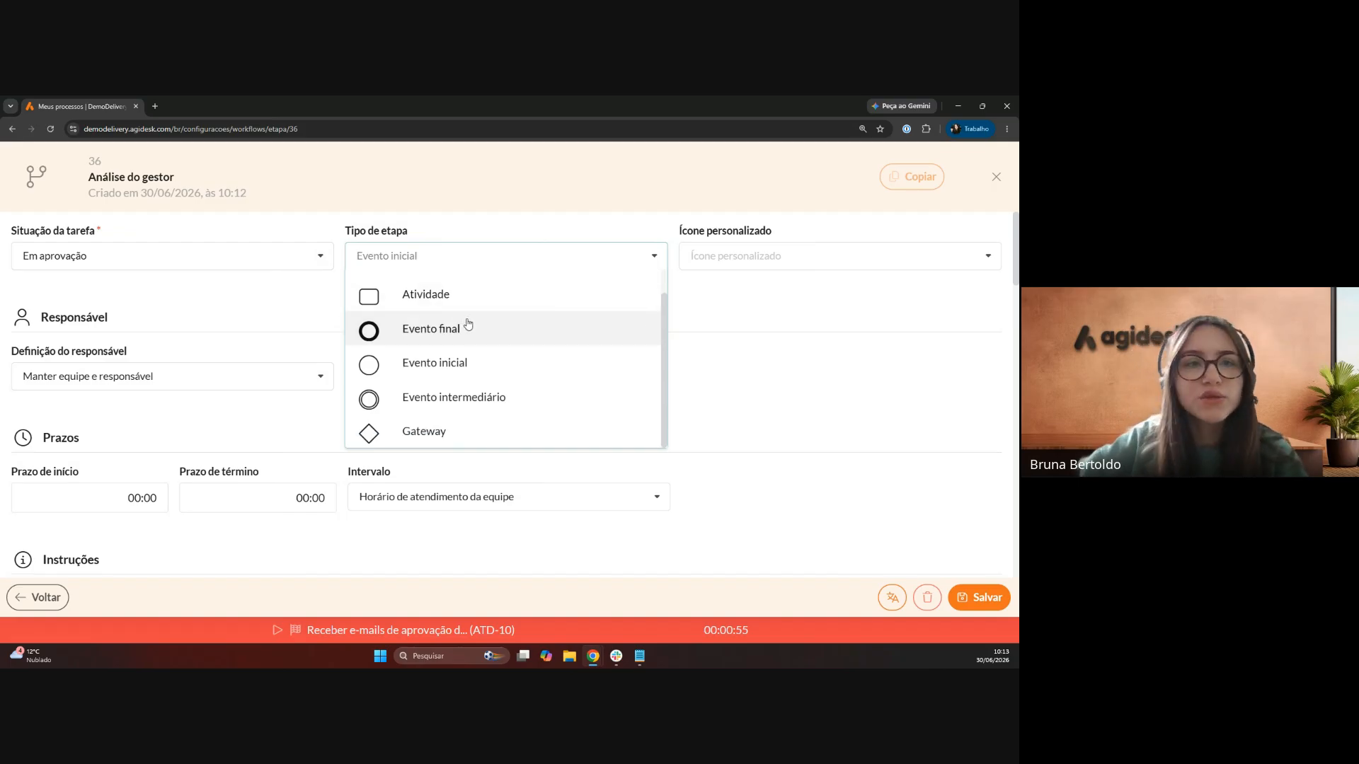
left_click(446, 368)
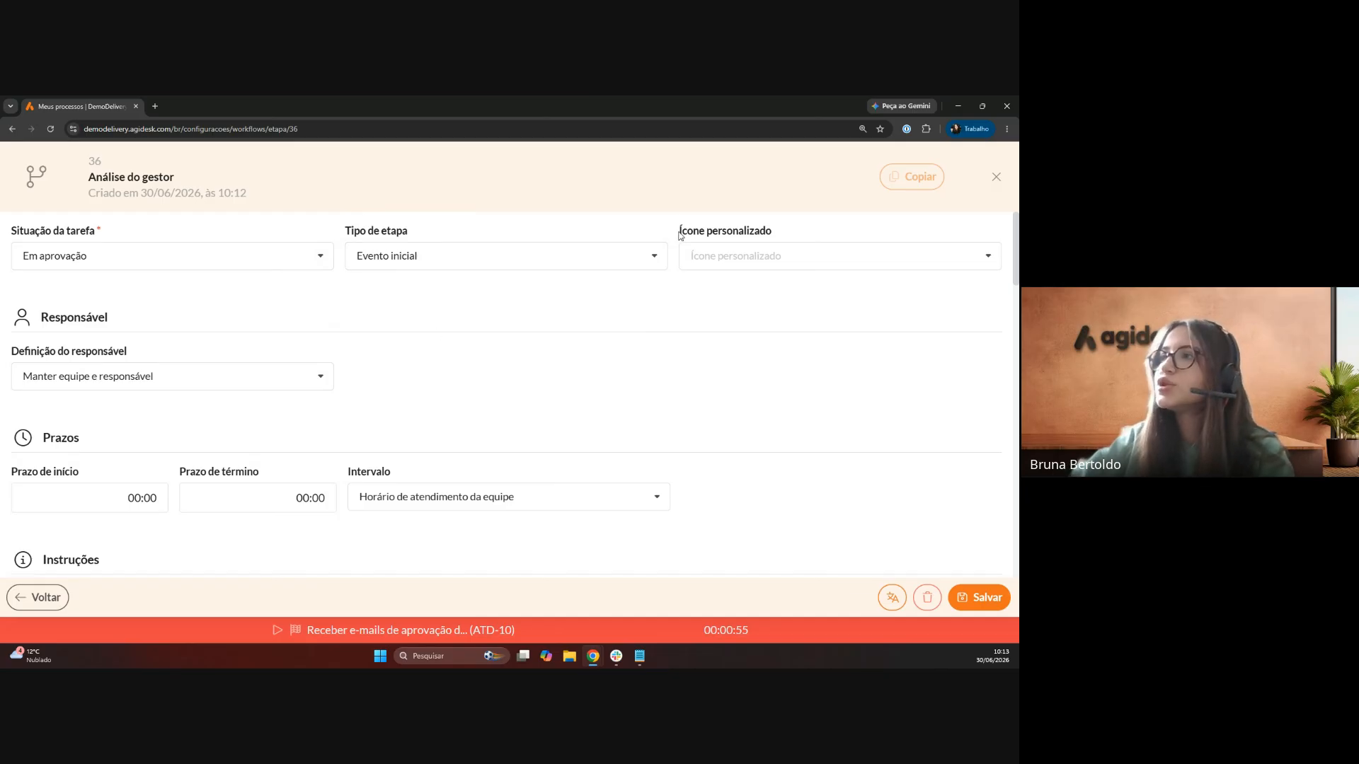
- Browse the custom icons available for the Análise do gestor stage and close the list without choosing one
left_click_drag(680, 232, 774, 239)
left_click(755, 256)
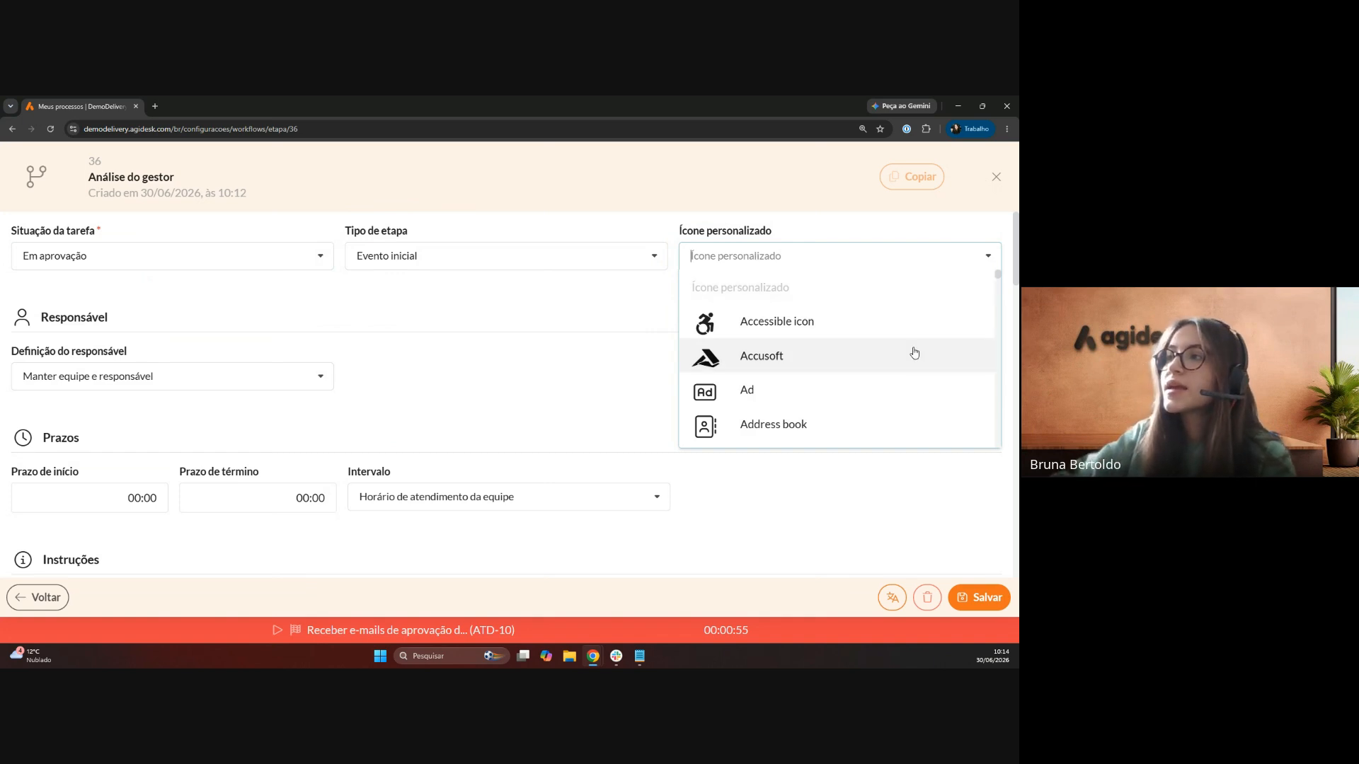
scroll(775, 342, "down", 2)
scroll(776, 342, "down", 4)
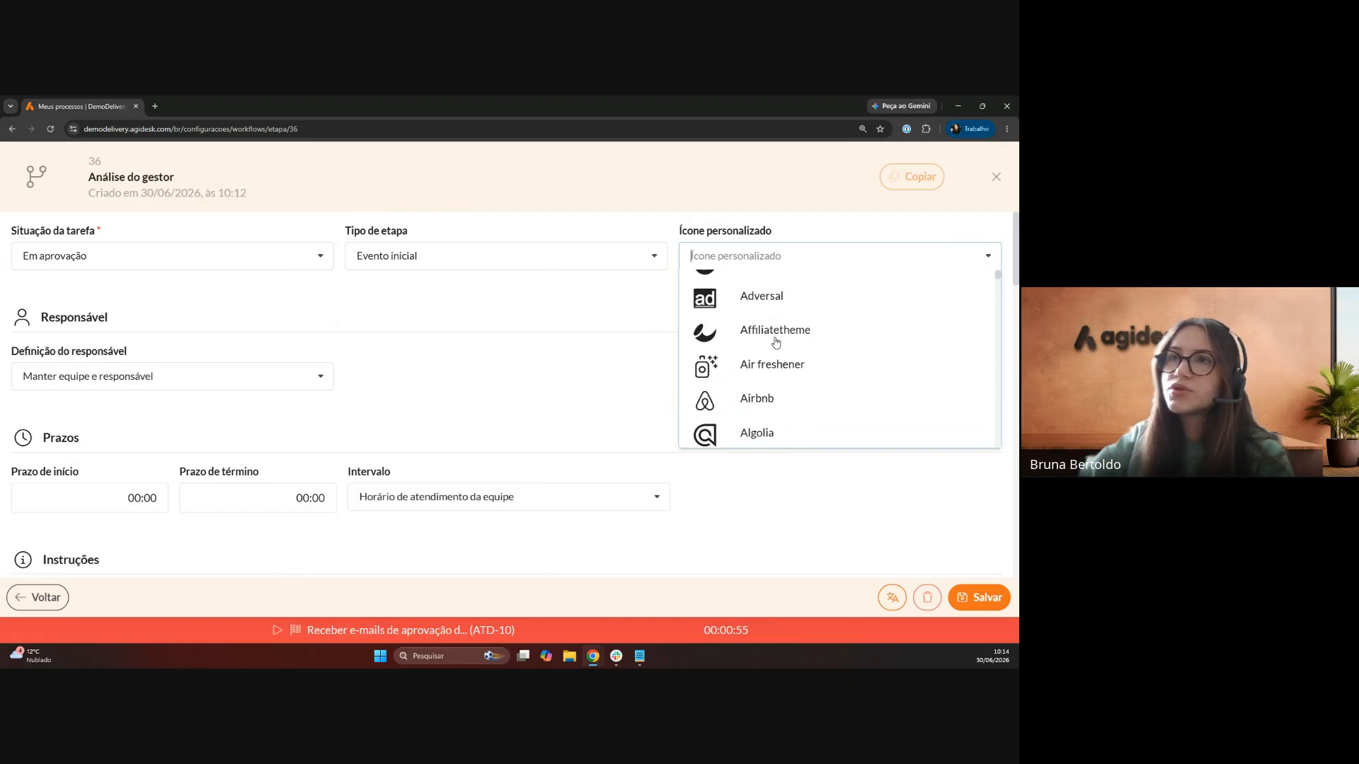
scroll(798, 323, "down", 10)
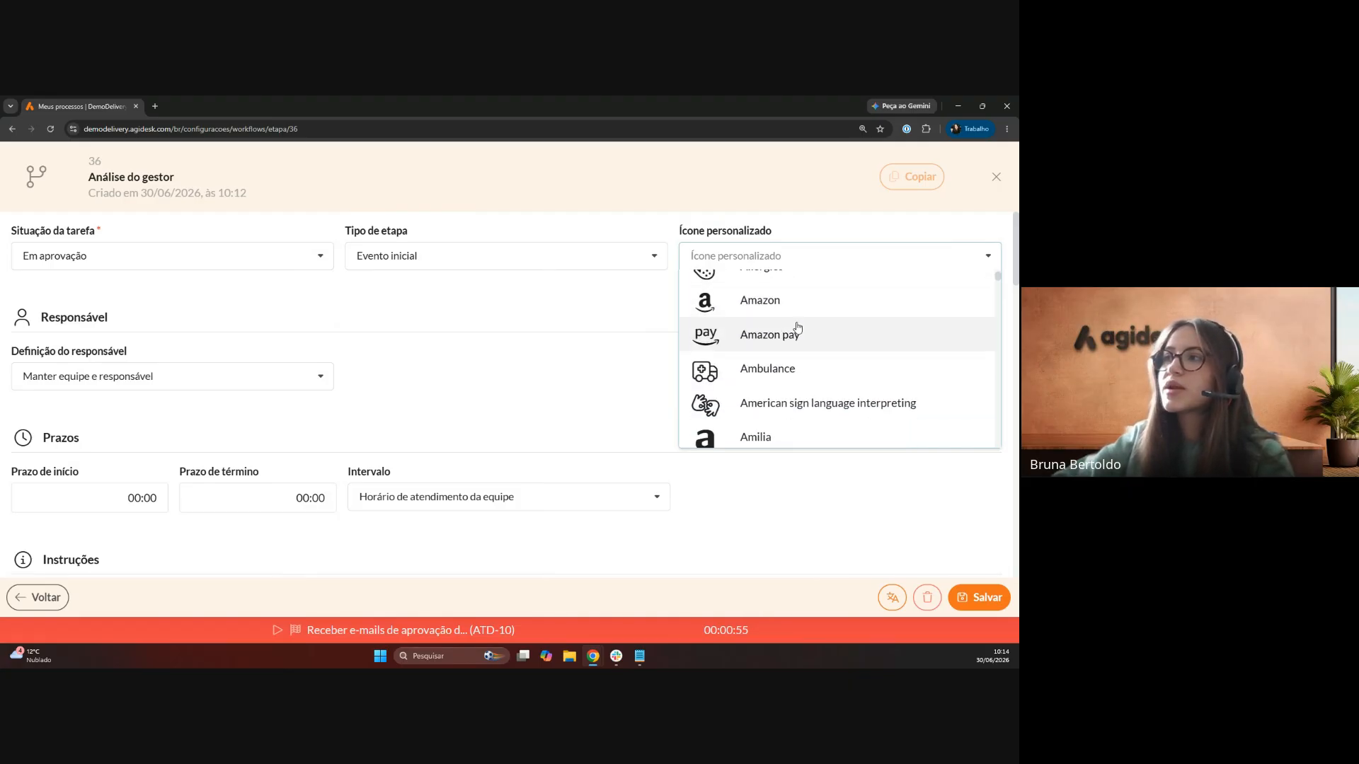
left_click(616, 318)
- Review the options for defining the stage's responsible party and choose Transferir para equipe e/ou responsável
scroll(232, 313, "down", 1)
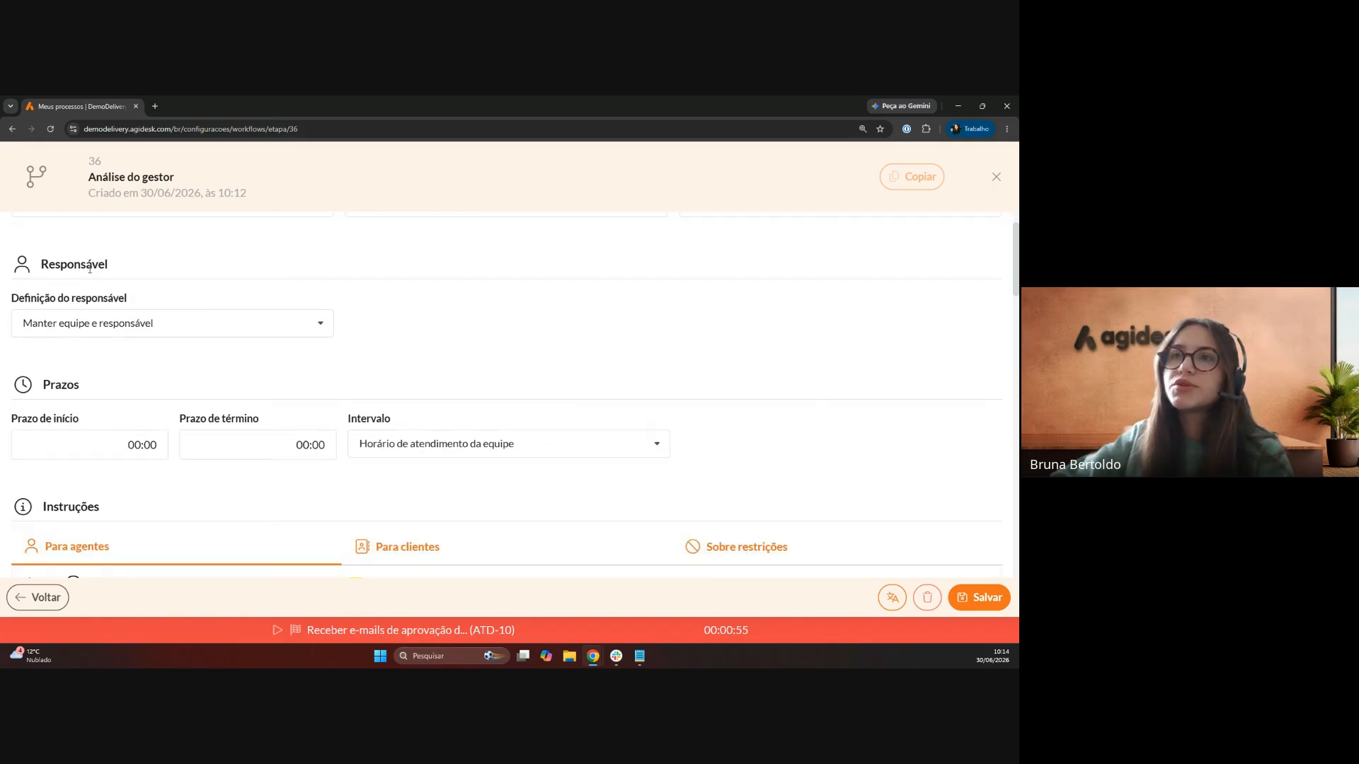
left_click_drag(41, 265, 116, 273)
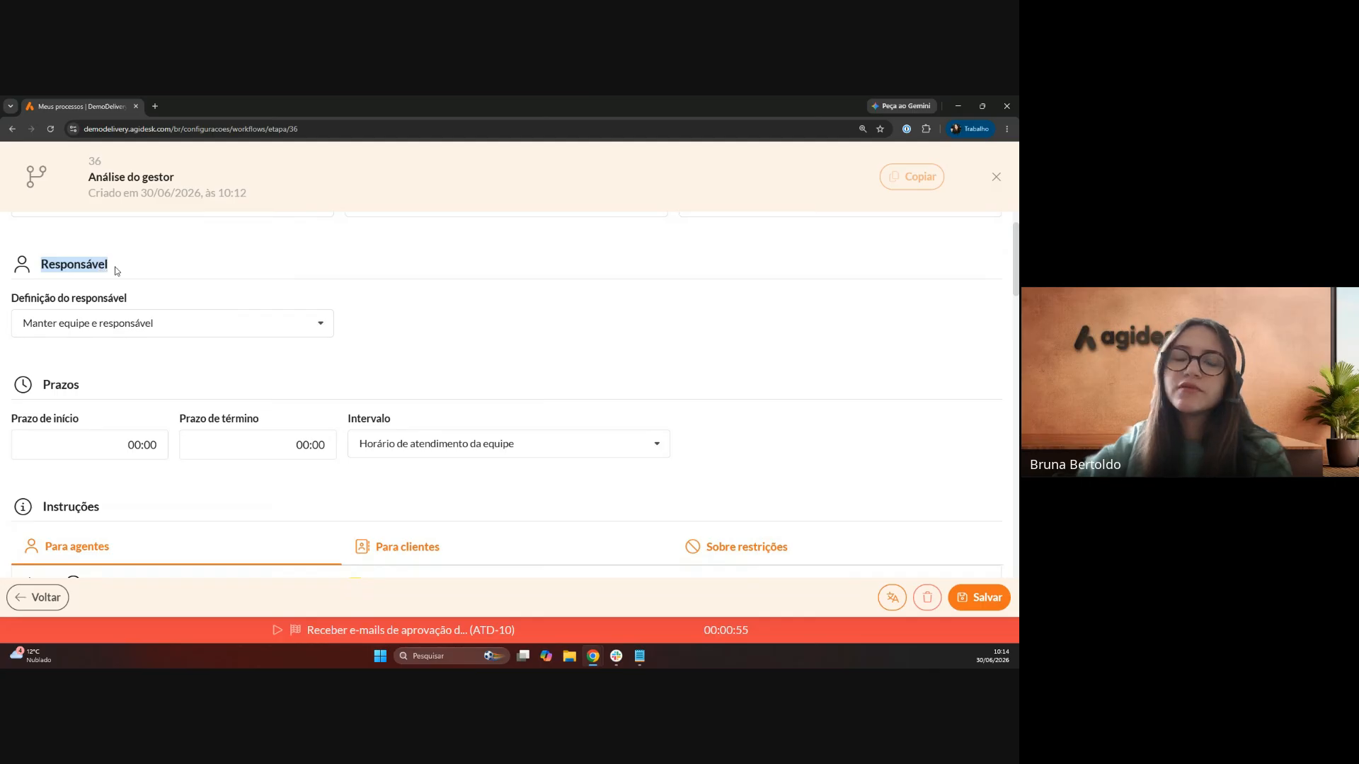
scroll(173, 301, "down", 1)
scroll(175, 319, "up", 1)
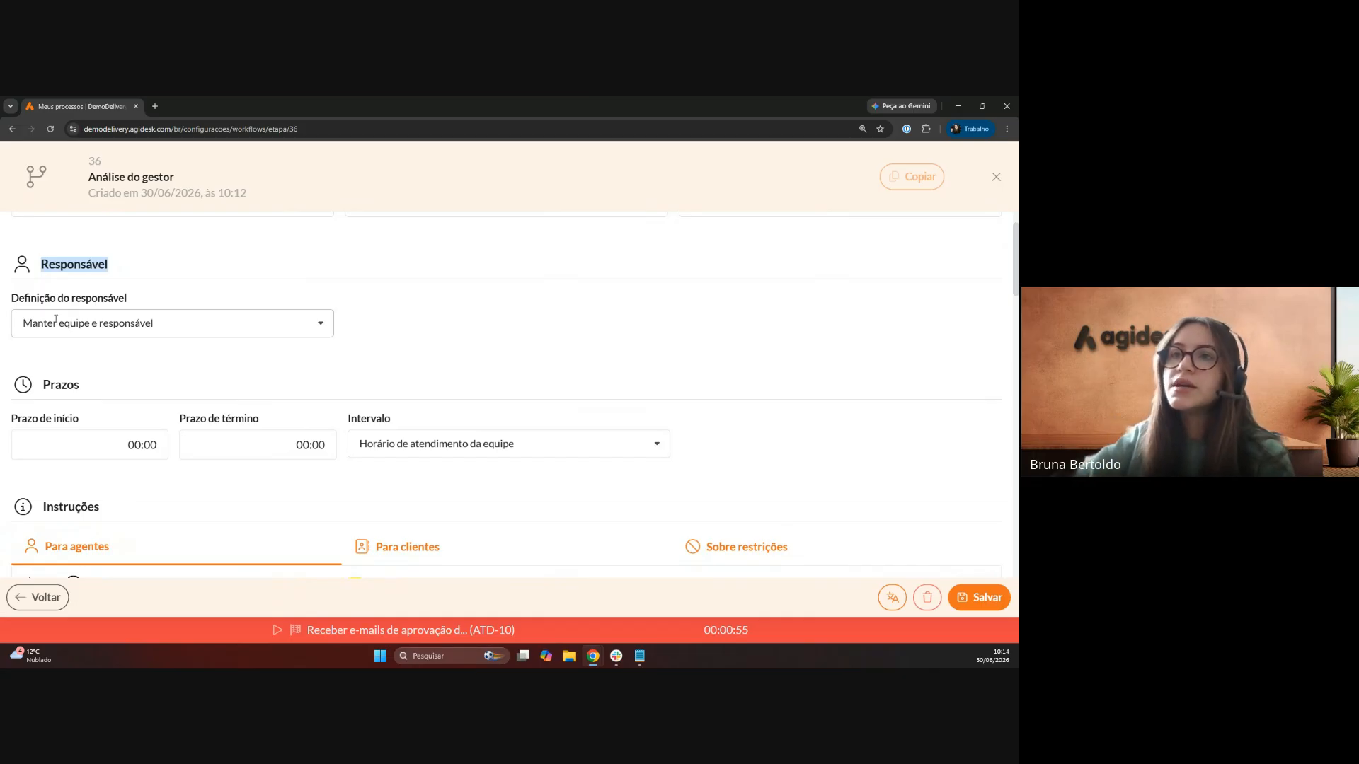
left_click(135, 323)
scroll(173, 432, "up", 1)
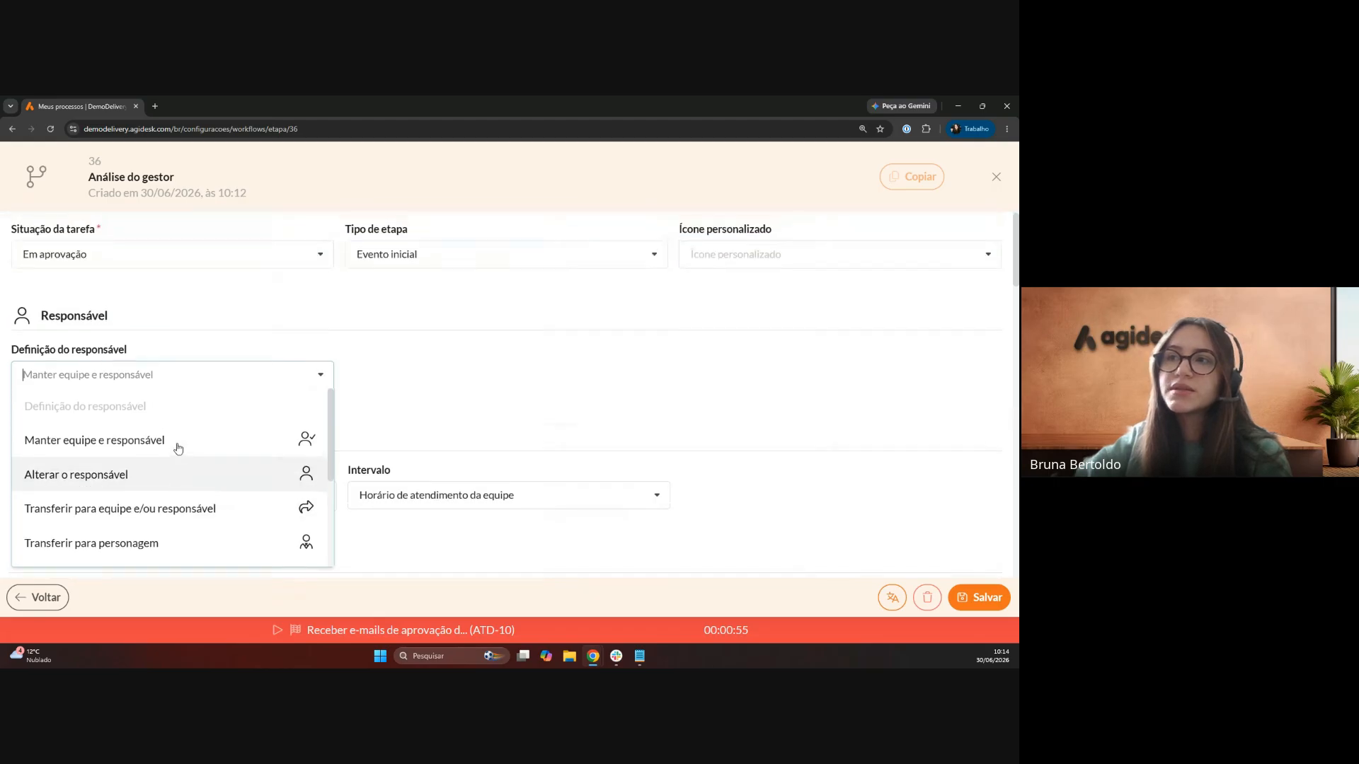
scroll(199, 323, "down", 1)
scroll(201, 322, "down", 1)
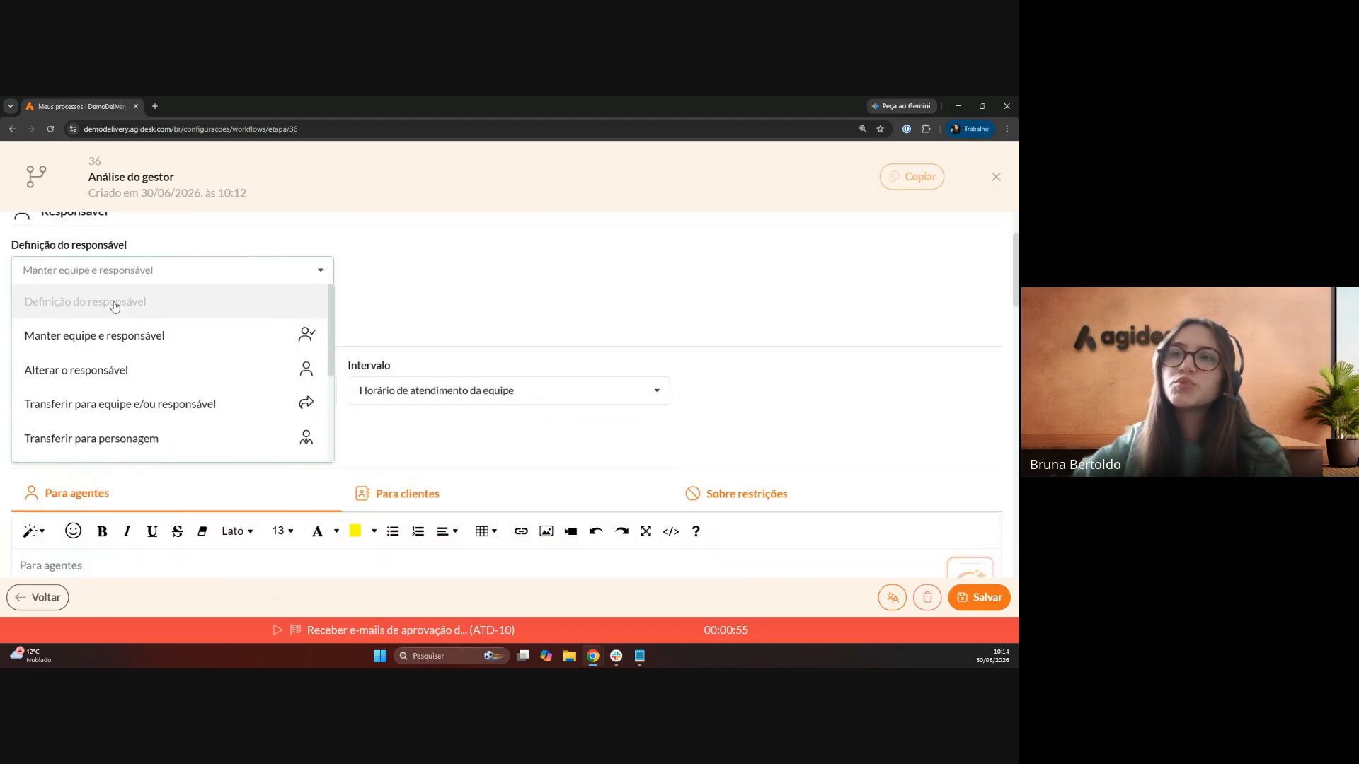
scroll(161, 337, "down", 1)
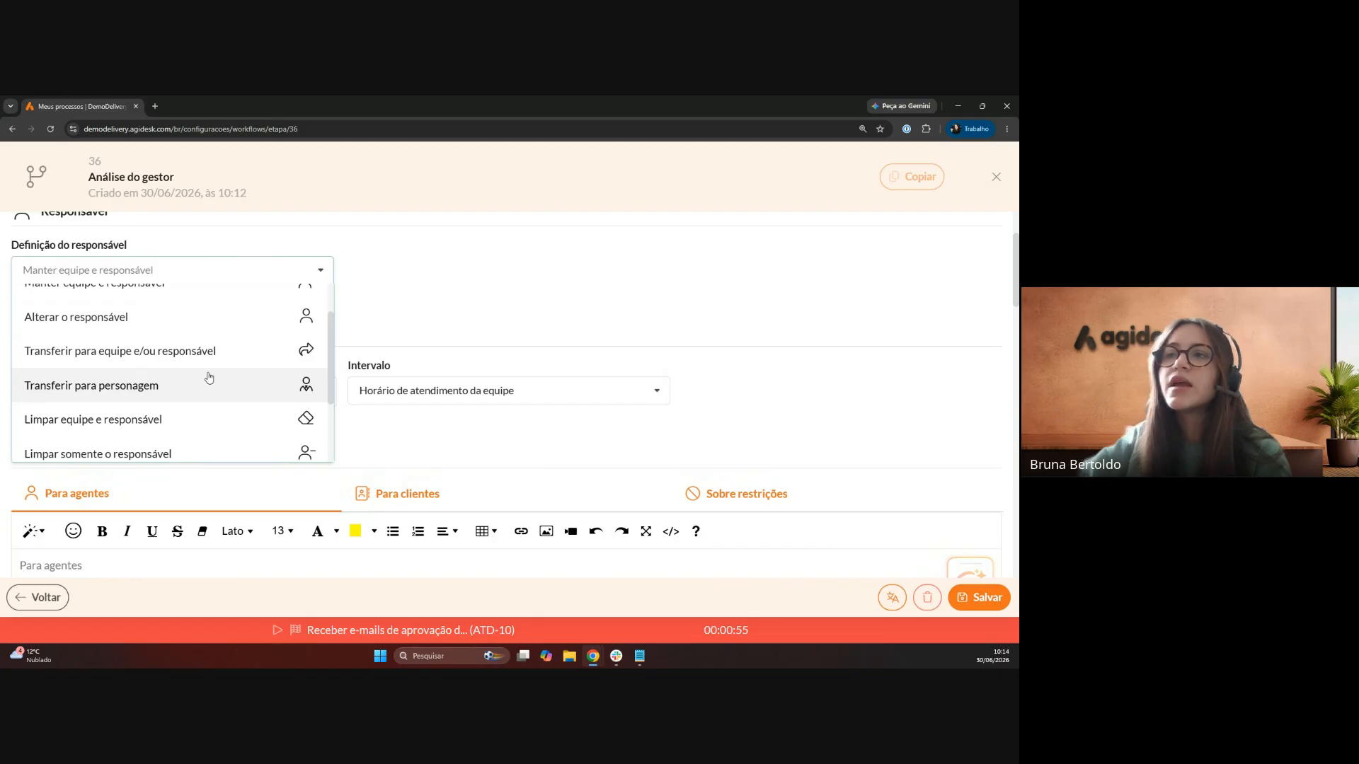
scroll(207, 374, "down", 2)
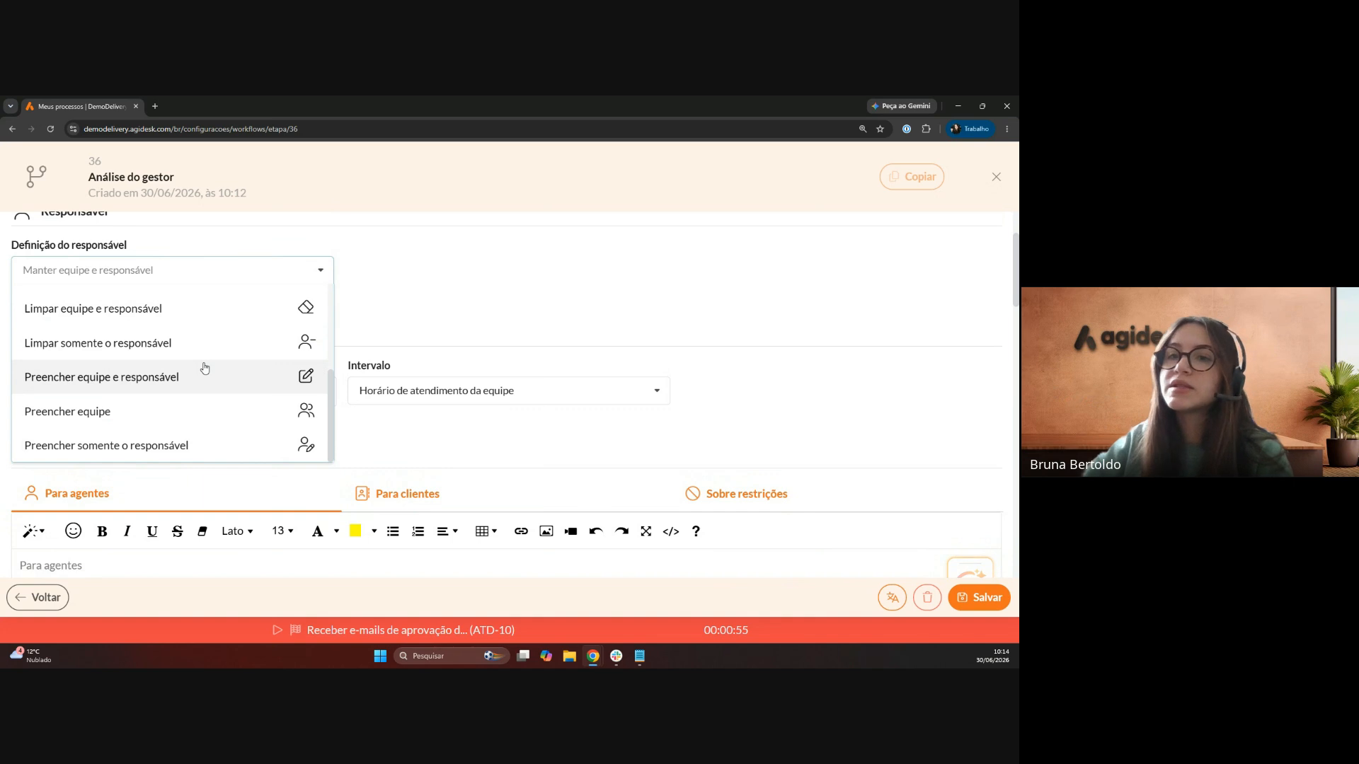
scroll(182, 432, "up", 2)
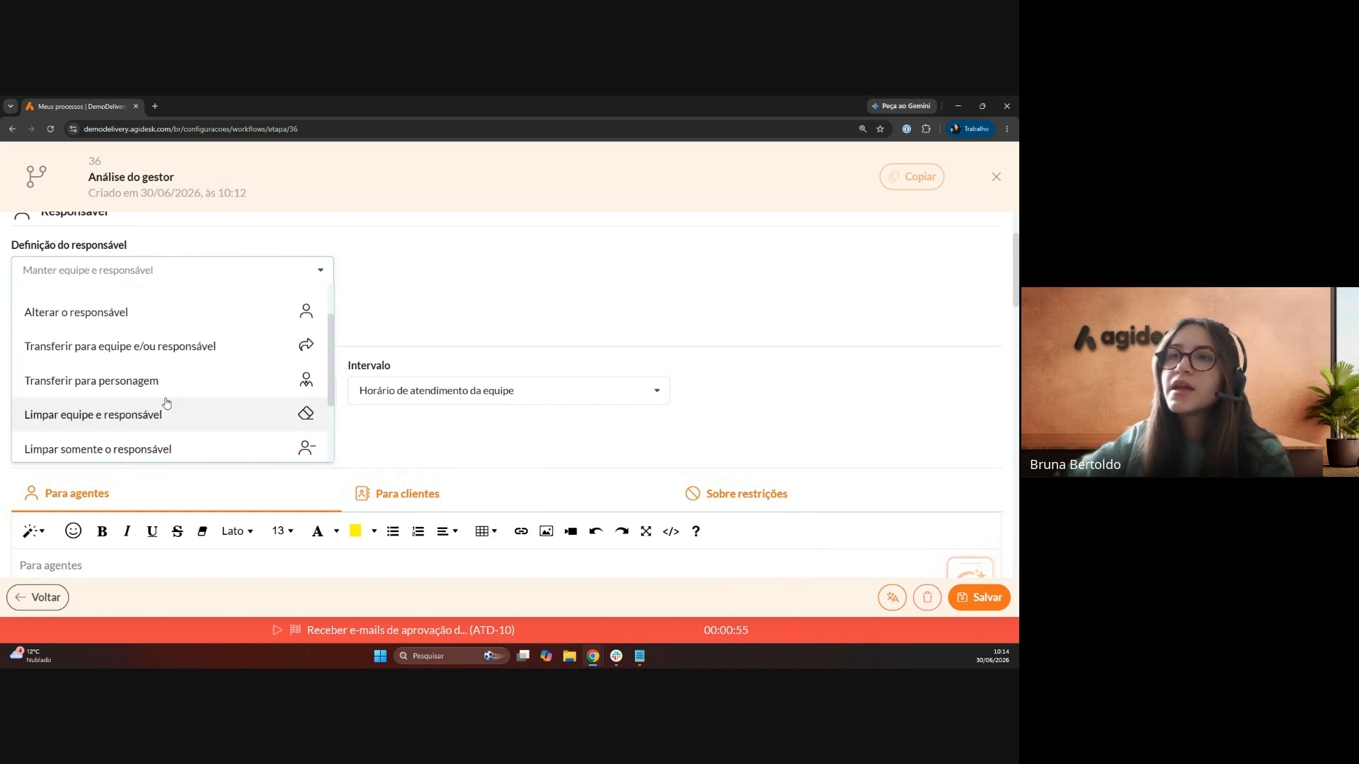
left_click(140, 346)
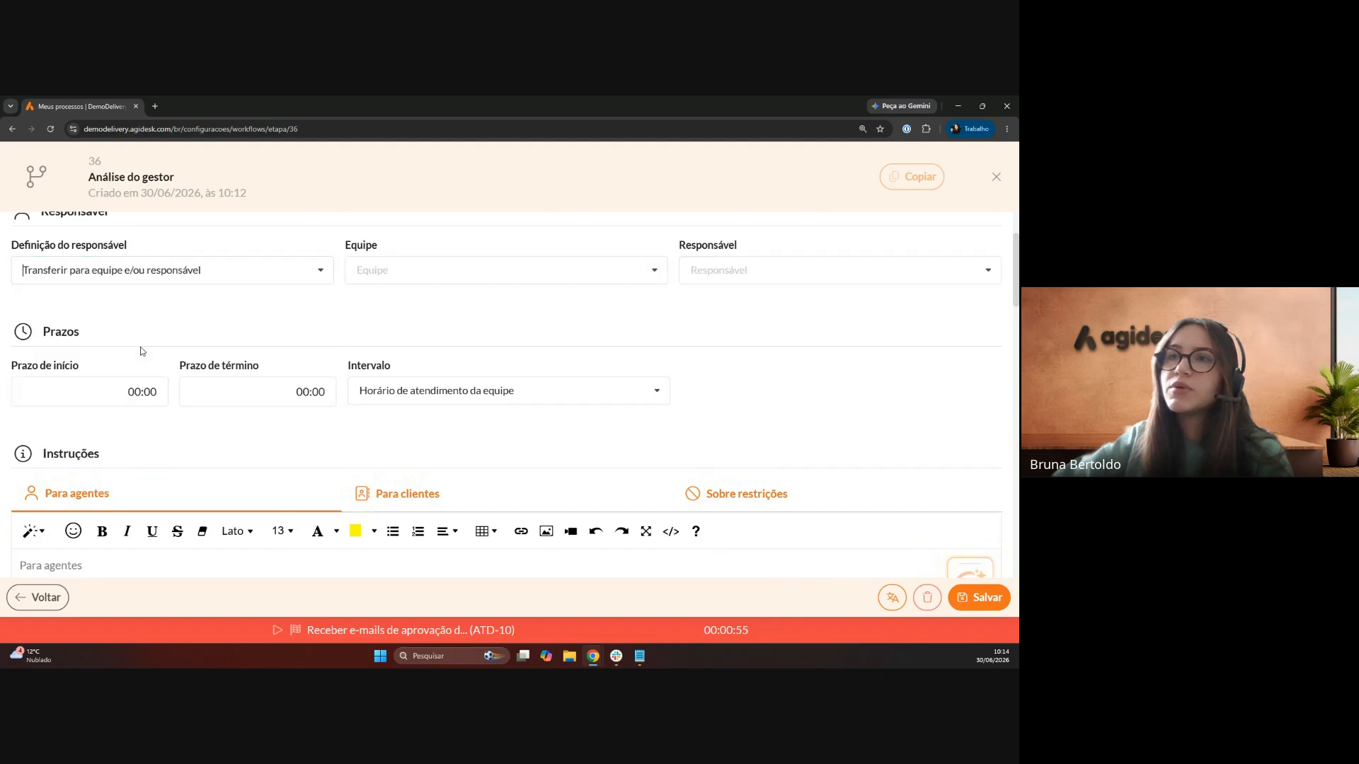
- Assign the Férias e Tarefas team to the Análise do gestor stage
scroll(235, 392, "up", 1)
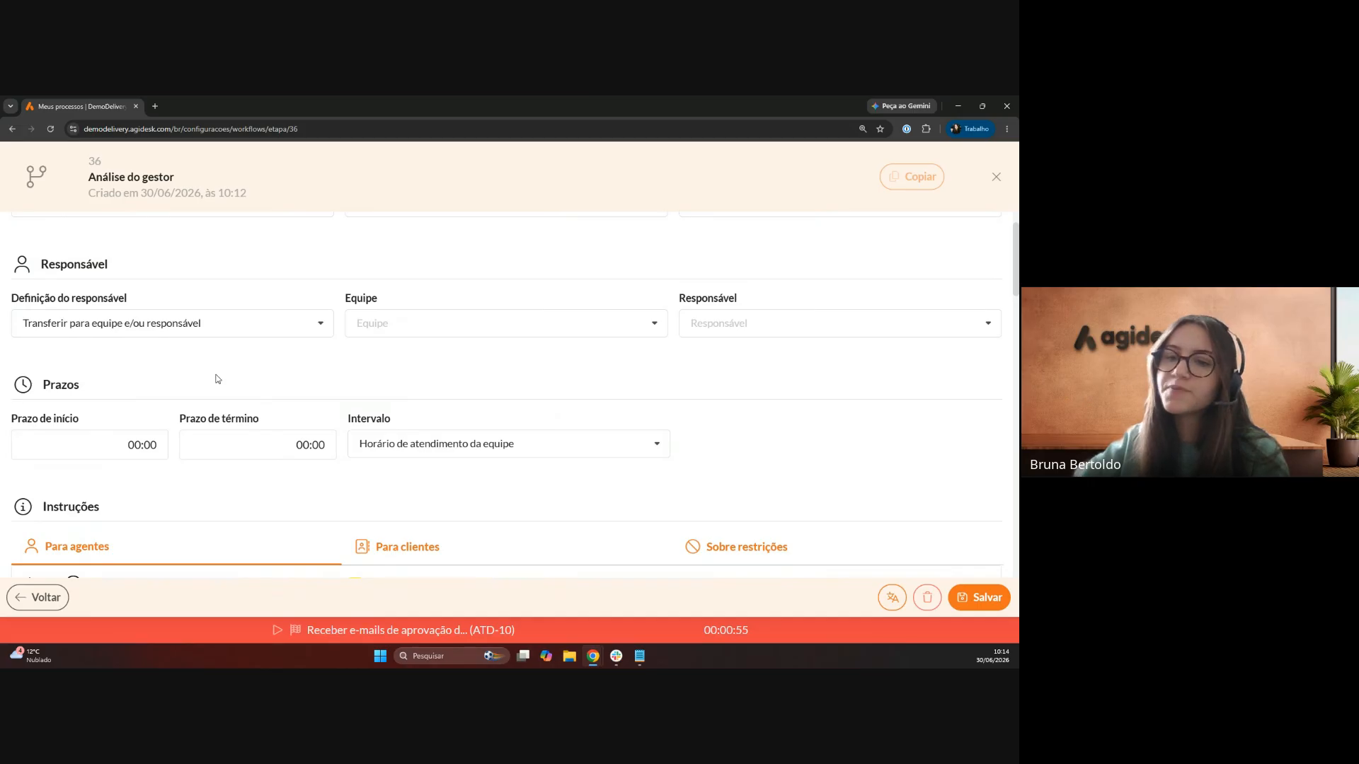
left_click(382, 323)
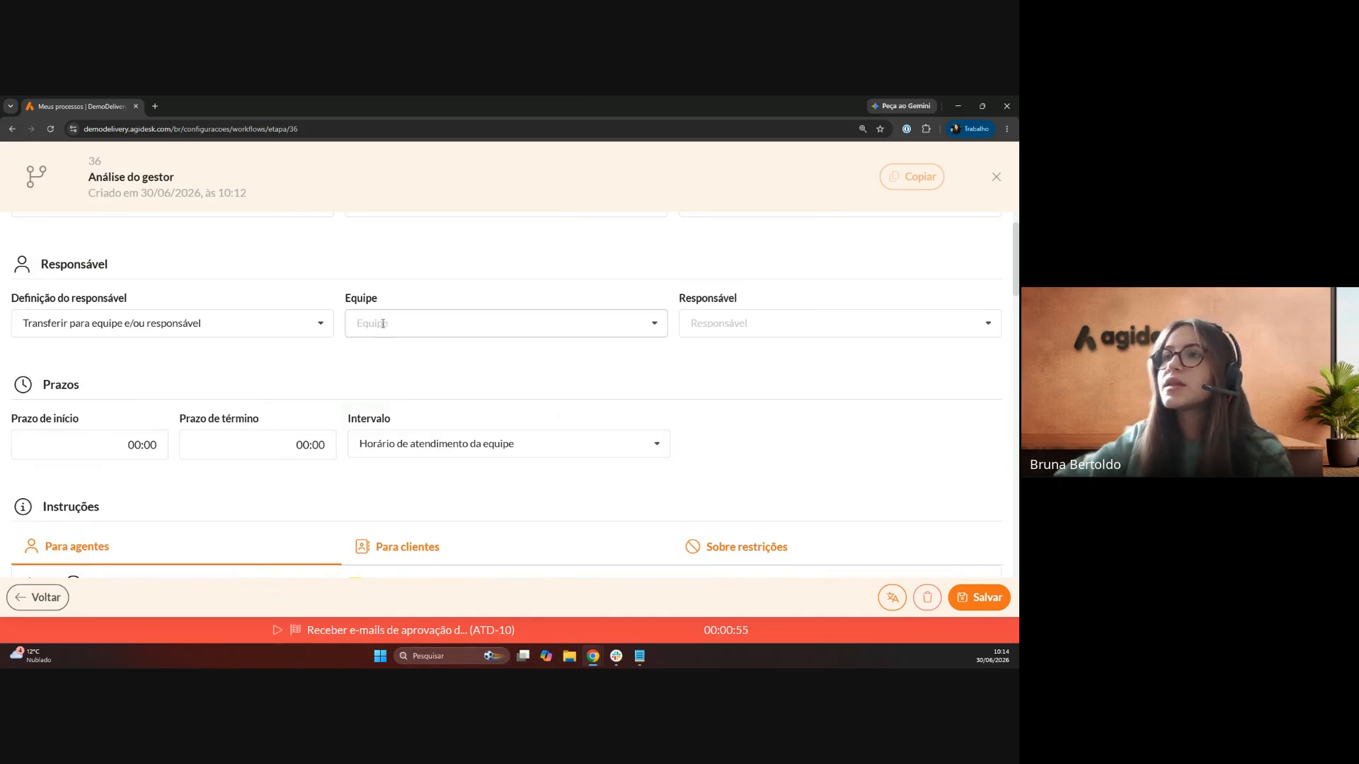
scroll(448, 400, "down", 1)
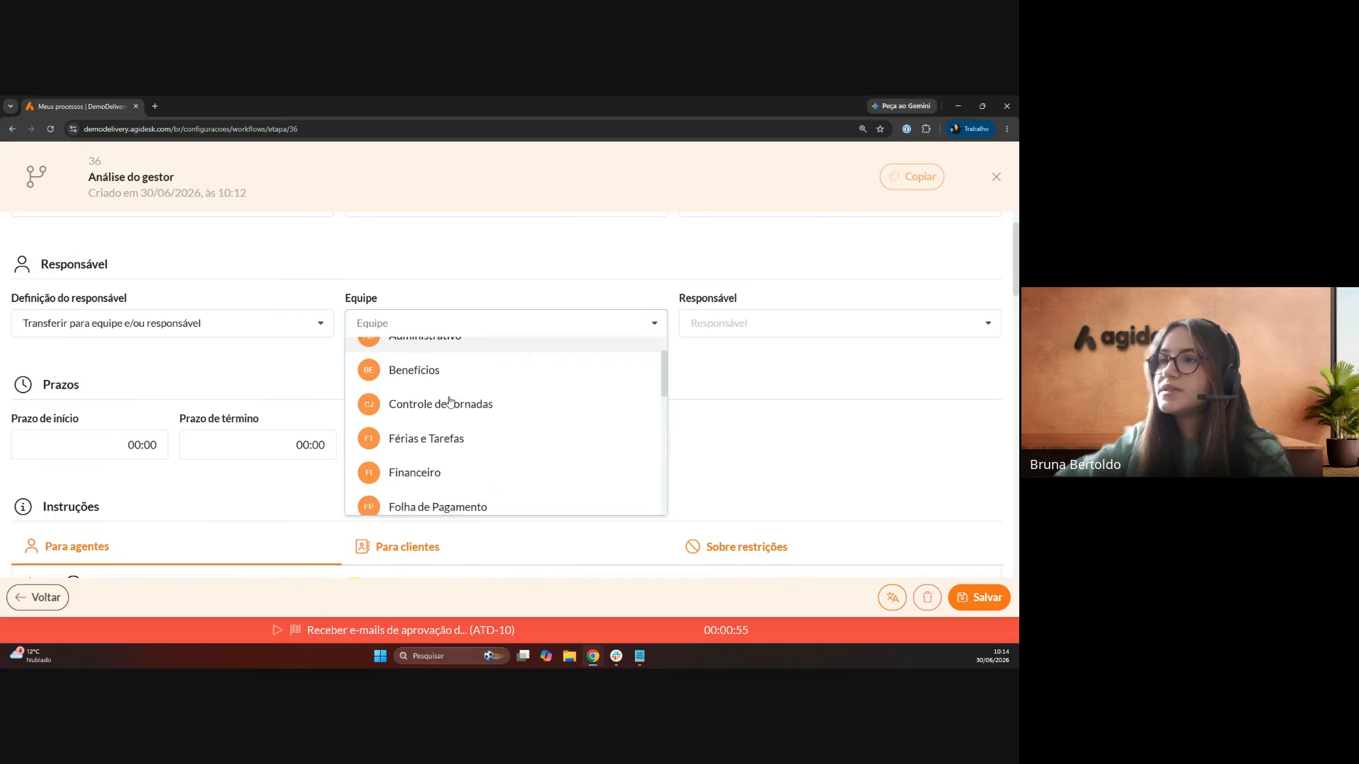
left_click(420, 435)
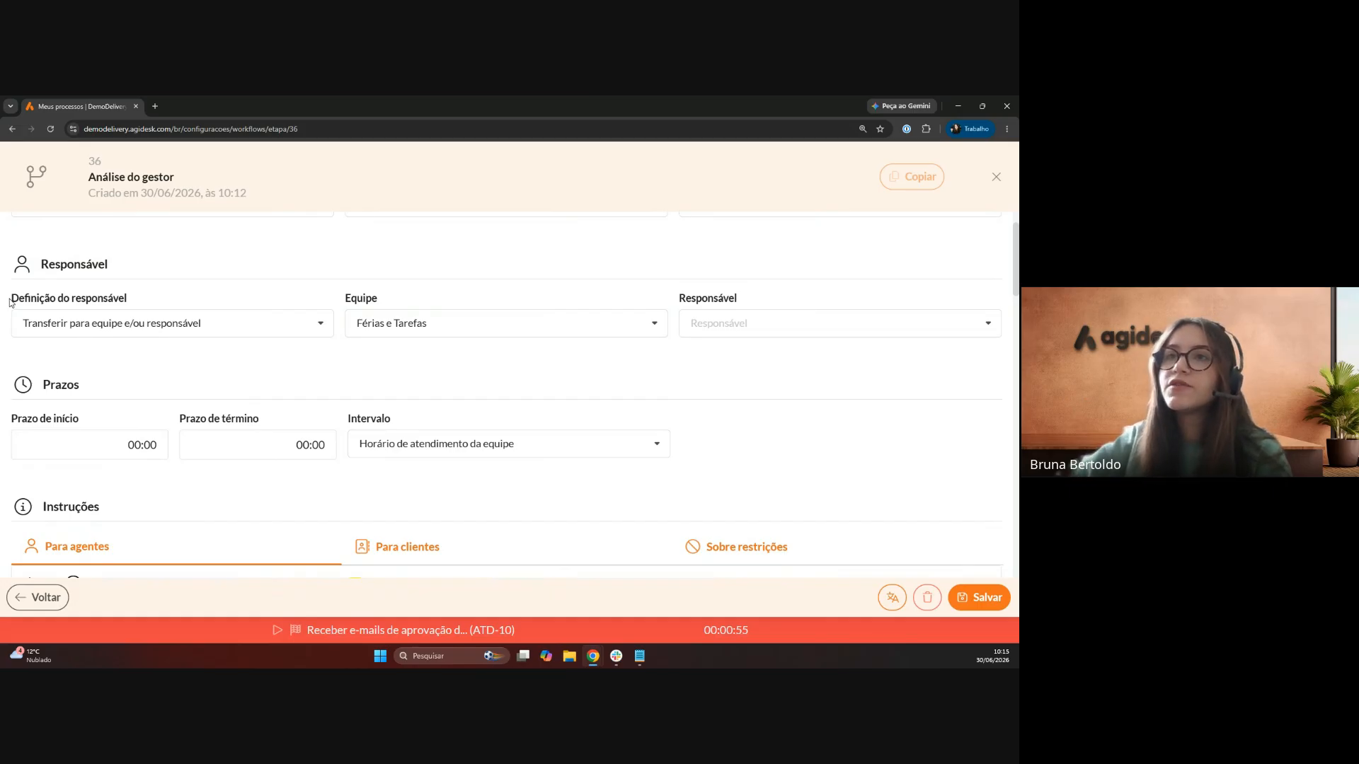
- Review the responsible-party definition and the start and end deadline fields of the Análise do gestor stage
left_click_drag(10, 300, 129, 302)
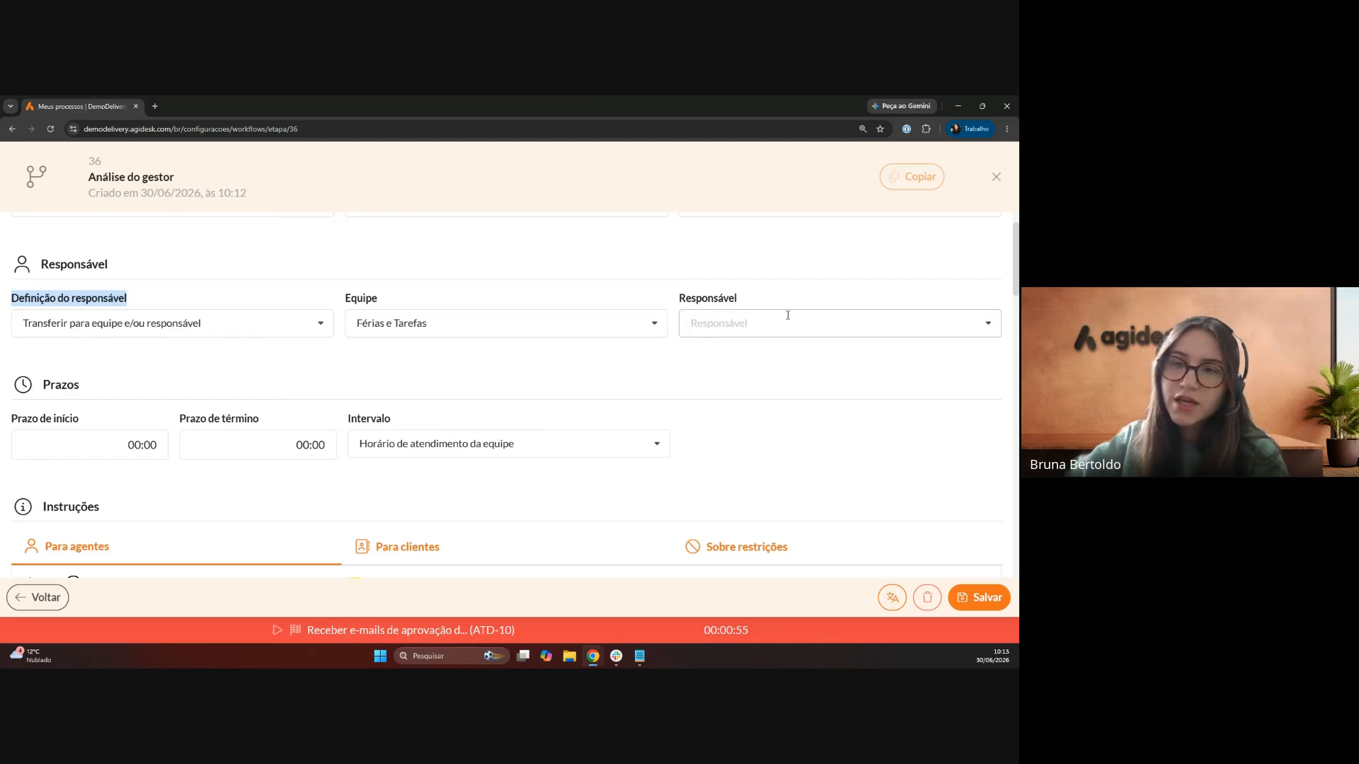
left_click(757, 352)
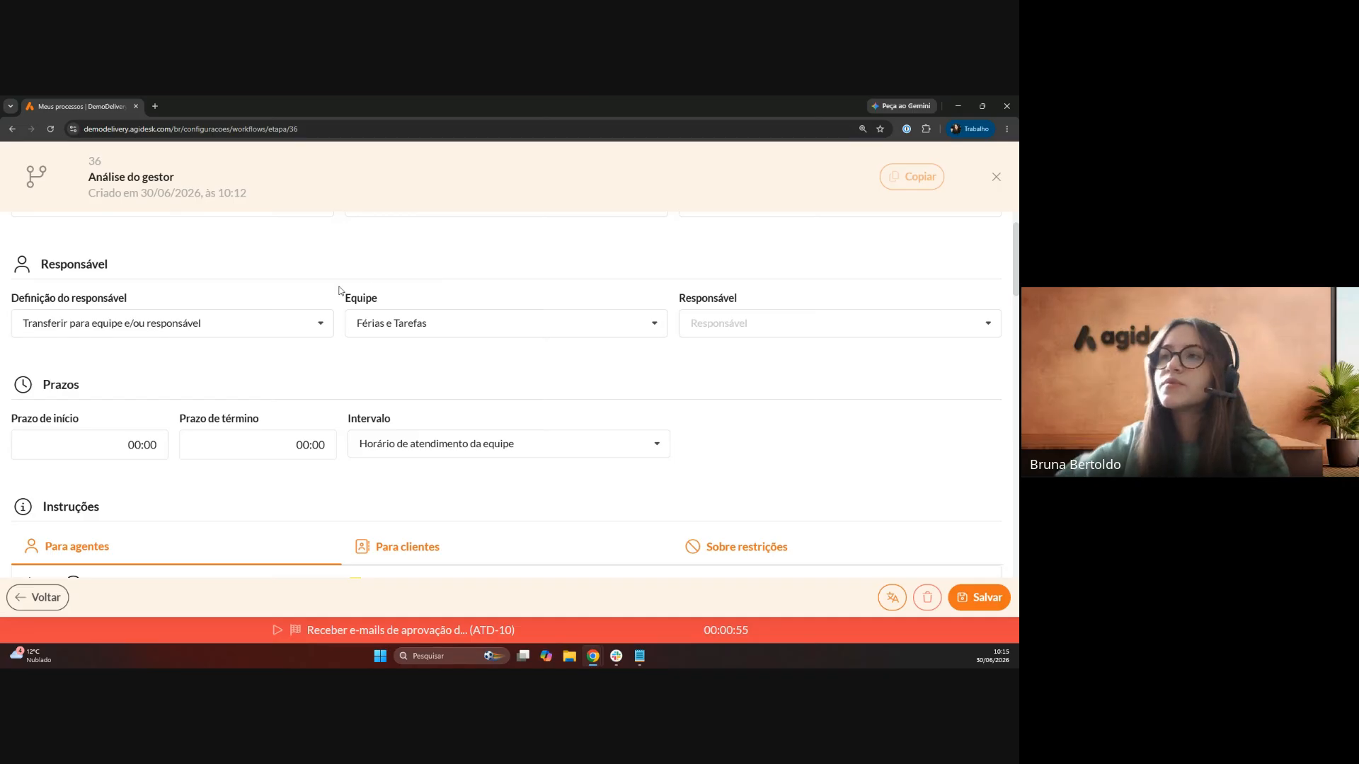
scroll(301, 360, "down", 1)
scroll(309, 329, "down", 1)
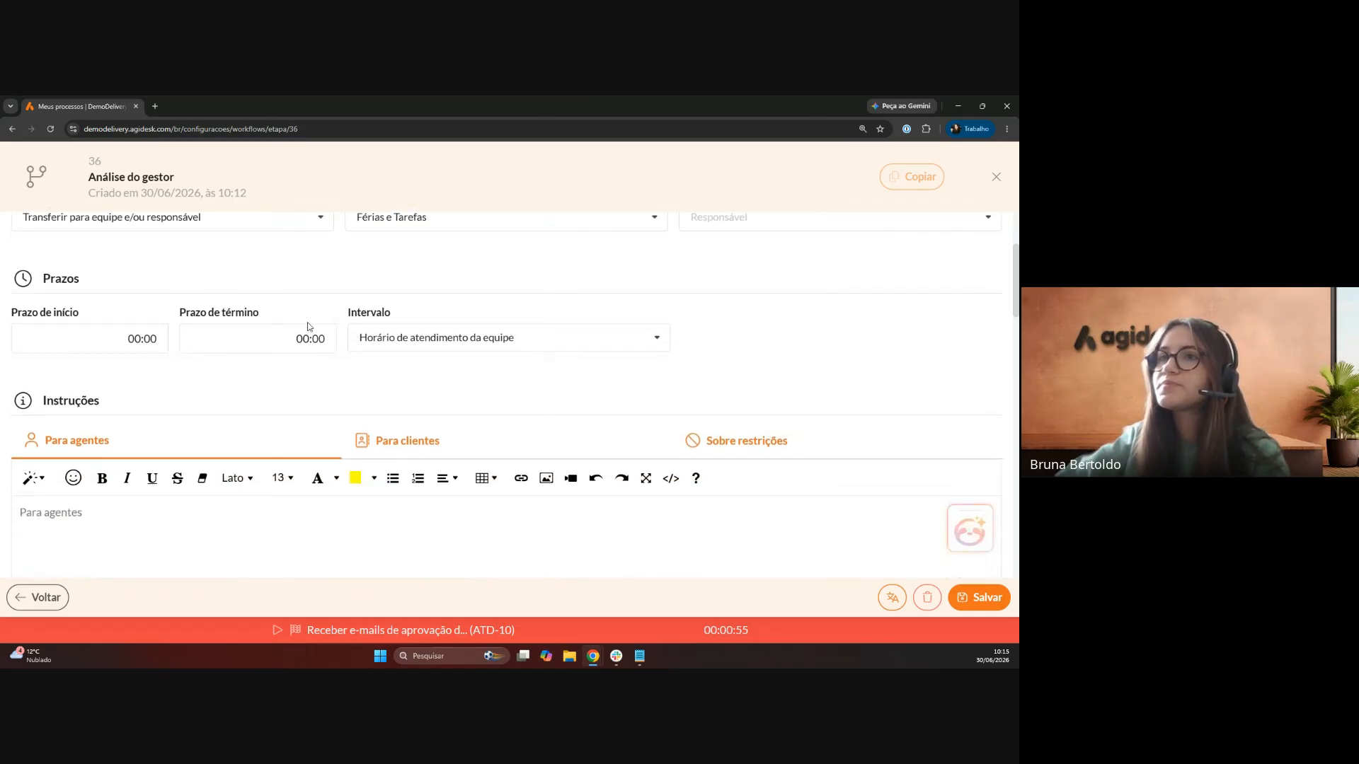
scroll(177, 273, "down", 1)
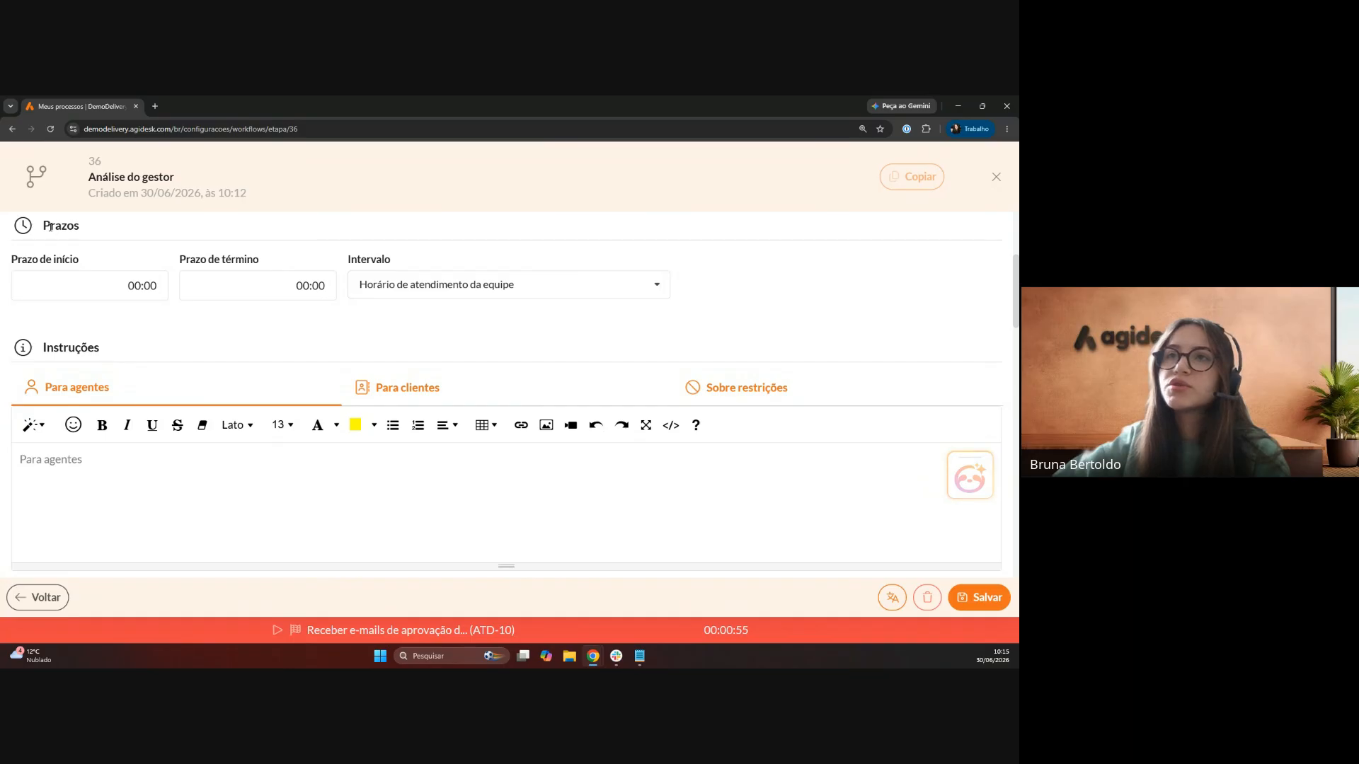
left_click_drag(44, 225, 81, 227)
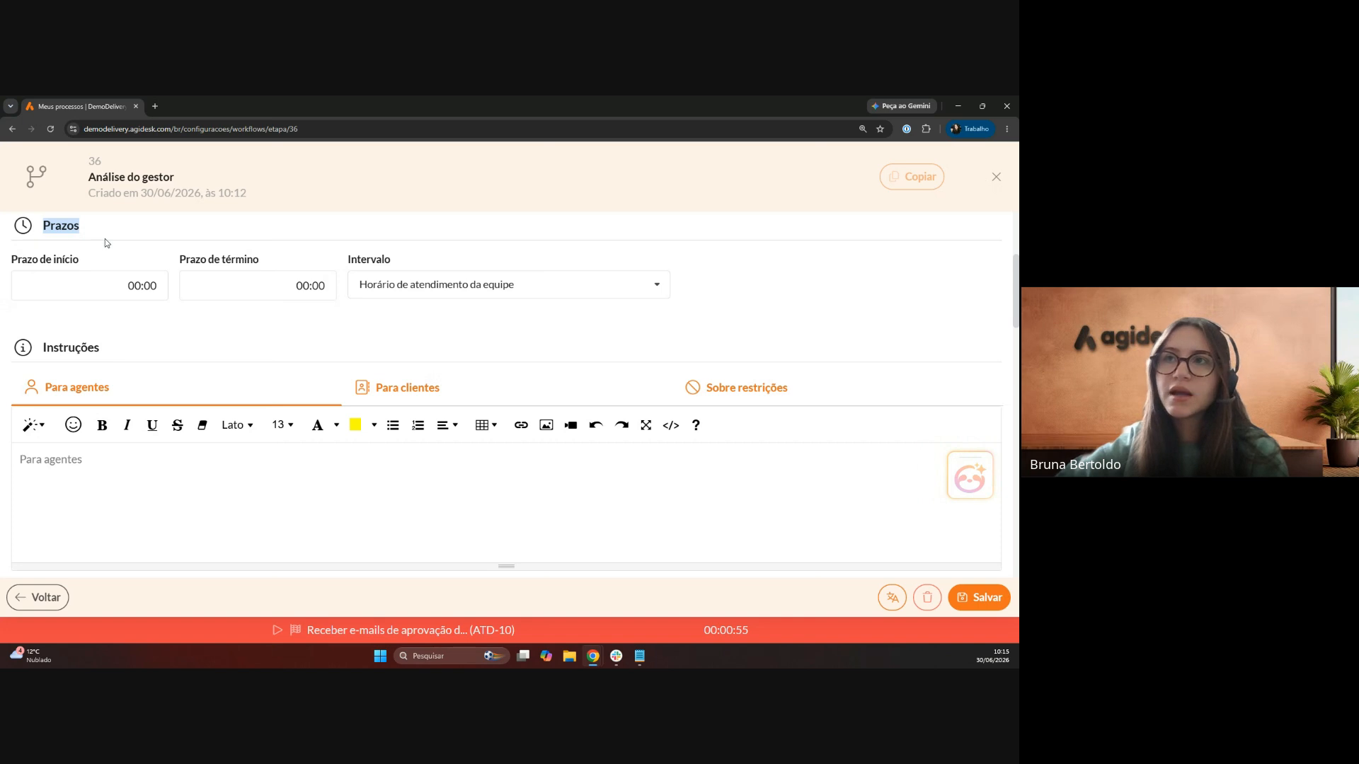
left_click(105, 240)
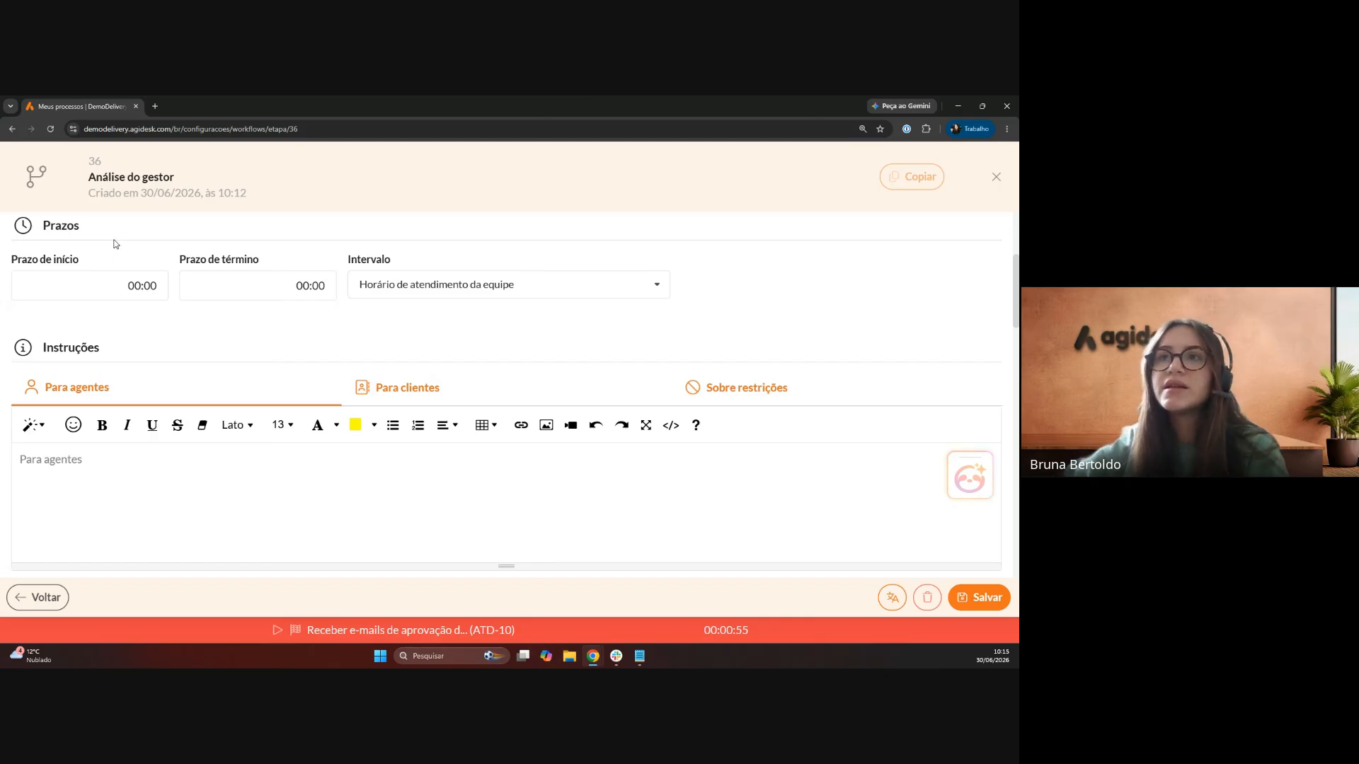
left_click_drag(82, 261, 10, 263)
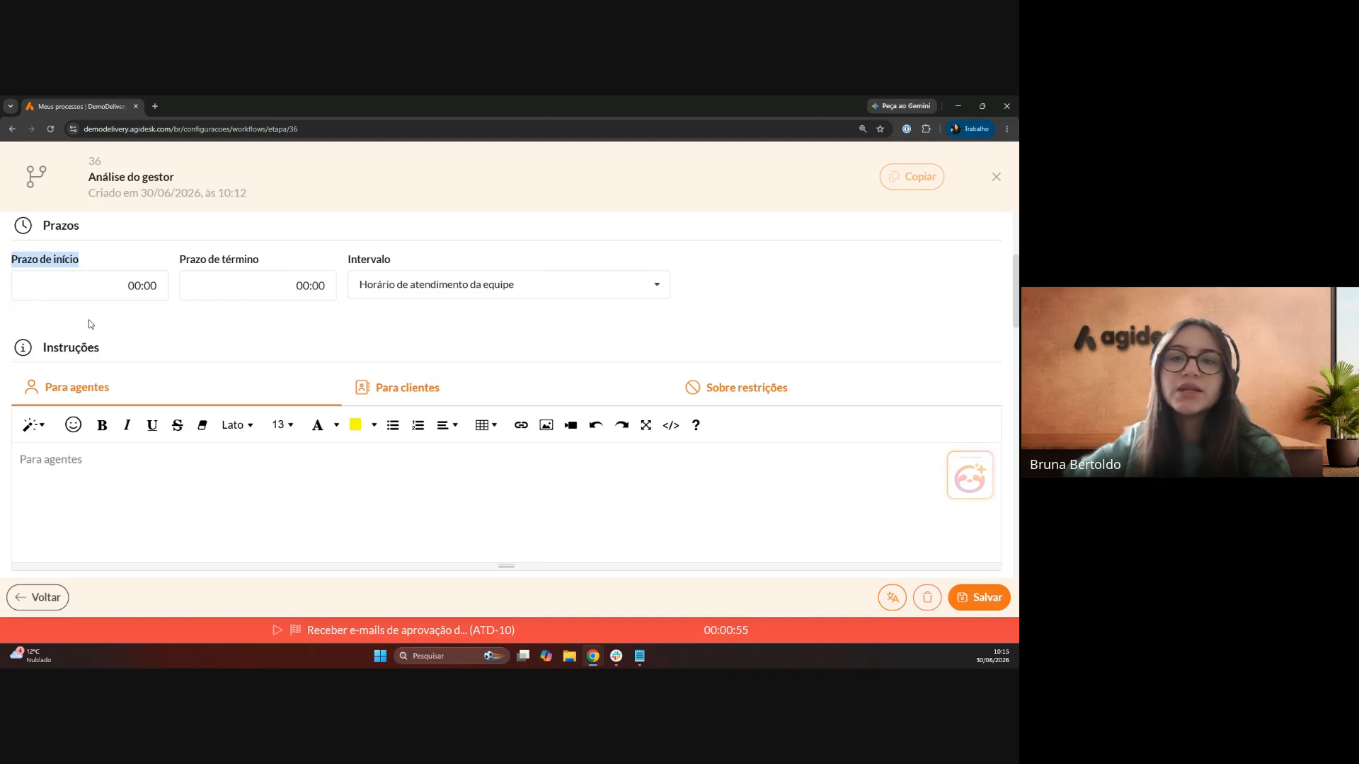
left_click(208, 263)
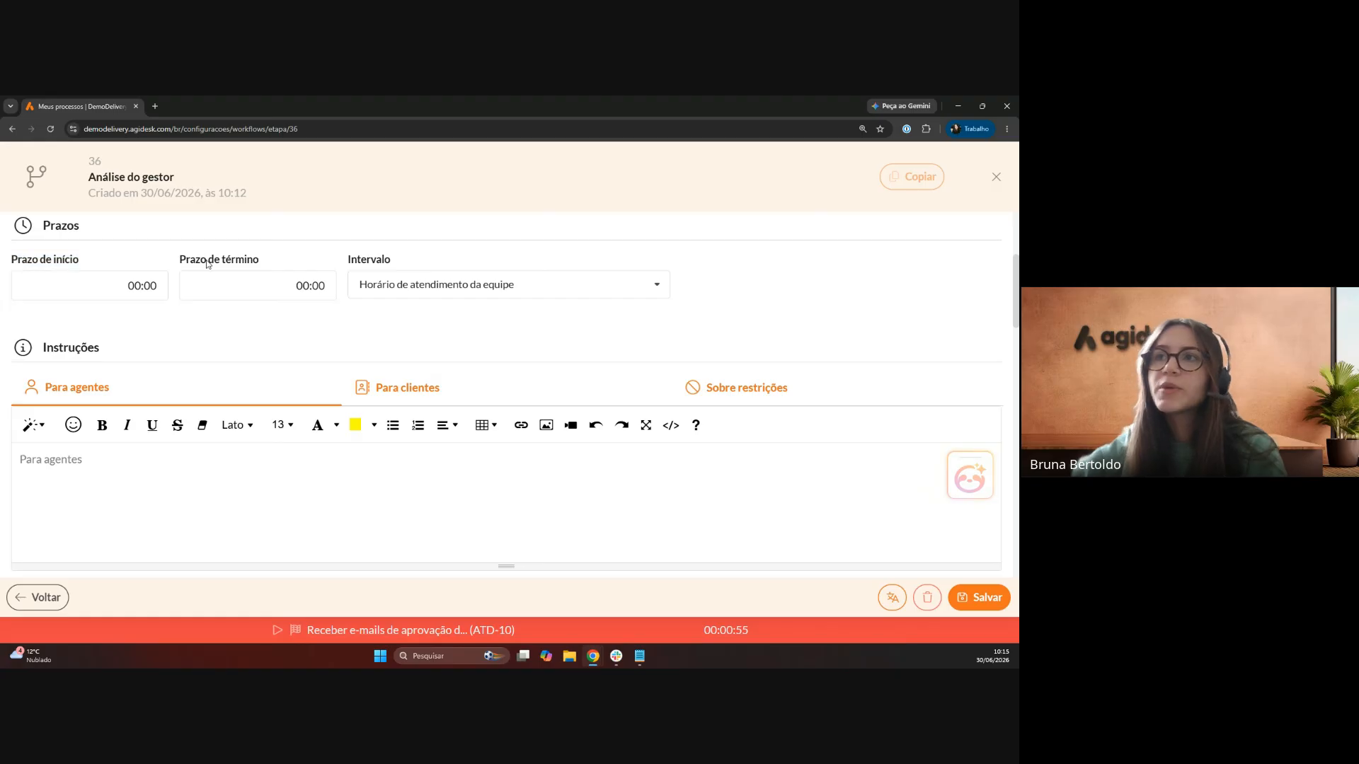
left_click_drag(180, 262, 253, 265)
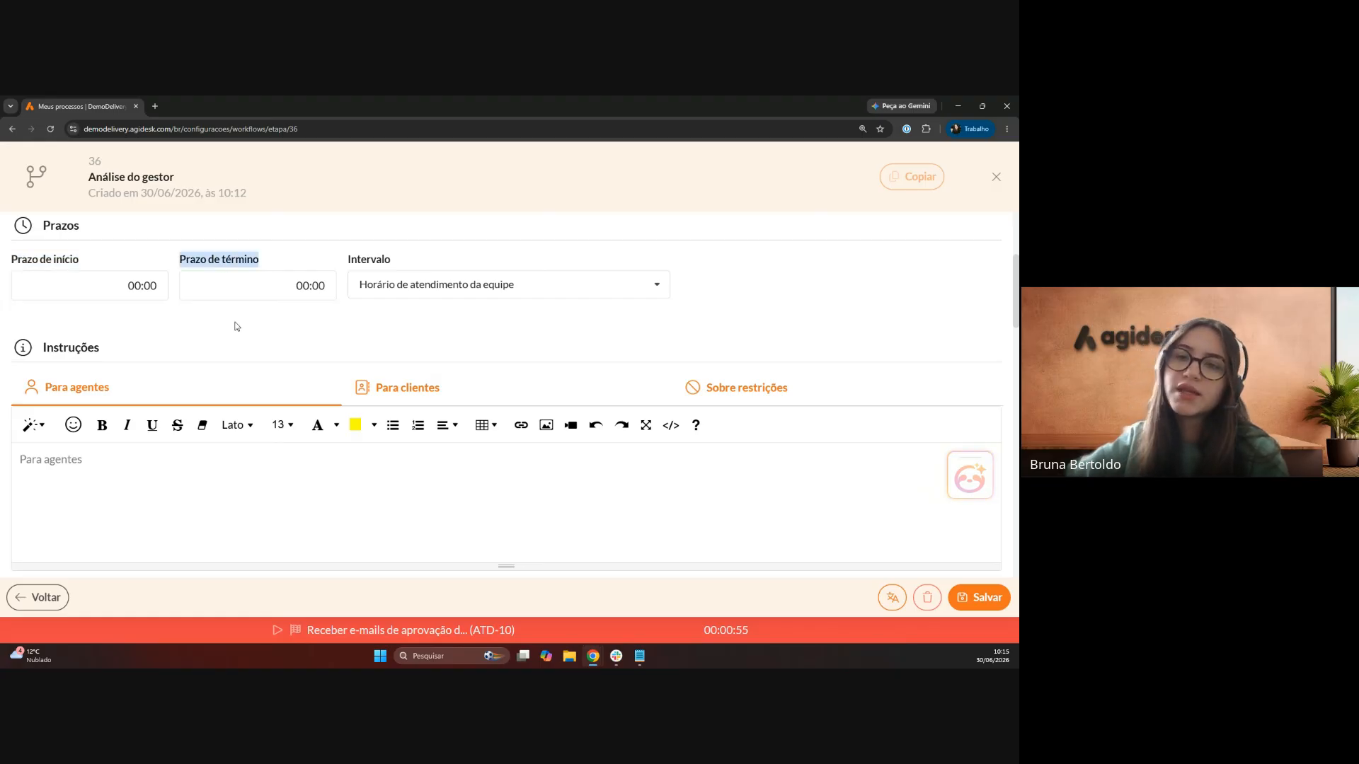
left_click(157, 321)
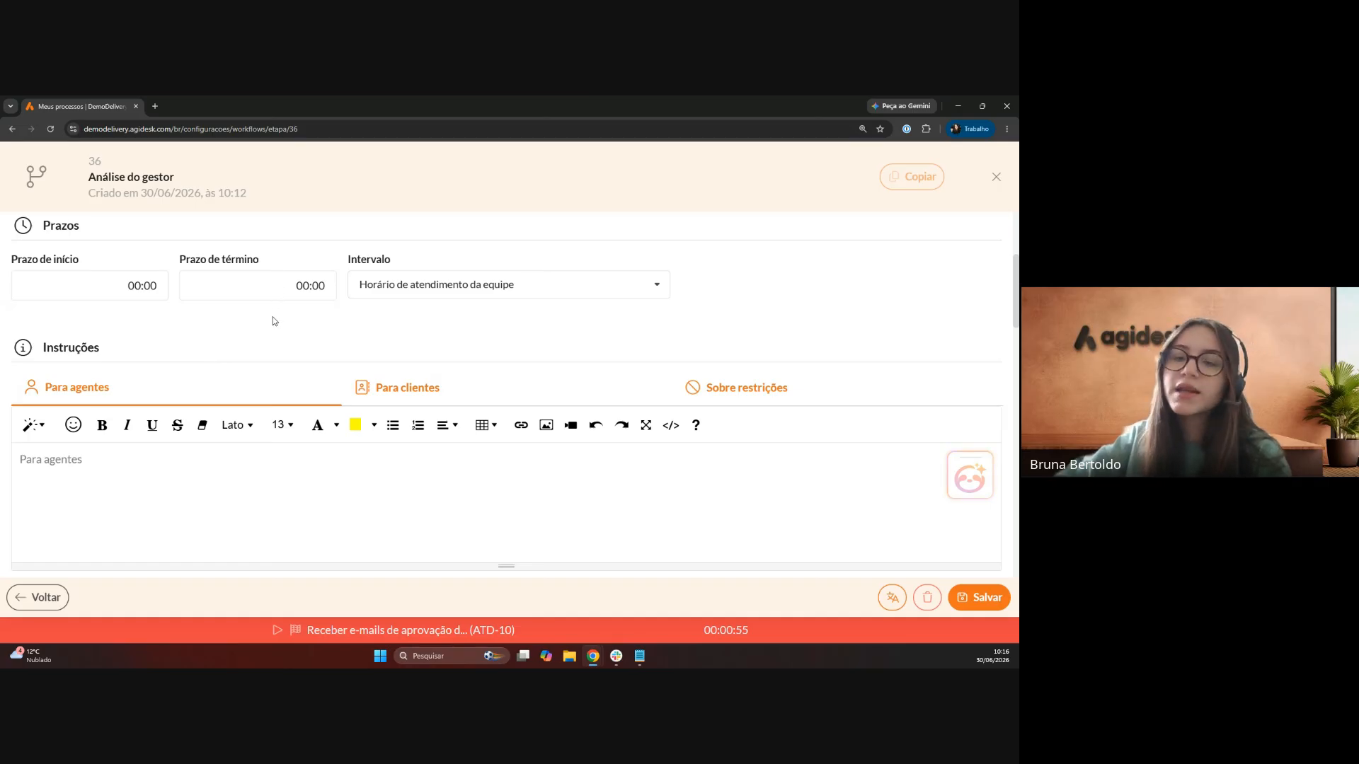
- Set the Análise do gestor stage's start deadline to 02:00 and its end deadline to 04:00
triple_click(156, 283)
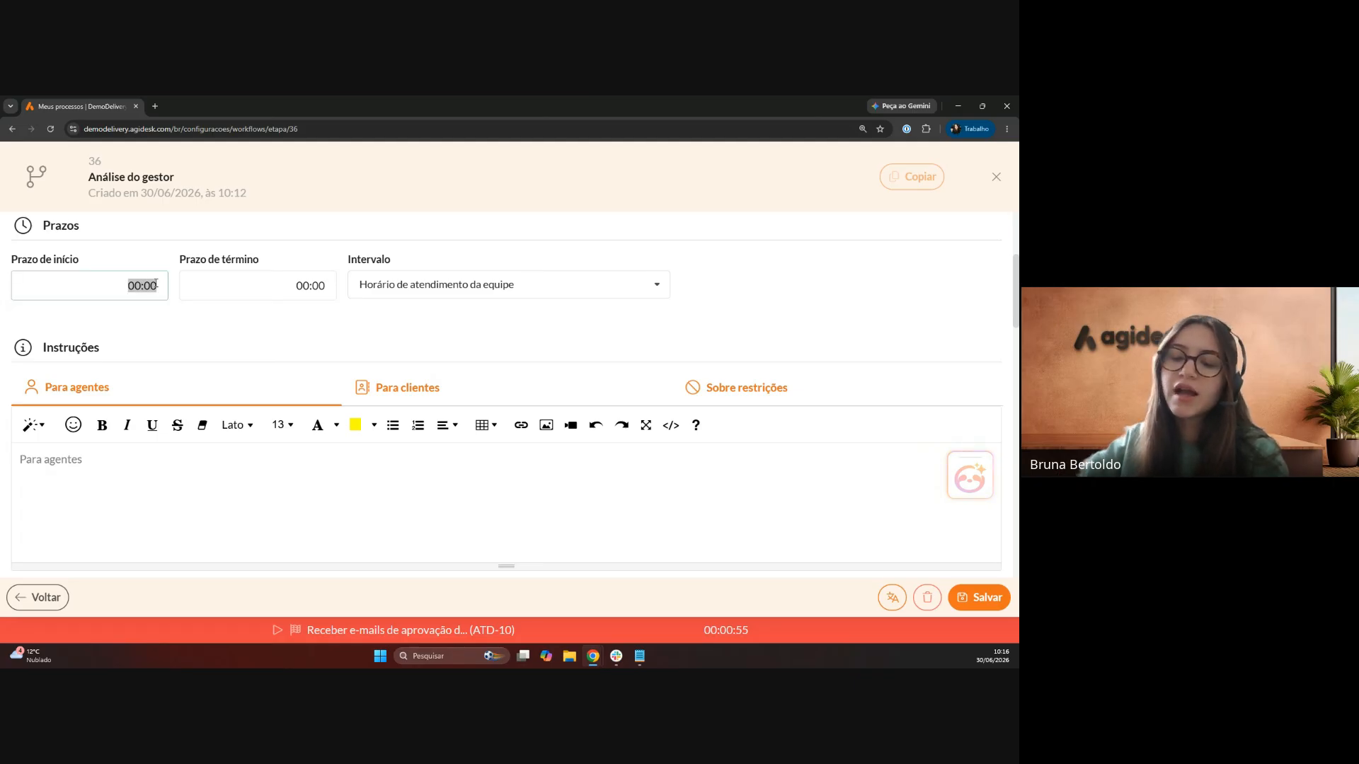
type("0200")
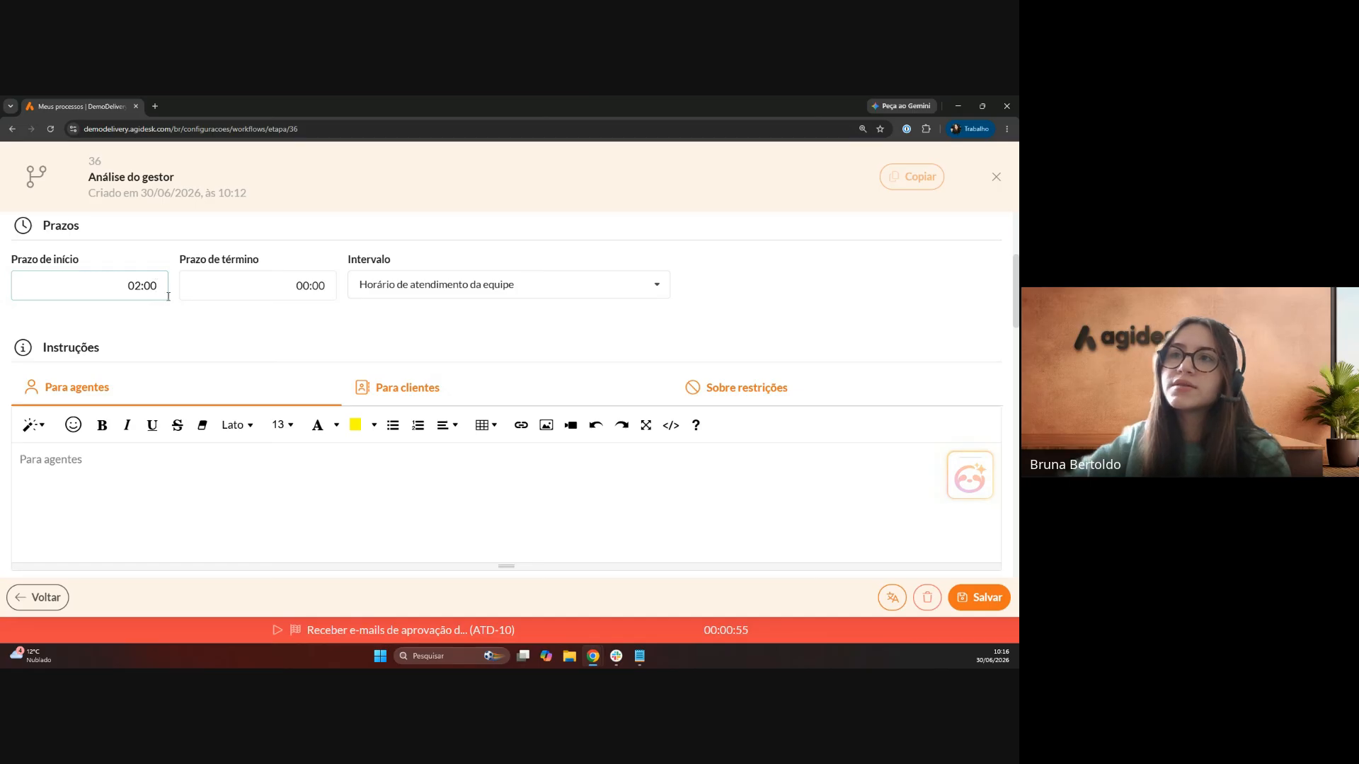
left_click(199, 327)
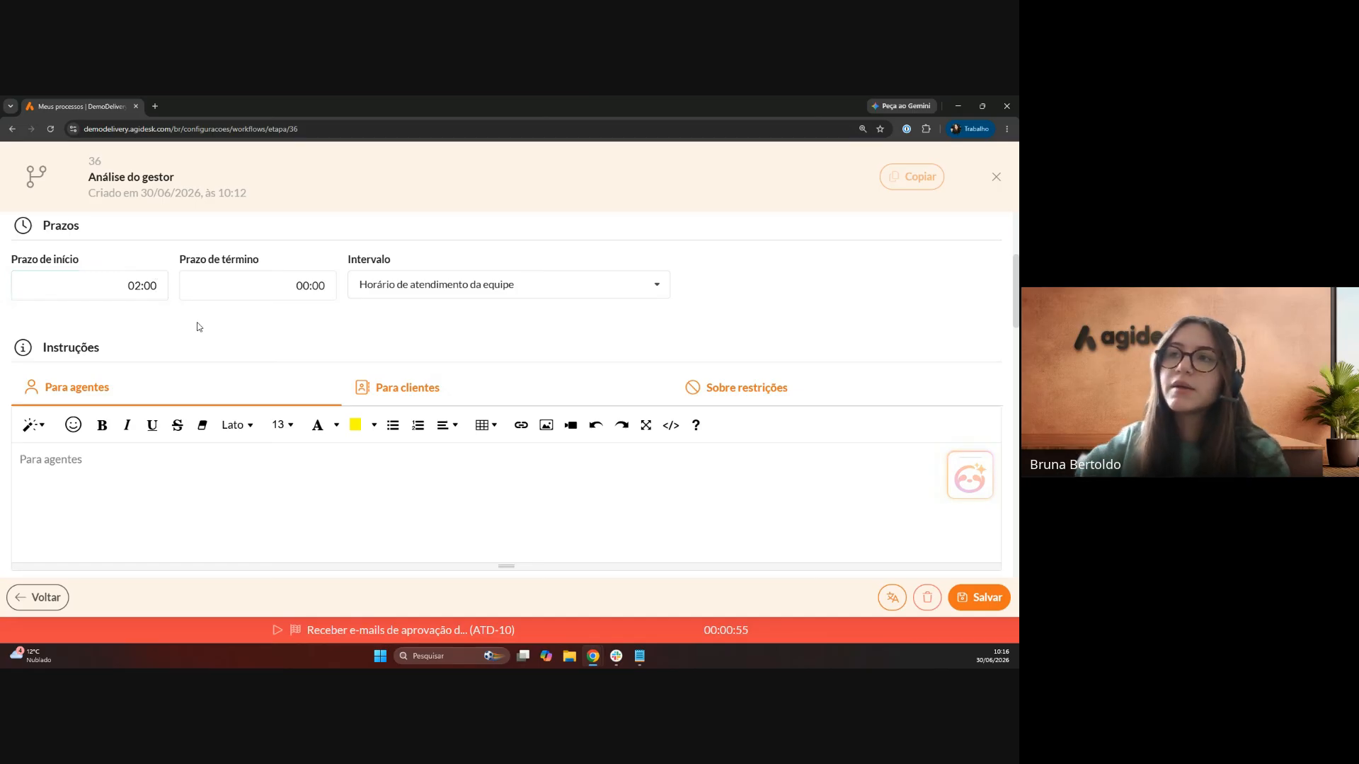
triple_click(309, 286)
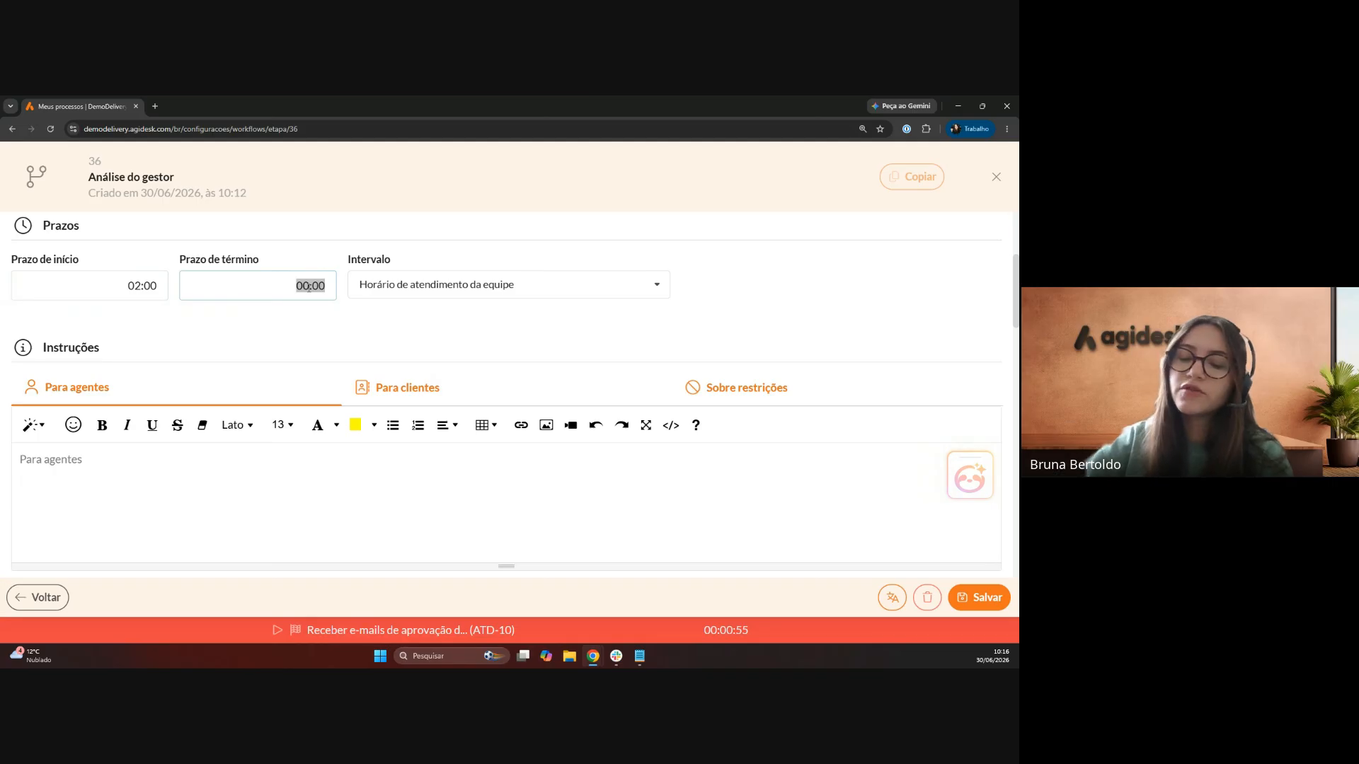
type("0400")
left_click(340, 348)
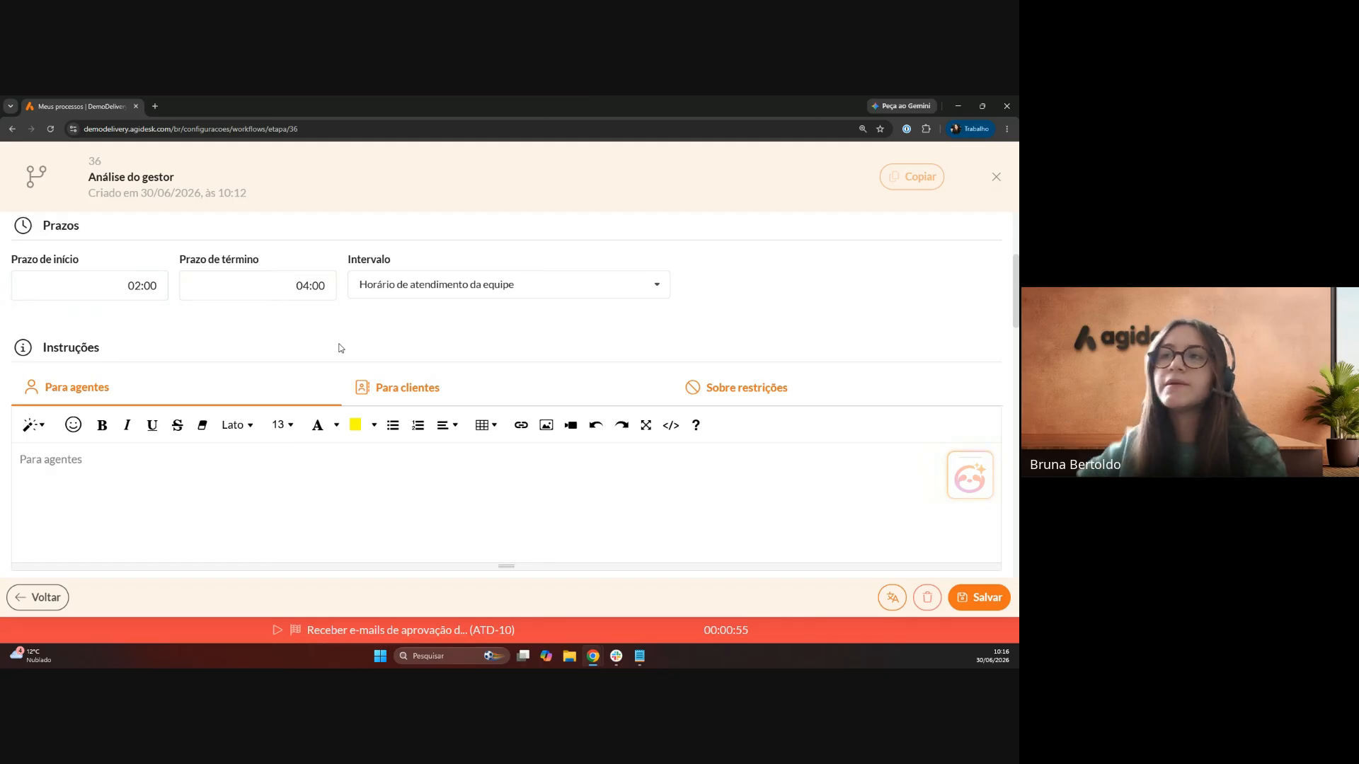
- Review the deadline interval setting and the stage's instruction sections for agents, clients and restrictions
left_click_drag(390, 261, 346, 264)
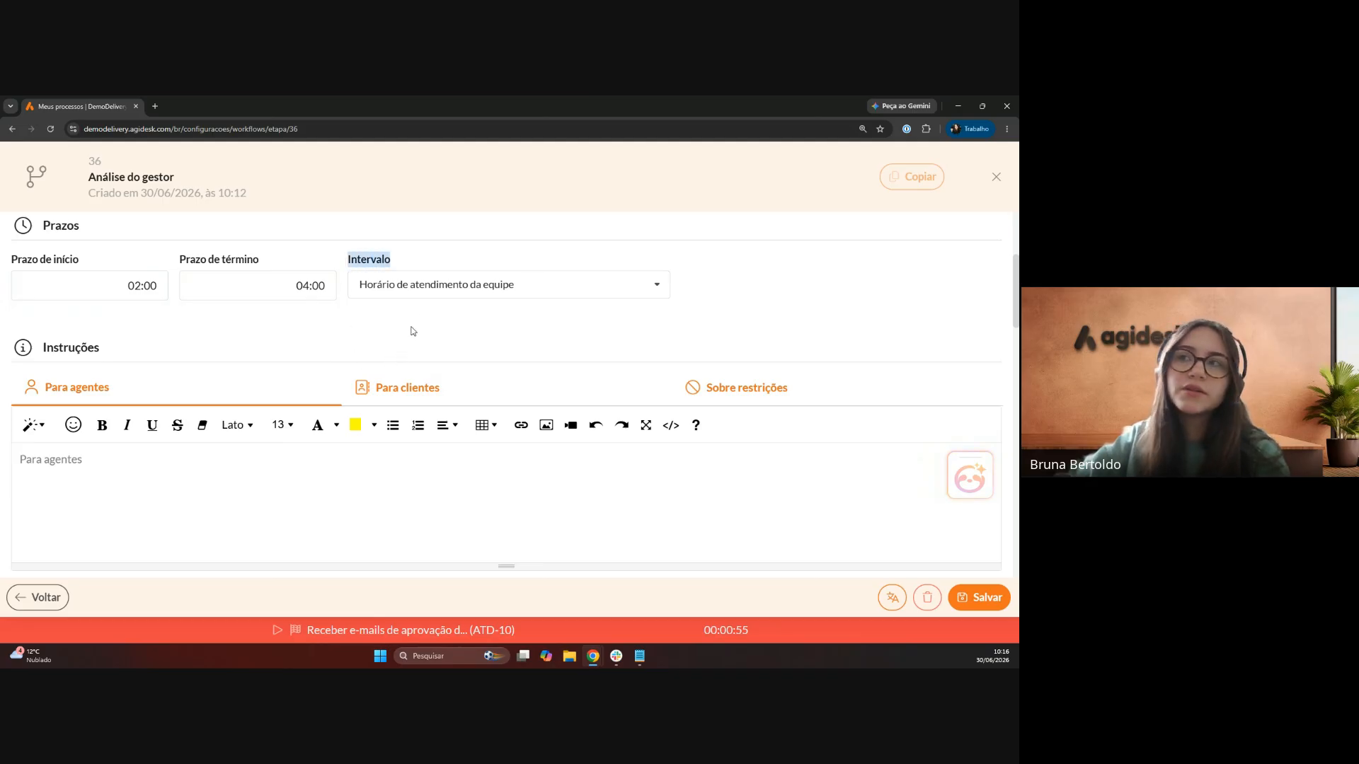
left_click(415, 292)
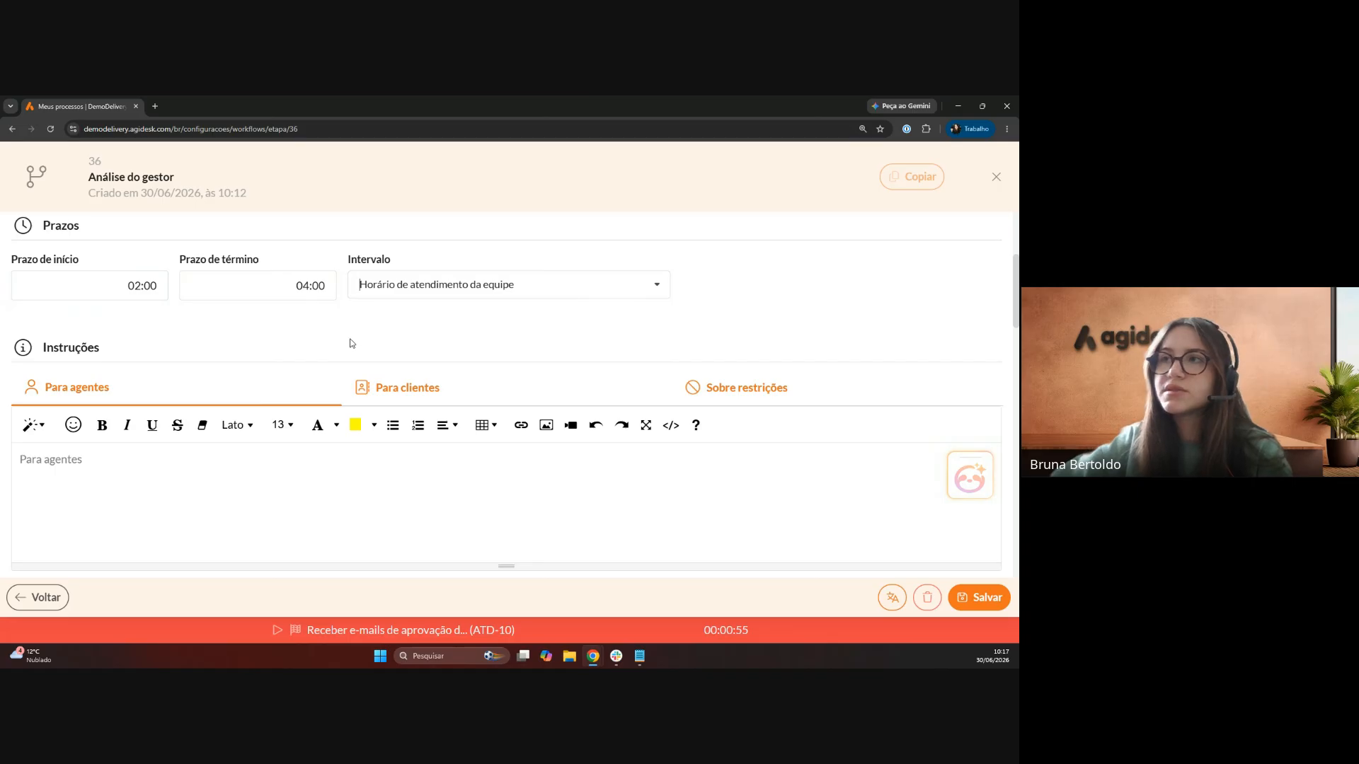
scroll(340, 283, "down", 3)
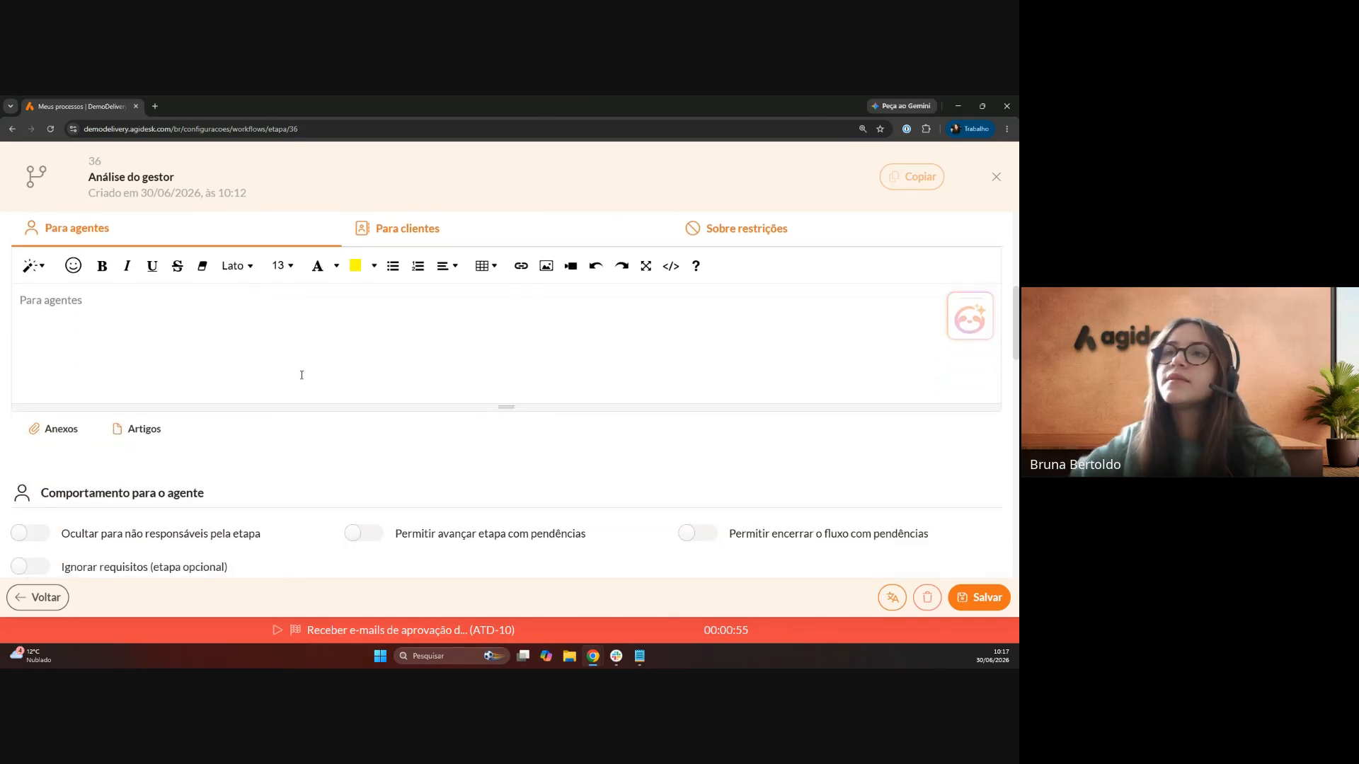
scroll(301, 376, "up", 1)
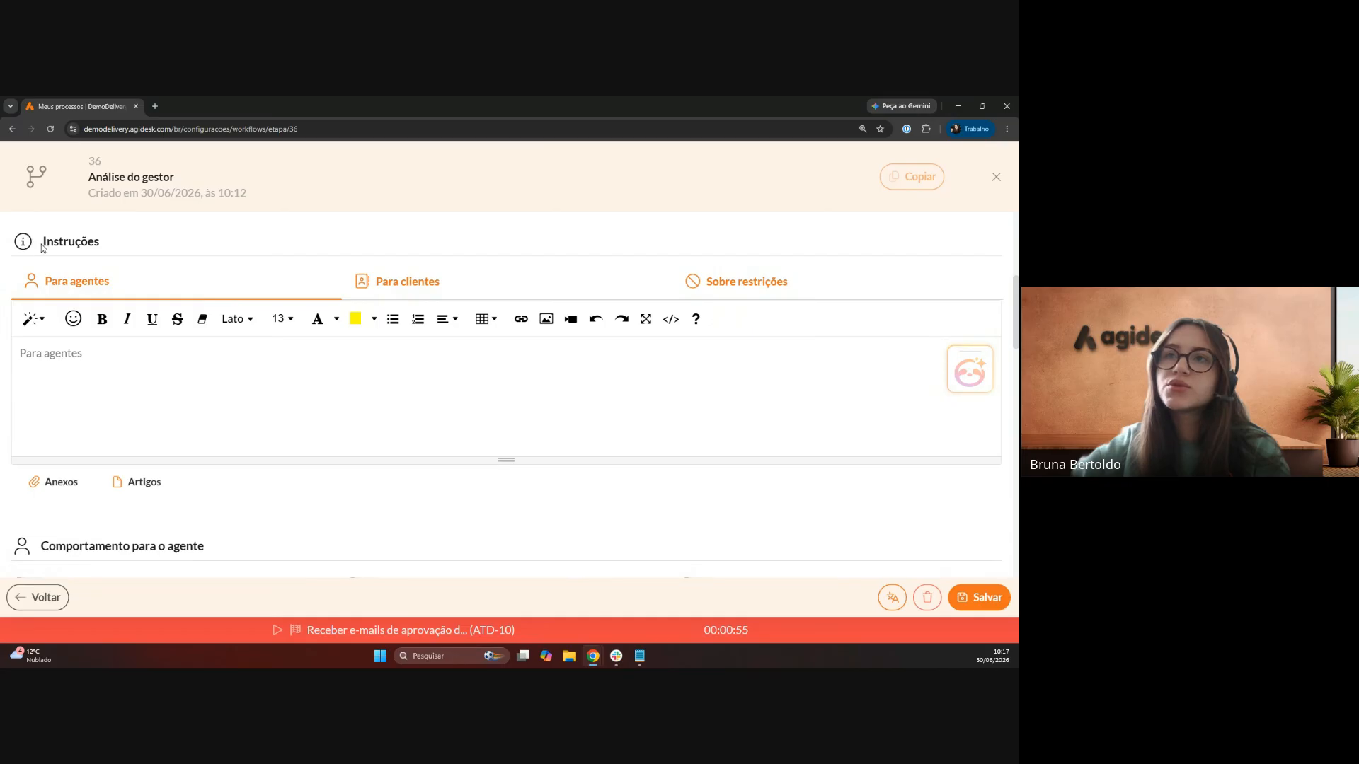
left_click_drag(42, 246, 100, 243)
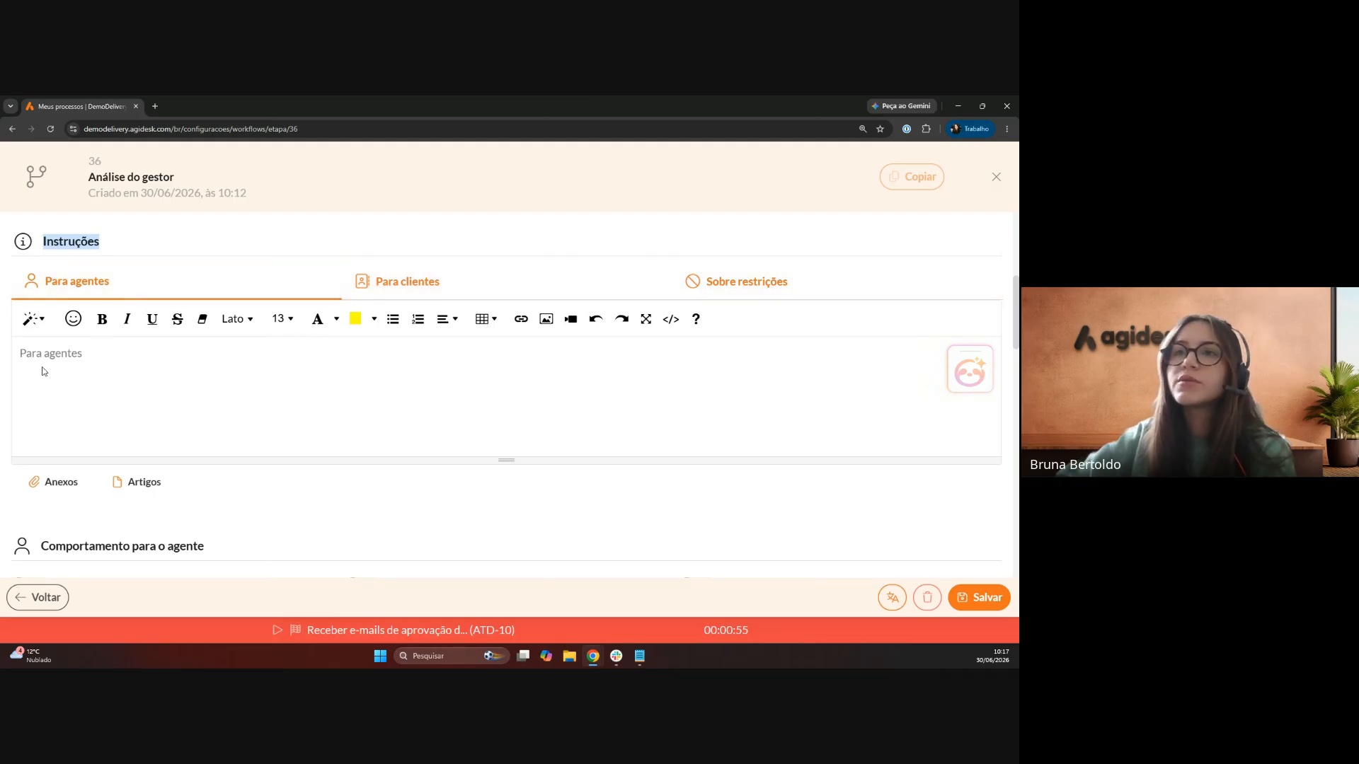
left_click(420, 286)
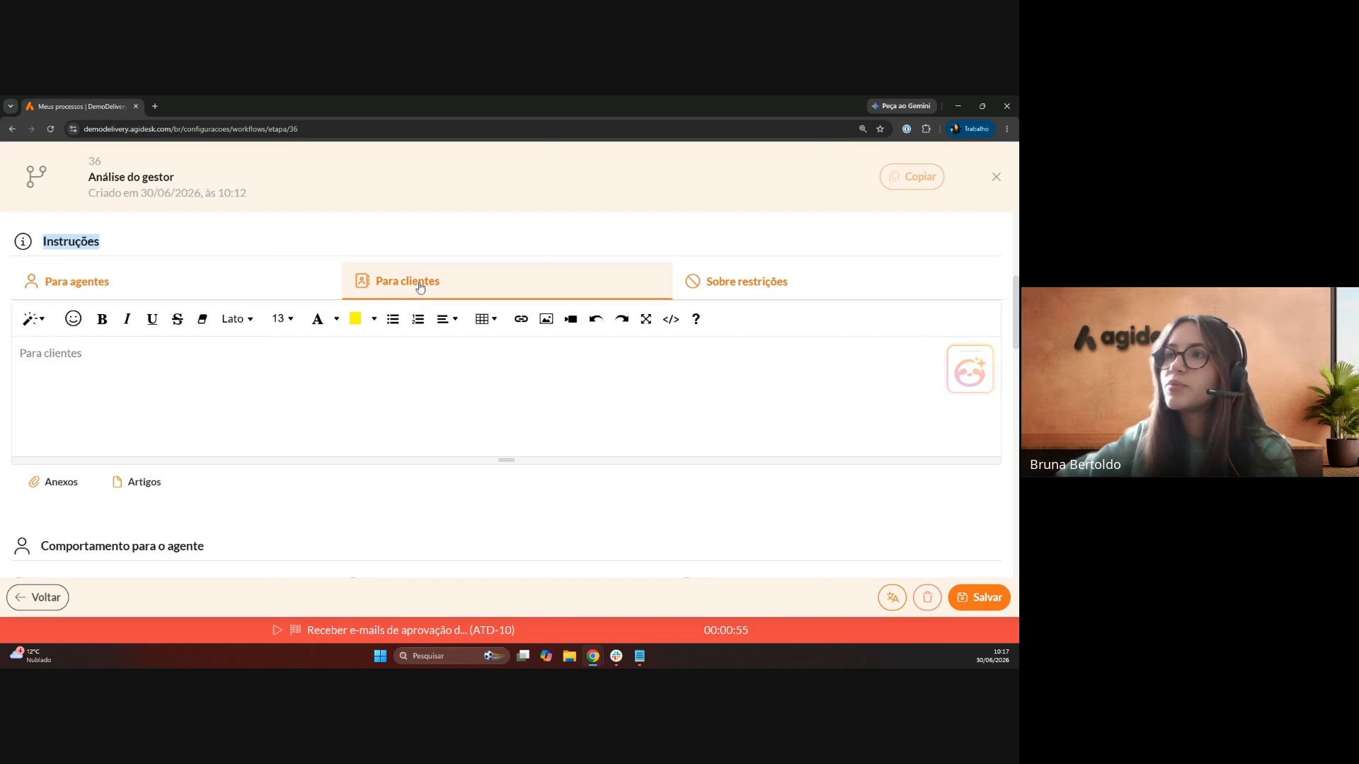
left_click(782, 291)
left_click(136, 362)
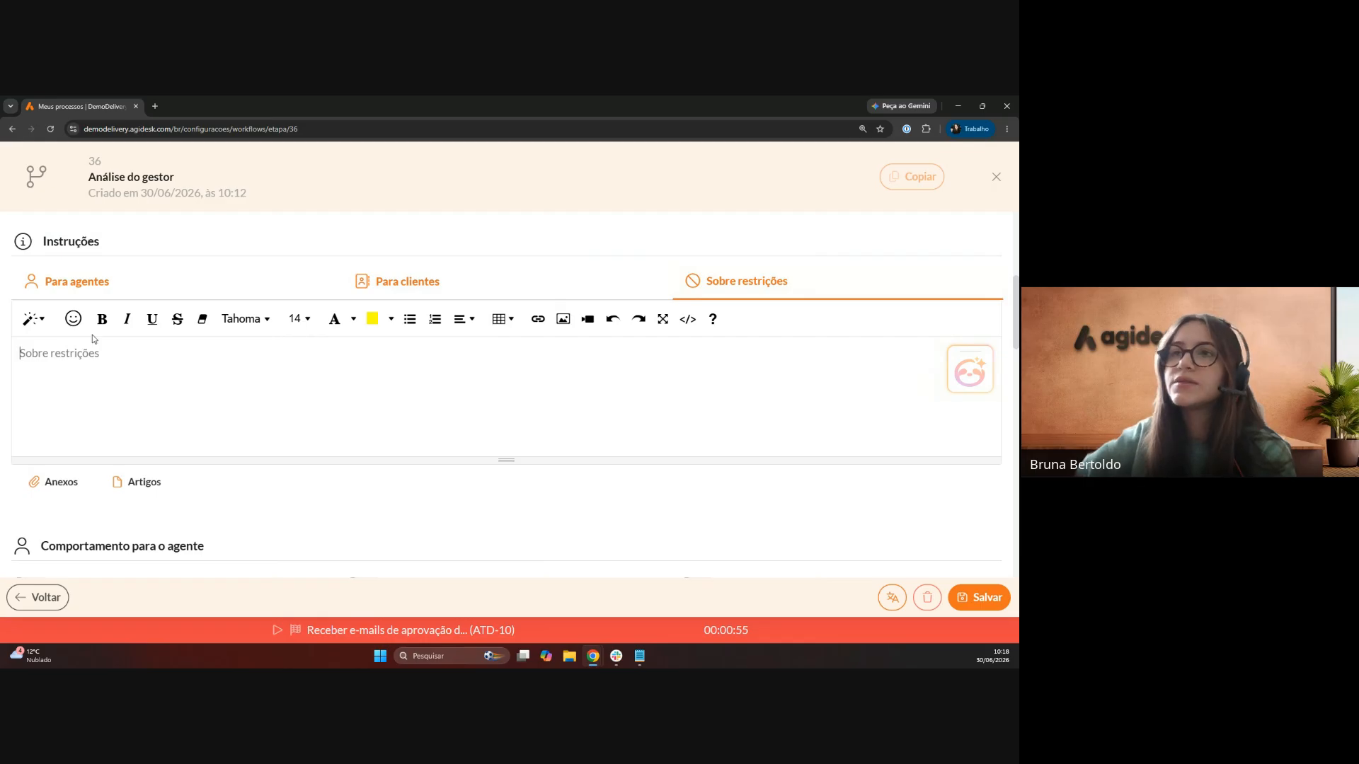
- Write the agent instructions "O gestor do solicitante verifica a demanda e decide se aprova ou não."
left_click(82, 285)
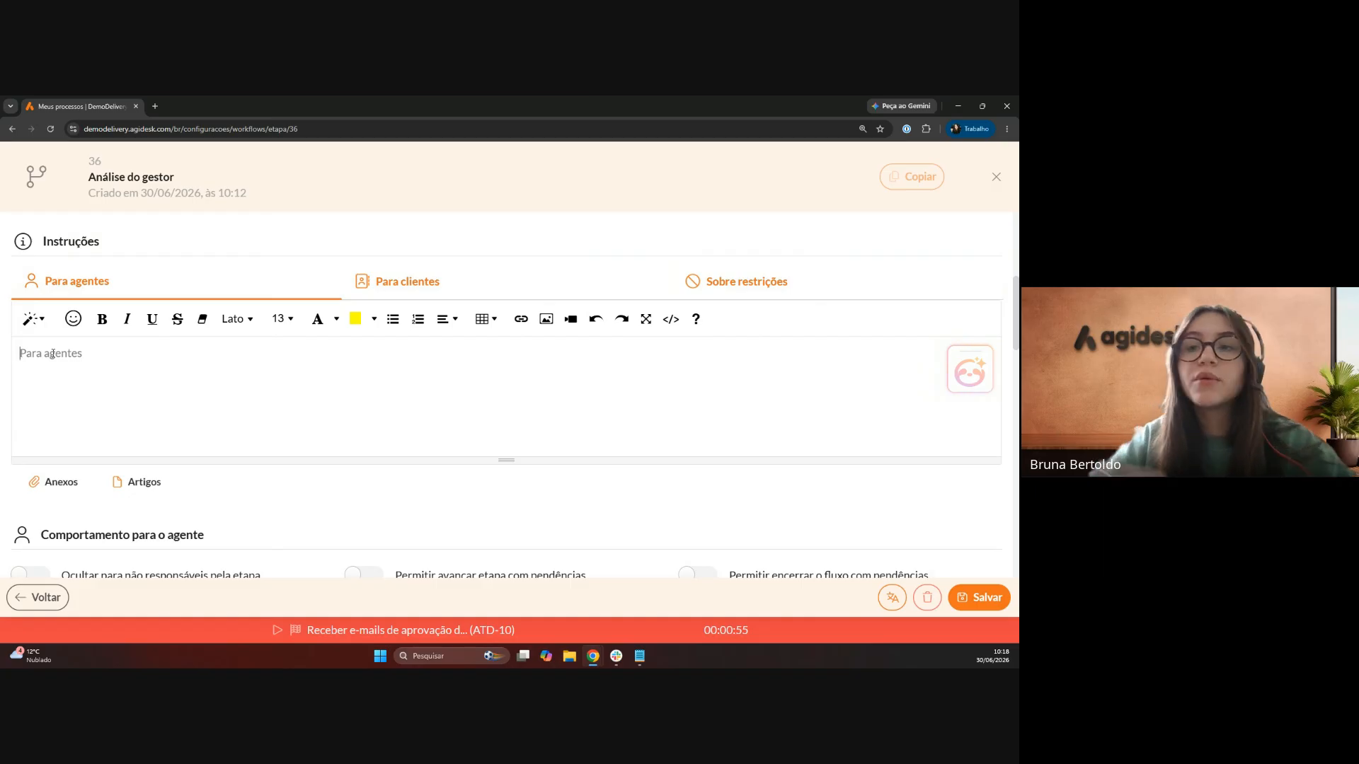
type("O")
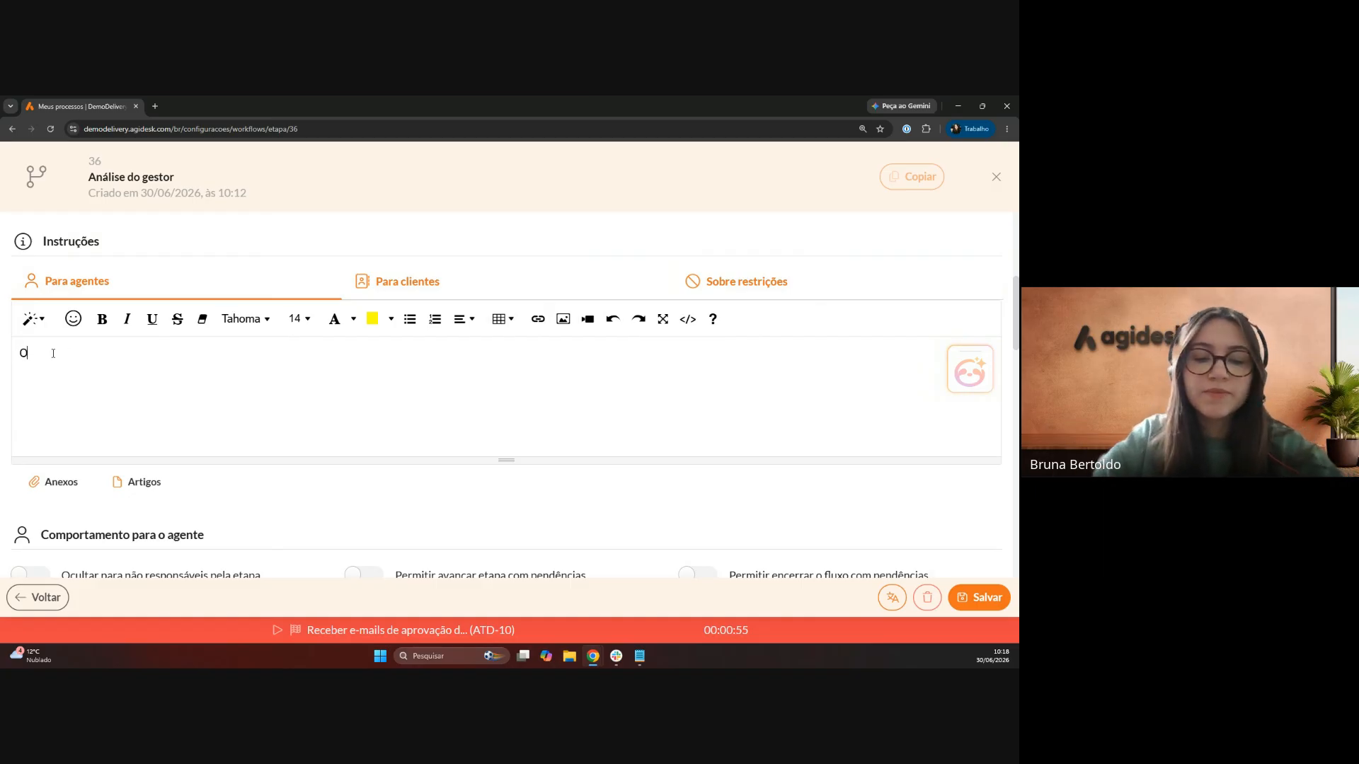
type(" gestor do solici")
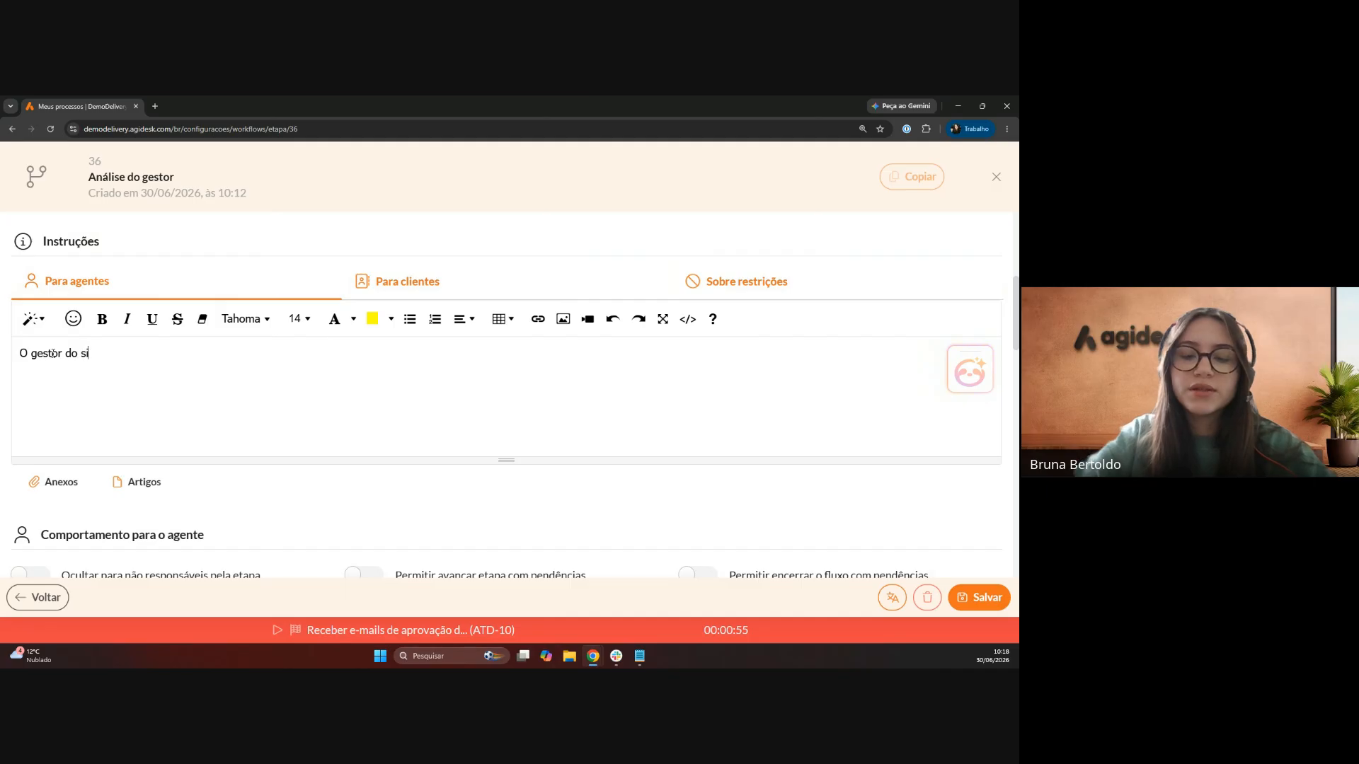
type("tant")
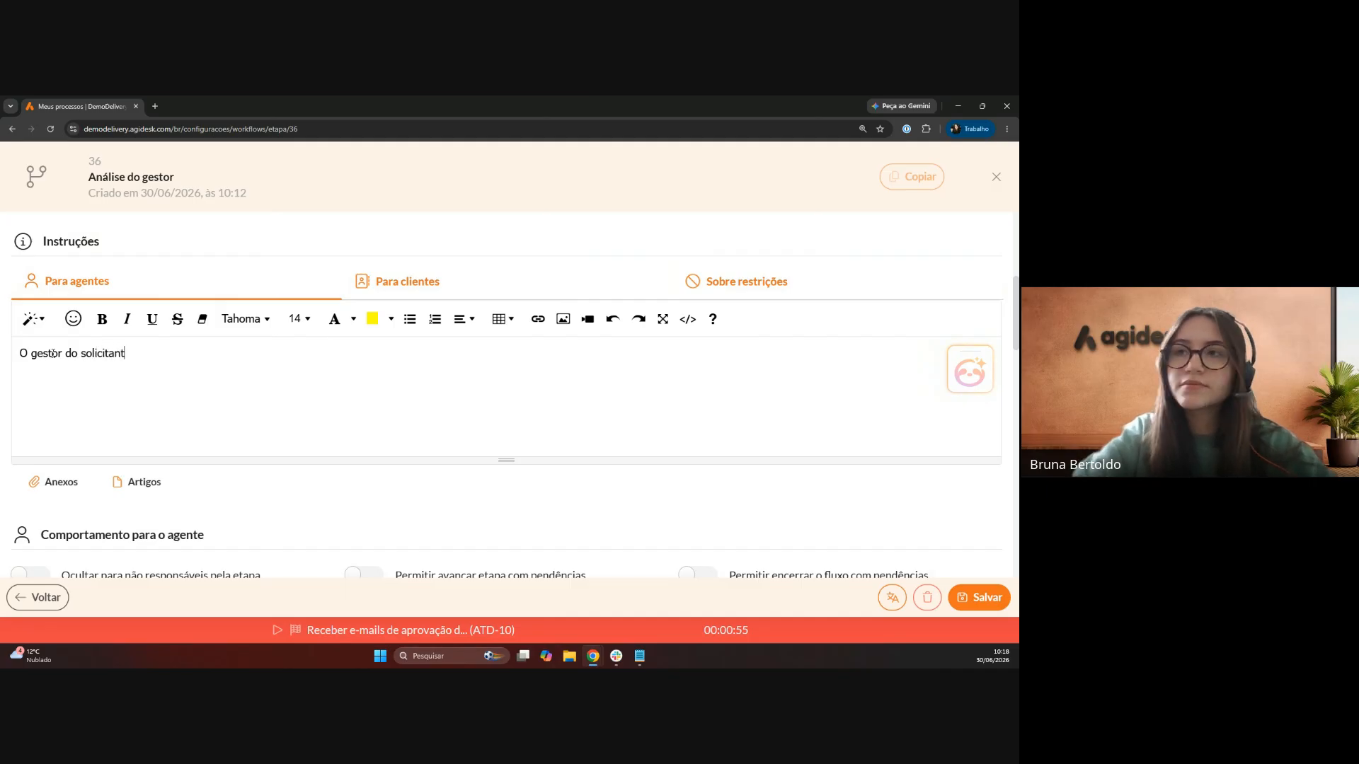
type("e verifica a demanda e ")
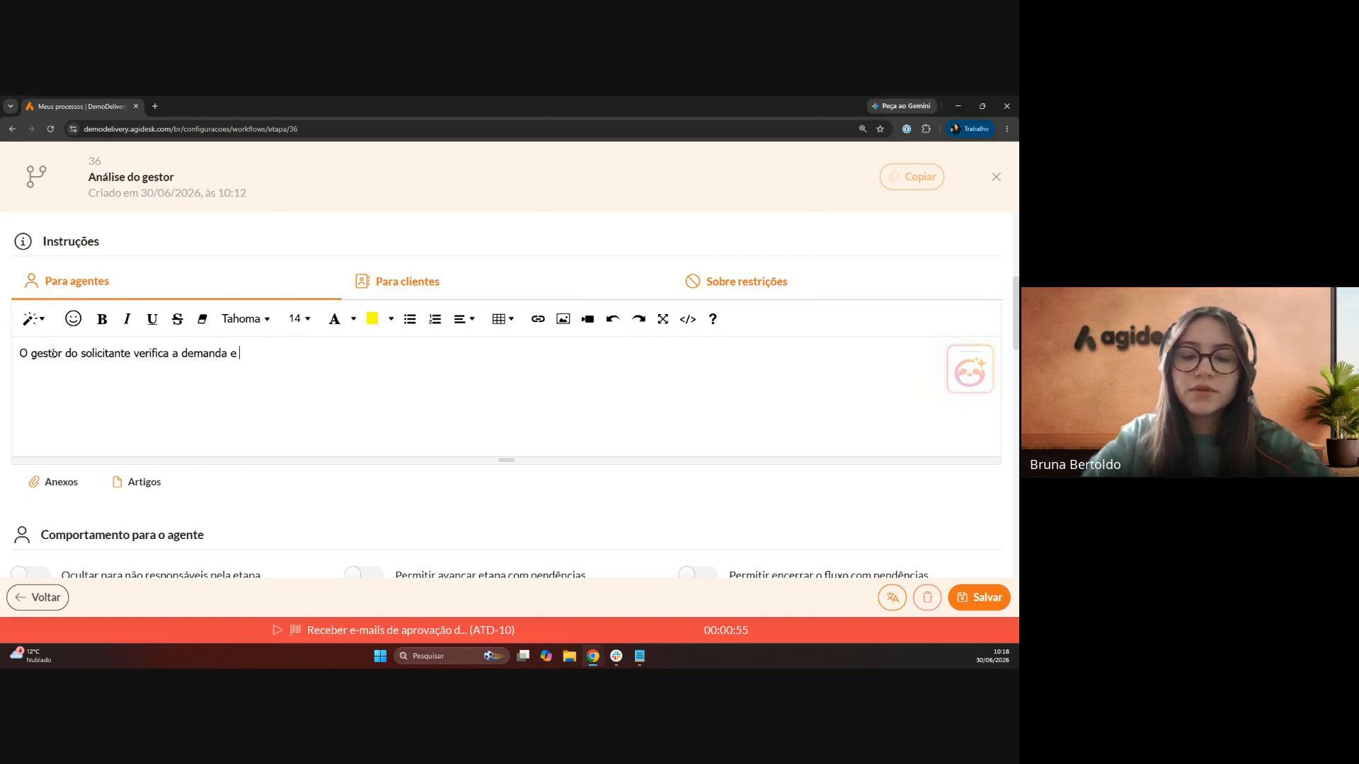
type("deci")
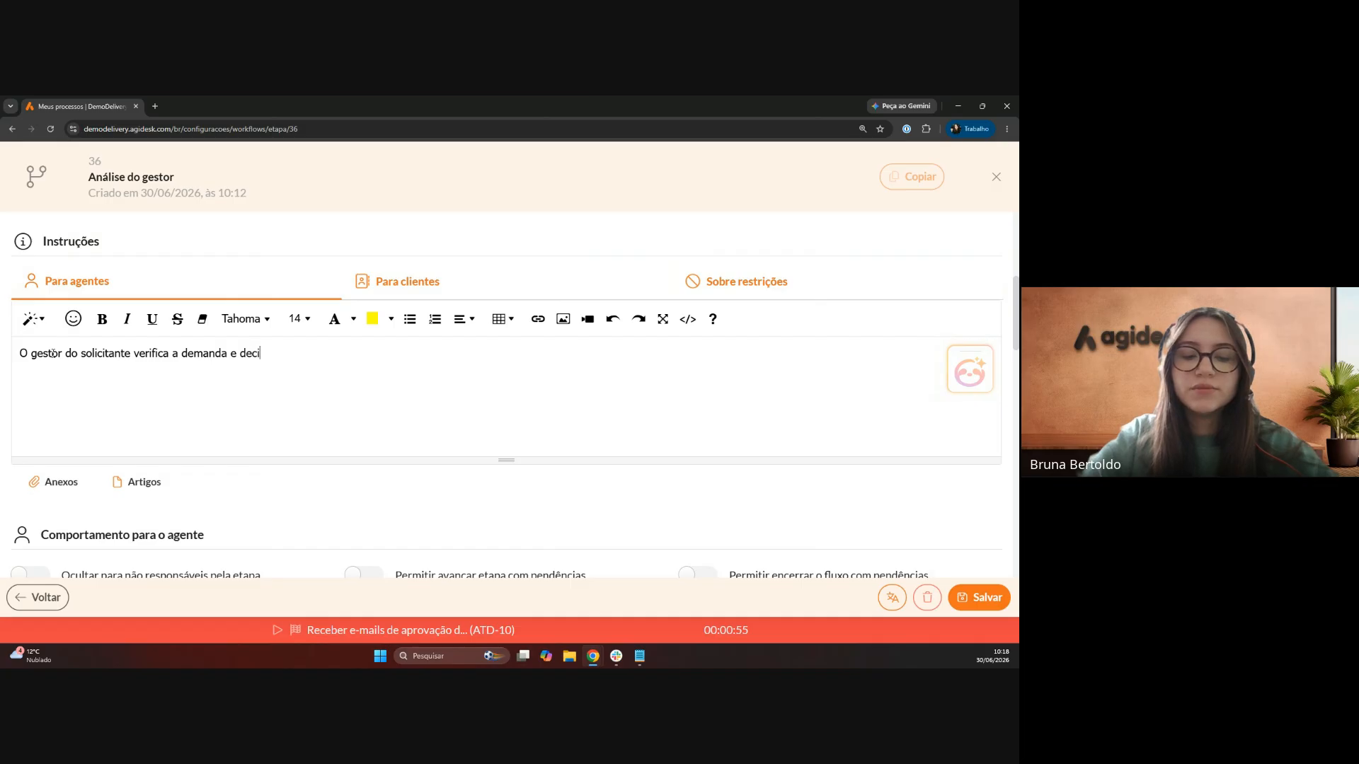
type("de se ap")
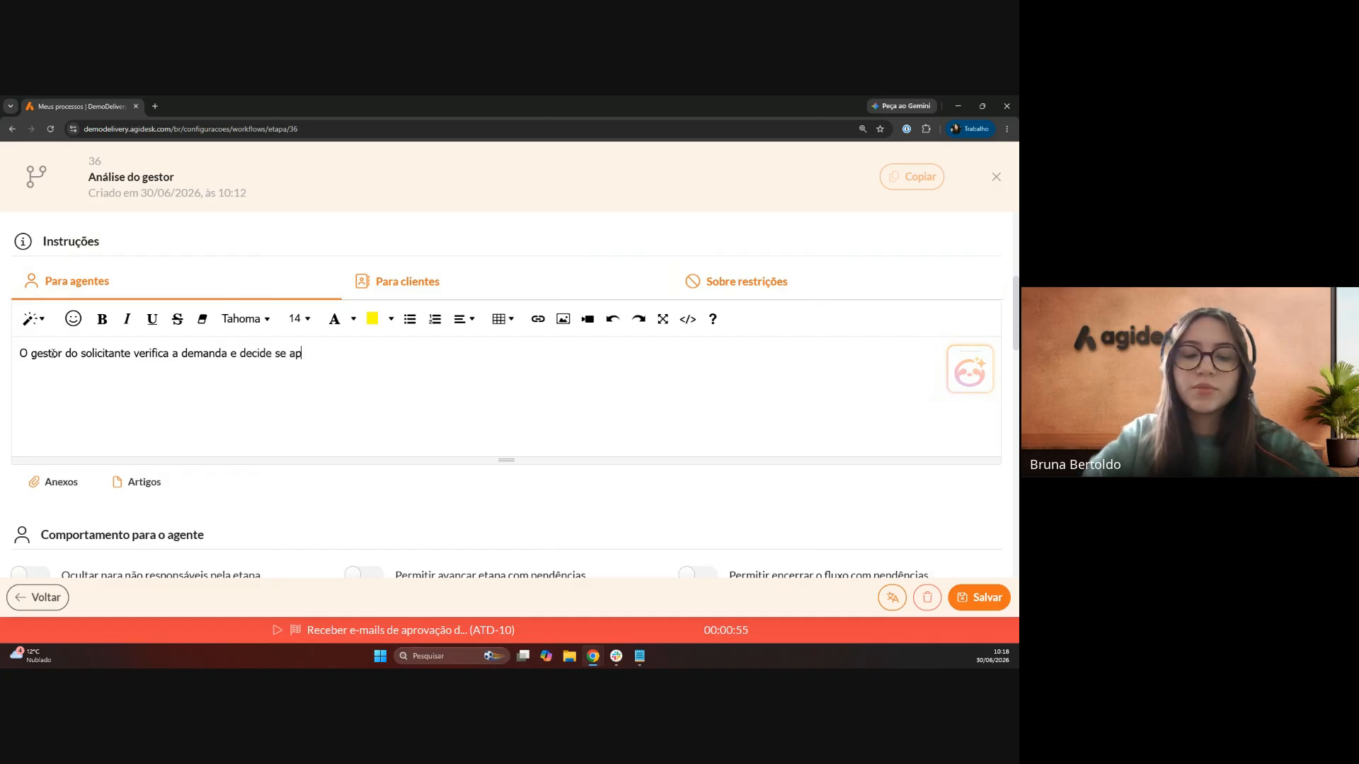
type("rova ou não.")
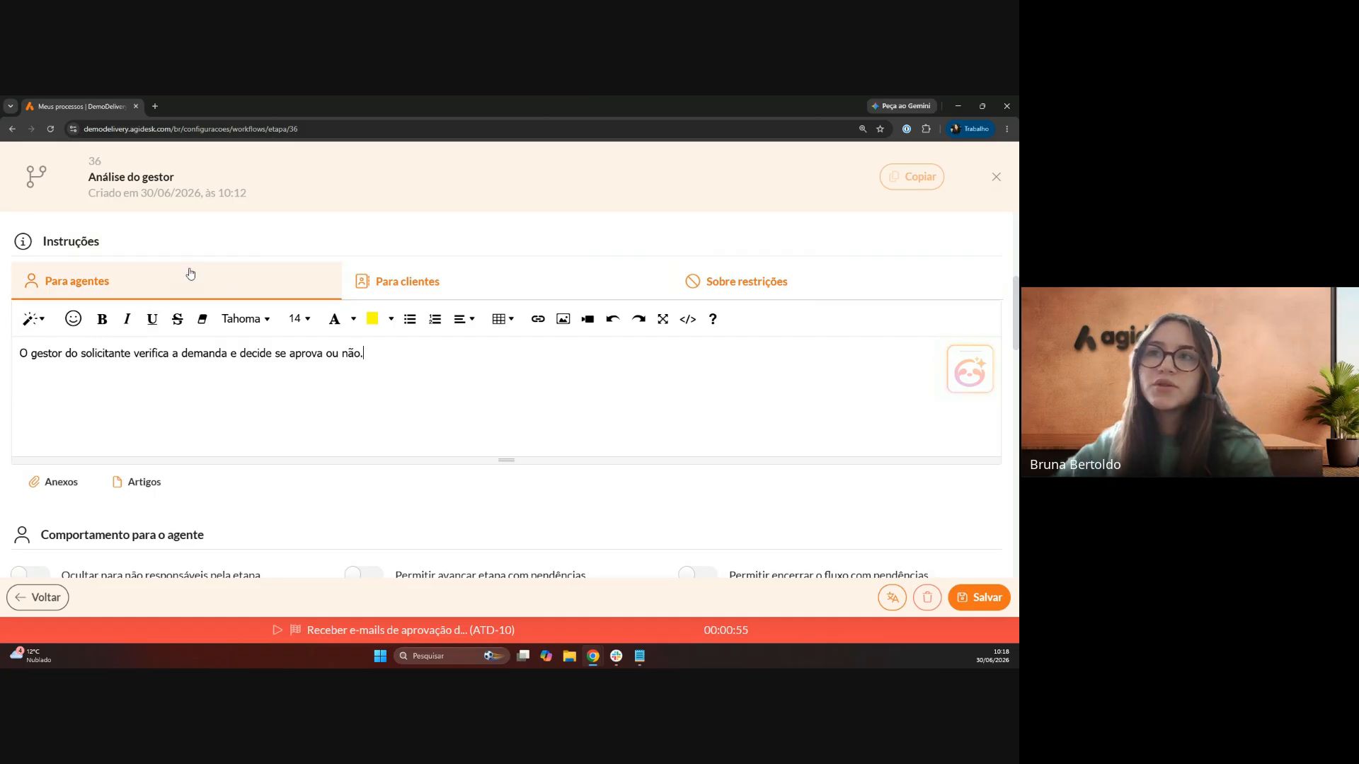
- Review the agent behaviour options of the Análise do gestor stage: hiding from non-responsibles, advancing or closing with pending items, and ignoring requirements
scroll(157, 317, "down", 1)
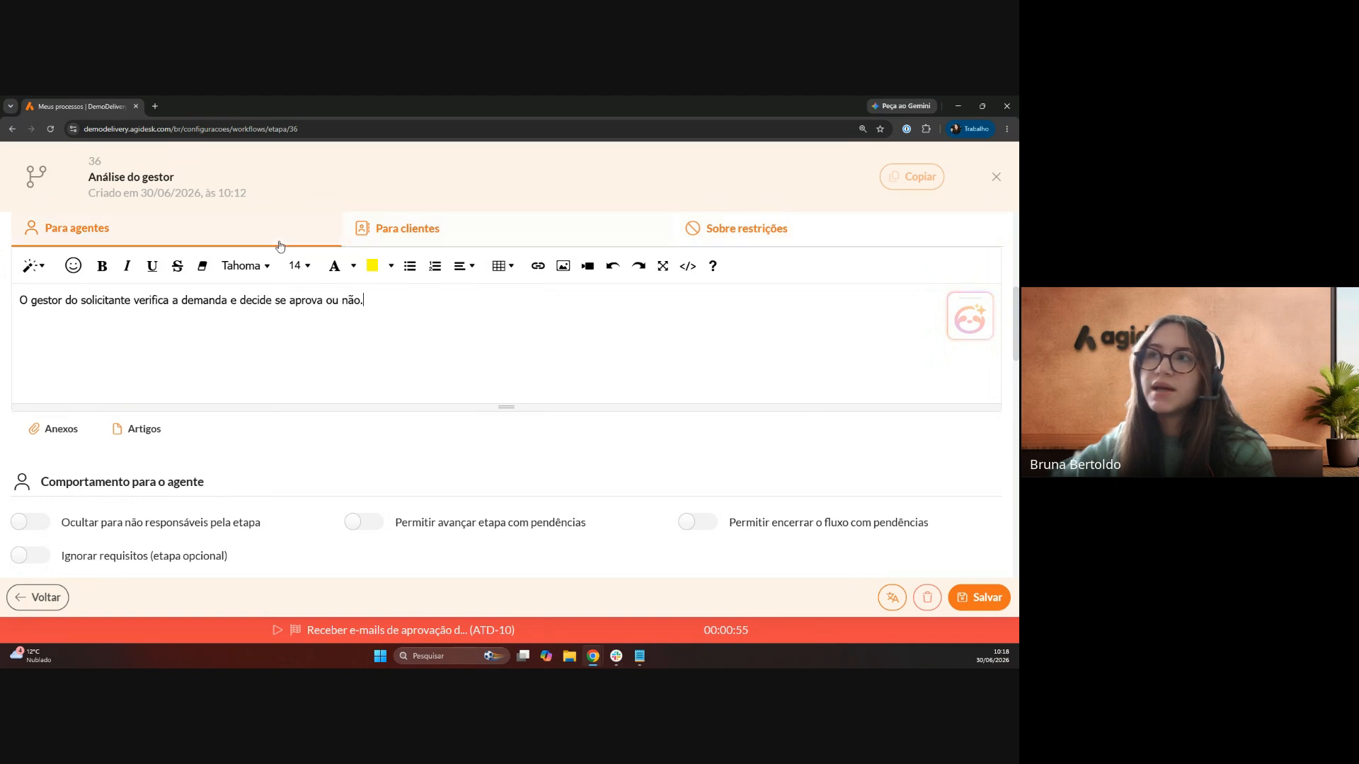
scroll(256, 347, "down", 2)
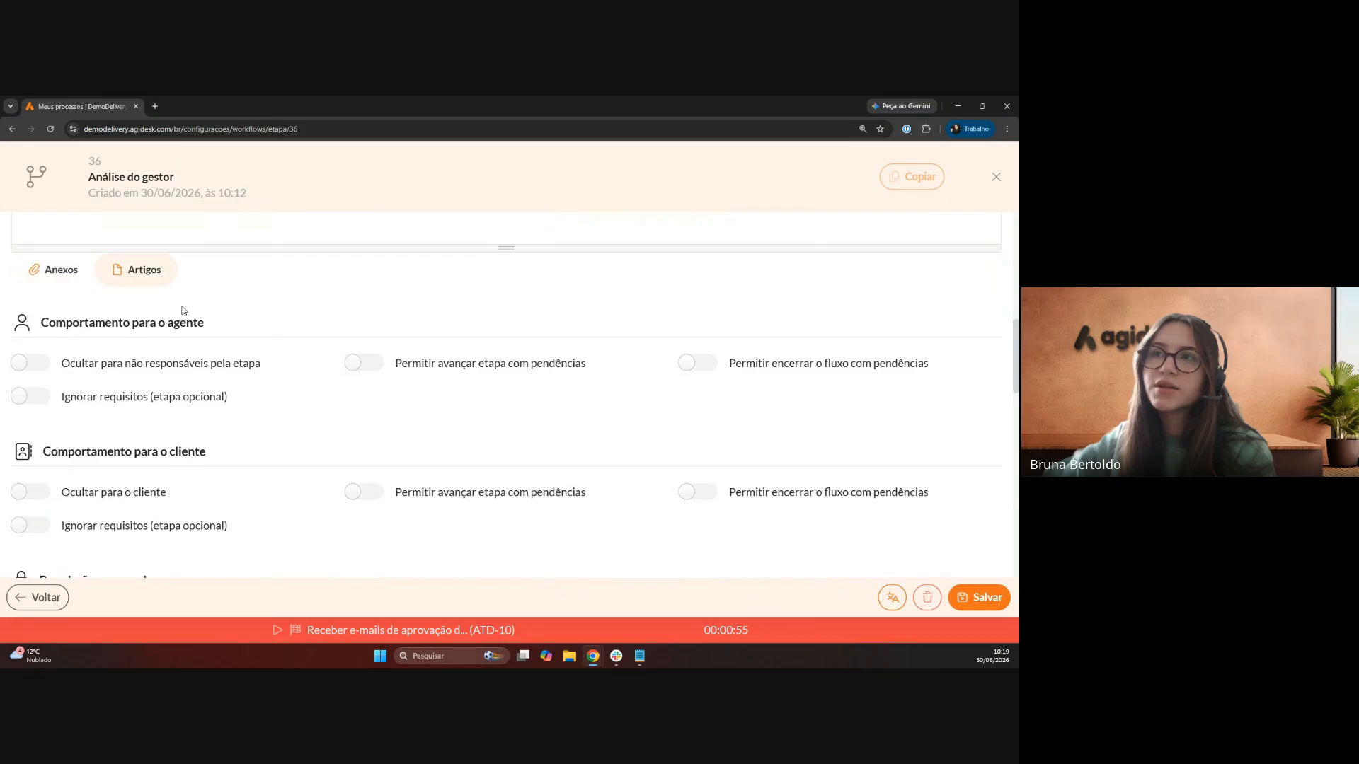
scroll(287, 303, "up", 2)
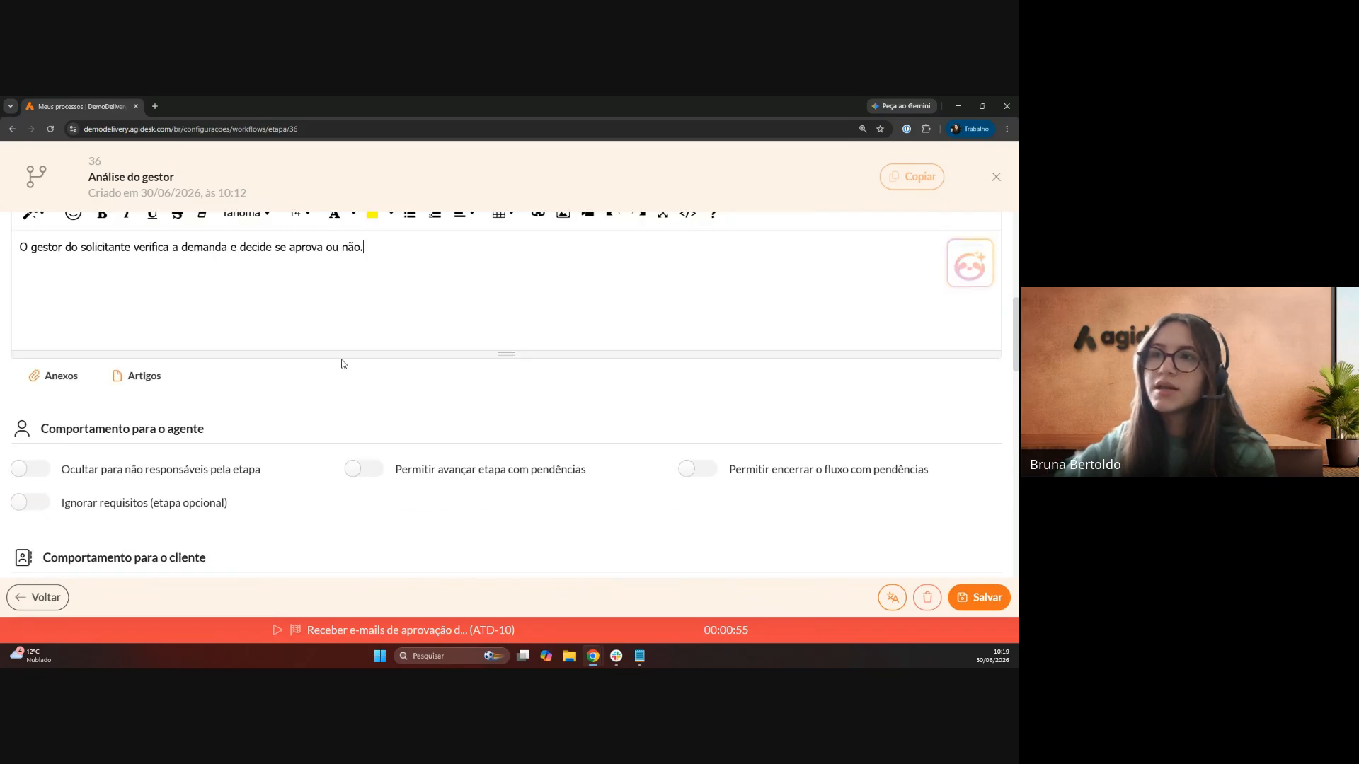
scroll(339, 364, "down", 2)
scroll(316, 356, "down", 1)
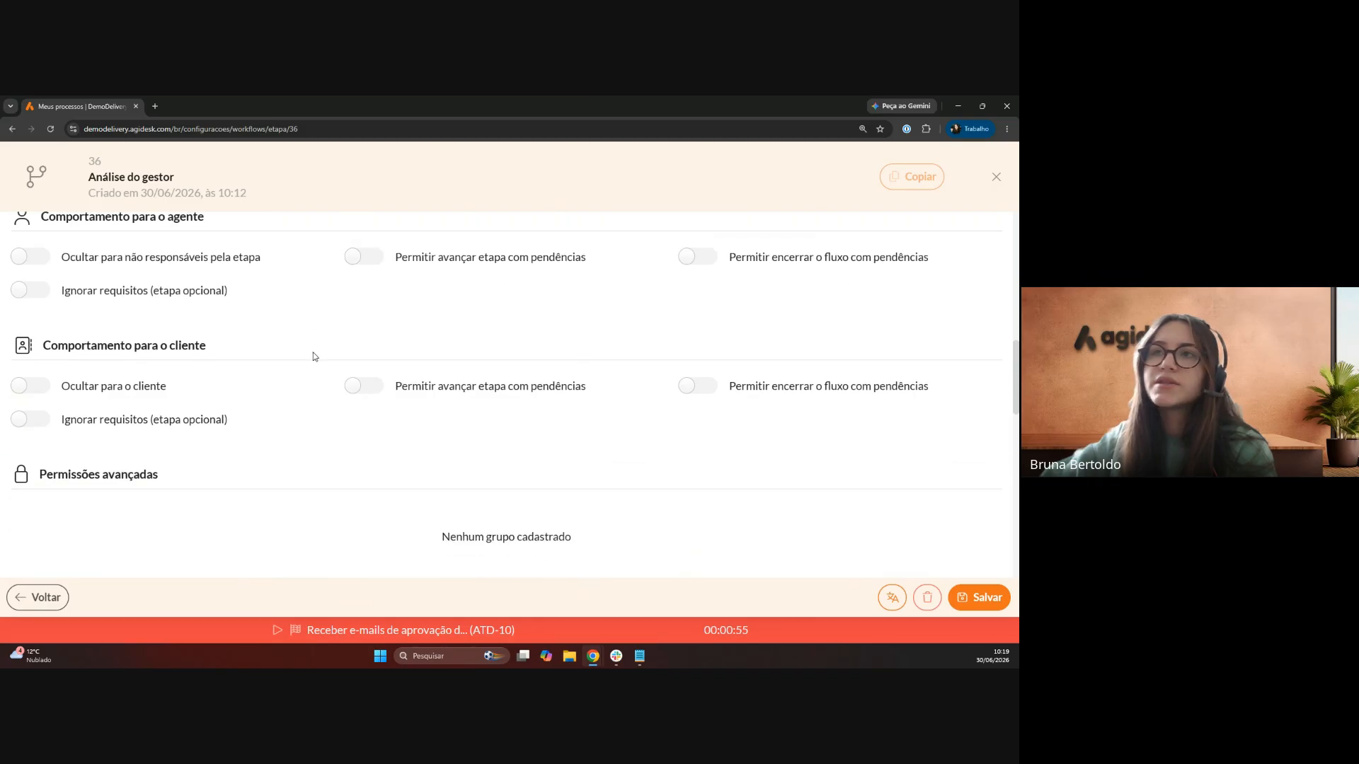
scroll(267, 405, "up", 1)
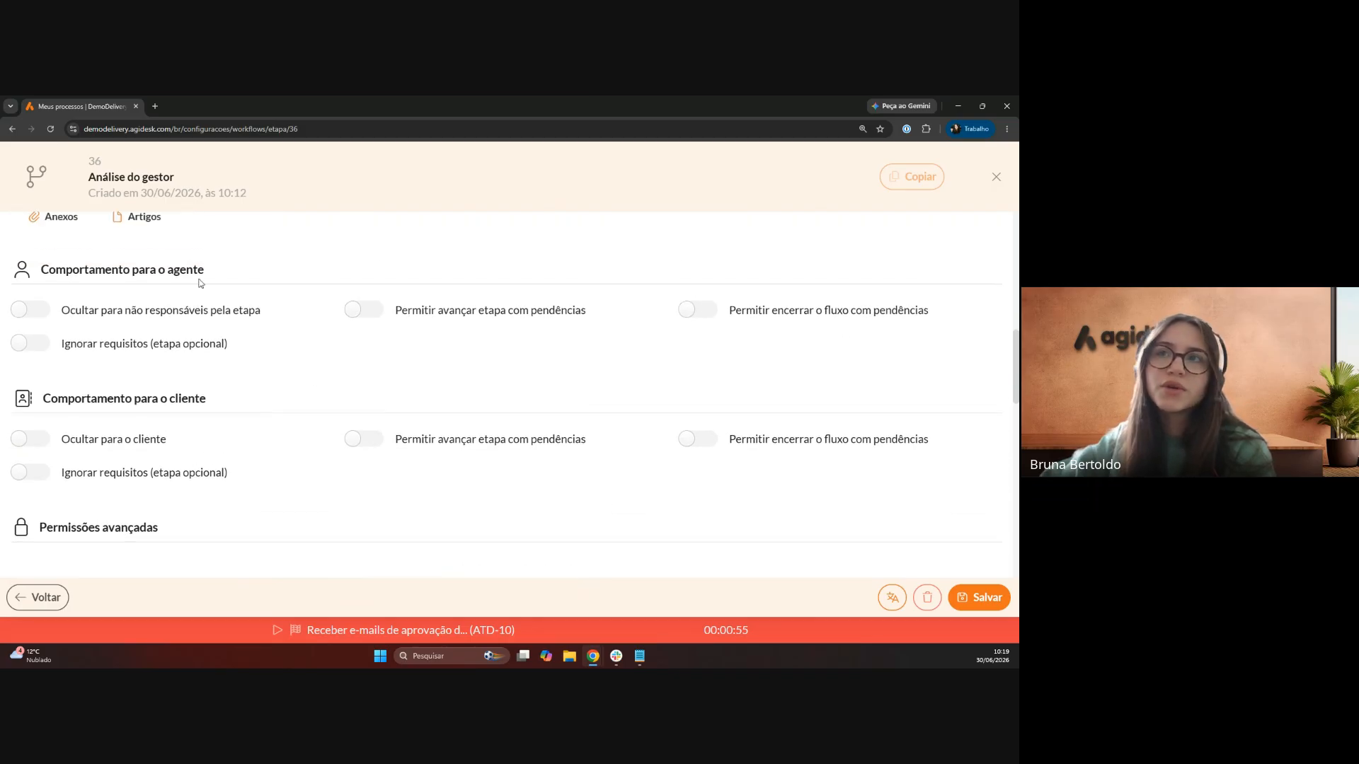
left_click_drag(41, 270, 210, 279)
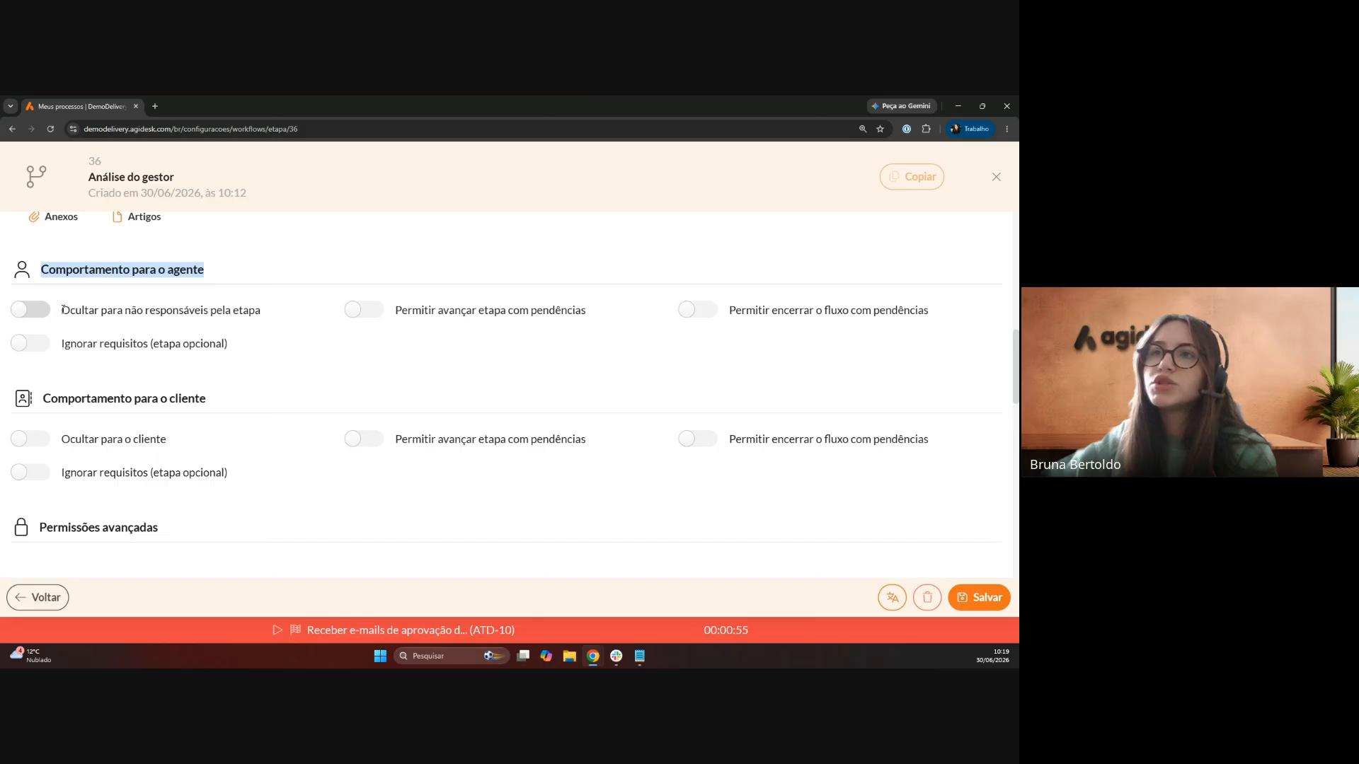
left_click_drag(61, 310, 266, 316)
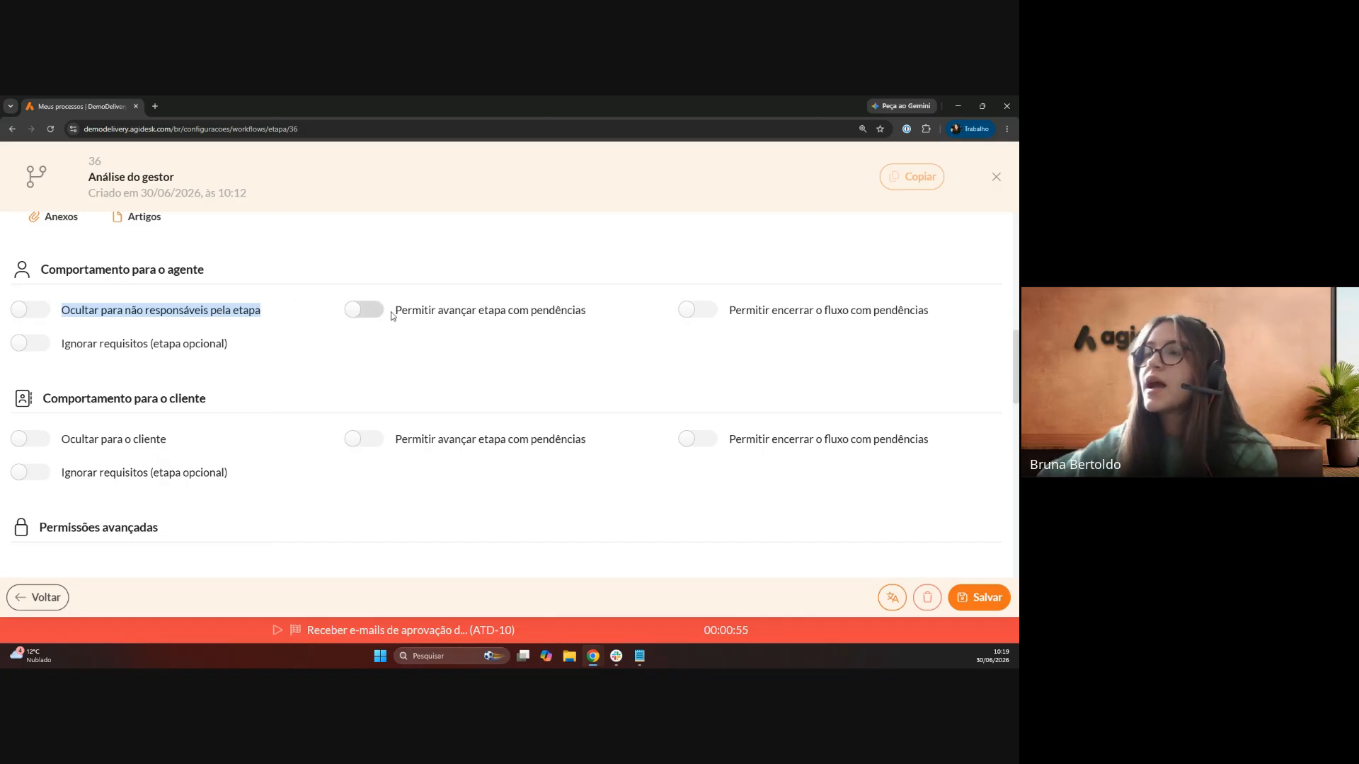
left_click_drag(395, 312, 589, 312)
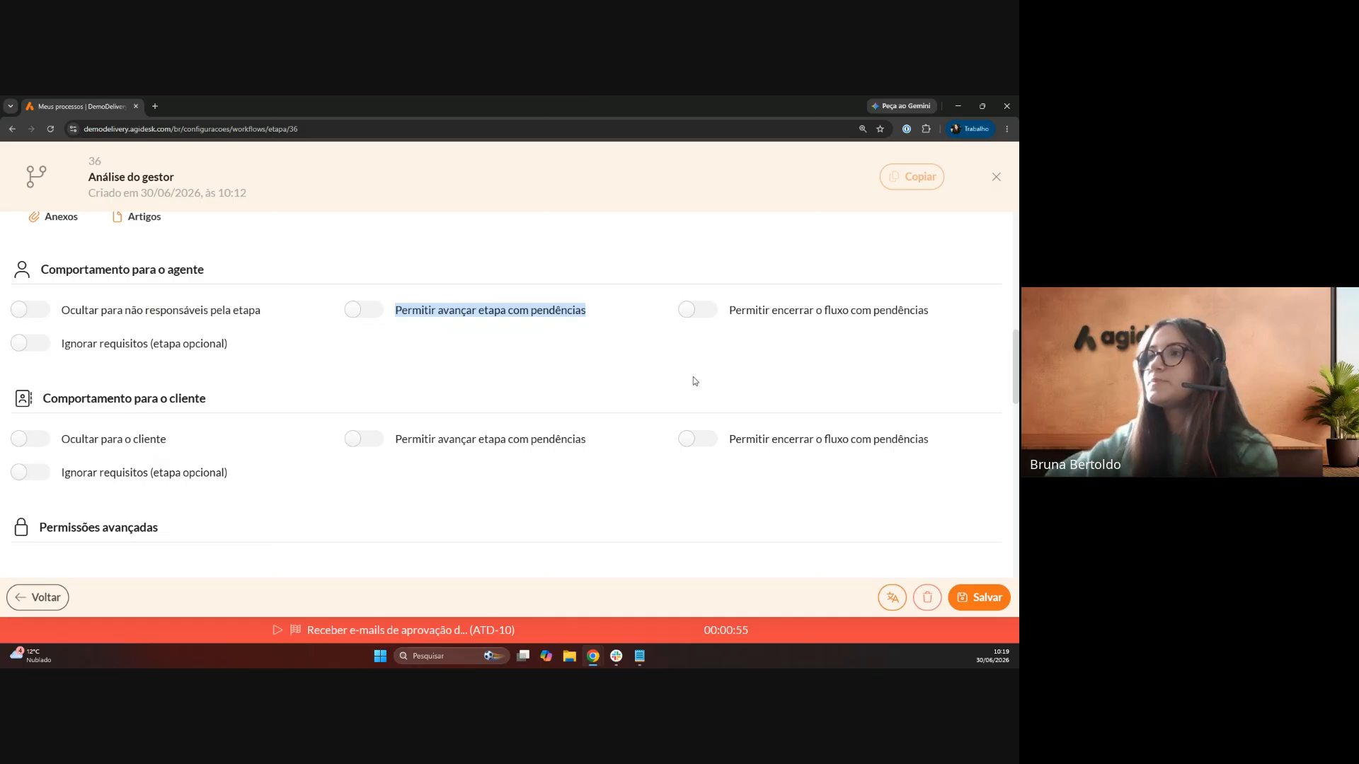
left_click_drag(732, 310, 930, 315)
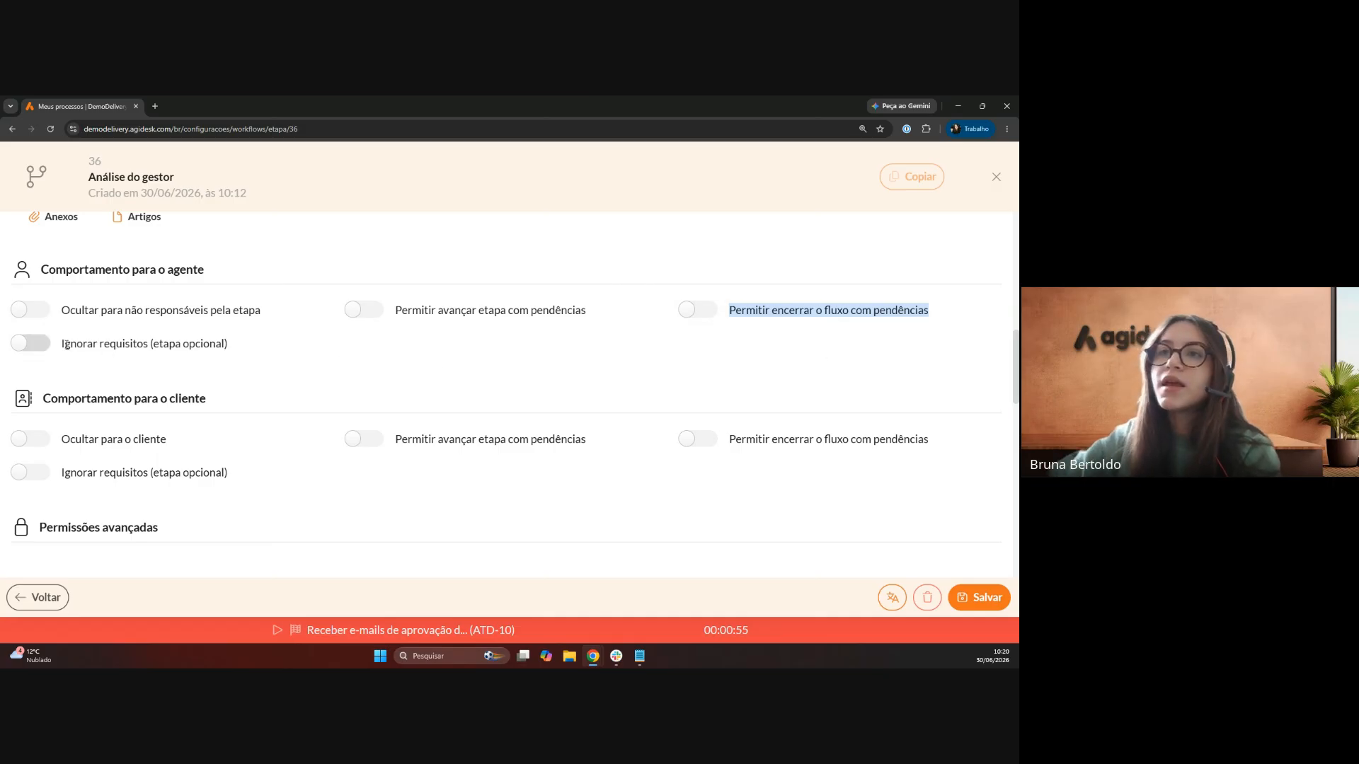
left_click_drag(63, 344, 242, 351)
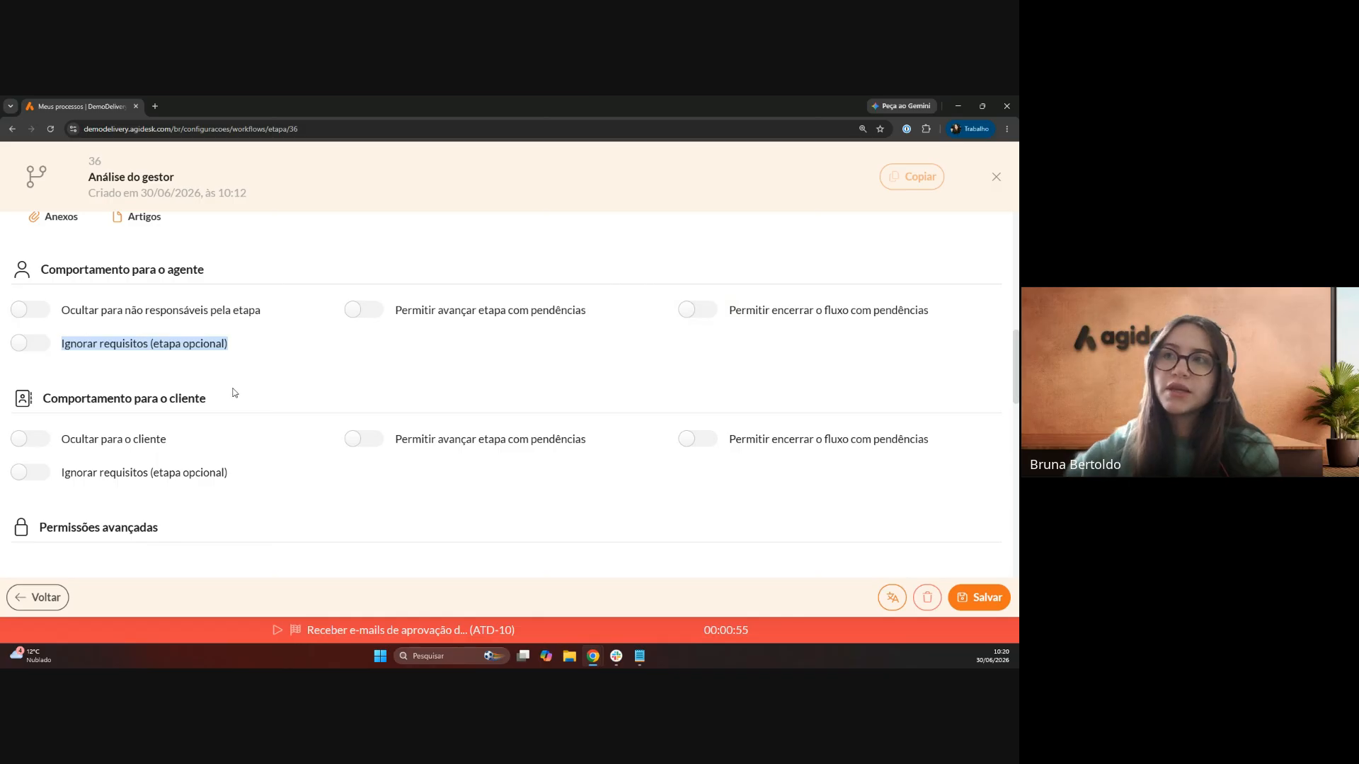
left_click(198, 375)
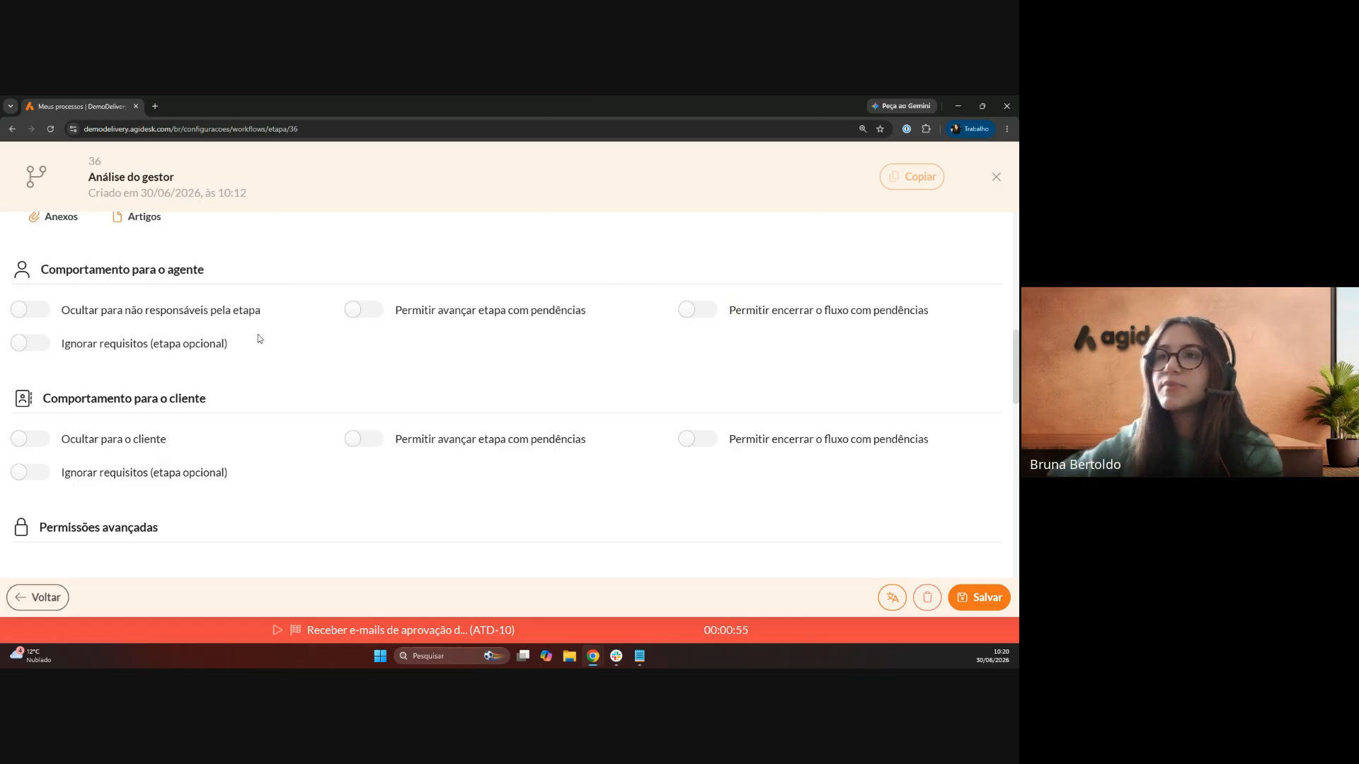
- Open a new permission group in the stage's advanced permissions and name it Agentes
scroll(261, 329, "down", 2)
scroll(262, 329, "down", 1)
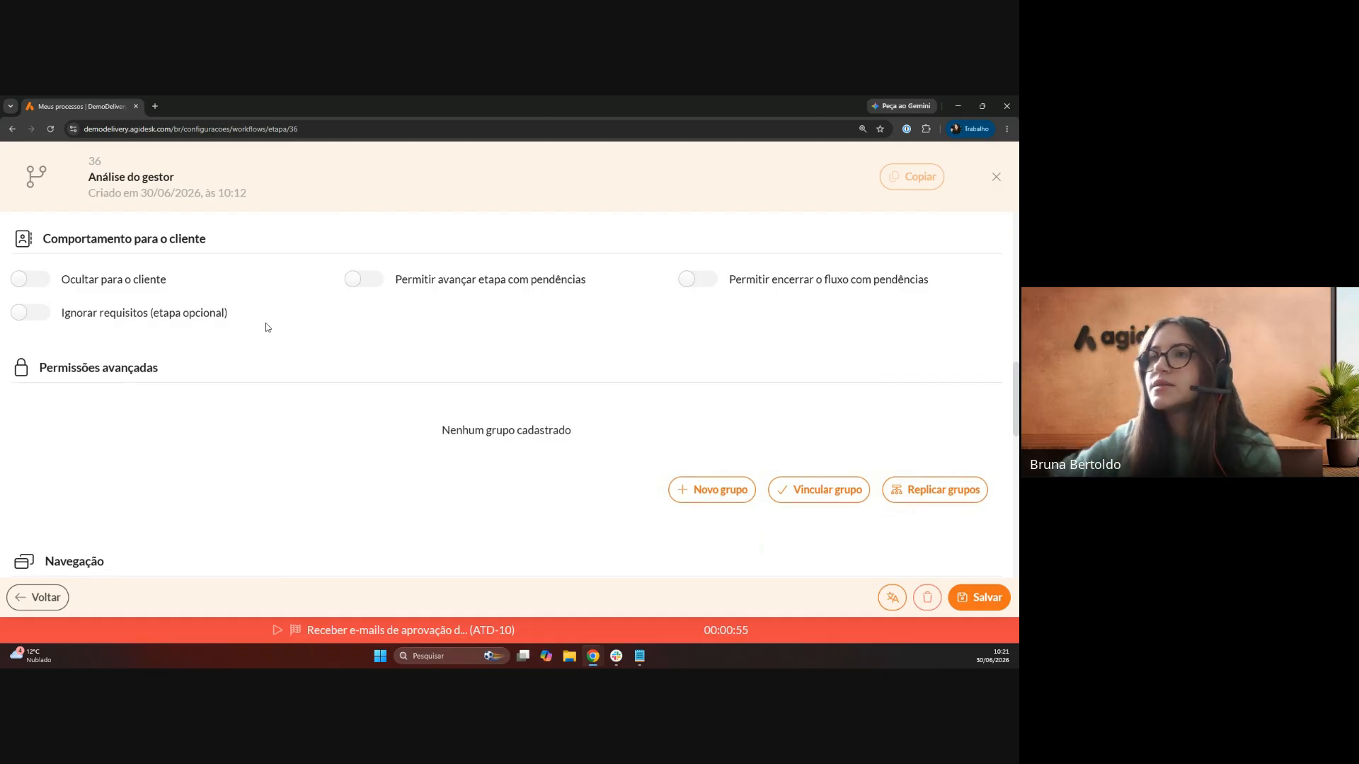
scroll(266, 327, "down", 2)
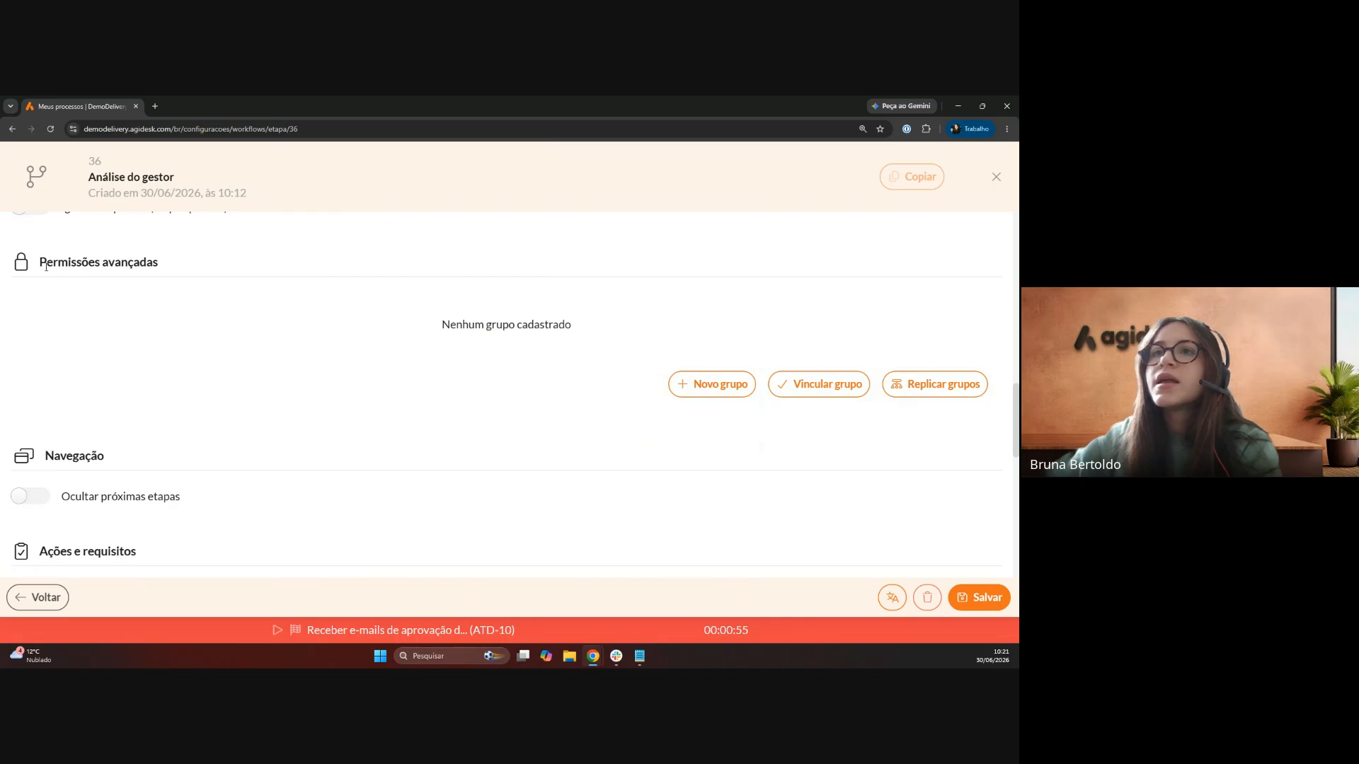
left_click_drag(42, 265, 160, 267)
left_click(183, 267)
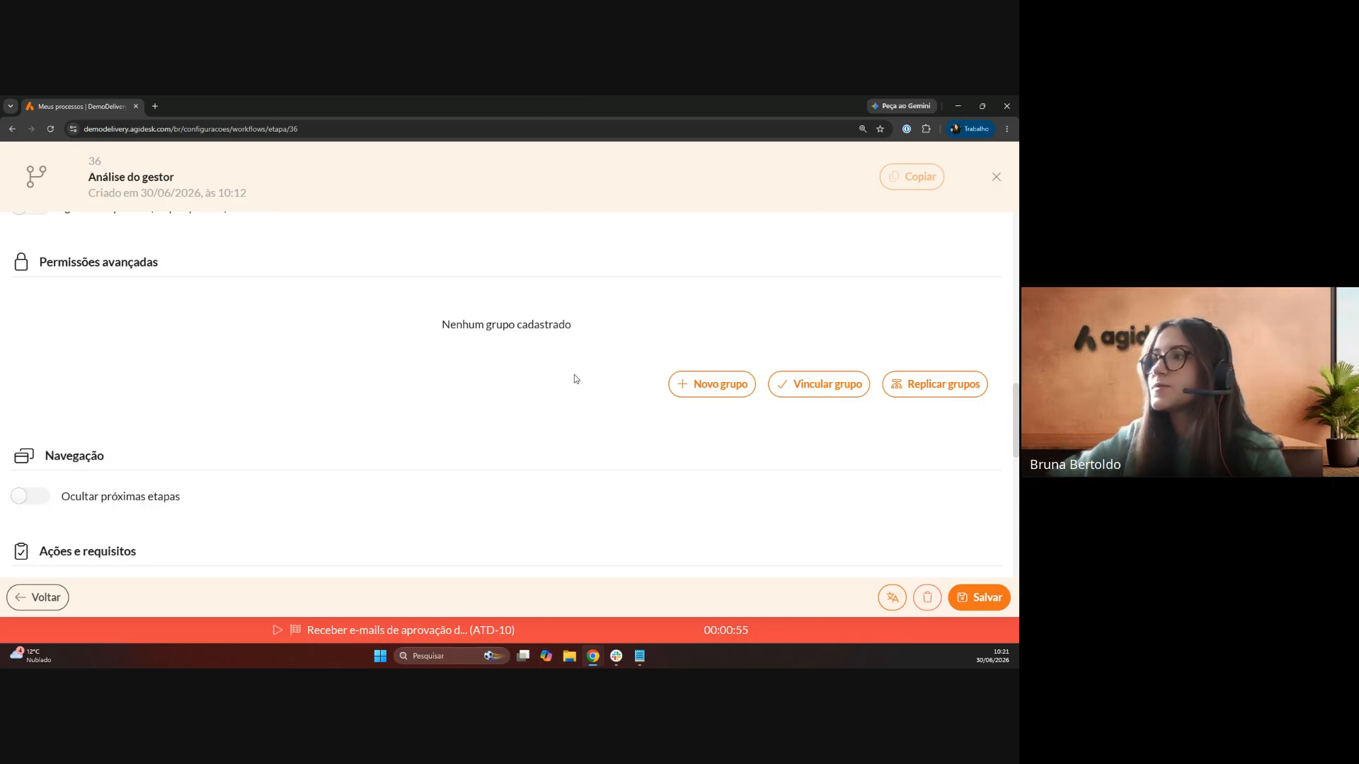
left_click(692, 384)
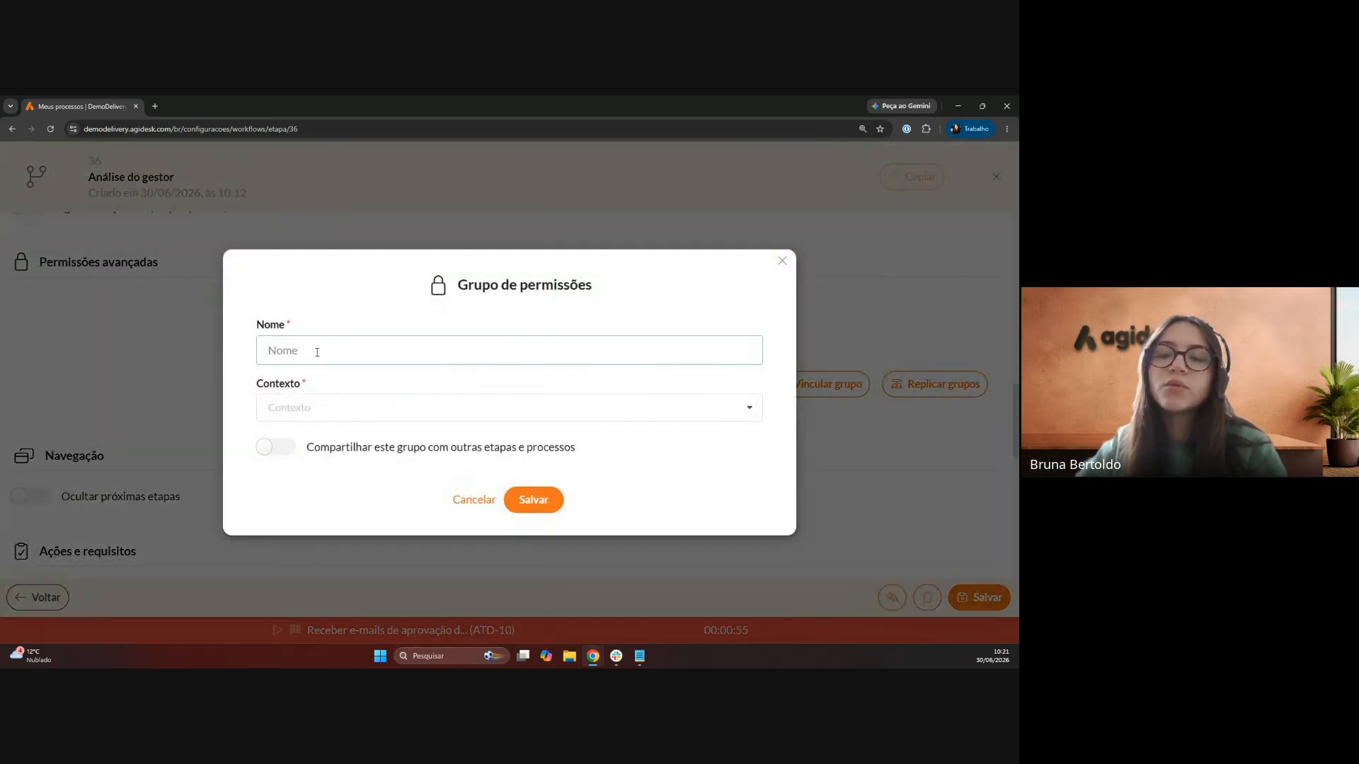
type("Agentes")
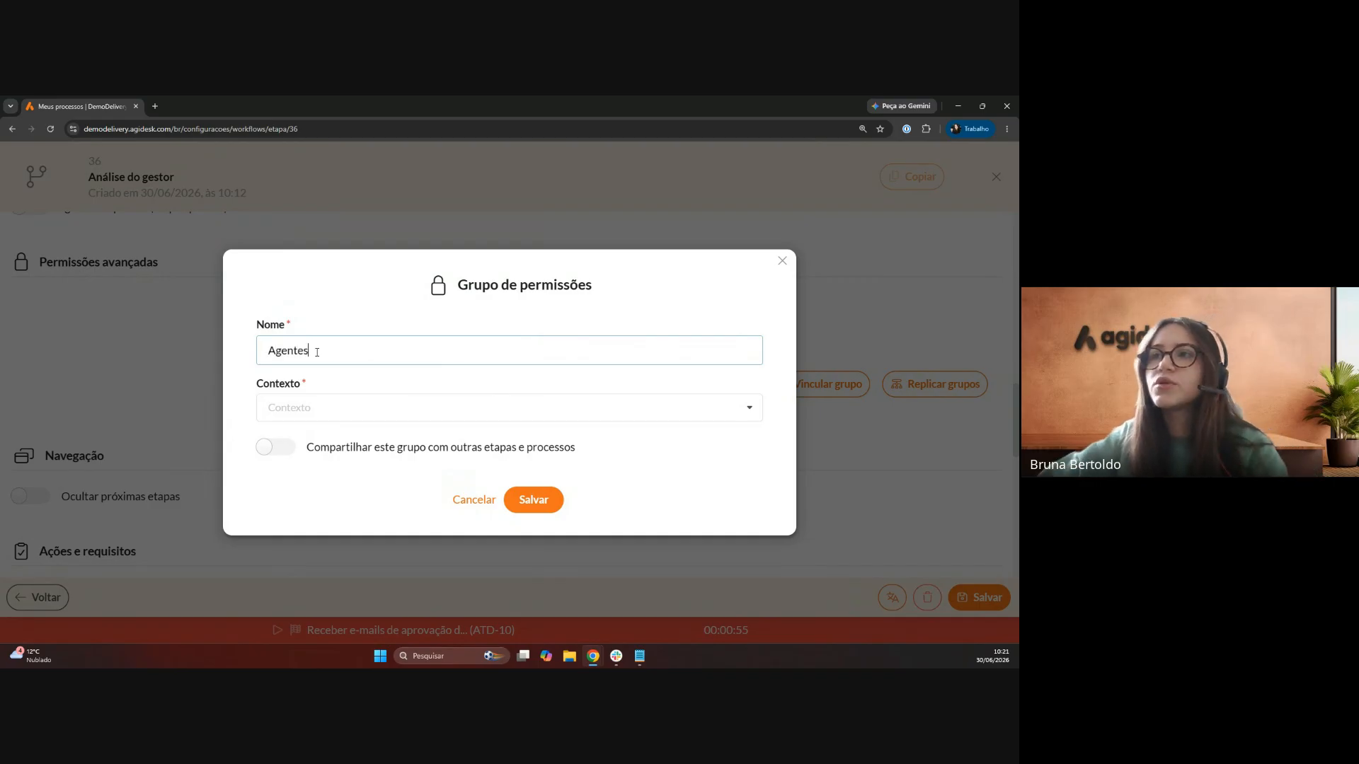
- Set the permission group's context to Agentes (vazio para todos)
left_click_drag(318, 351, 268, 351)
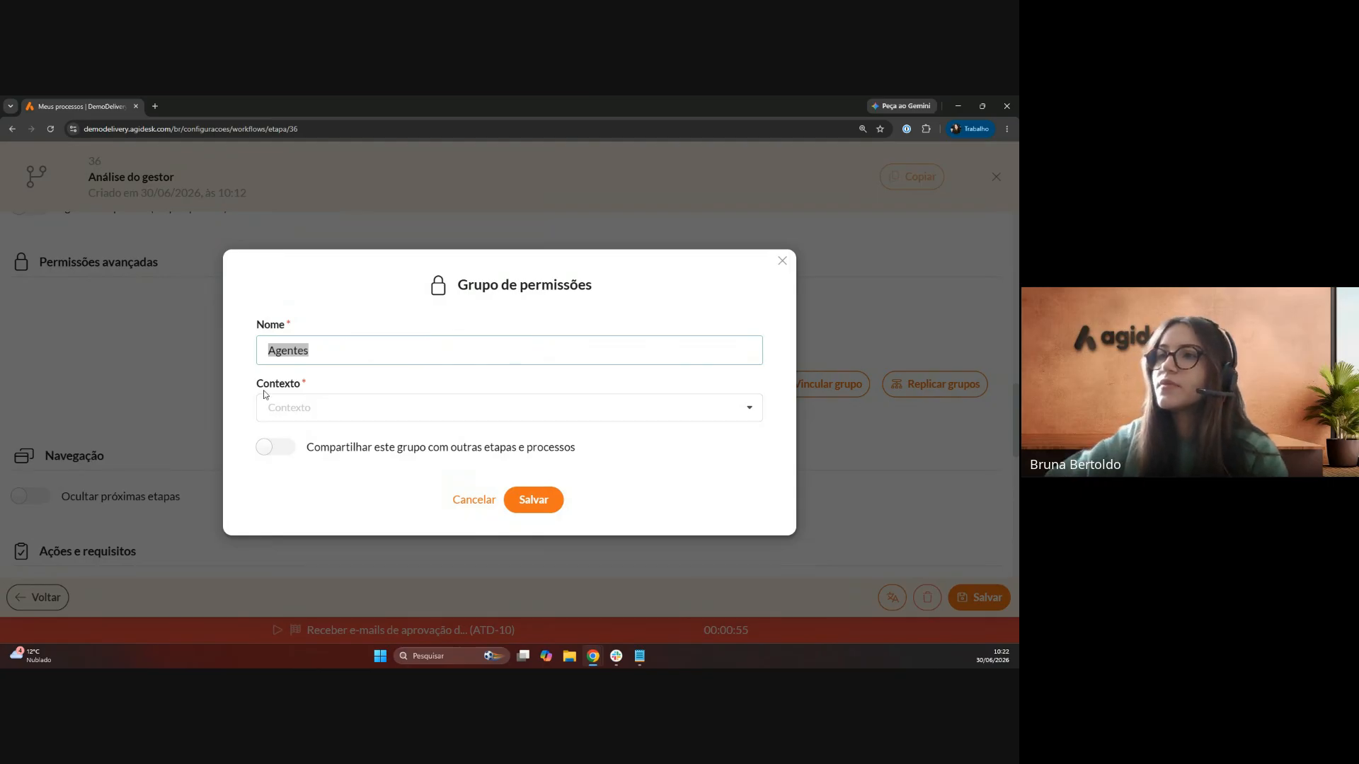
left_click_drag(257, 388, 298, 389)
left_click(312, 407)
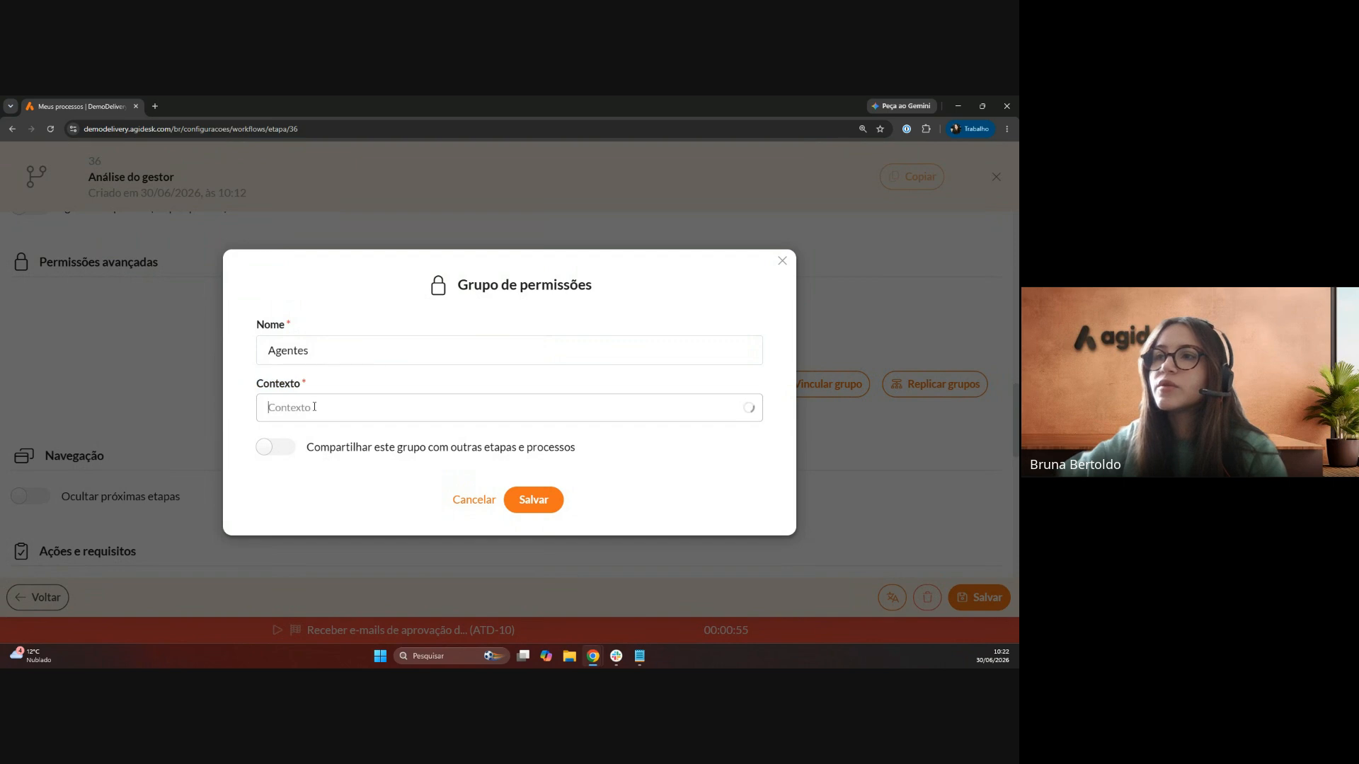
scroll(350, 396, "down", 1)
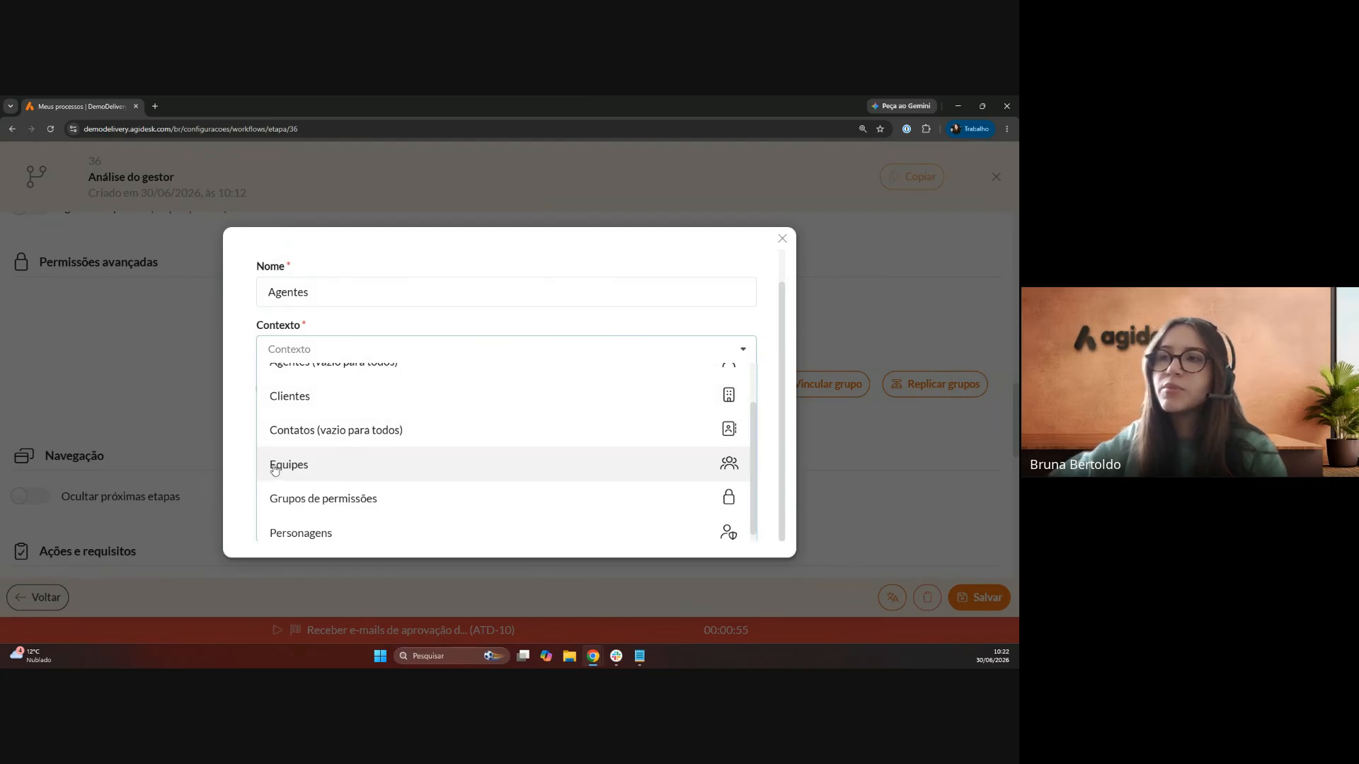
scroll(368, 489, "up", 2)
left_click(310, 418)
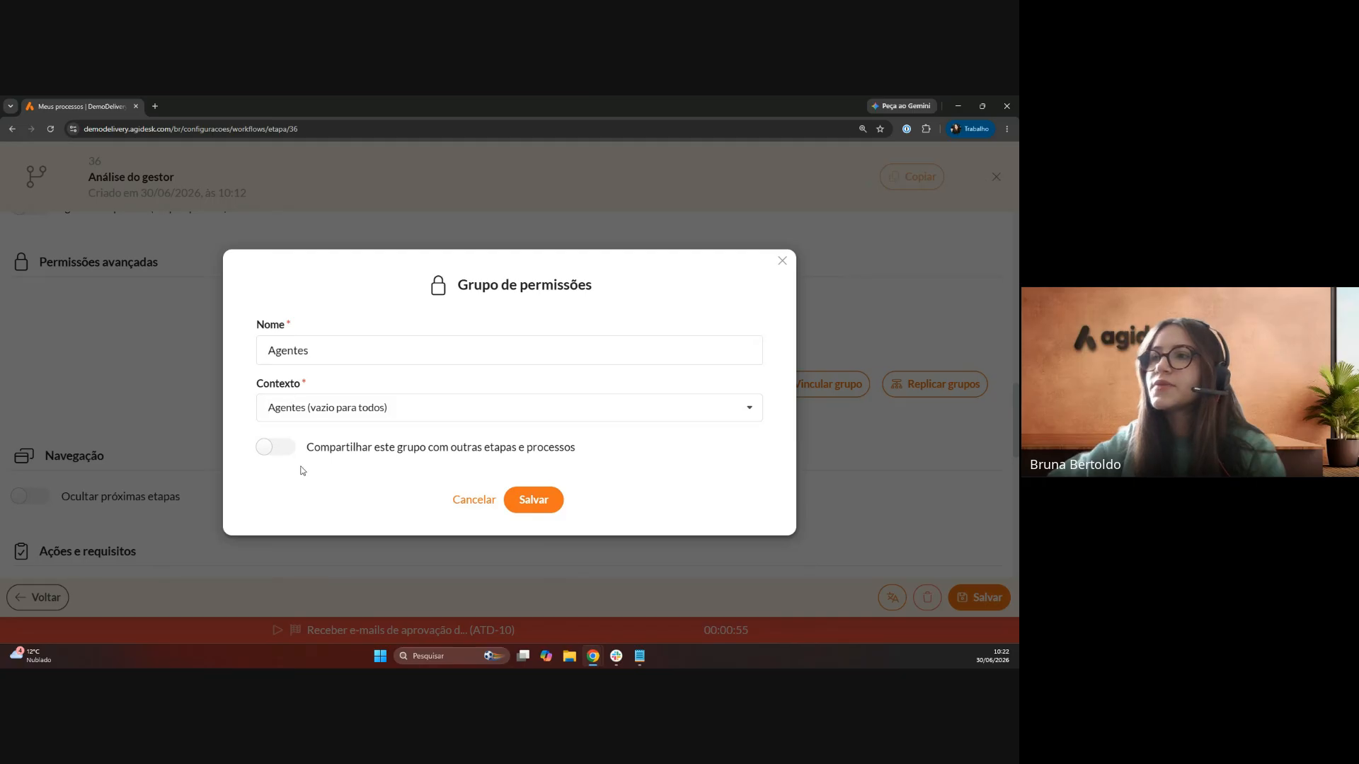
- Enable sharing of the Agentes group with other stages and processes, and save the group
left_click_drag(307, 447, 566, 453)
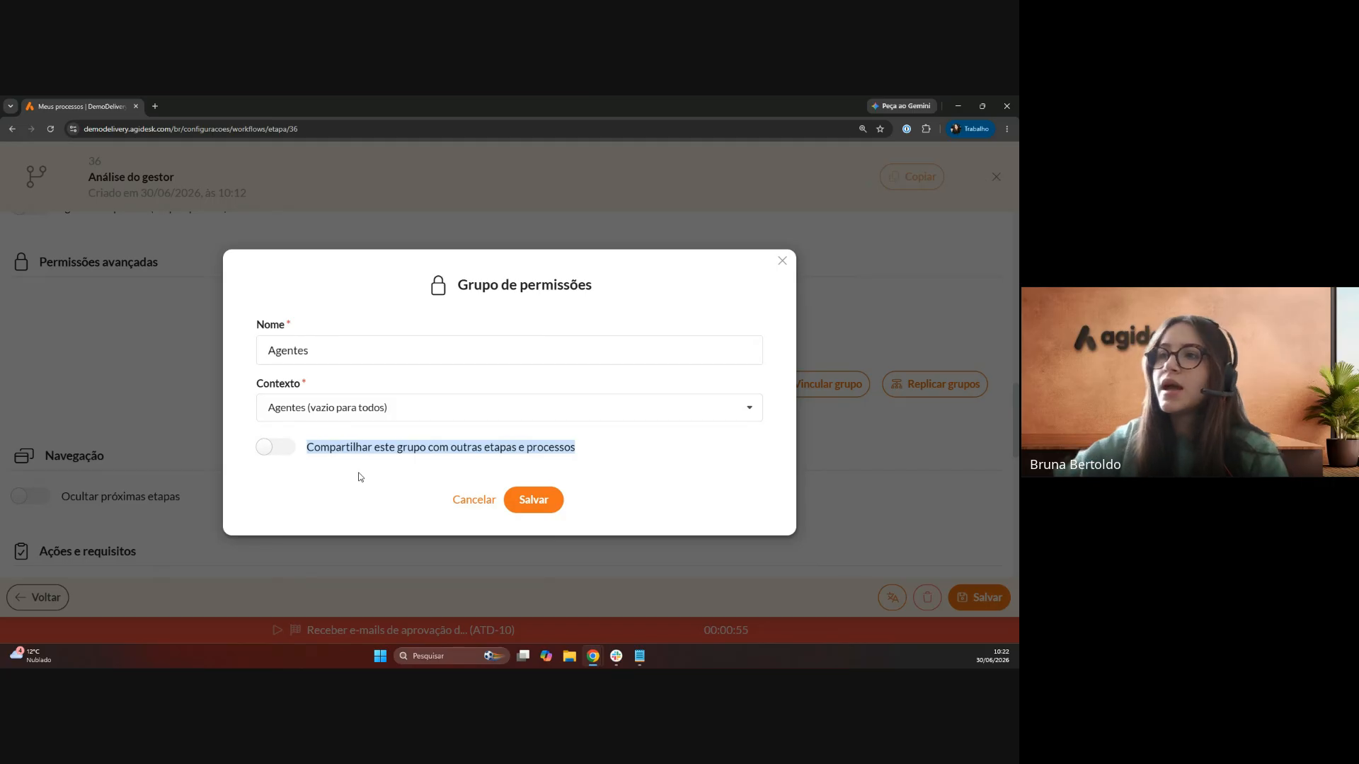
left_click(281, 453)
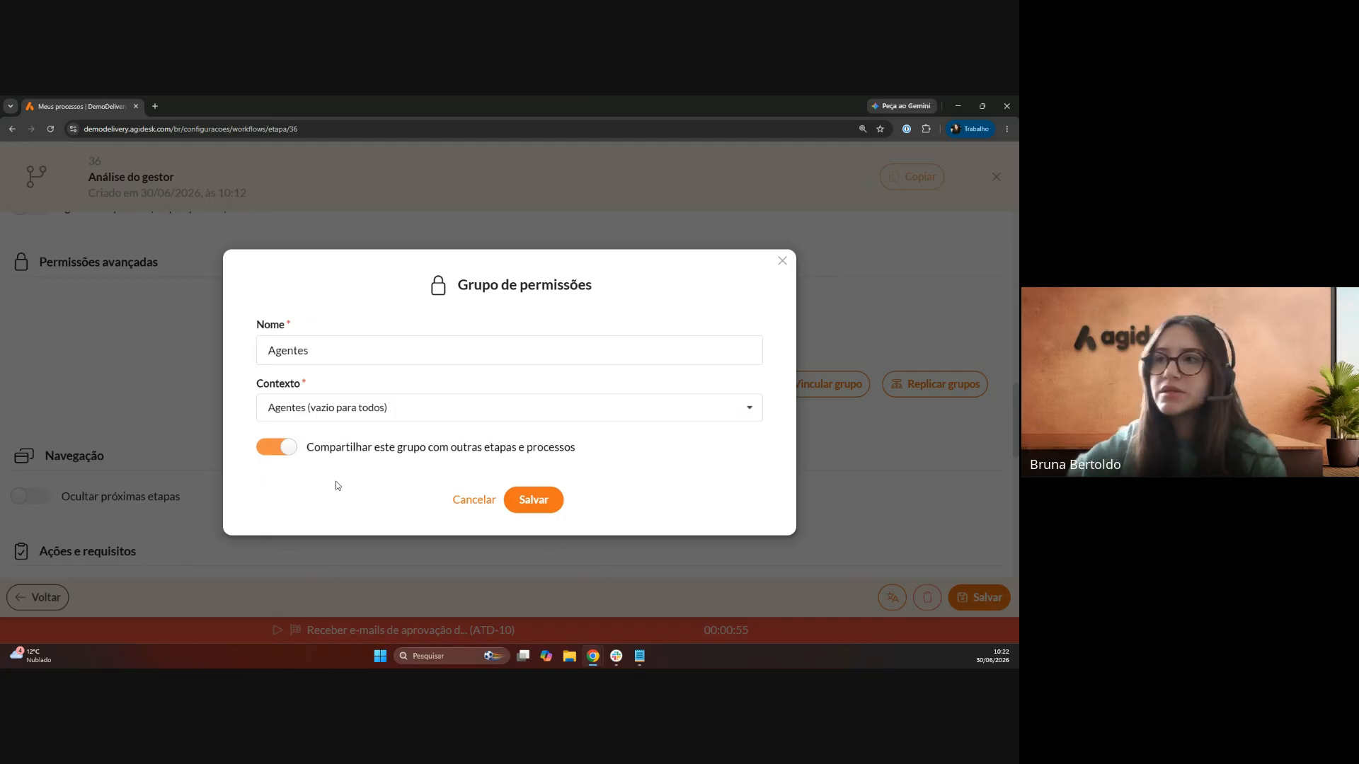
left_click(537, 502)
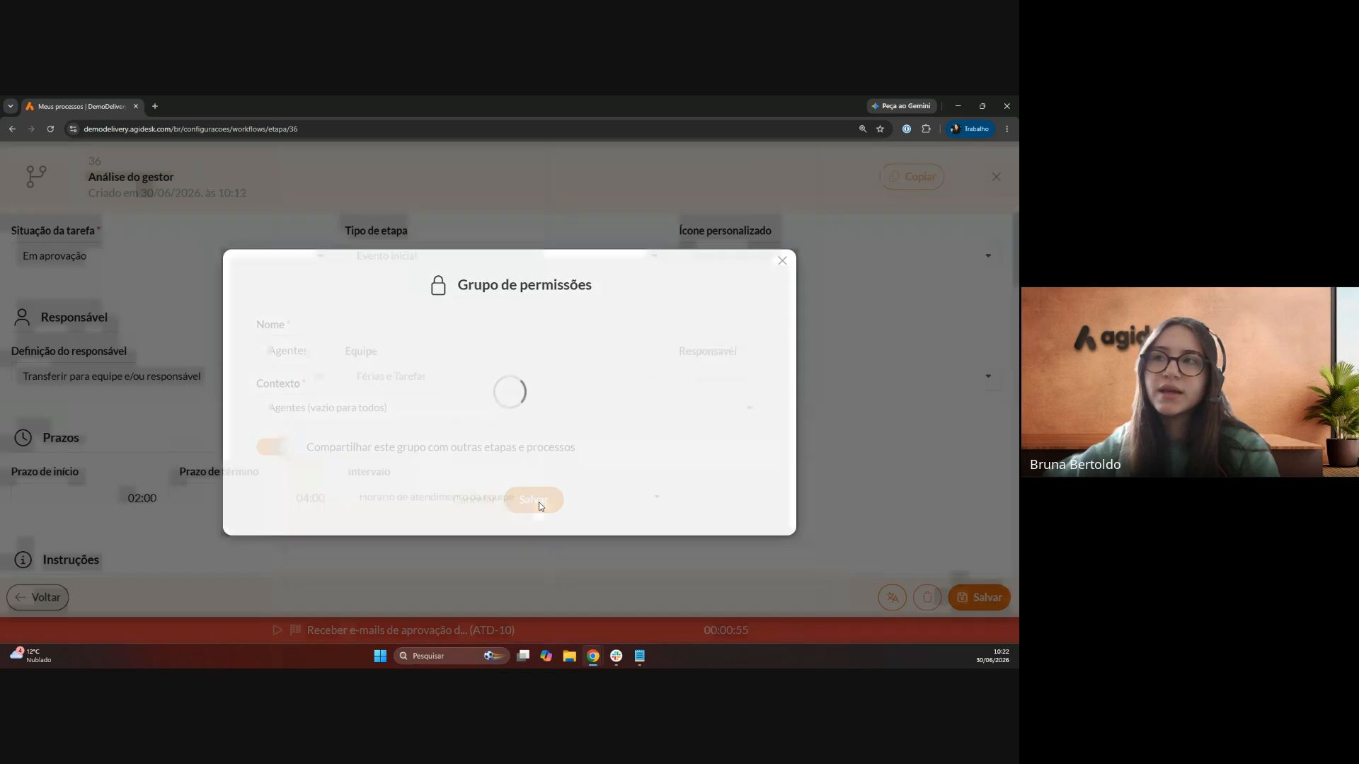
- Open the Agentes group's settings and review its permissions for stages and stage actions
scroll(304, 345, "down", 2)
scroll(304, 349, "down", 8)
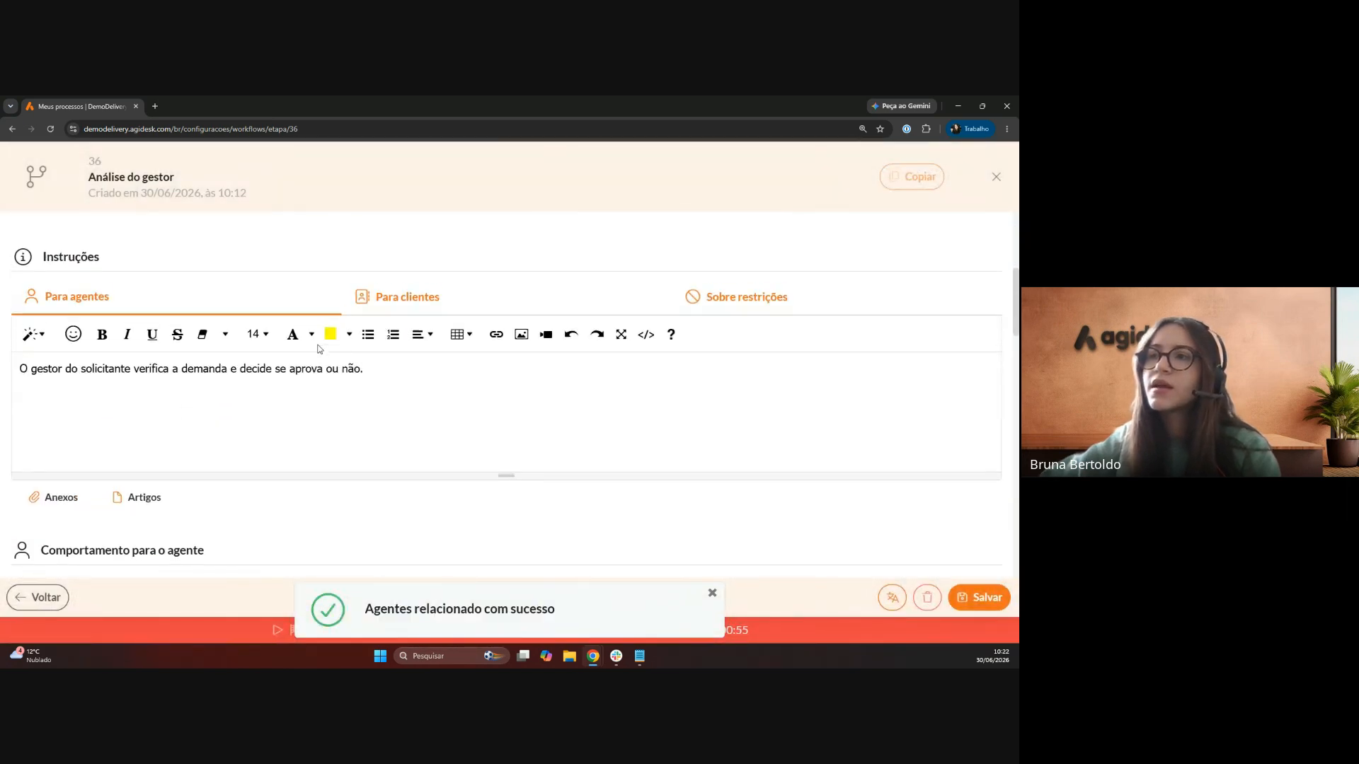
scroll(355, 347, "down", 1)
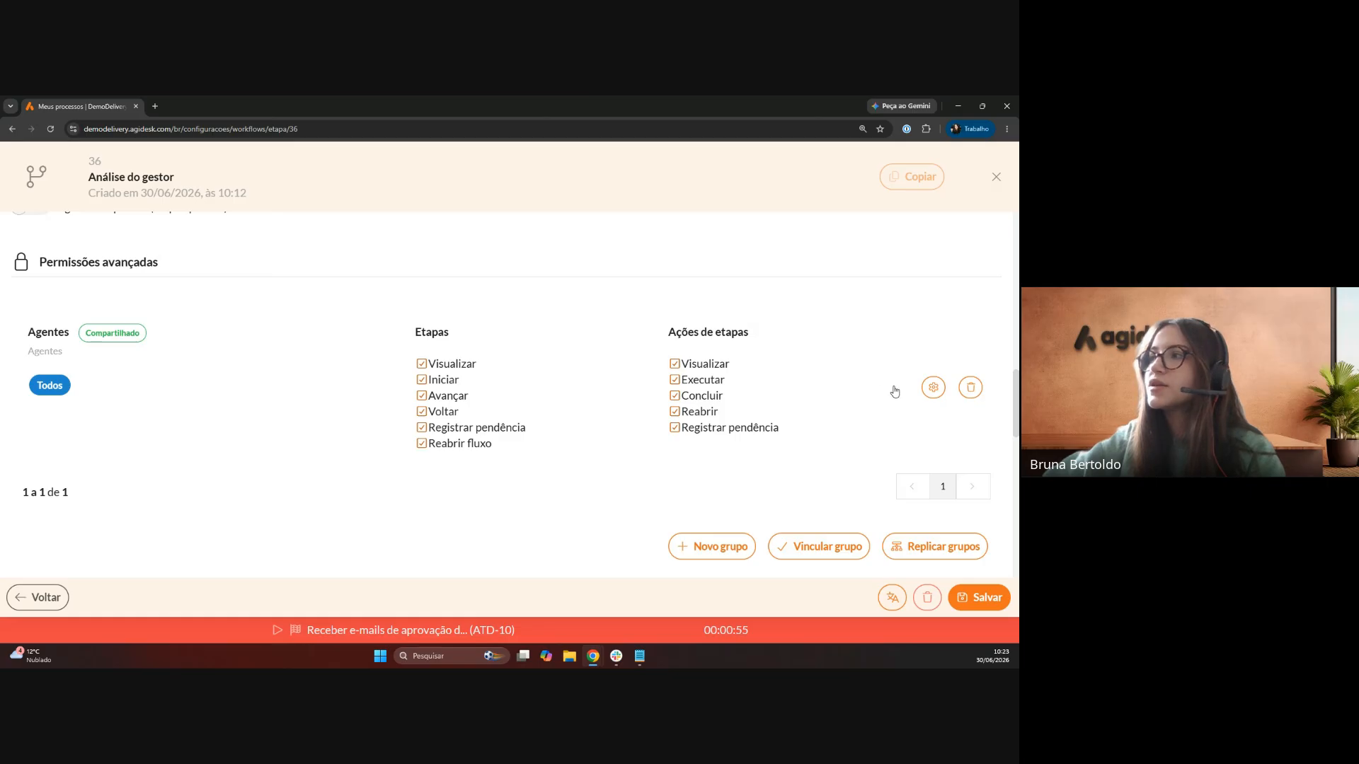
left_click(931, 387)
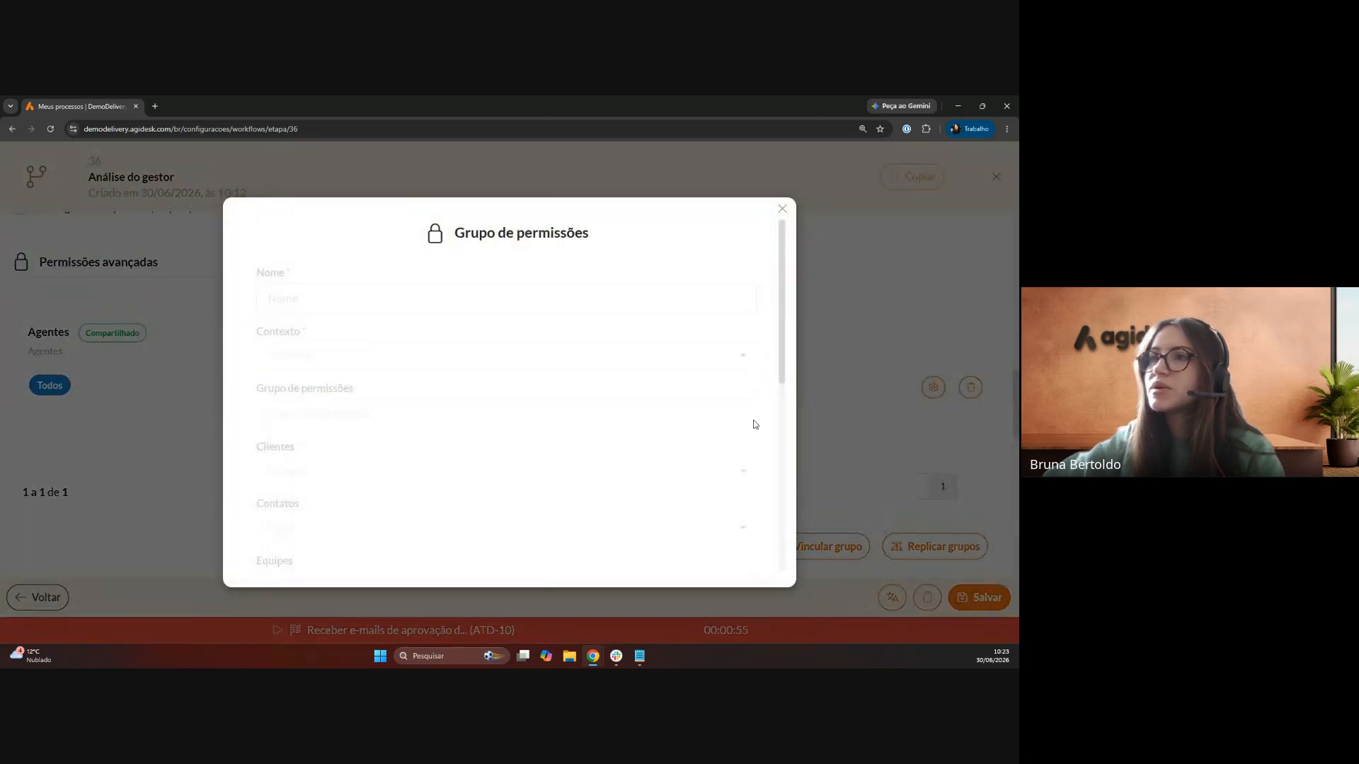
scroll(347, 319, "down", 1)
scroll(345, 311, "down", 3)
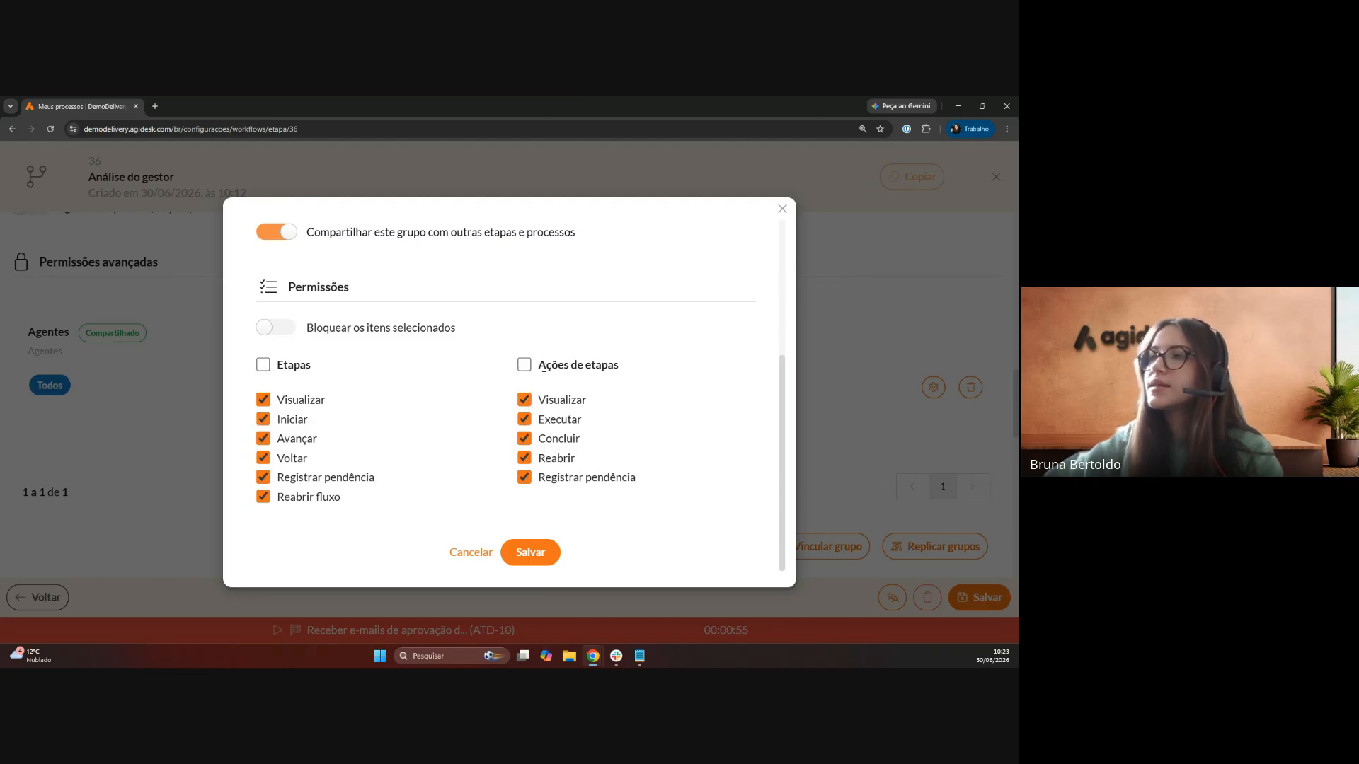
- Clear and re-enable the Executar permission under the group's stage actions, and save the group
left_click(524, 419)
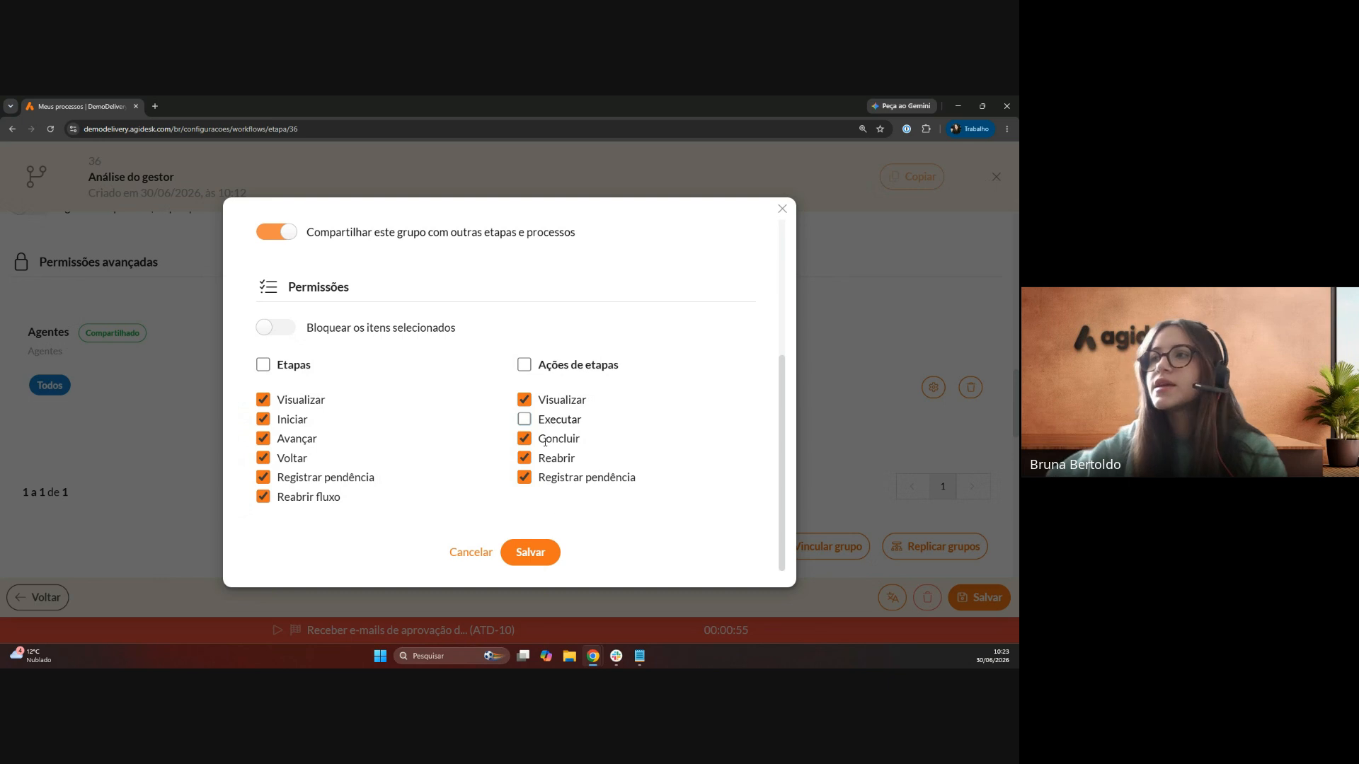
left_click(526, 421)
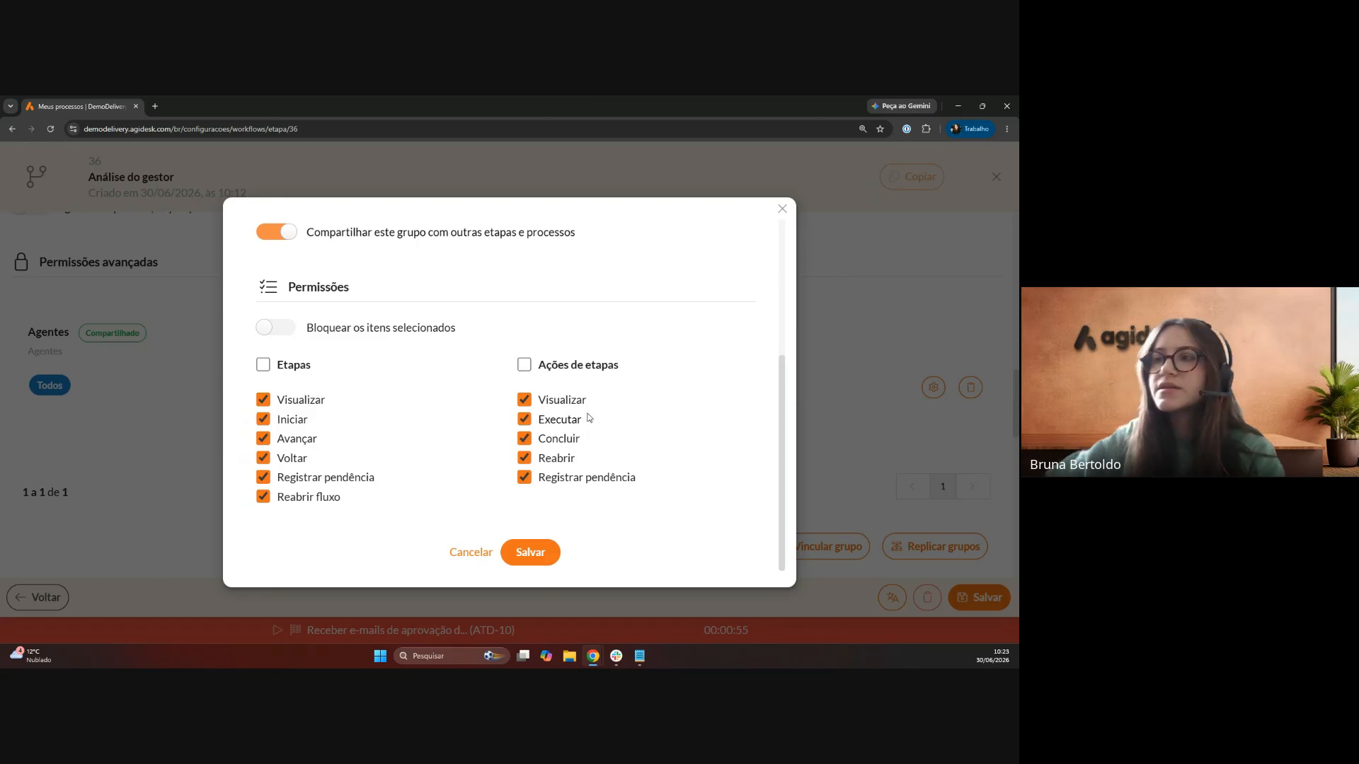
left_click(530, 552)
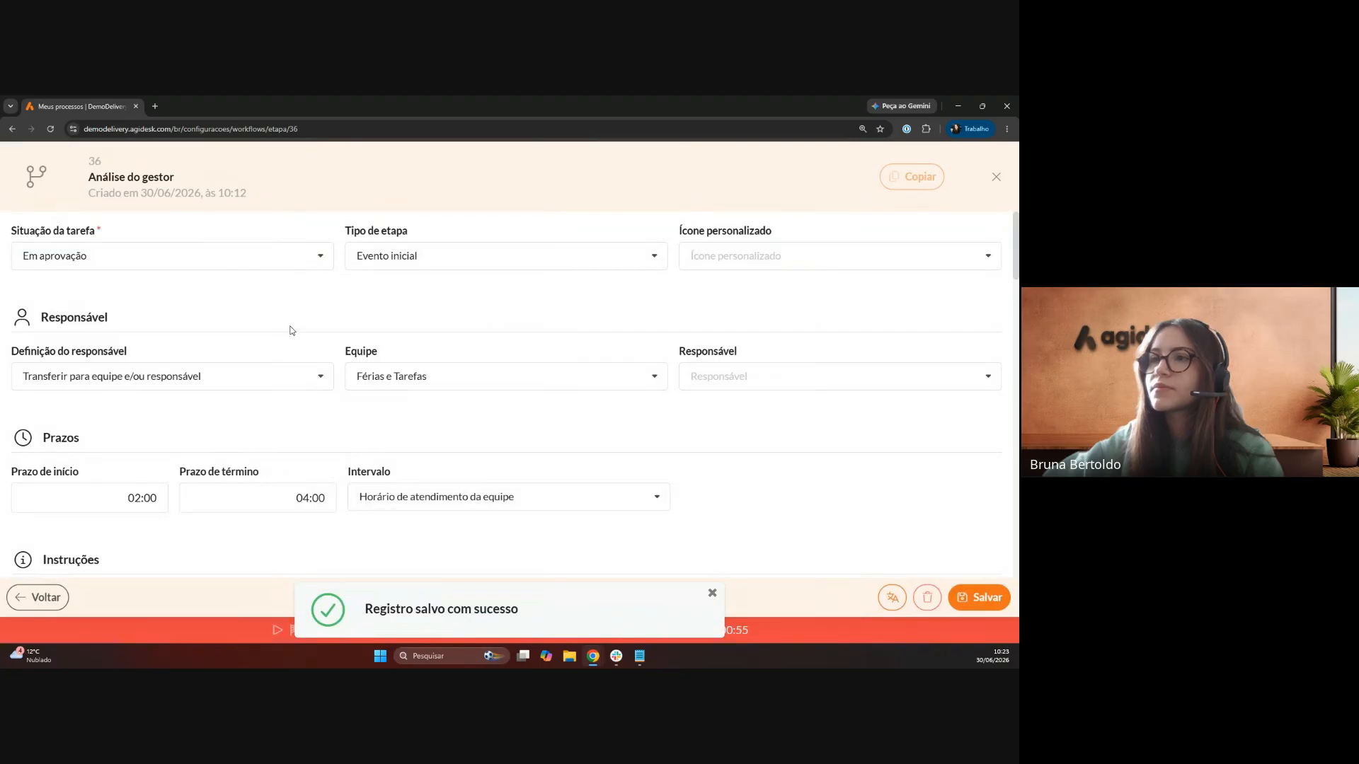
- Create a shared permission group named Clientes for the Análise do gestor stage, with context Contatos (vazio para todos), and save it
scroll(351, 365, "down", 1)
scroll(397, 405, "down", 10)
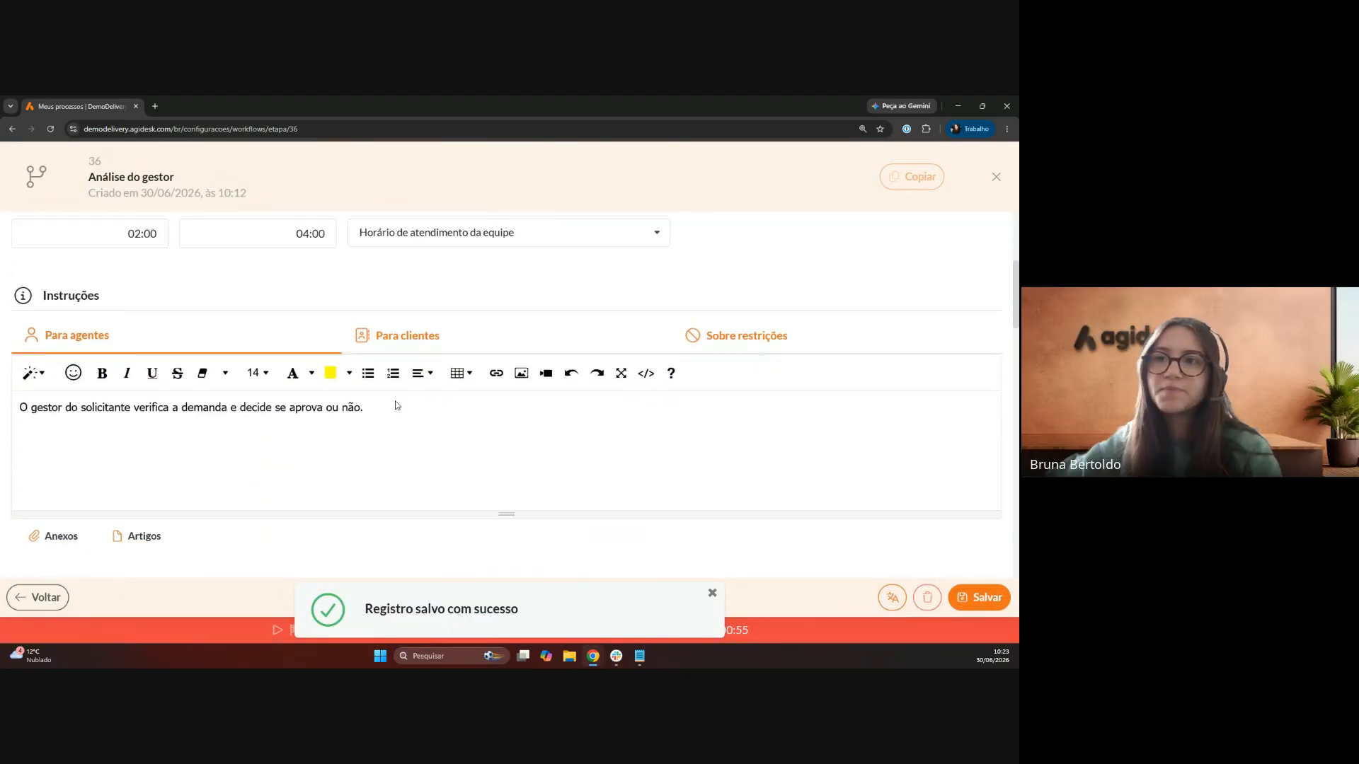
scroll(397, 405, "down", 3)
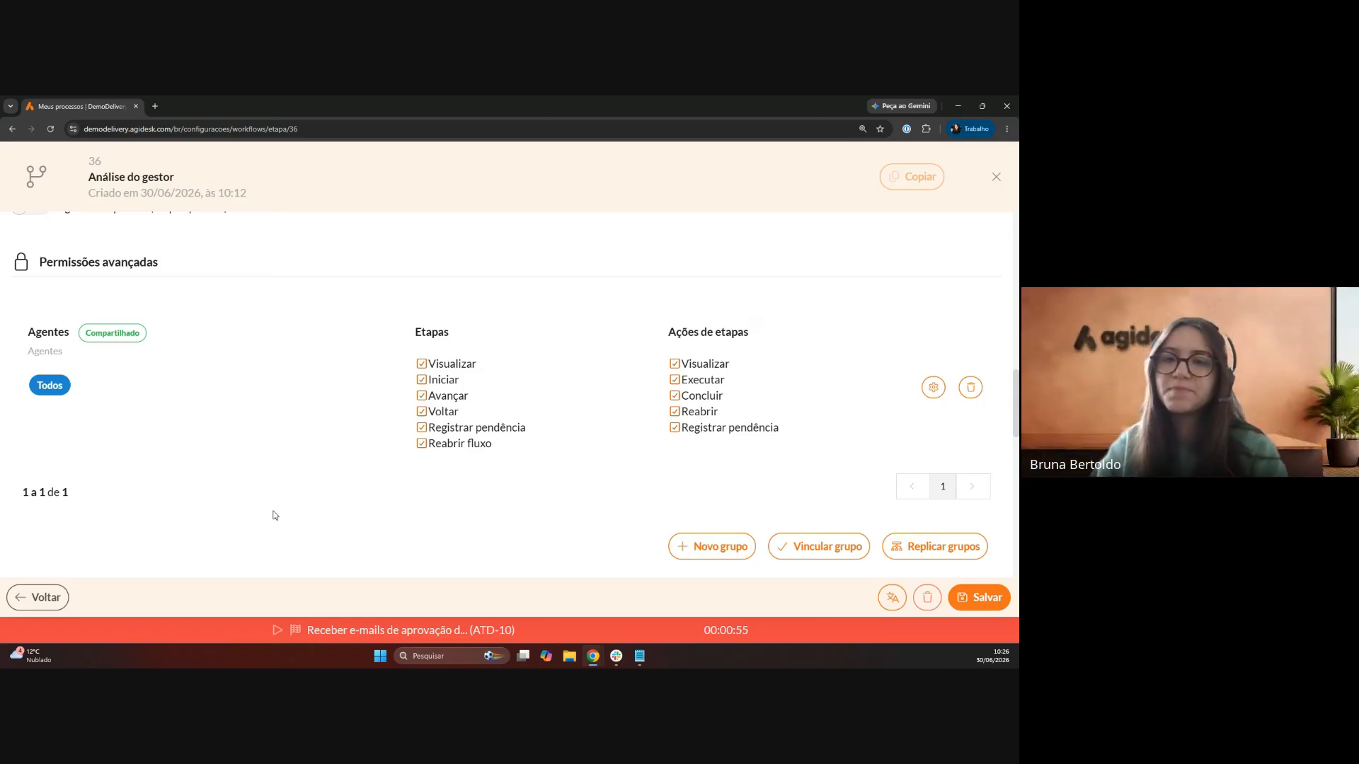
scroll(329, 301, "down", 1)
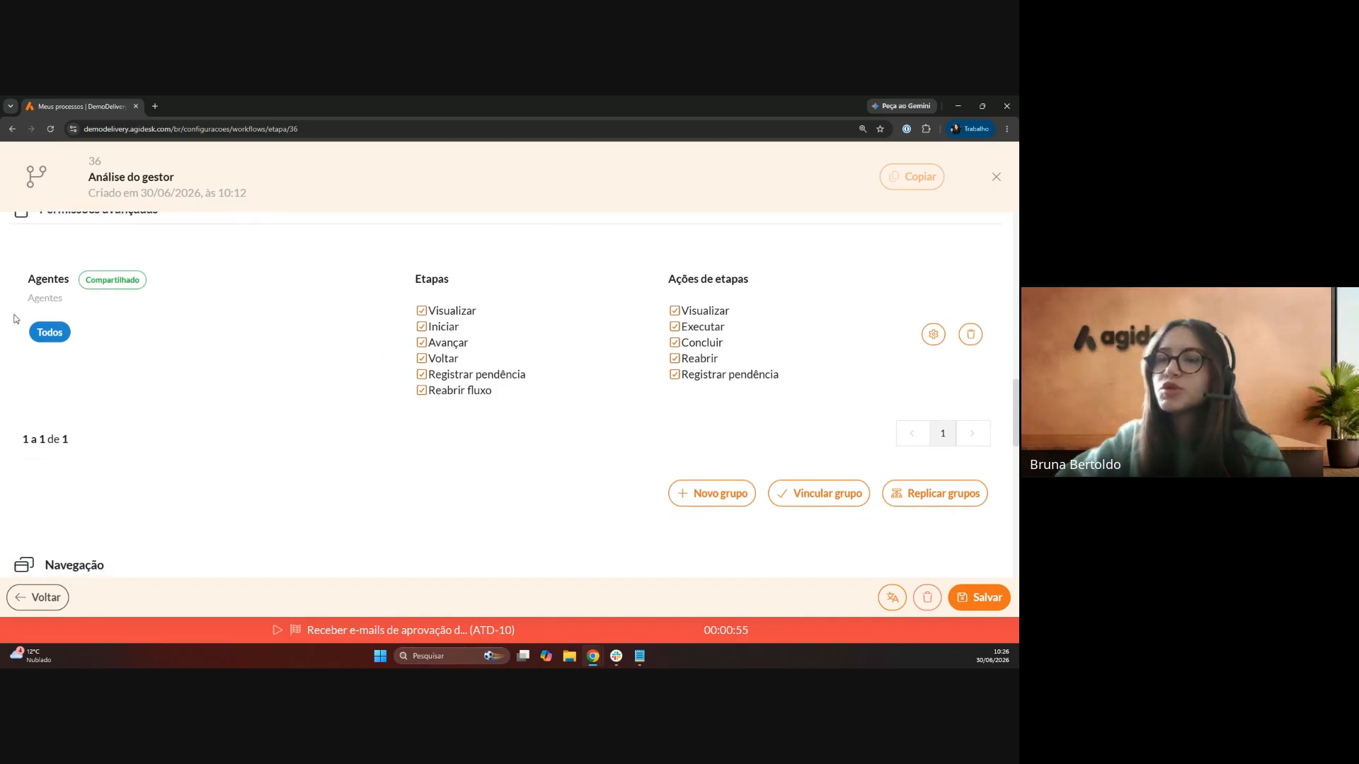
left_click(691, 495)
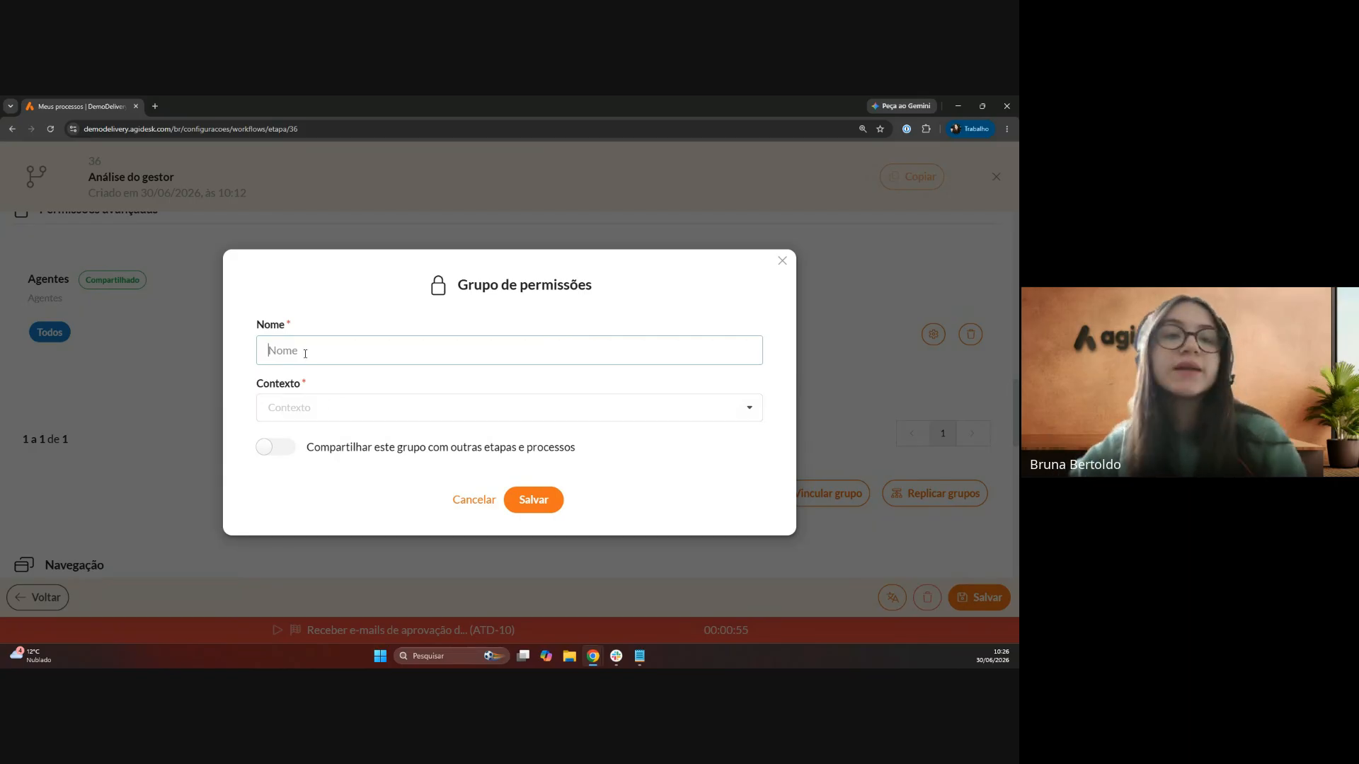
type("Clientes")
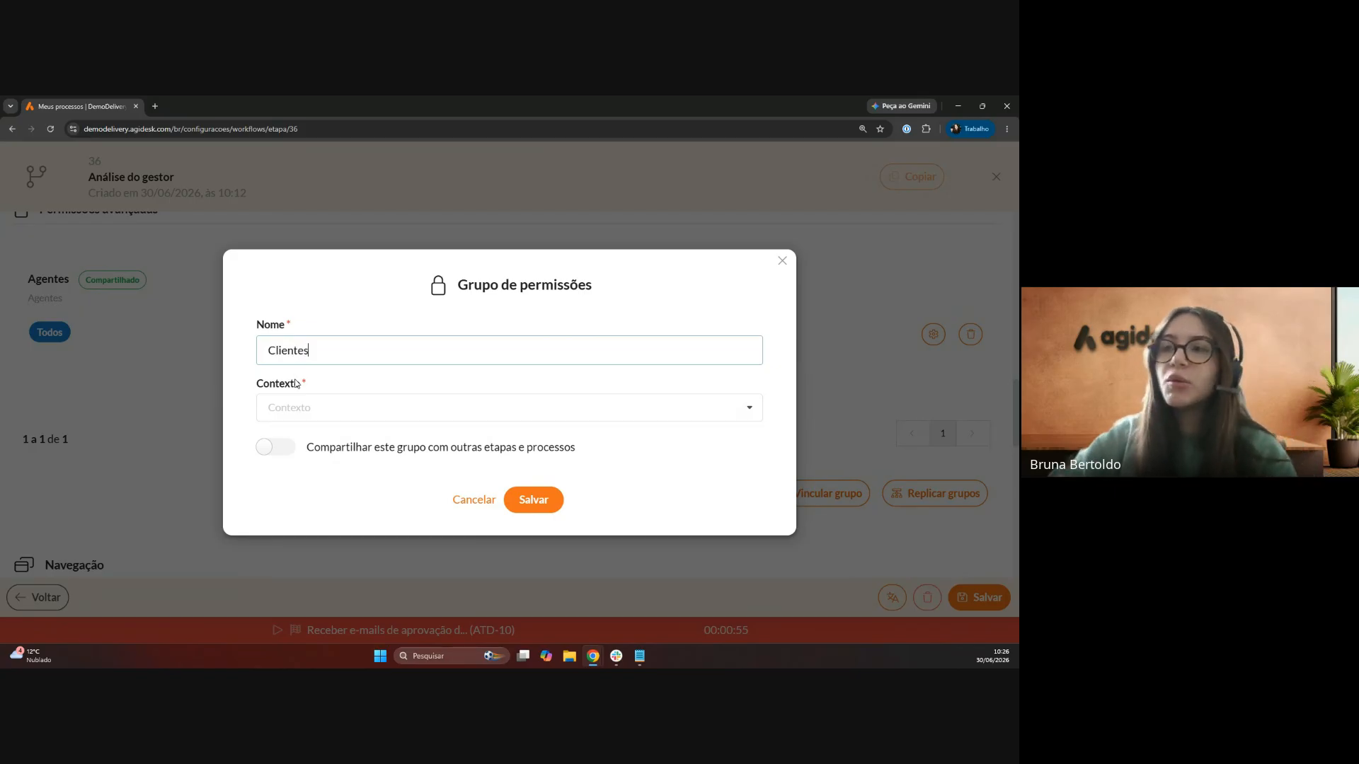
left_click(289, 409)
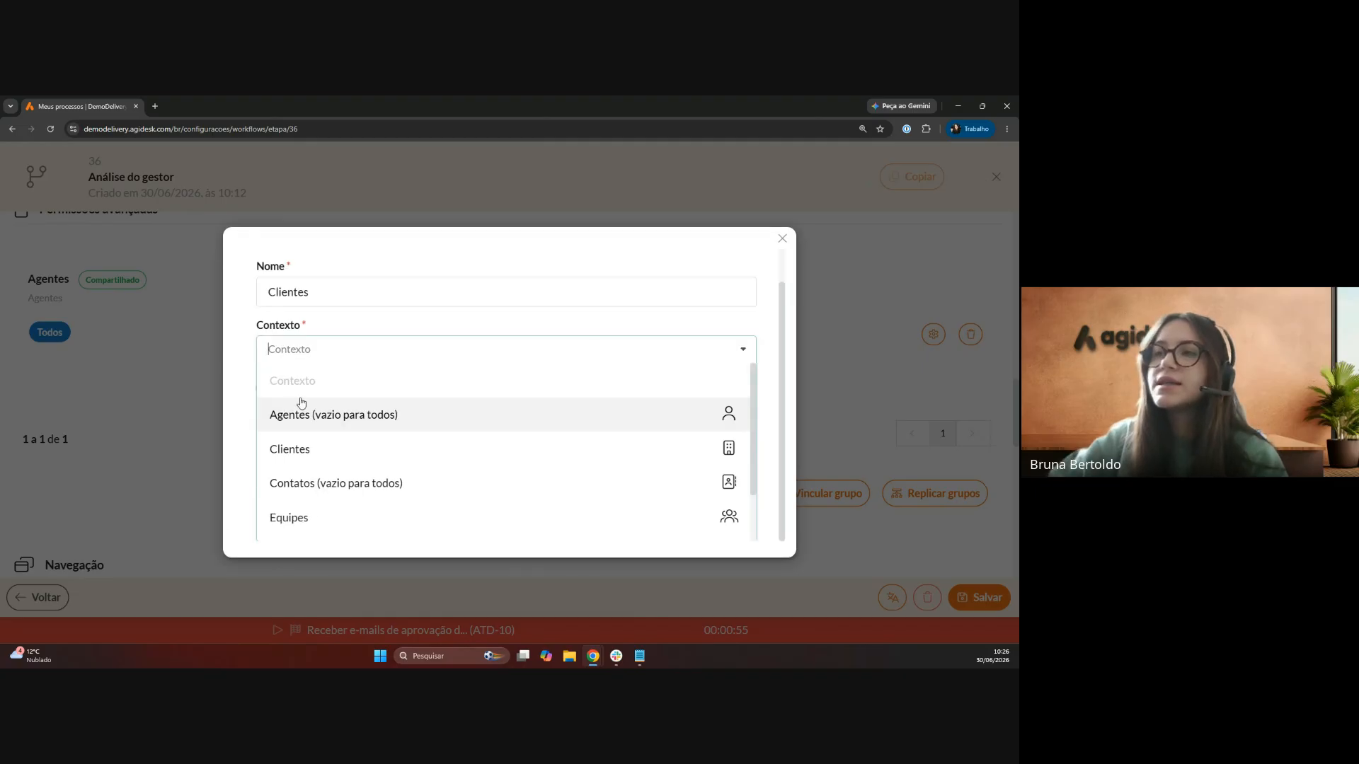
left_click(294, 482)
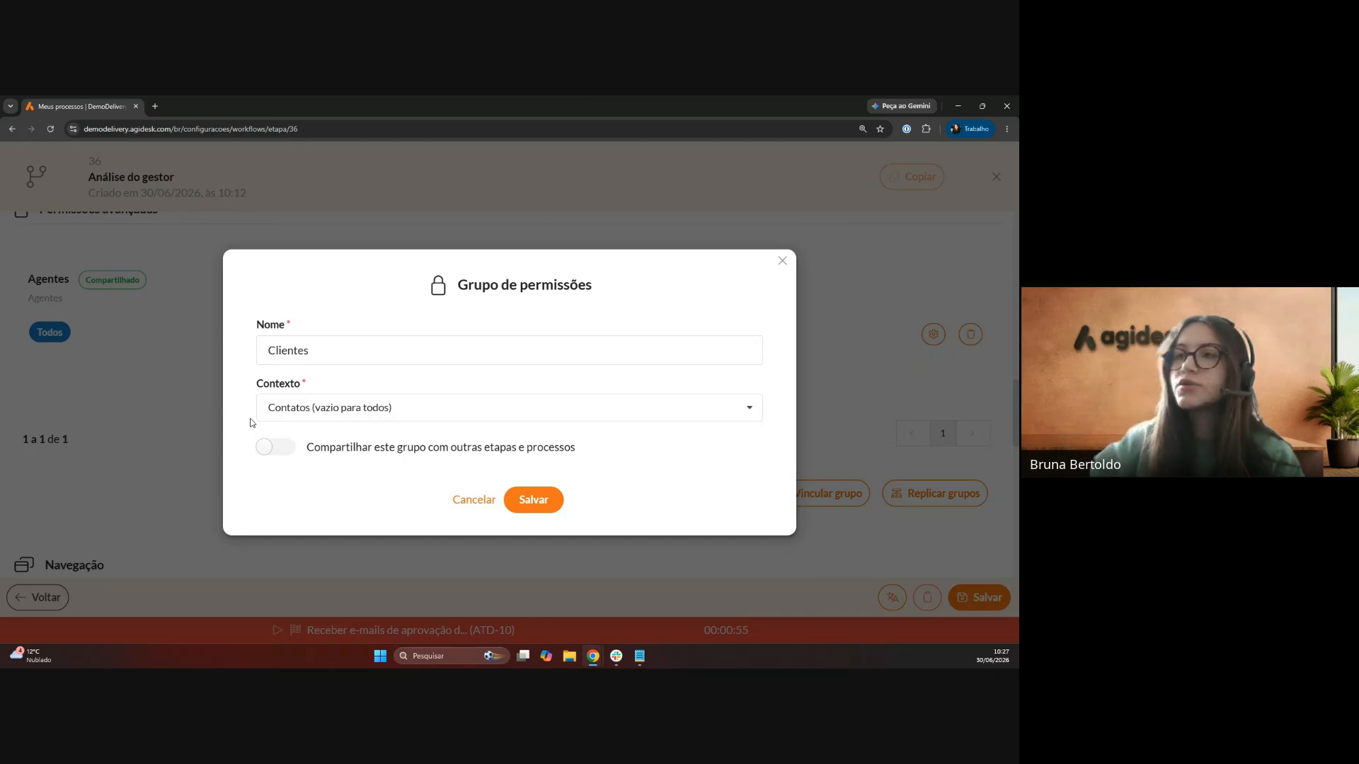
left_click(281, 453)
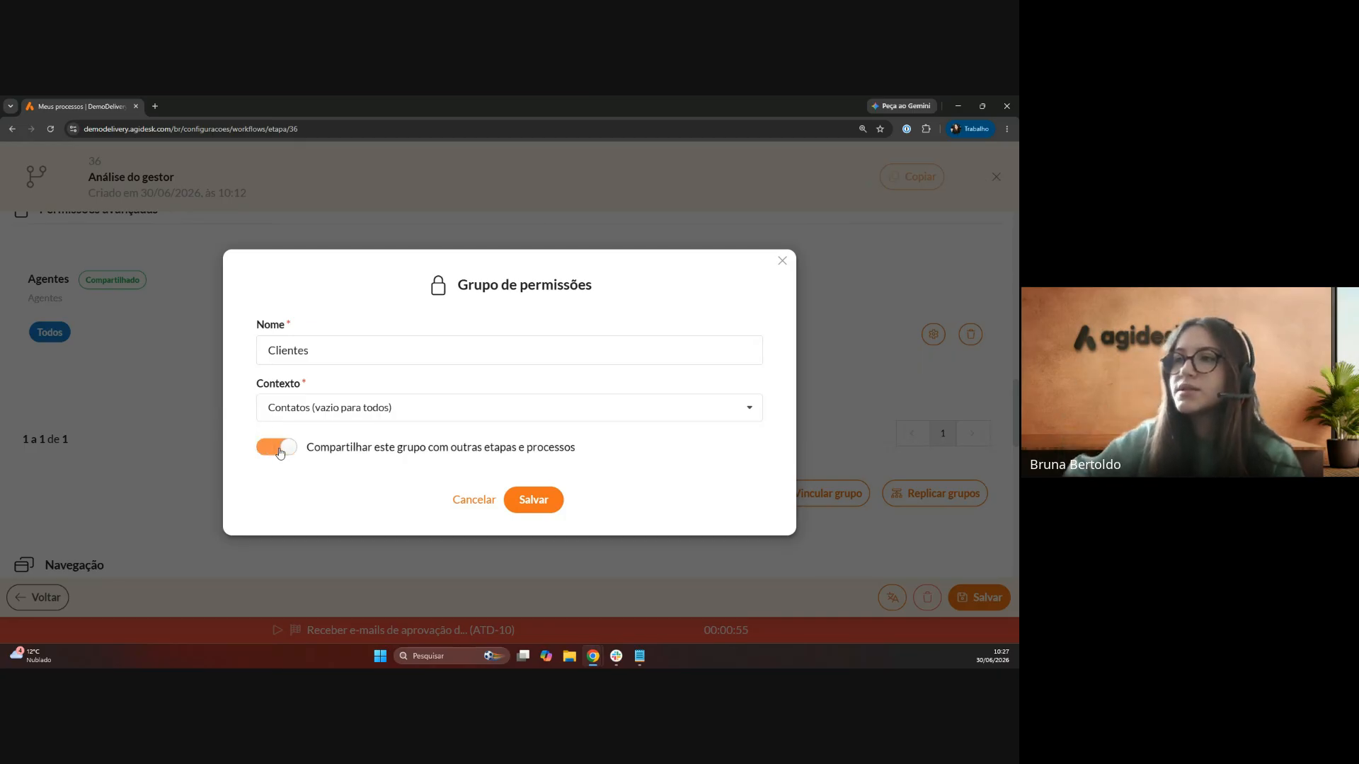
left_click(545, 499)
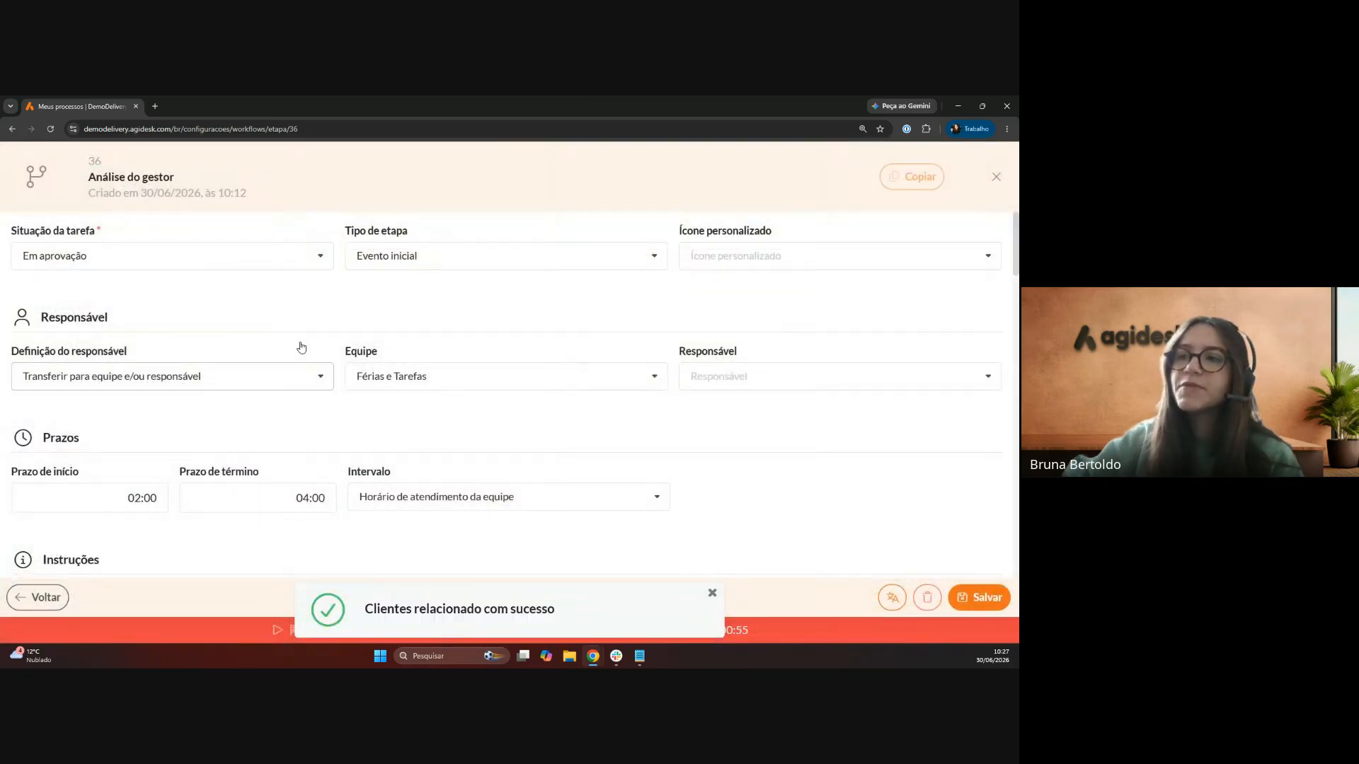
- Clear all stage and stage-action permissions of the Clientes group by unchecking Visualizar under both, and save the group
scroll(341, 340, "down", 7)
scroll(341, 340, "down", 10)
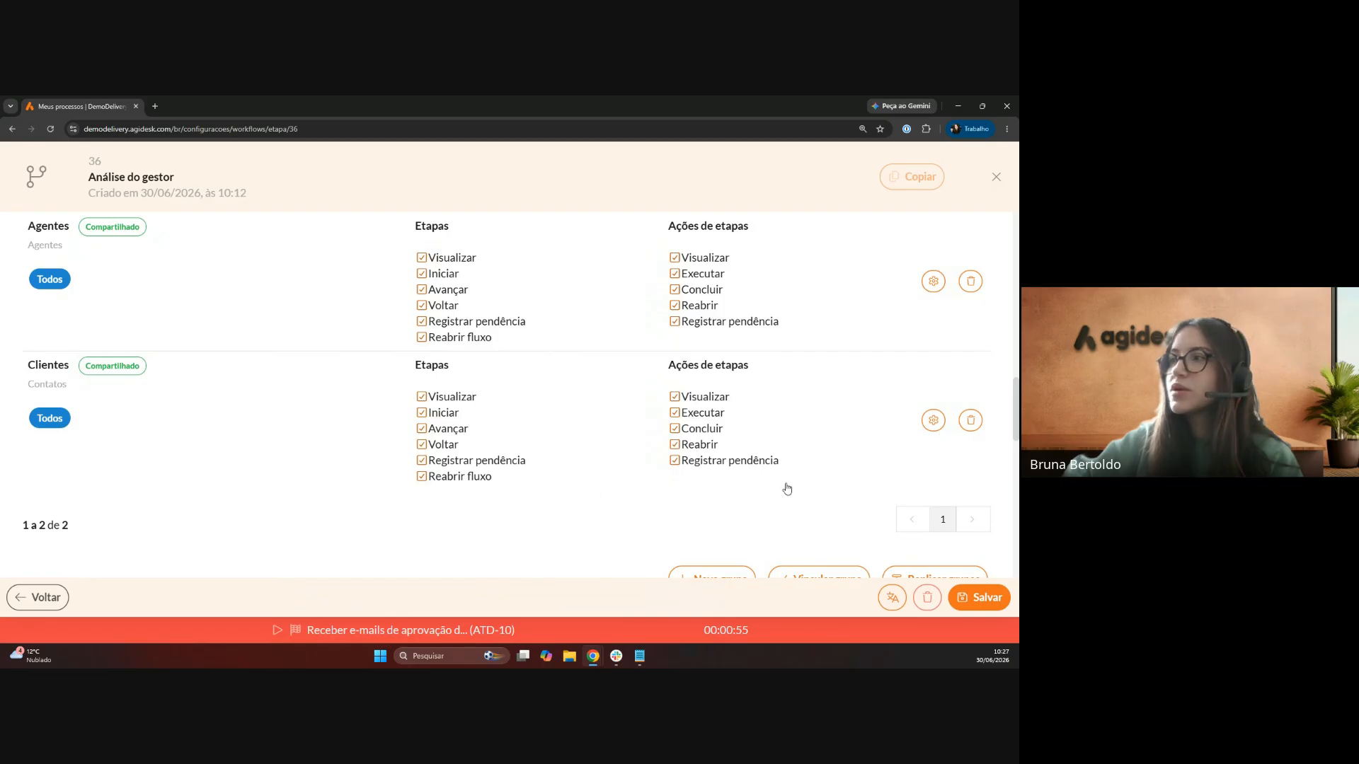
left_click(935, 422)
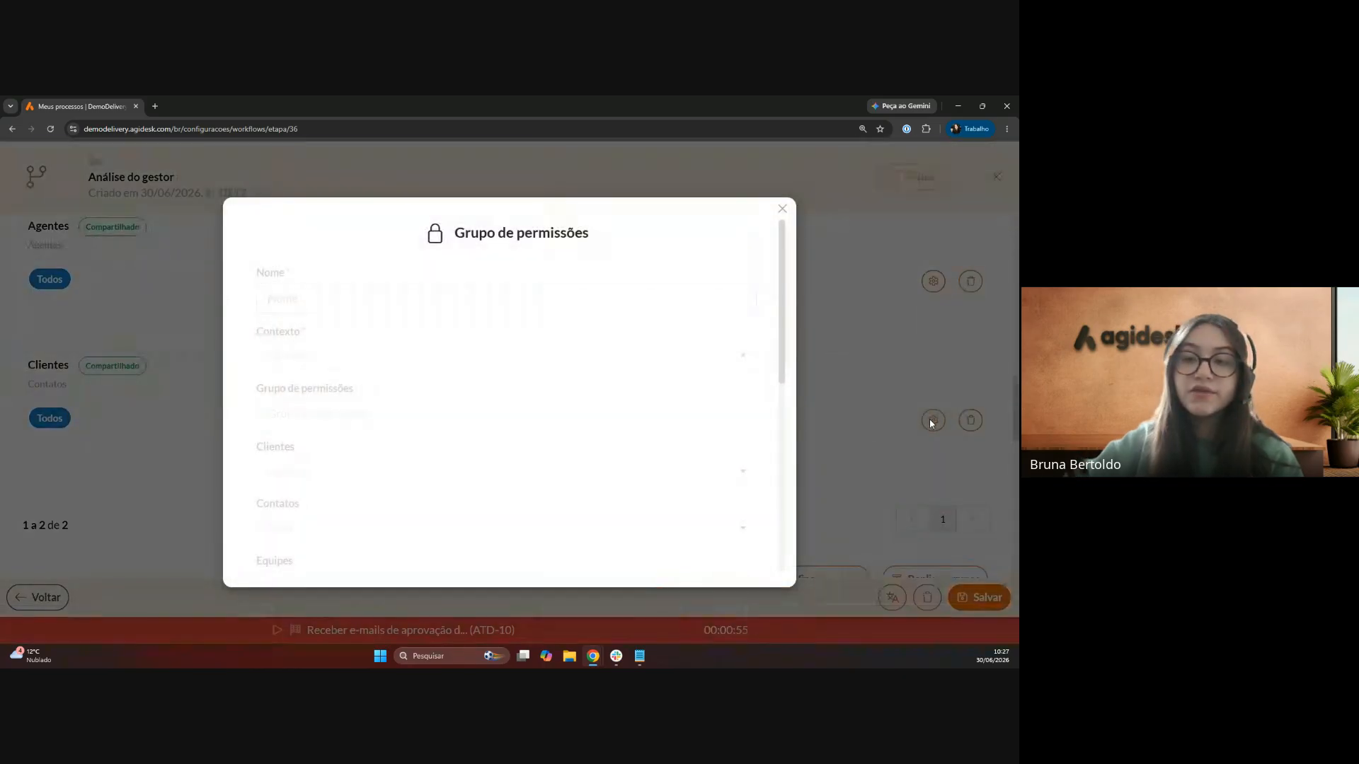
scroll(402, 321, "down", 3)
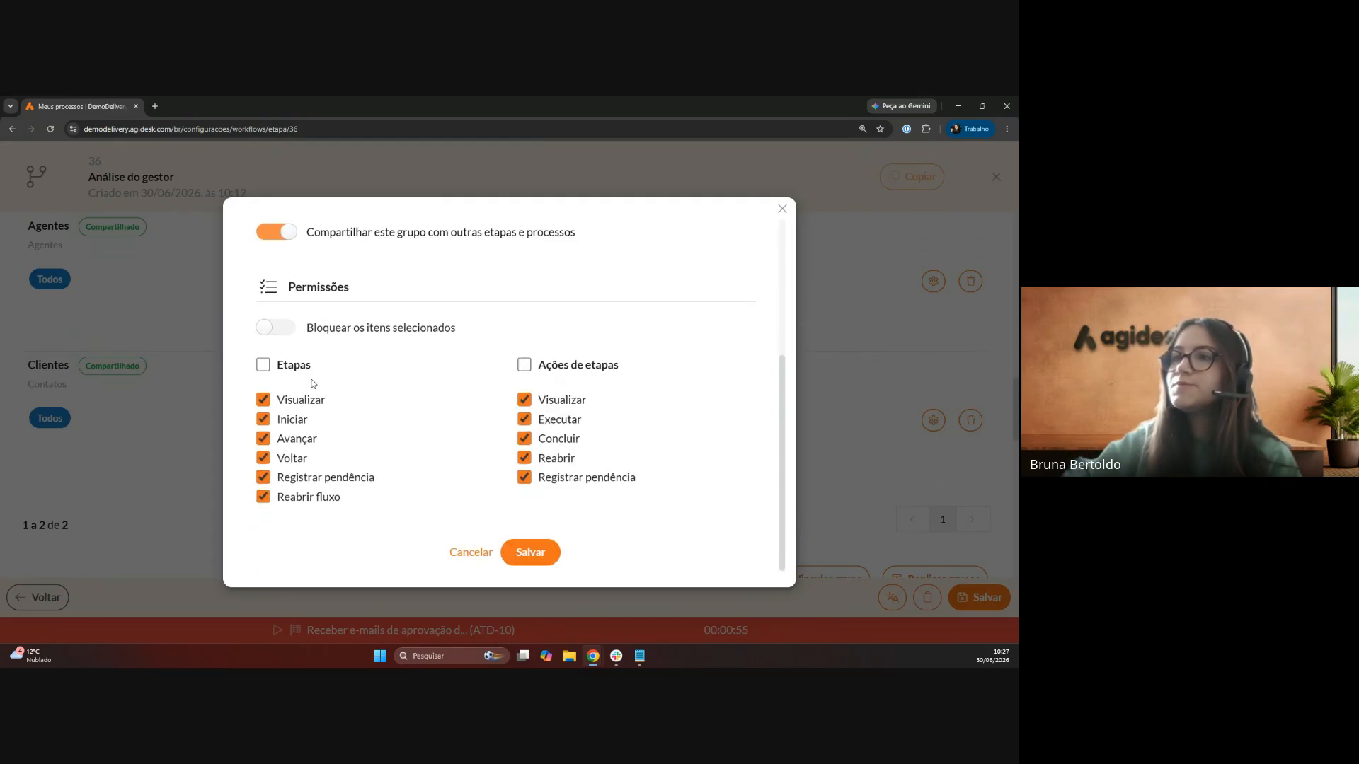
left_click(262, 400)
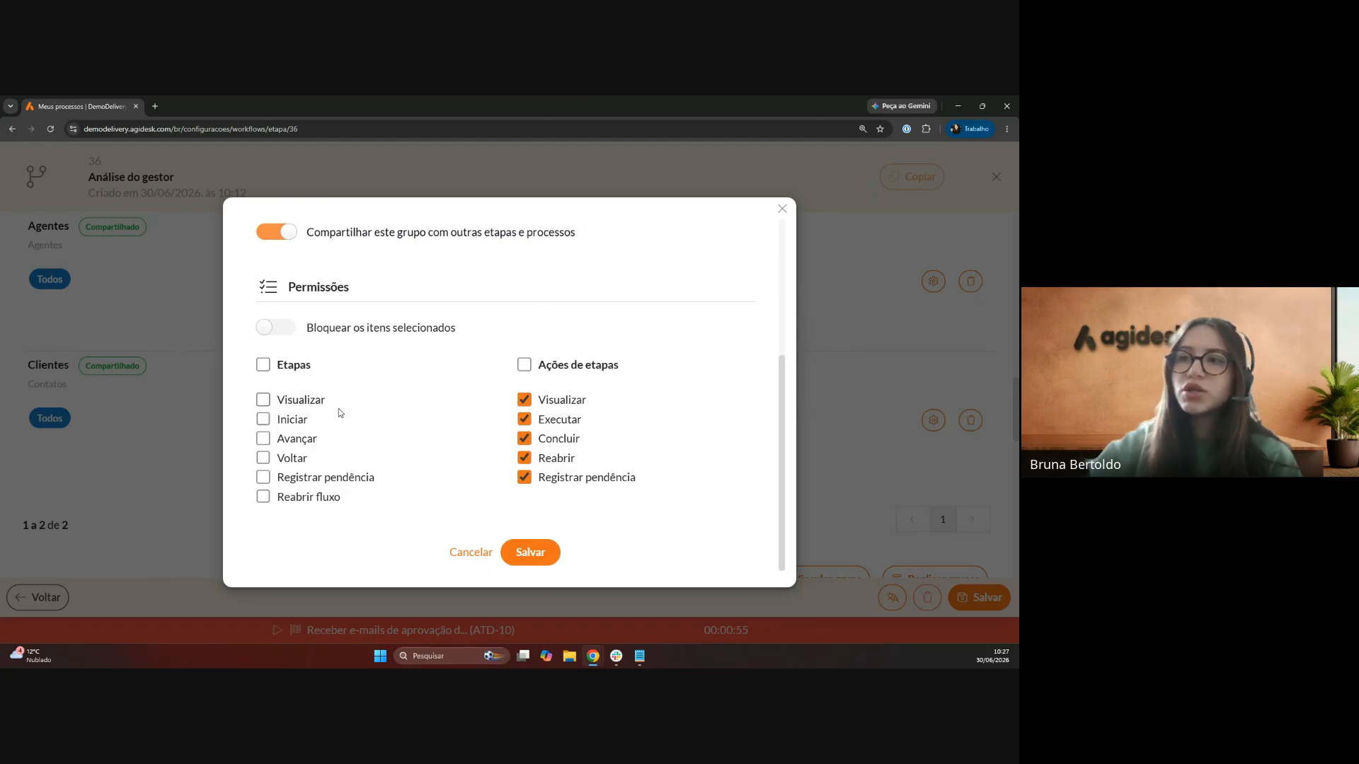
left_click(525, 399)
left_click(528, 553)
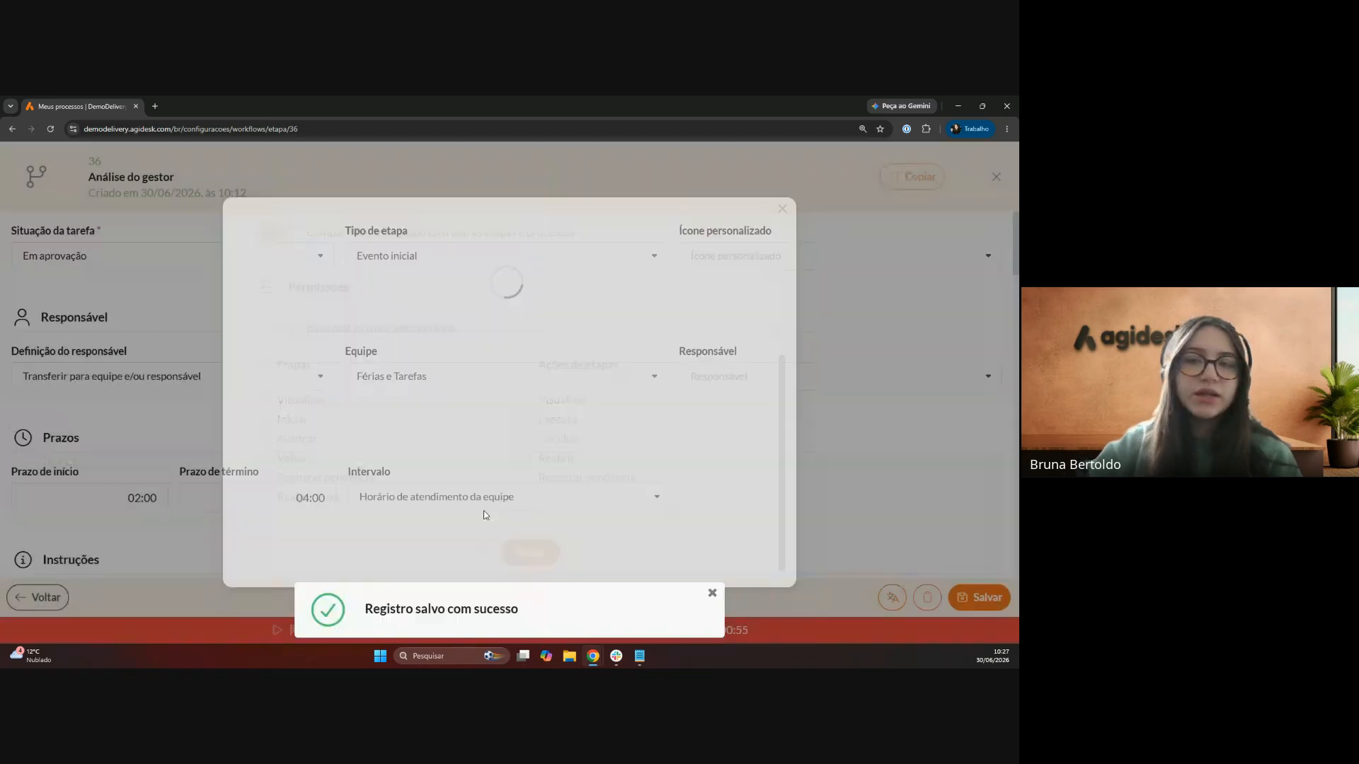
- Grant the Clientes group only the Visualizar permission under Etapas and Ações de etapas, and save the group
scroll(450, 386, "down", 3)
scroll(450, 386, "down", 10)
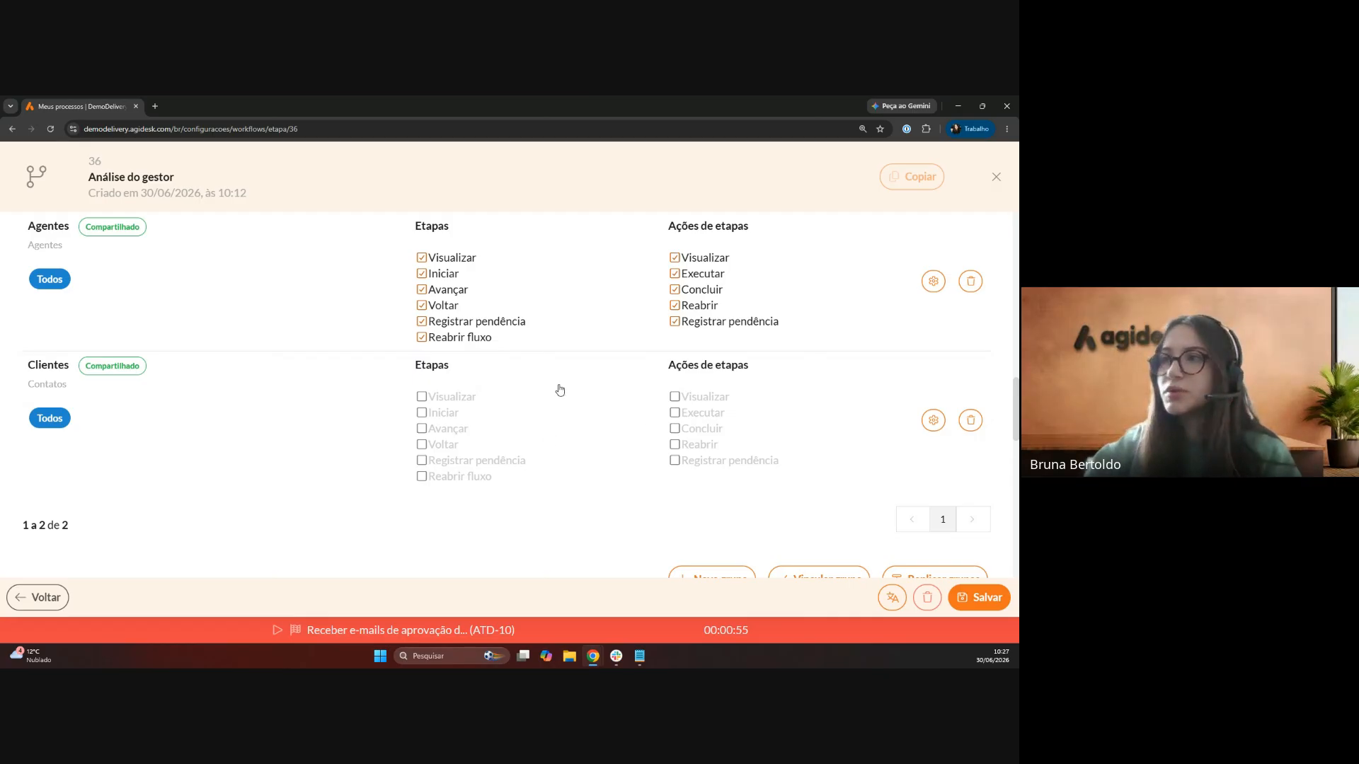
left_click(932, 421)
scroll(417, 368, "down", 3)
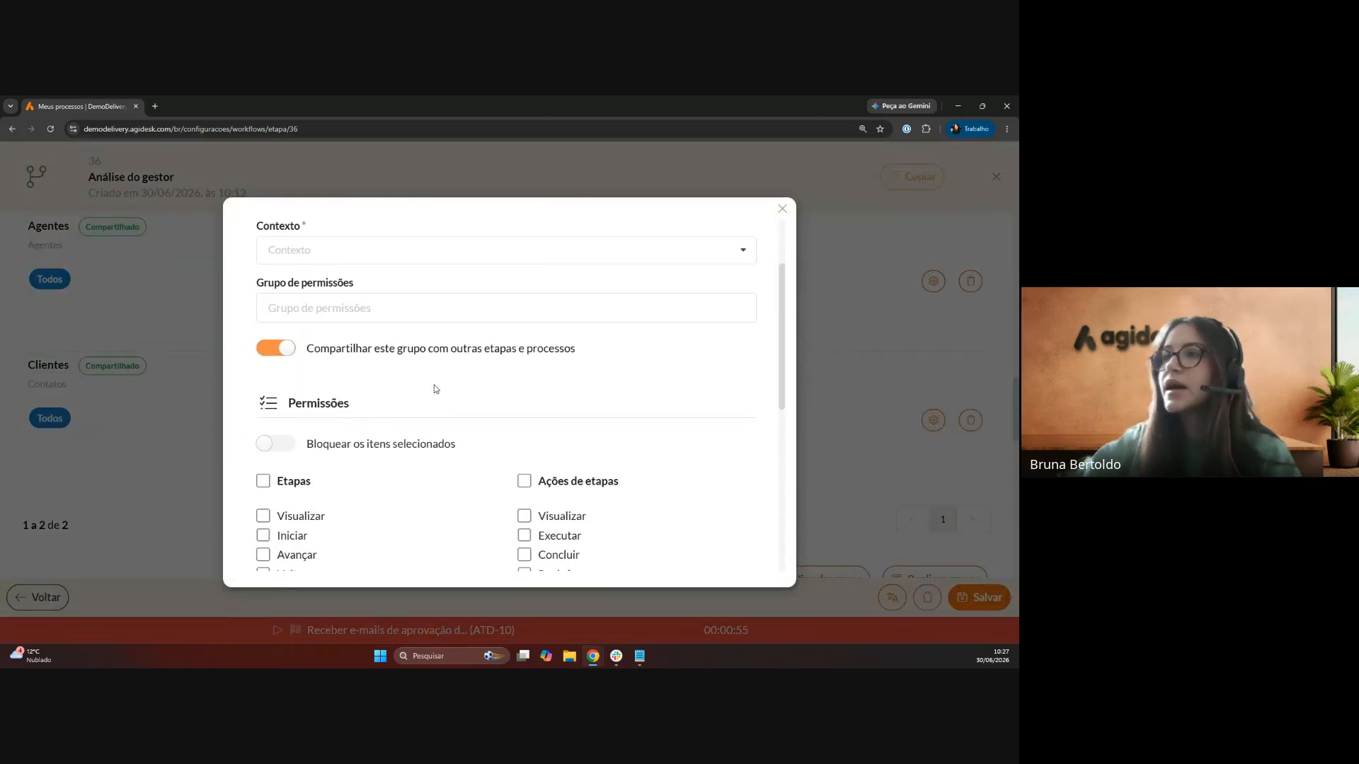
scroll(431, 389, "down", 2)
left_click(262, 408)
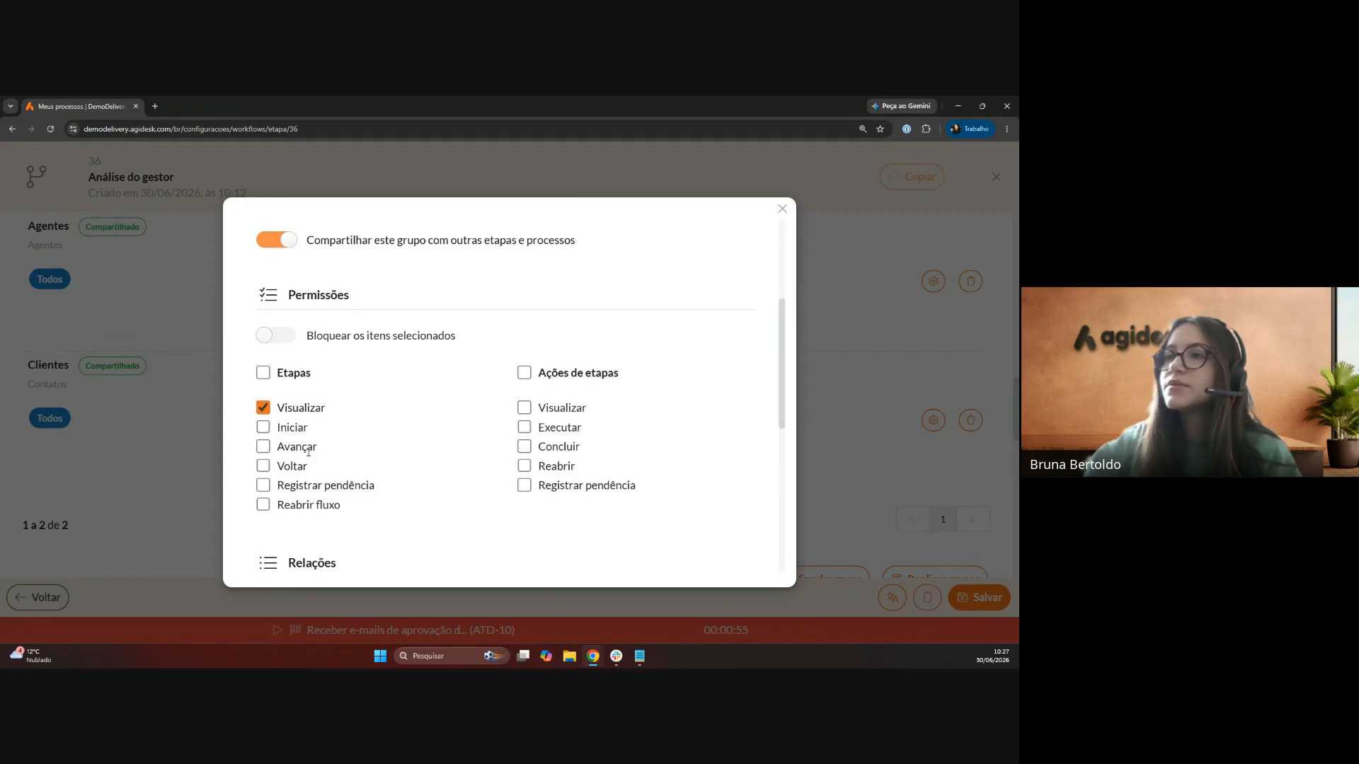
left_click(538, 408)
scroll(425, 427, "down", 3)
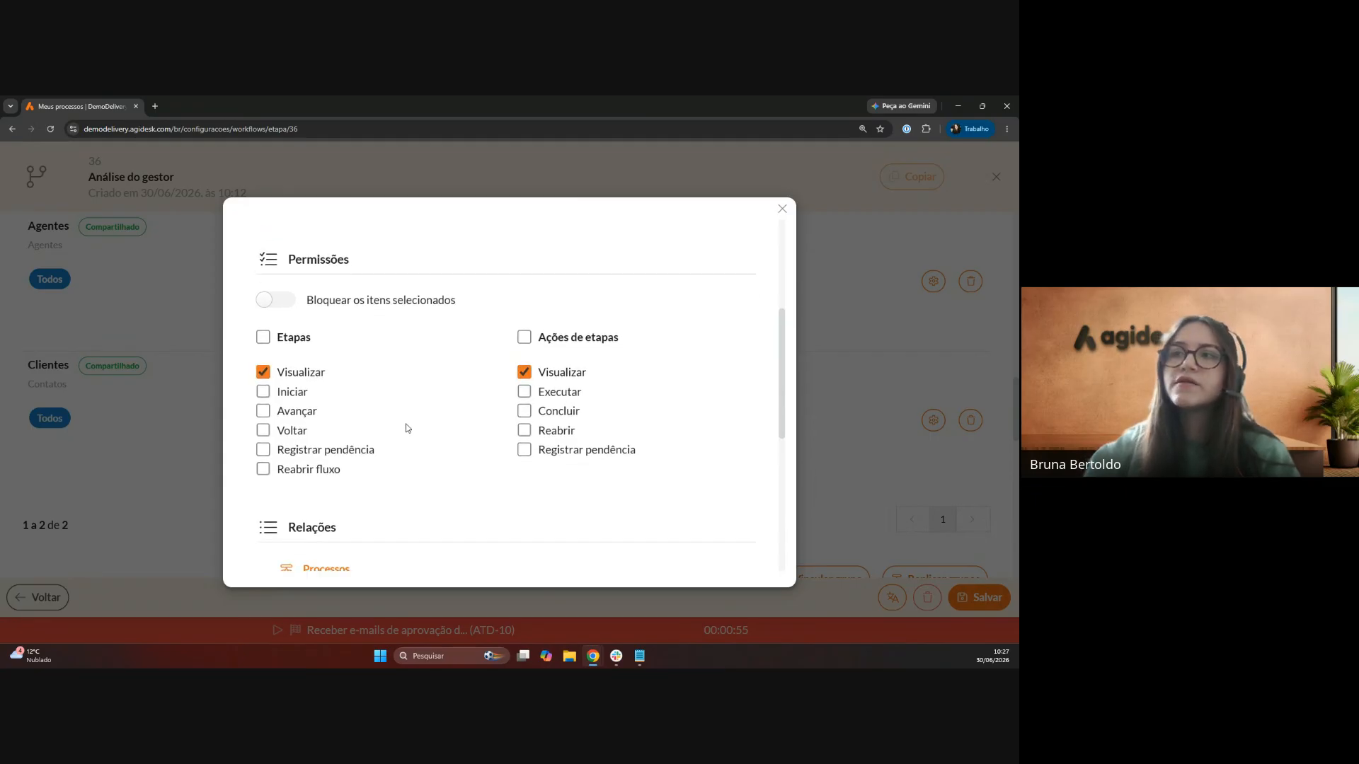
scroll(447, 428, "down", 5)
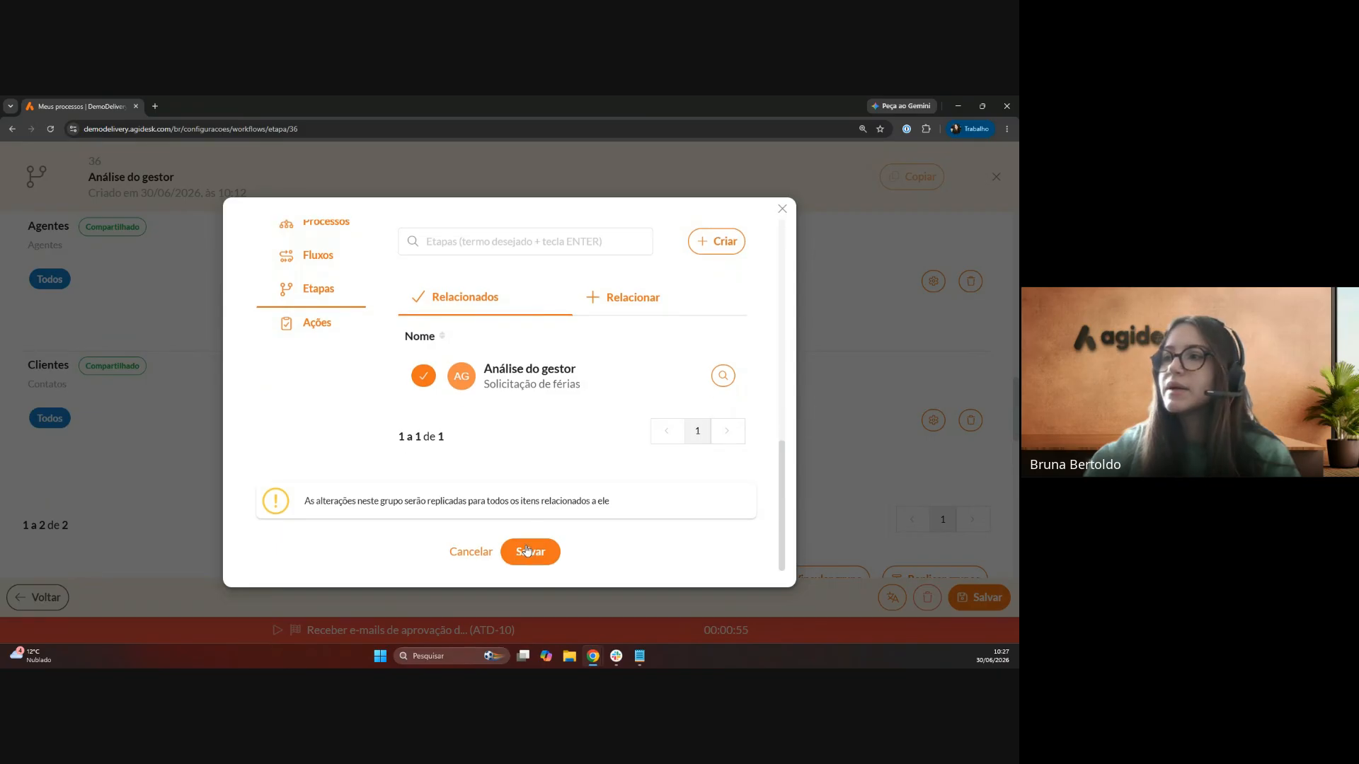
left_click(527, 550)
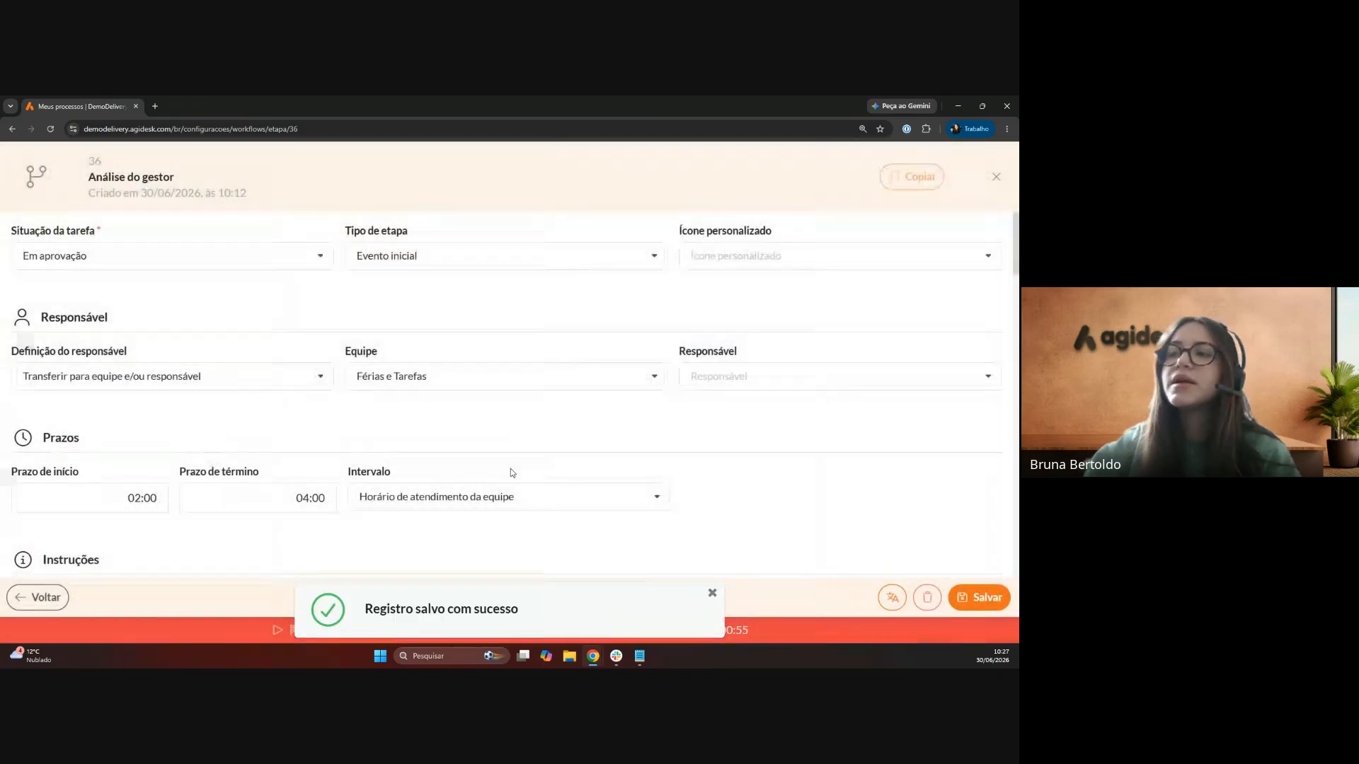
- Review the stage's advanced permission groups and its navigation, actions and requirements, and automation rules sections
scroll(354, 385, "down", 15)
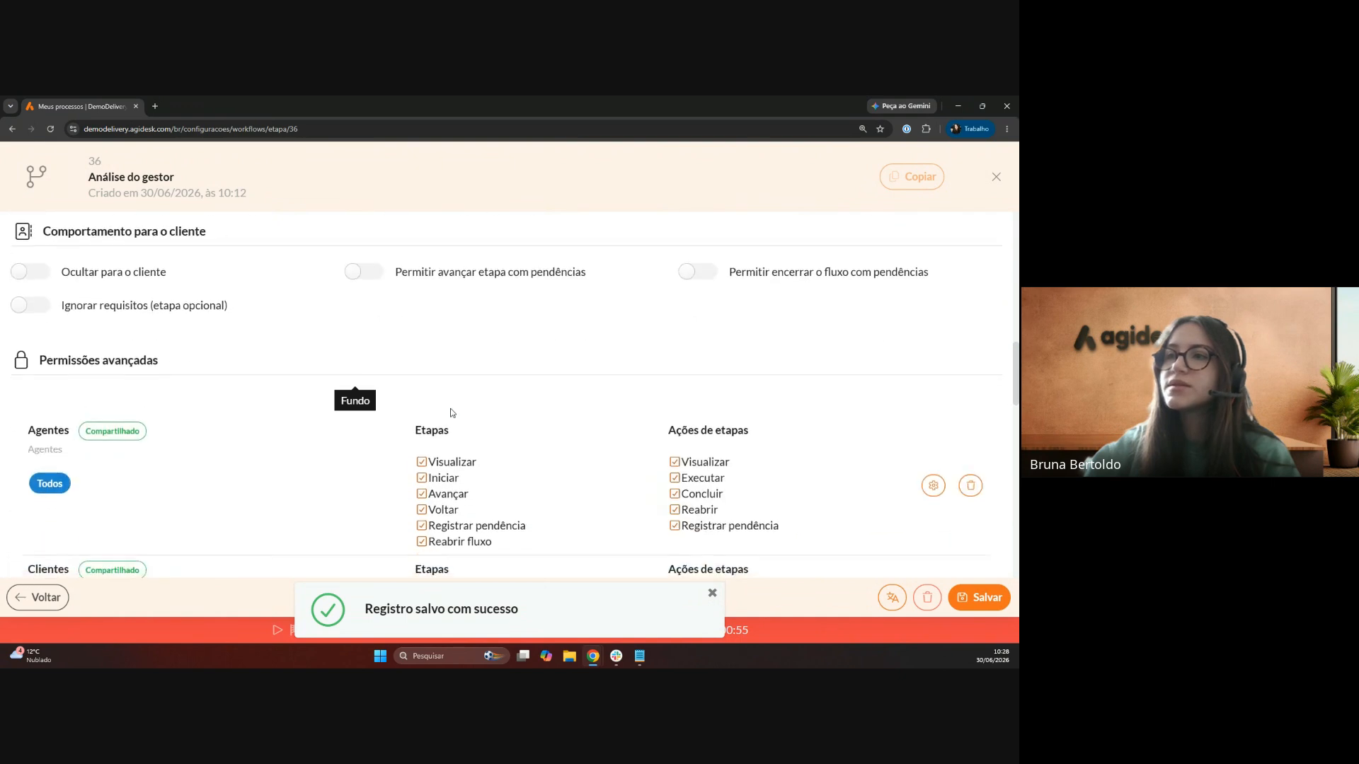
scroll(451, 413, "down", 1)
scroll(510, 479, "up", 1)
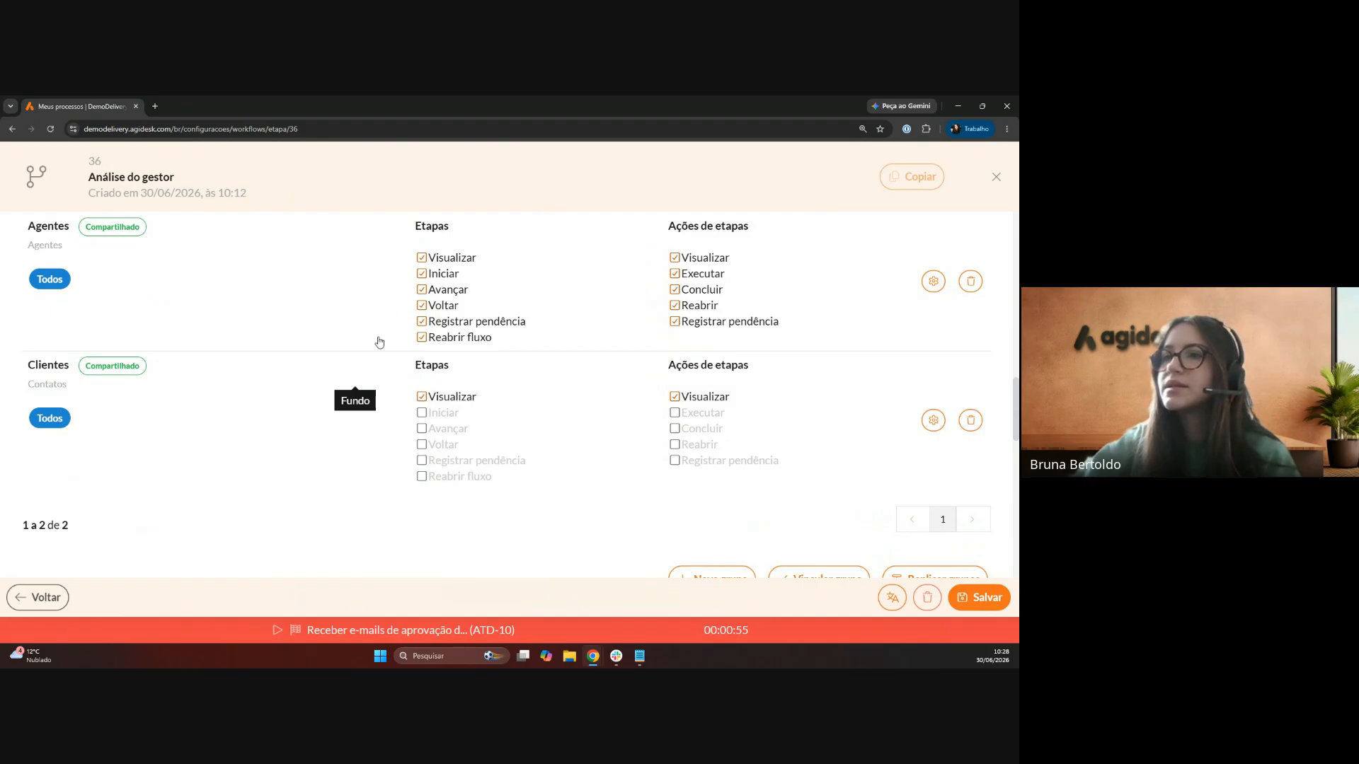
scroll(377, 364, "down", 2)
scroll(389, 389, "down", 3)
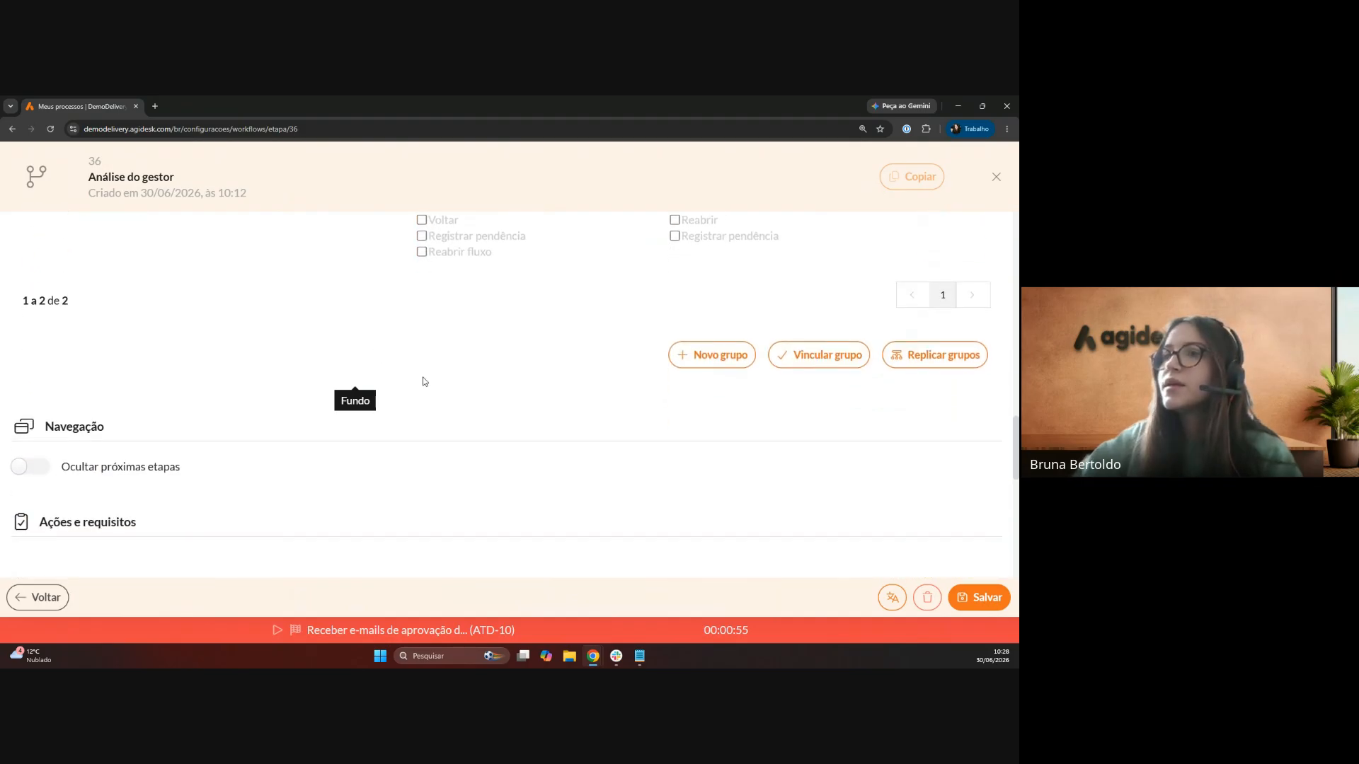
scroll(425, 381, "down", 1)
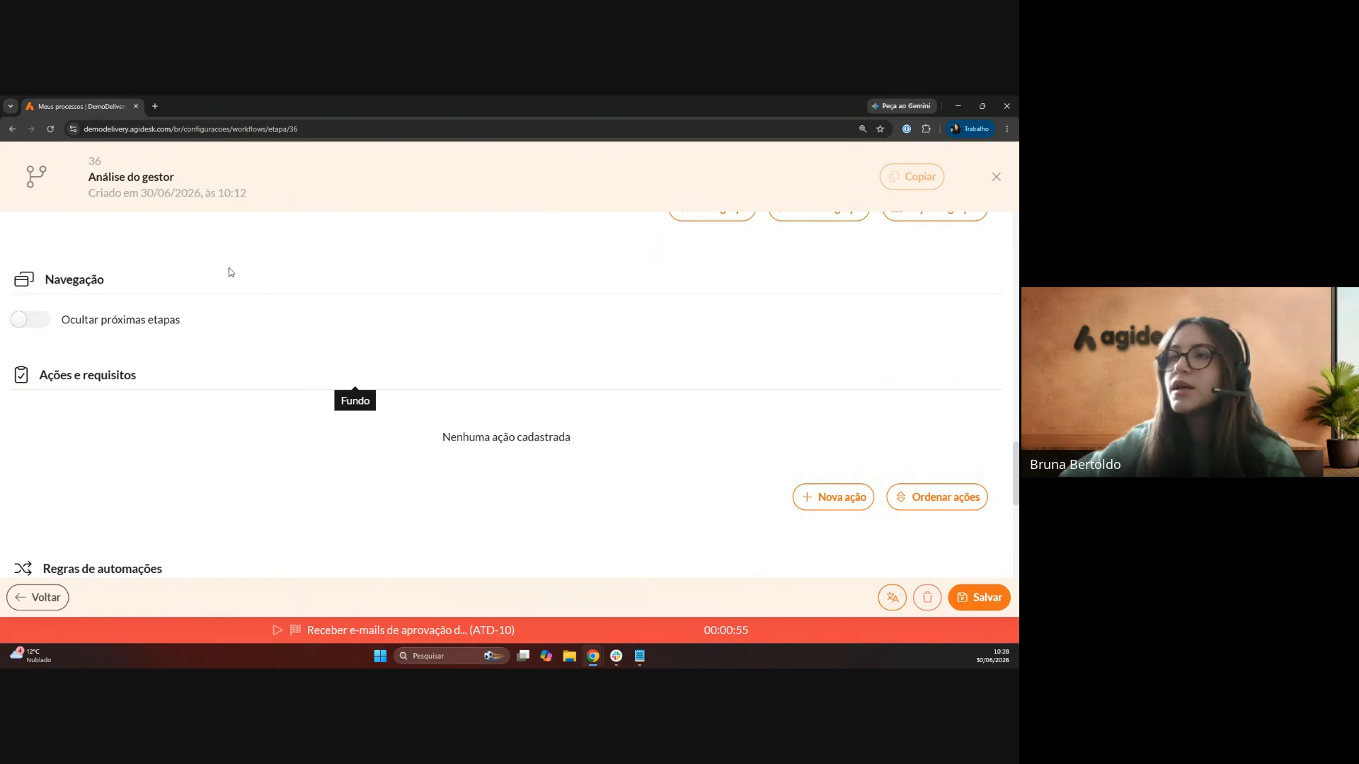
scroll(228, 272, "down", 3)
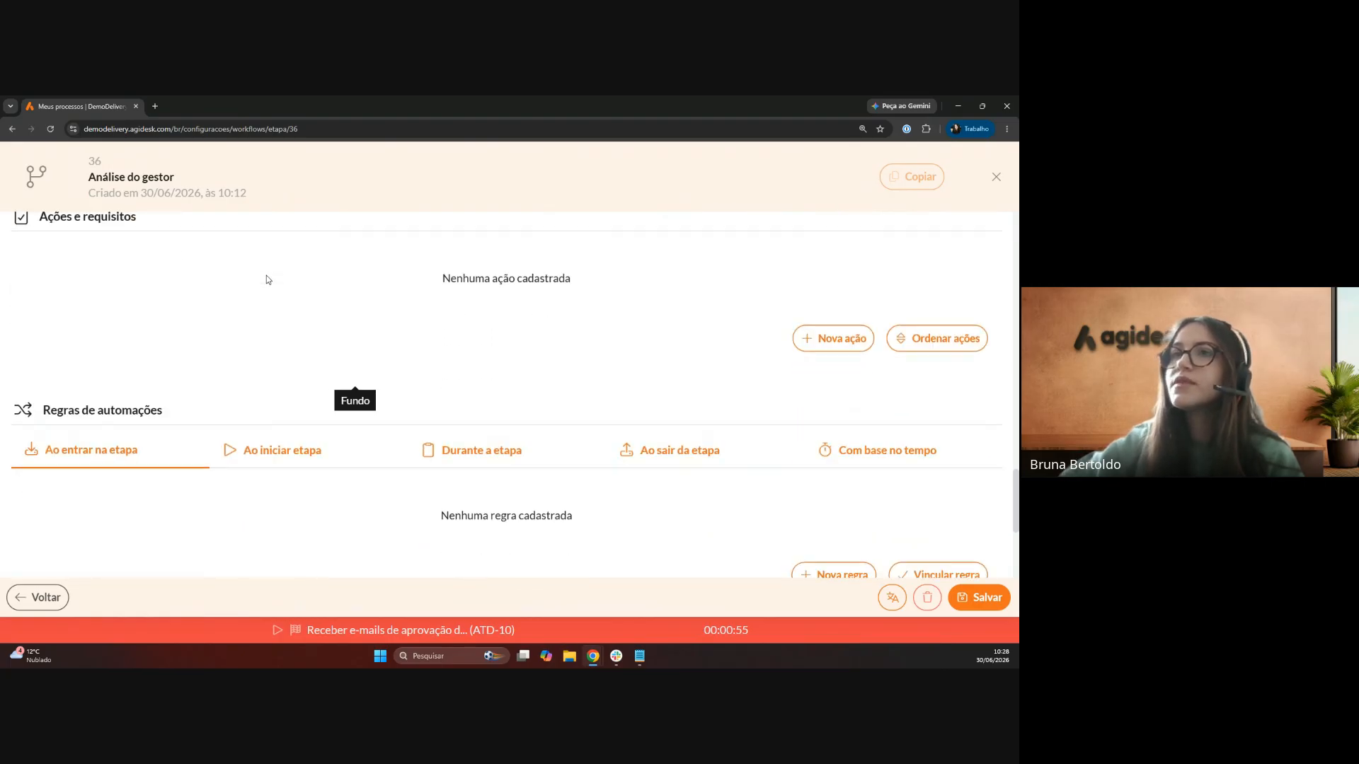
scroll(266, 279, "up", 1)
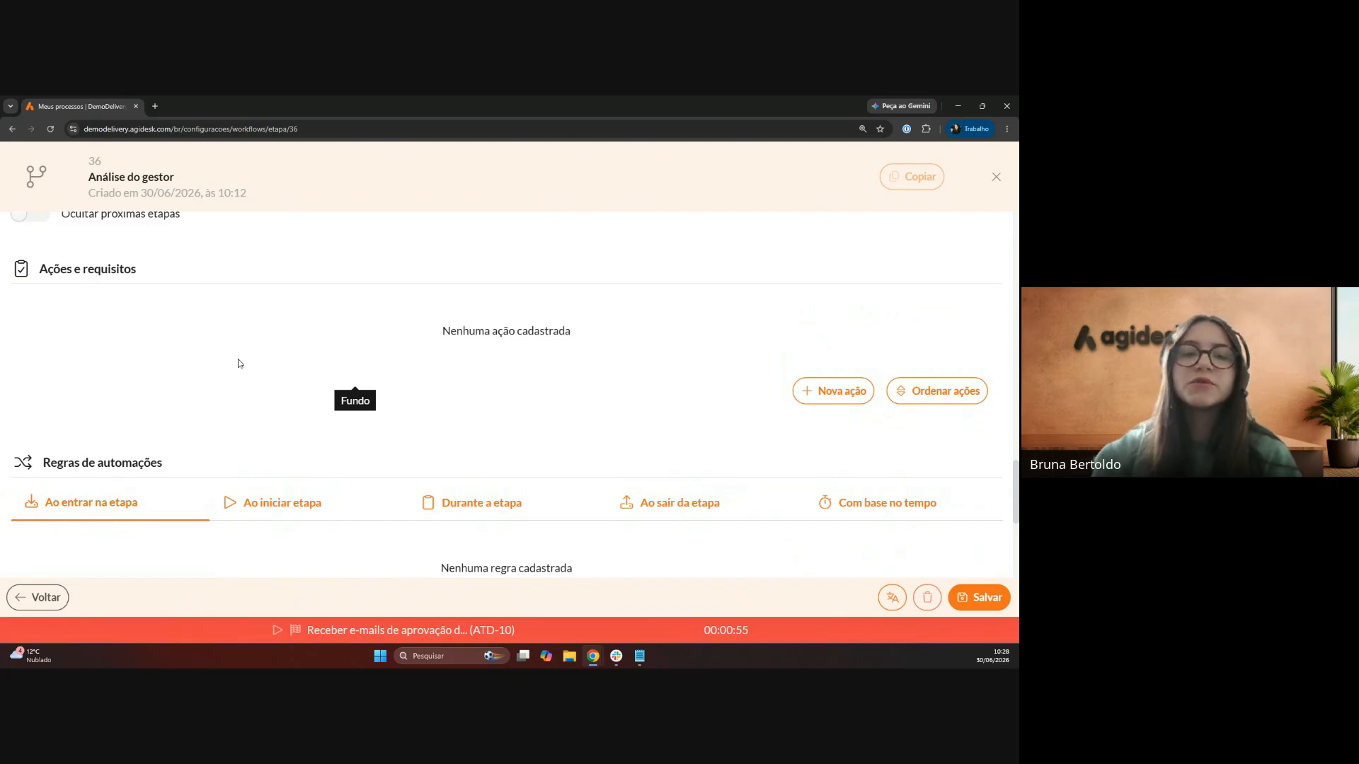
- Start a new Preencher formulário action for the stage, using the form RH > Solicitação de férias > Informações do gestor
left_click(818, 392)
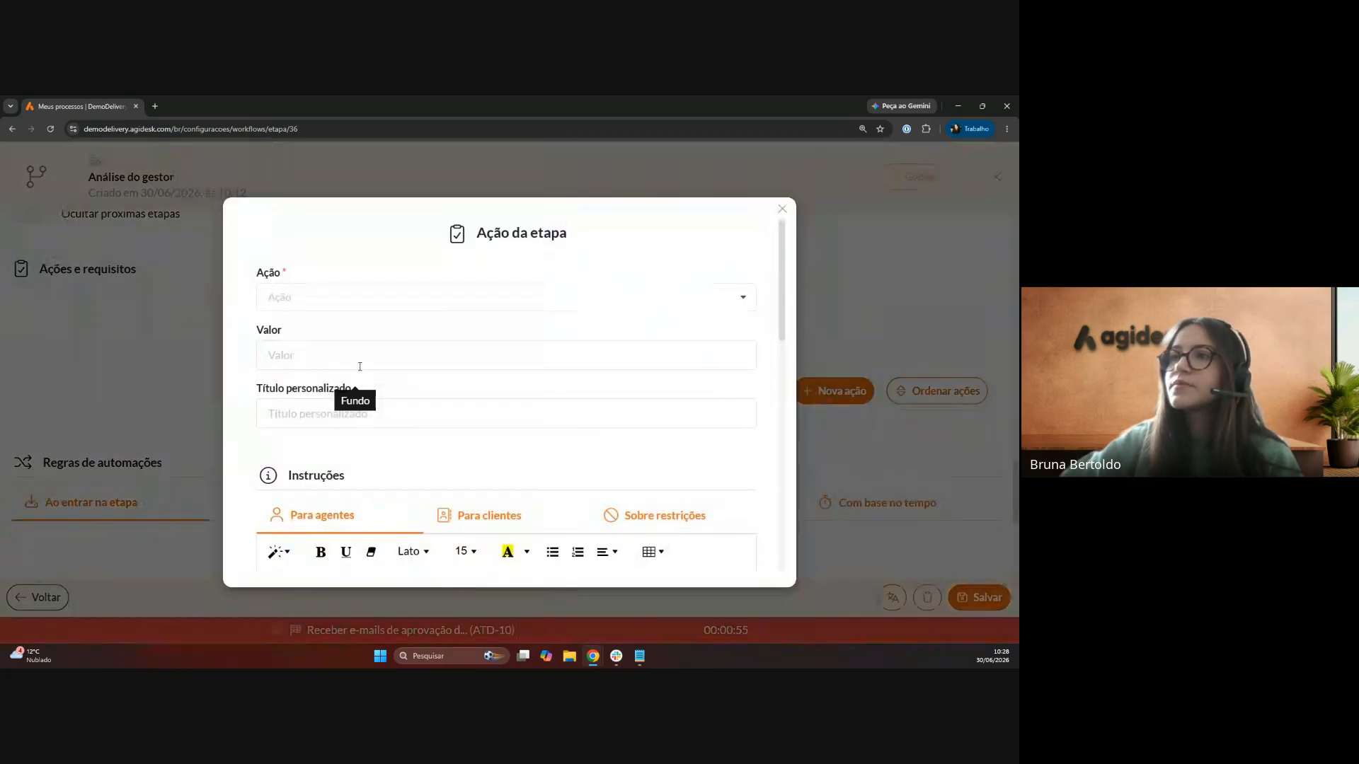
left_click(330, 296)
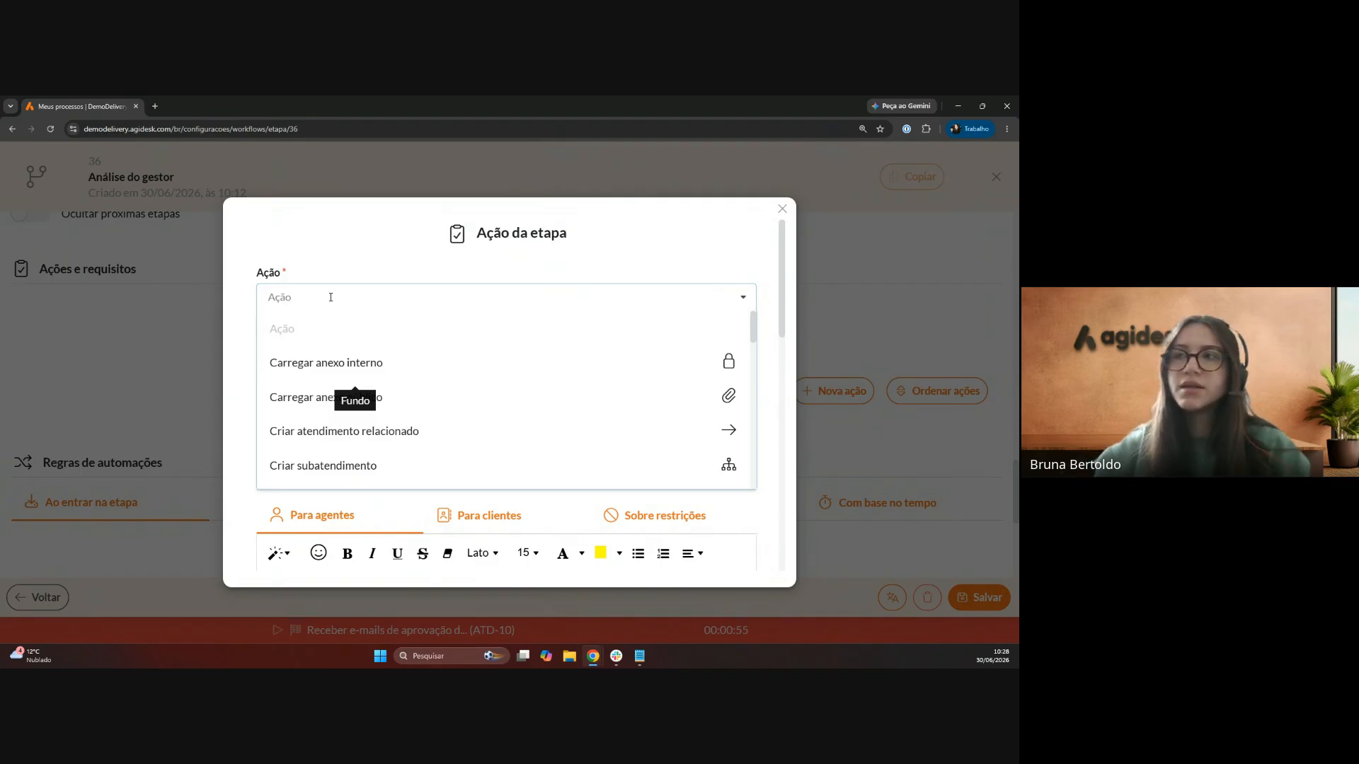
type("pree")
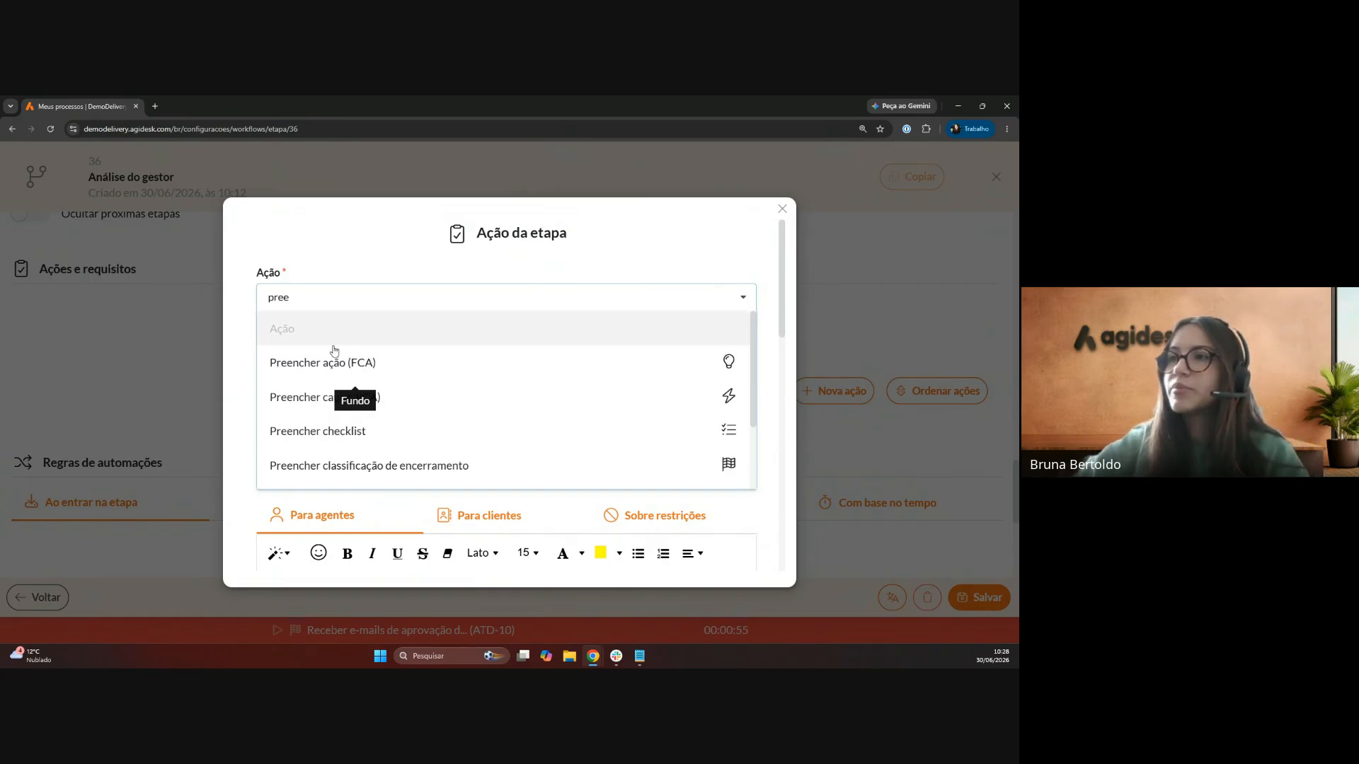
scroll(348, 332, "down", 3)
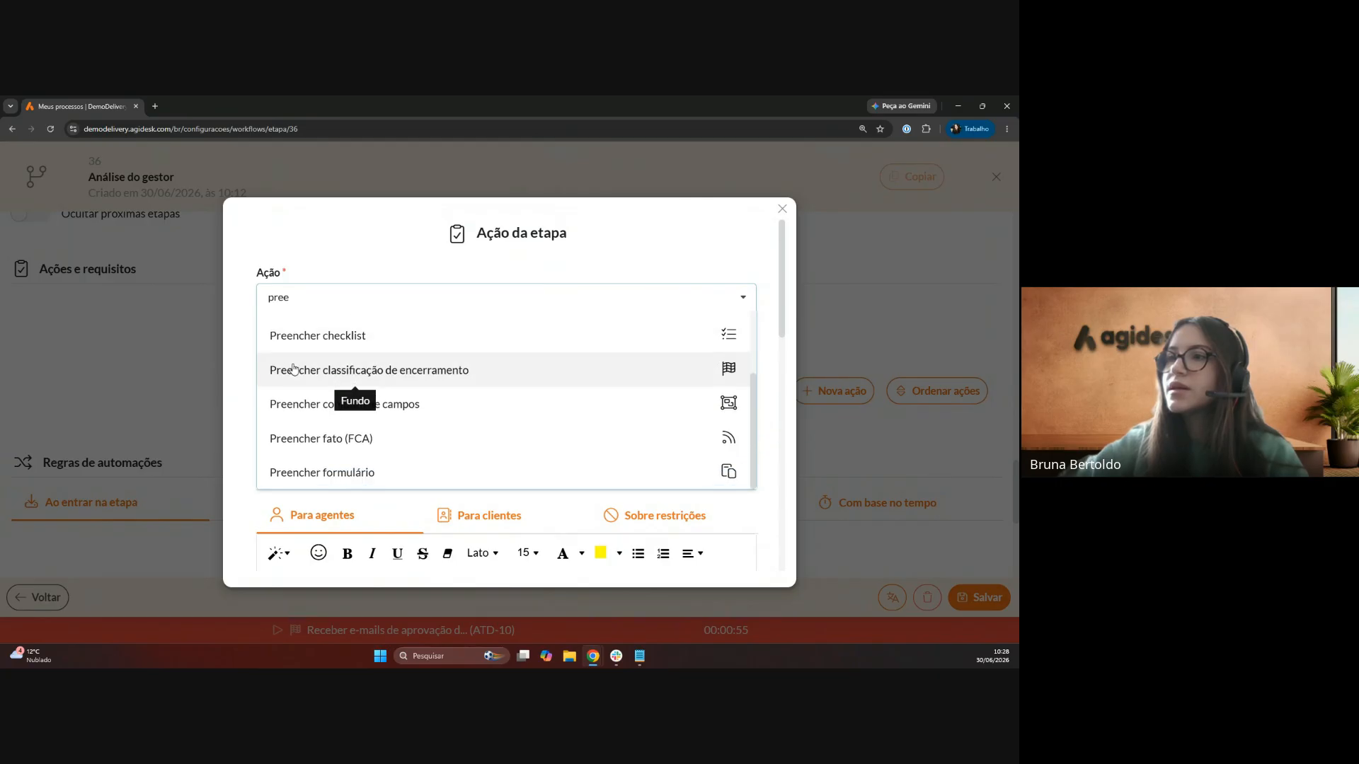
left_click(322, 473)
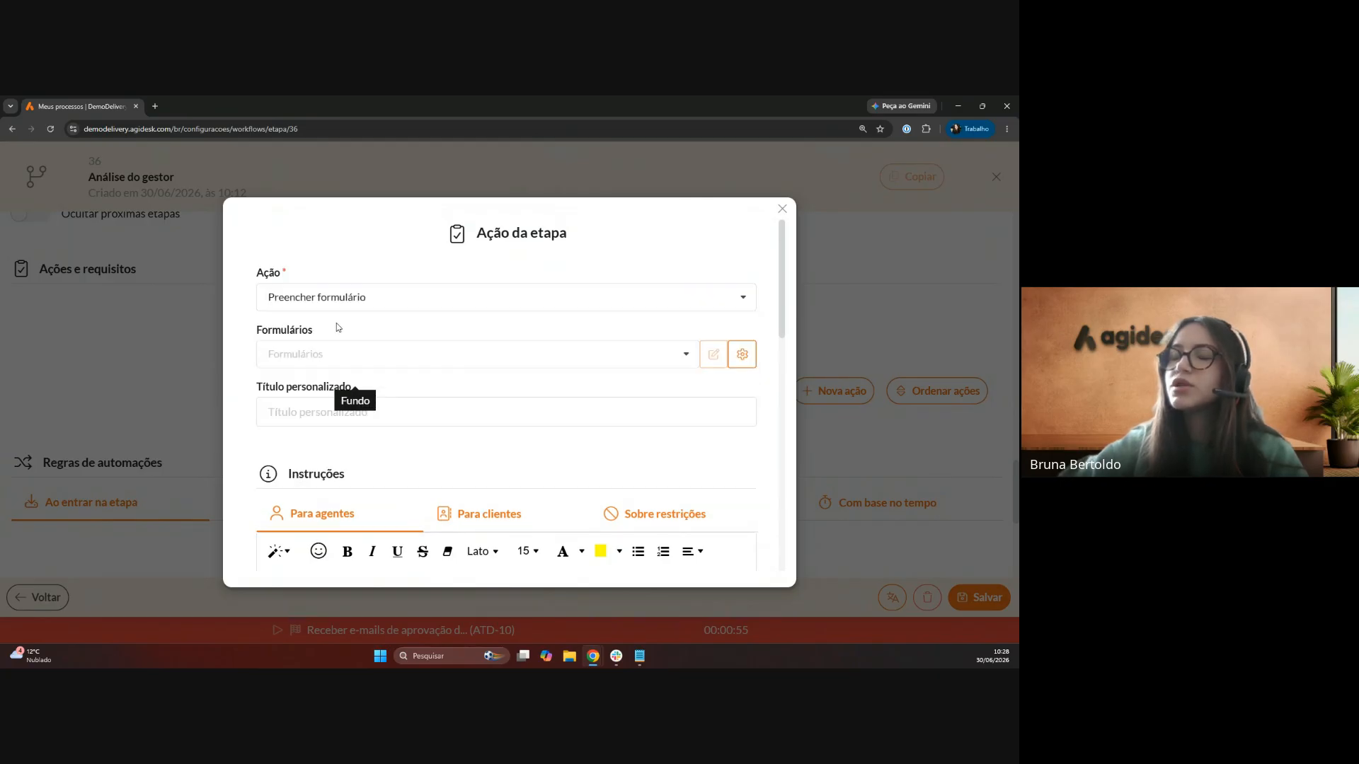
scroll(406, 354, "down", 1)
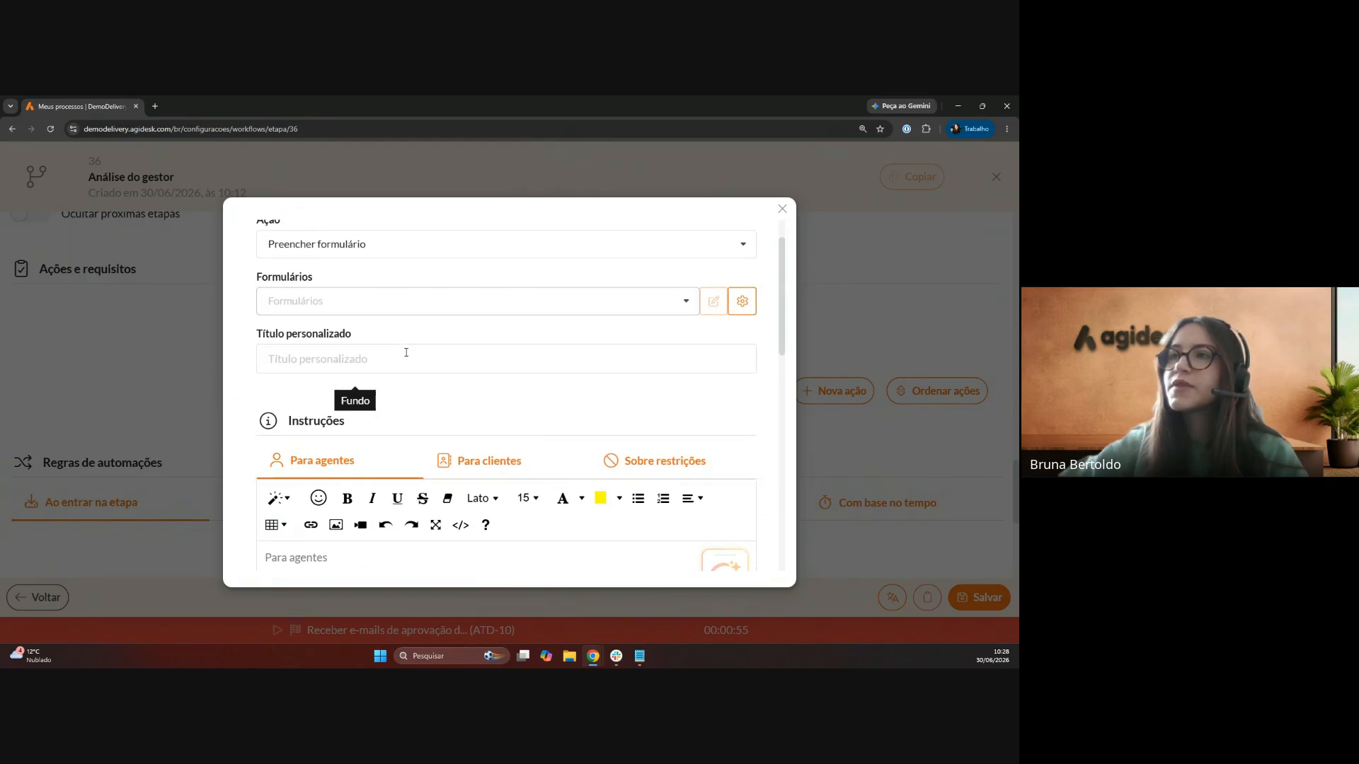
left_click(321, 300)
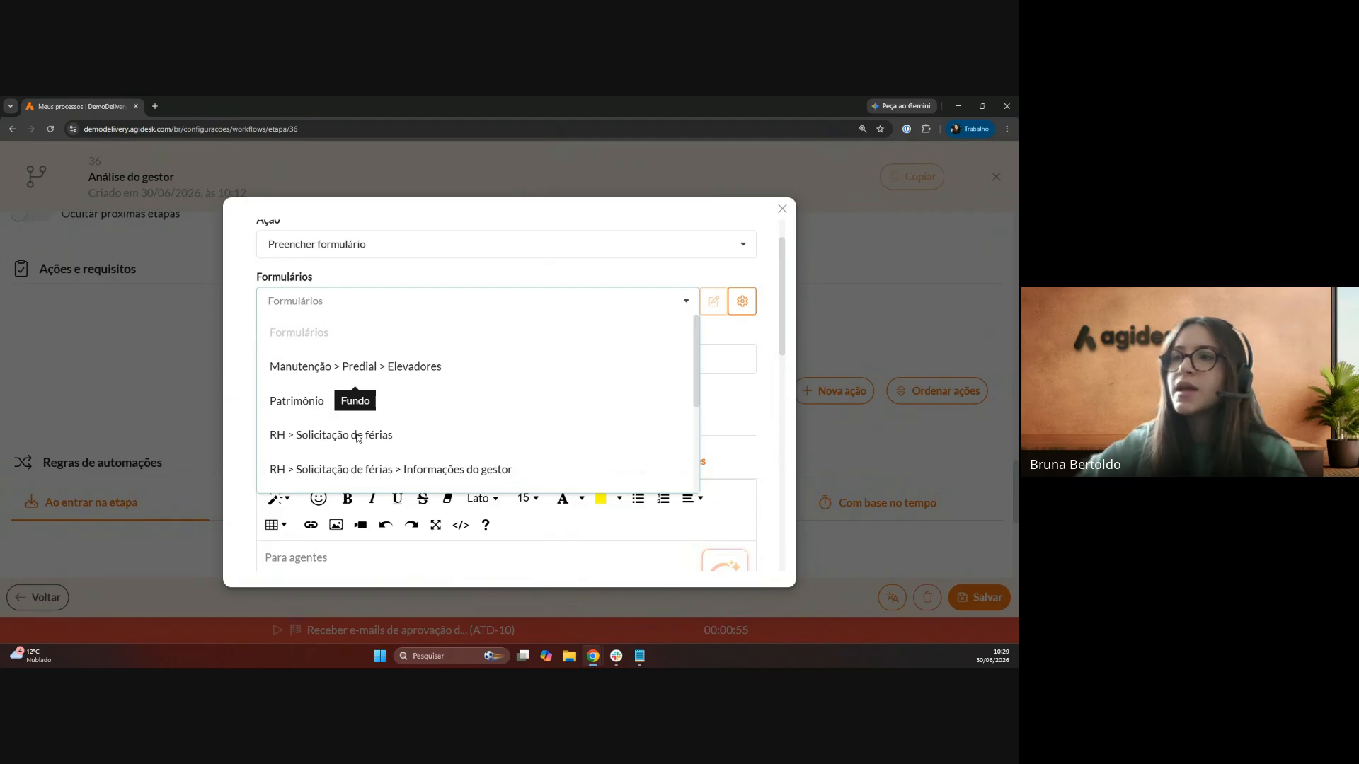
left_click(328, 470)
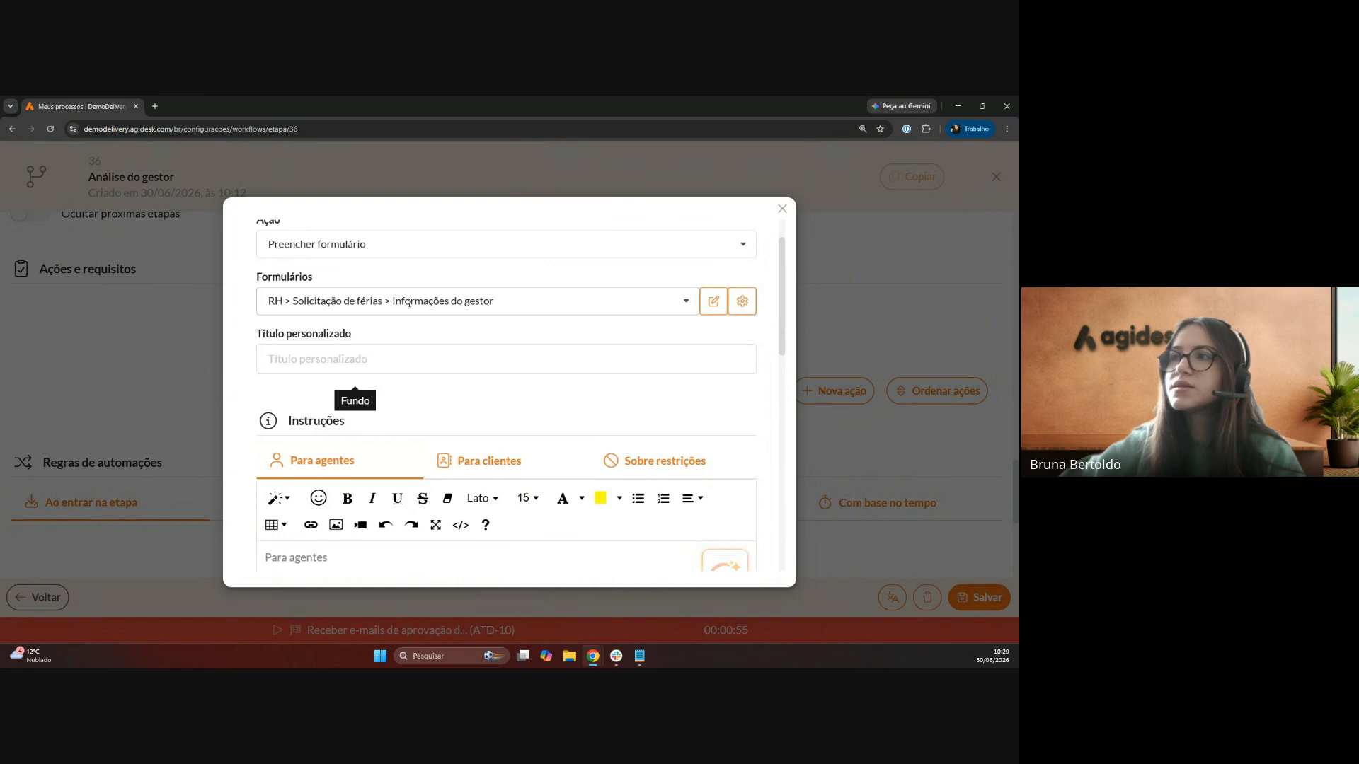
scroll(375, 327, "down", 1)
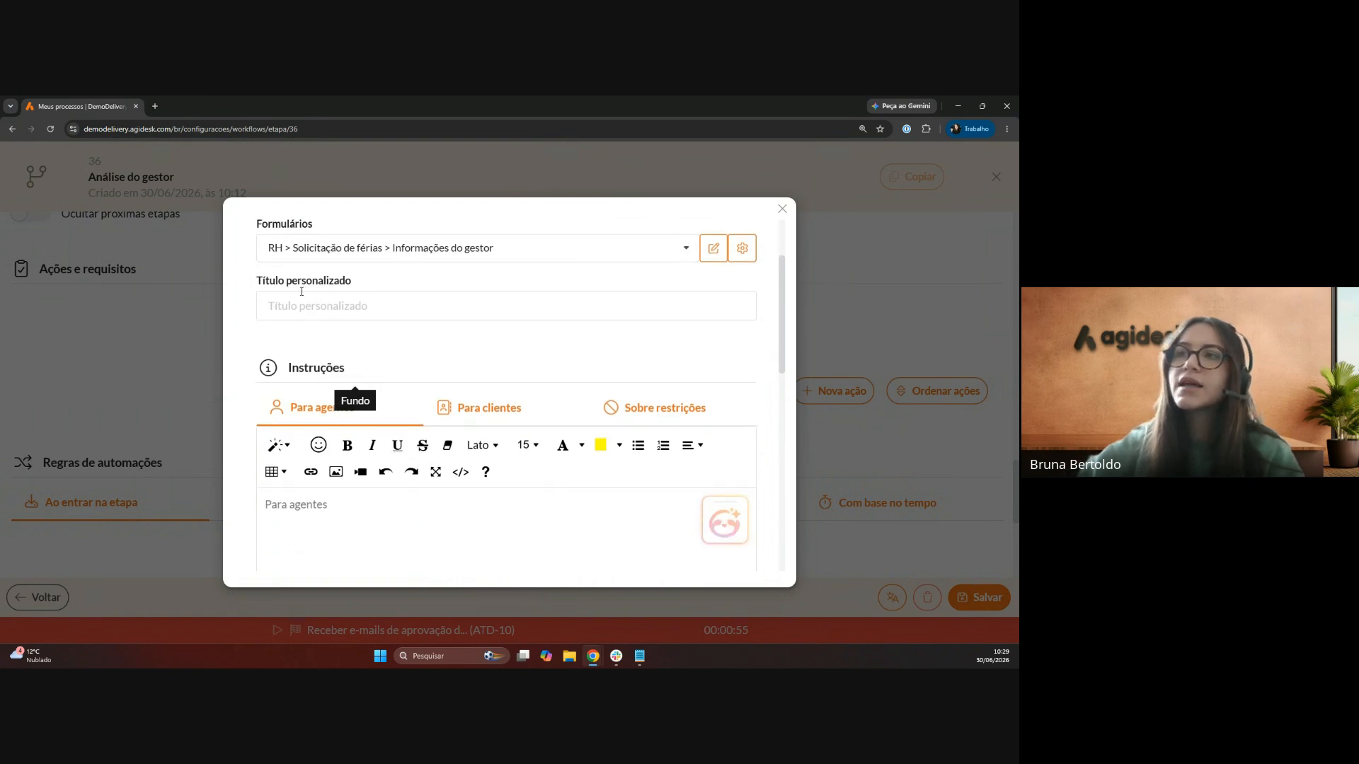
- Give the Preencher formulário action the custom title "Verificar demanda", check its instruction and behaviour options, and save it
left_click(353, 308)
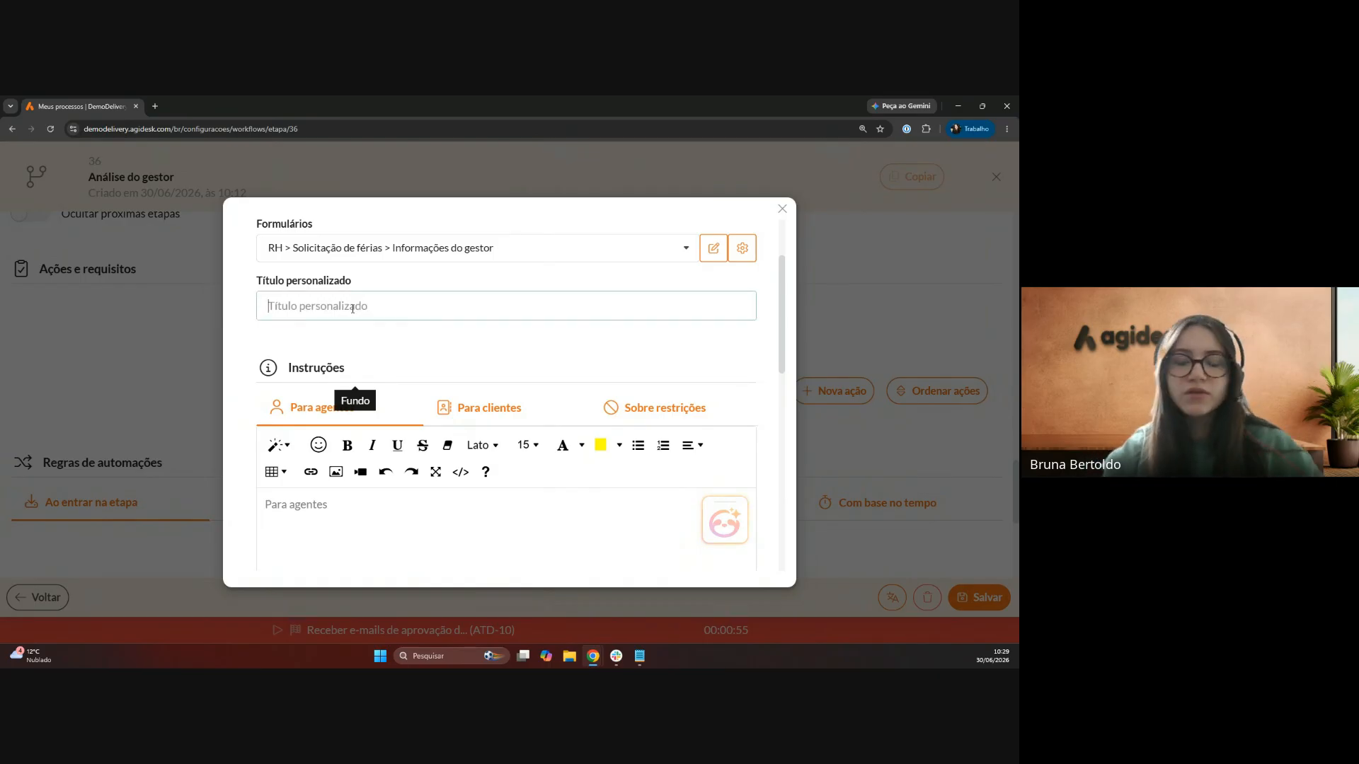
type("Veri")
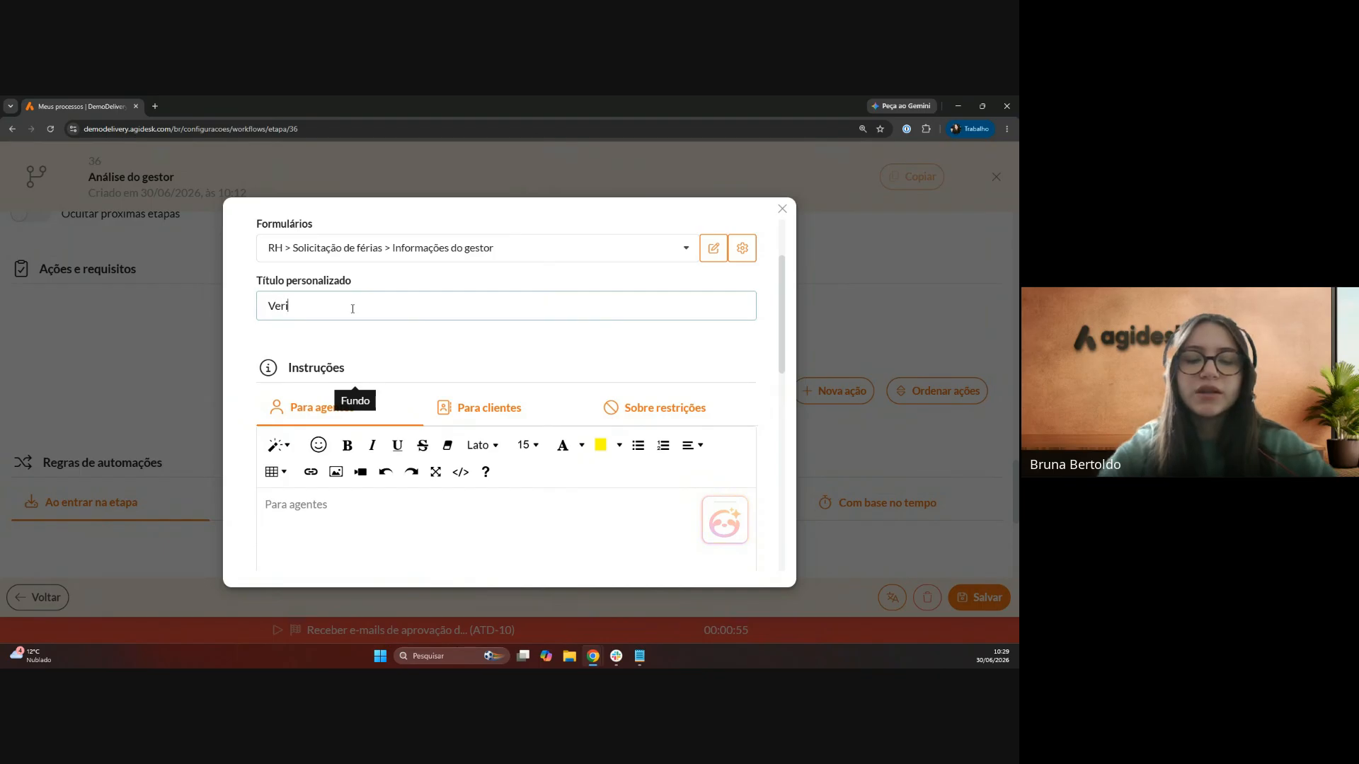
type("ficar demanda")
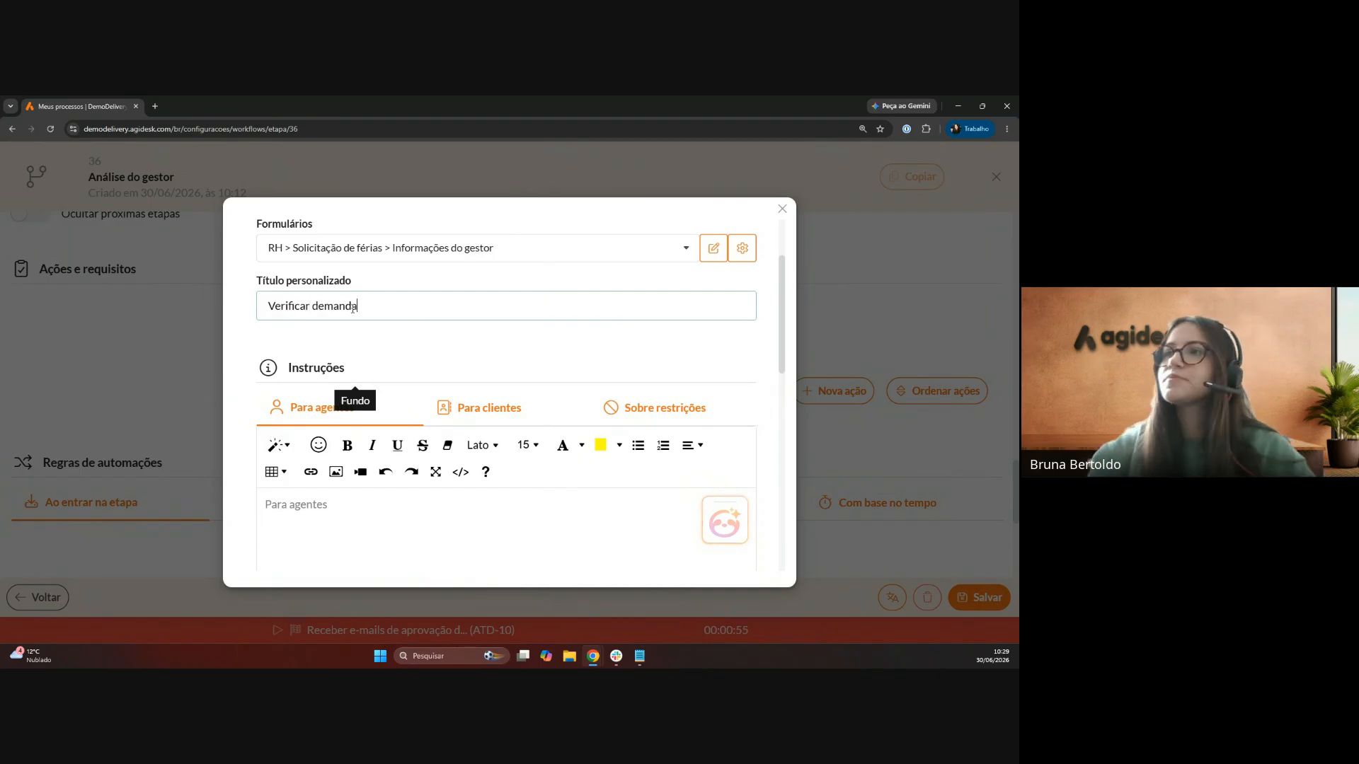
scroll(400, 347, "down", 2)
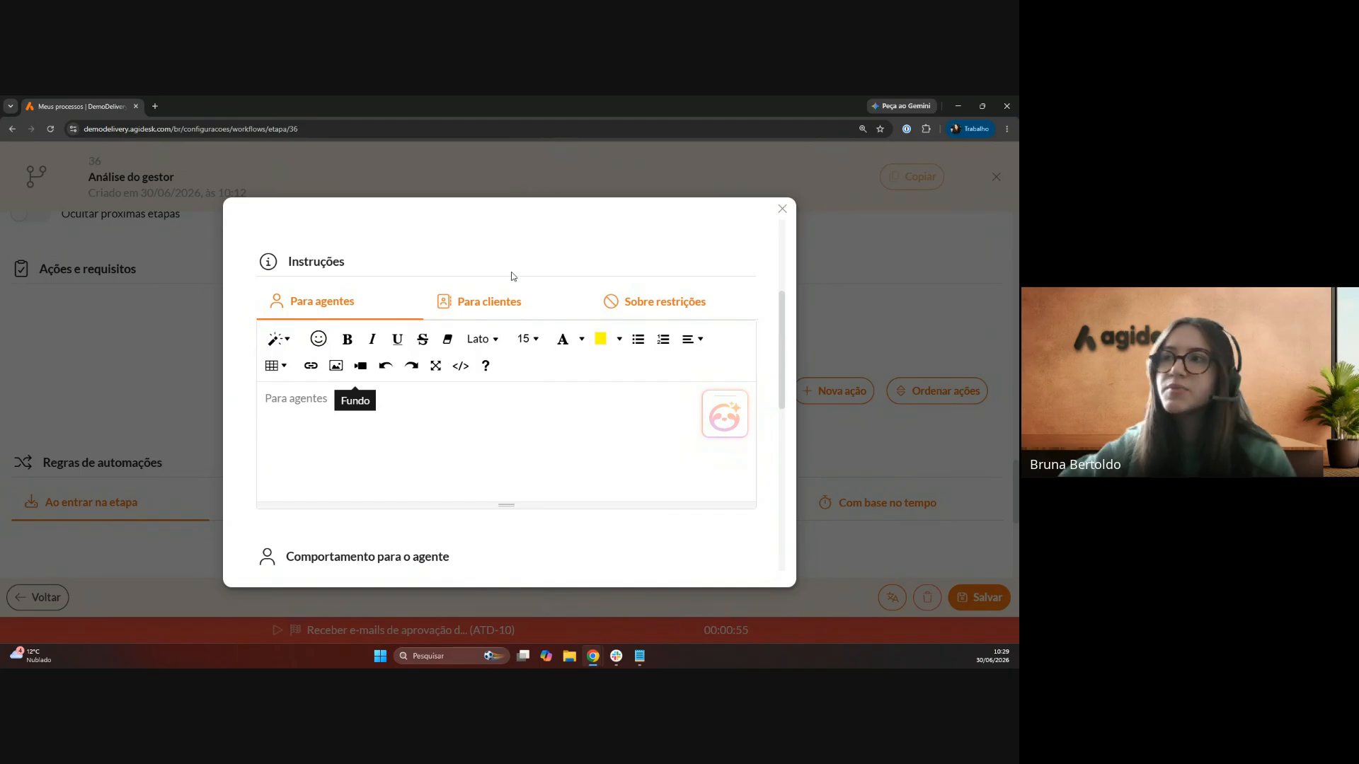
scroll(396, 271, "down", 4)
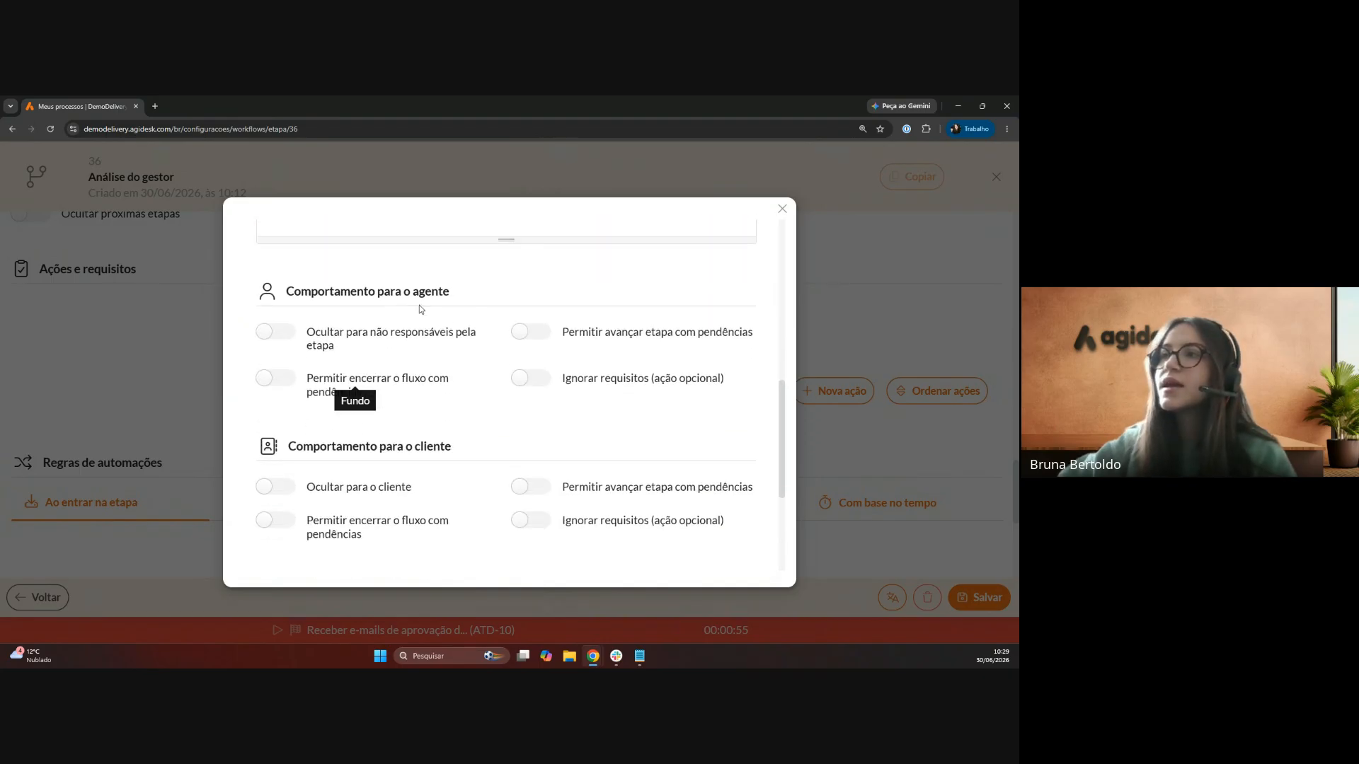
scroll(477, 309, "down", 1)
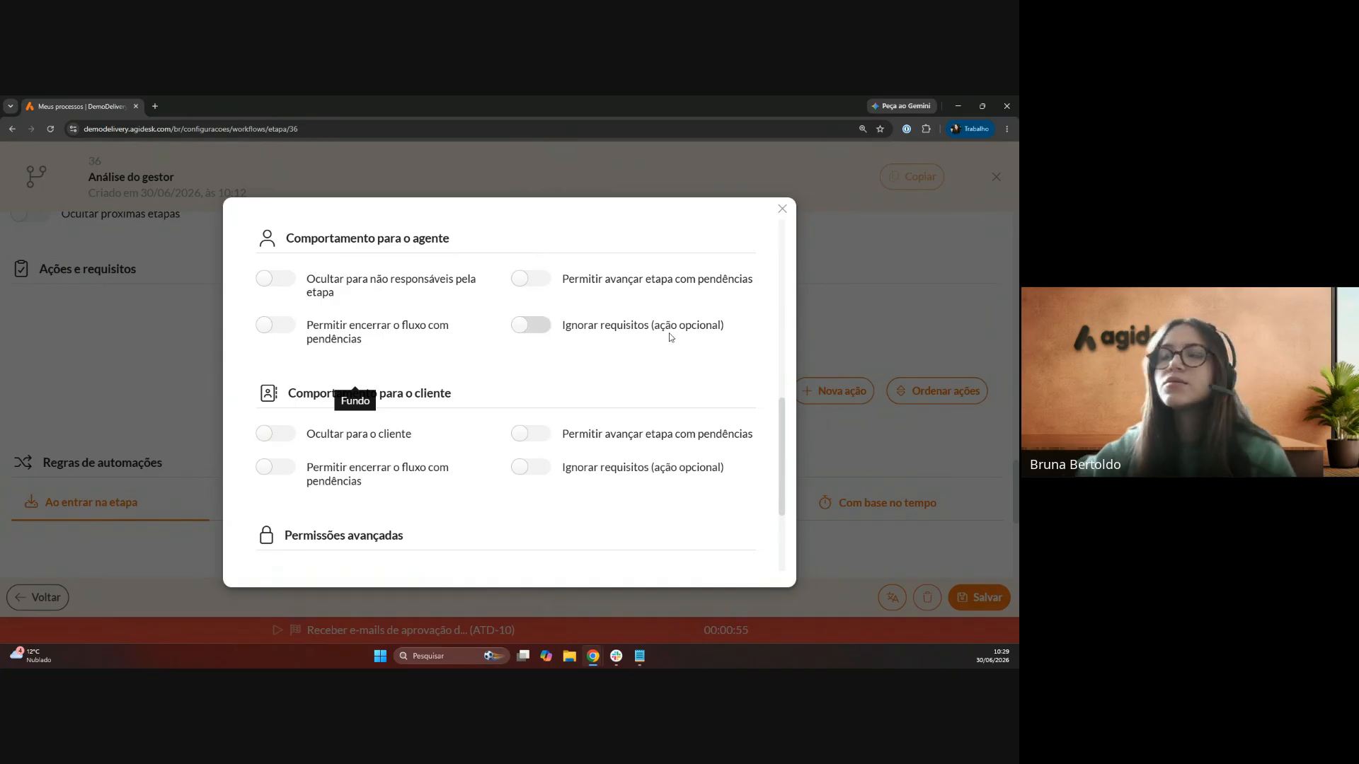
left_click_drag(724, 329, 562, 329)
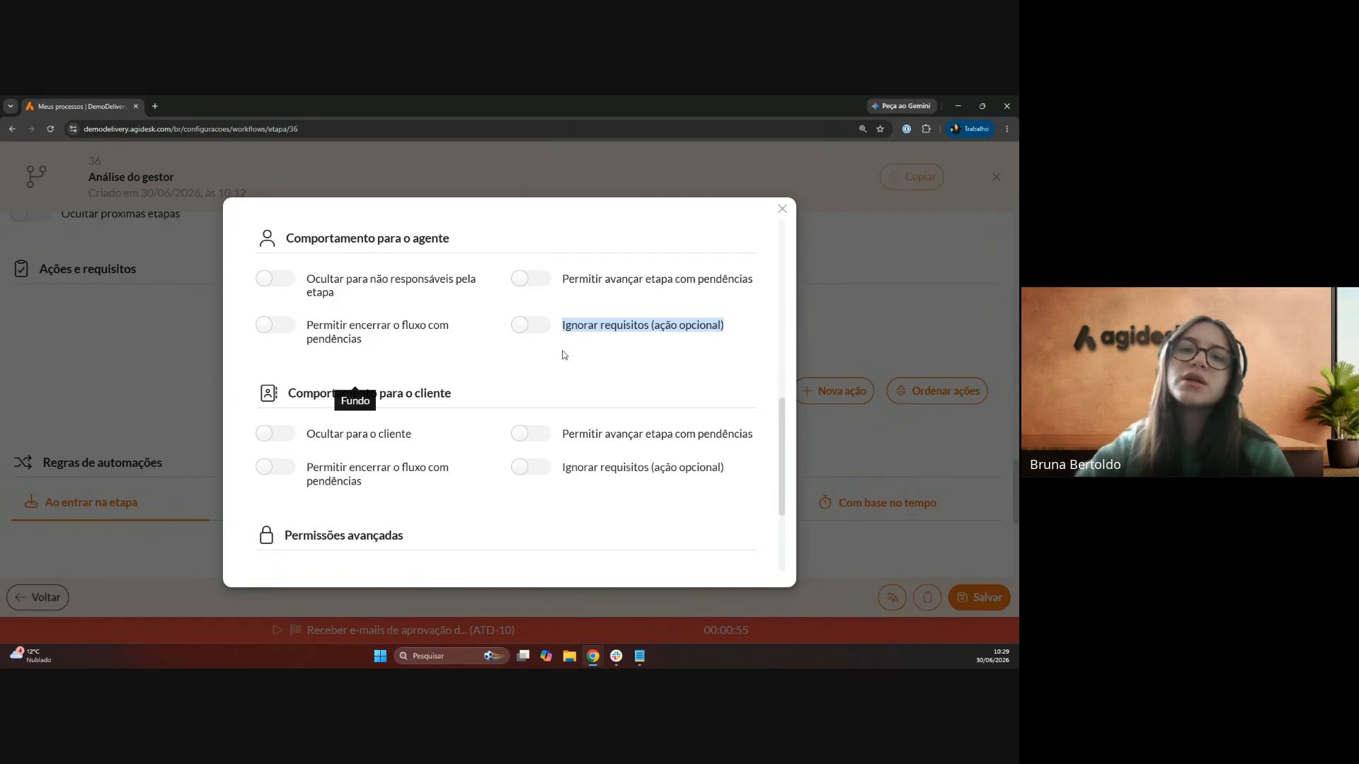
left_click(546, 366)
scroll(400, 354, "down", 2)
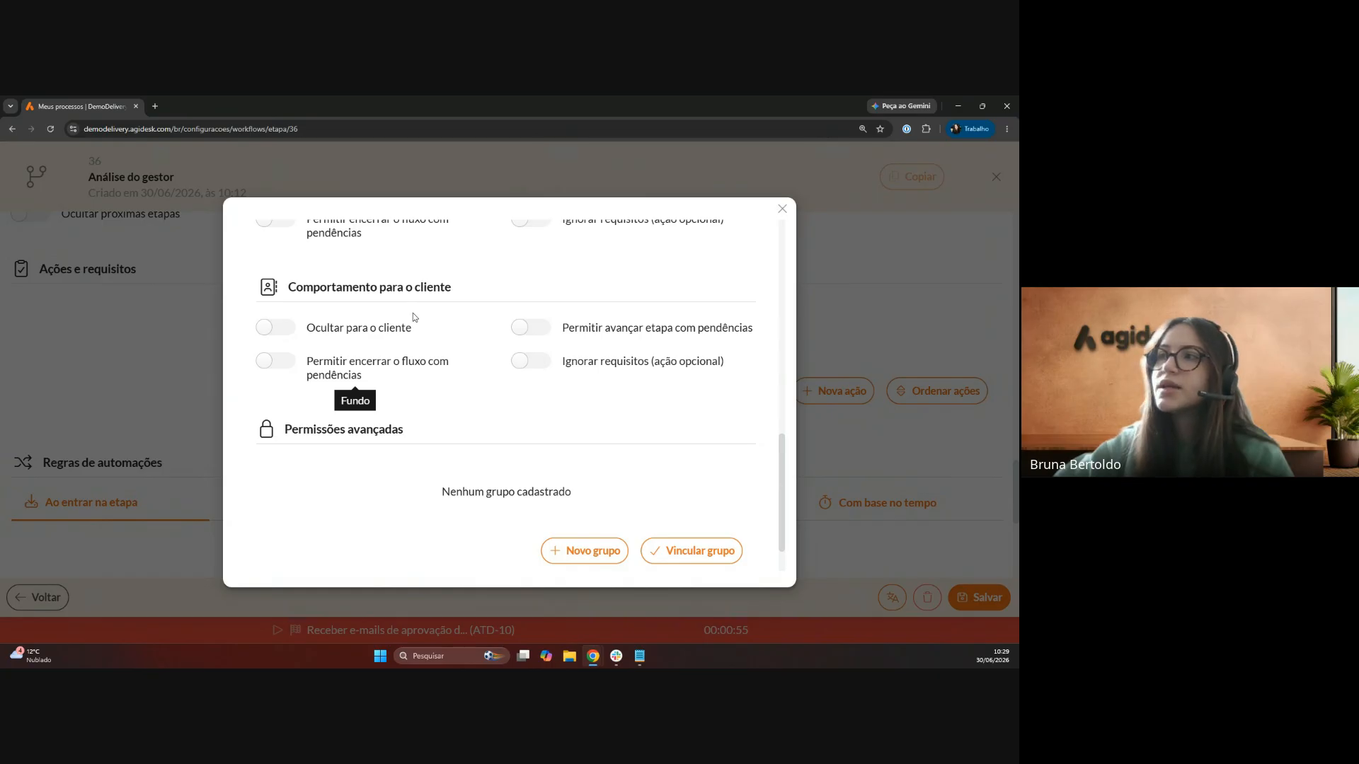
scroll(507, 343, "down", 1)
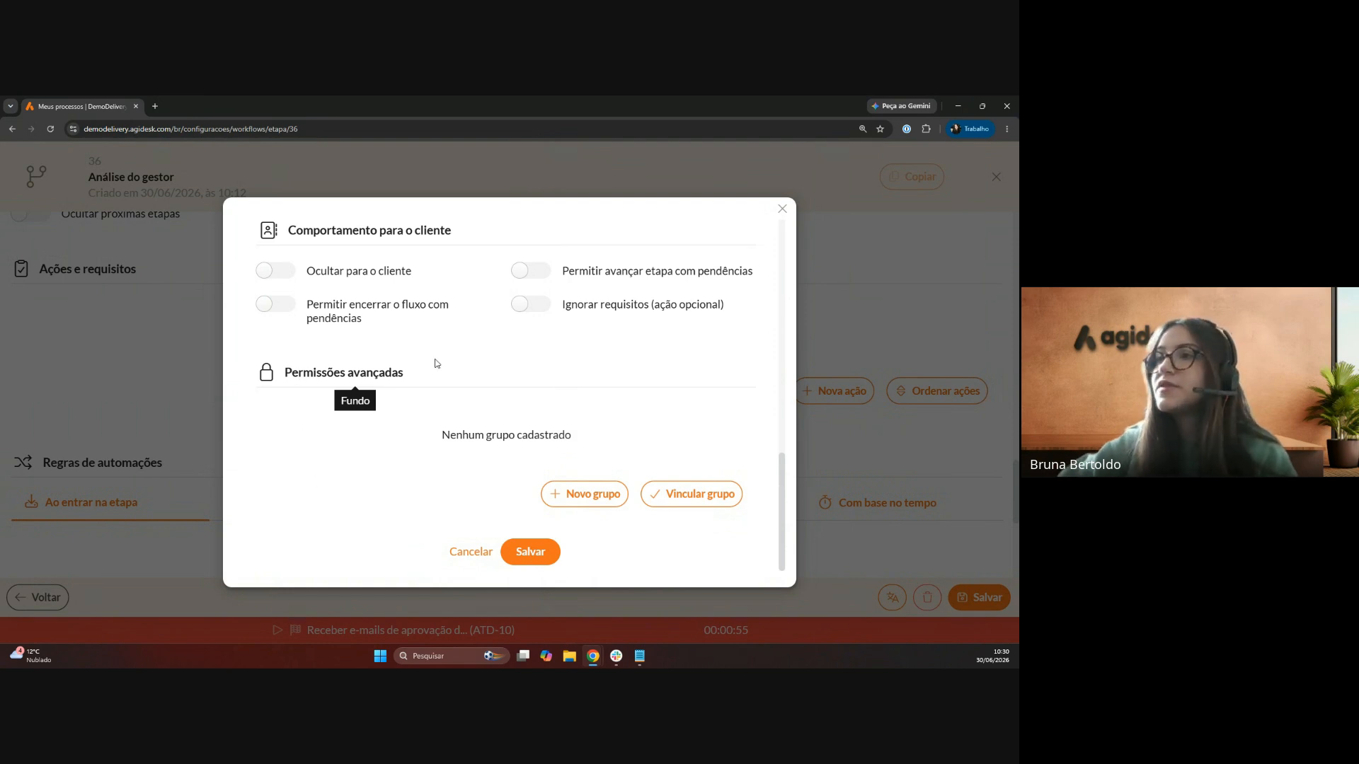
left_click(531, 552)
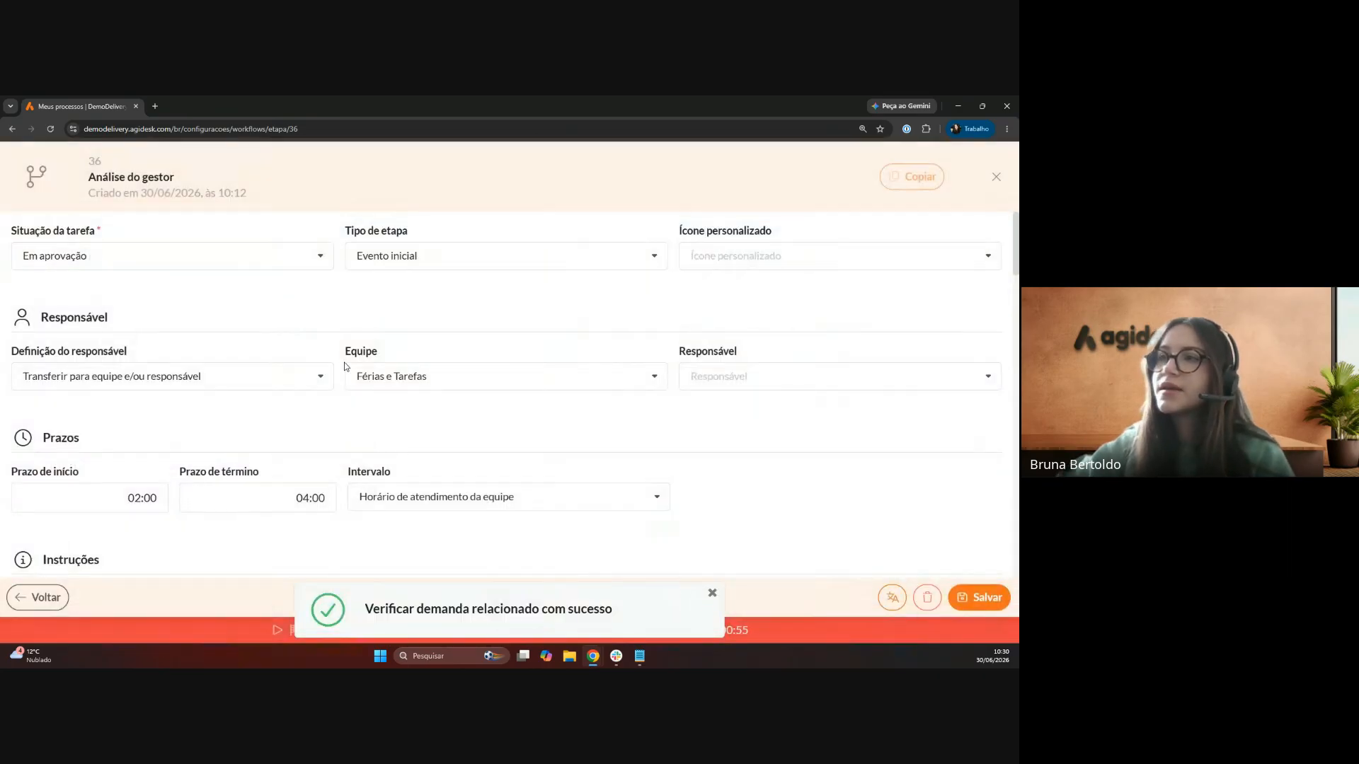
- Review the stage's Ações e requisitos list and the automation rule triggers, from starting the stage through Com base no tempo
scroll(368, 403, "down", 8)
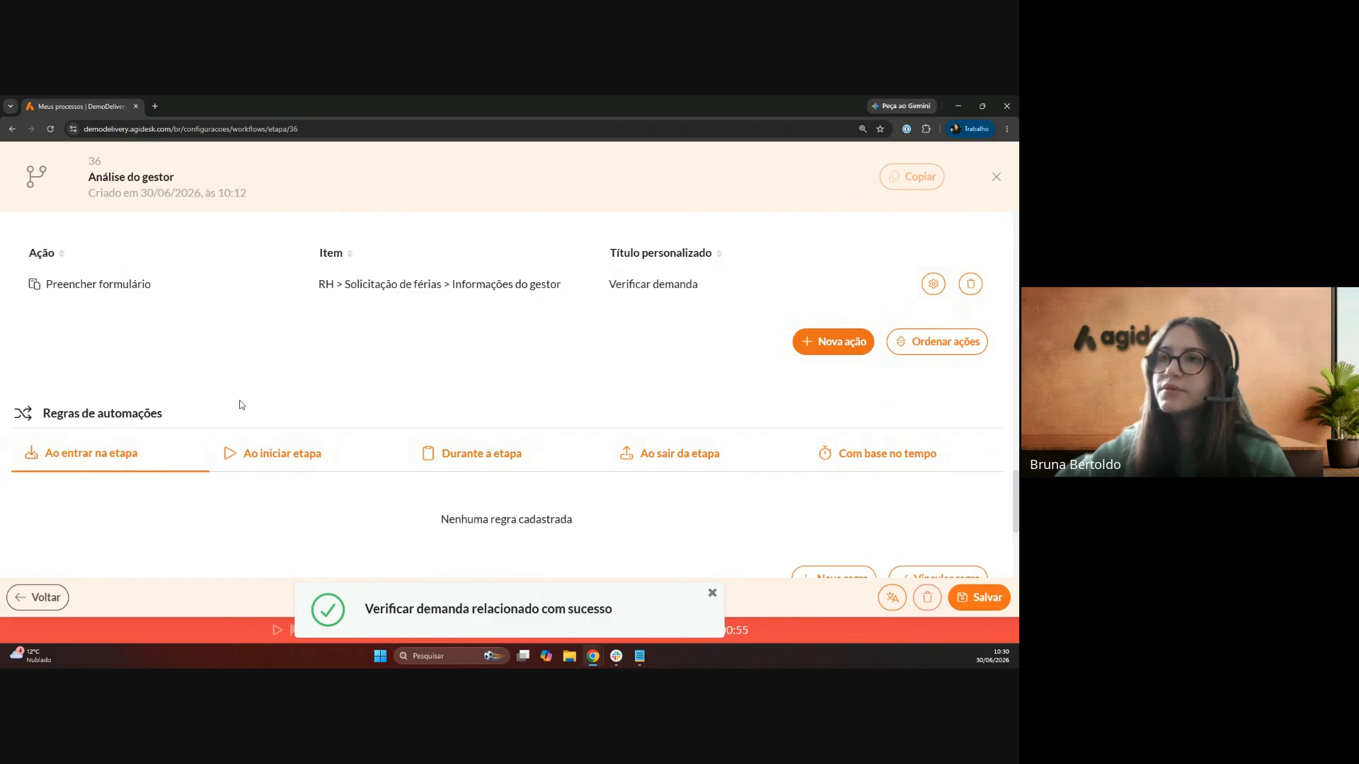
scroll(248, 417, "up", 1)
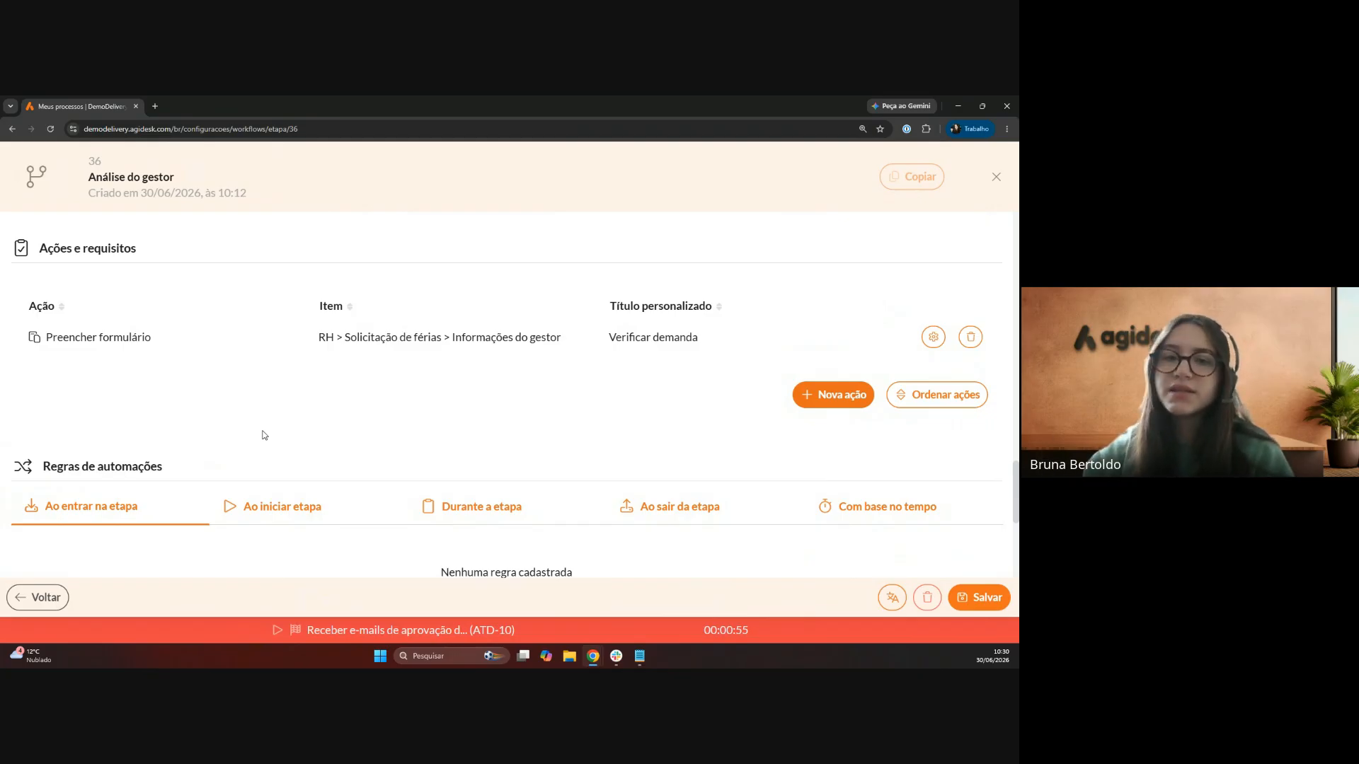
scroll(325, 399, "down", 2)
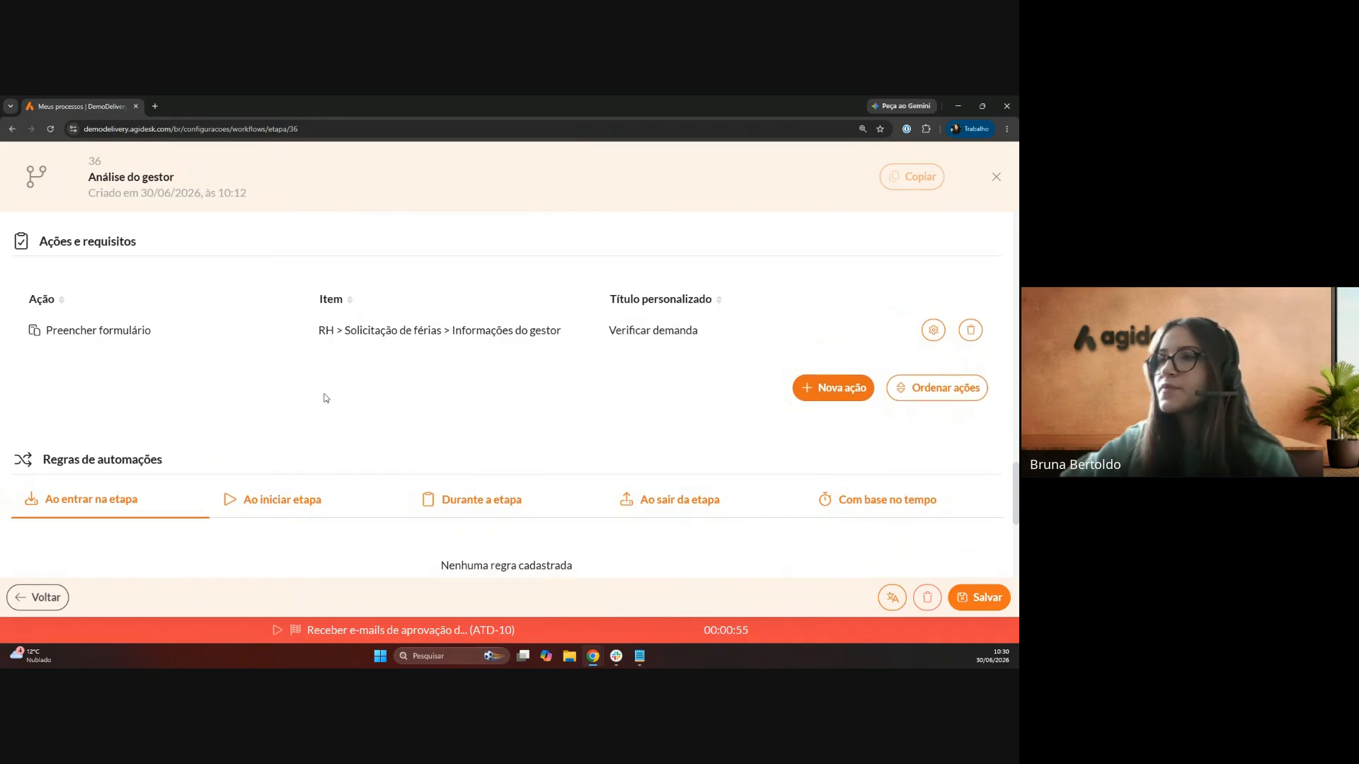
scroll(325, 398, "down", 2)
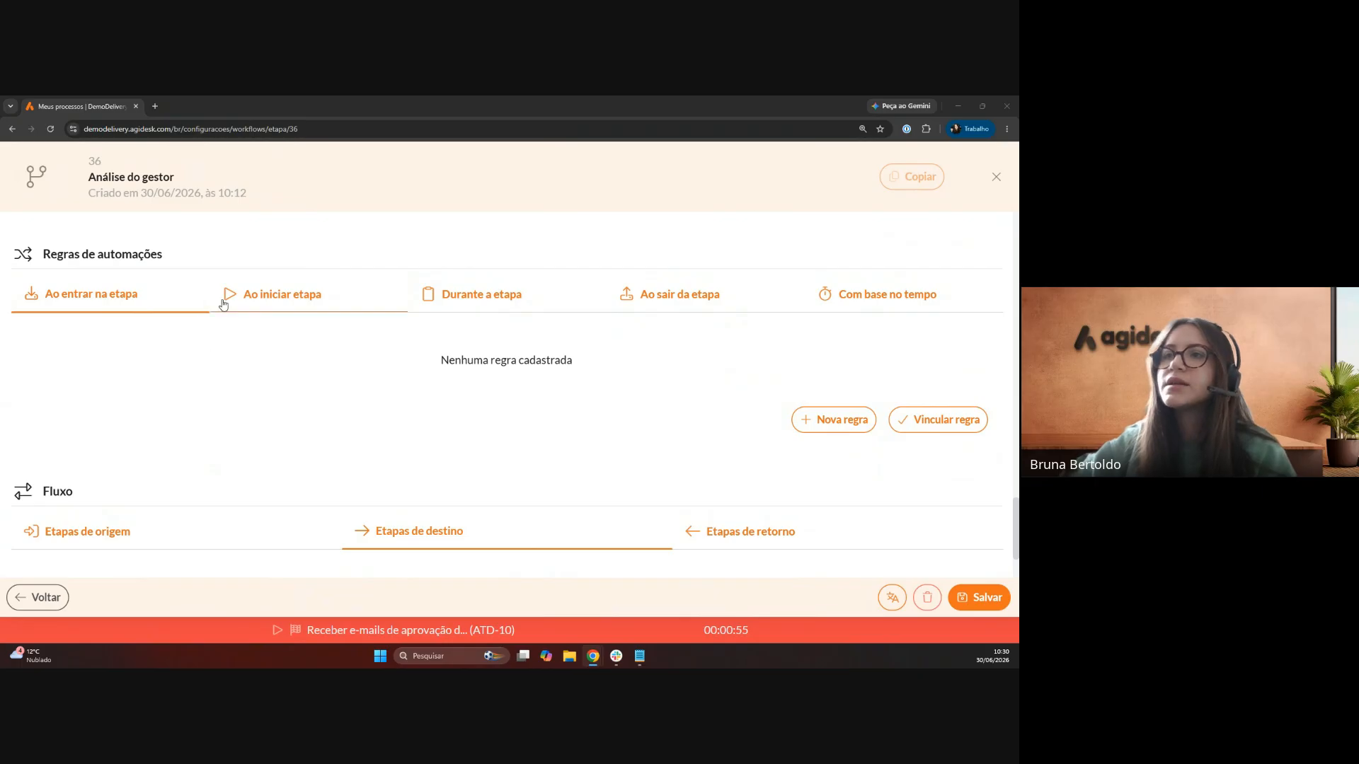
left_click_drag(41, 258, 164, 257)
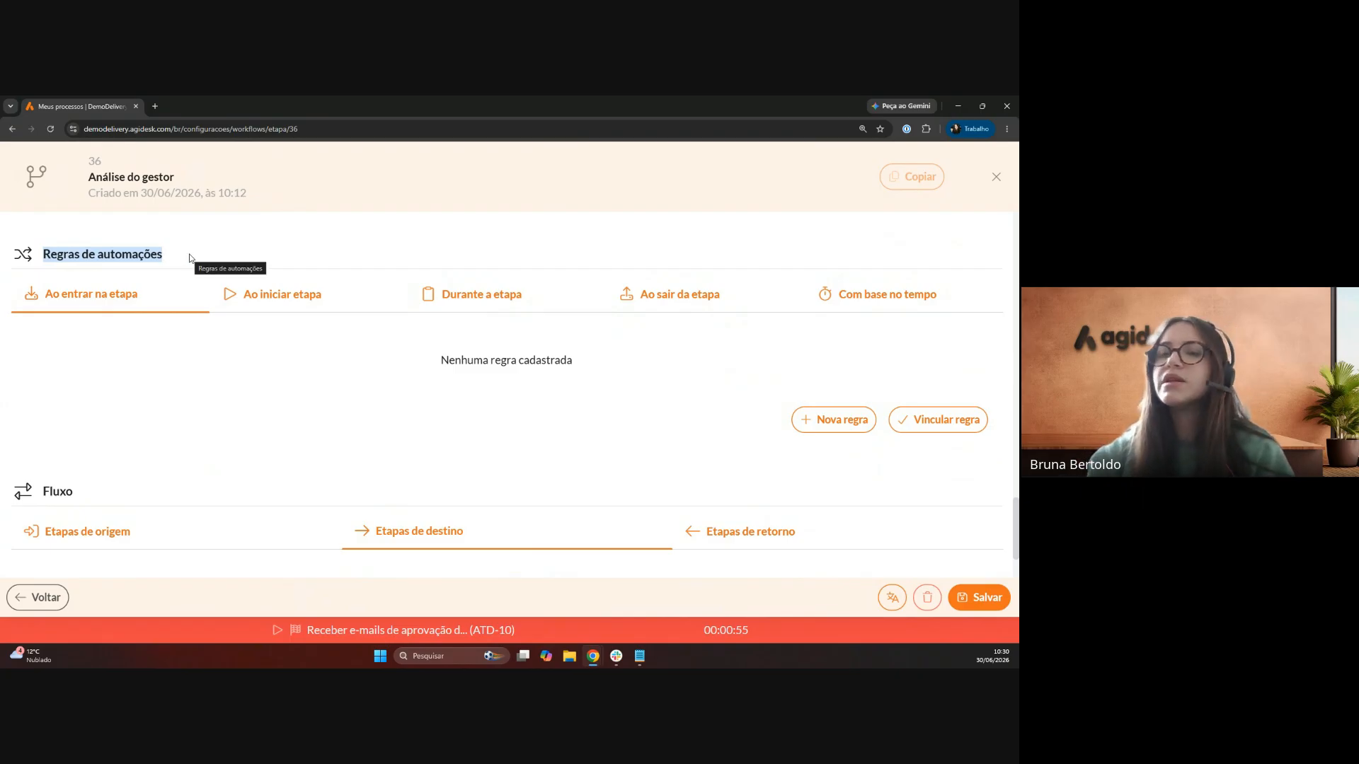
left_click(140, 257)
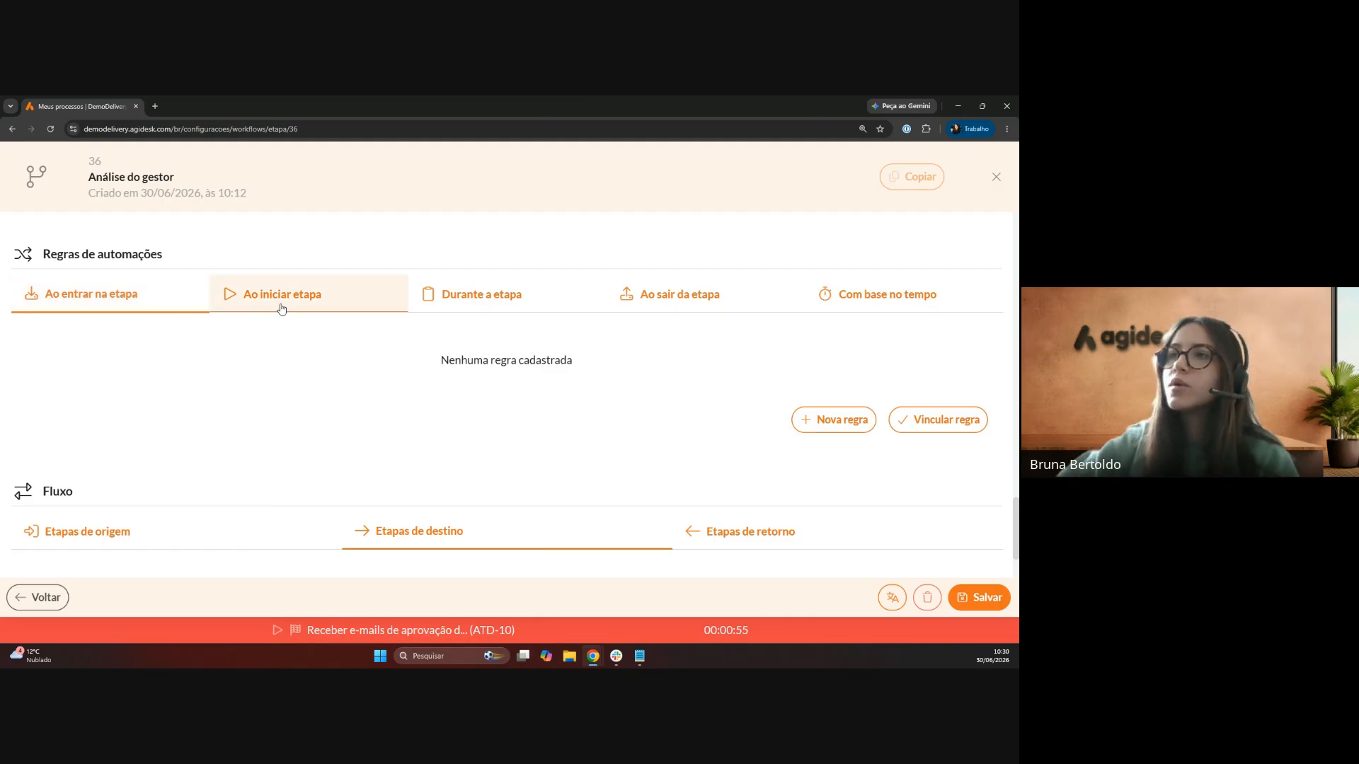
left_click(247, 302)
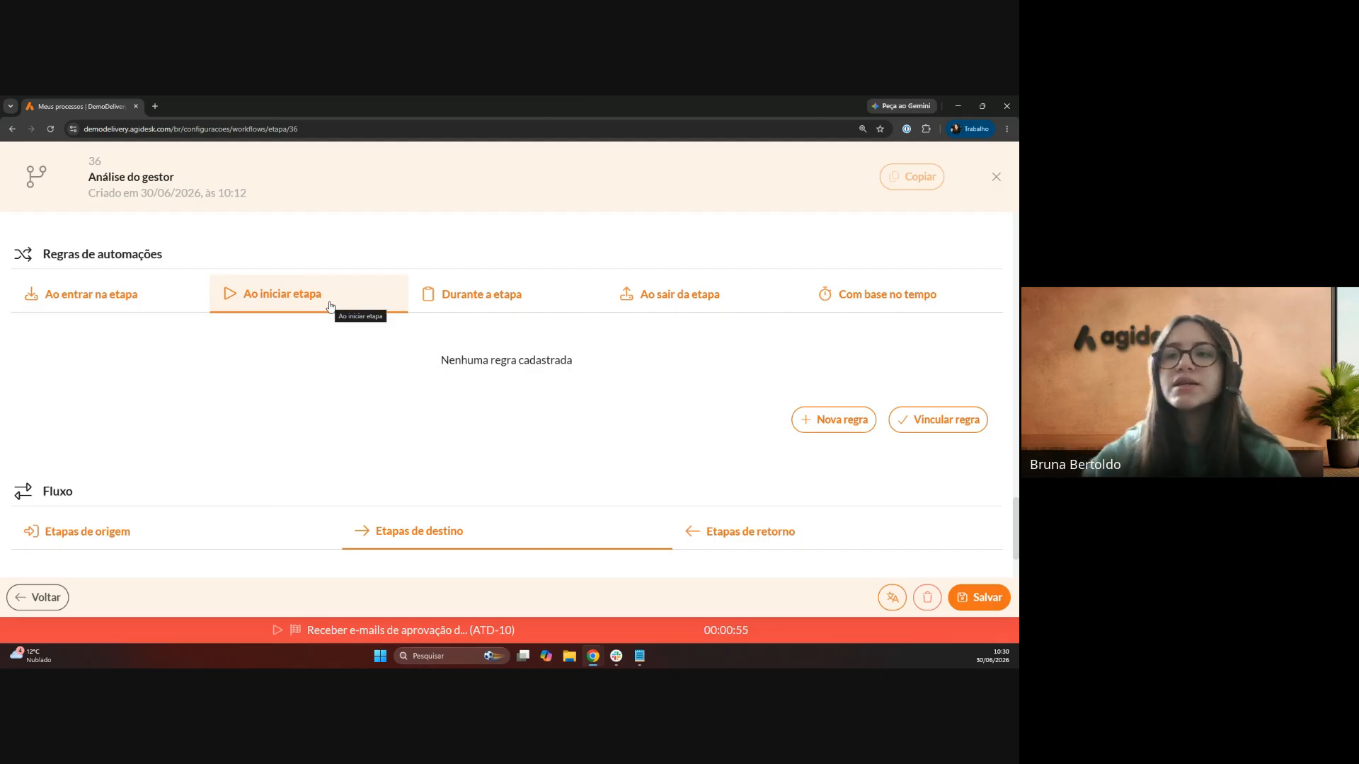
left_click(467, 298)
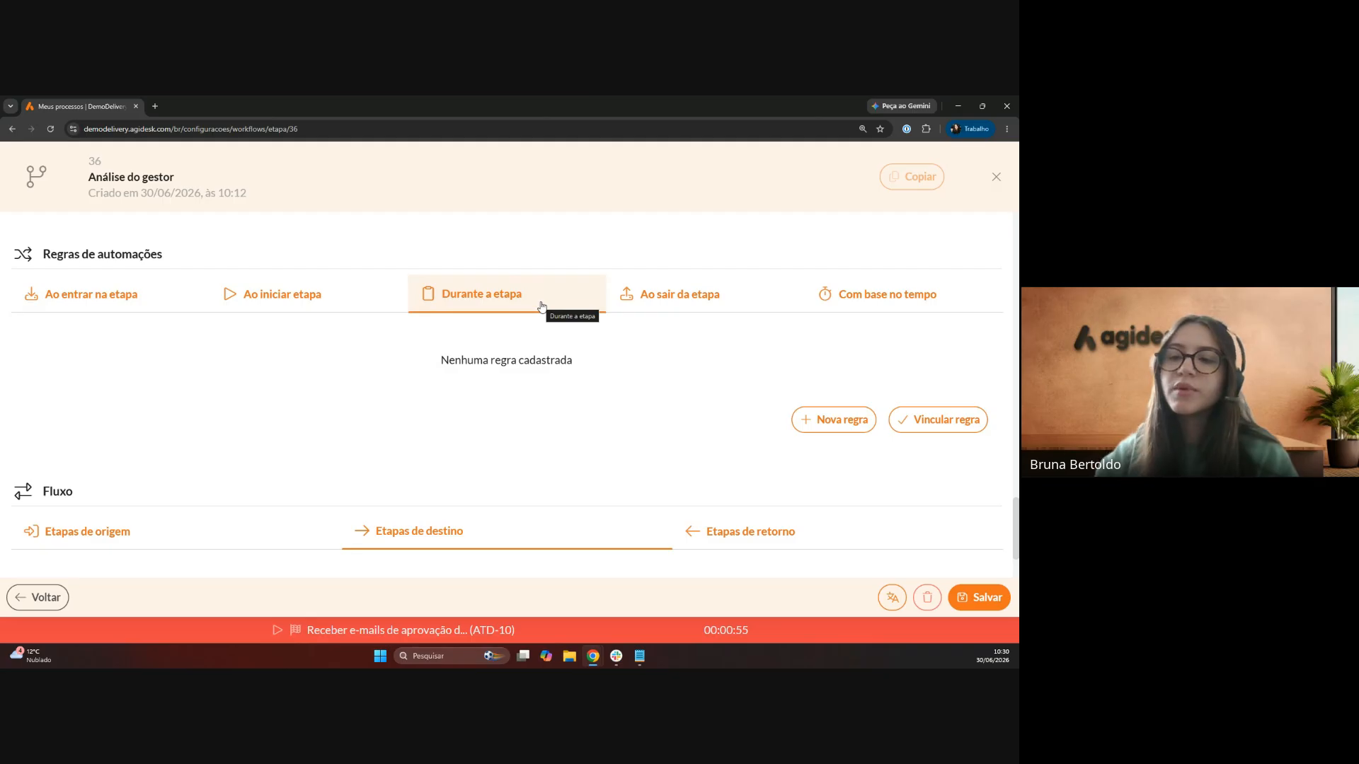
left_click(639, 300)
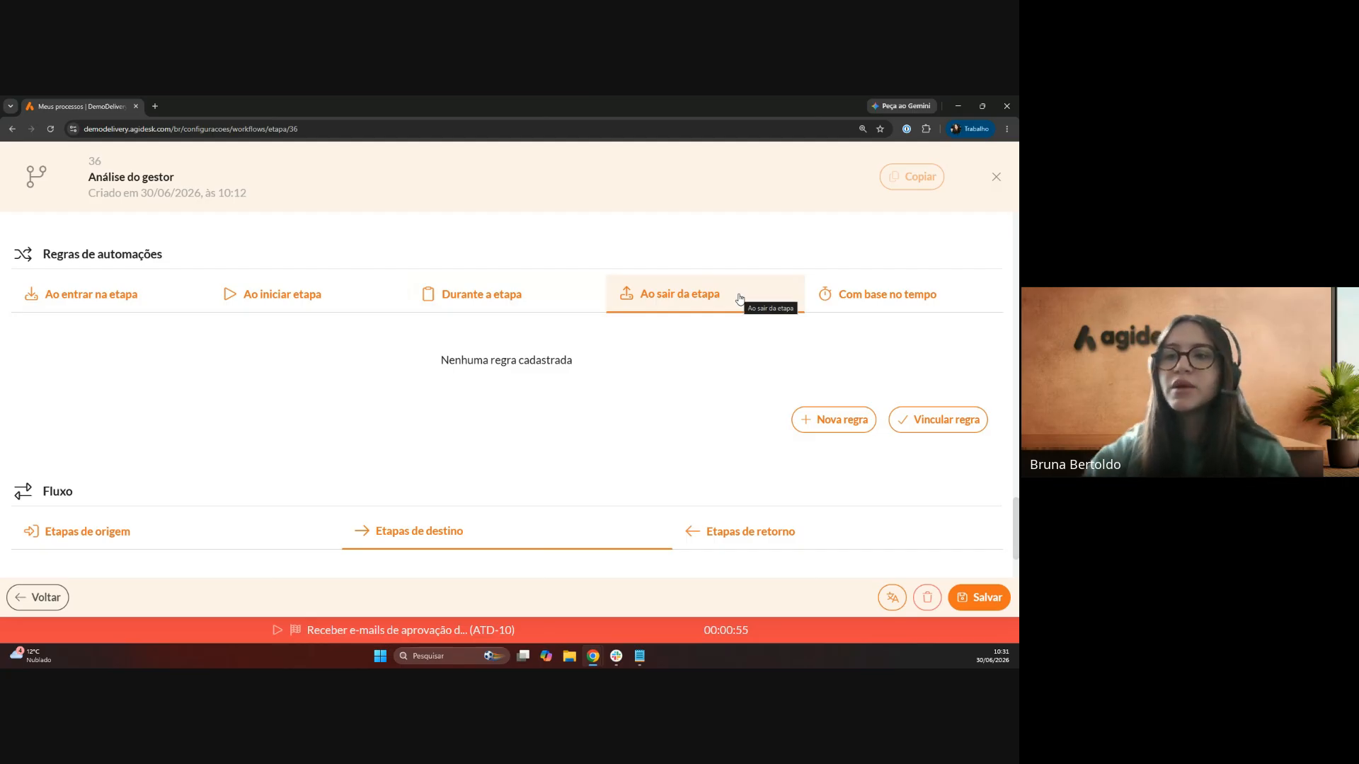
left_click(844, 298)
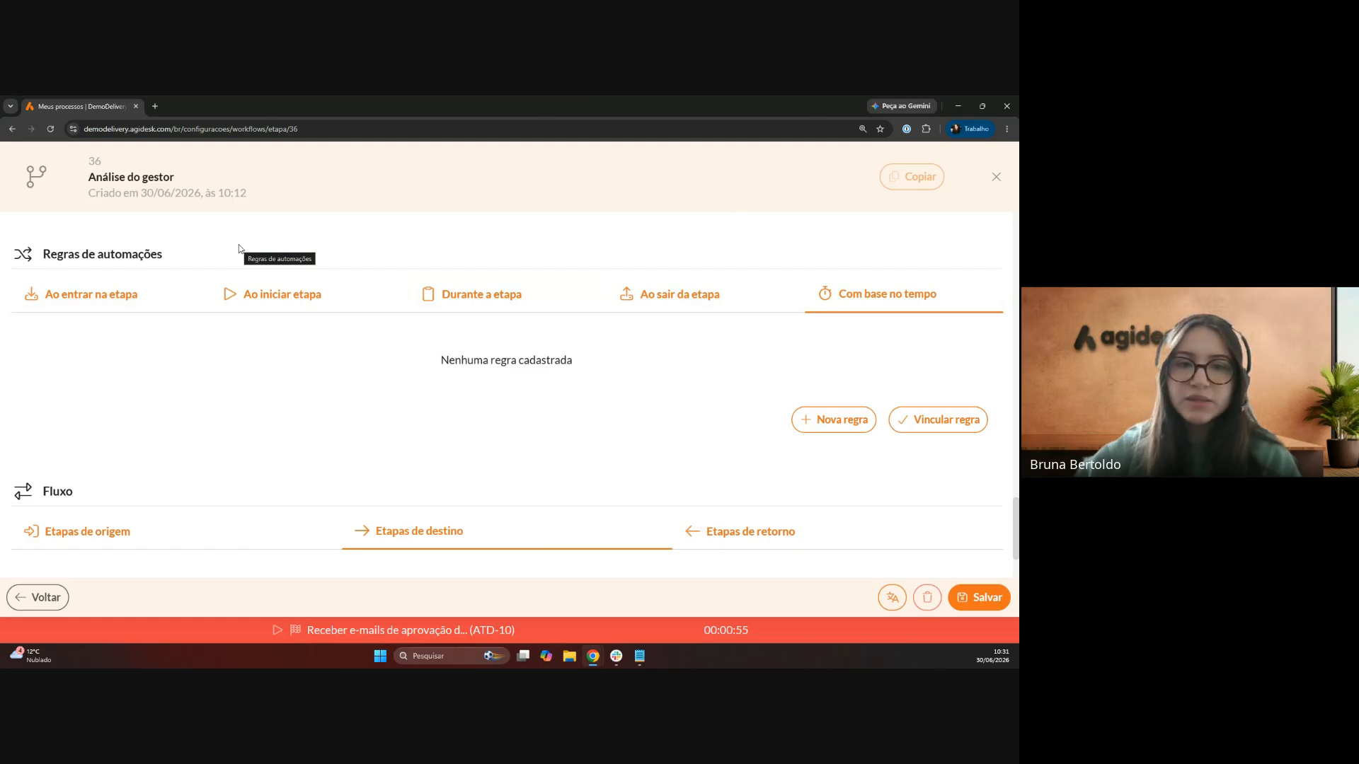
- Link the existing automation rule "Aprovação gestor" to the stage's Ao entrar na etapa trigger
left_click(111, 300)
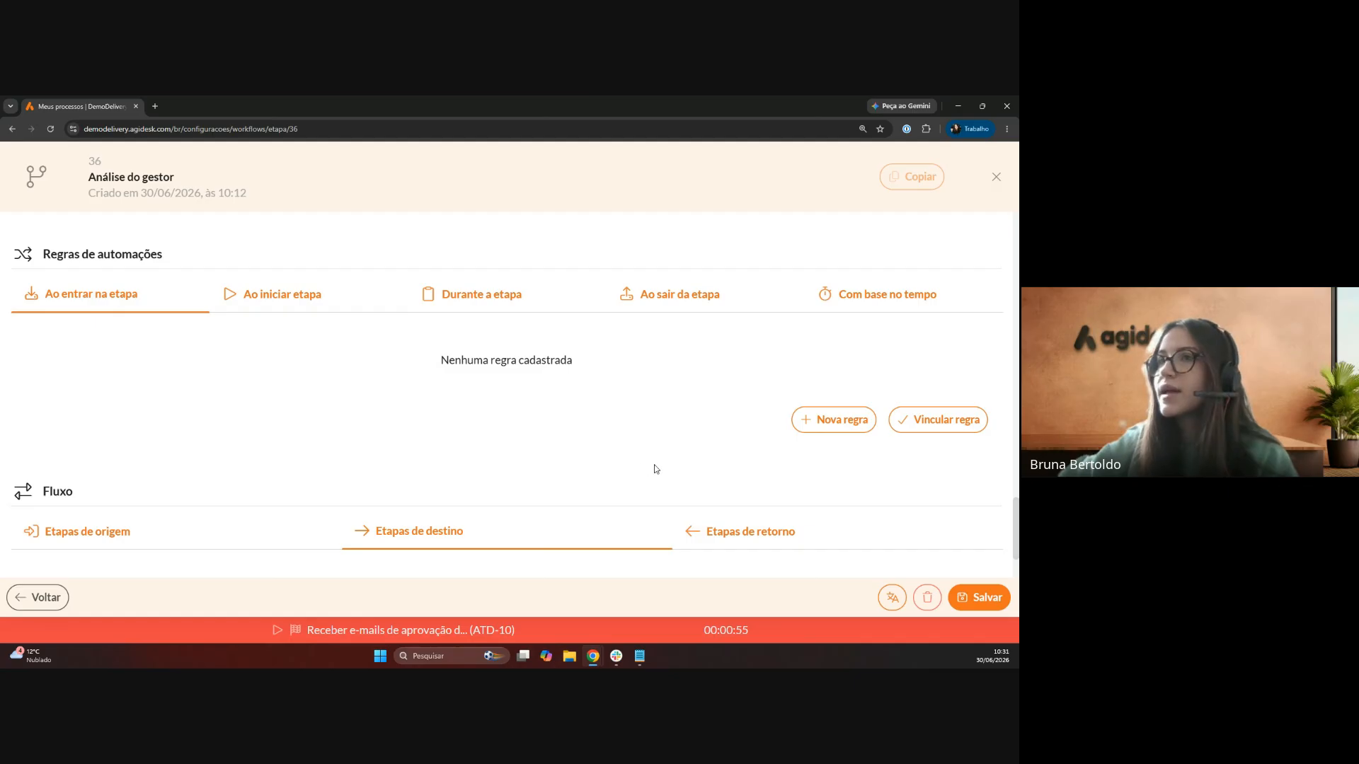
left_click(948, 425)
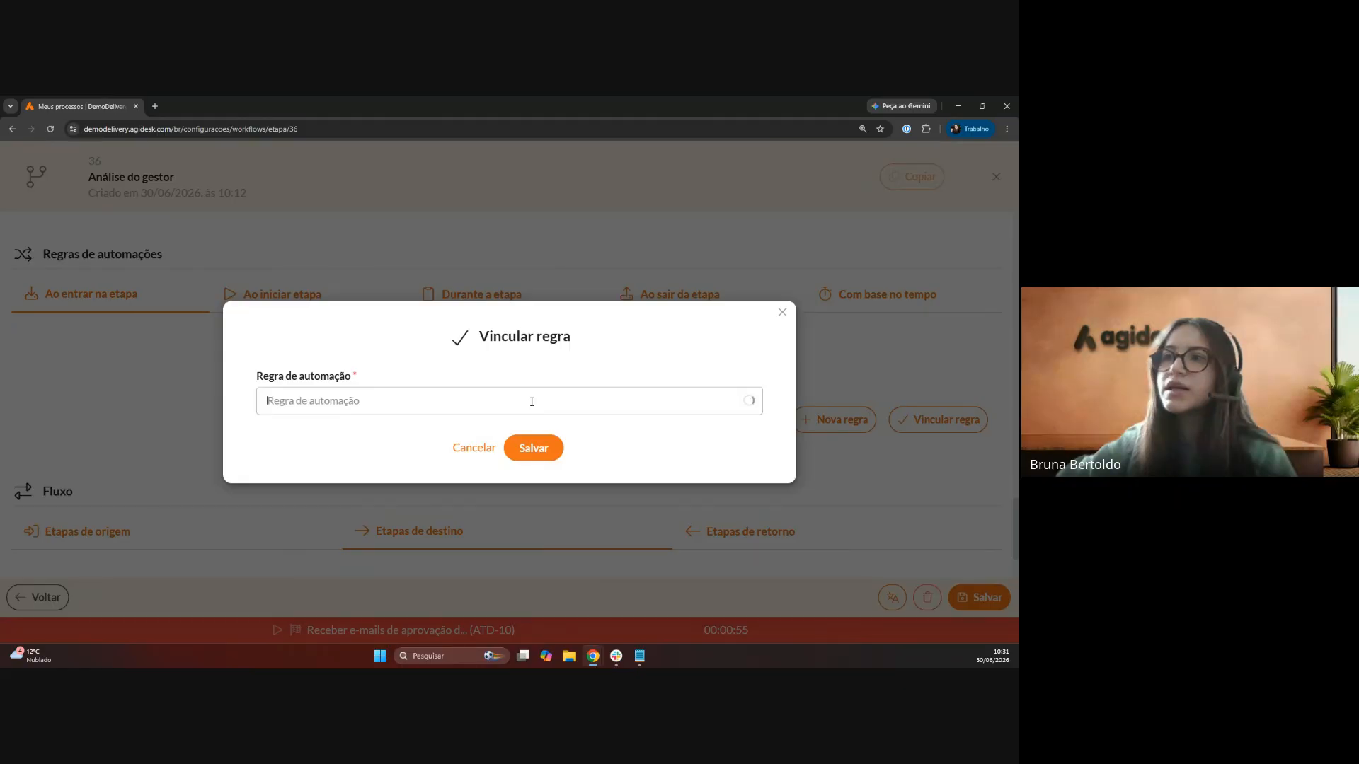
left_click(515, 408)
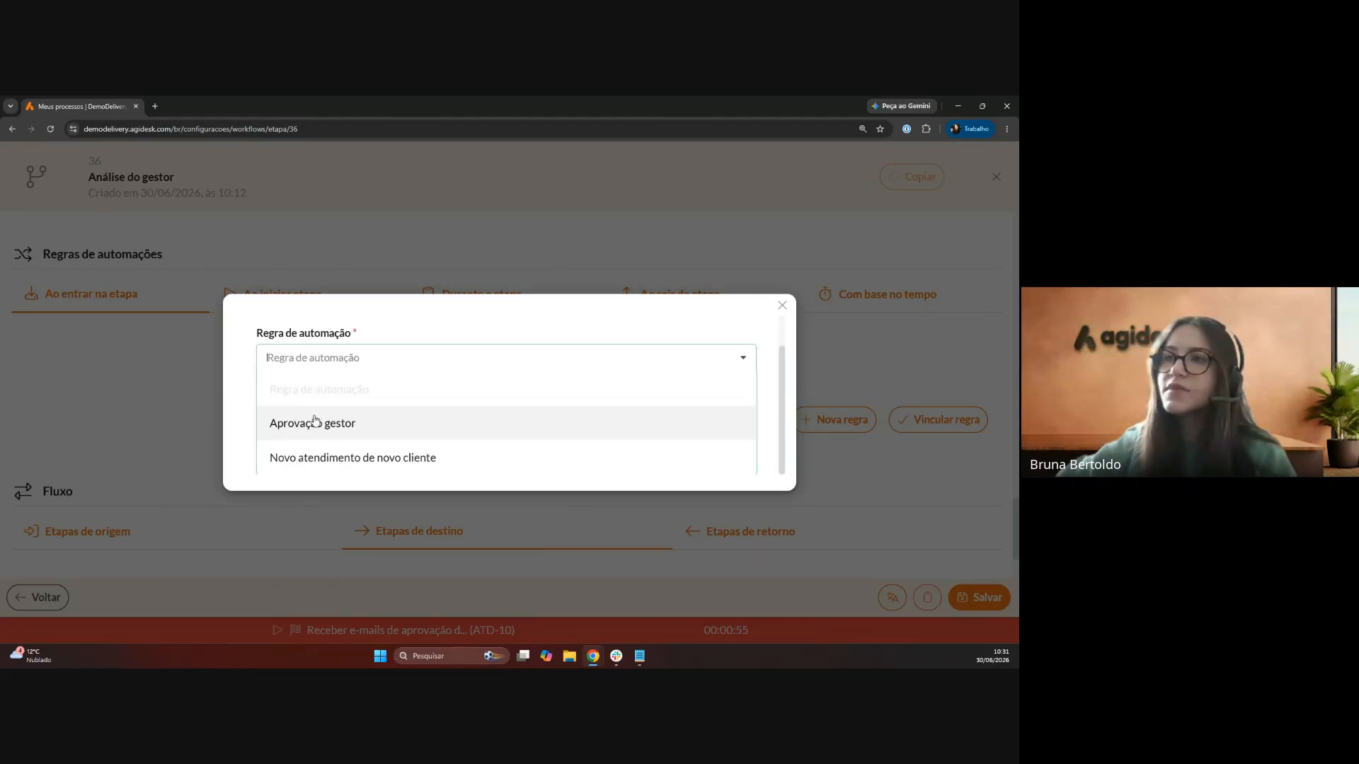
left_click(307, 420)
left_click(261, 340)
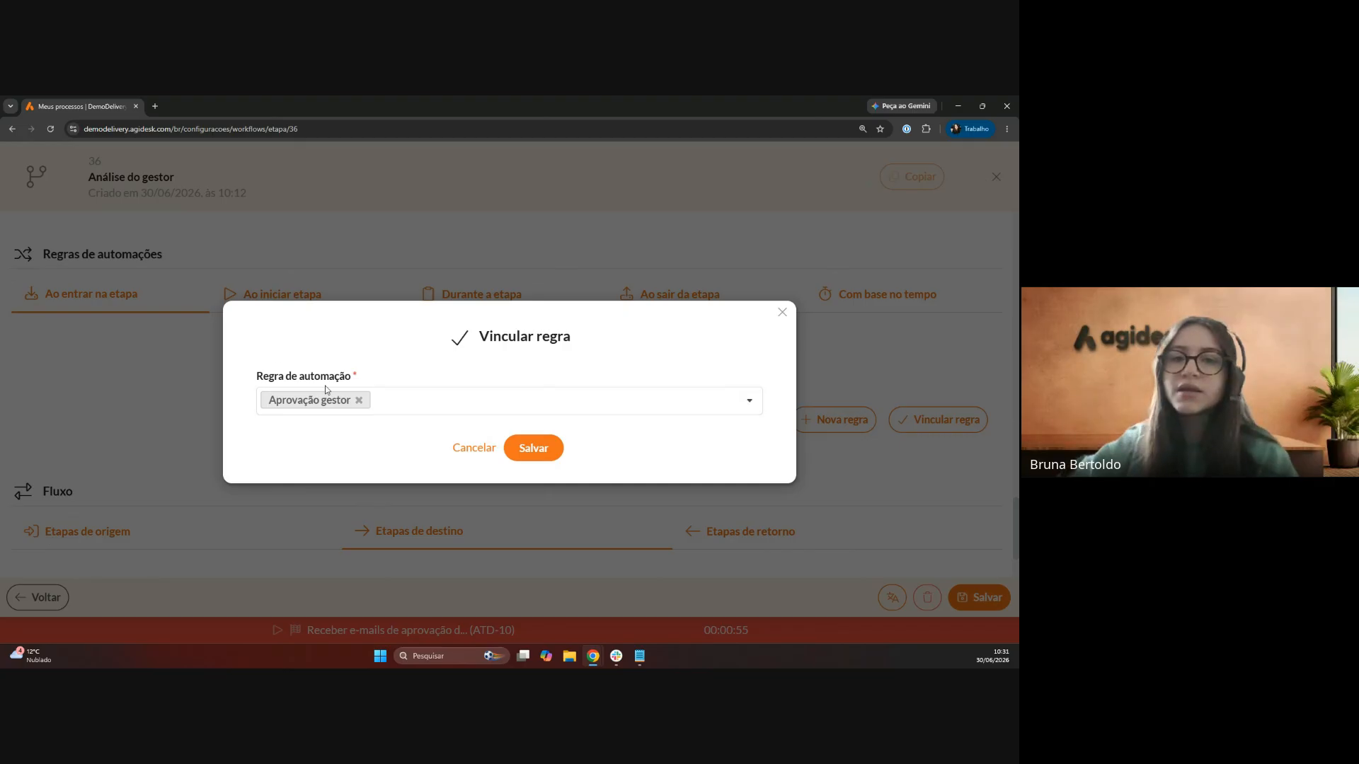
left_click(541, 460)
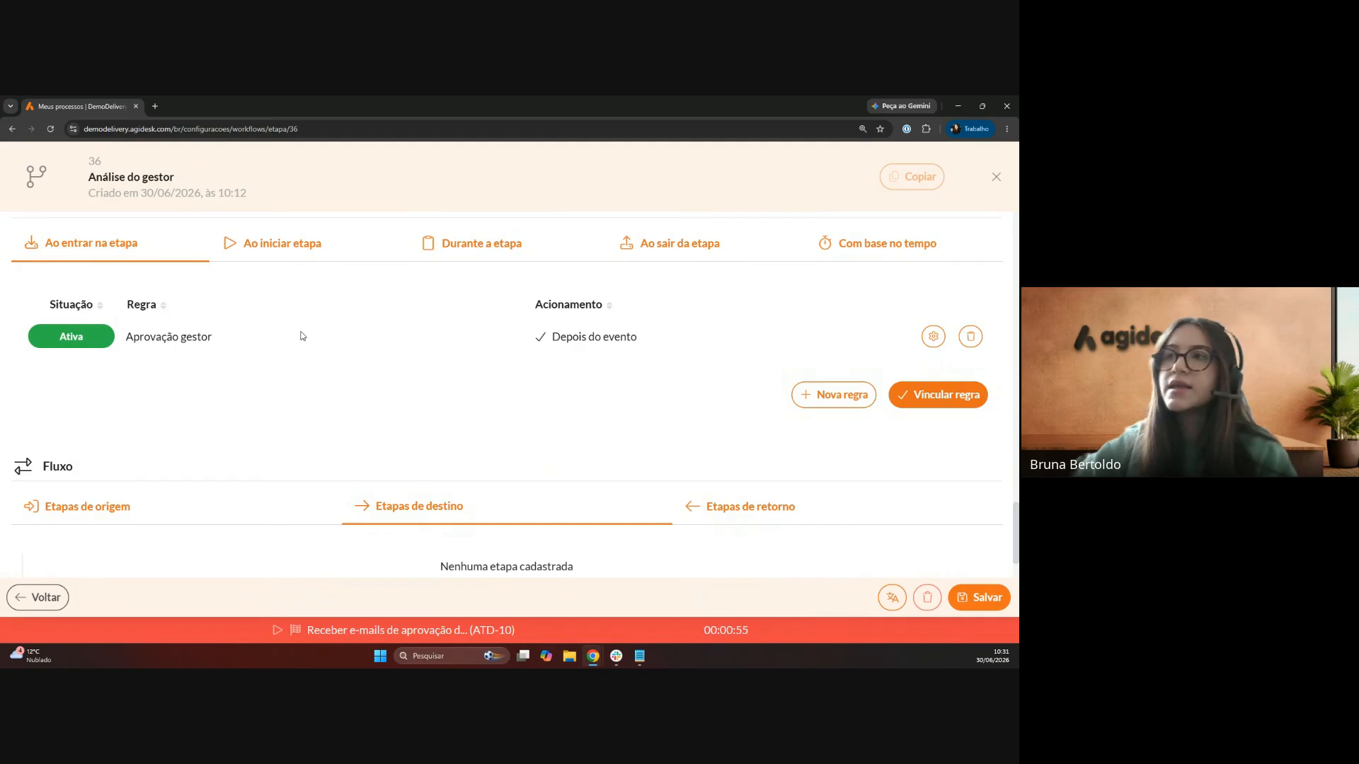
- Link the existing automation rule "Comentário avanço de etapa" to the stage's Ao sair da etapa trigger
left_click(657, 253)
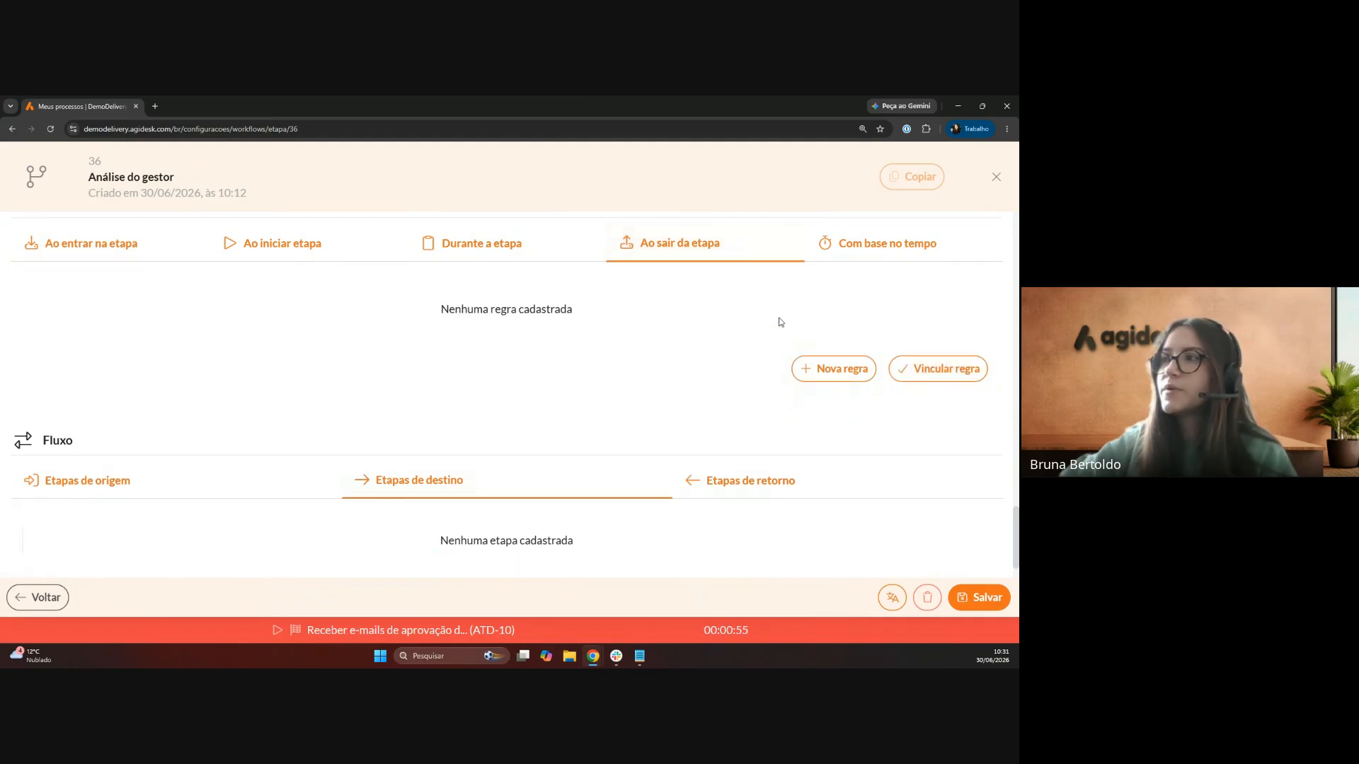
left_click(931, 379)
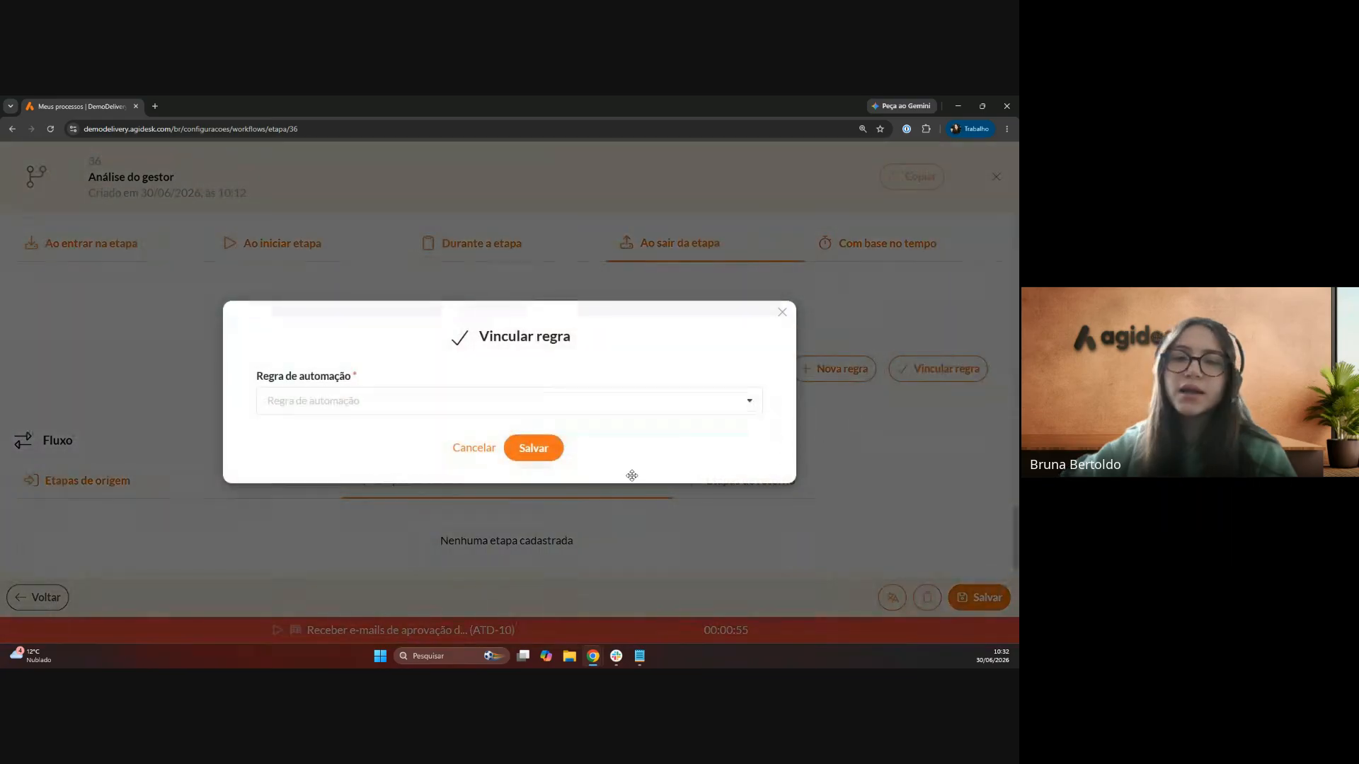
left_click(386, 401)
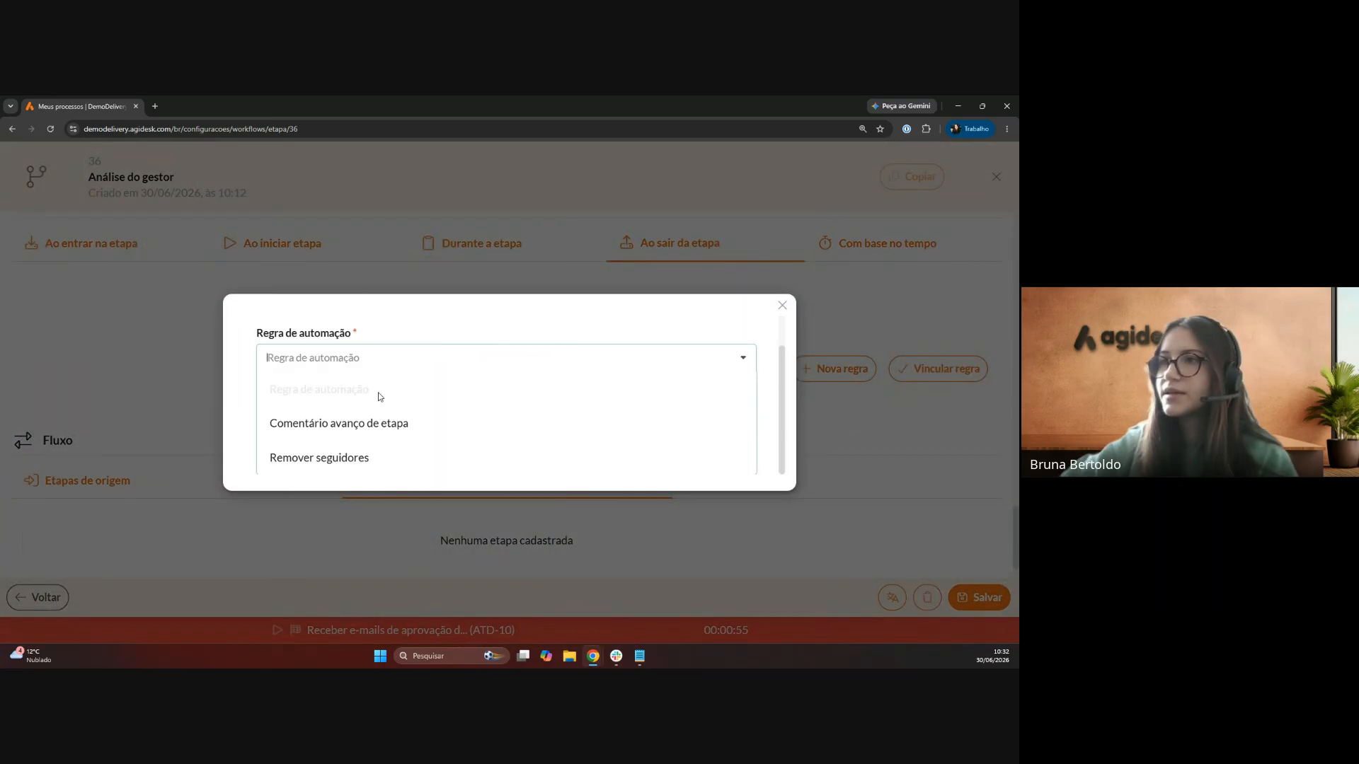
left_click(347, 425)
left_click(352, 348)
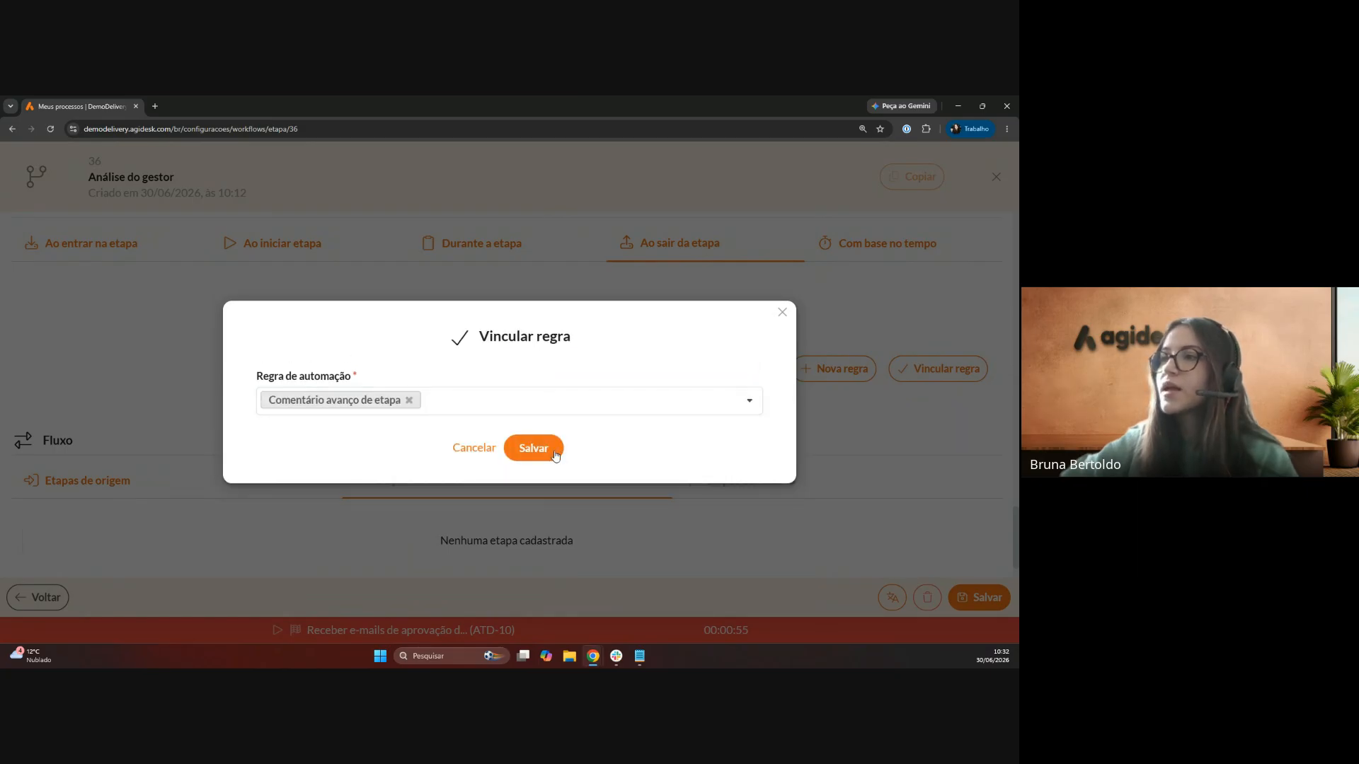
left_click(534, 448)
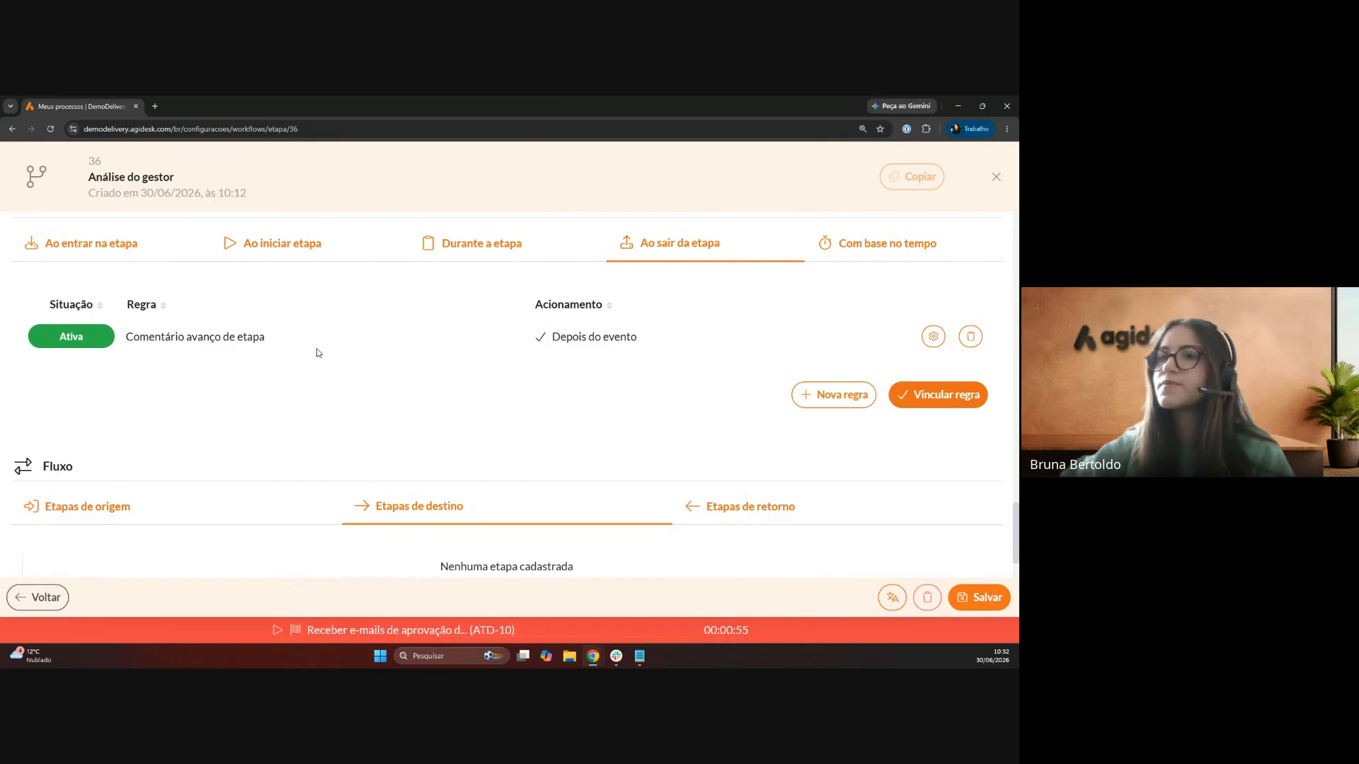
- Examine the origin, destination and return stages in the Fluxo section of the Análise do gestor stage
scroll(316, 349, "down", 1)
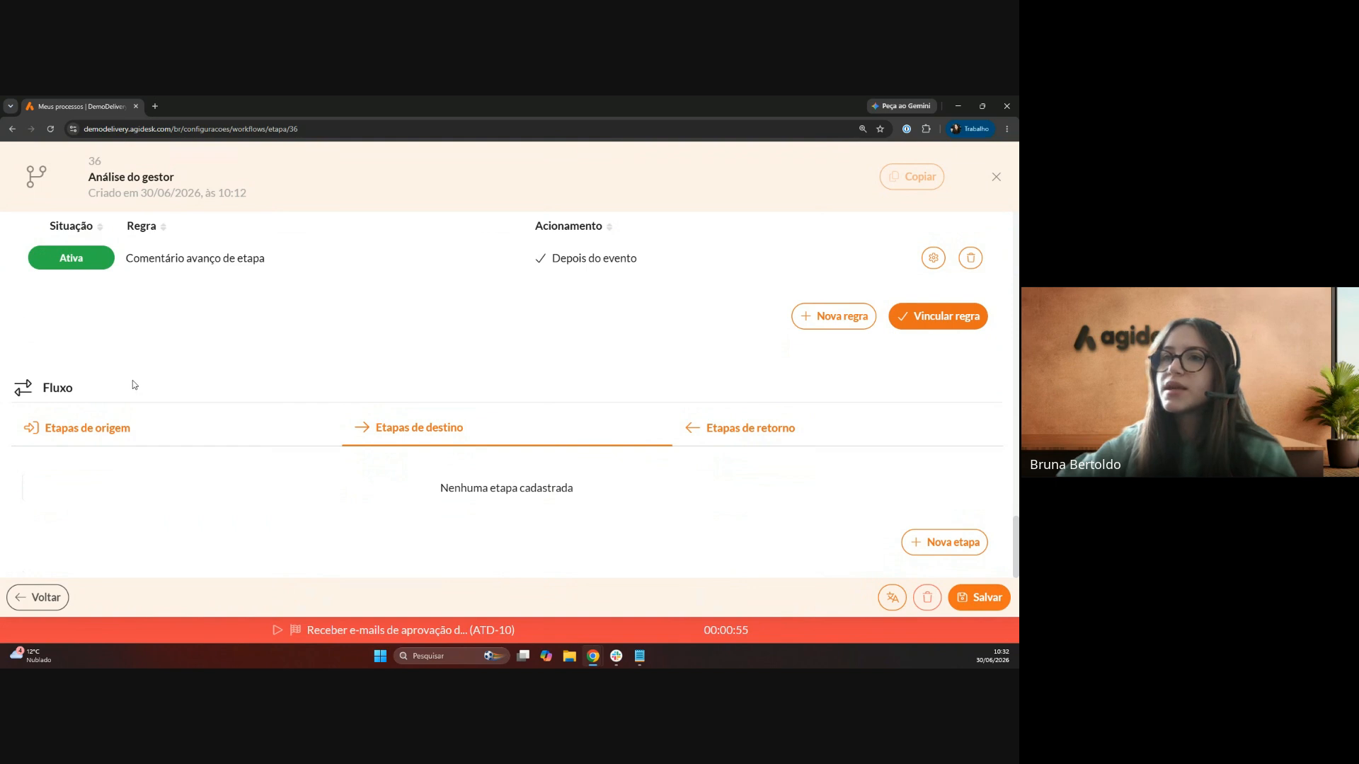
left_click_drag(82, 390, 43, 388)
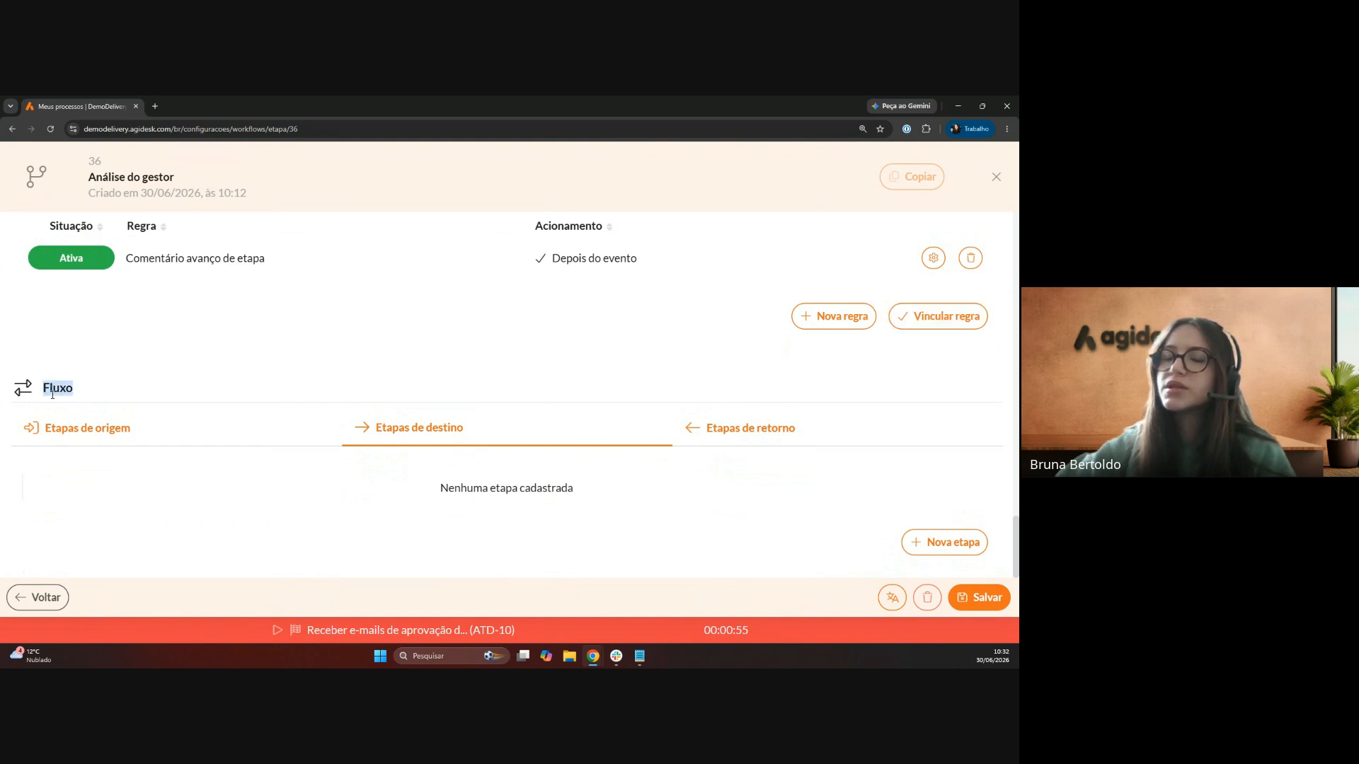
left_click(79, 433)
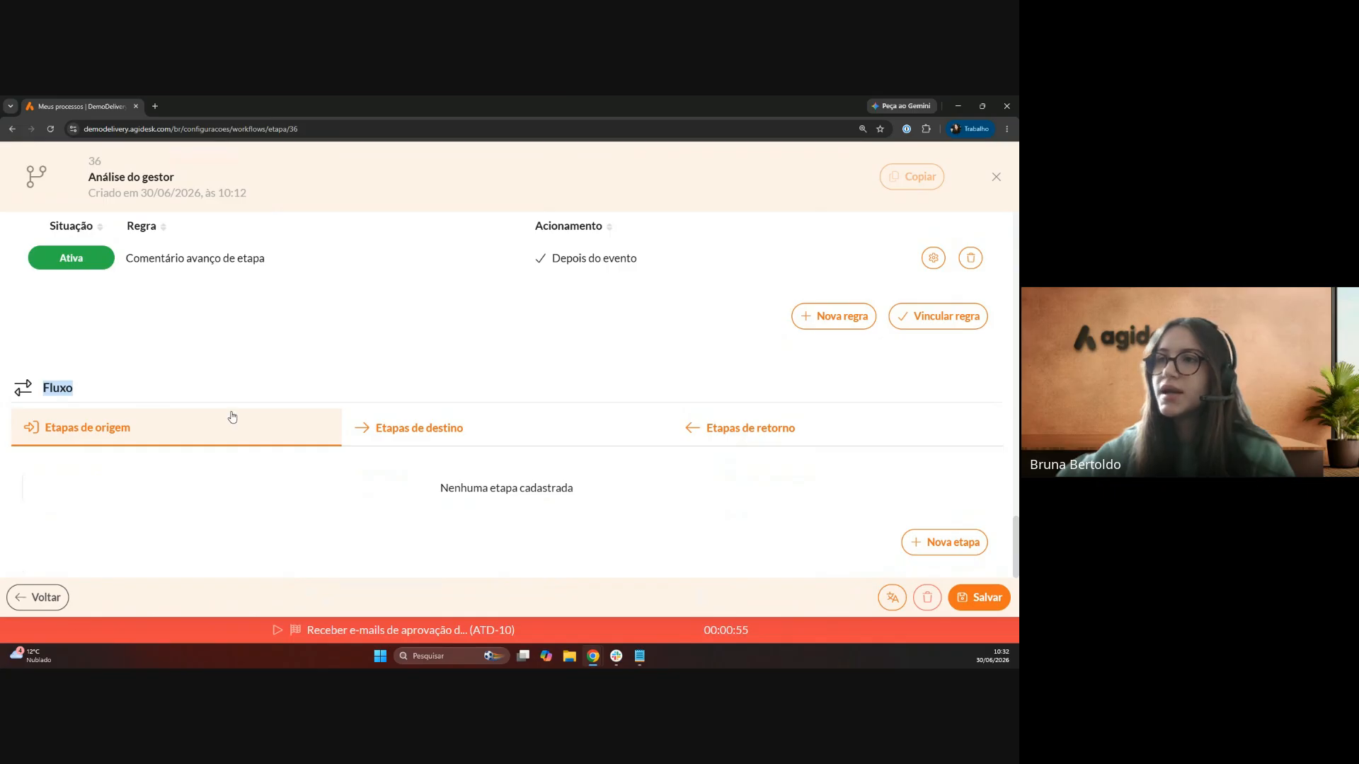
left_click(396, 430)
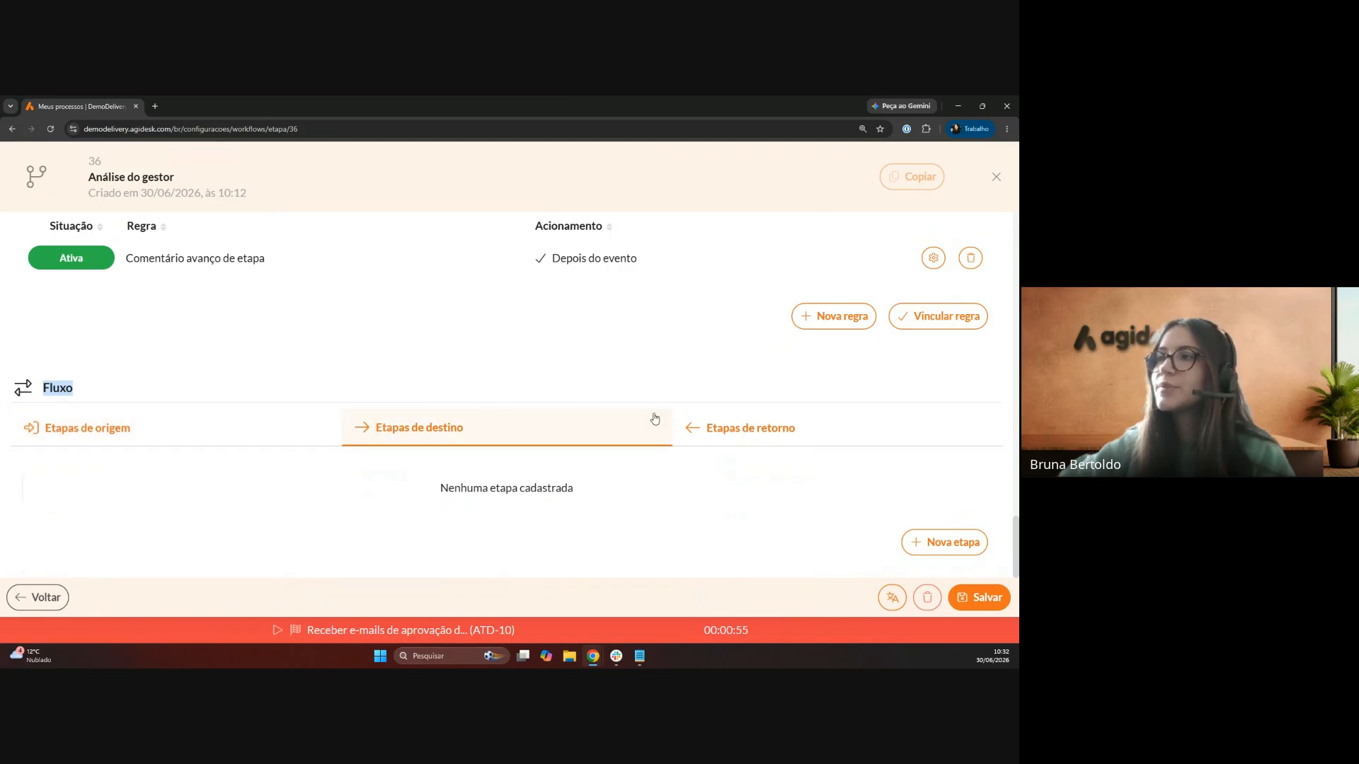
left_click(703, 430)
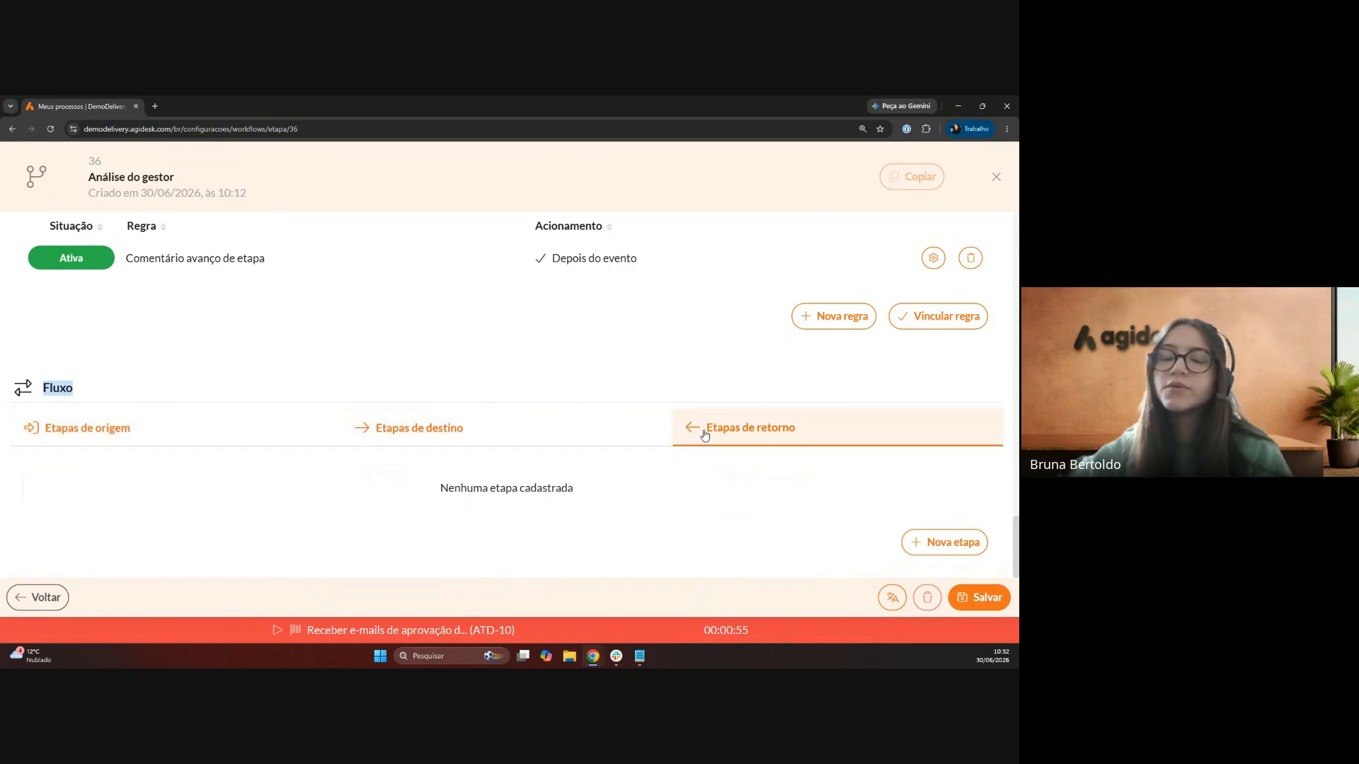
- Add Análise do RH from the RH > Solicitação de férias workflow as a destination stage of Análise do gestor
left_click(169, 433)
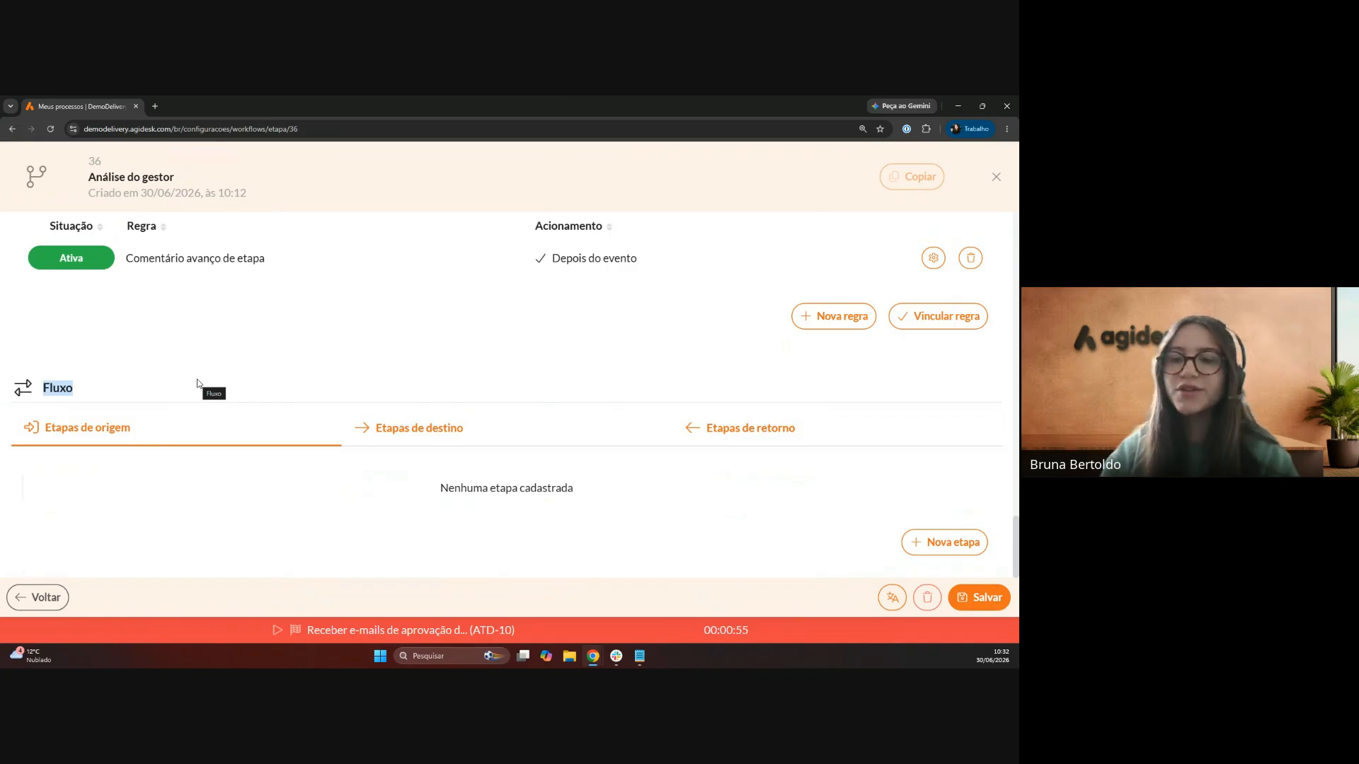
left_click(419, 431)
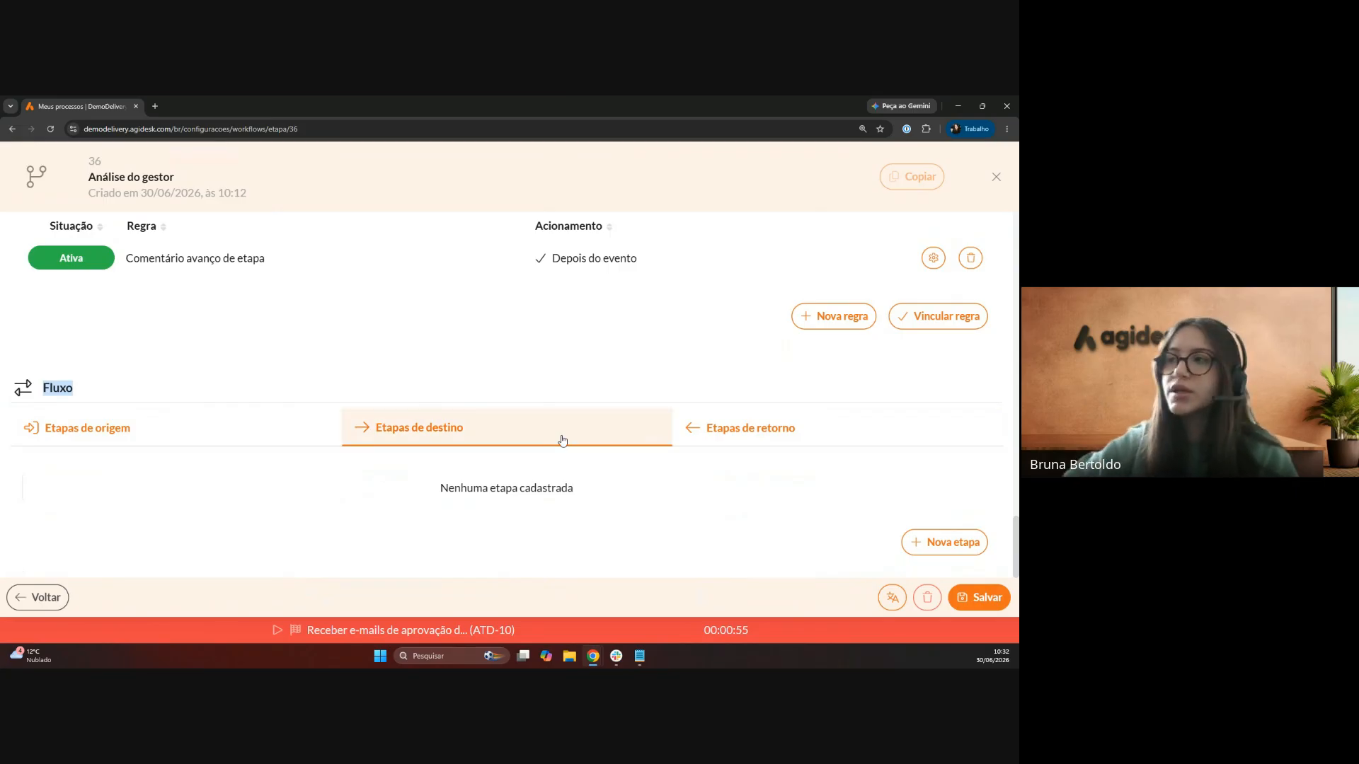
left_click(948, 544)
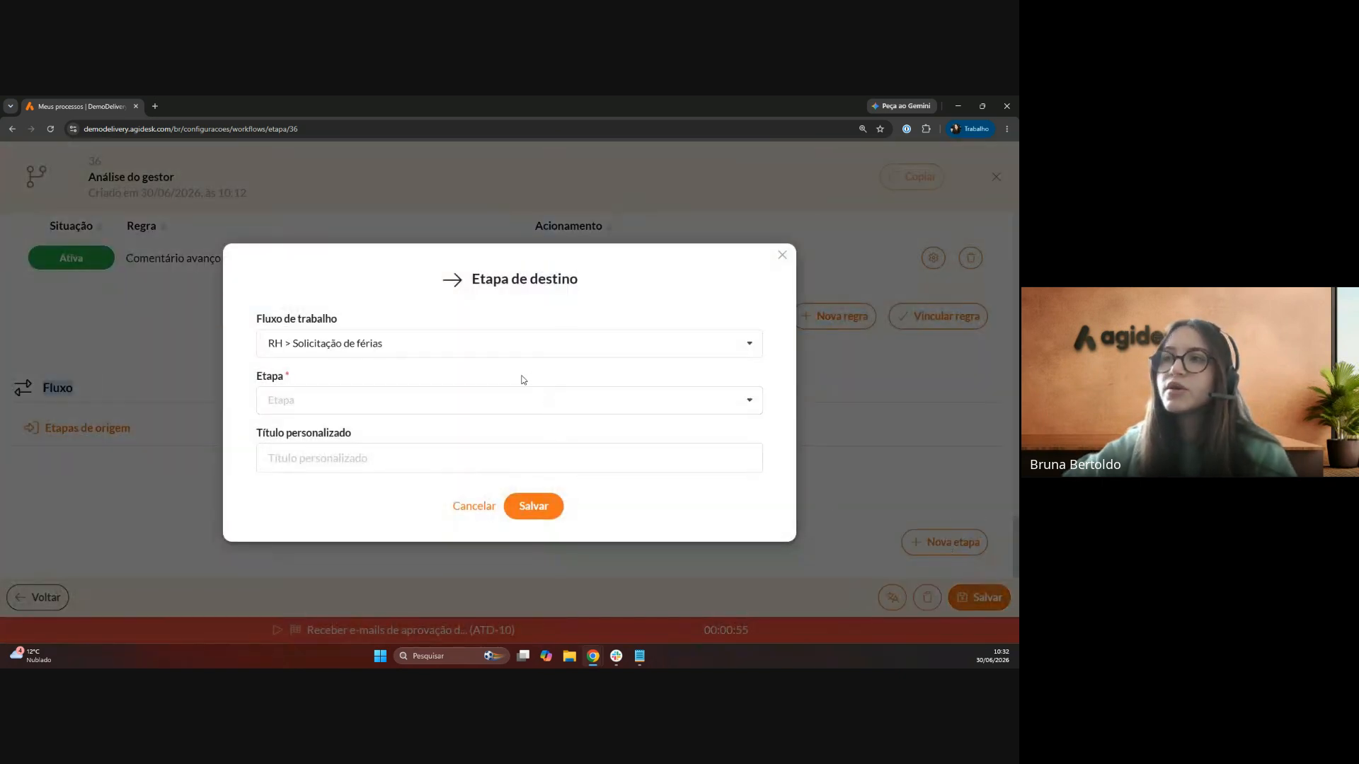
left_click(340, 398)
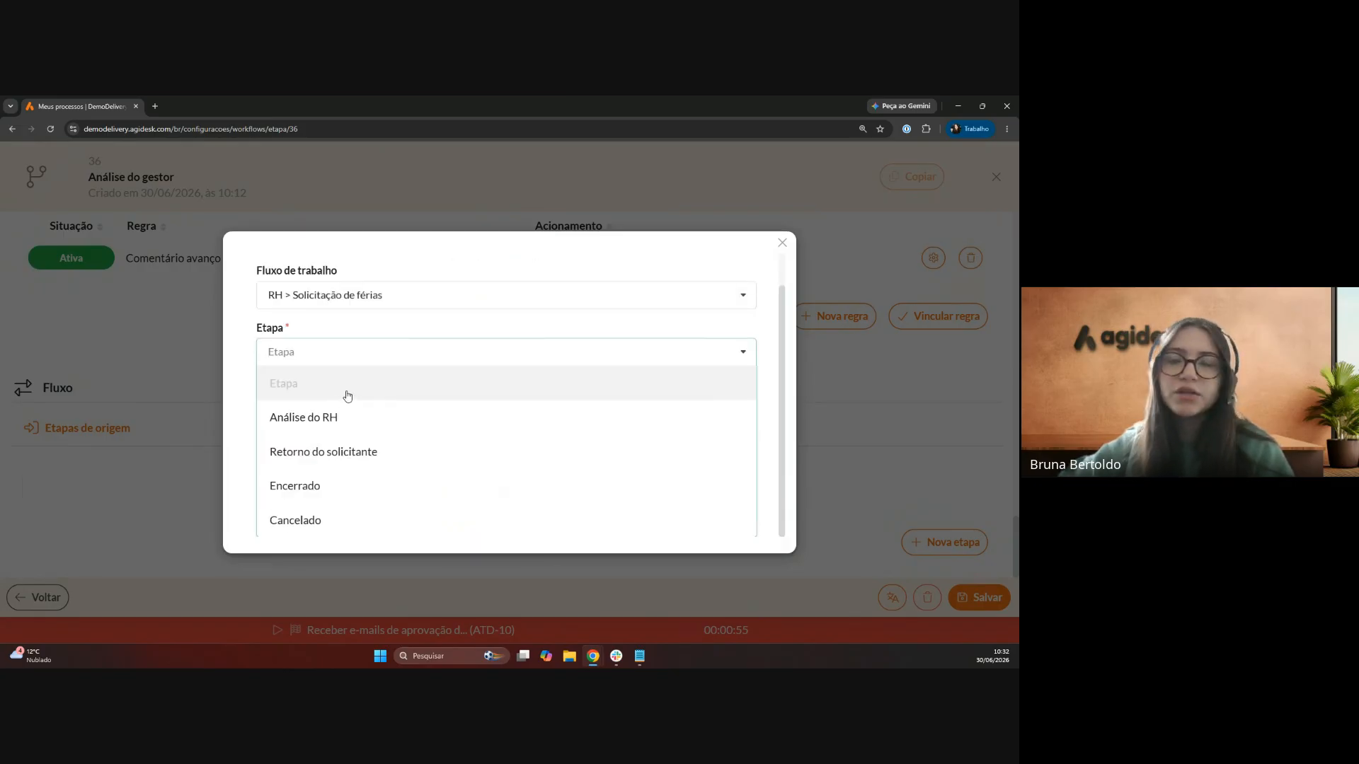
left_click(292, 418)
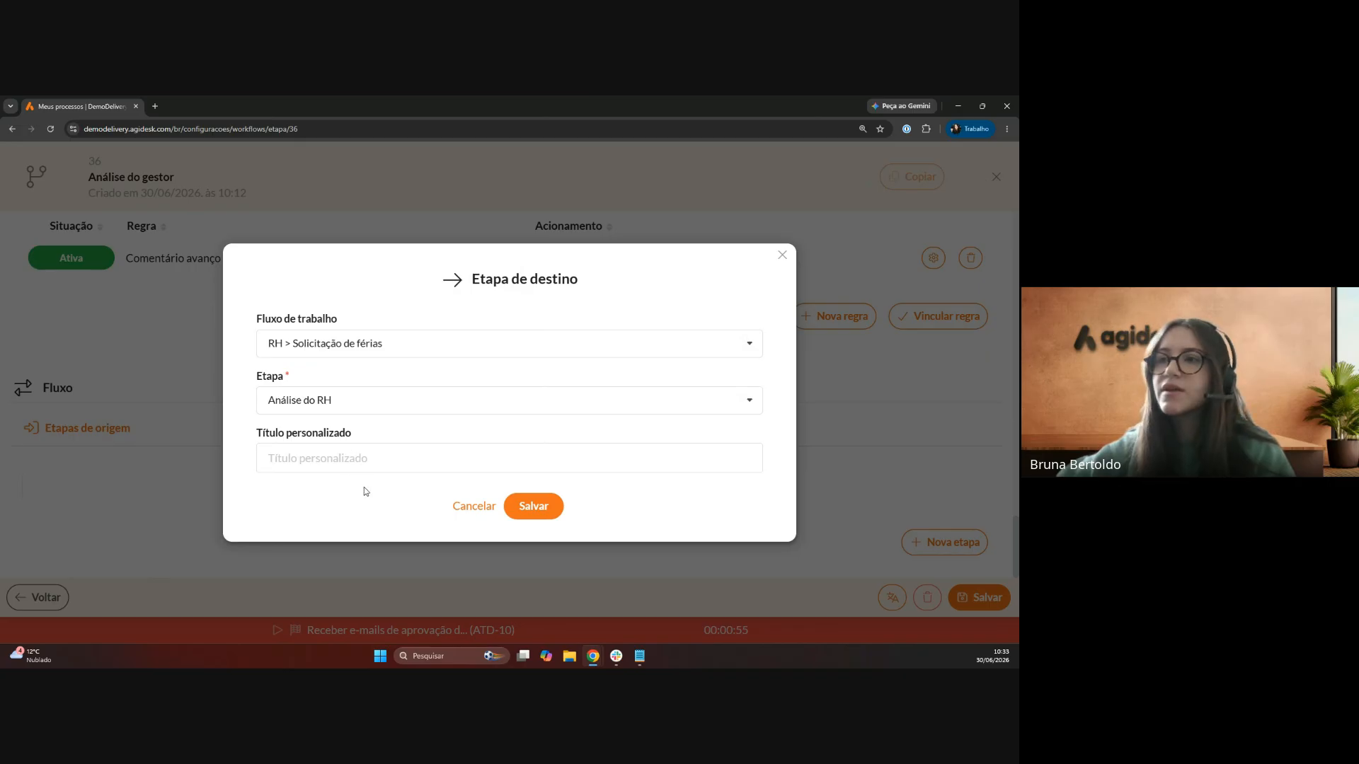
left_click(533, 519)
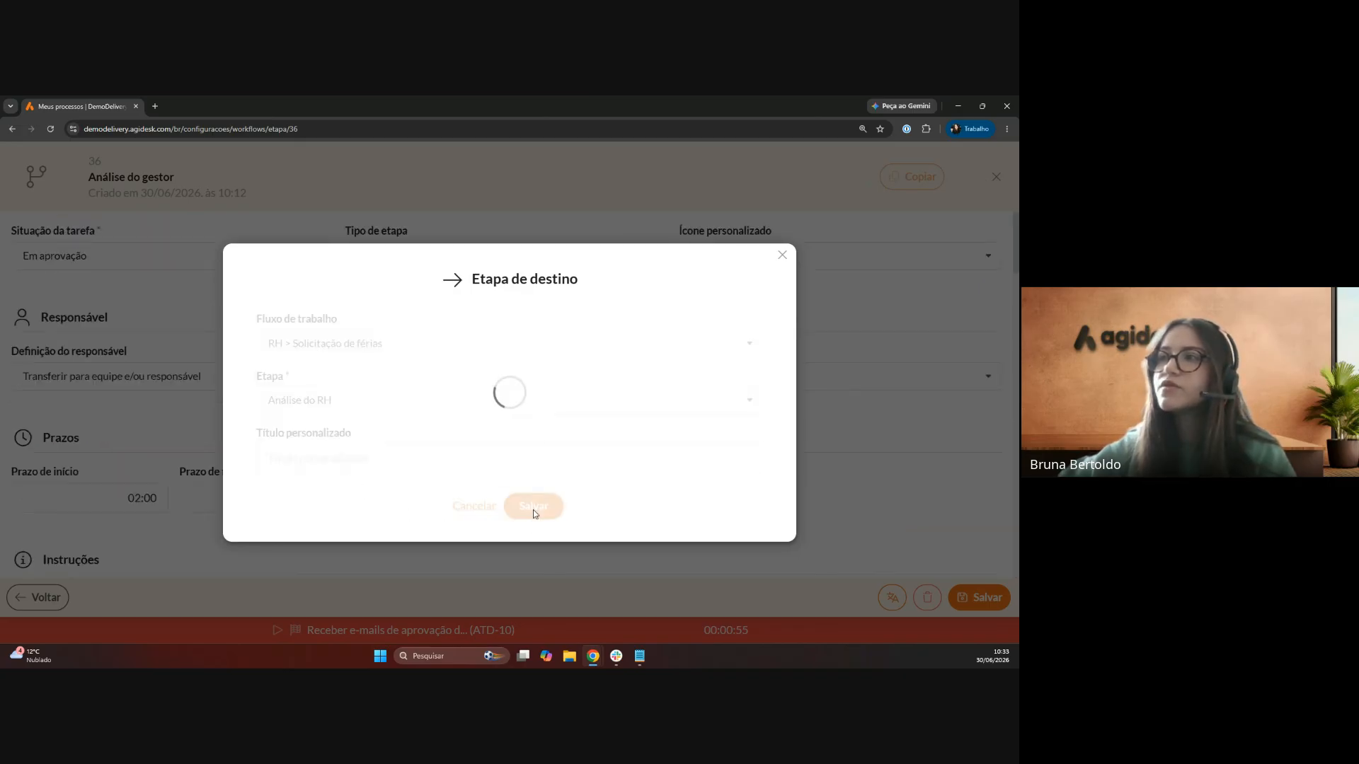
- Add Cancelado as a second destination stage in the Fluxo section of Análise do gestor
scroll(422, 386, "down", 20)
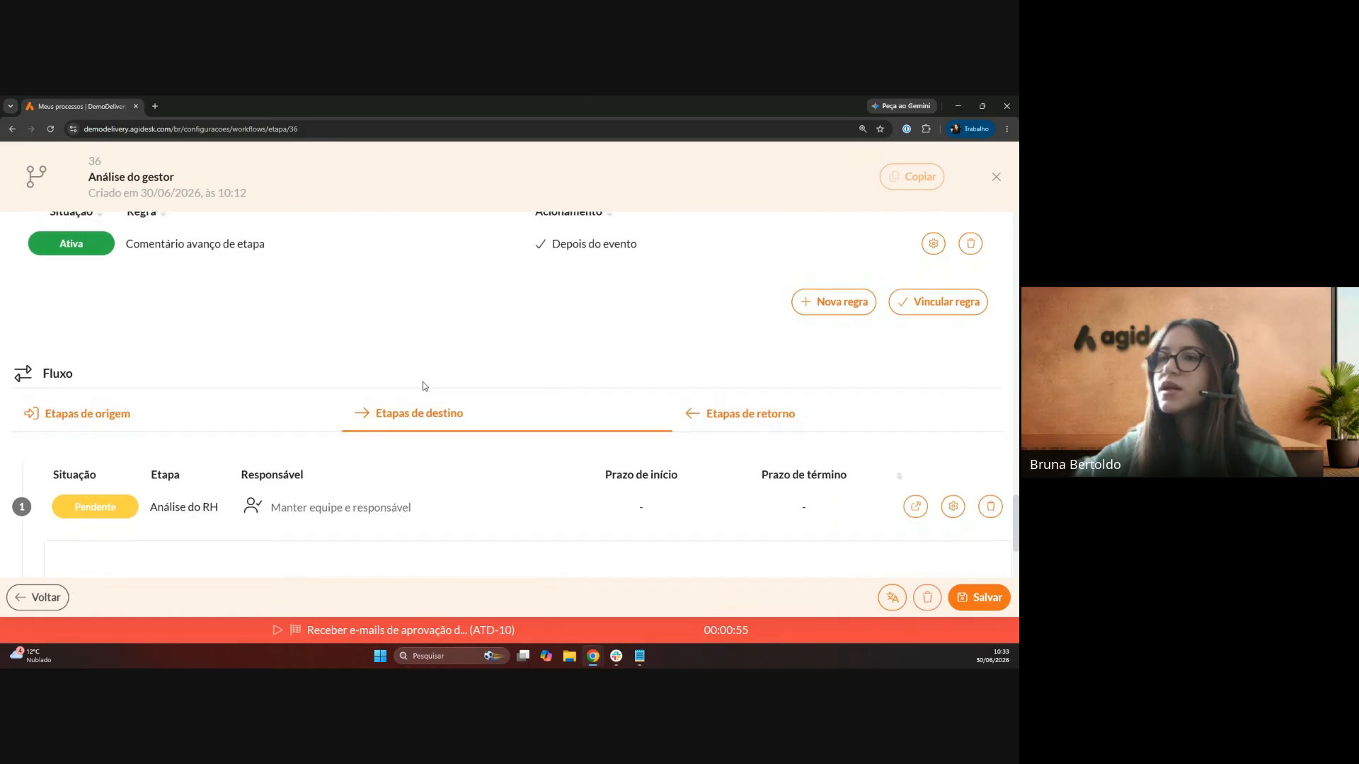
scroll(423, 386, "up", 1)
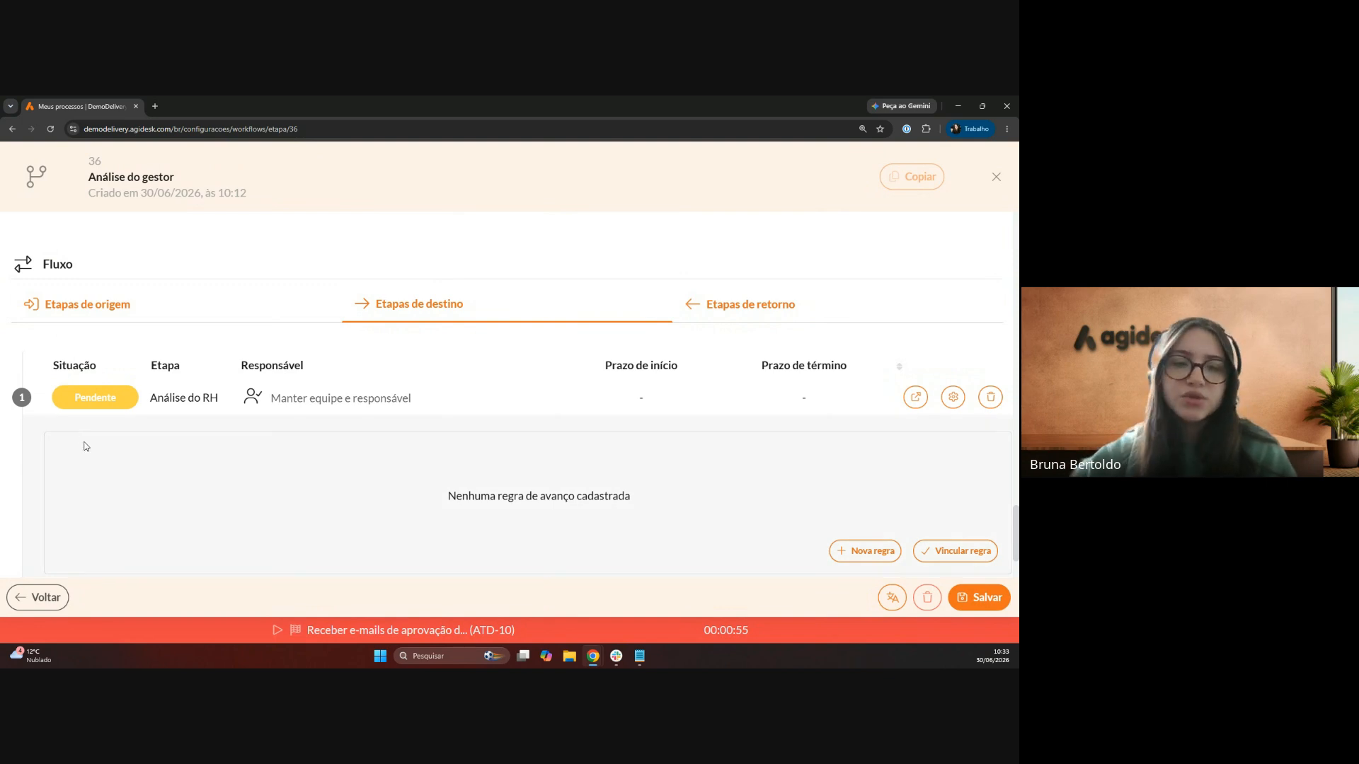
scroll(283, 457, "down", 1)
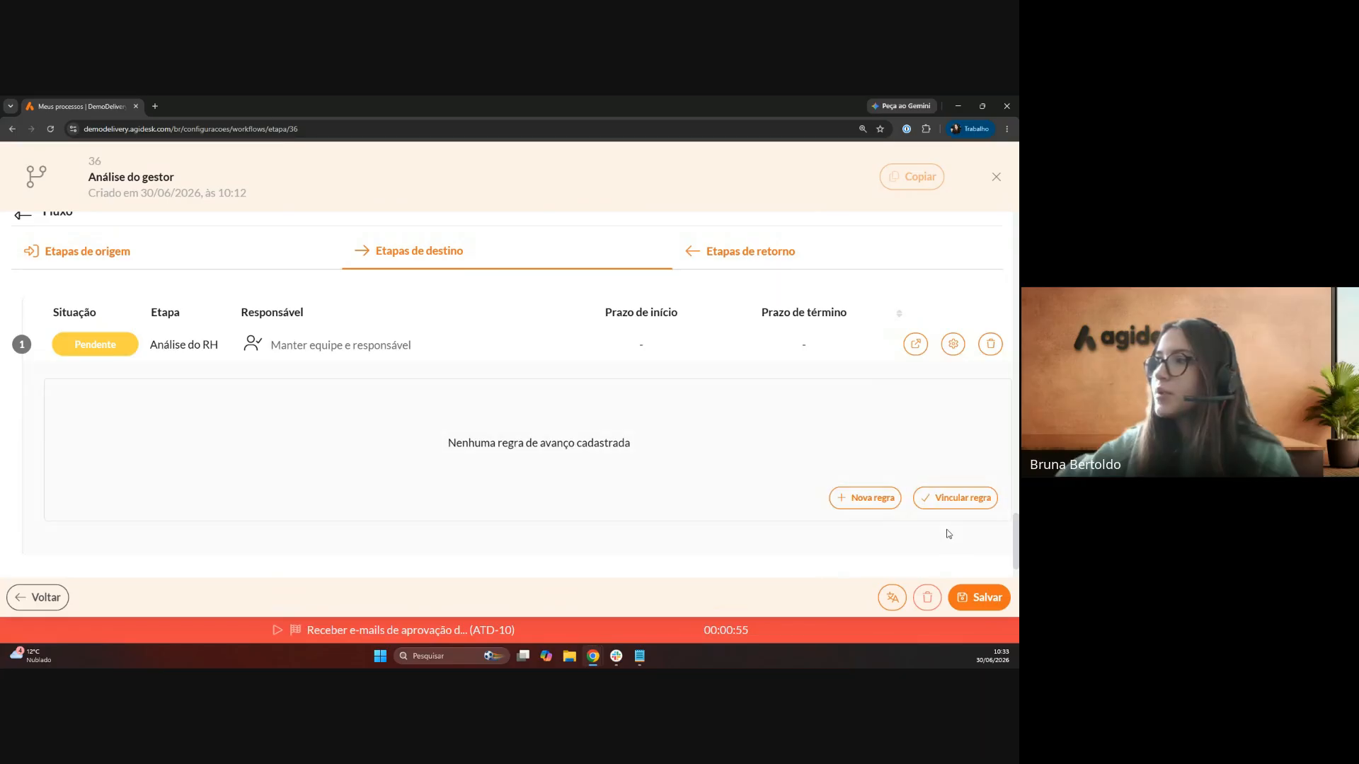
scroll(949, 534, "down", 1)
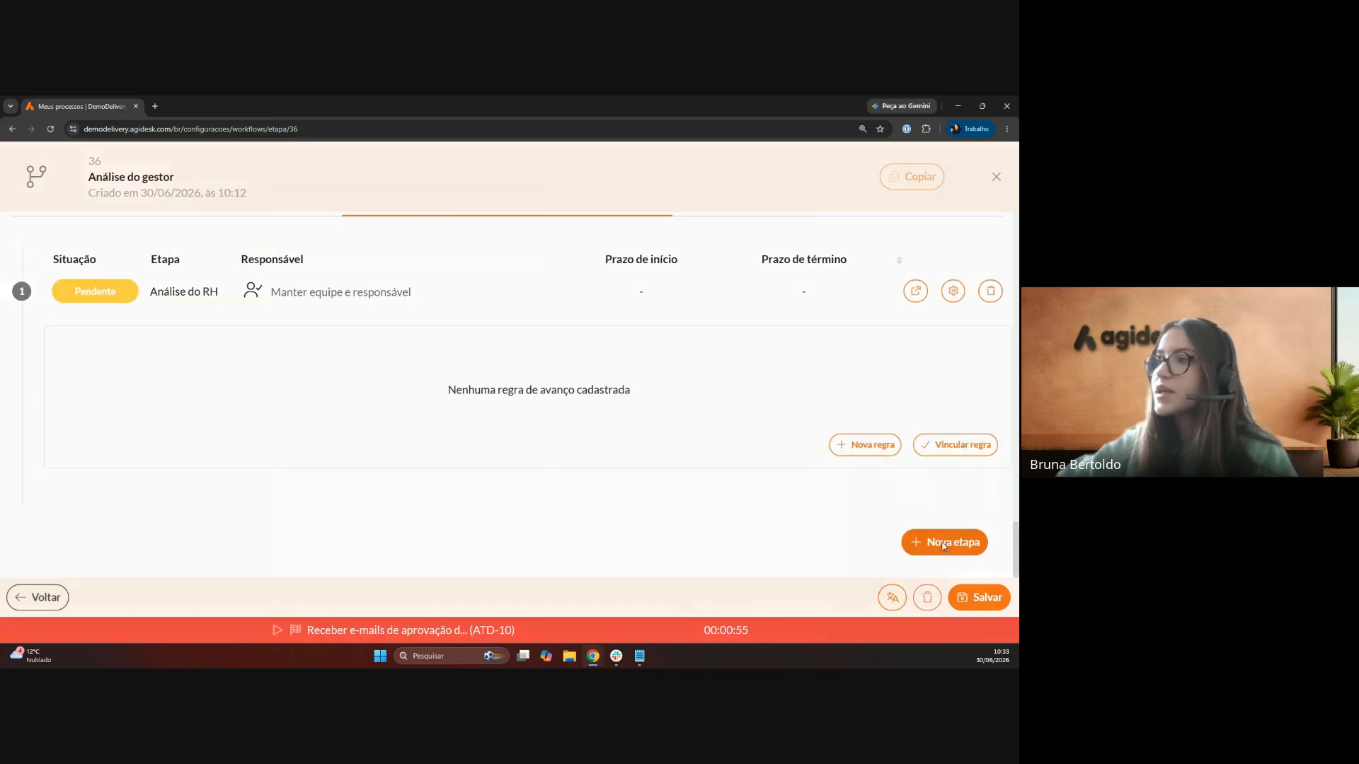
left_click(943, 544)
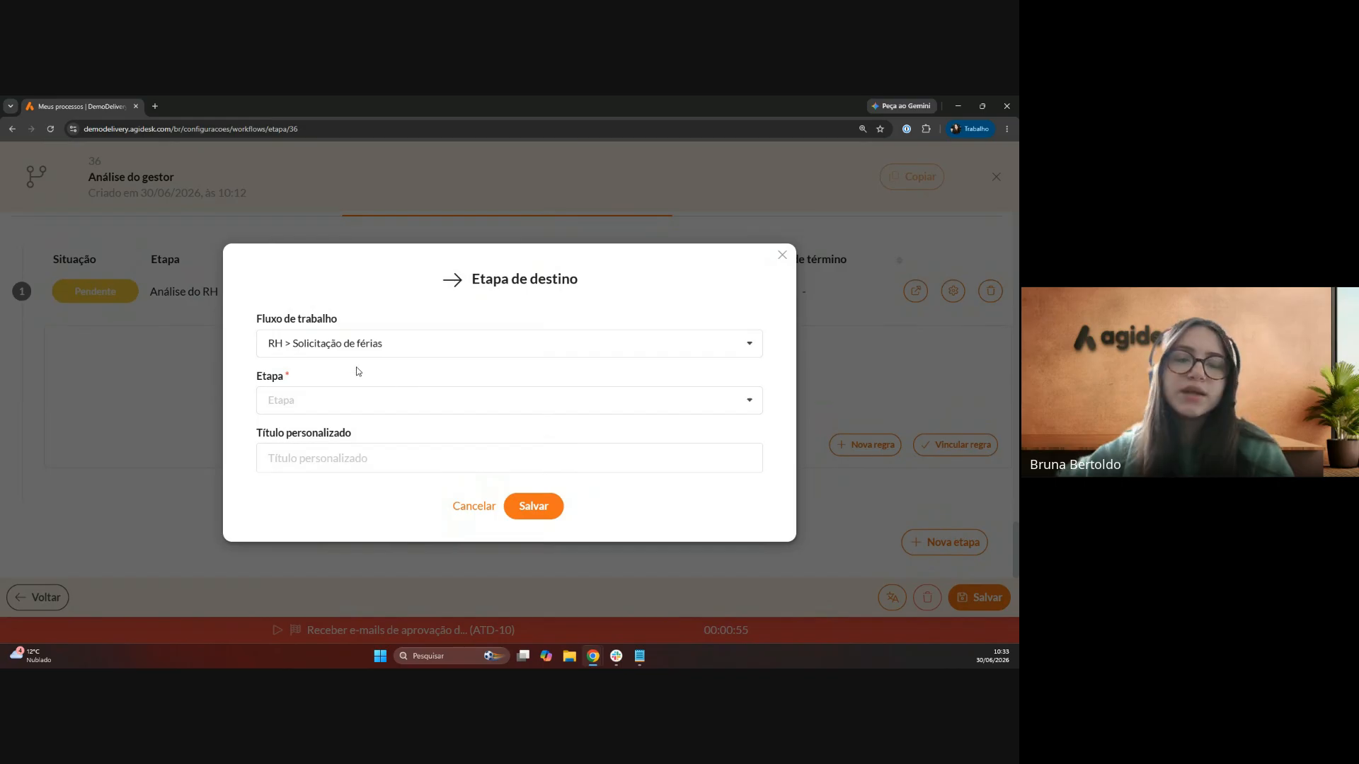
left_click(325, 394)
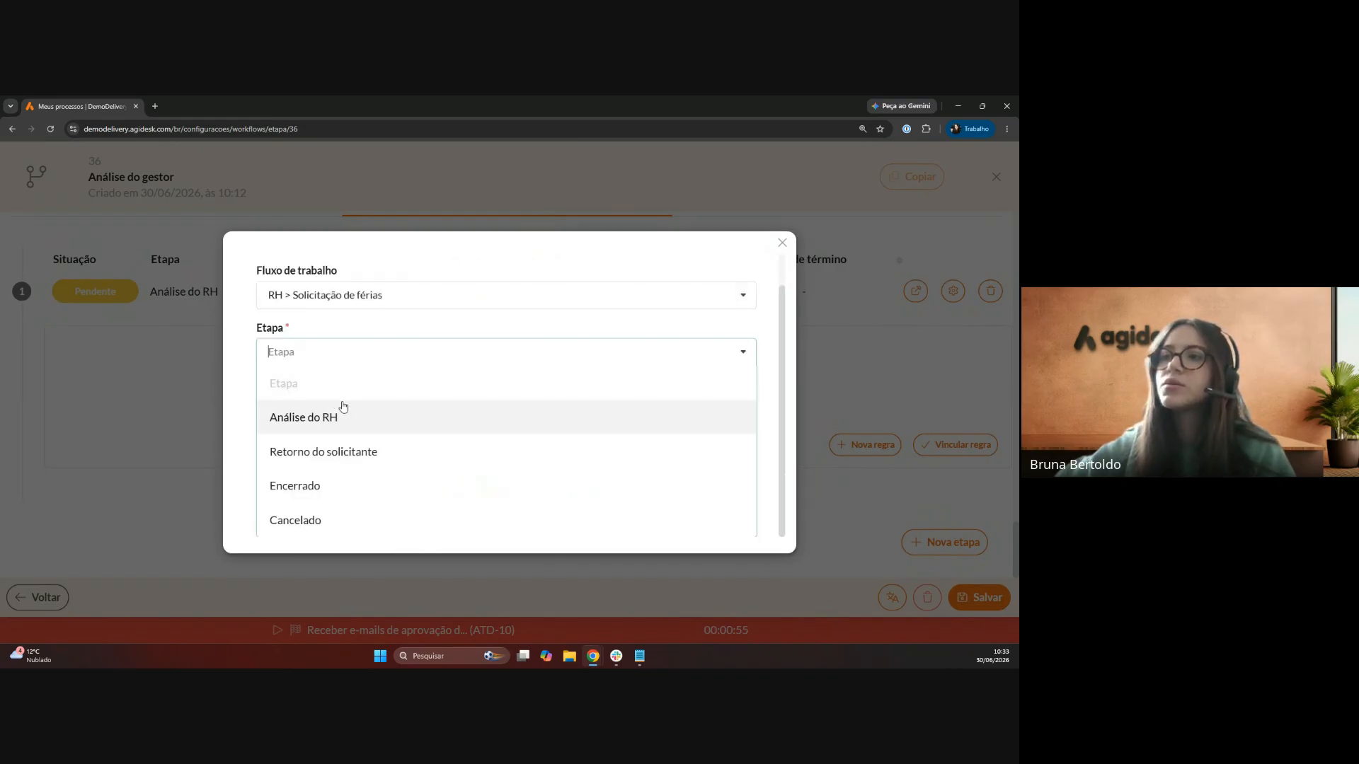
left_click(294, 518)
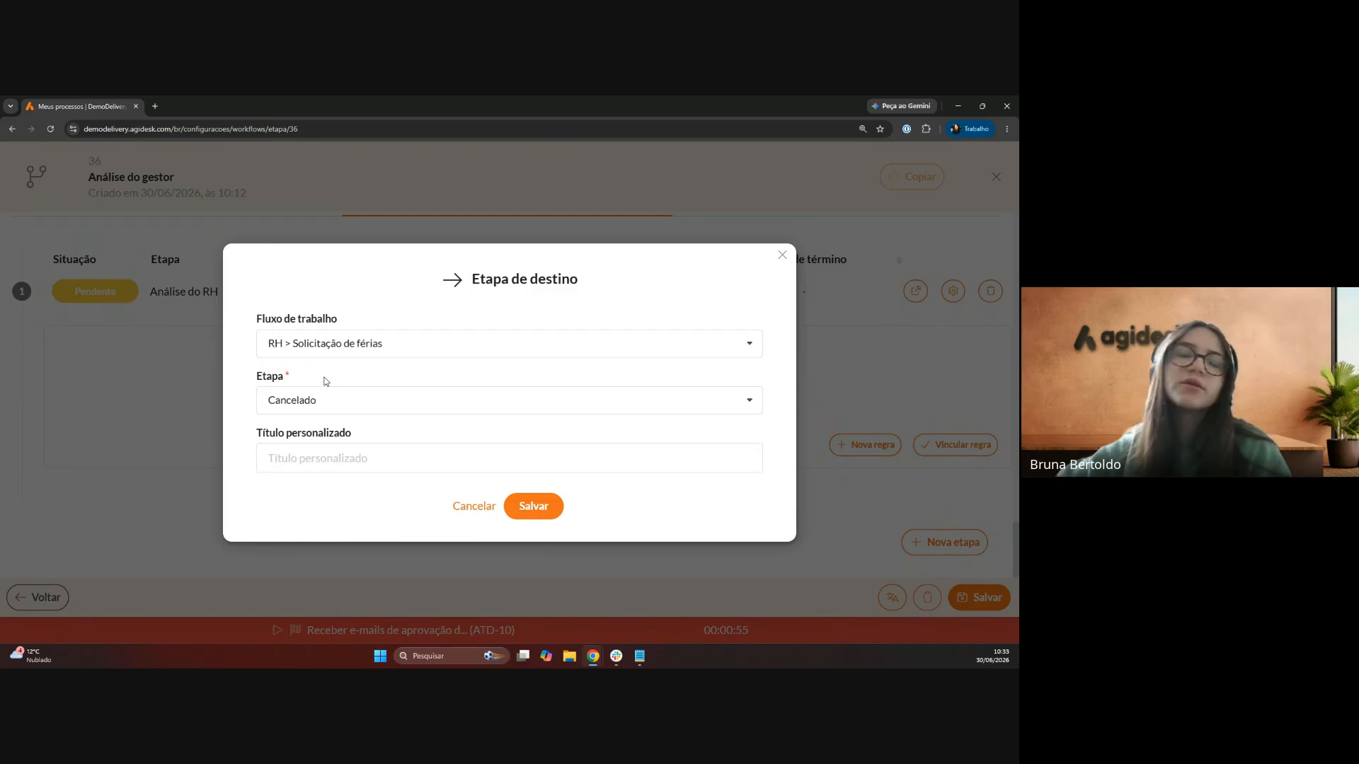
mouse_move(287, 377)
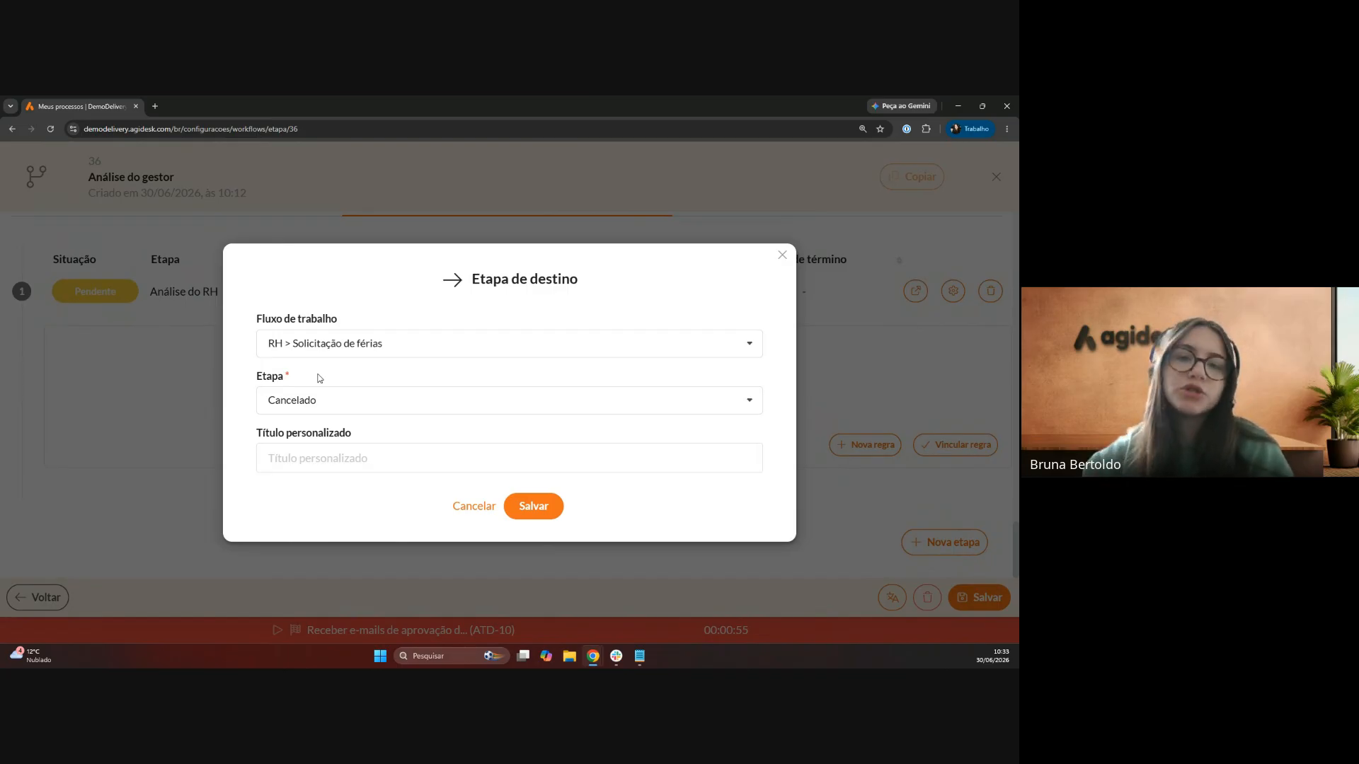
left_click(530, 507)
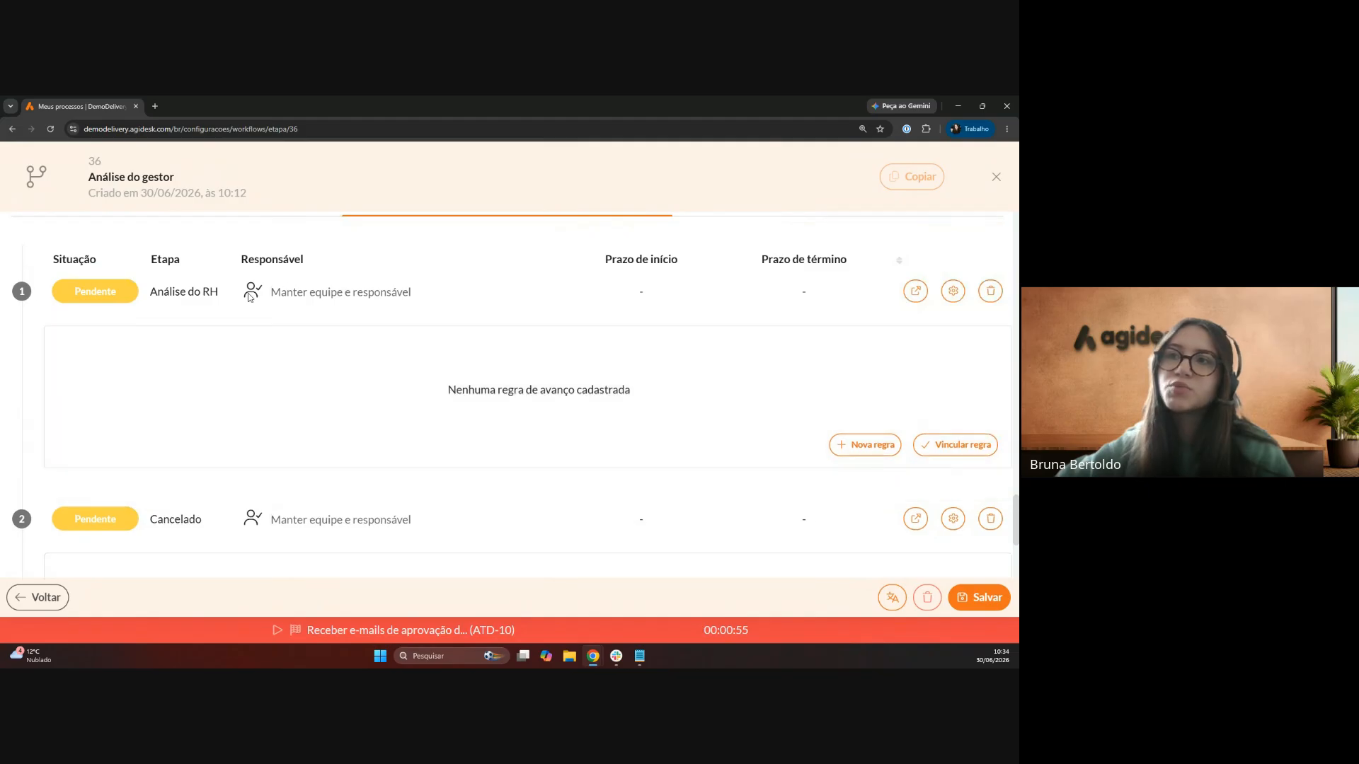
- Check the destination and return stages of the flow and save the Análise do gestor stage
scroll(248, 302, "down", 1)
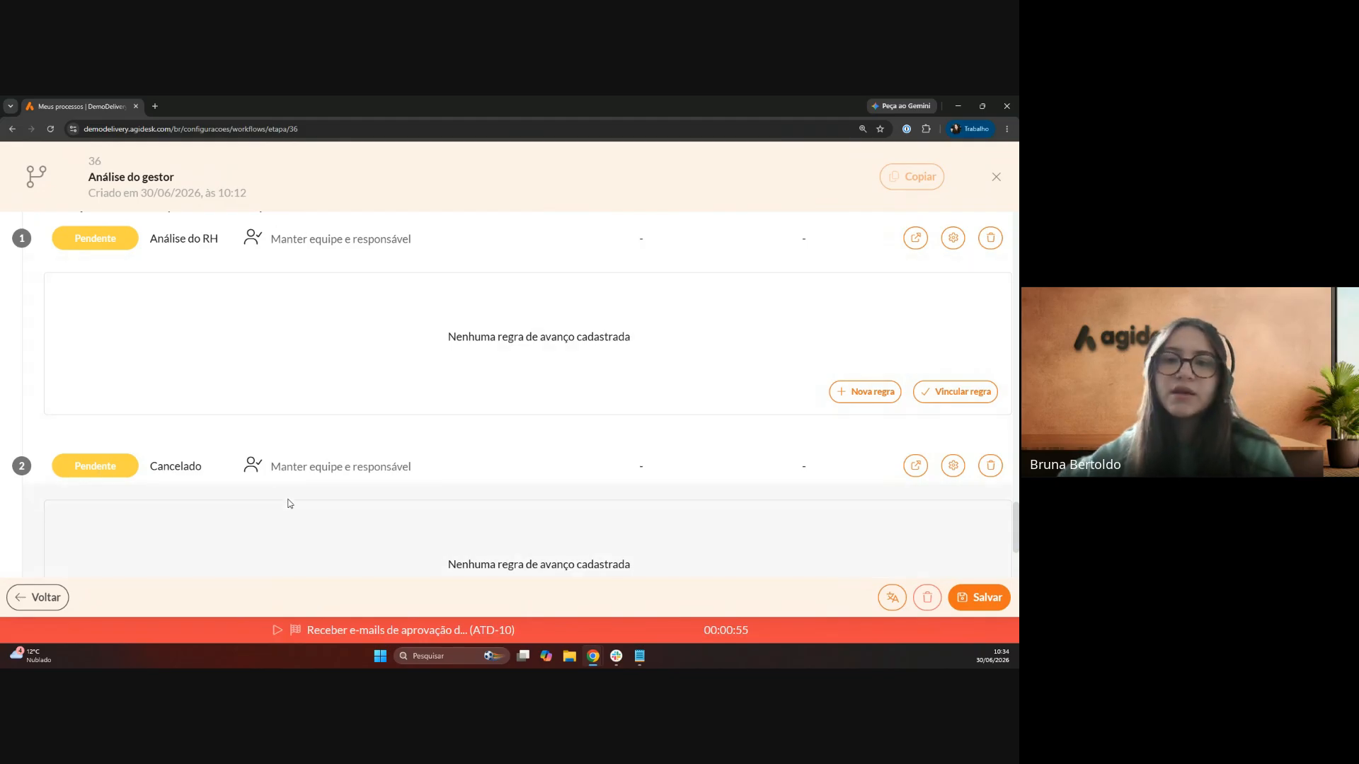
scroll(491, 466, "down", 1)
scroll(634, 516, "up", 3)
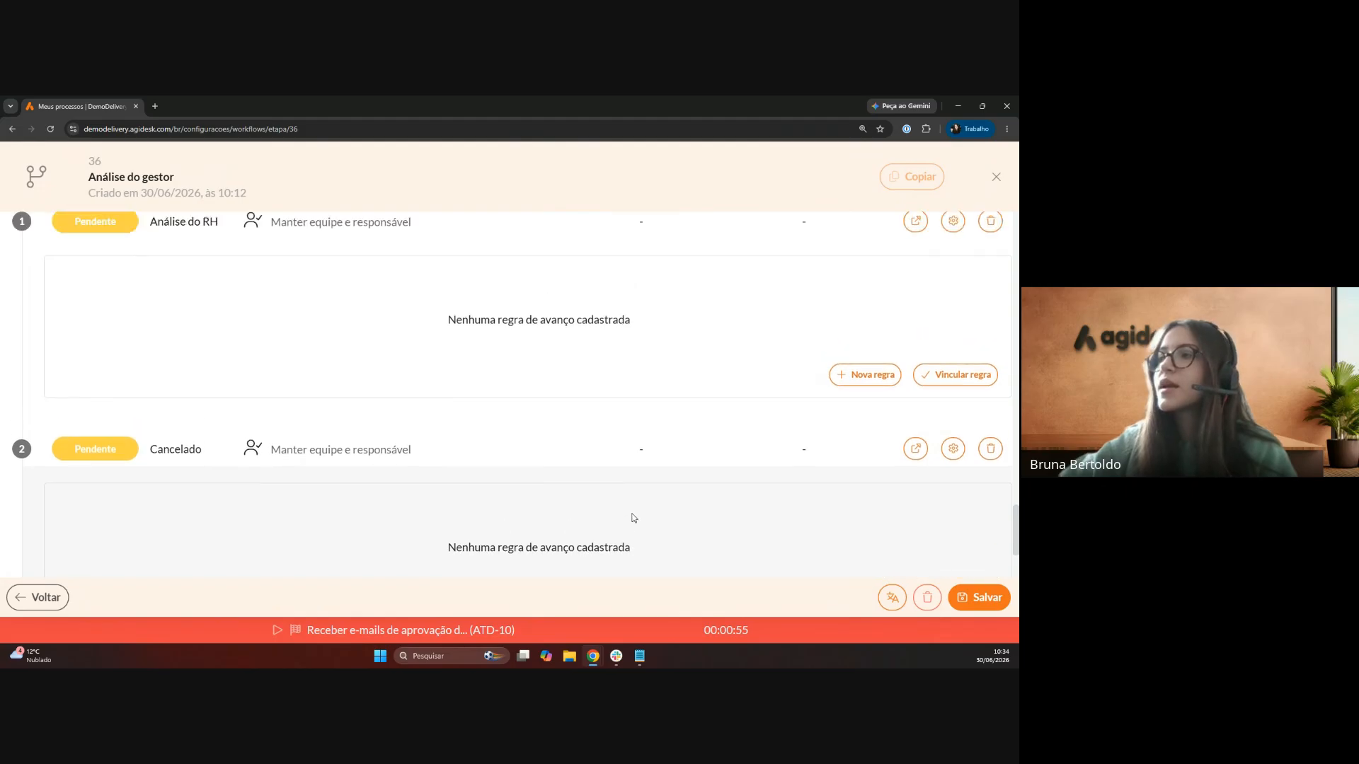
scroll(559, 522, "up", 2)
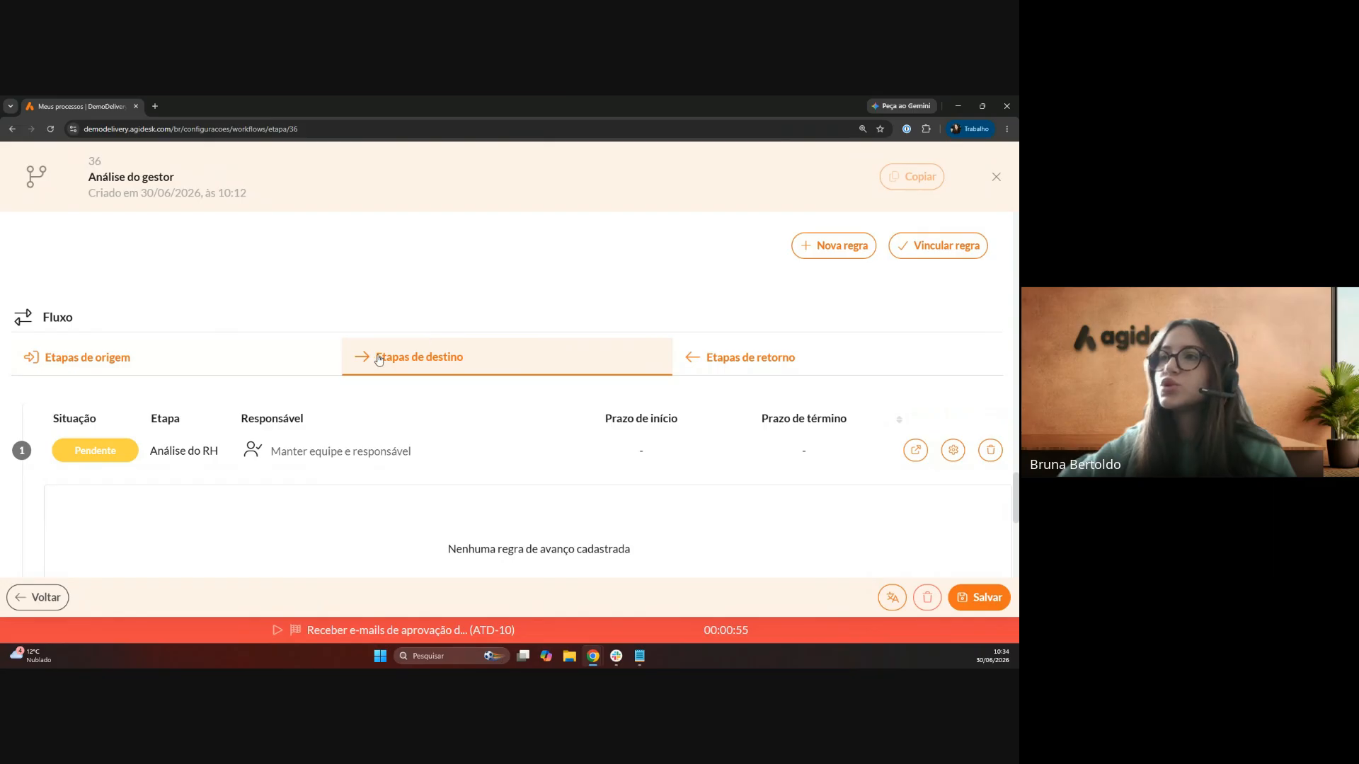
left_click(717, 358)
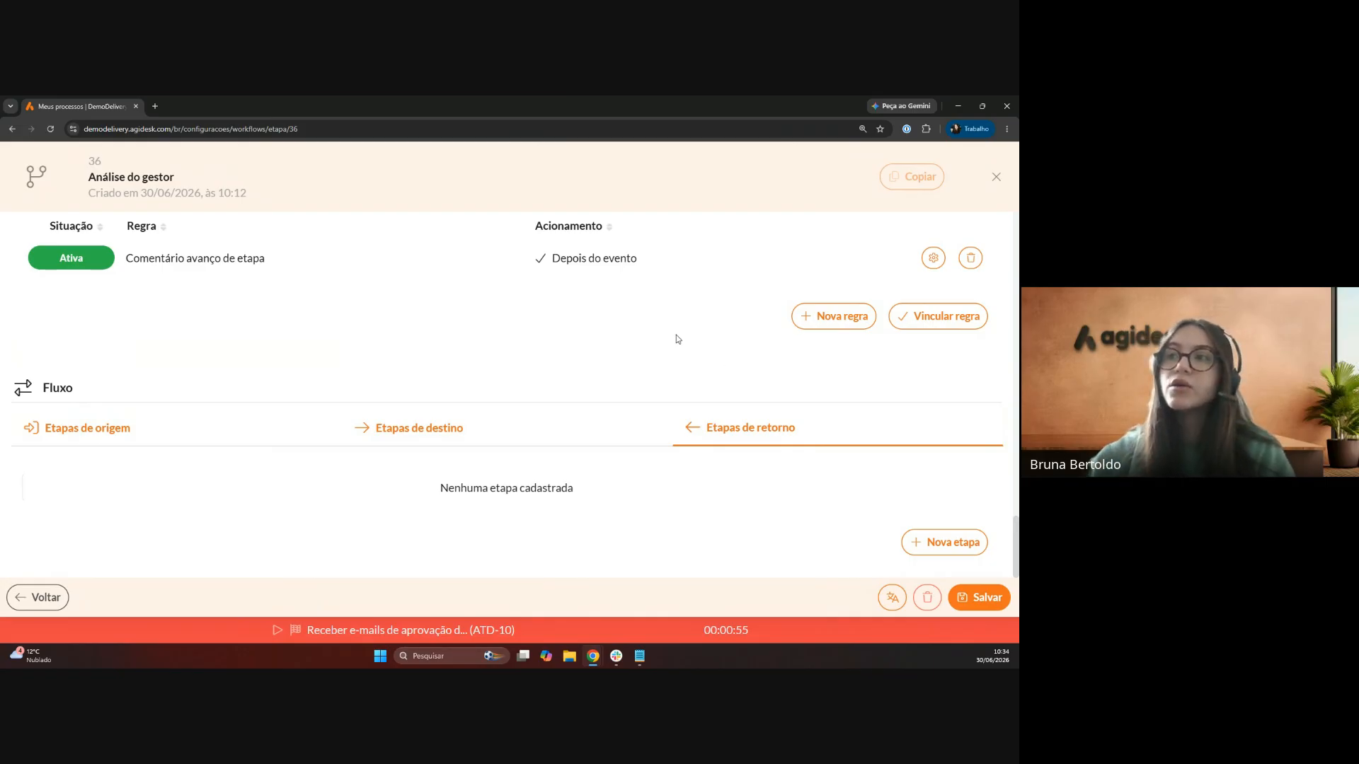
left_click(982, 598)
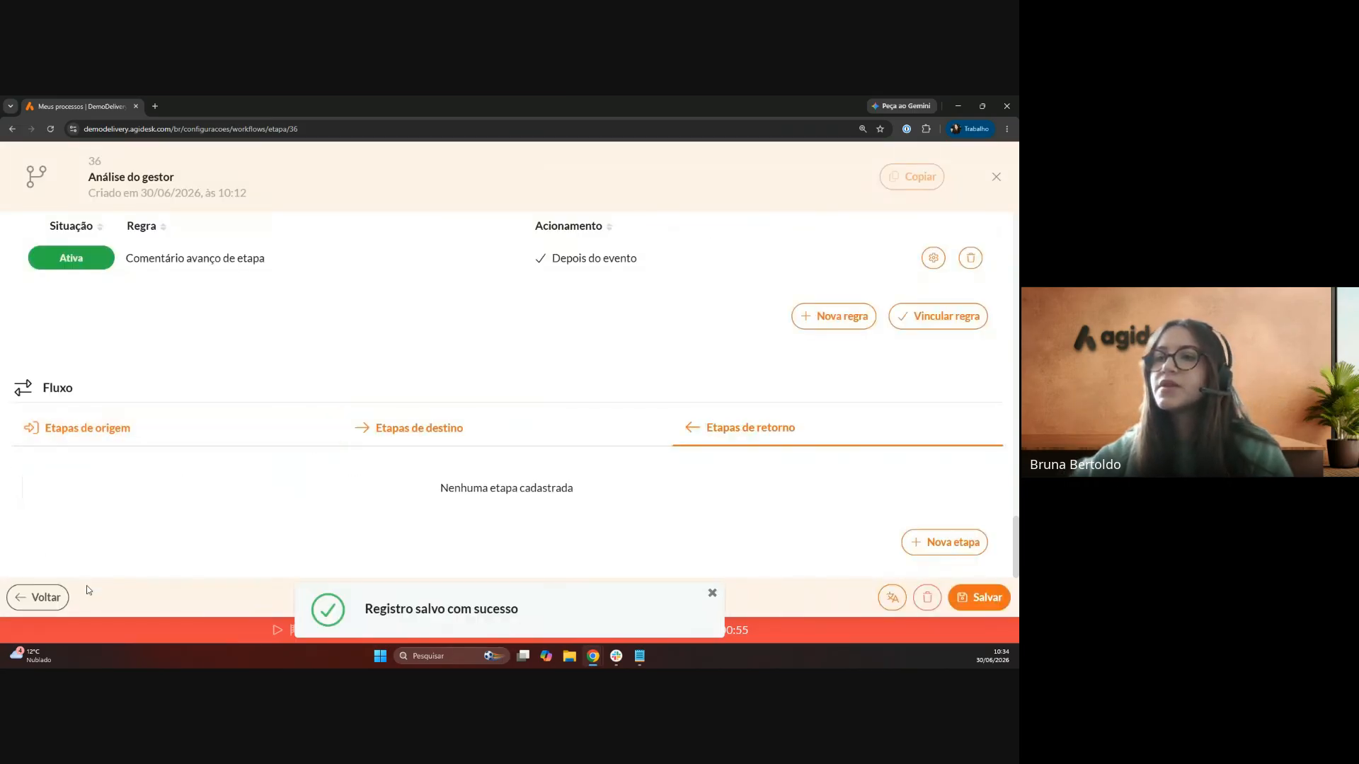
- Open the Análise do RH stage's settings from the workflow's stage list and set its Situação da tarefa to Em aprovação
left_click(44, 597)
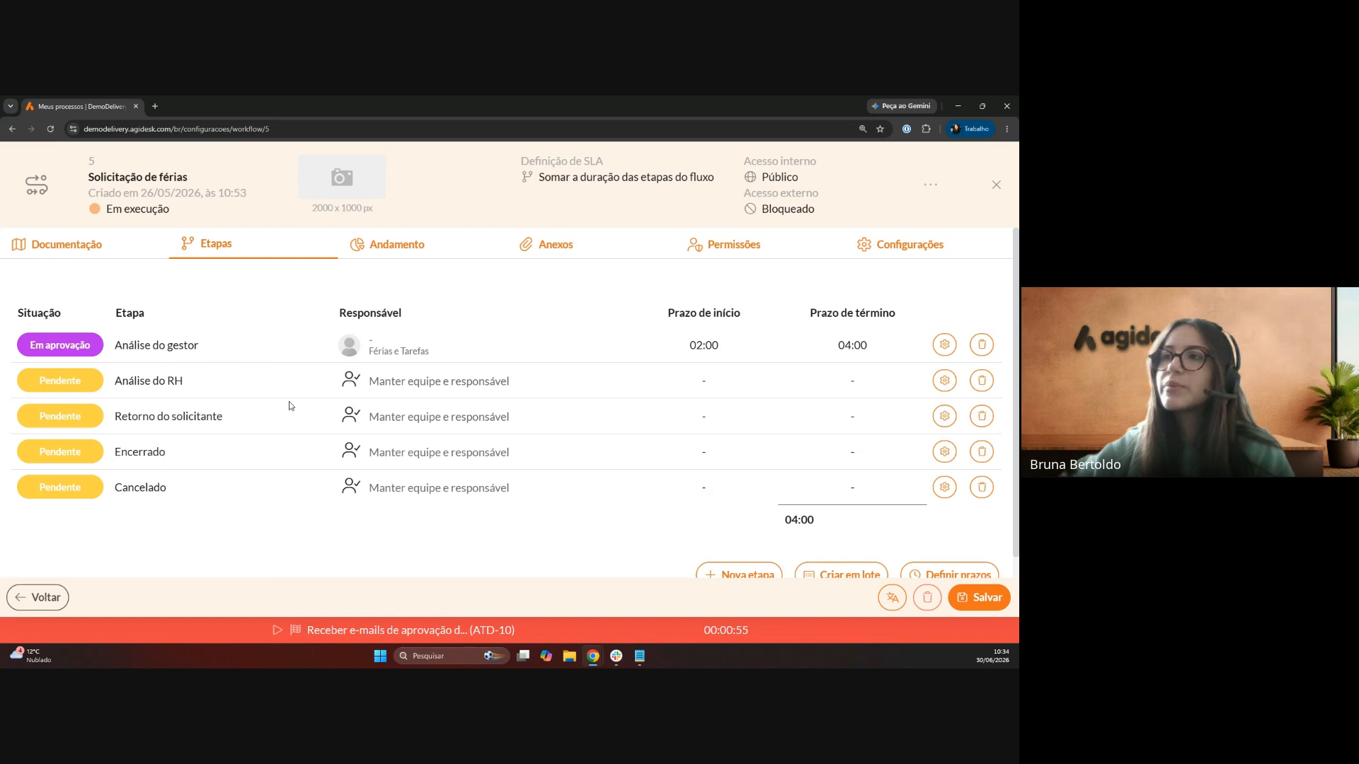
left_click(945, 382)
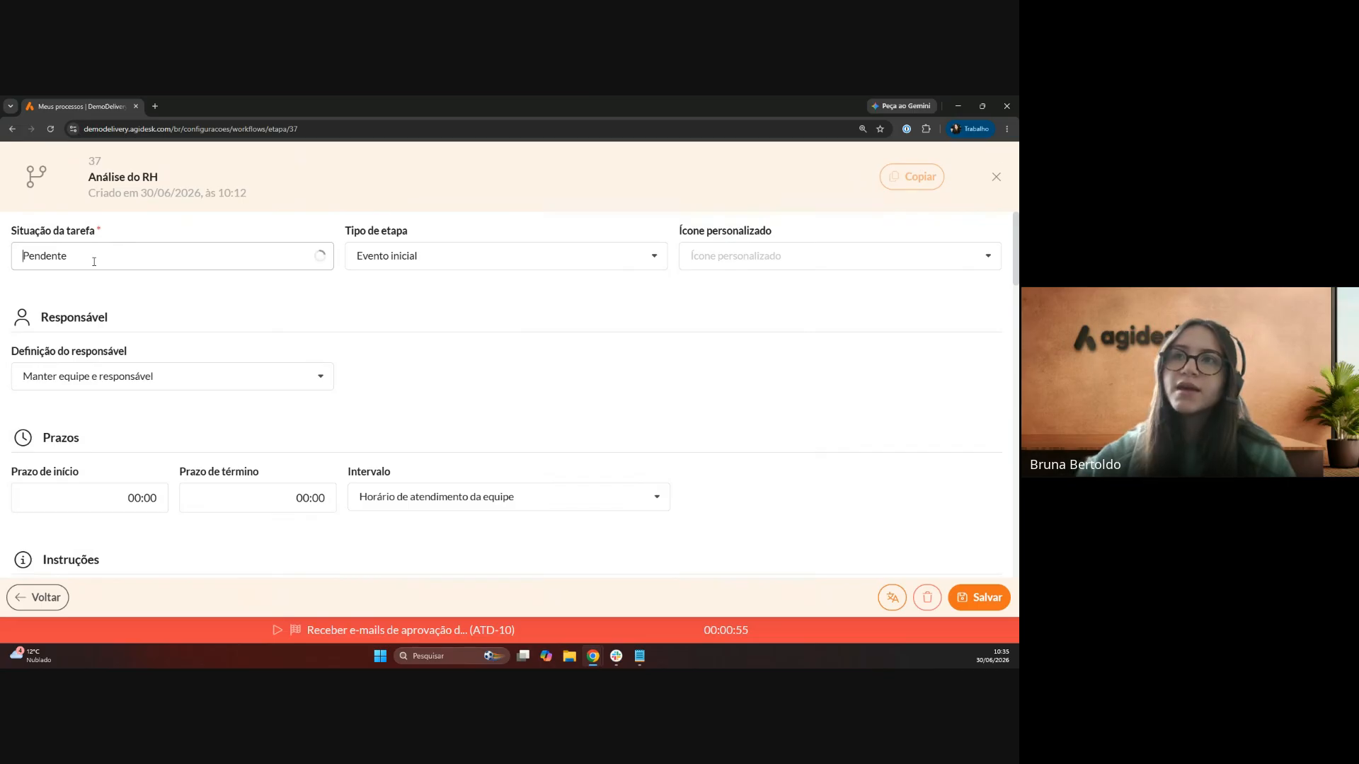
left_click(94, 258)
left_click(68, 425)
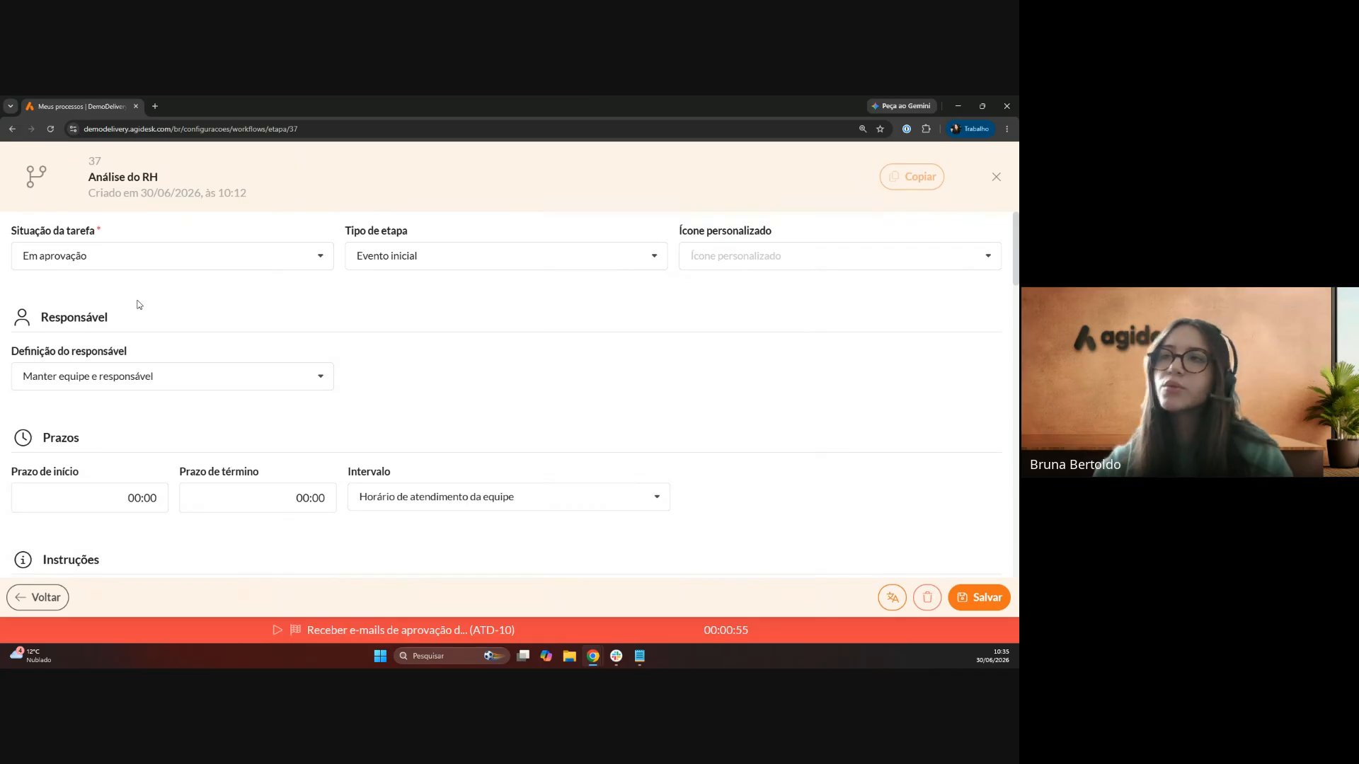
- Set the Tipo de etapa of the Análise do RH stage to Evento intermediário
left_click_drag(344, 231, 407, 234)
left_click(420, 254)
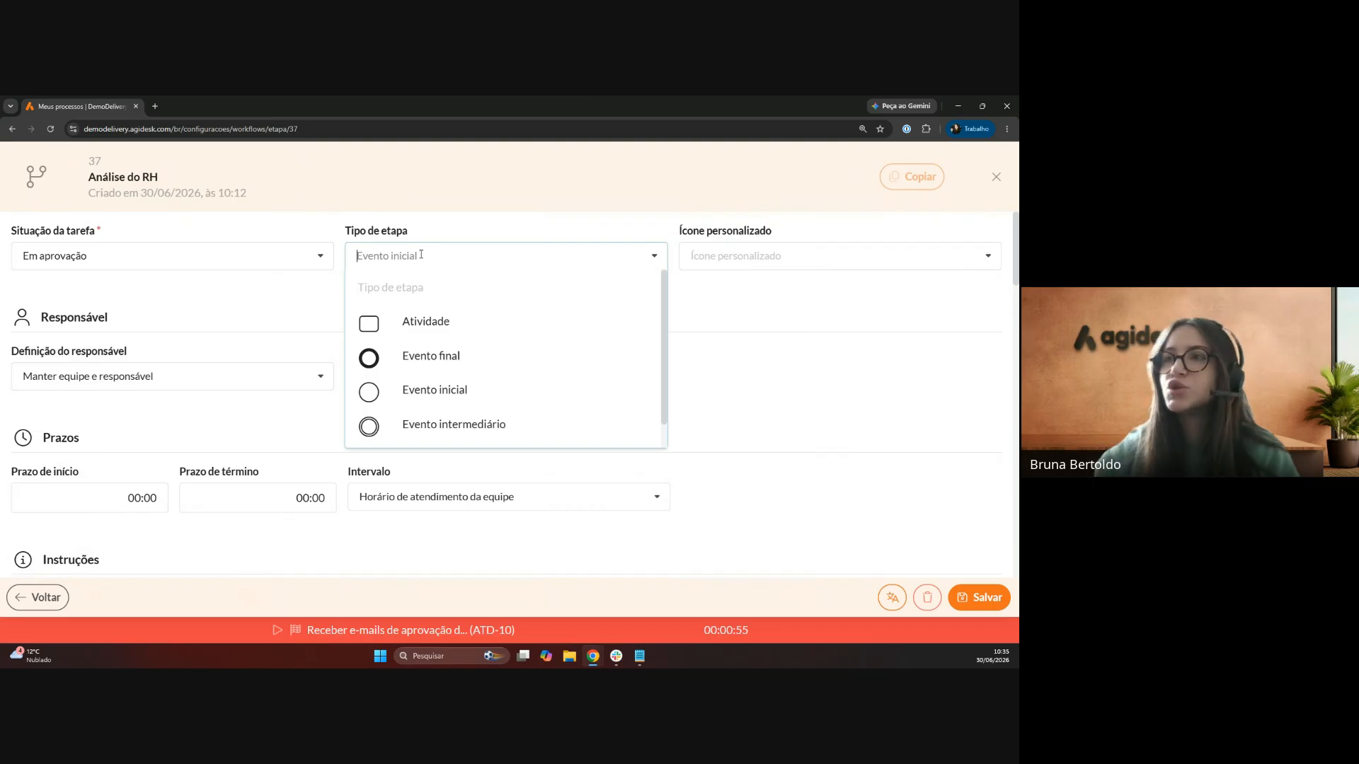
scroll(461, 368, "down", 1)
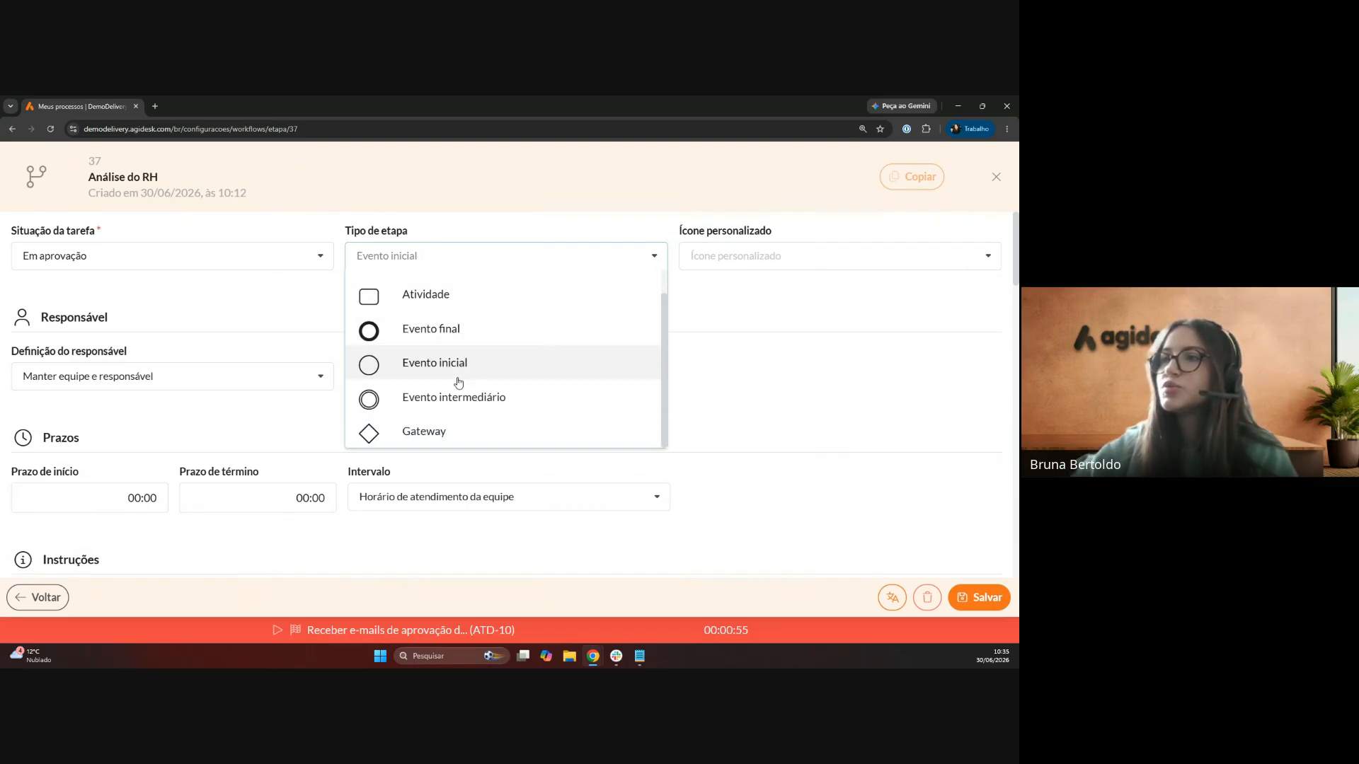
left_click(445, 398)
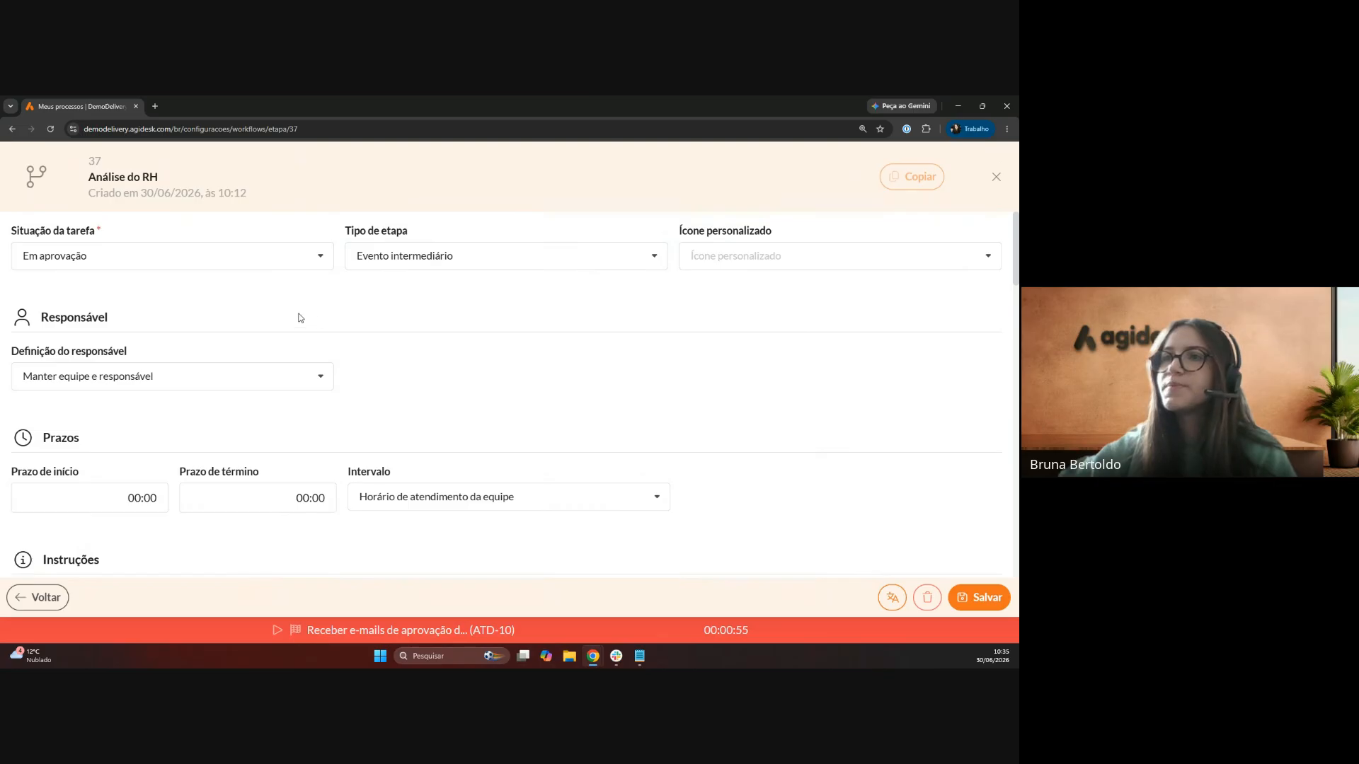
- Set the Definição do responsável of the Análise do RH stage to Preencher somente o responsável
scroll(297, 315, "down", 1)
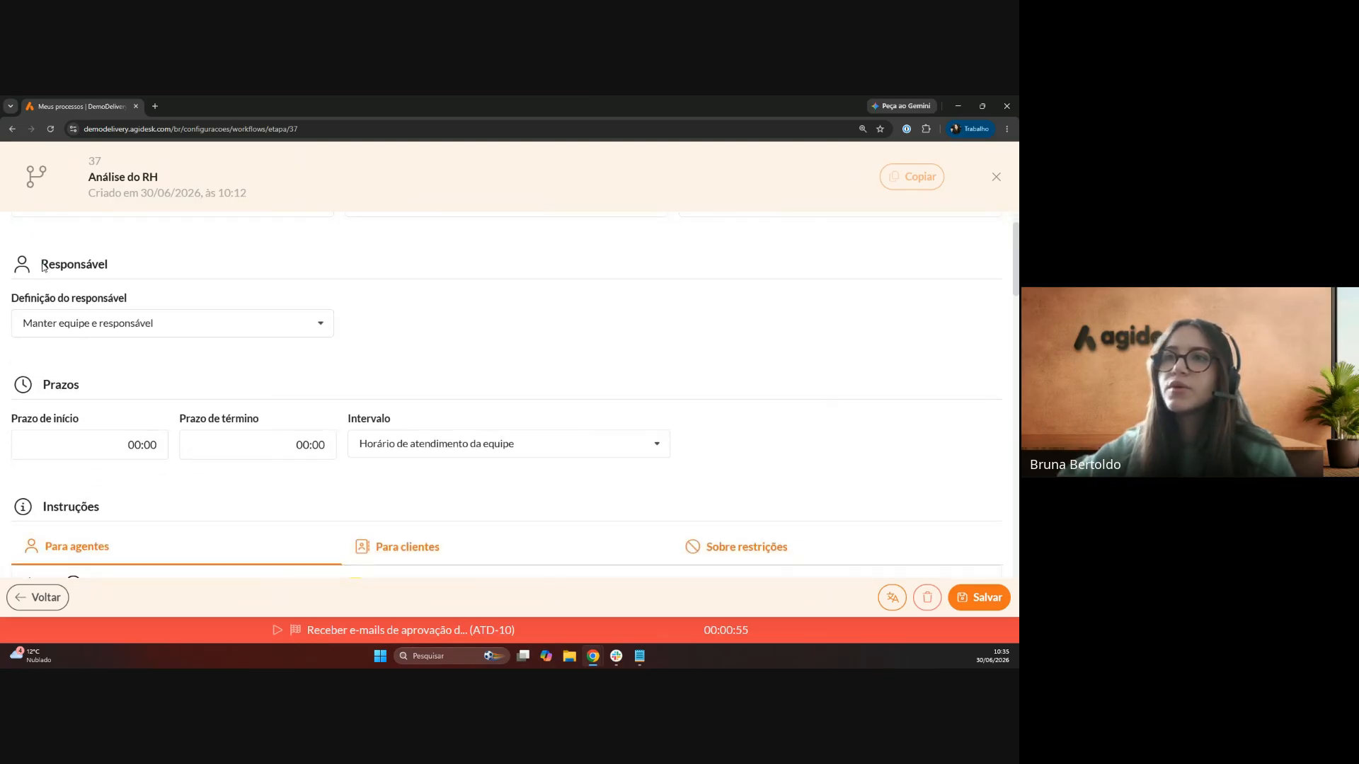
left_click_drag(41, 266, 114, 267)
scroll(142, 263, "down", 1)
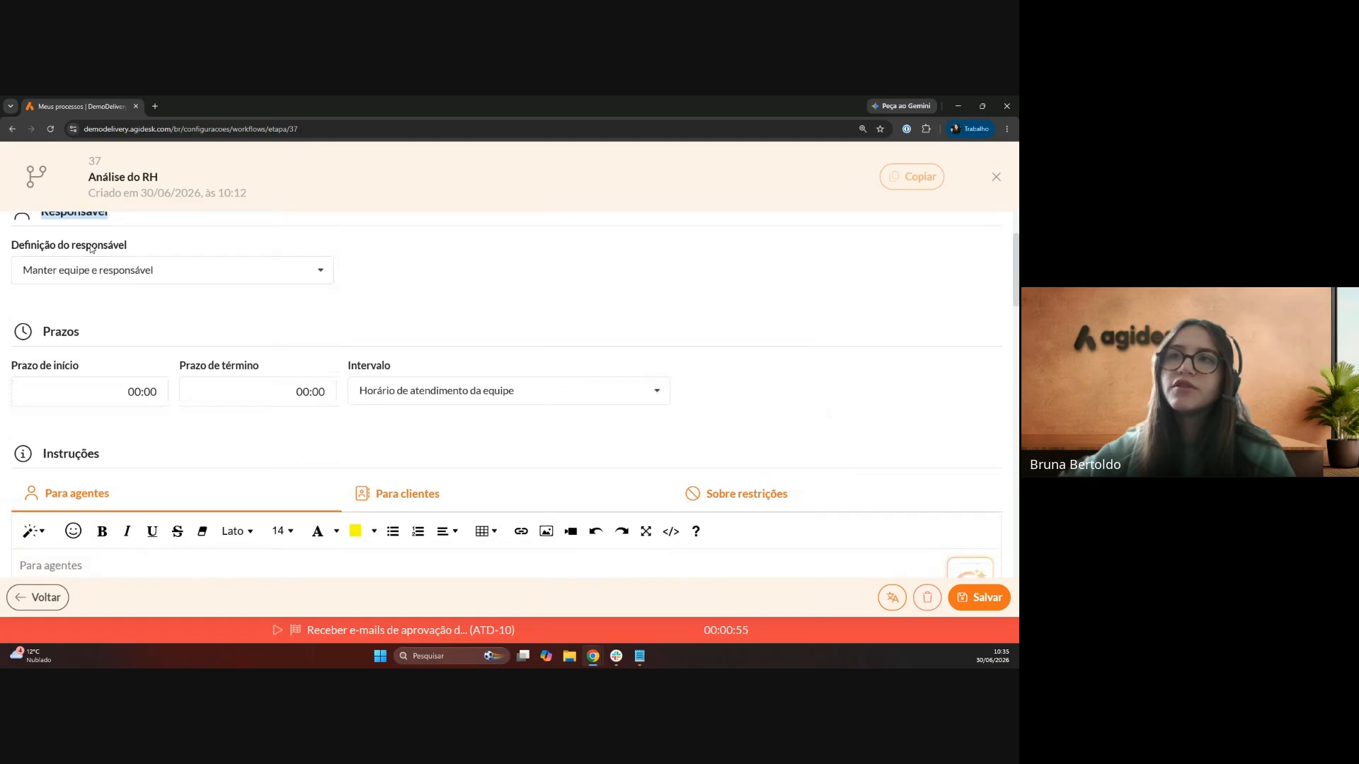
left_click(153, 272)
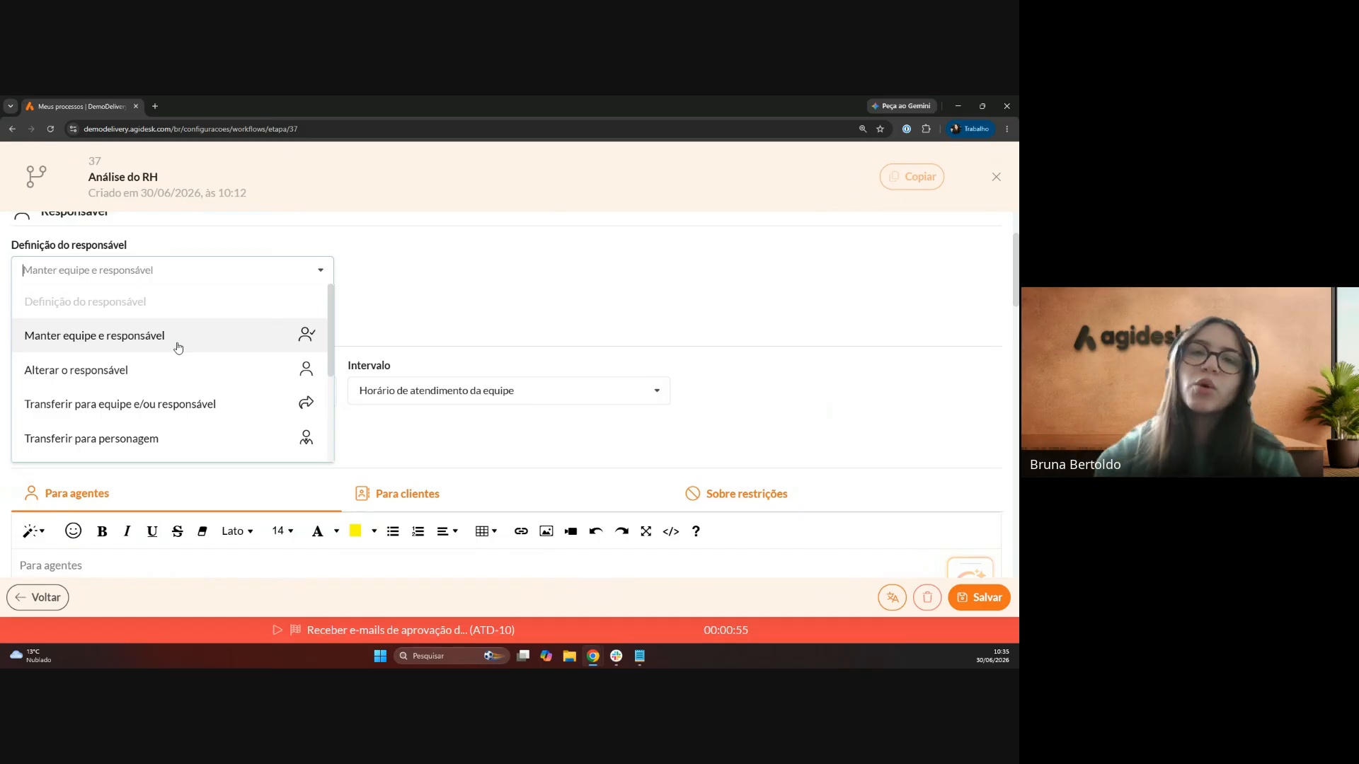
scroll(158, 361, "down", 3)
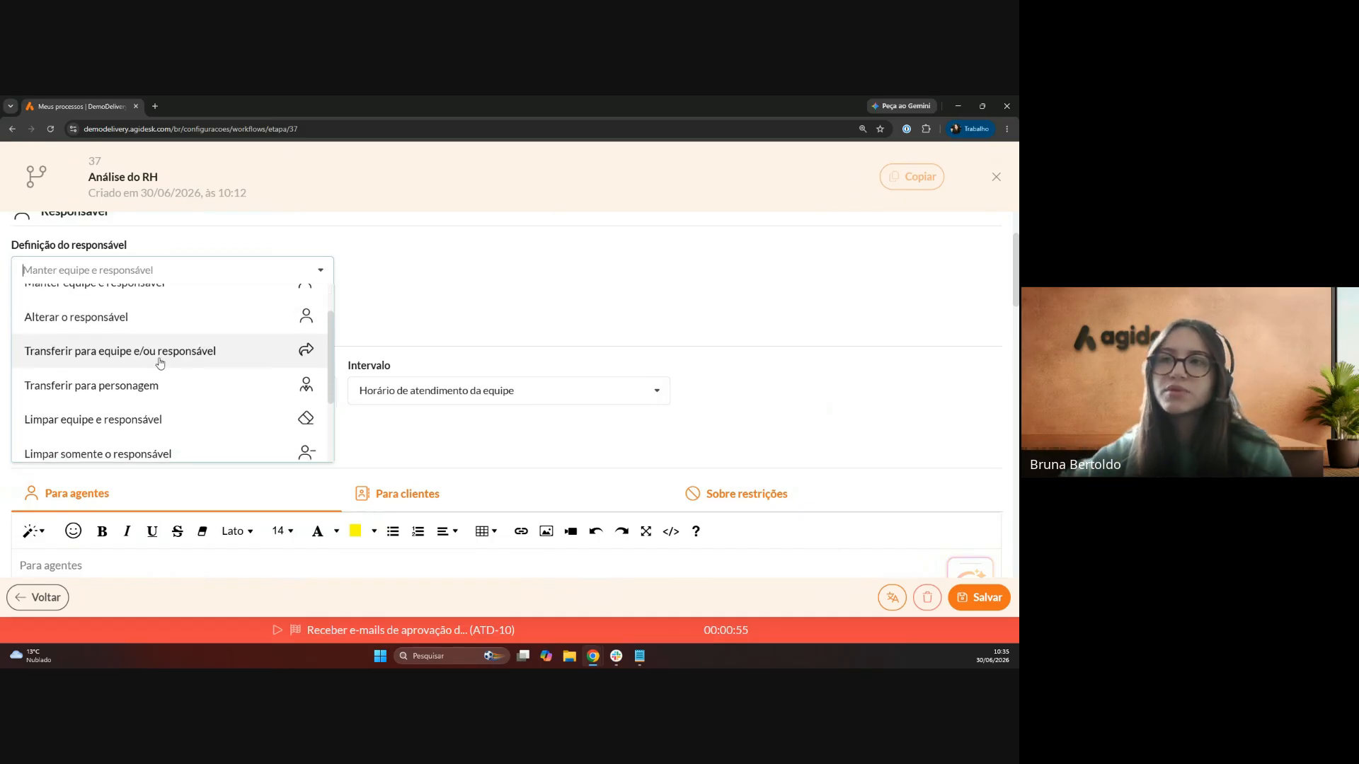
scroll(176, 357, "down", 2)
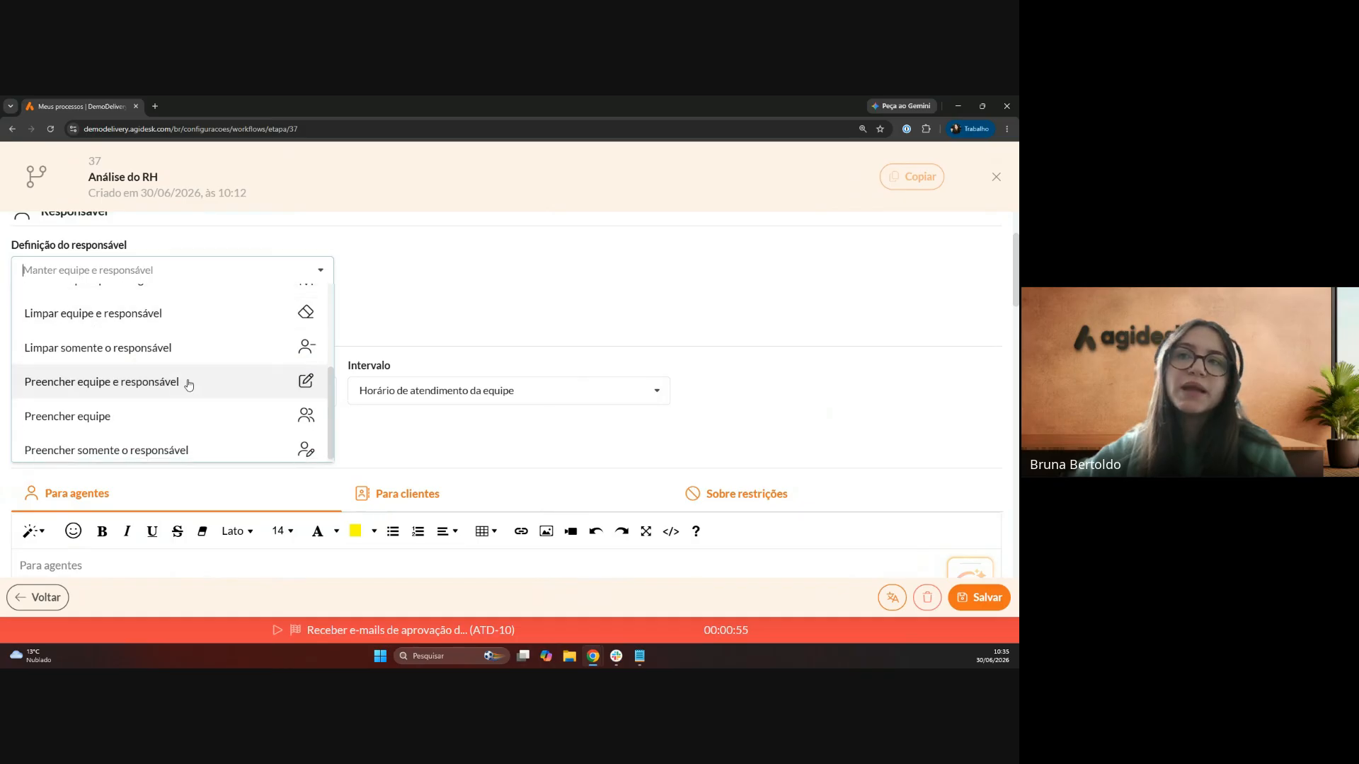
scroll(160, 368, "down", 1)
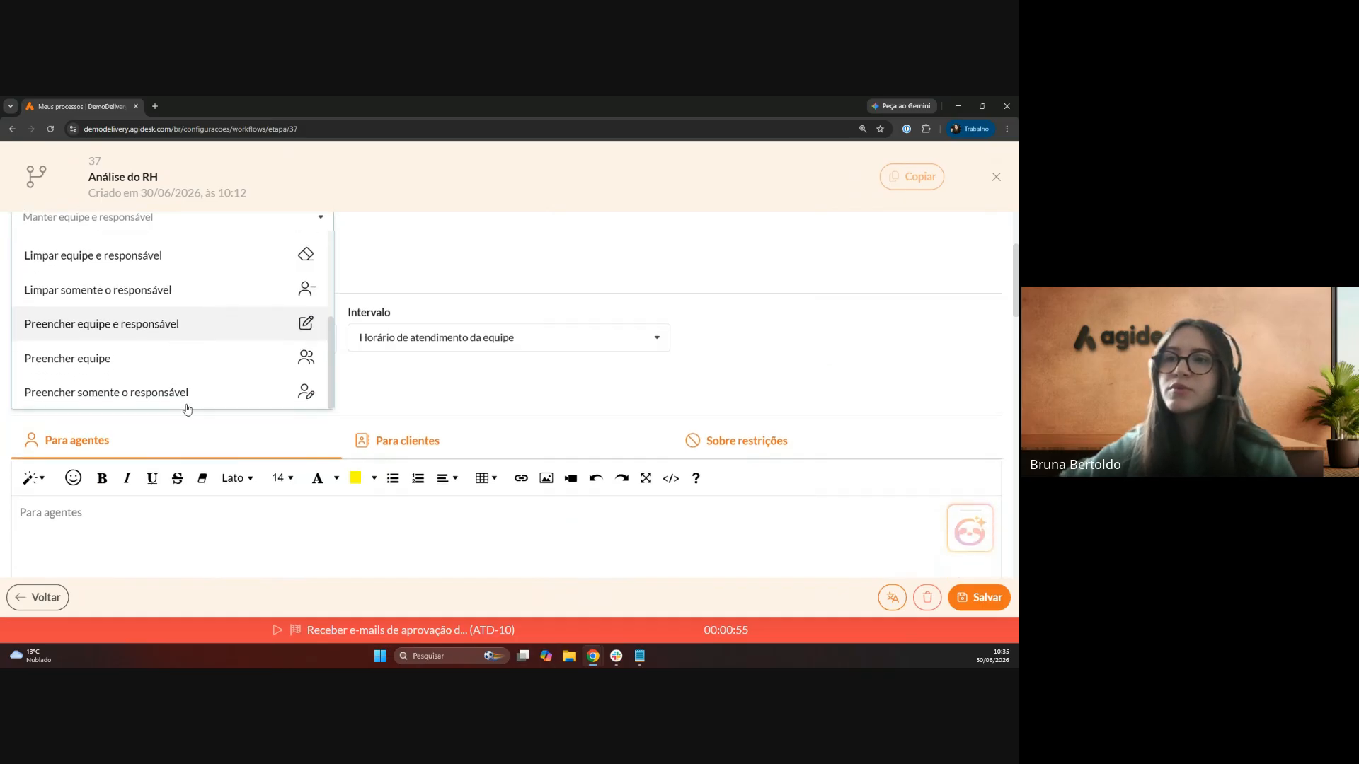
left_click(109, 396)
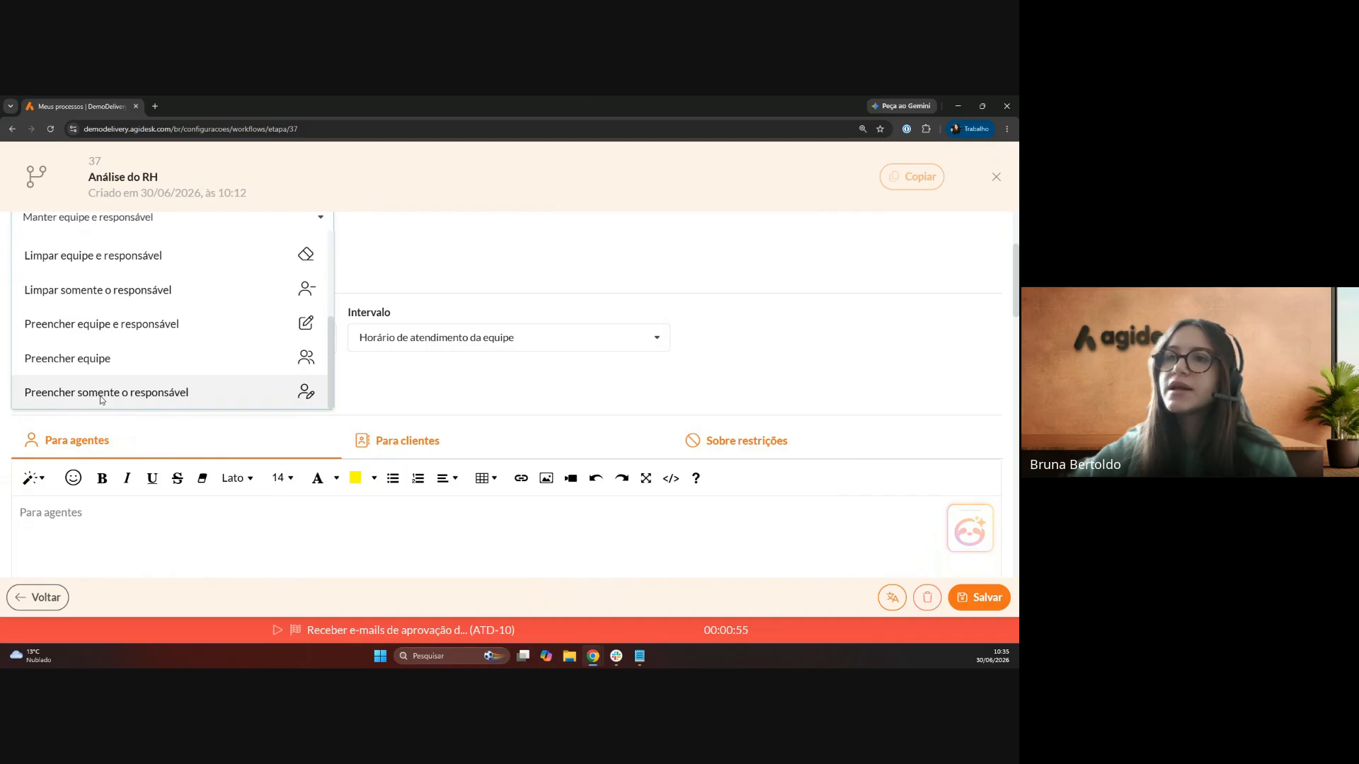
scroll(205, 442, "up", 2)
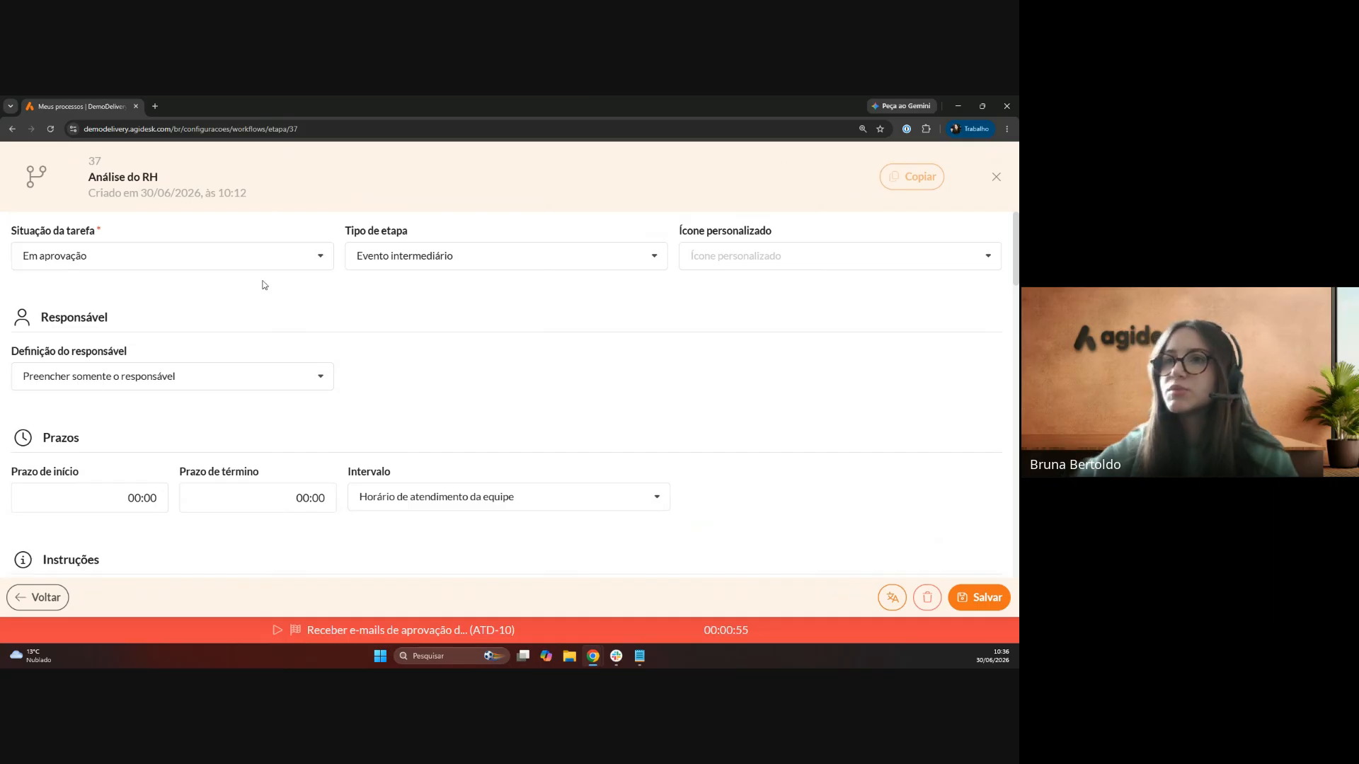
scroll(264, 283, "down", 3)
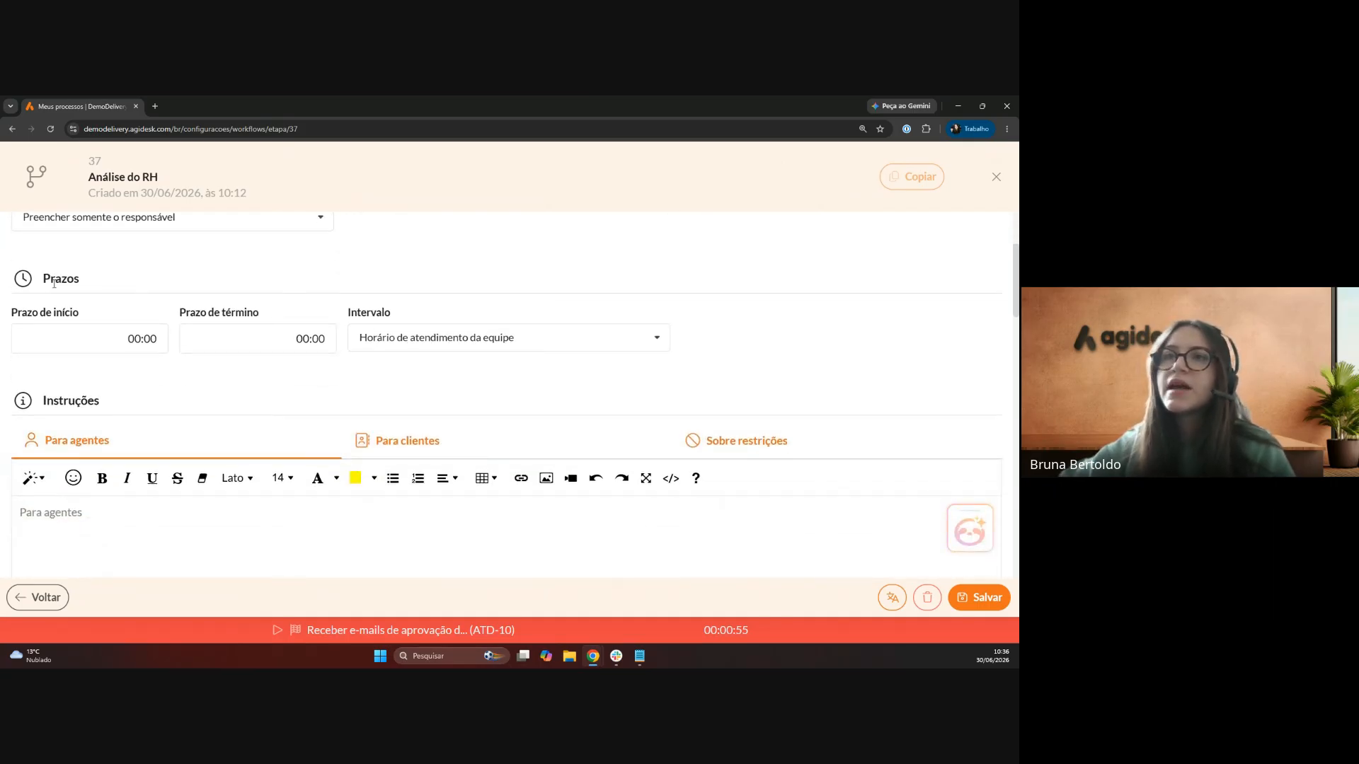
- Set the Análise do RH stage's Prazo de início to 02:00 and Prazo de término to 05:00, with Intervalo as Horário de atendimento da equipe
left_click_drag(44, 280, 40, 315)
left_click(75, 317)
left_click_drag(259, 315, 221, 318)
double_click(144, 343)
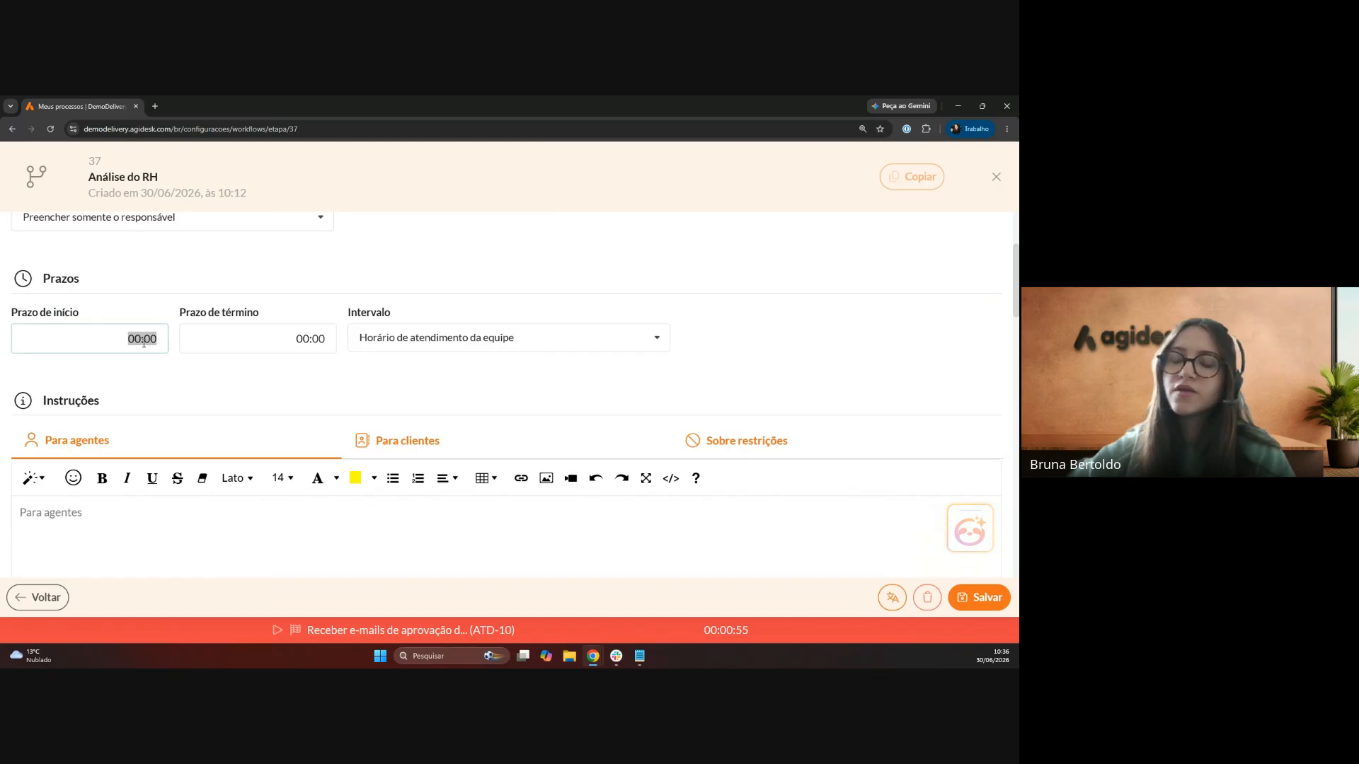
type("0200")
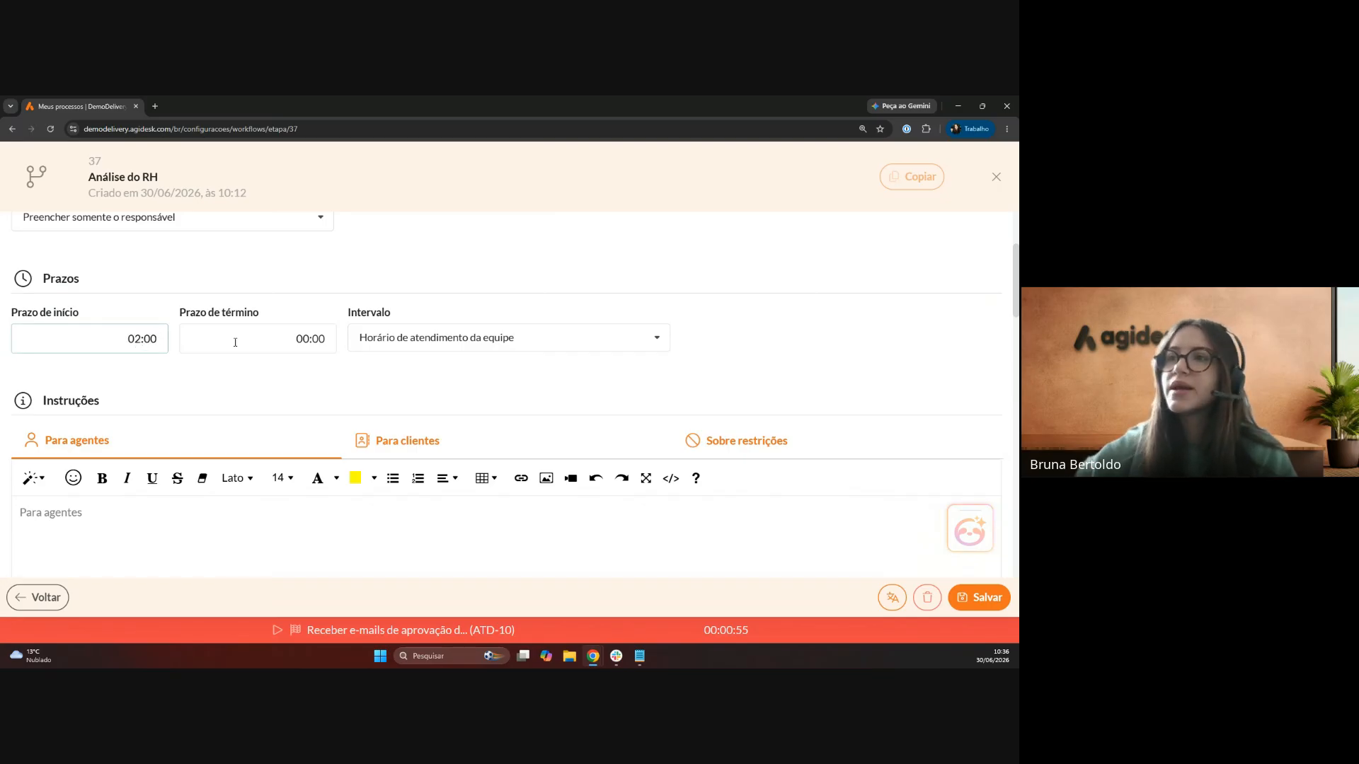
double_click(317, 338)
type("0500")
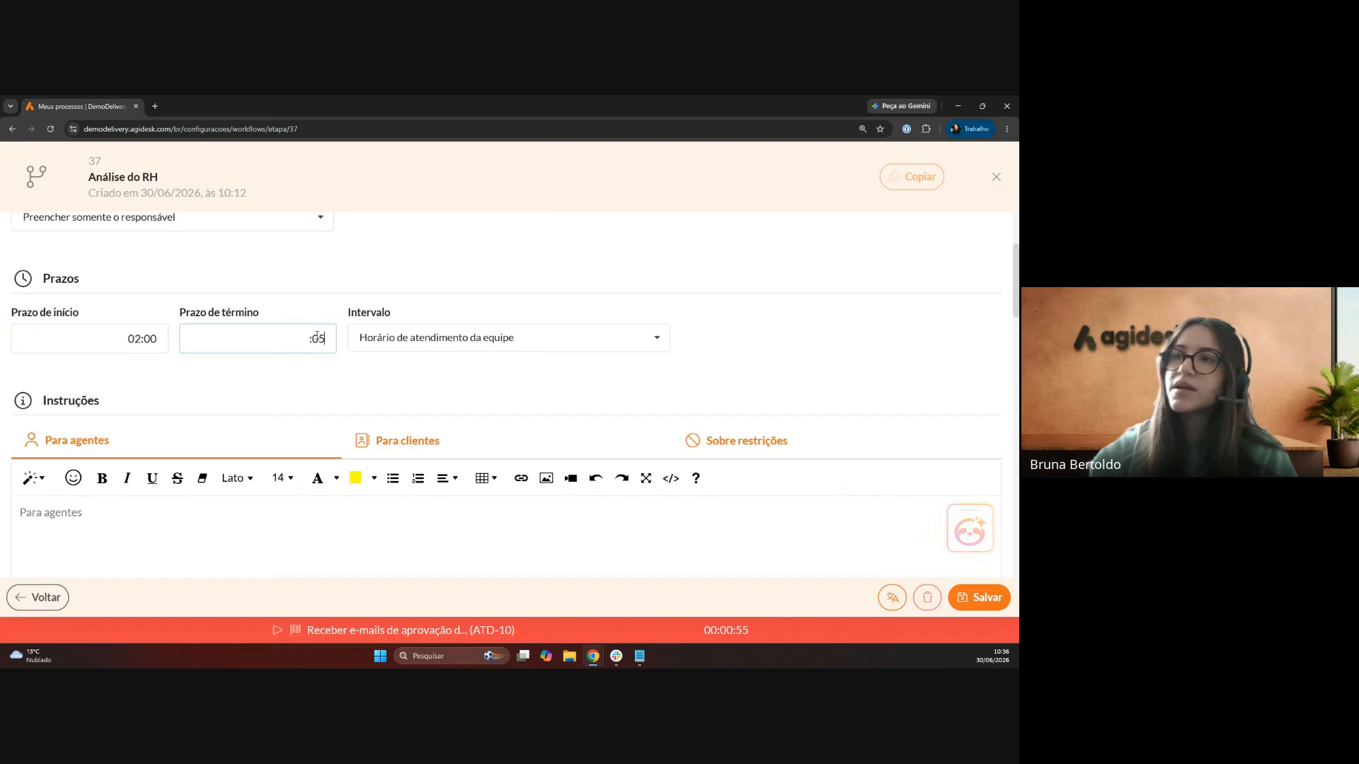
left_click(450, 388)
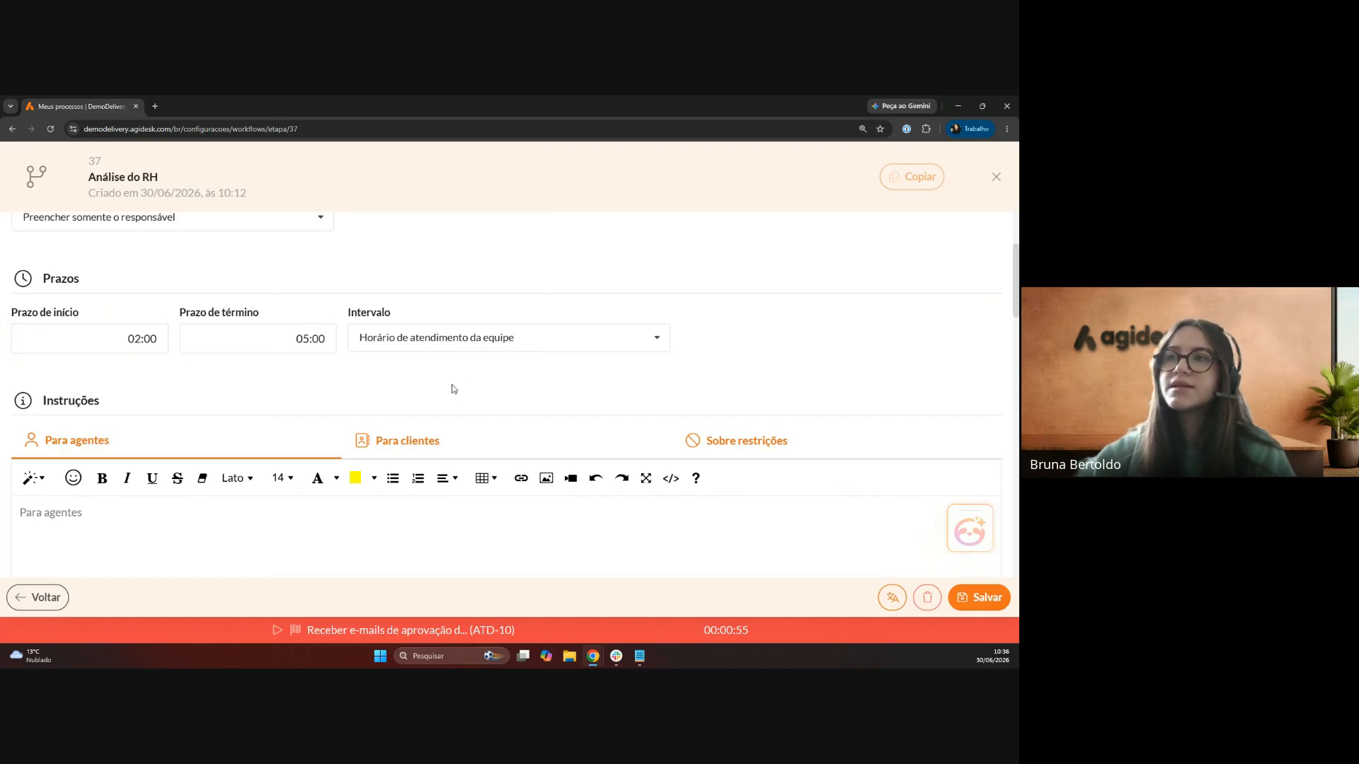
left_click(390, 344)
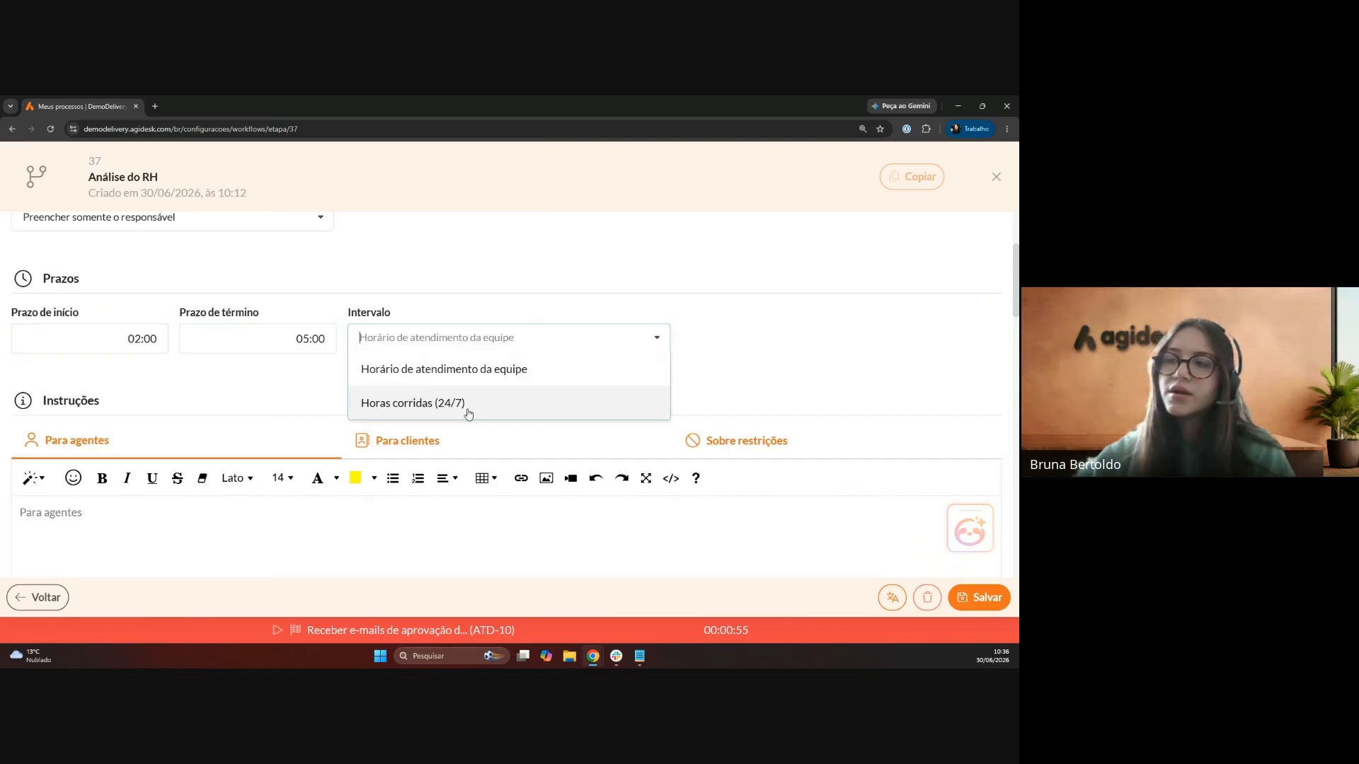
left_click(385, 369)
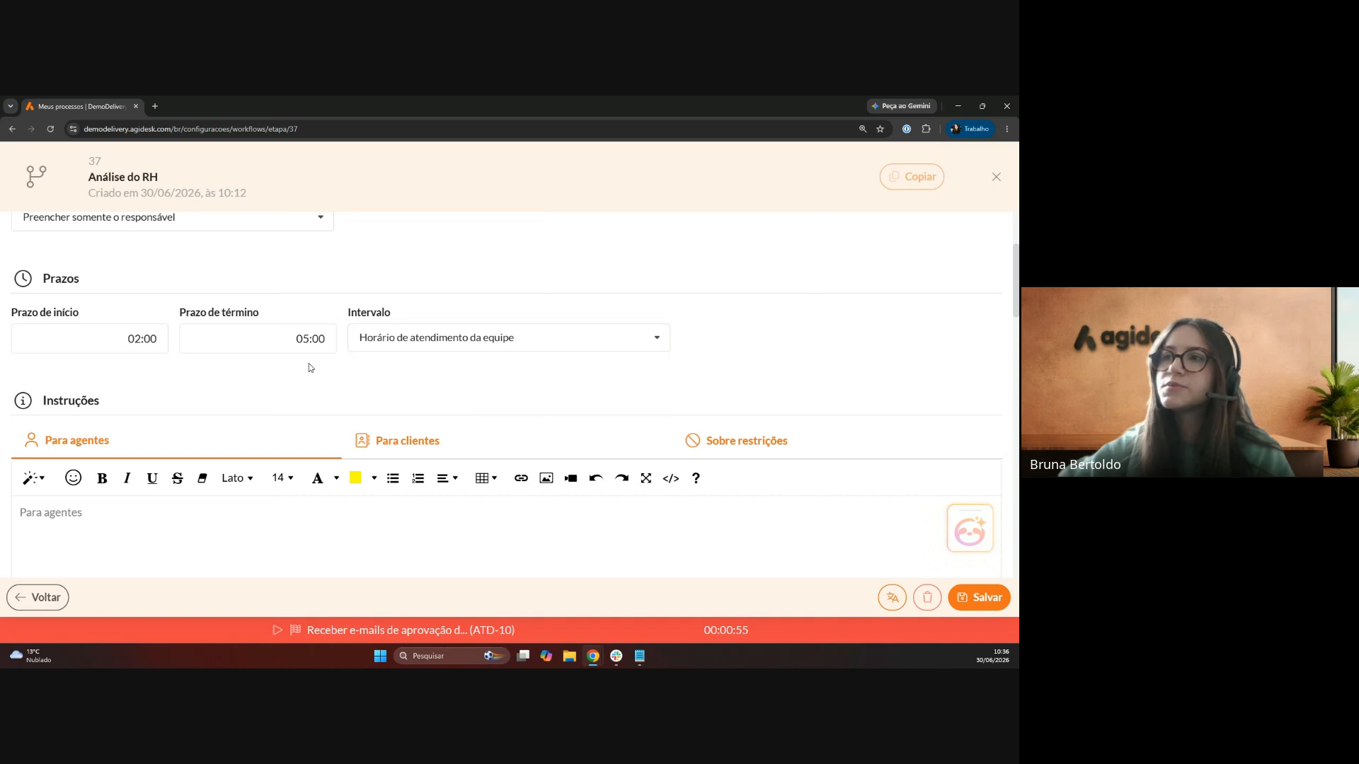
- Review the agent and client Instruções and the Comportamento options of the Análise do RH stage
scroll(283, 301, "down", 2)
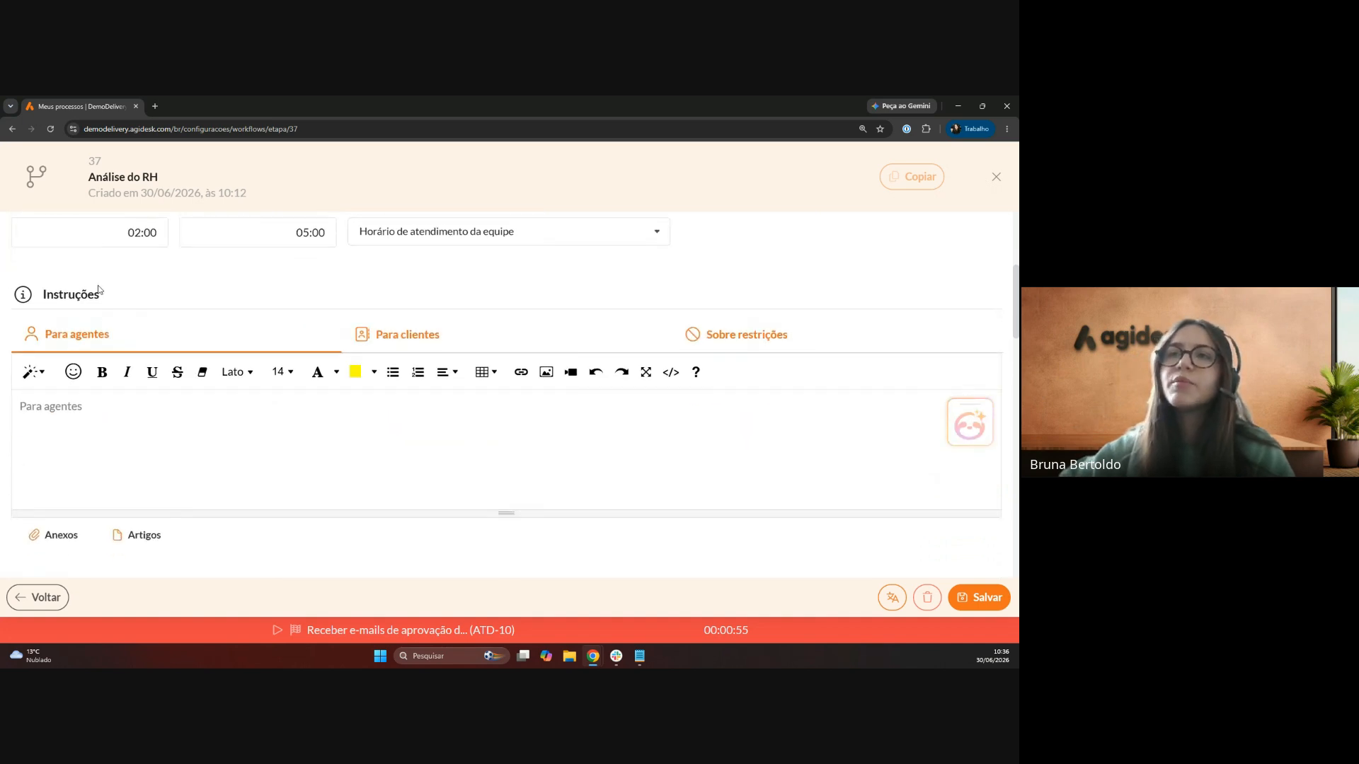
scroll(147, 283, "down", 1)
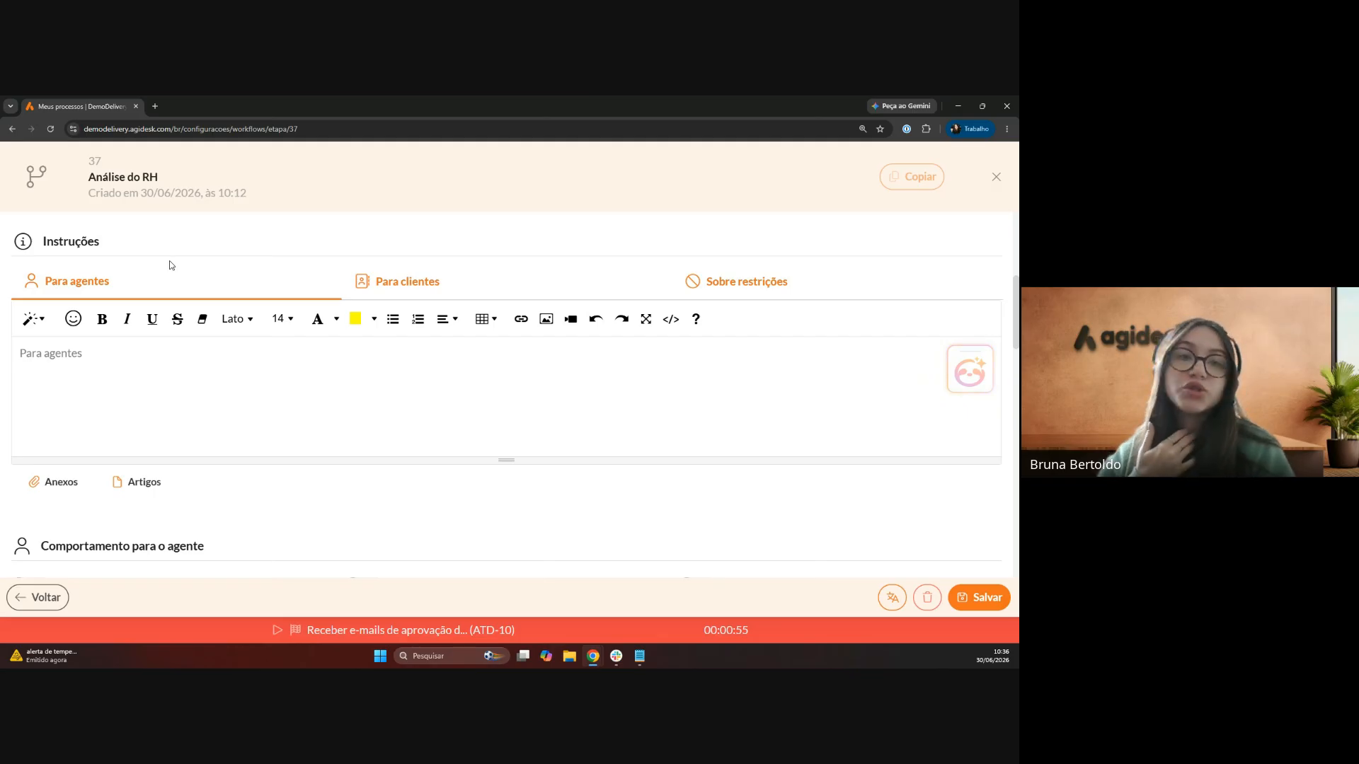
left_click(408, 280)
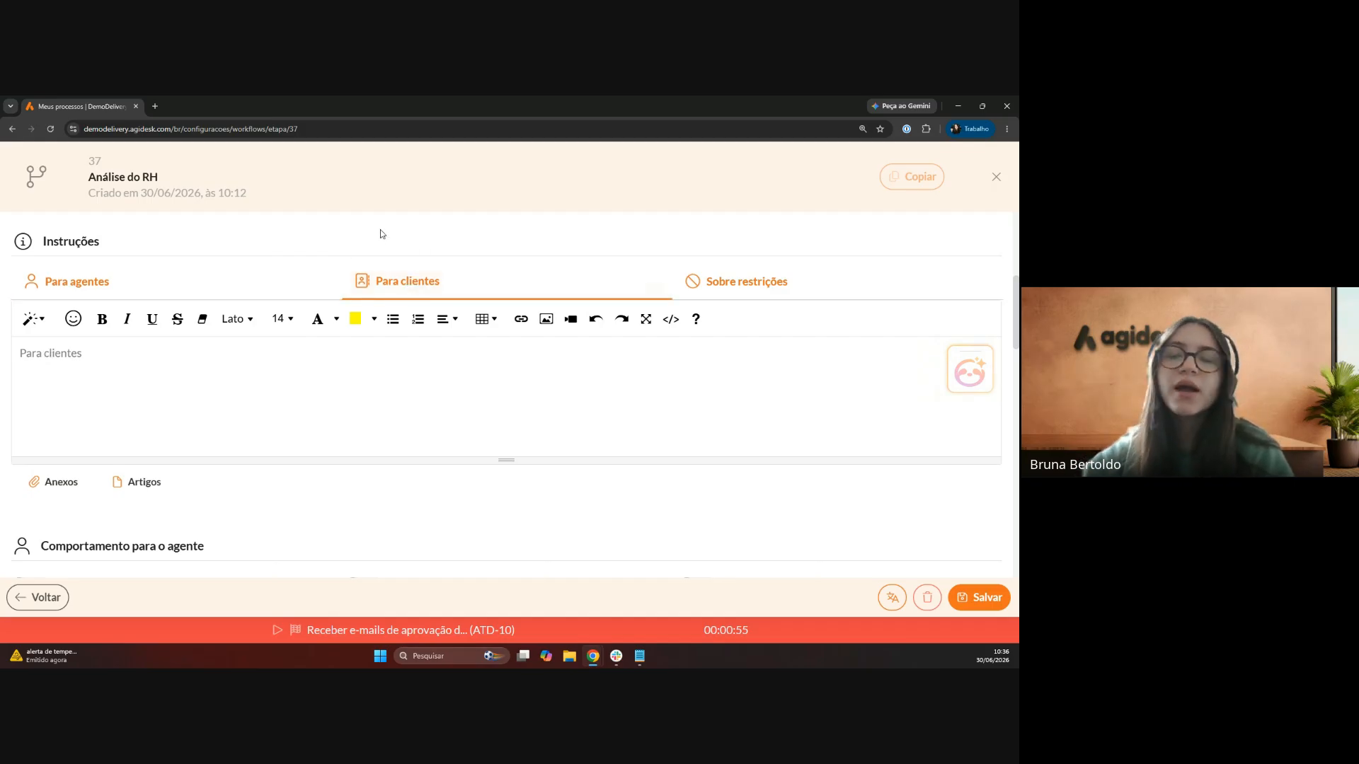
left_click(239, 290)
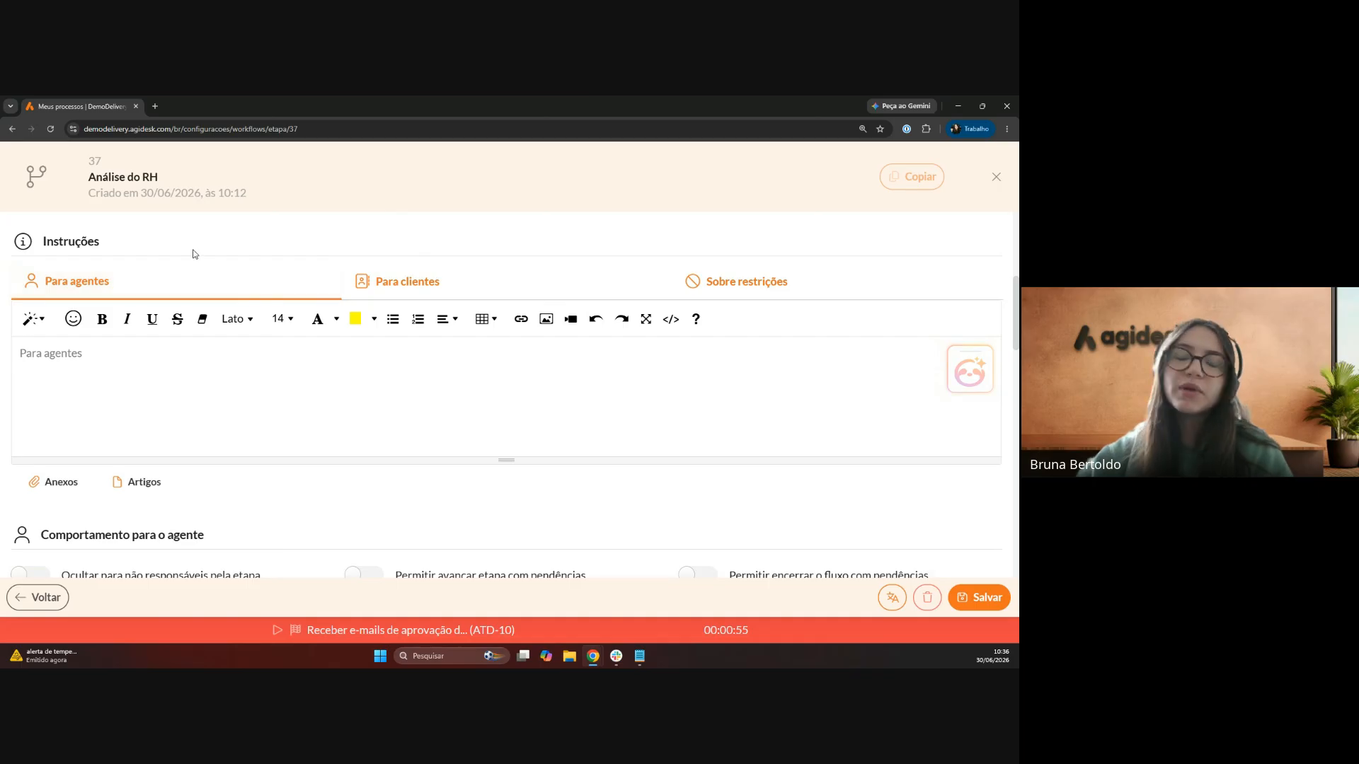
scroll(193, 253, "down", 4)
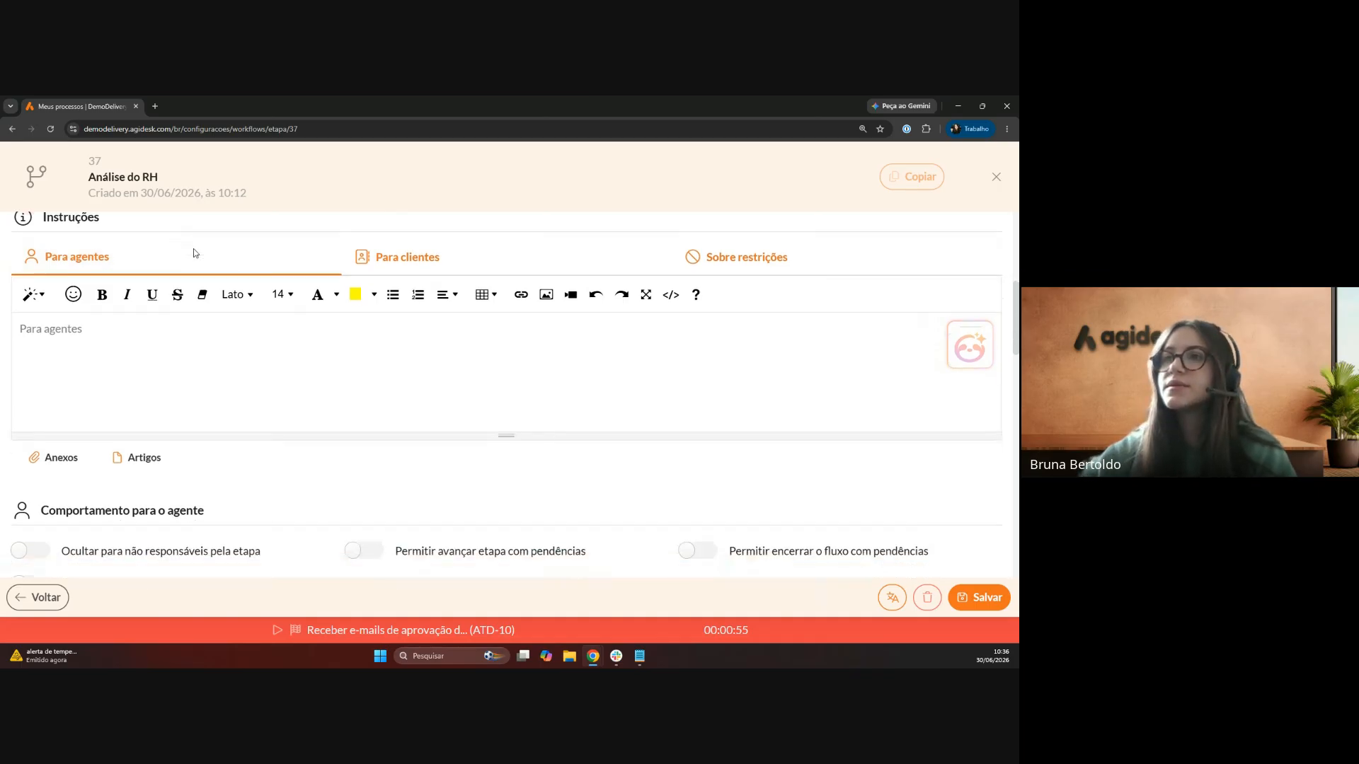
scroll(193, 249, "down", 1)
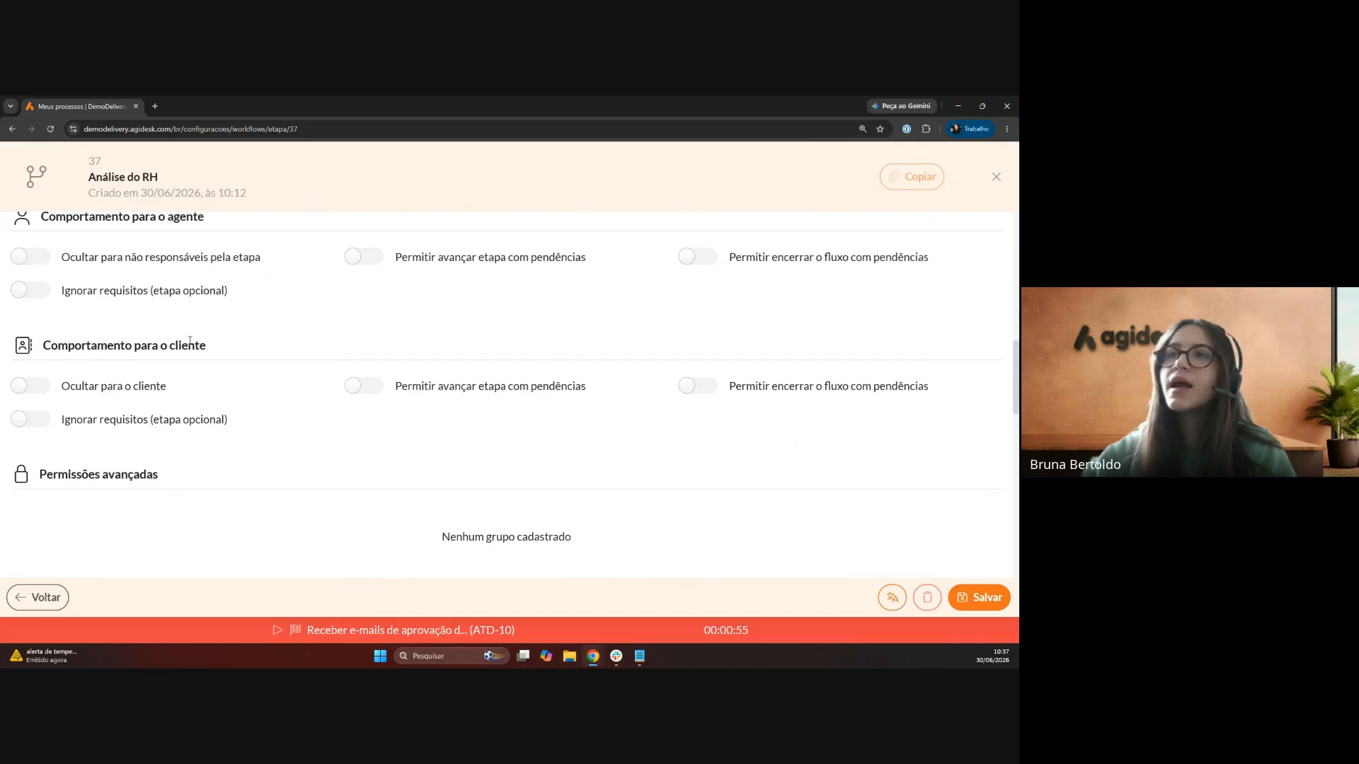
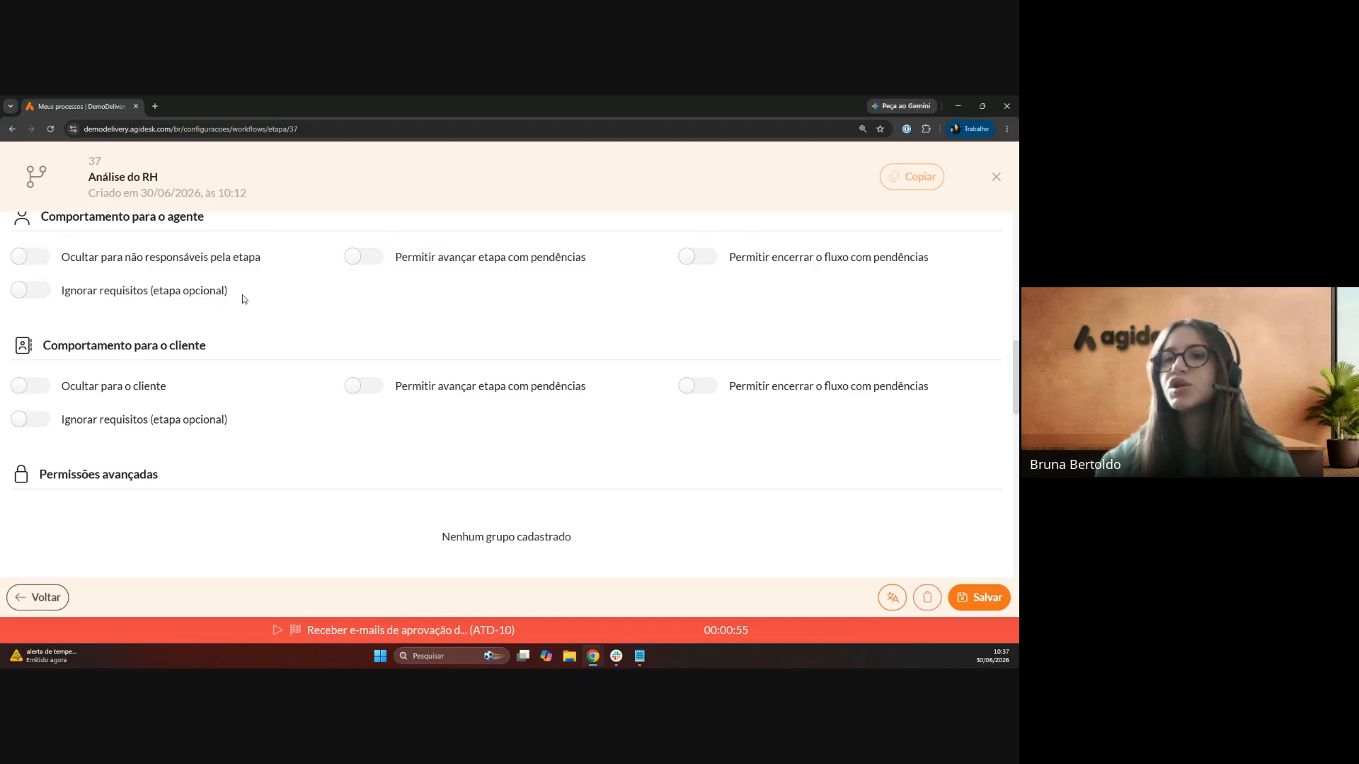
scroll(244, 297, "down", 2)
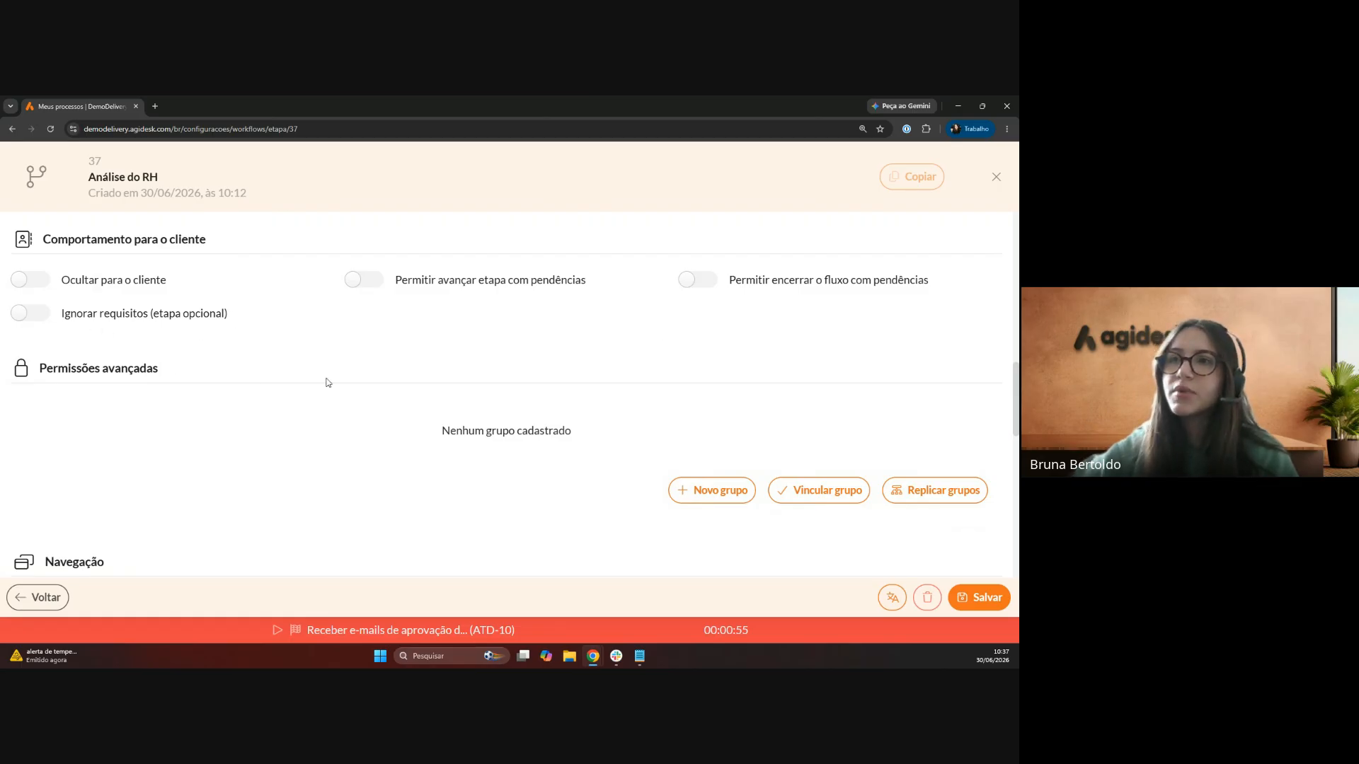
- Link the Agentes and Clientes permission groups to the Análise do RH stage under Permissões avançadas
scroll(276, 311, "down", 2)
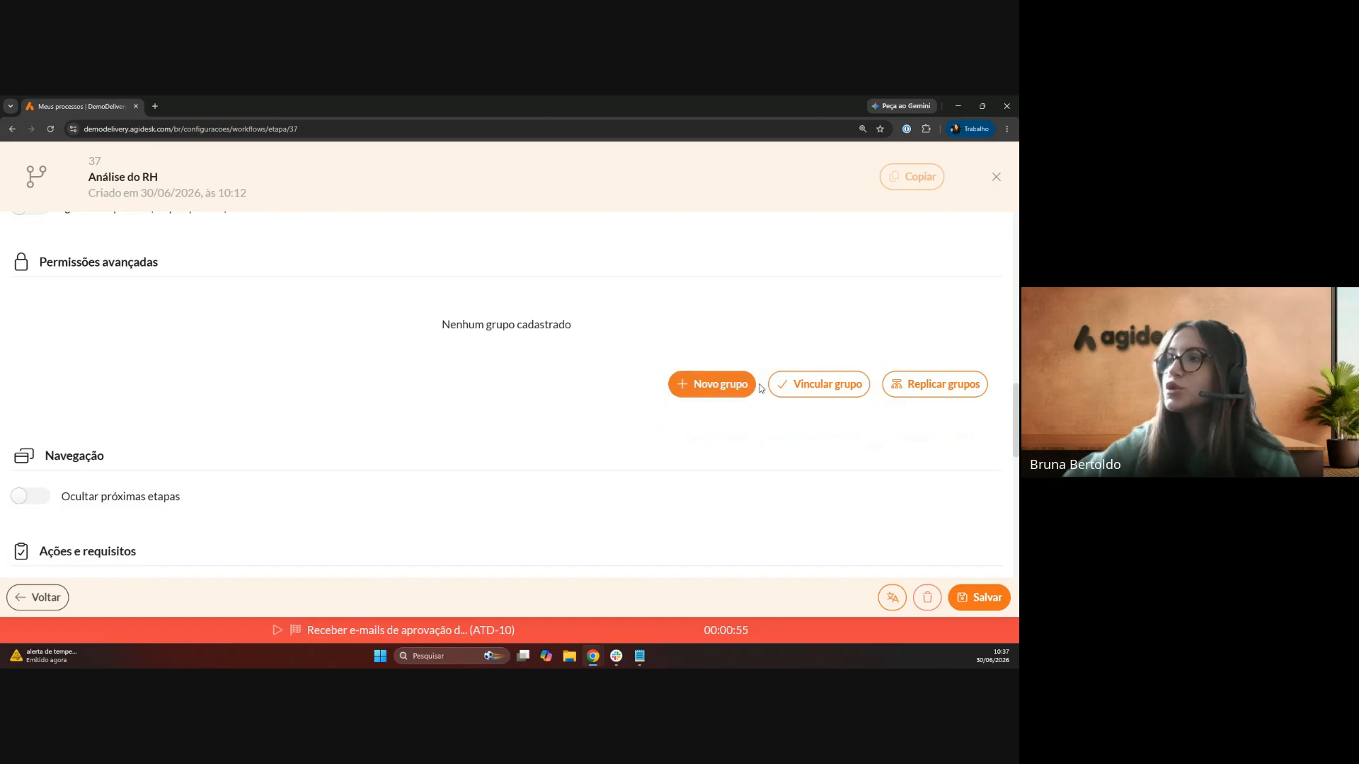
left_click(800, 391)
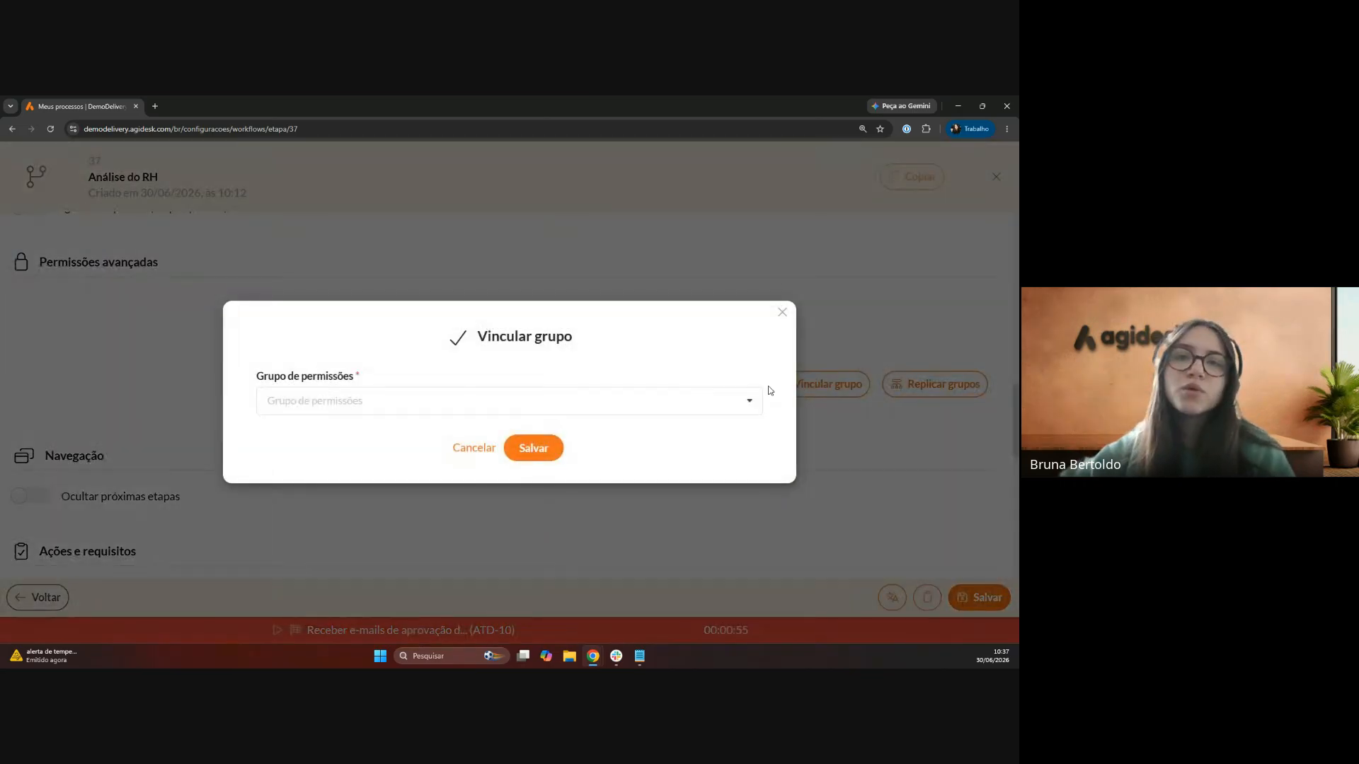
left_click(334, 398)
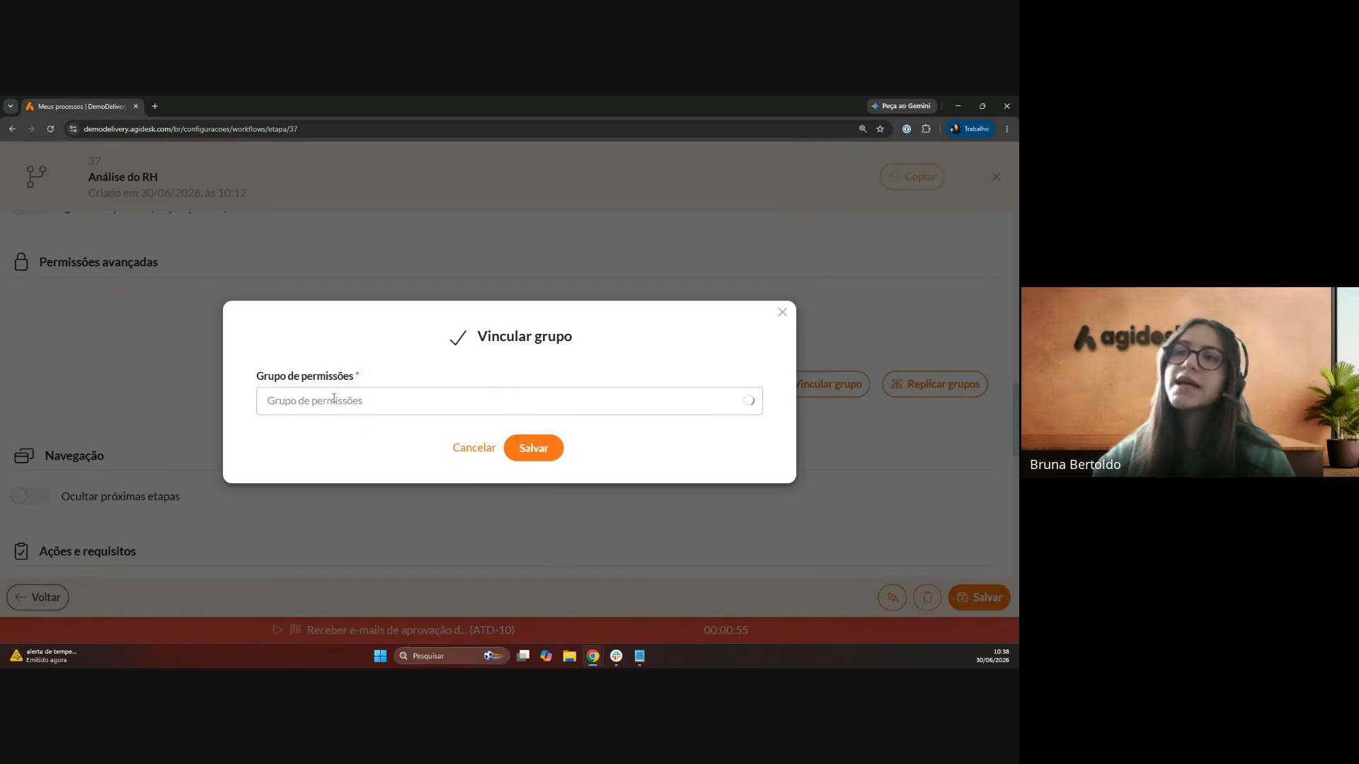
left_click(334, 403)
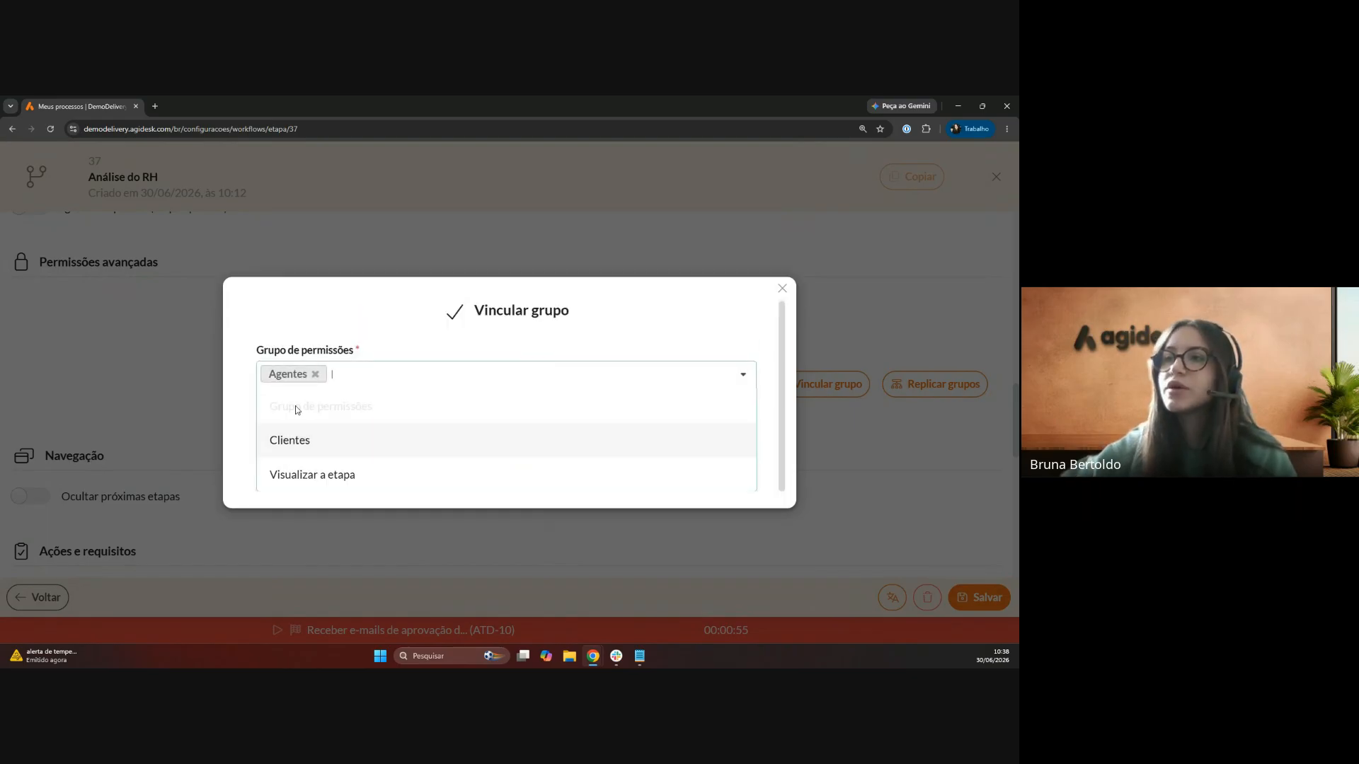
left_click(285, 442)
left_click(245, 340)
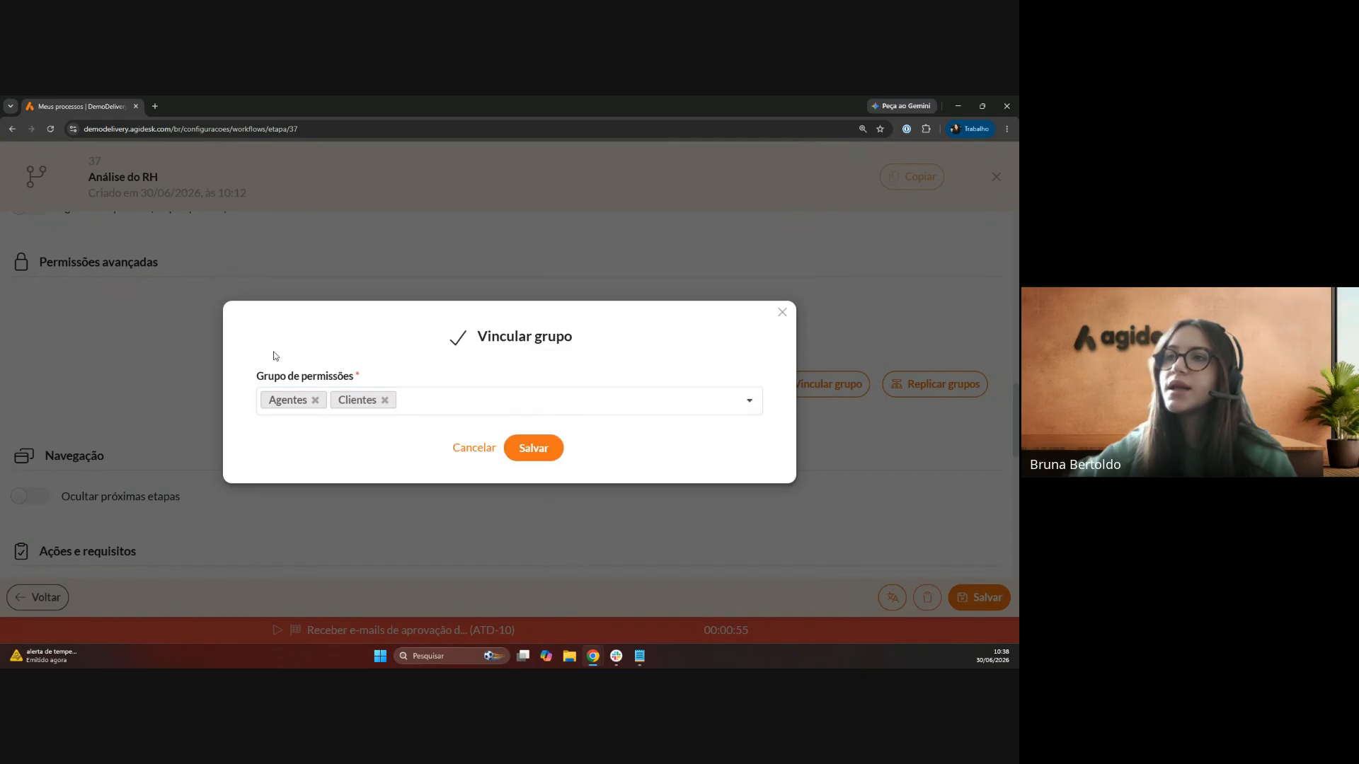
left_click(545, 449)
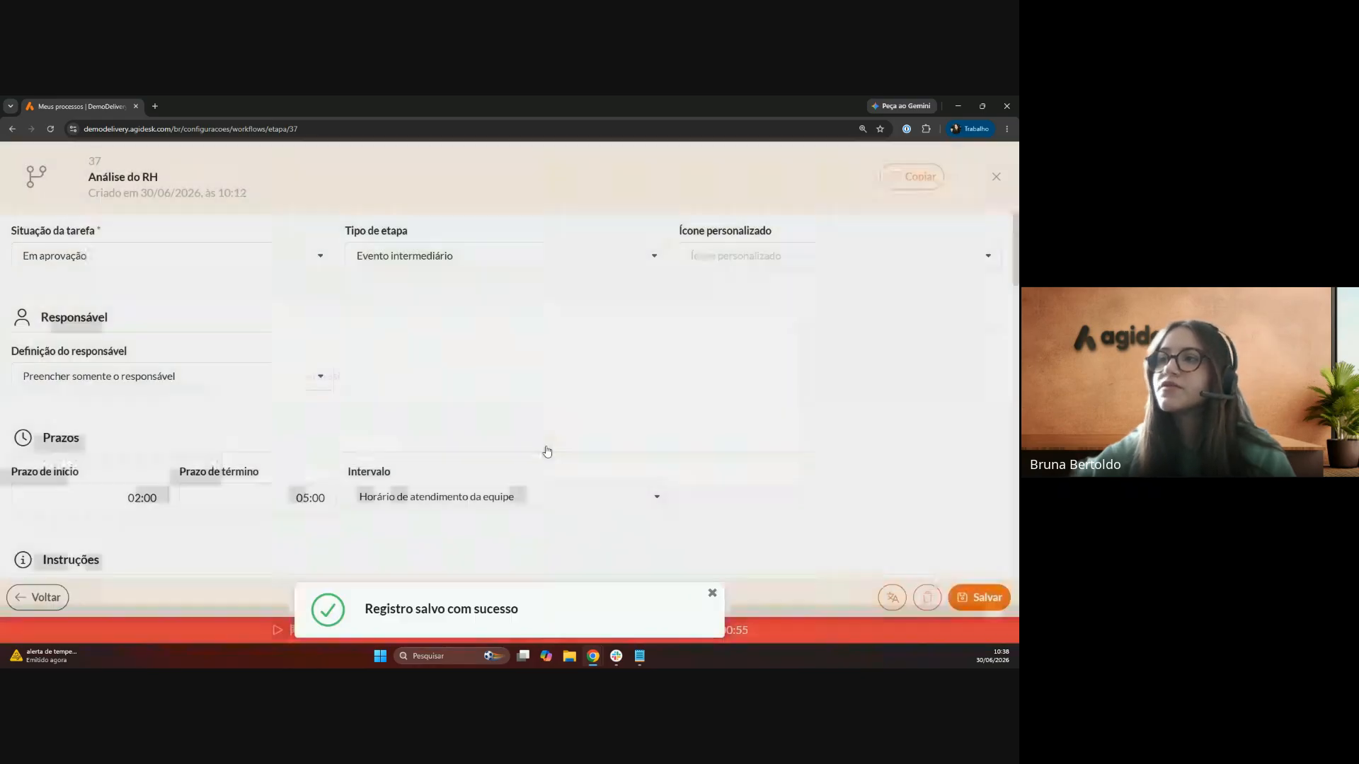
scroll(304, 437, "up", 3)
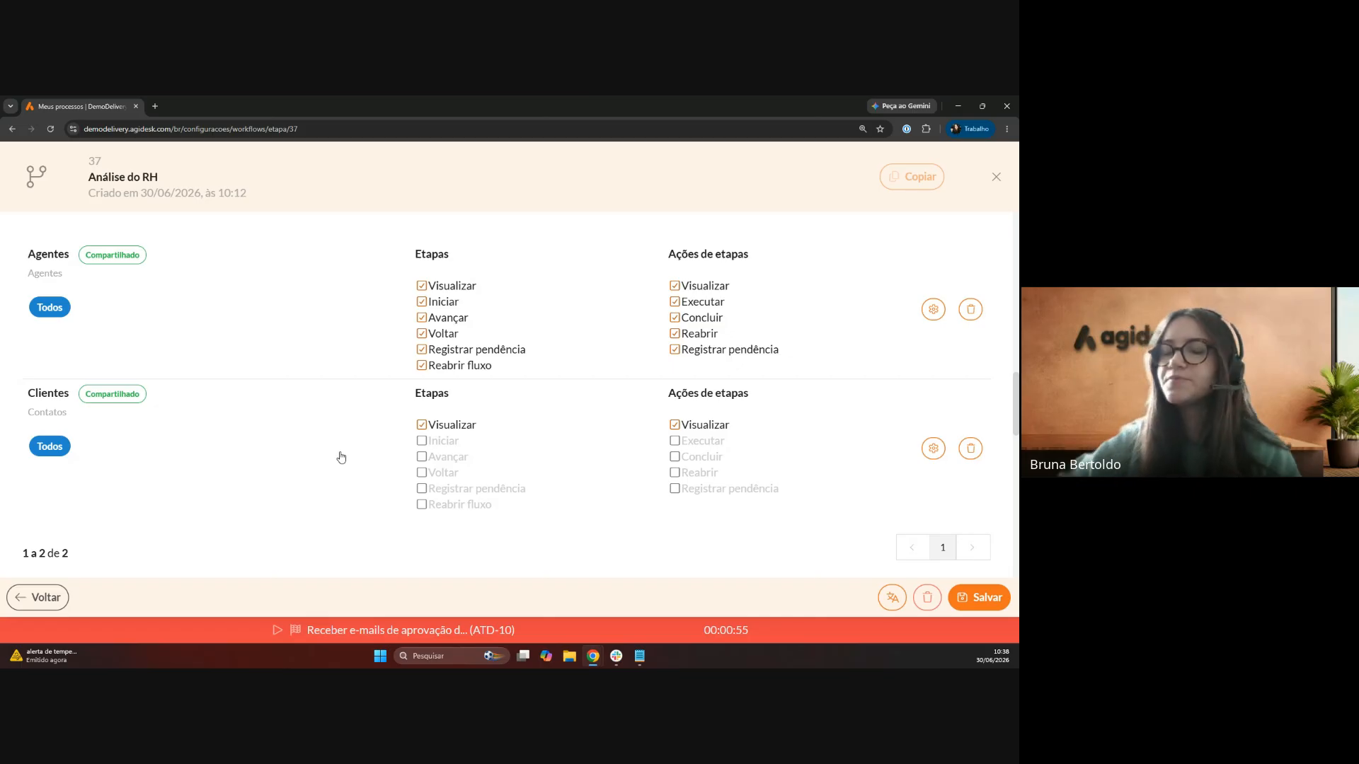
- Start a new stage action under Ações e requisitos and set its Ação to Preencher checklist
scroll(328, 310, "down", 2)
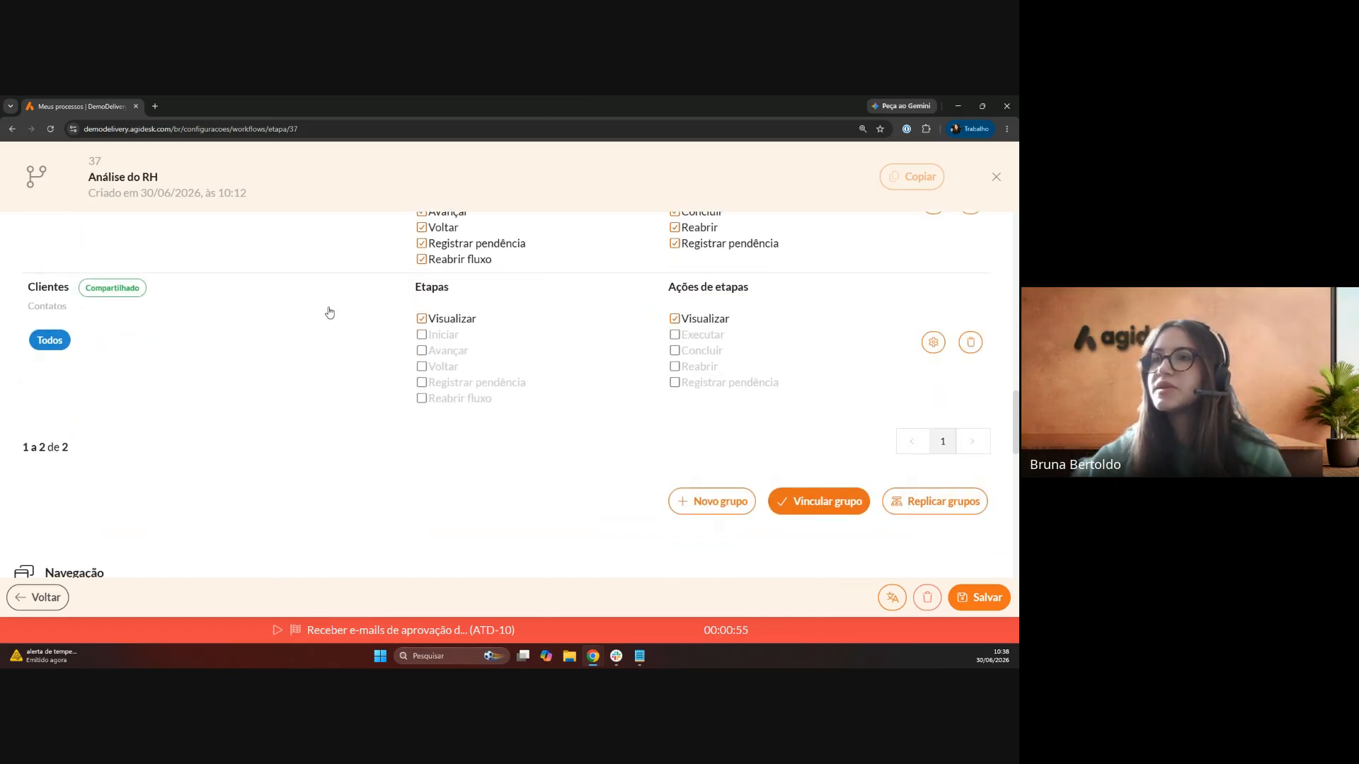
scroll(328, 312, "down", 3)
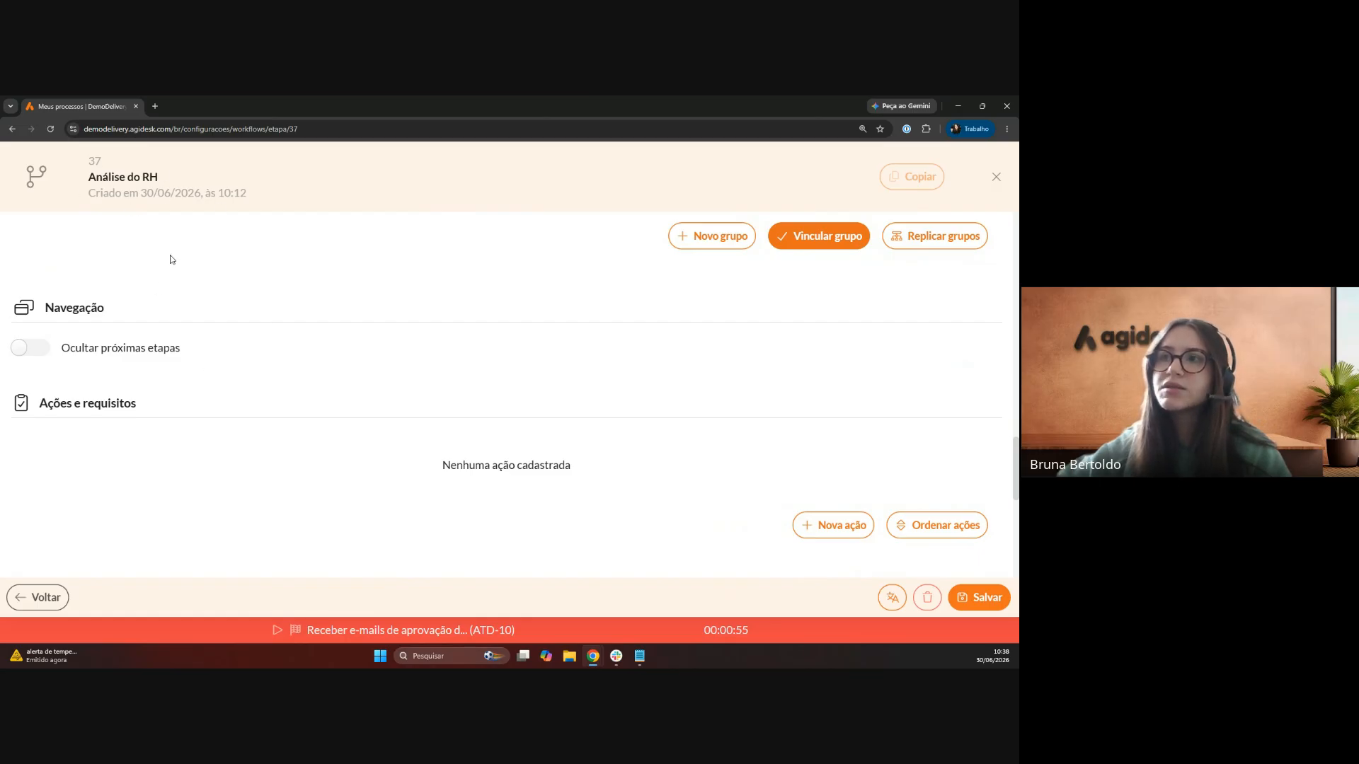
scroll(352, 335, "down", 1)
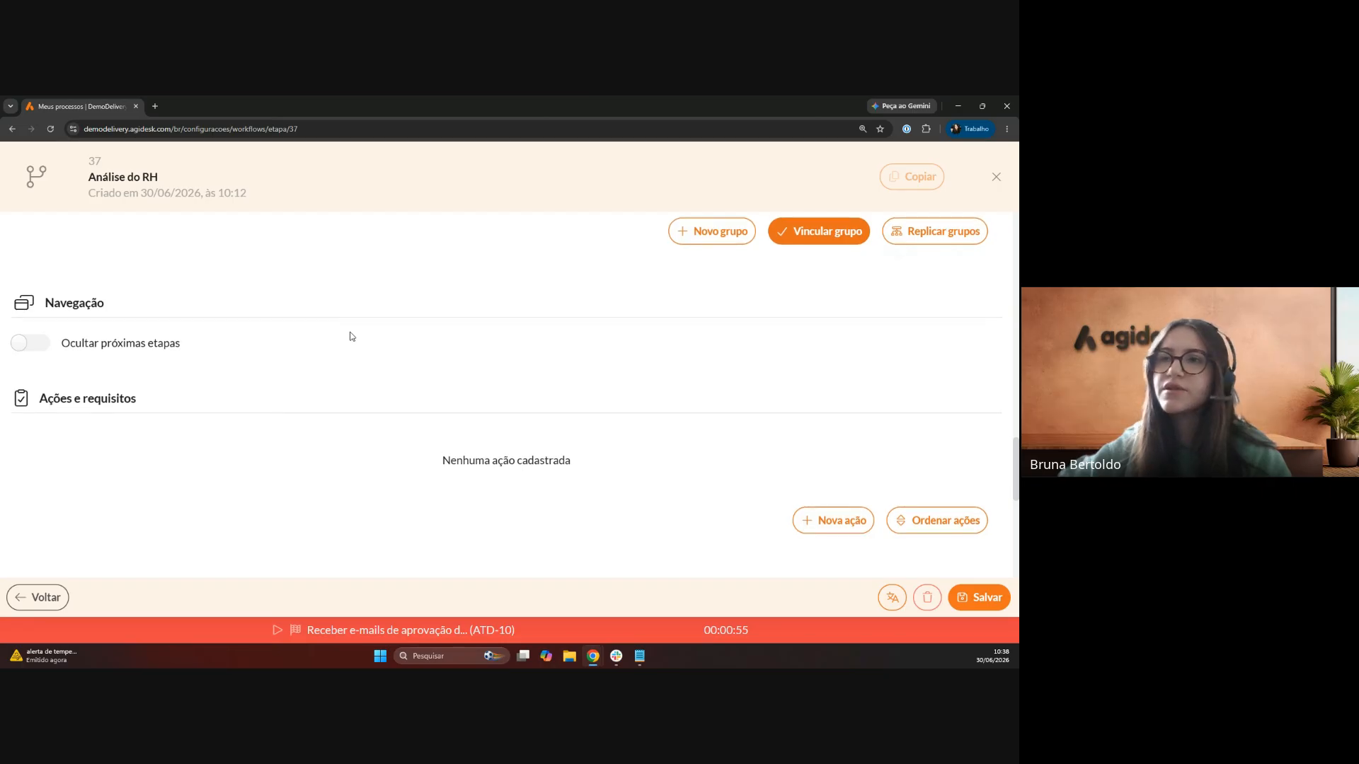
scroll(352, 335, "down", 3)
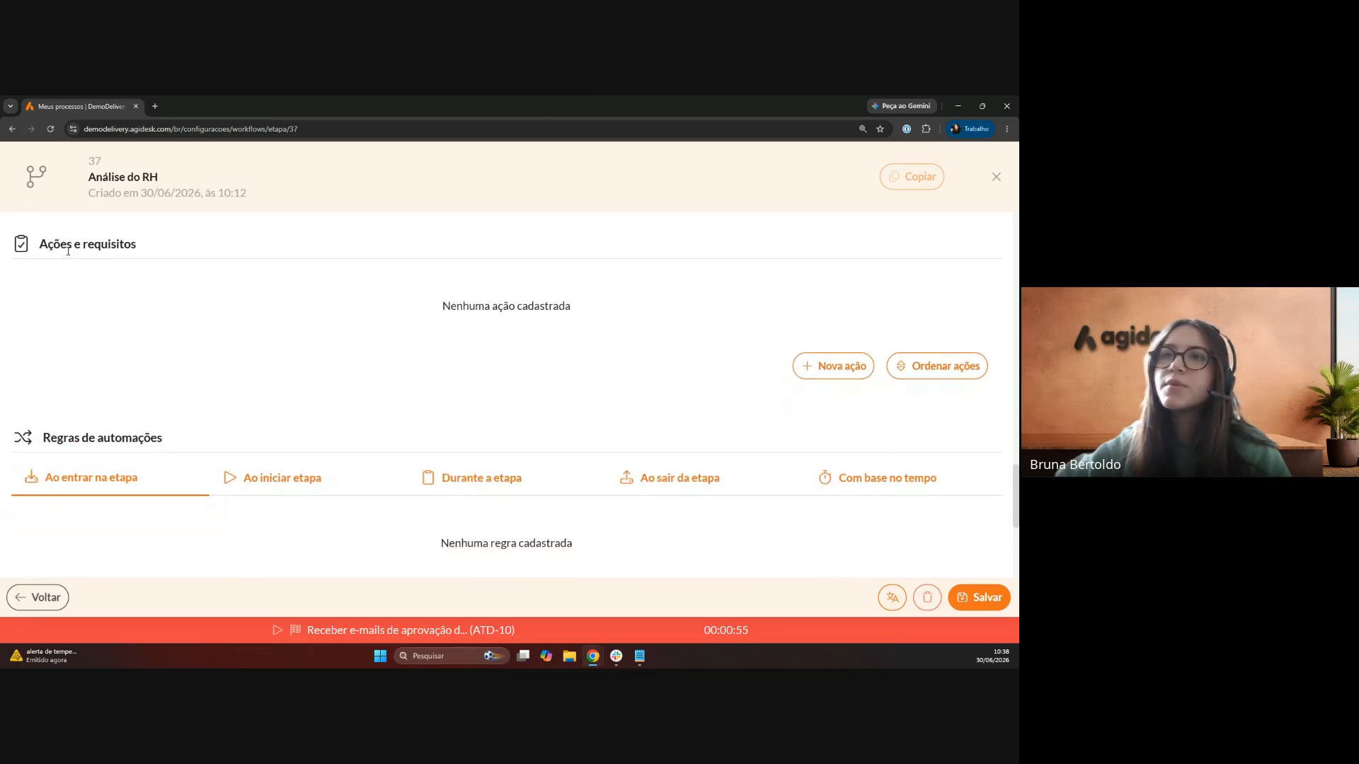
left_click_drag(43, 245, 135, 249)
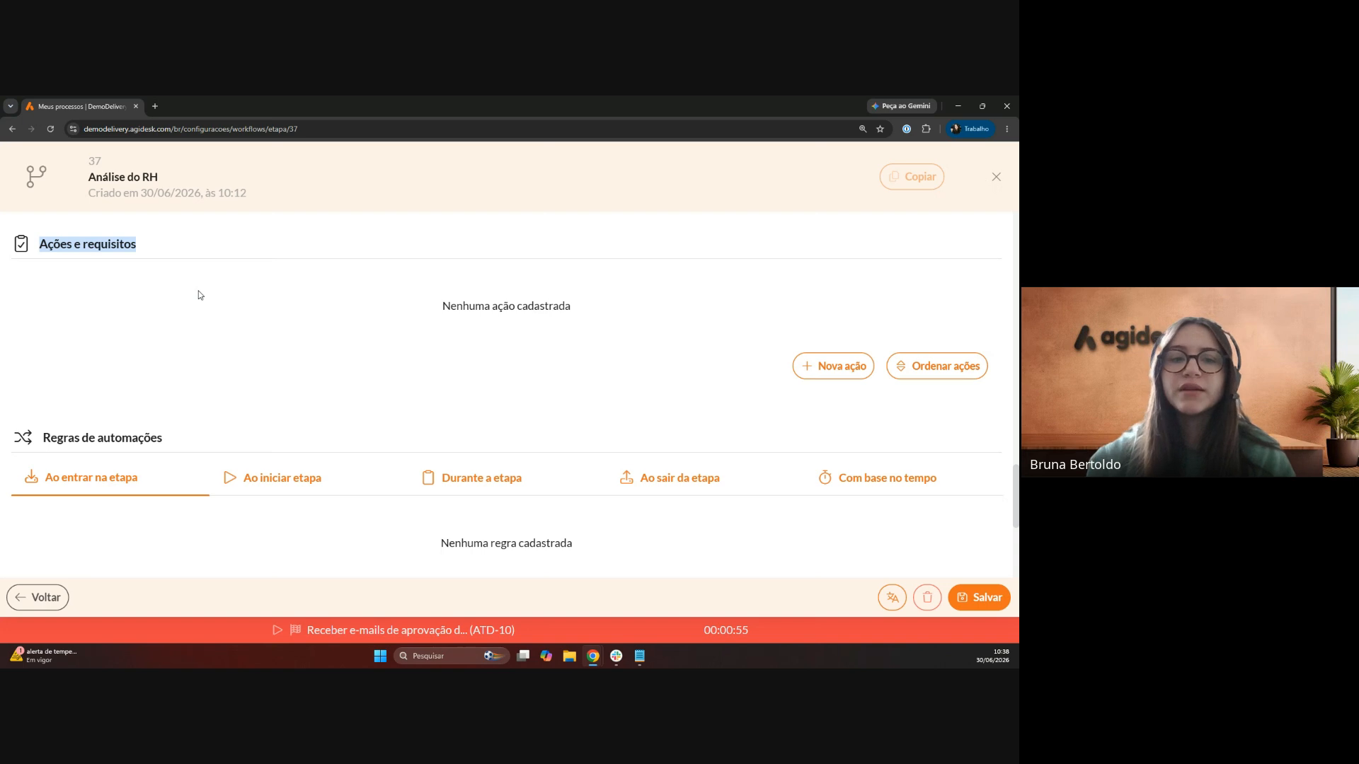
left_click(833, 368)
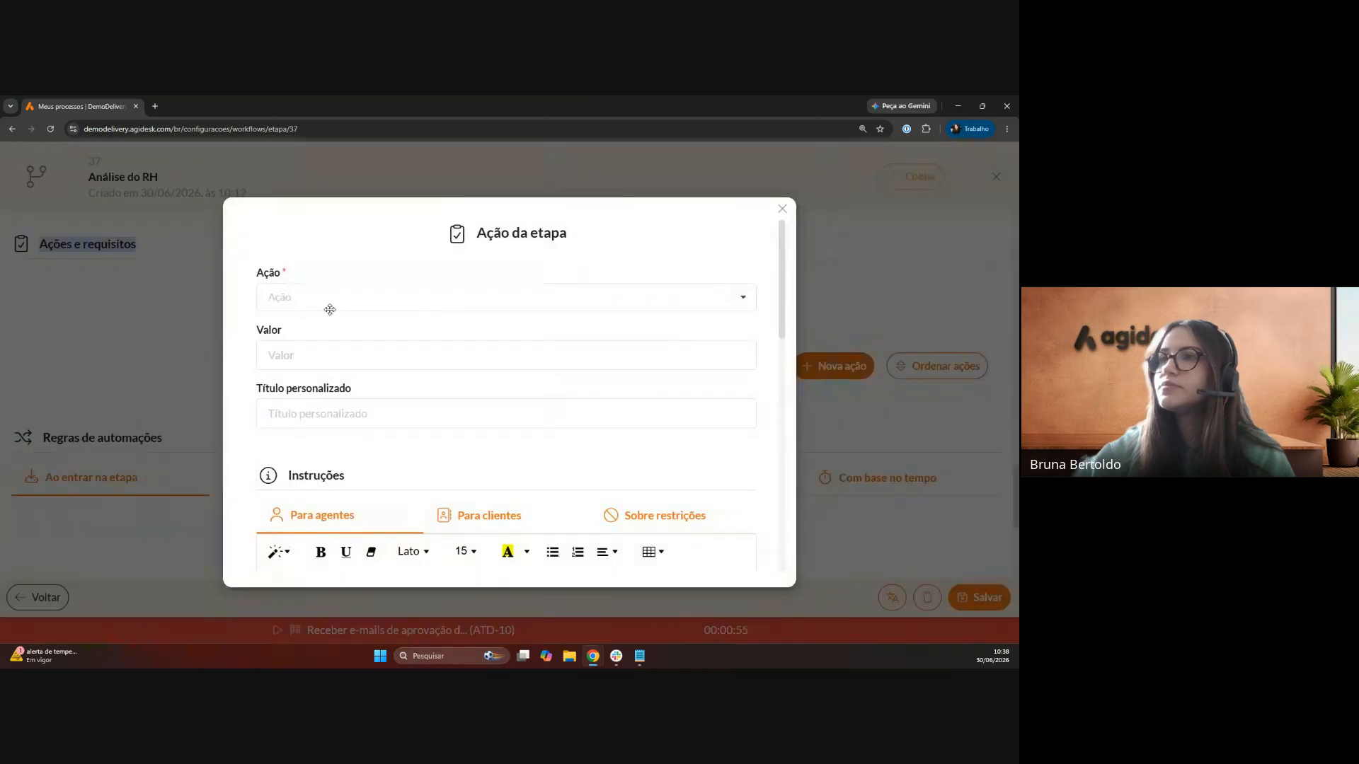
left_click(306, 298)
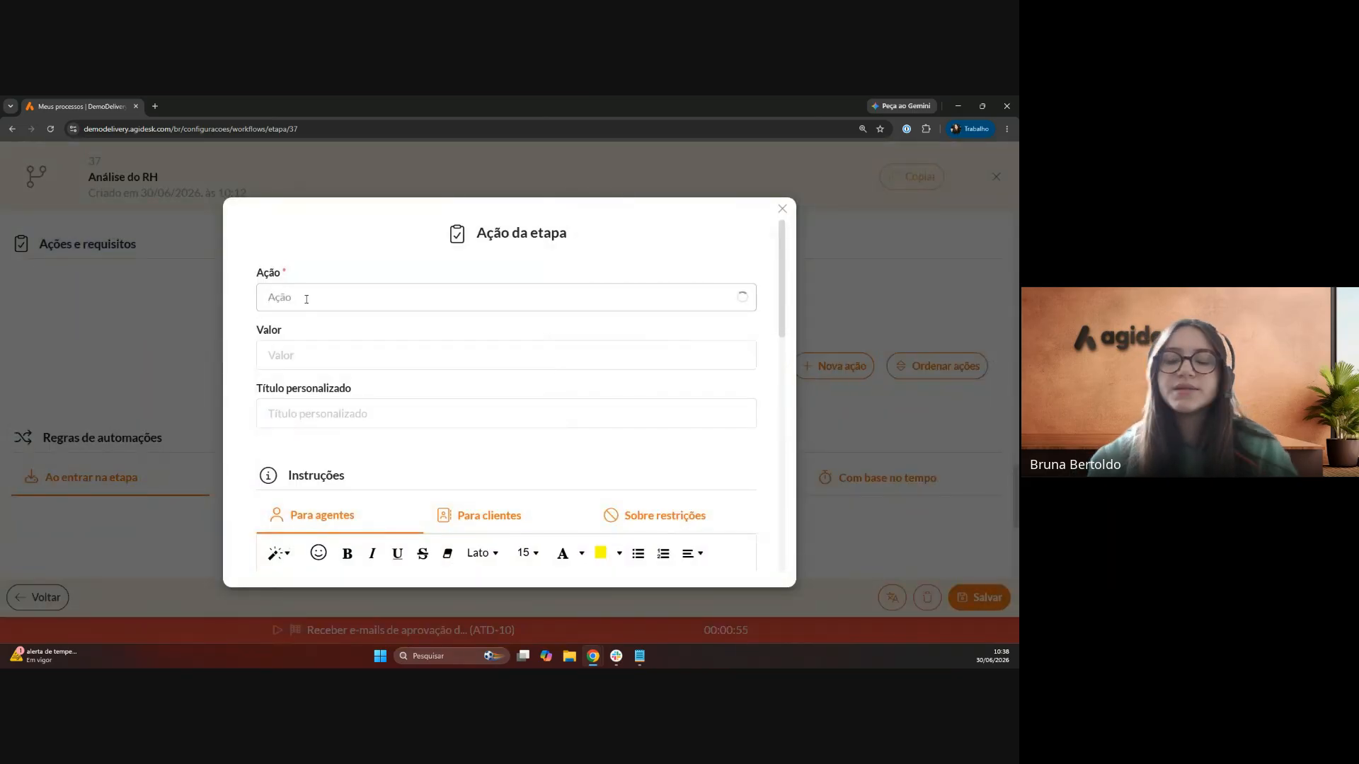
type("pree")
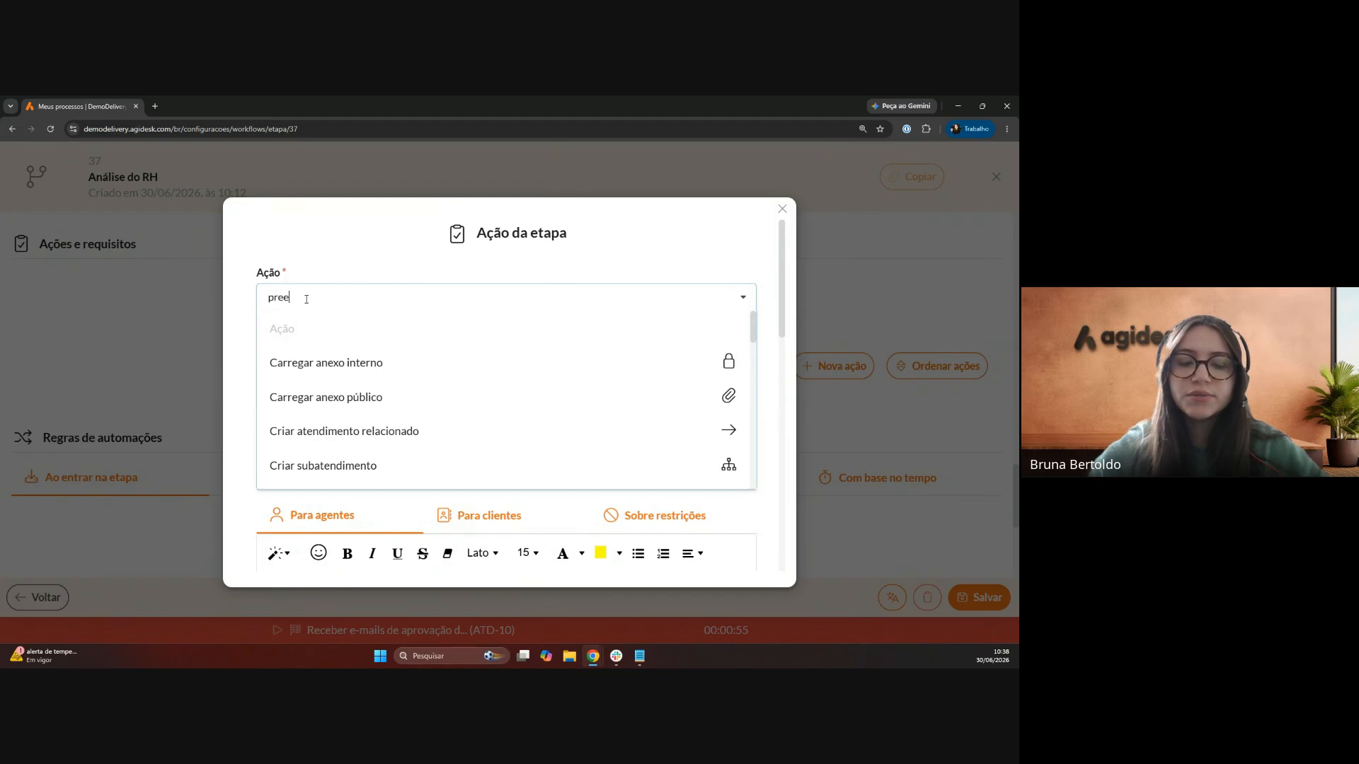
type("nch")
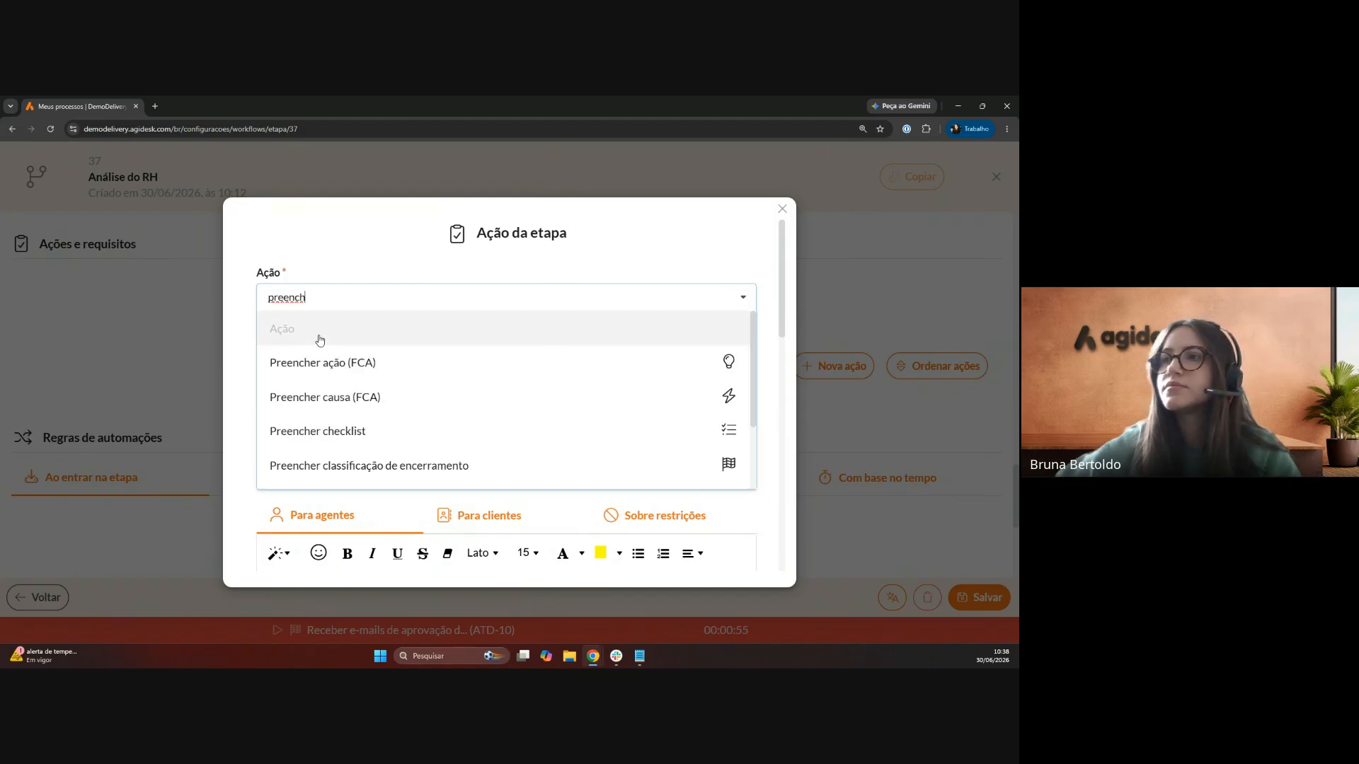
left_click(330, 429)
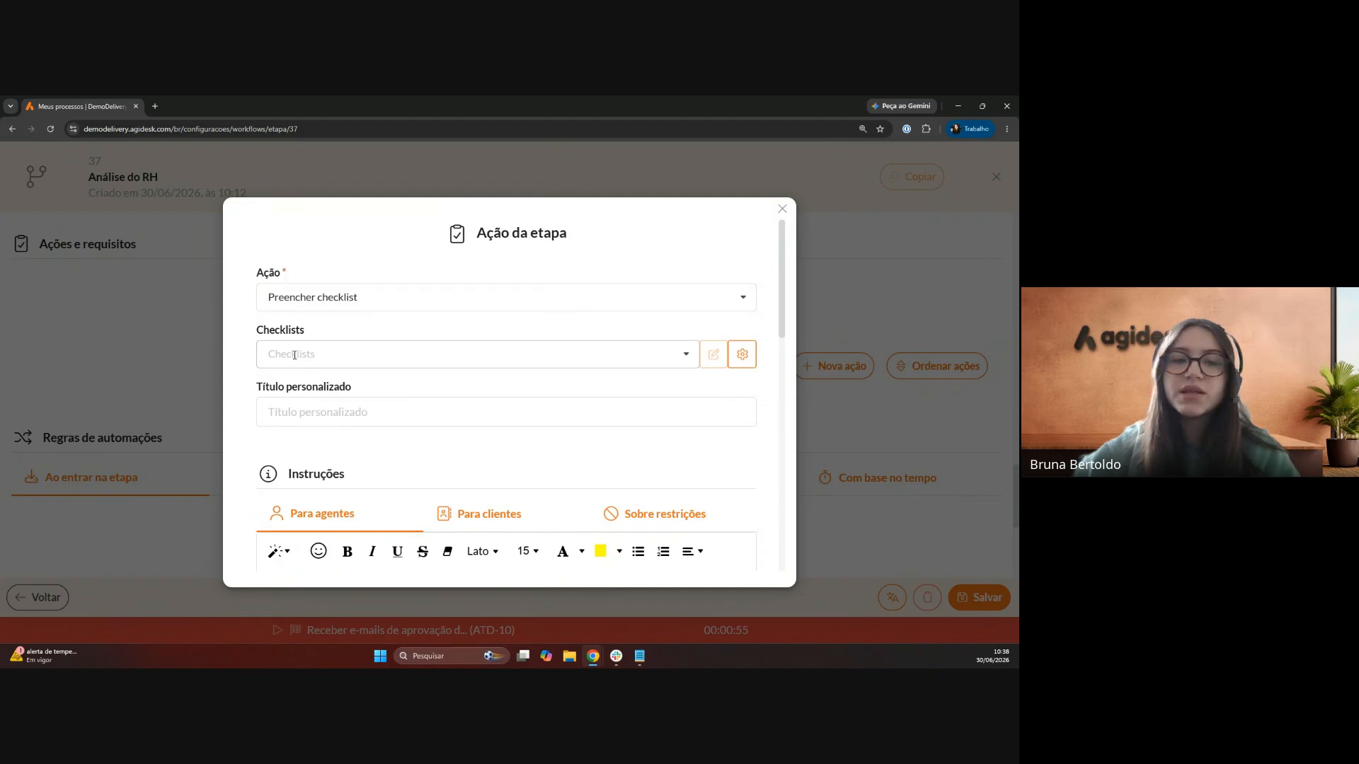
- Choose RH - Validar solicitação de férias as the checklist for the new stage action
left_click(294, 355)
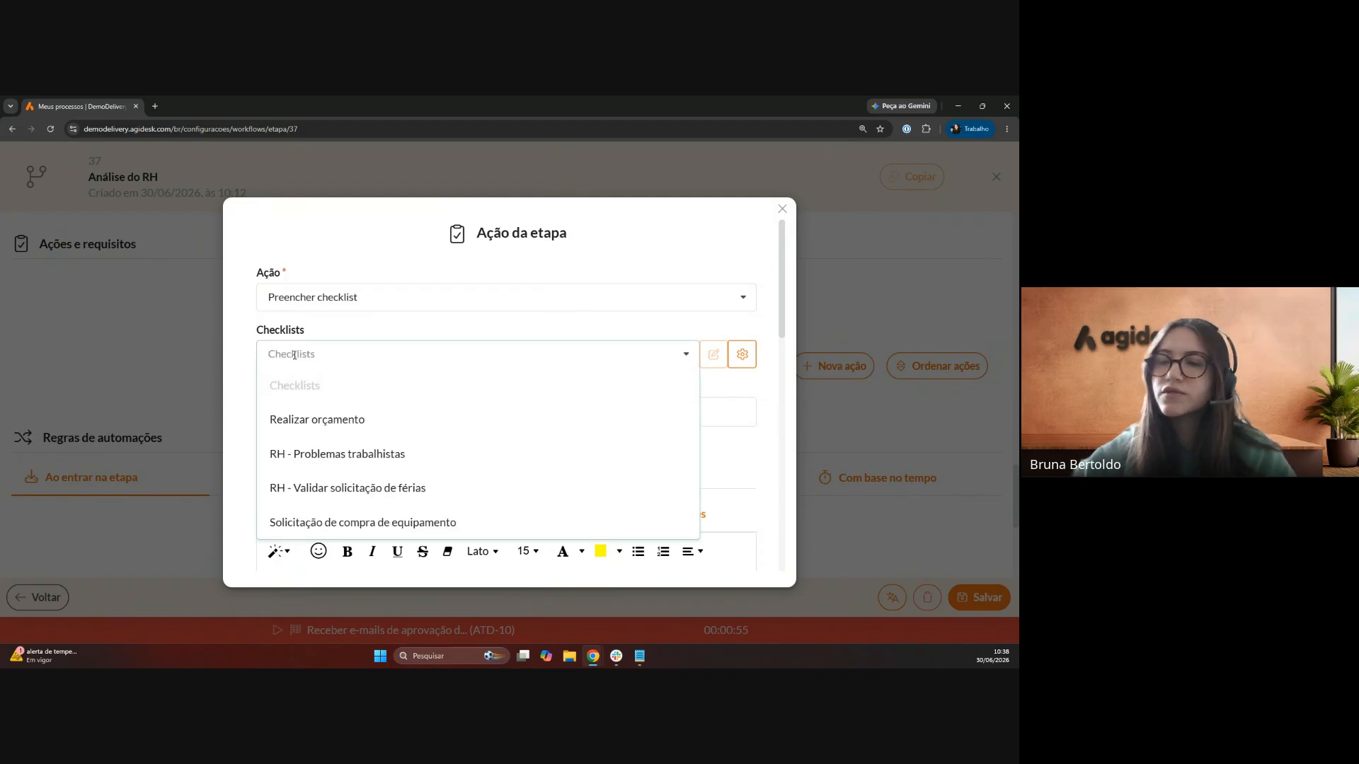
scroll(372, 321, "down", 1)
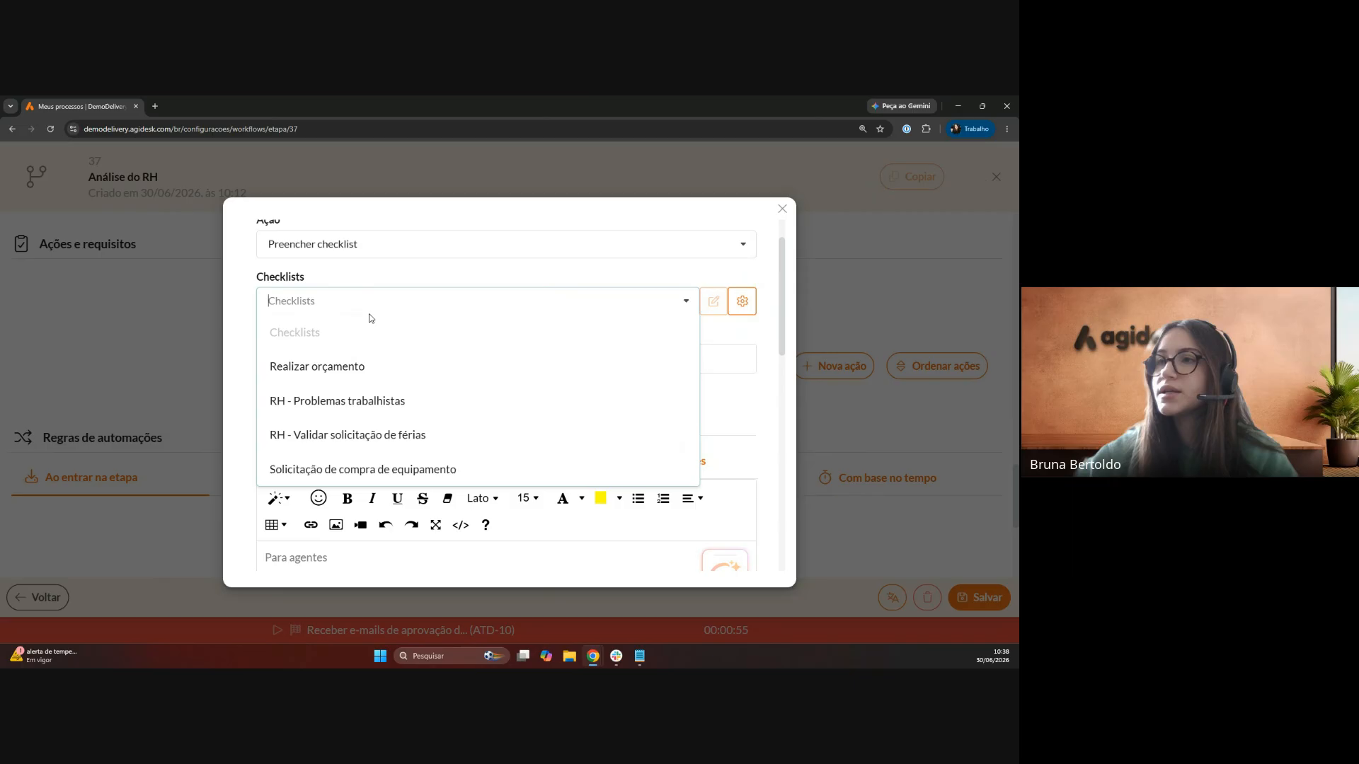
scroll(316, 394, "down", 1)
left_click(312, 385)
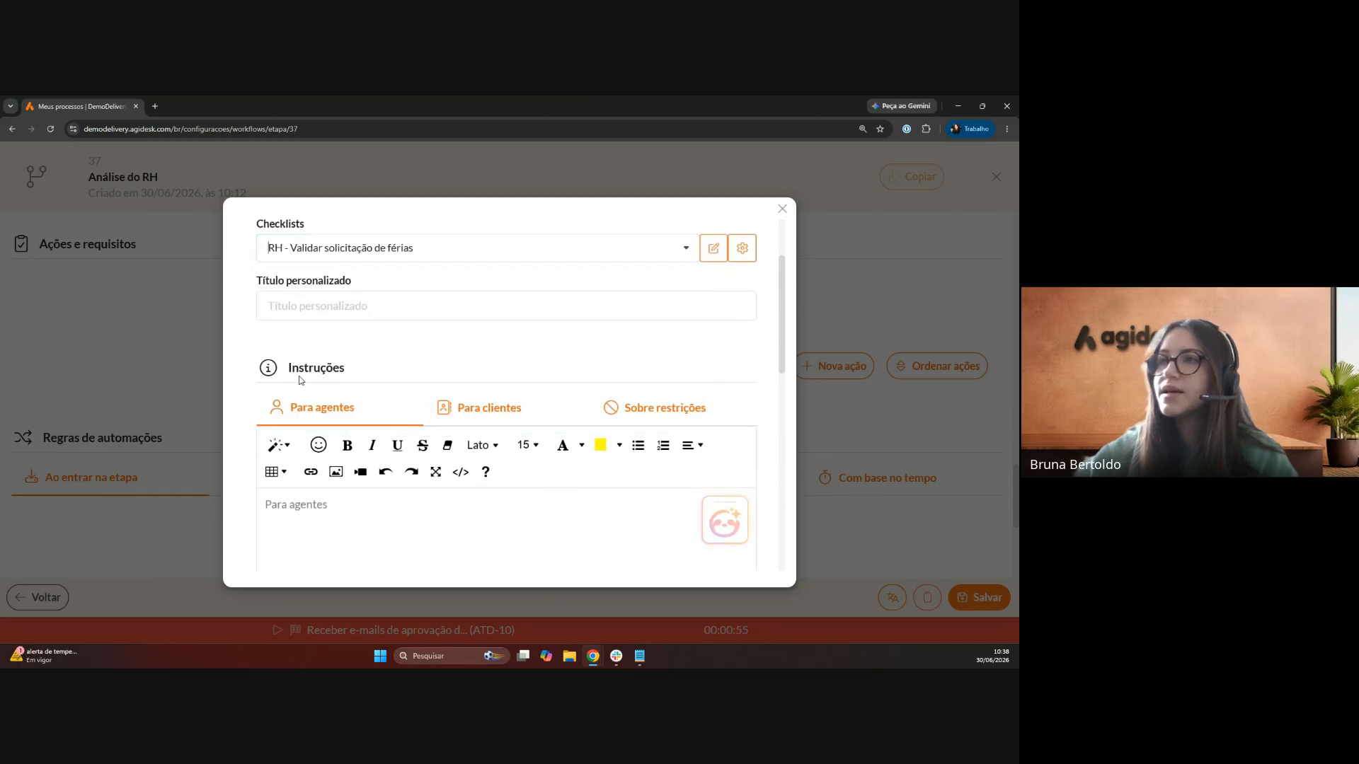
scroll(389, 363, "up", 1)
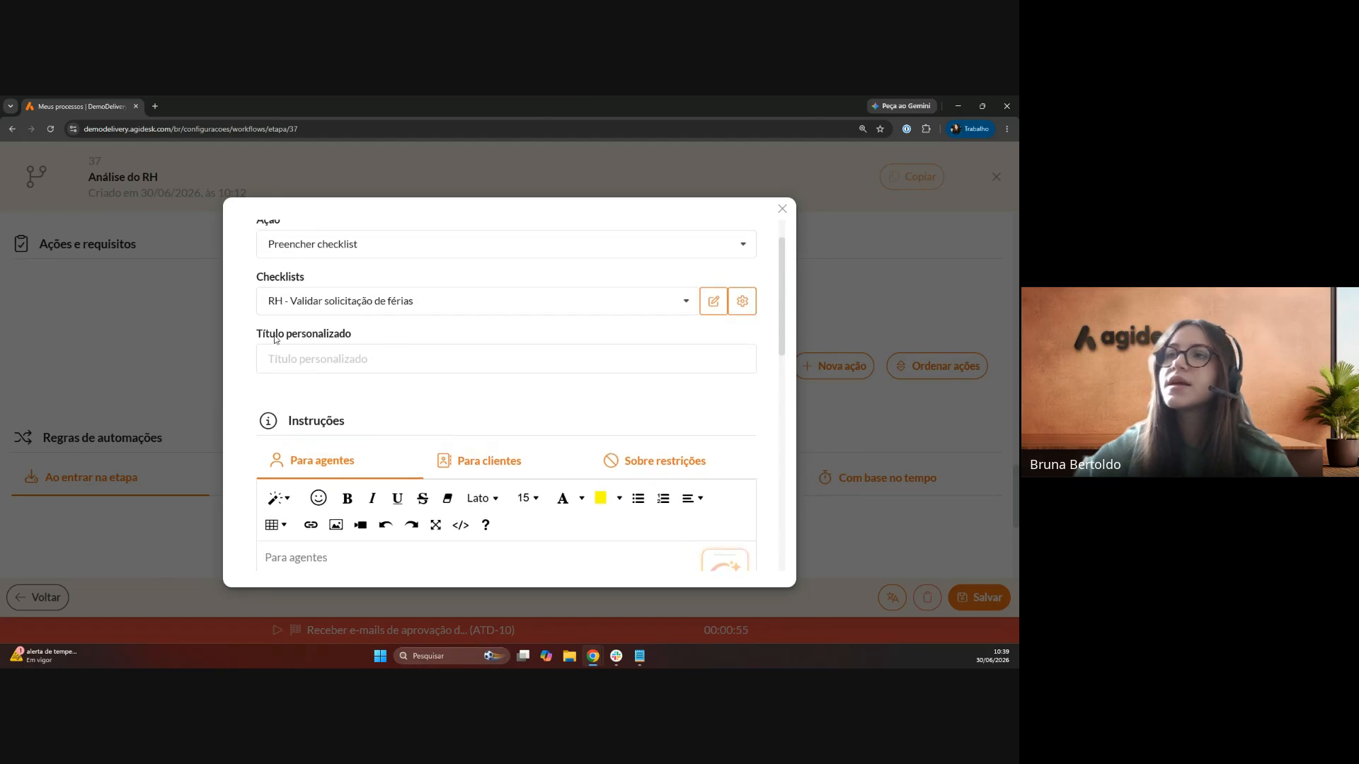
- Give the checklist action the Título personalizado "Validar solicitação"
left_click(313, 361)
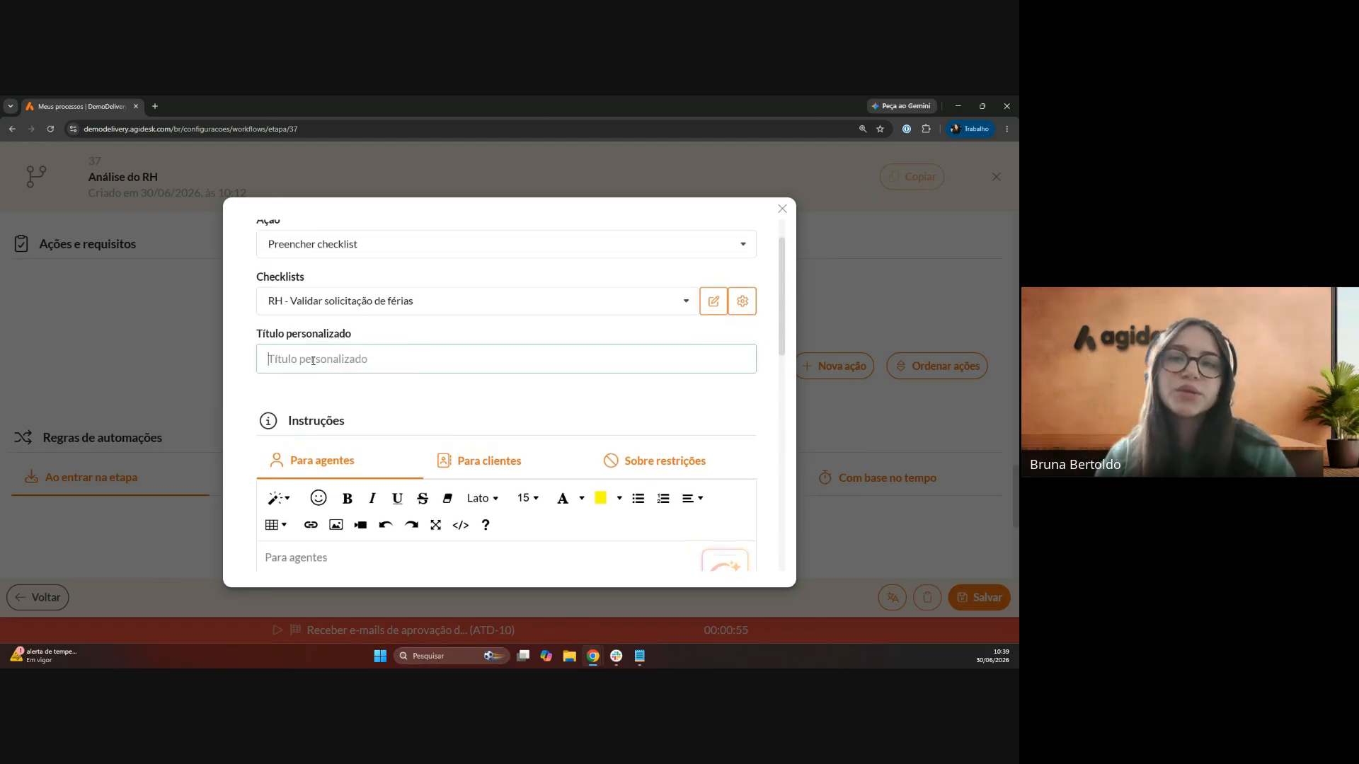
type("Vali")
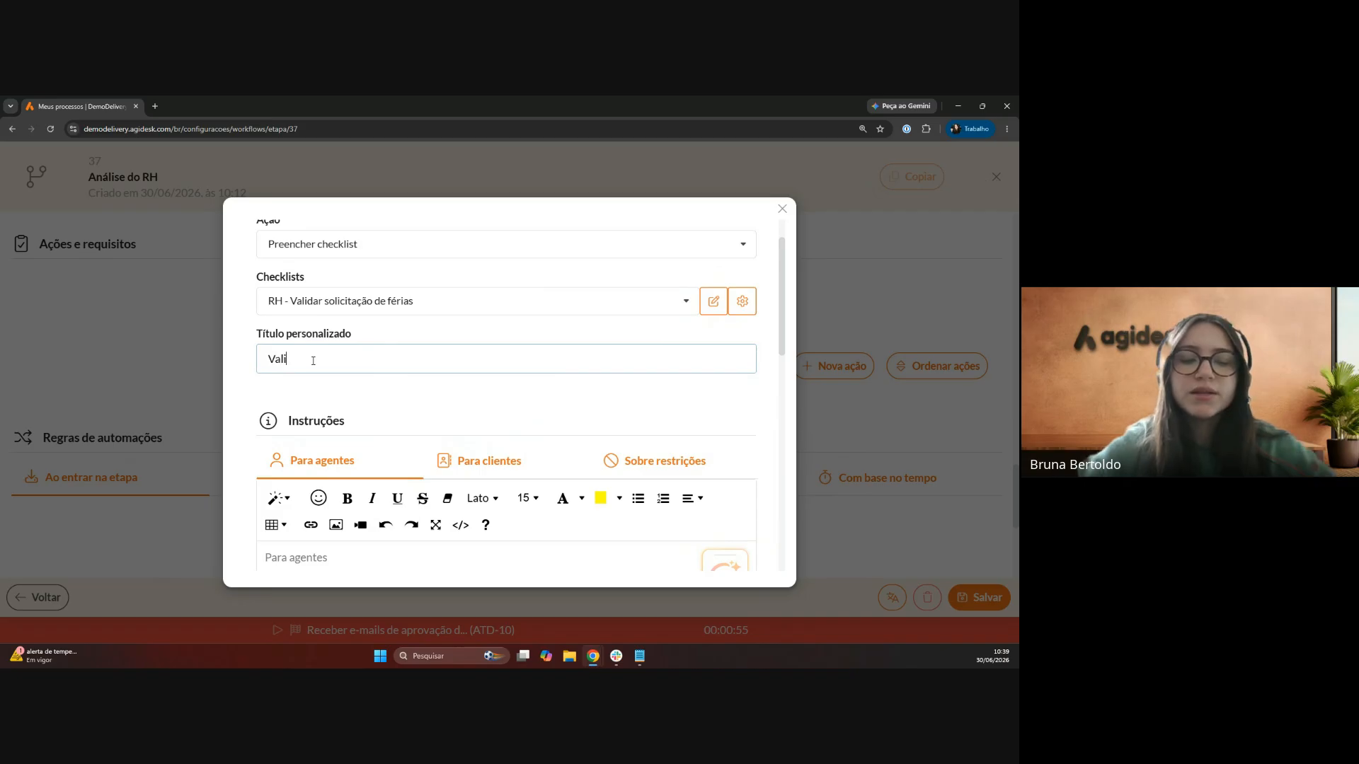
type("dar solicitação")
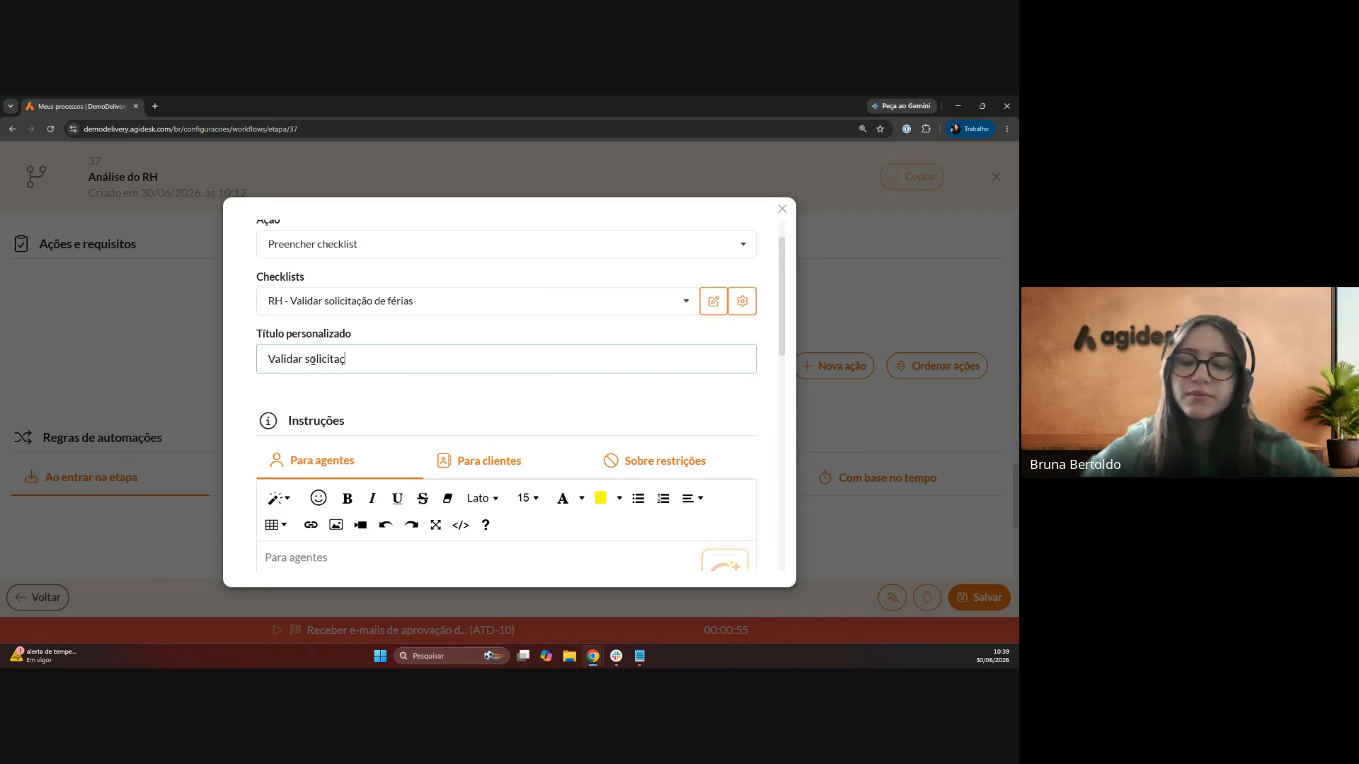
left_click(321, 396)
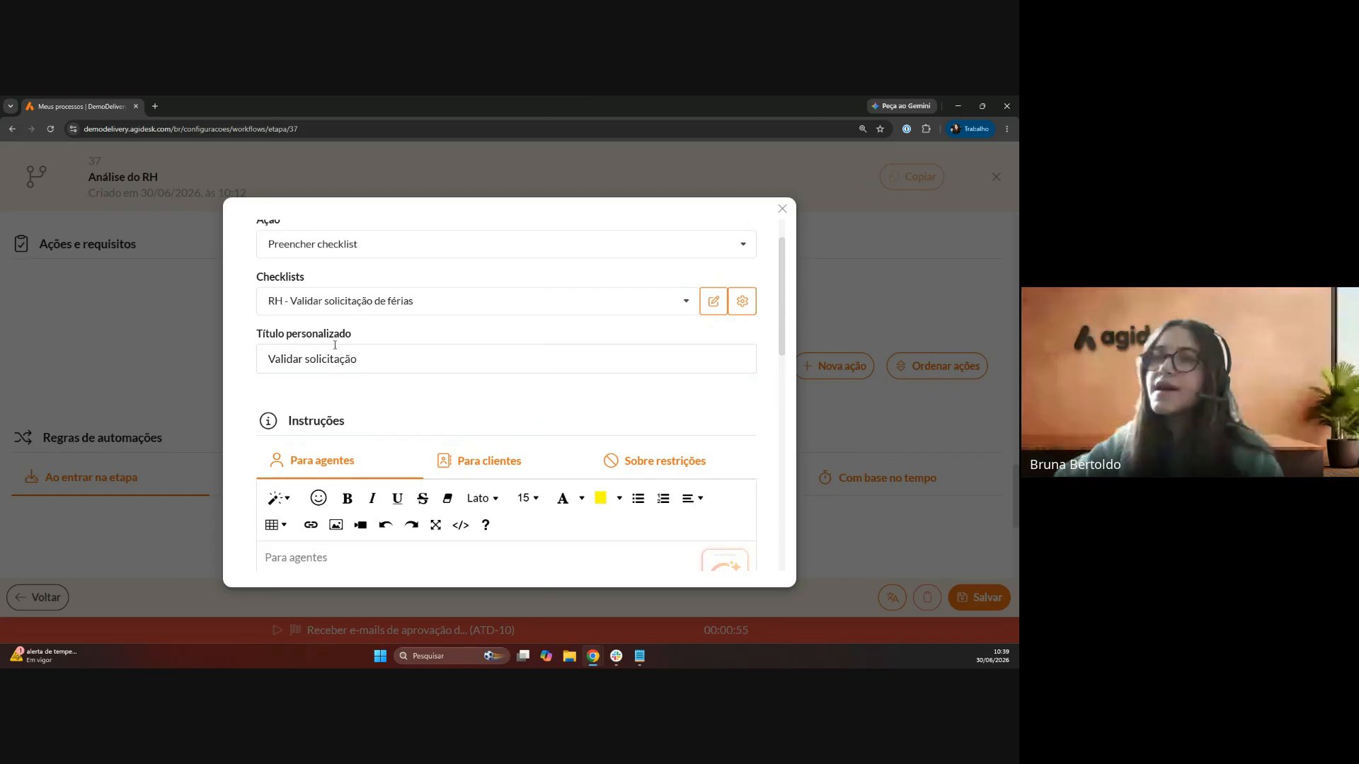
- Review the action's Instruções, agent and client Comportamento options and Permissões avançadas, and save the checklist action
scroll(333, 340, "down", 3)
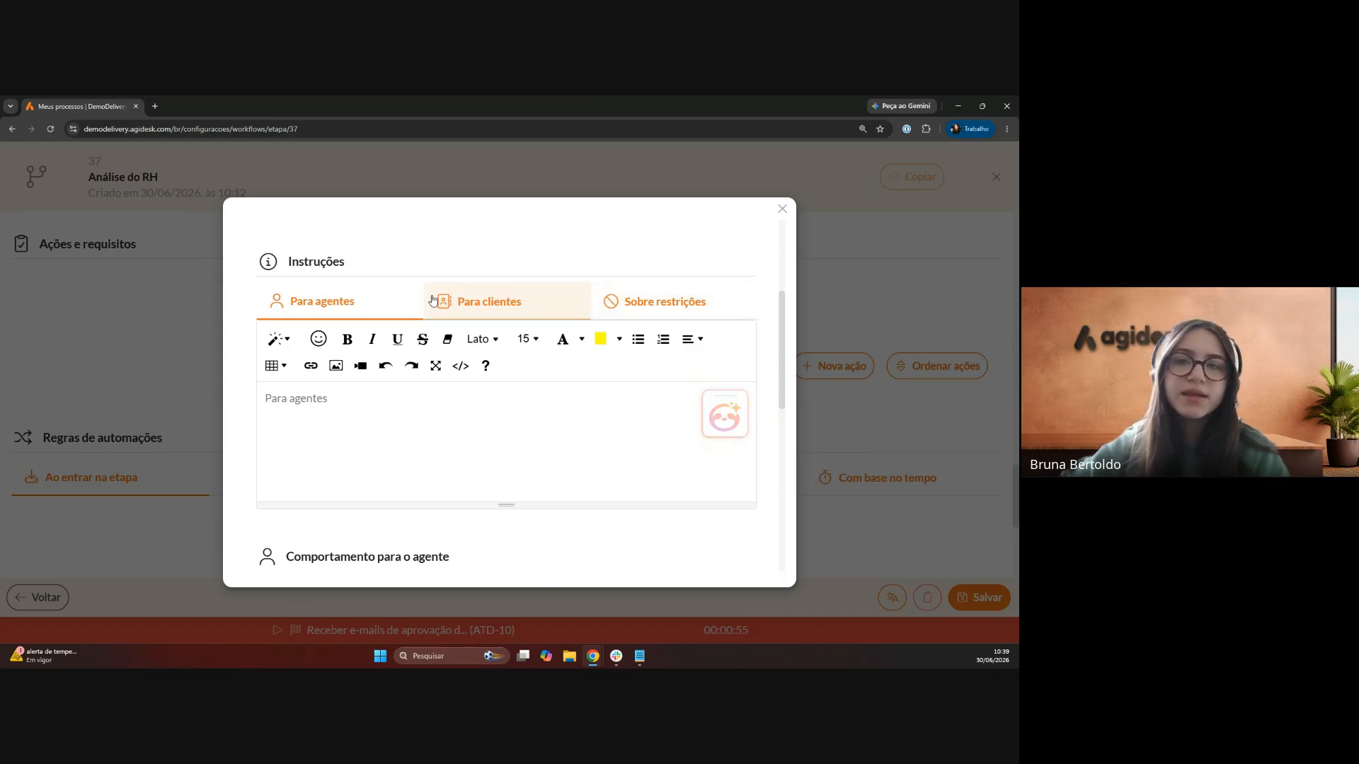
scroll(334, 292, "down", 1)
scroll(334, 292, "down", 3)
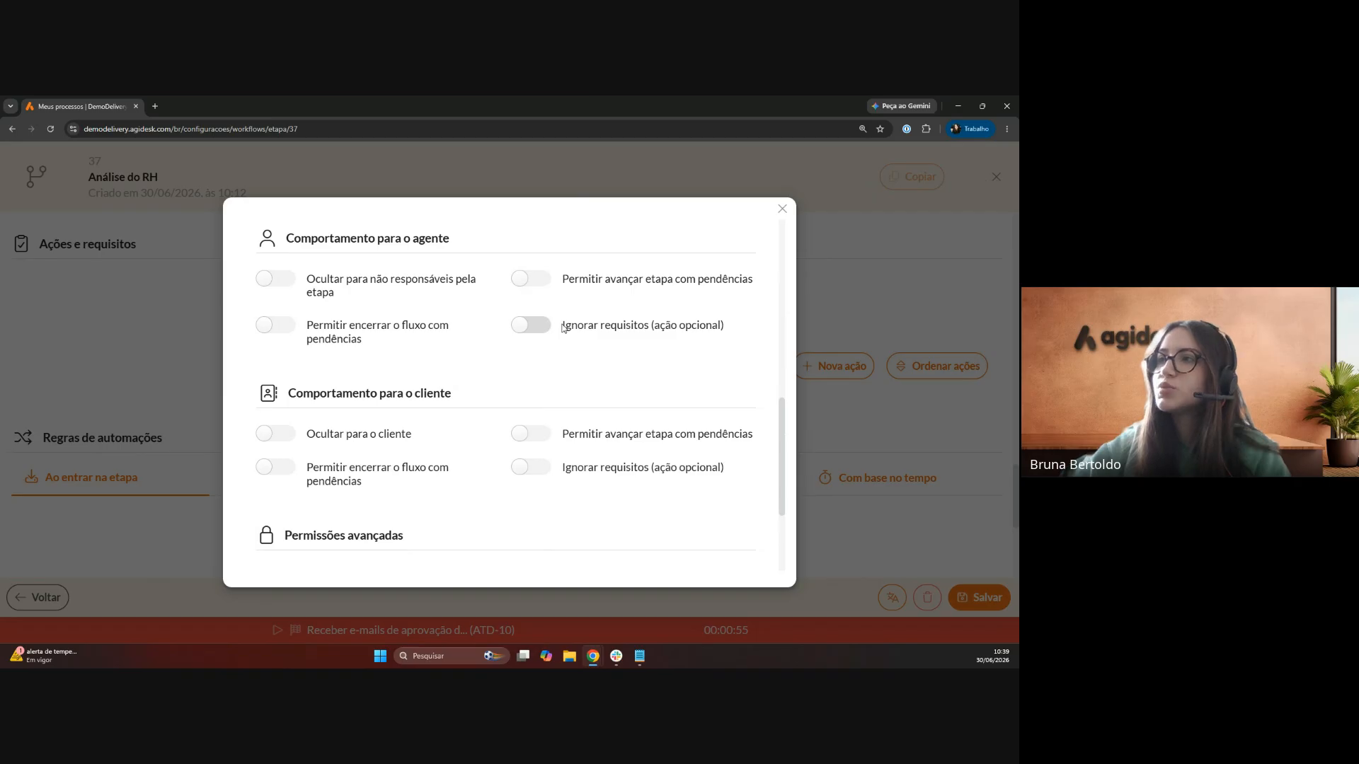
left_click_drag(562, 327, 722, 327)
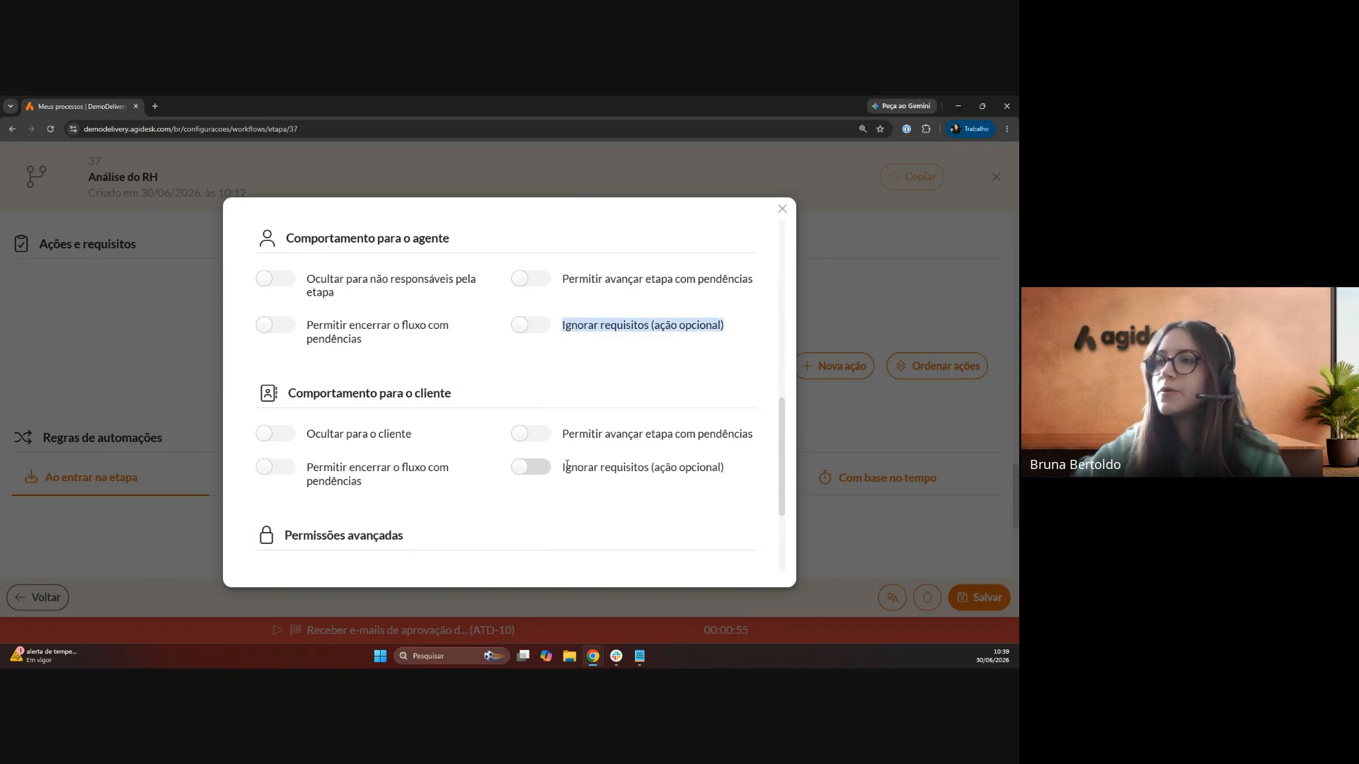
left_click_drag(566, 469, 723, 472)
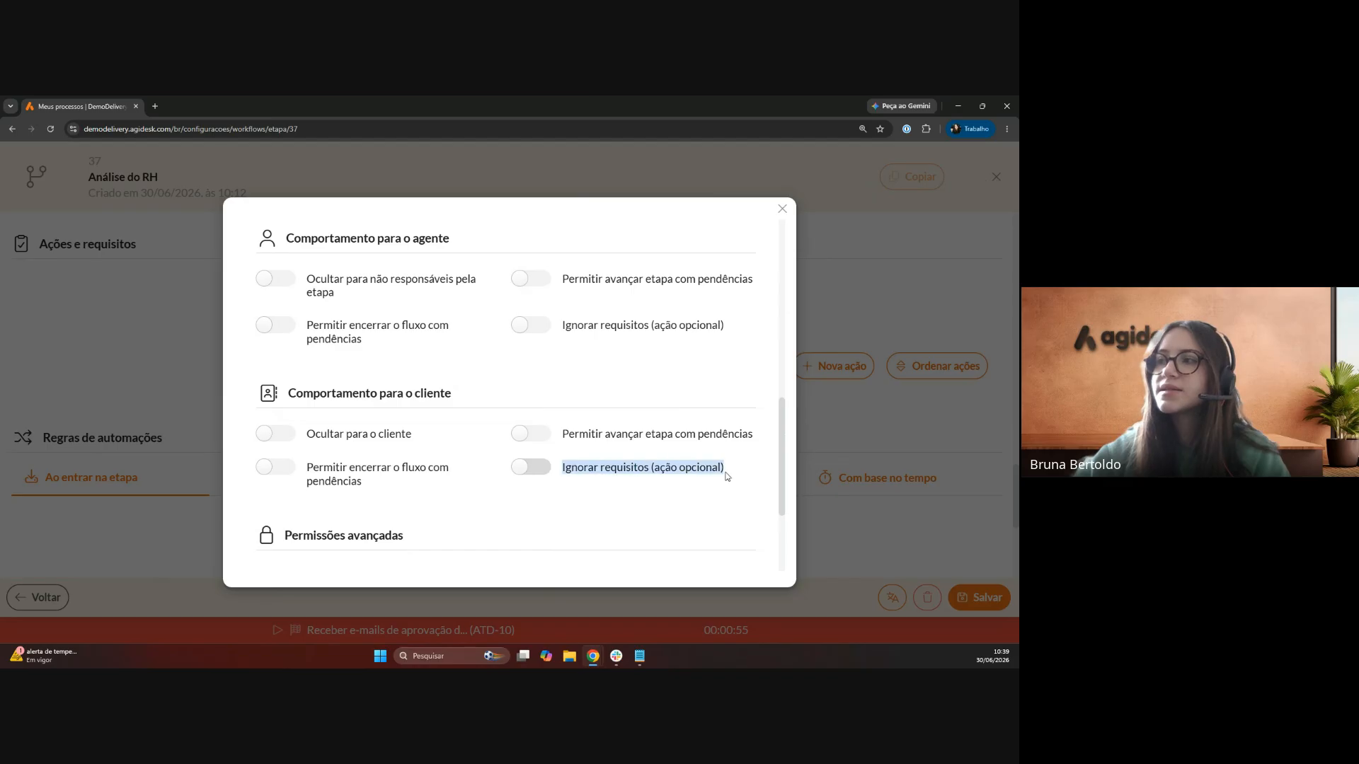
scroll(478, 358, "down", 3)
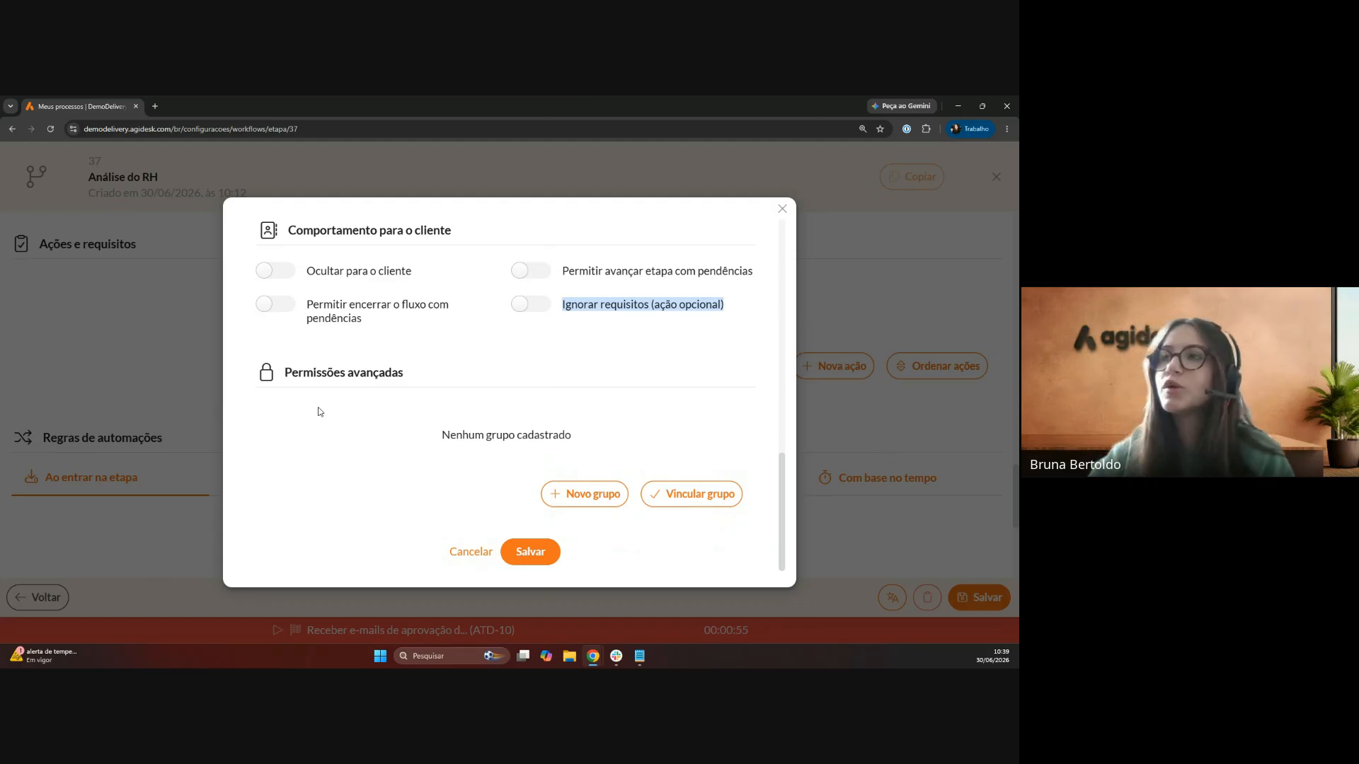
left_click(523, 553)
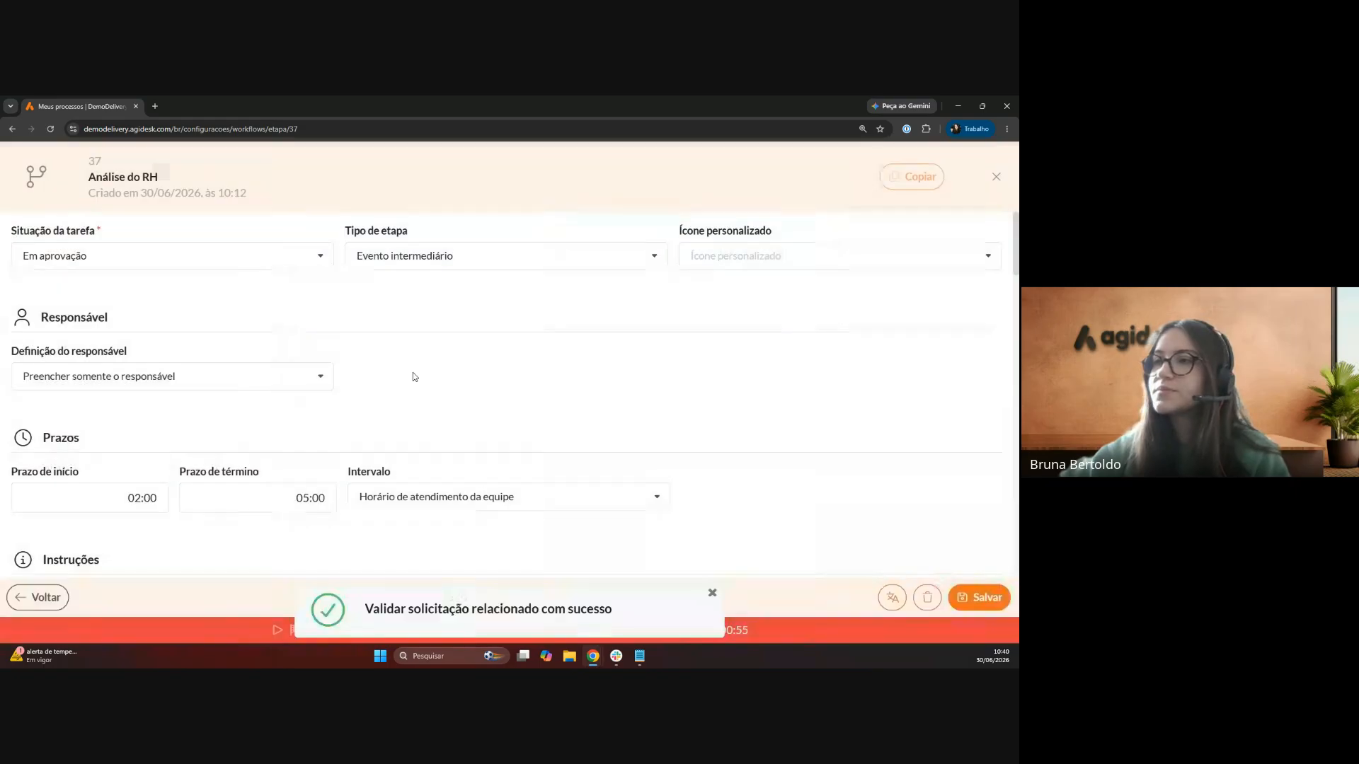
- Link the automation rule Aprovação RH to the Análise do RH stage under Ao iniciar etapa
scroll(386, 352, "down", 20)
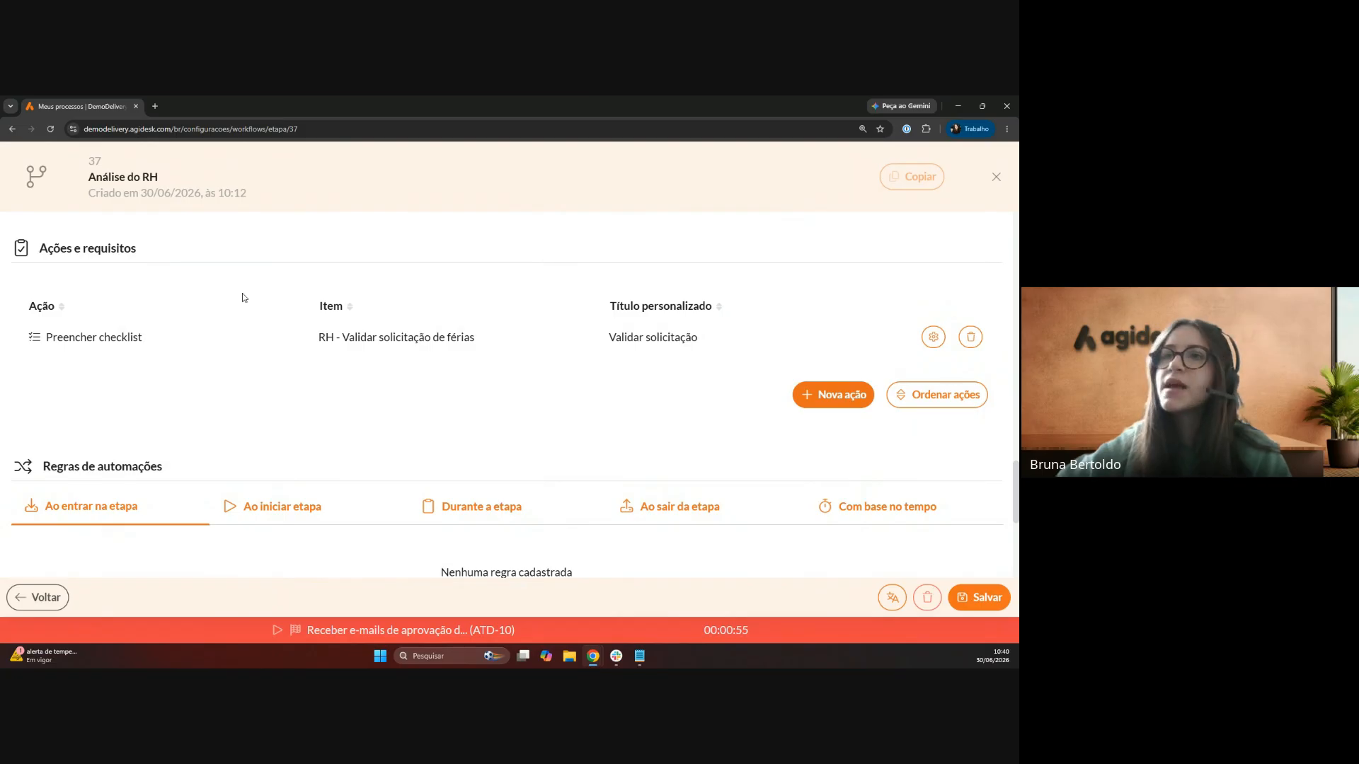
scroll(242, 297, "down", 2)
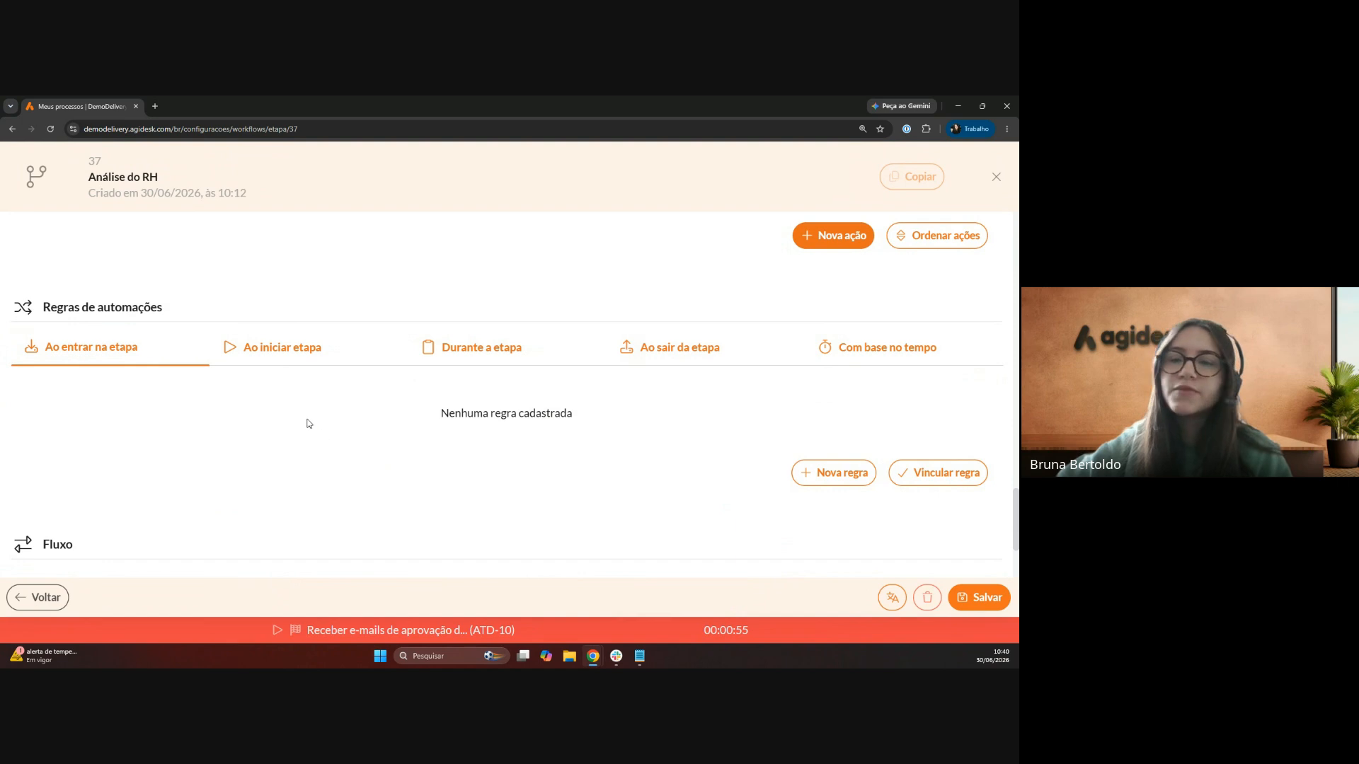
left_click(283, 346)
scroll(327, 429, "down", 1)
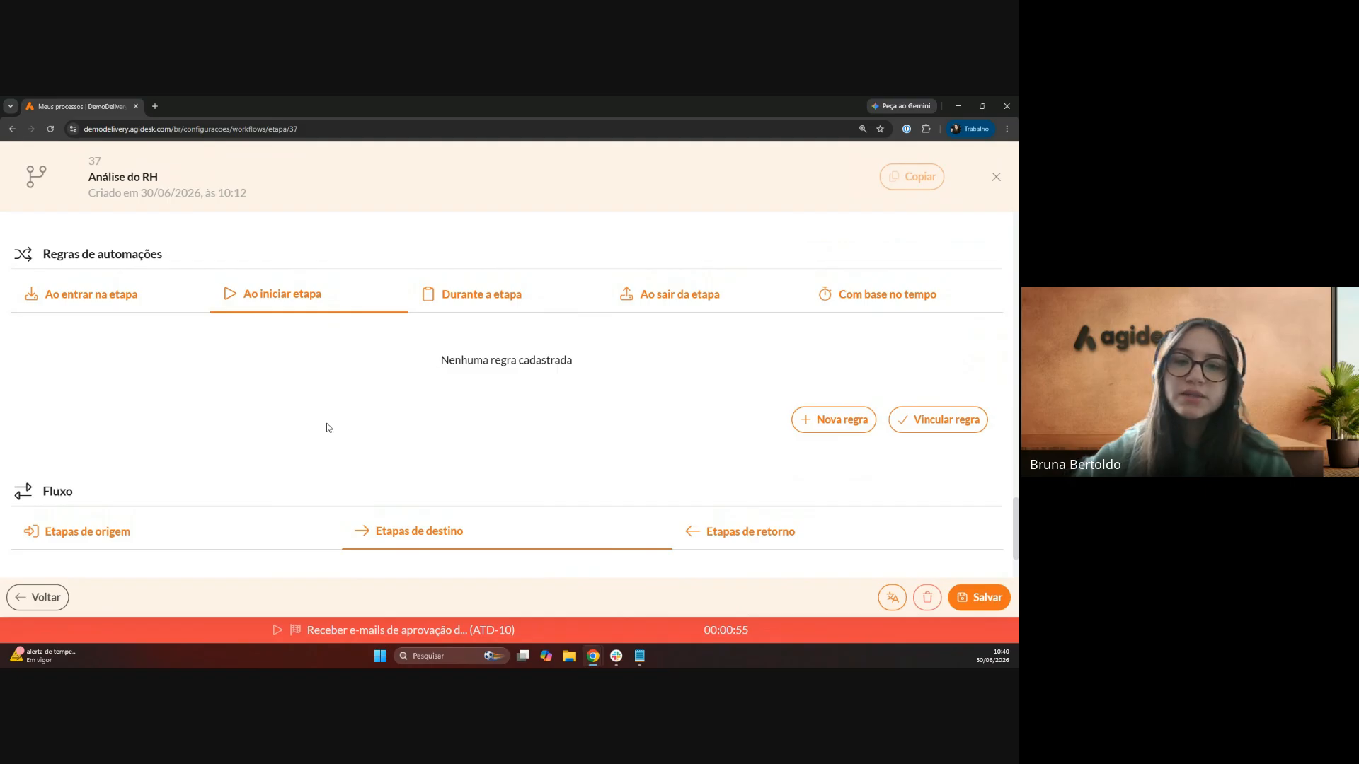
left_click(919, 420)
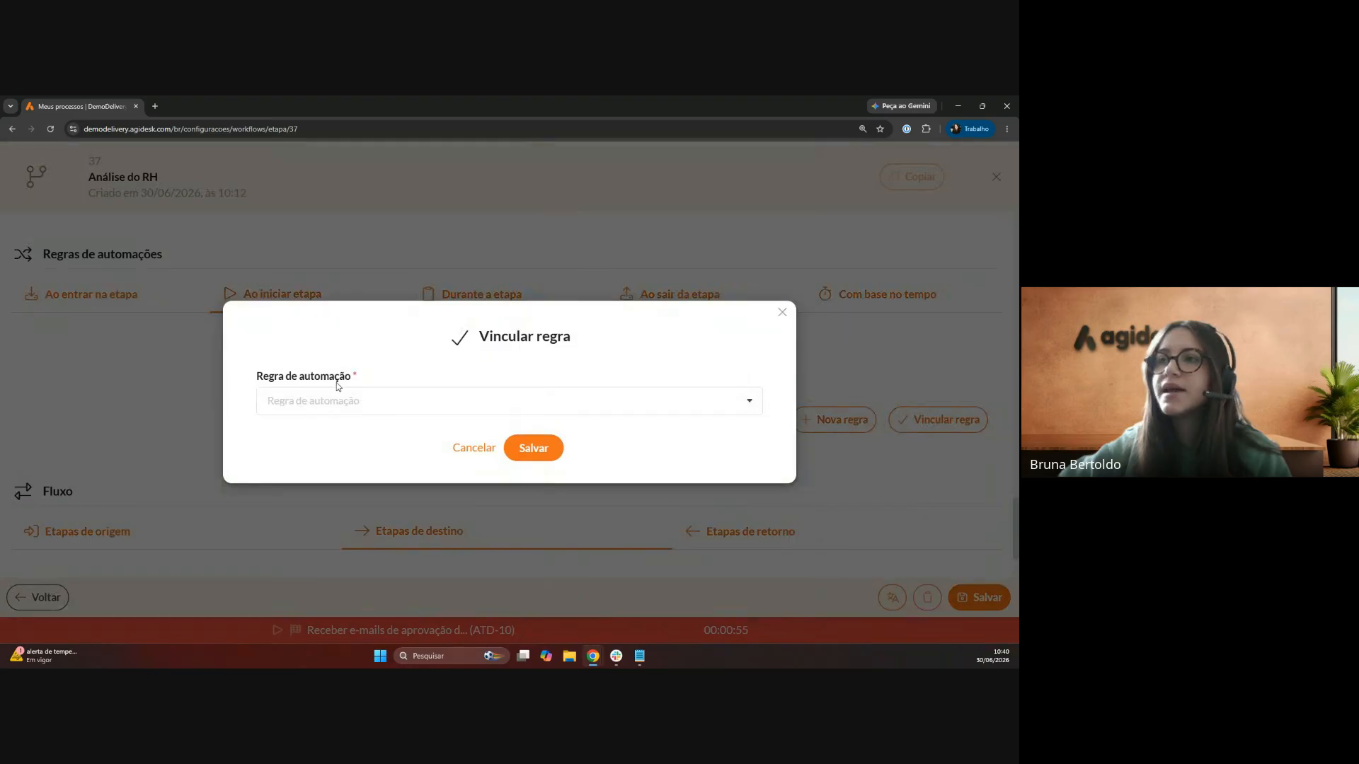
left_click(322, 402)
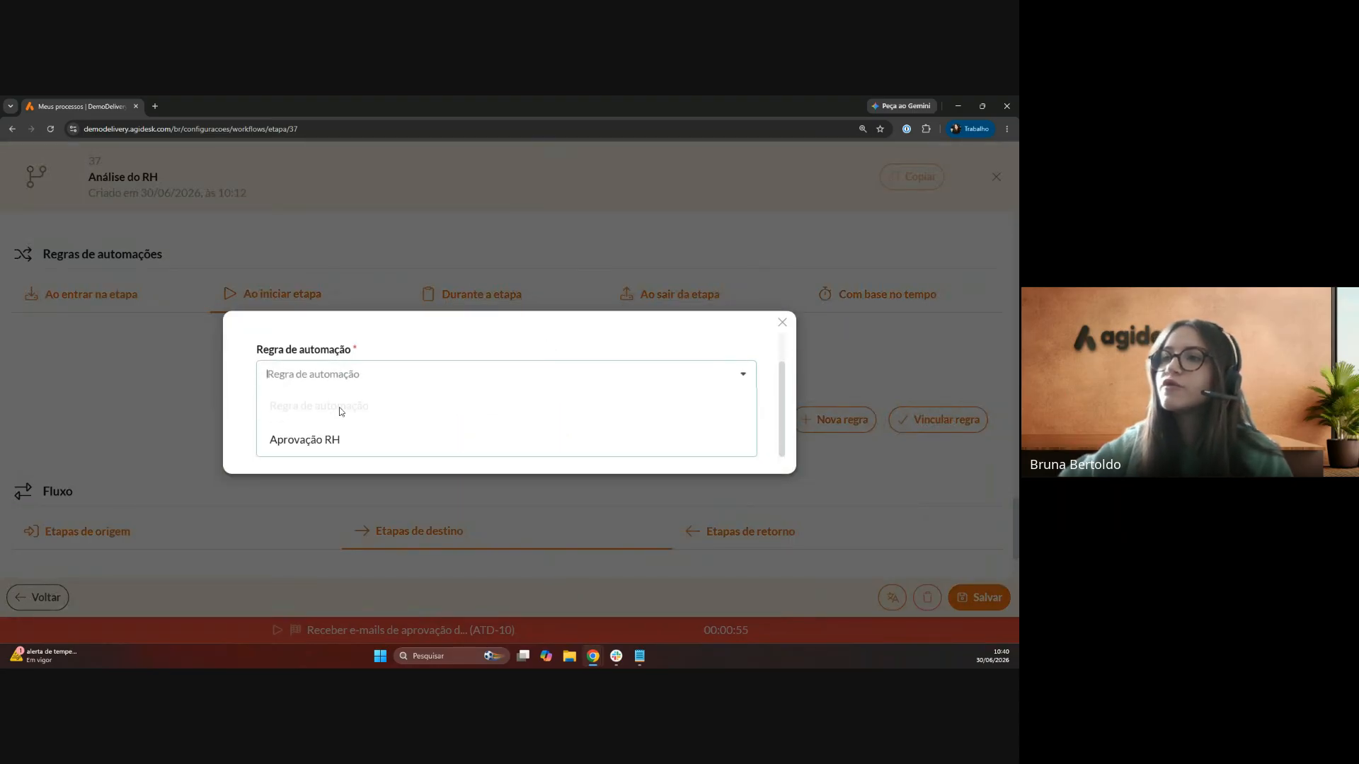
left_click(305, 440)
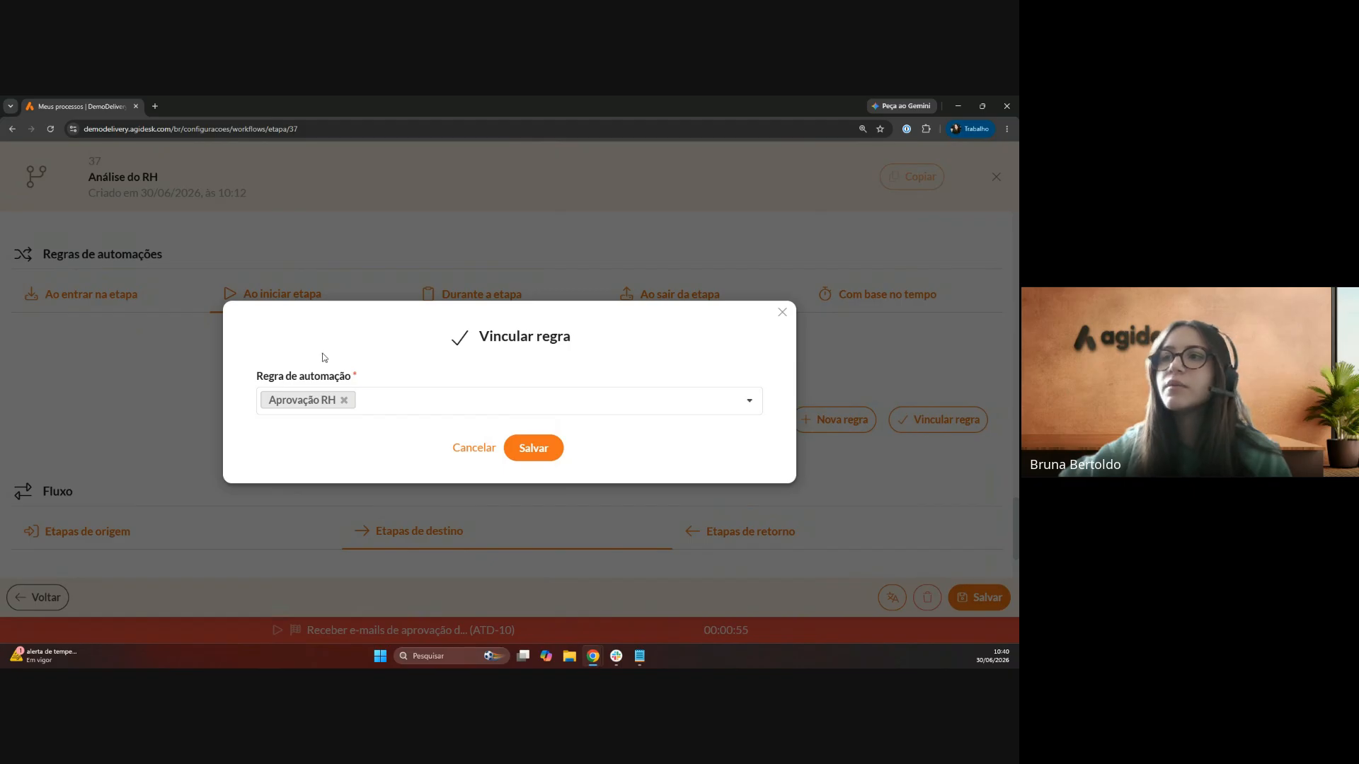
- Save the Aprovação RH rule link for Ao iniciar etapa and link the same automation rule to Durante a etapa
left_click(534, 449)
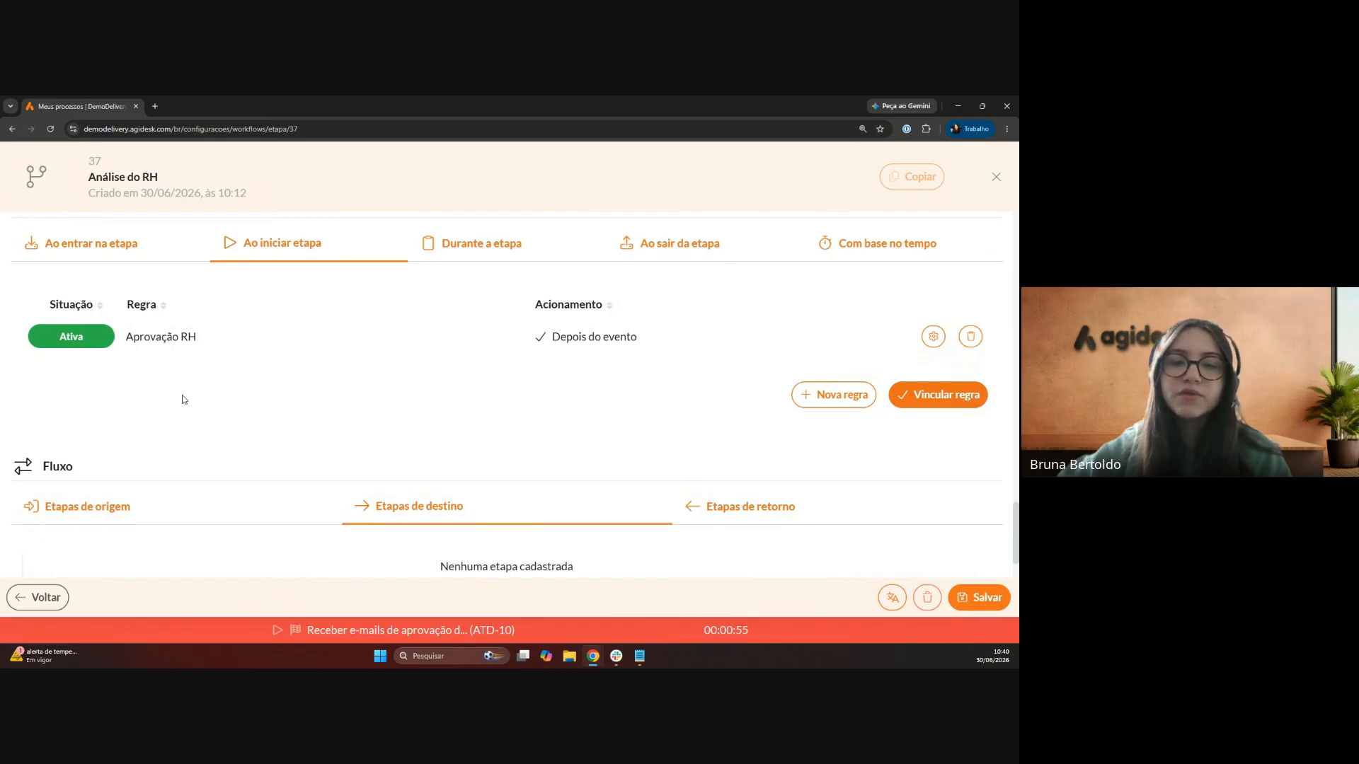
left_click(517, 250)
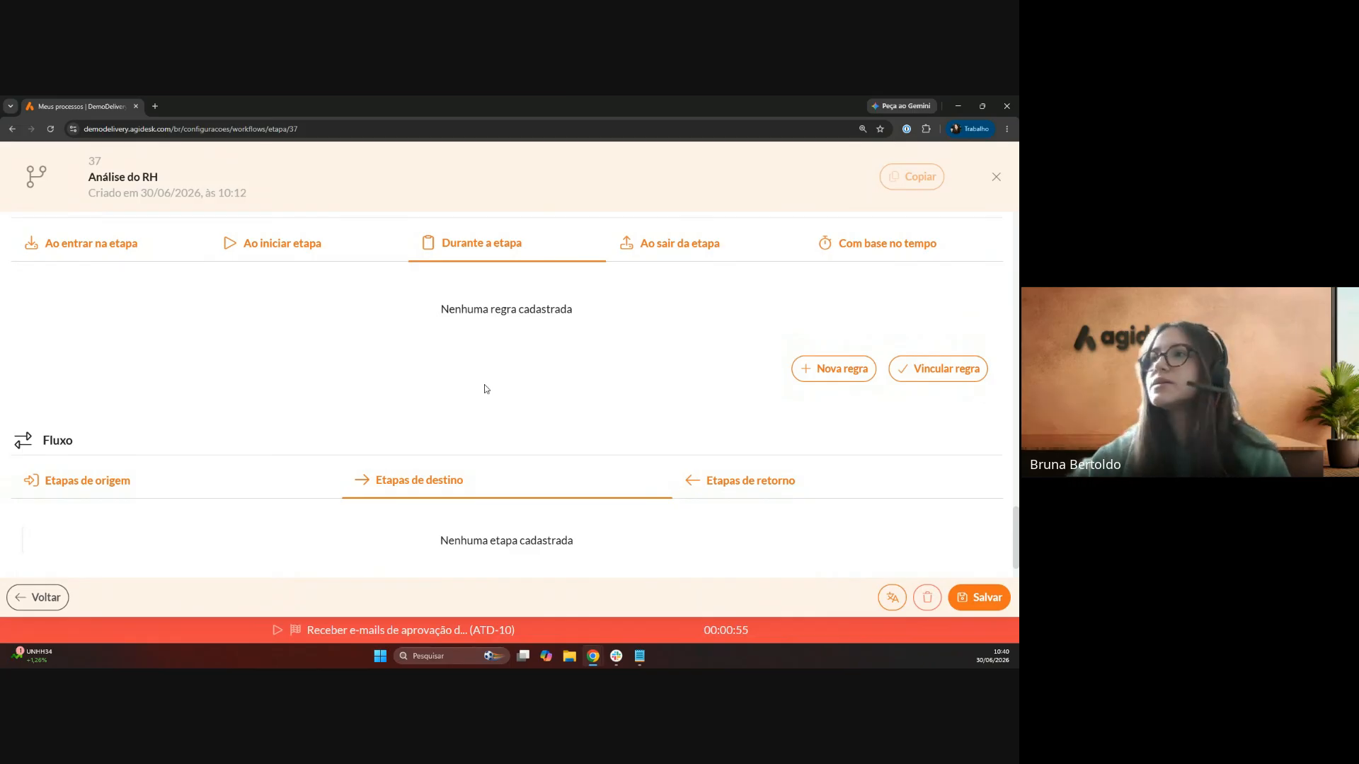
left_click(931, 369)
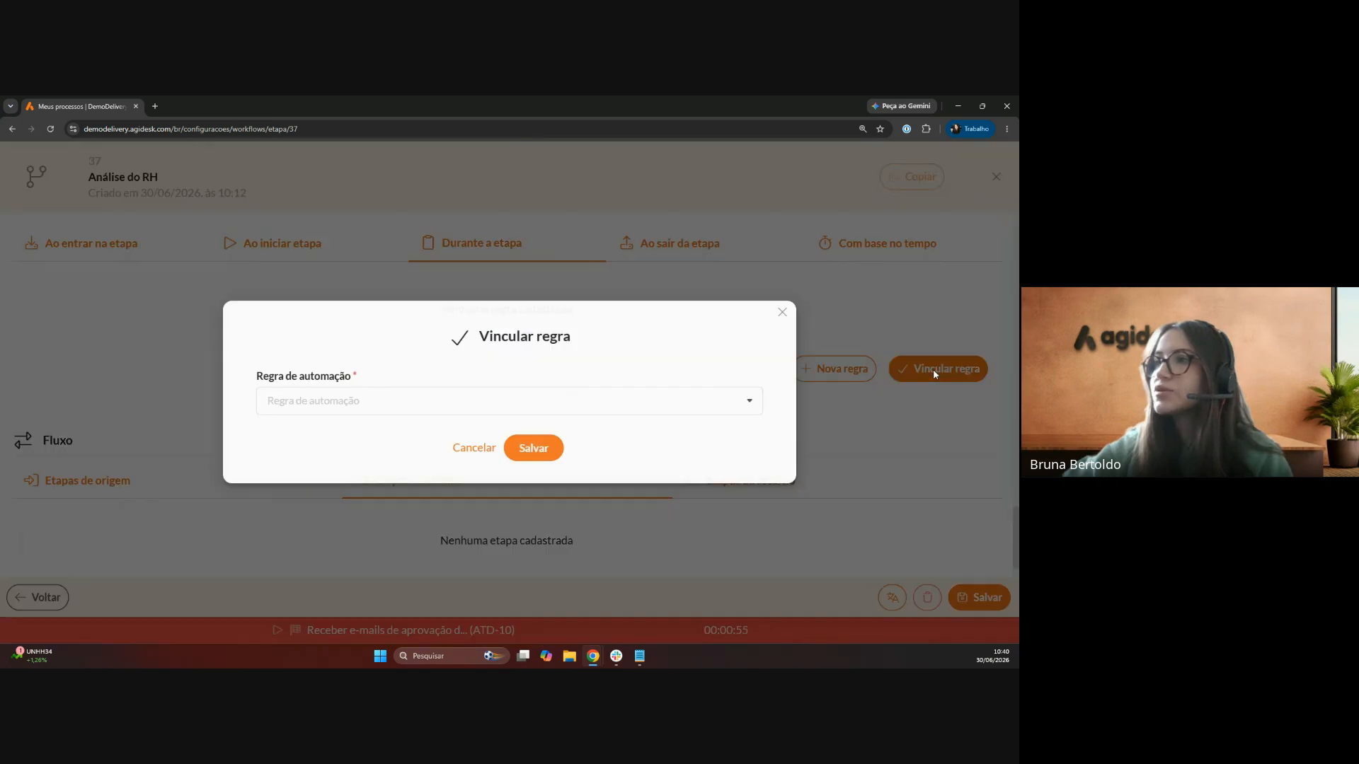
left_click(308, 401)
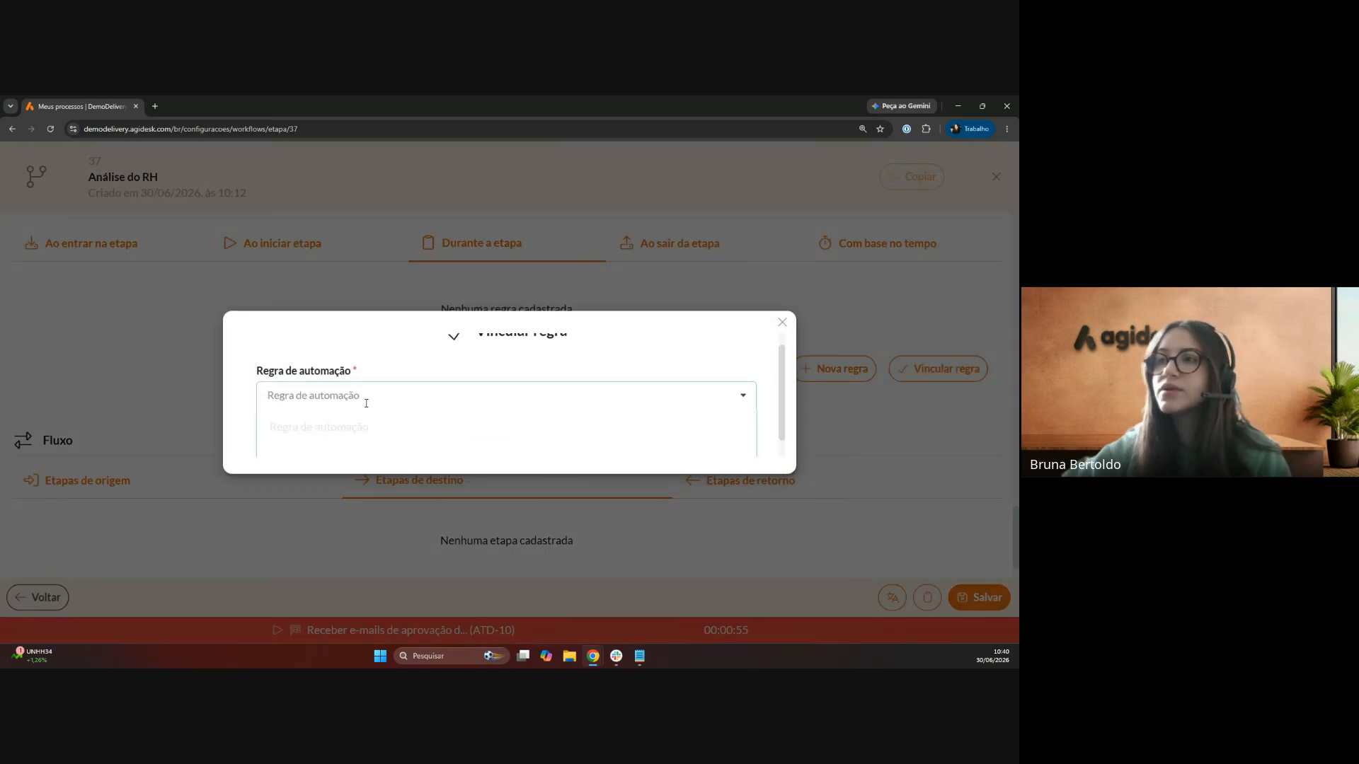
left_click(316, 445)
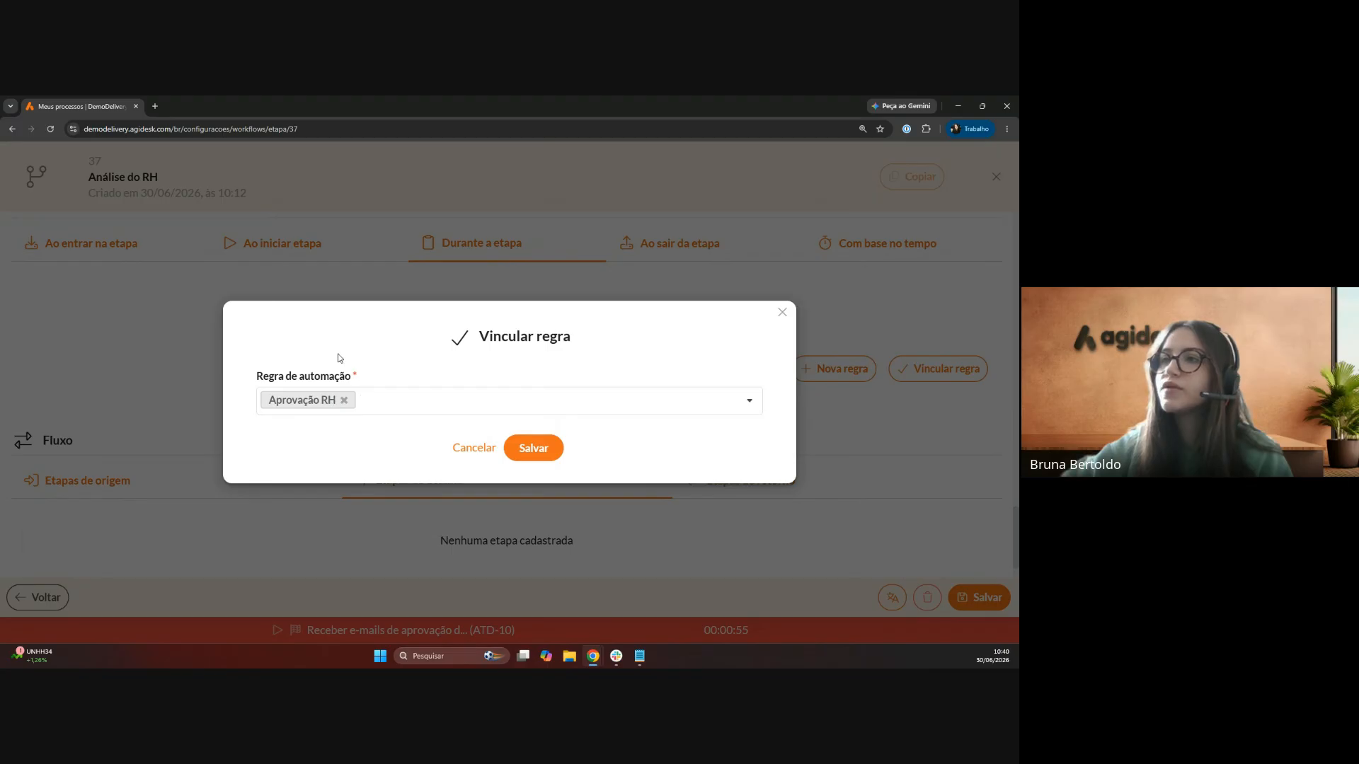
left_click(546, 449)
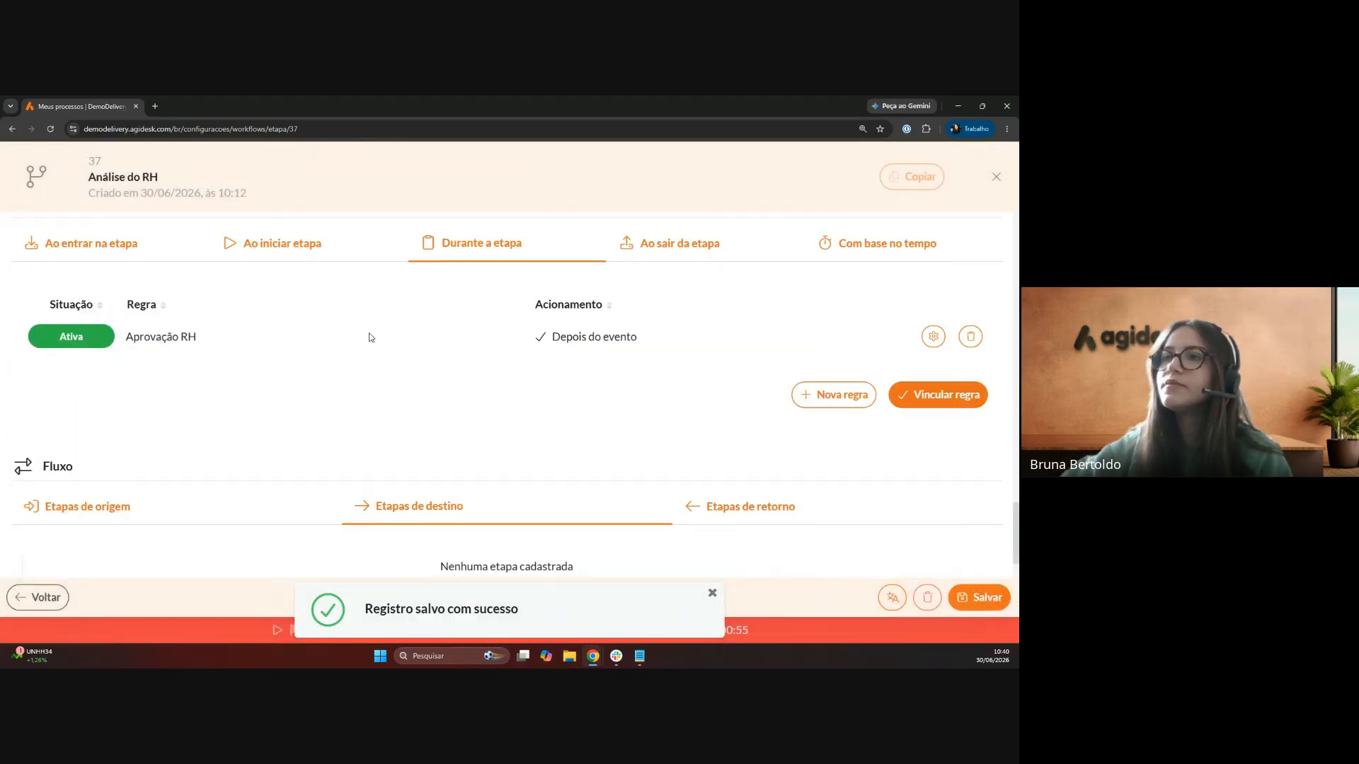
left_click(304, 245)
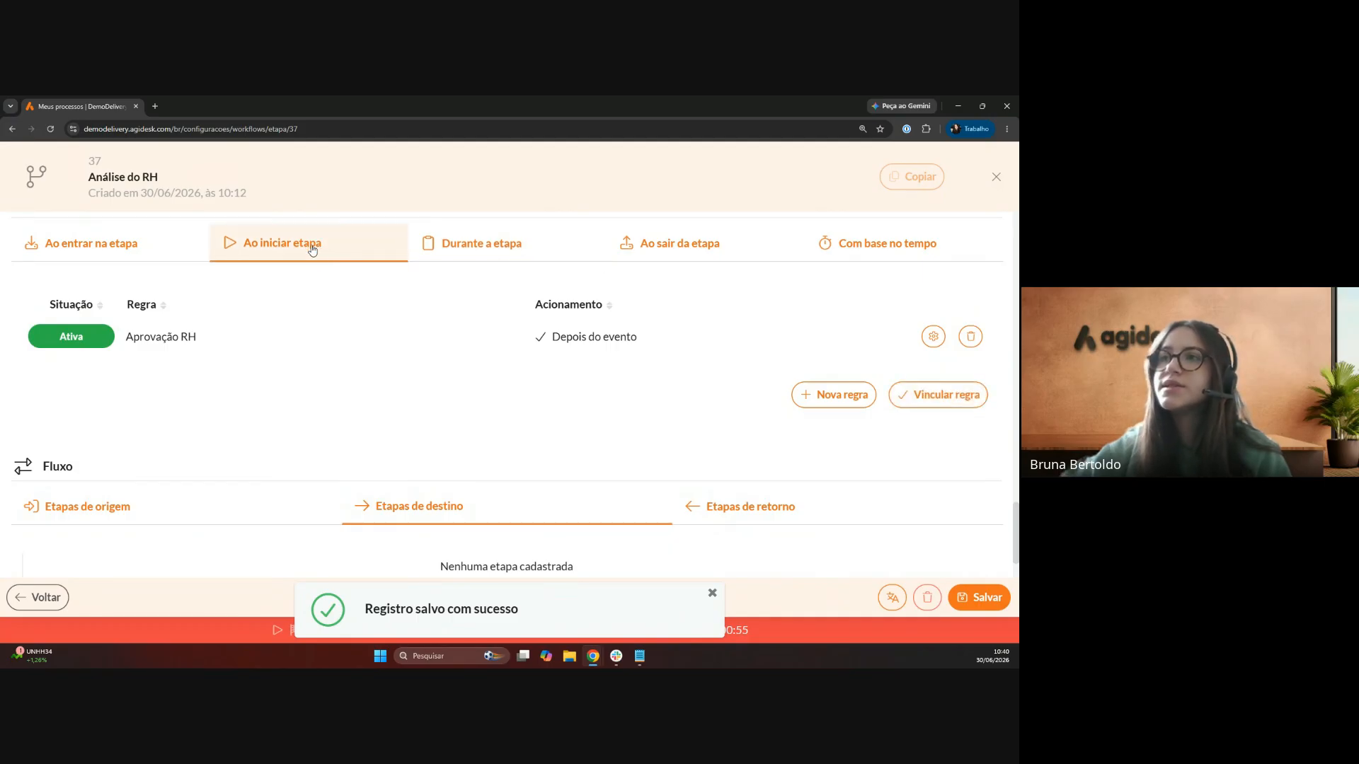
left_click(464, 248)
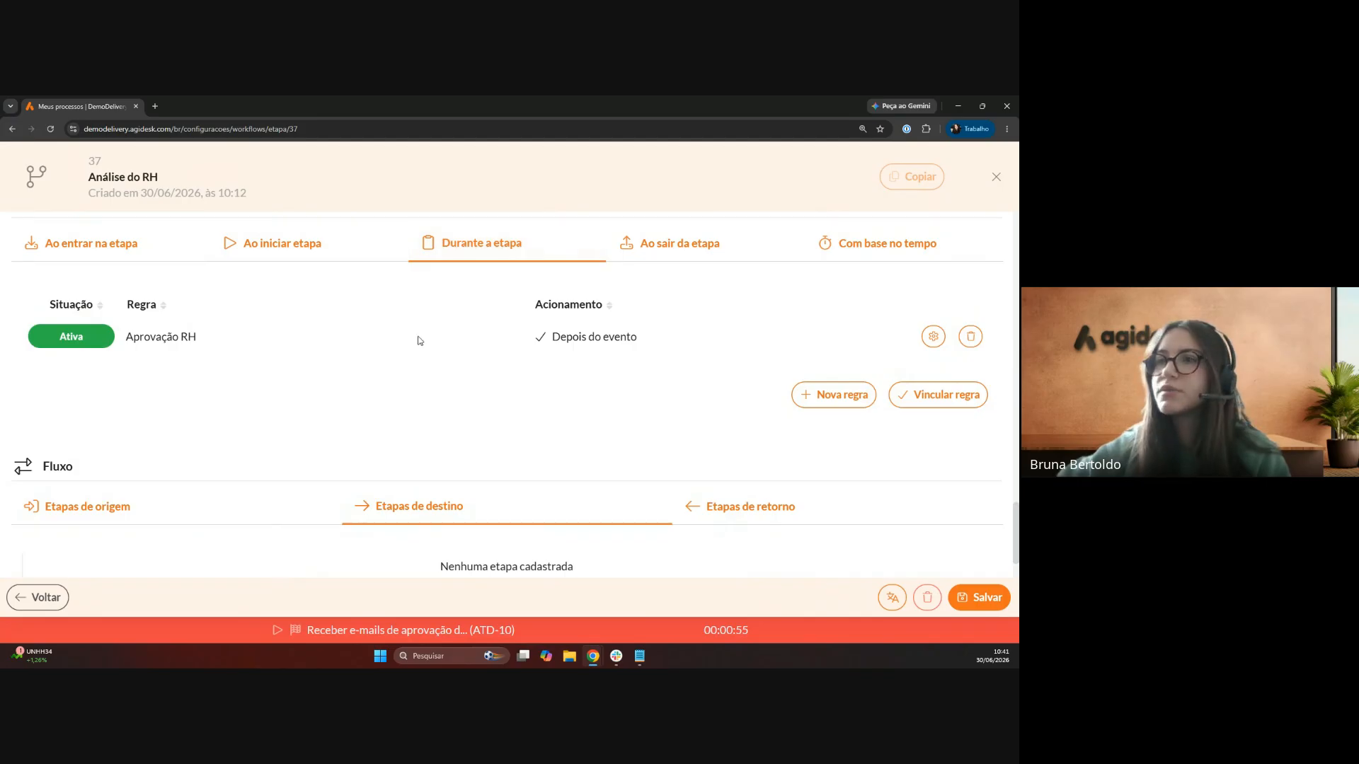
- Review the origin steps of Análise do RH and add Retorno do solicitante from RH > Solicitação de férias as a destination step
scroll(358, 312, "down", 1)
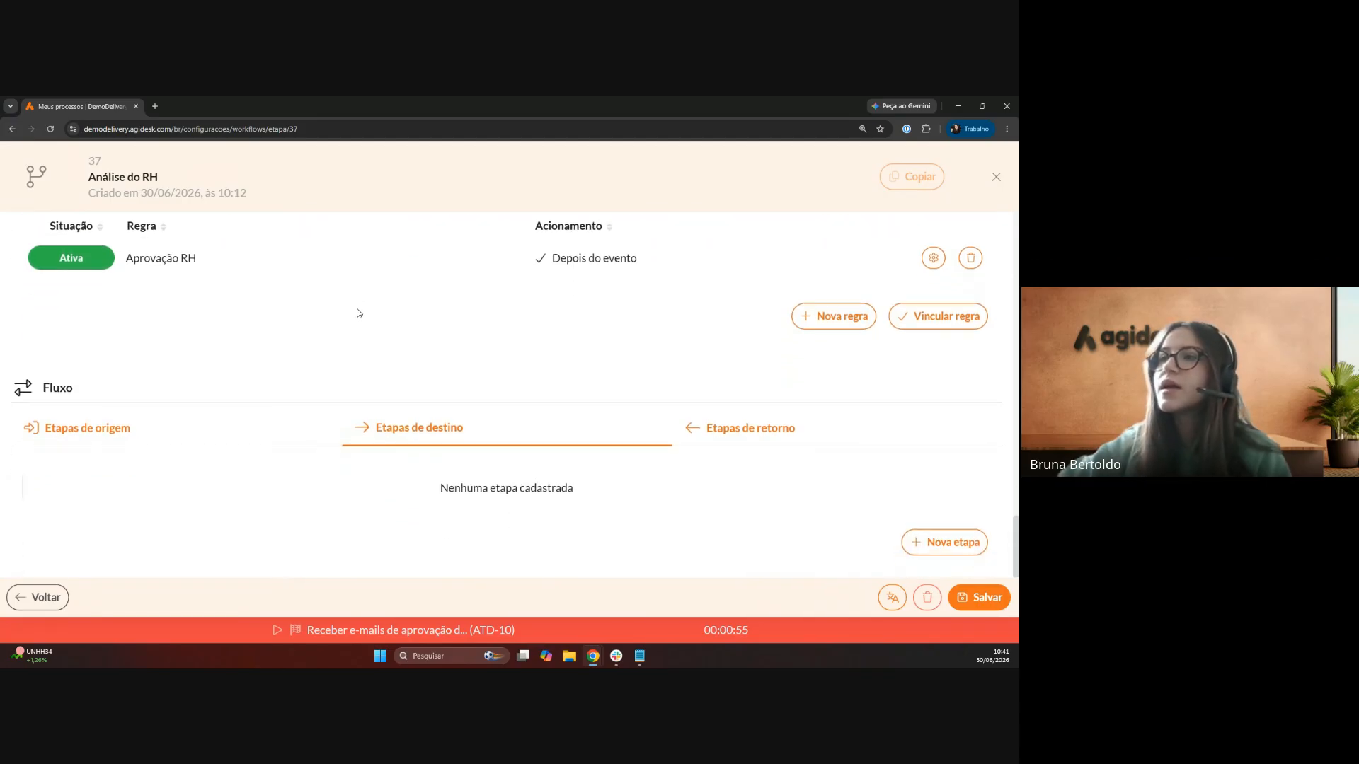
left_click(132, 429)
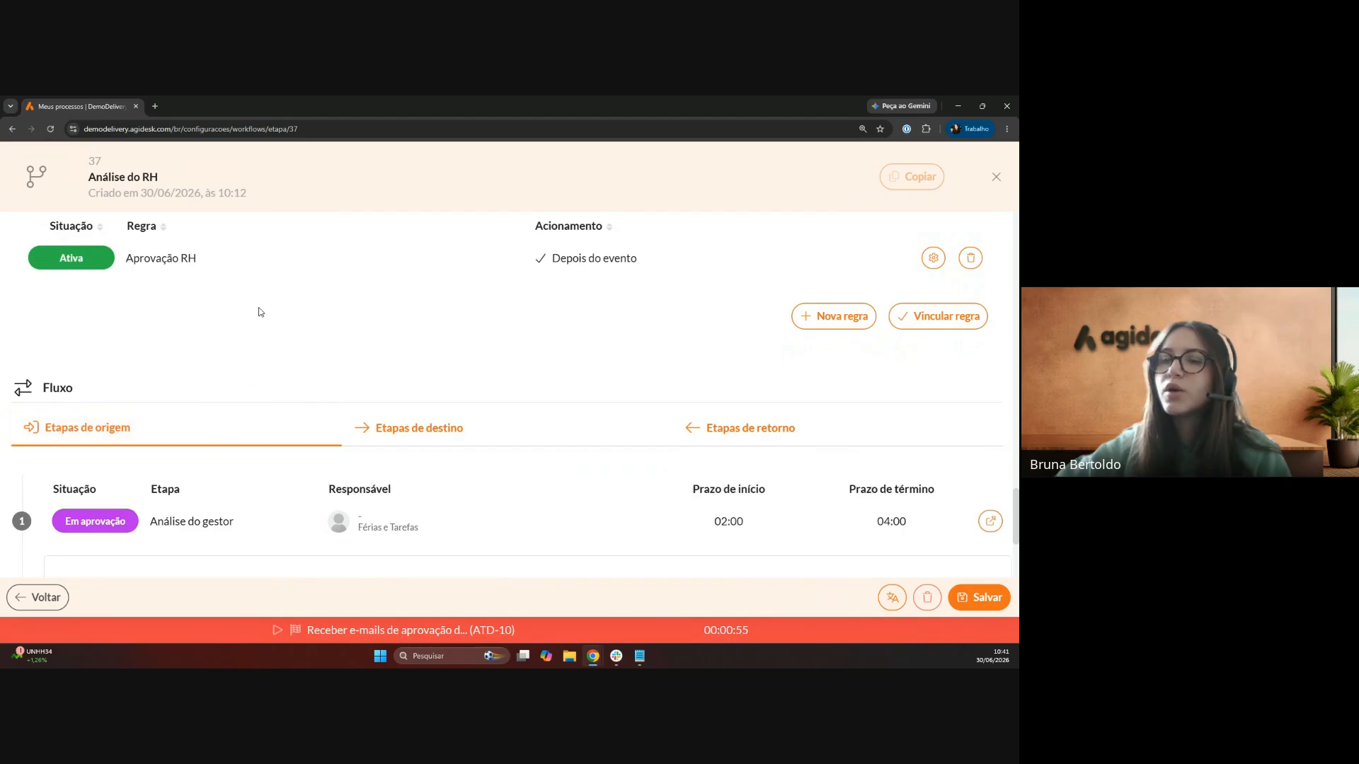
scroll(258, 306, "down", 1)
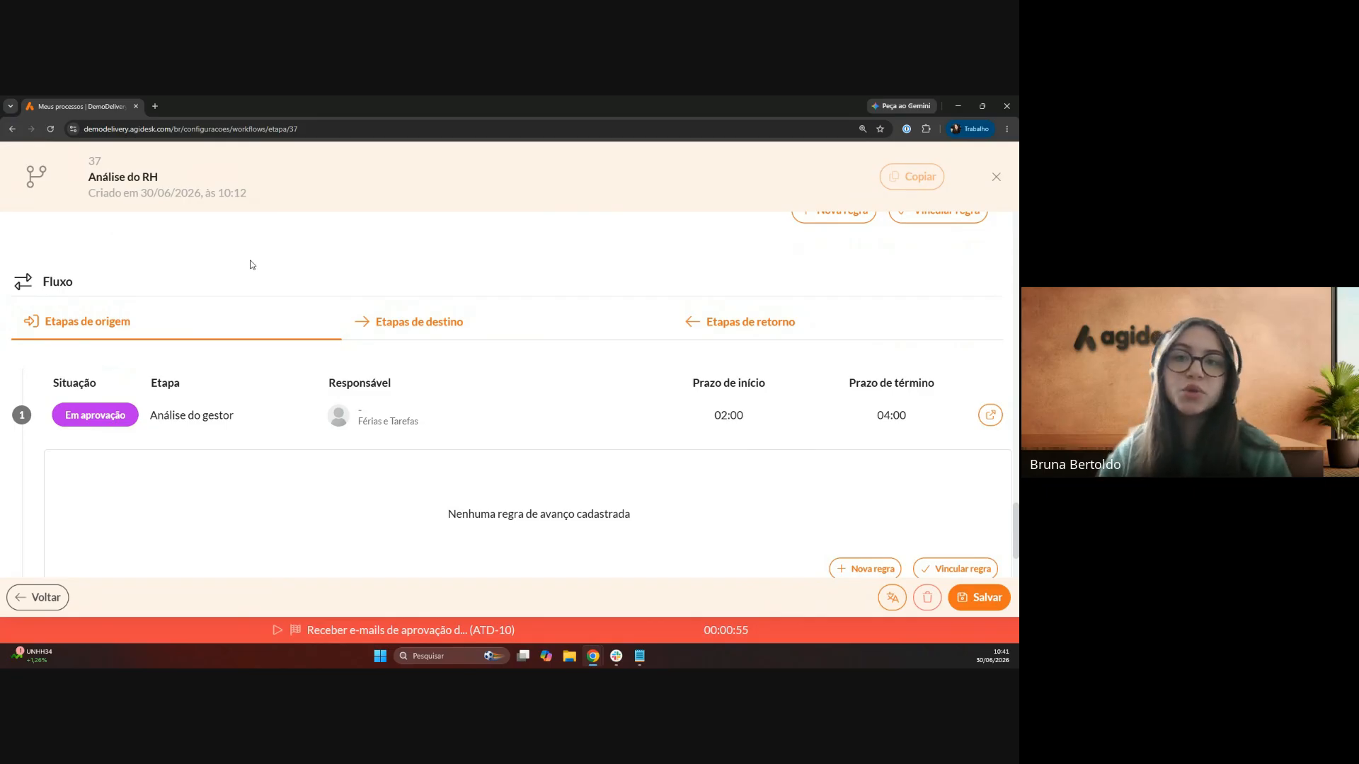
left_click(423, 331)
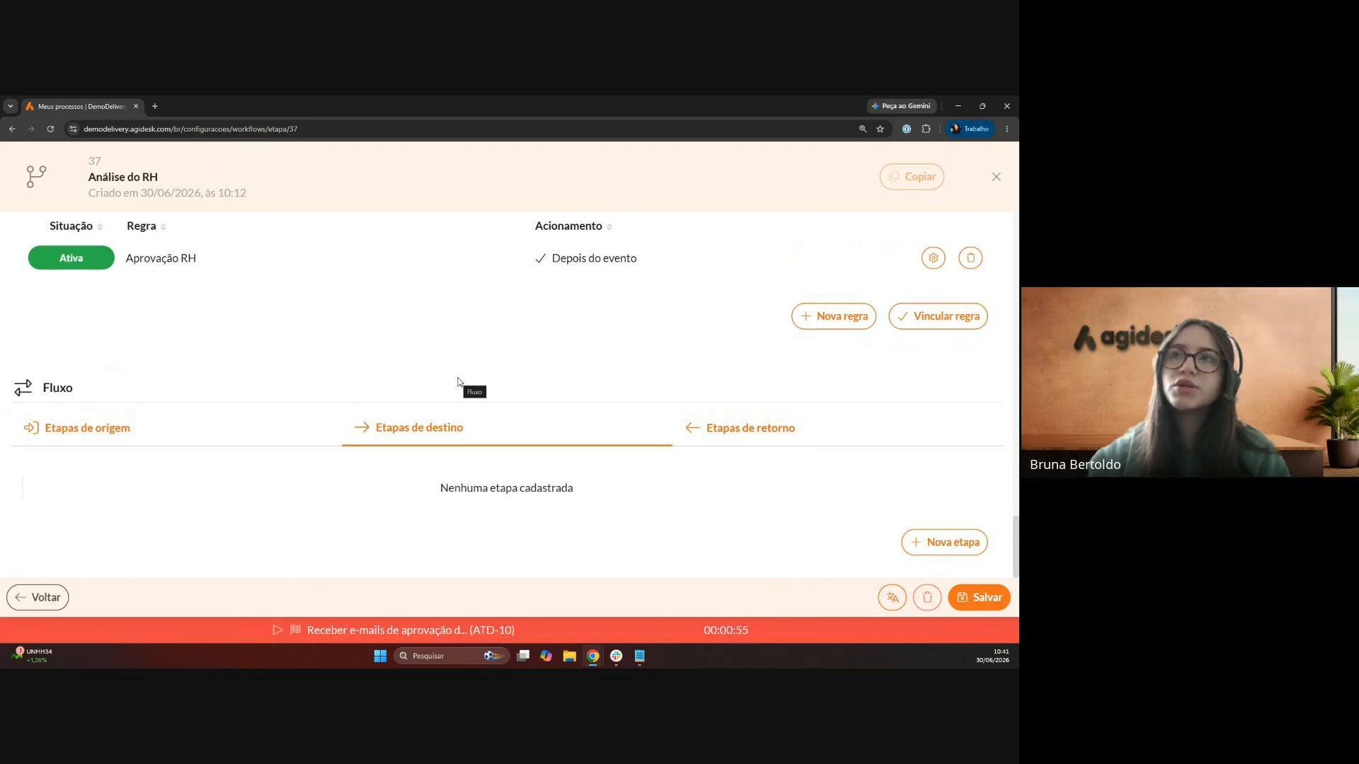
left_click(938, 542)
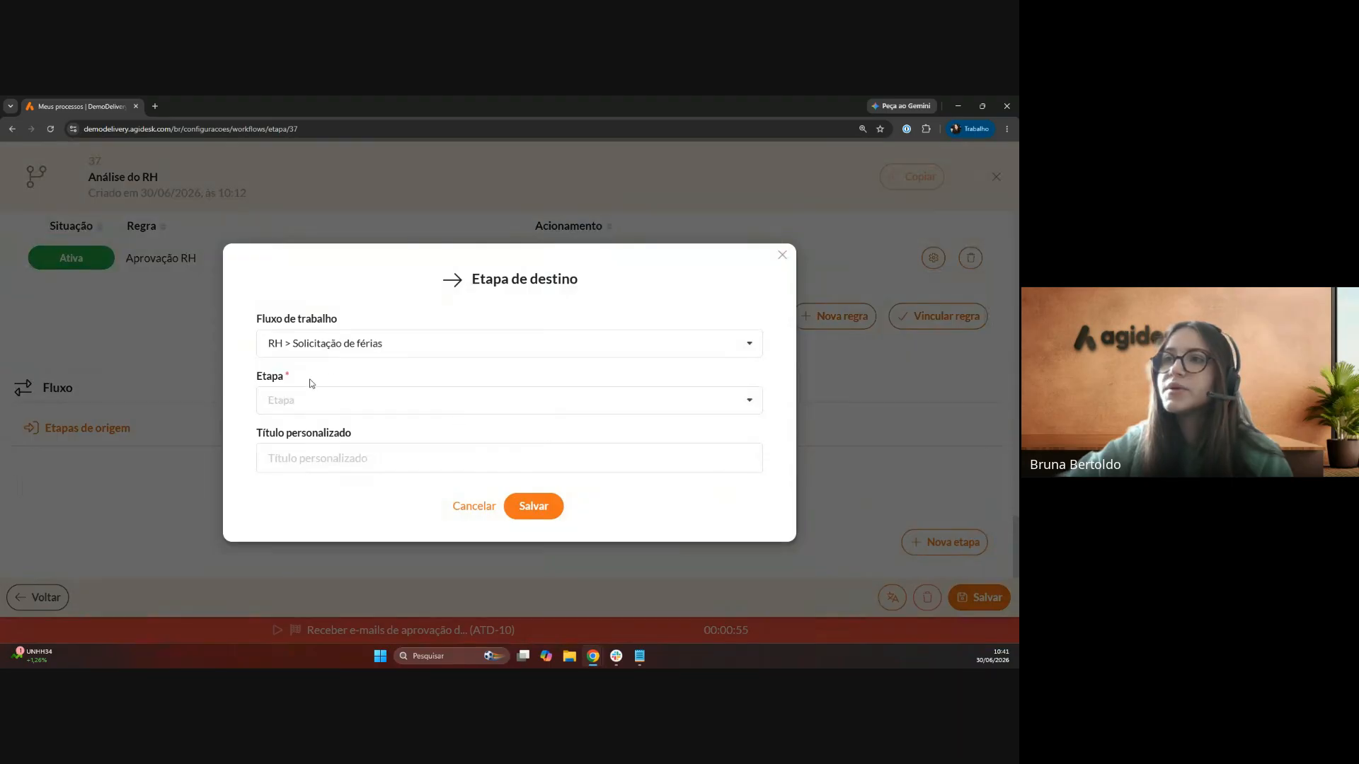
left_click(304, 397)
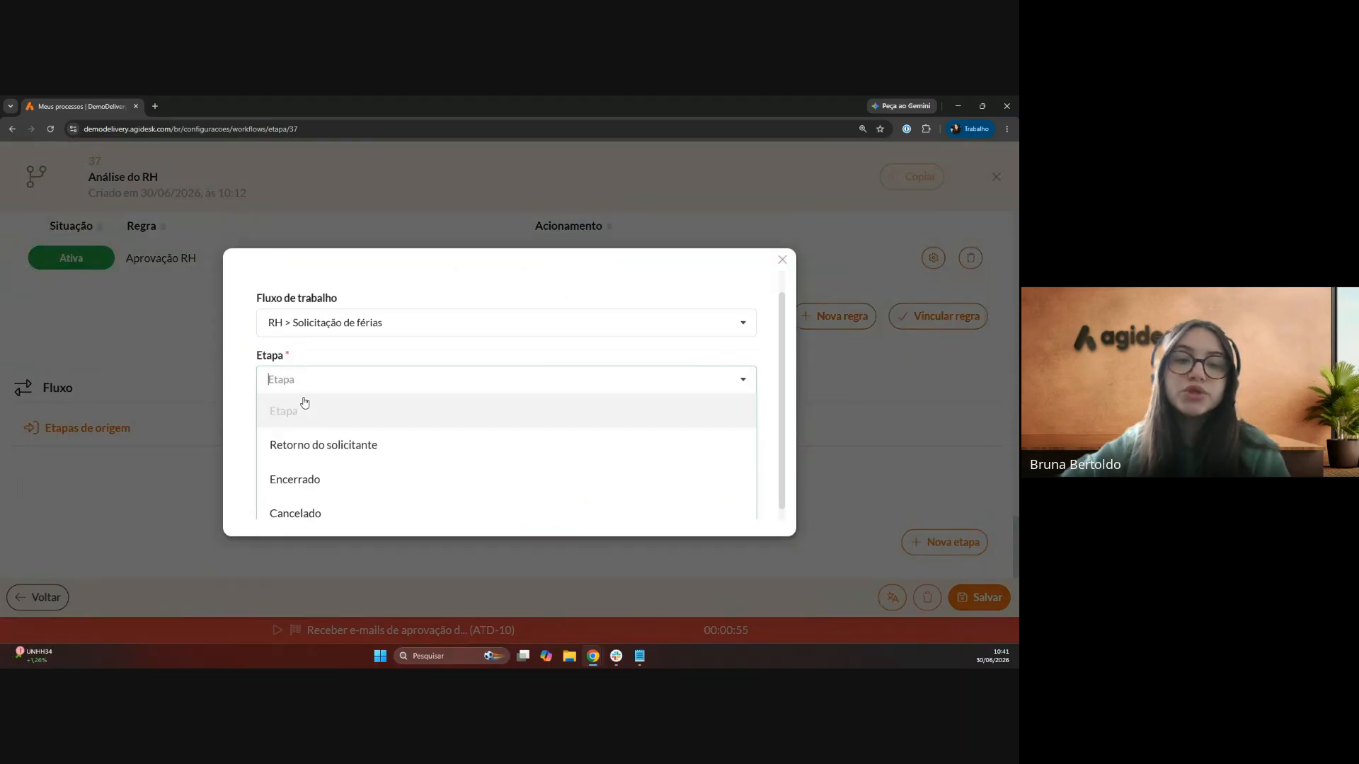
scroll(326, 355, "down", 1)
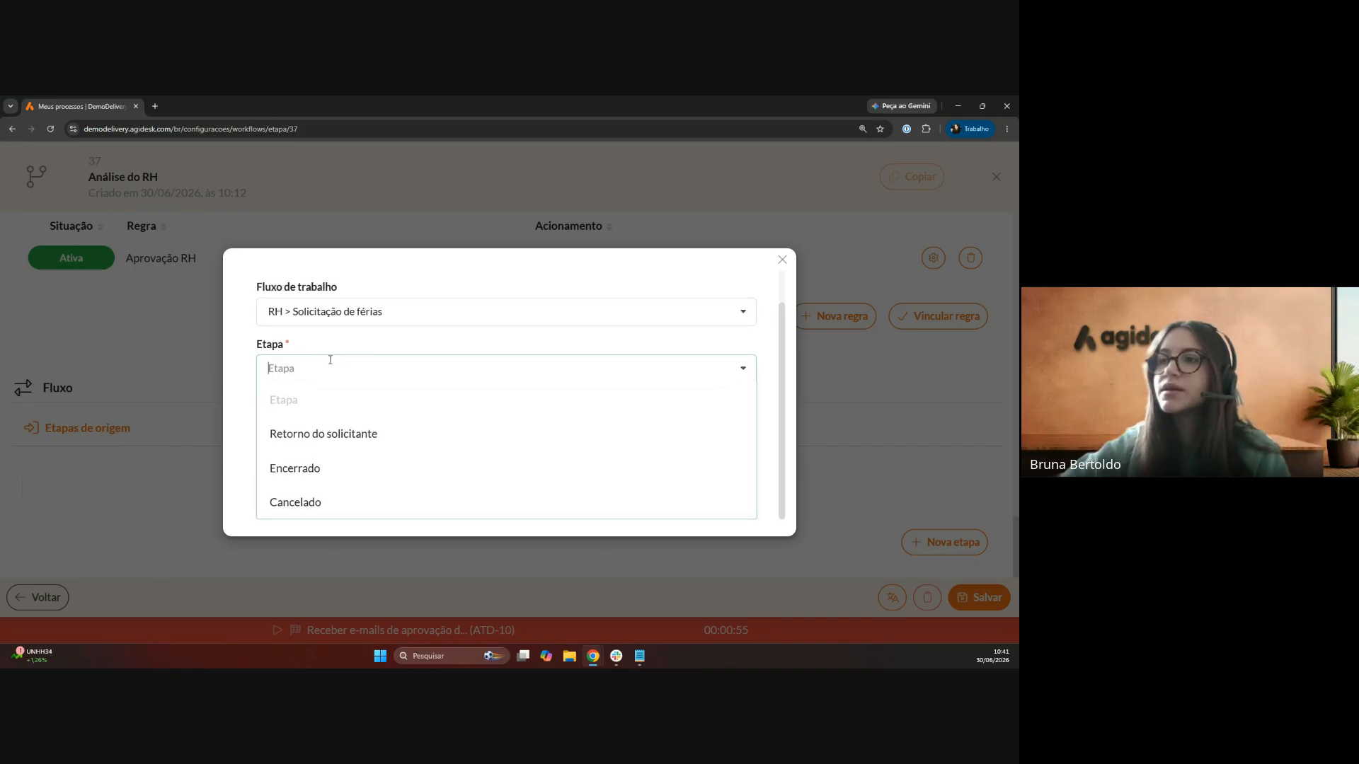
left_click(330, 437)
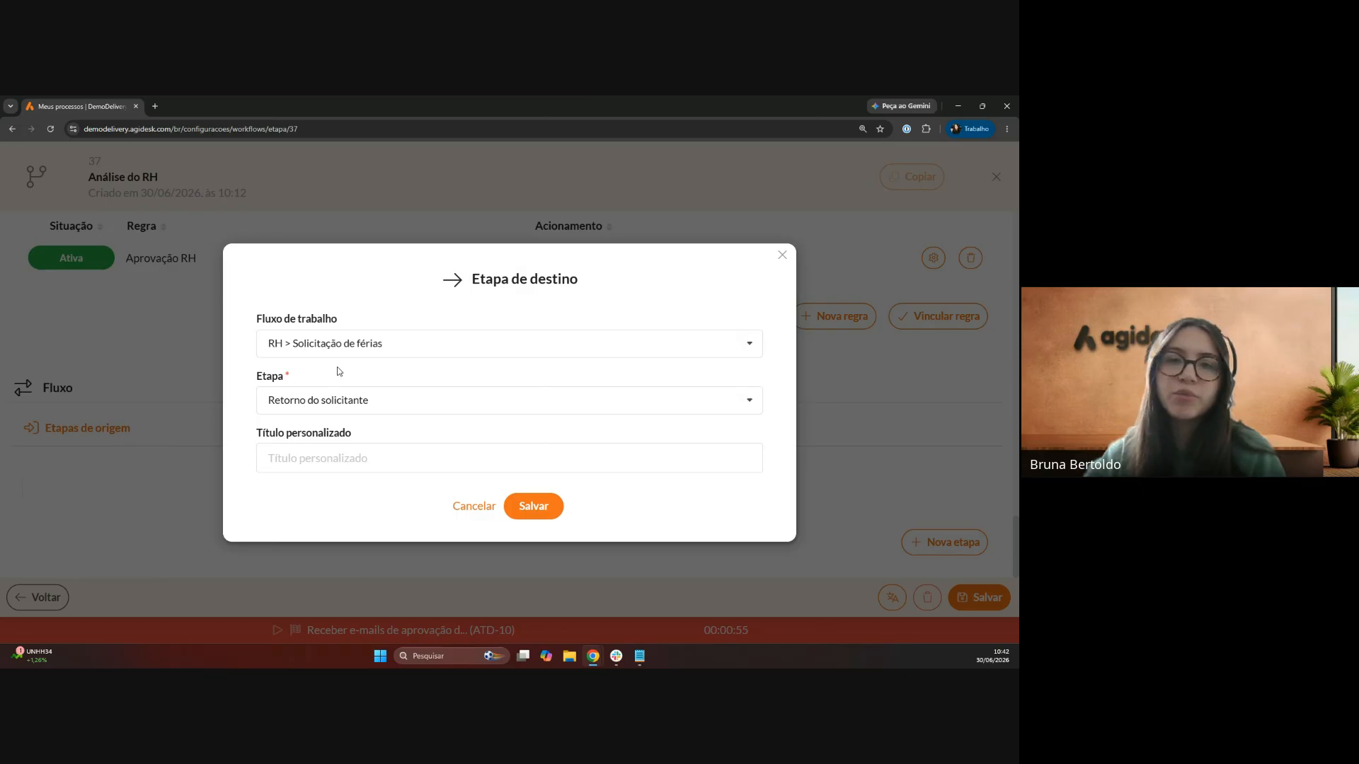
left_click(535, 510)
- Add Cancelado from RH > Solicitação de férias as another destination step of Análise do RH
scroll(535, 511, "down", 20)
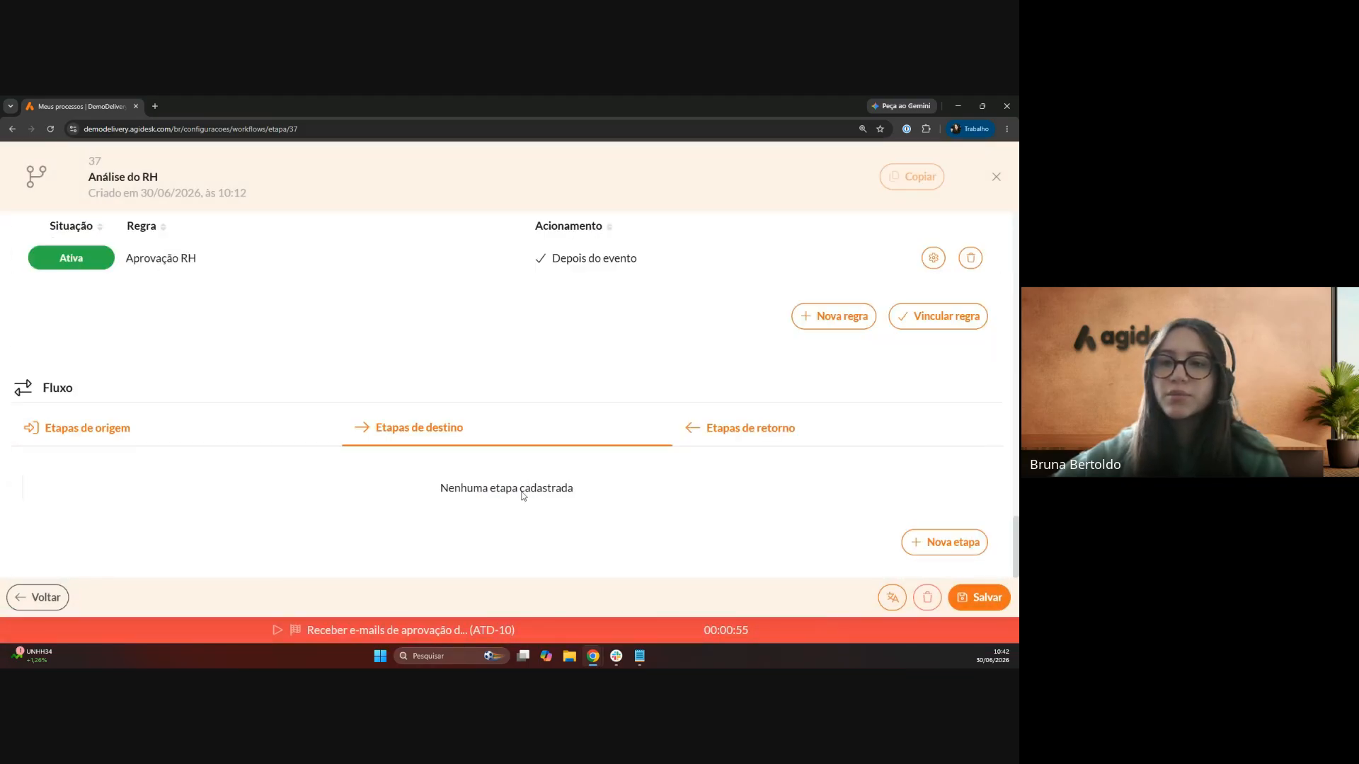
scroll(495, 363, "down", 3)
scroll(495, 367, "down", 1)
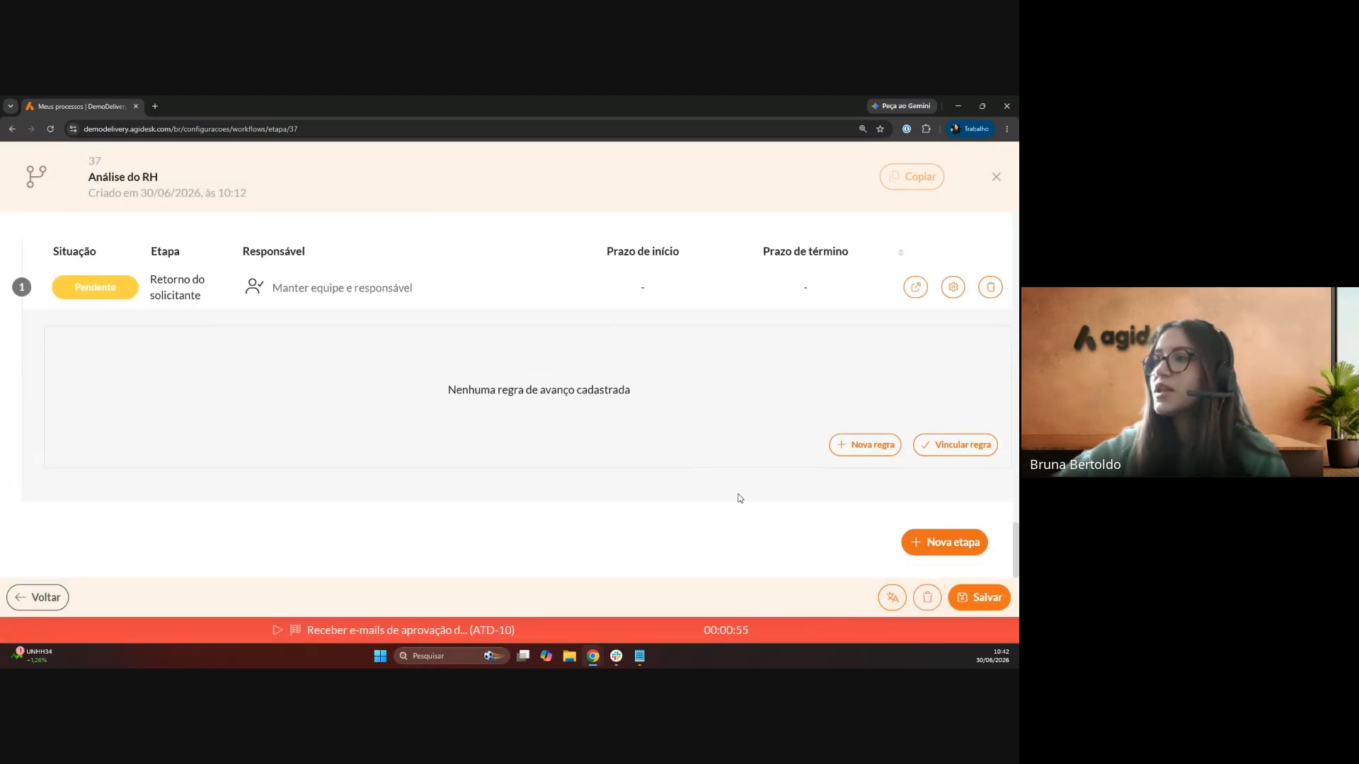
left_click(934, 545)
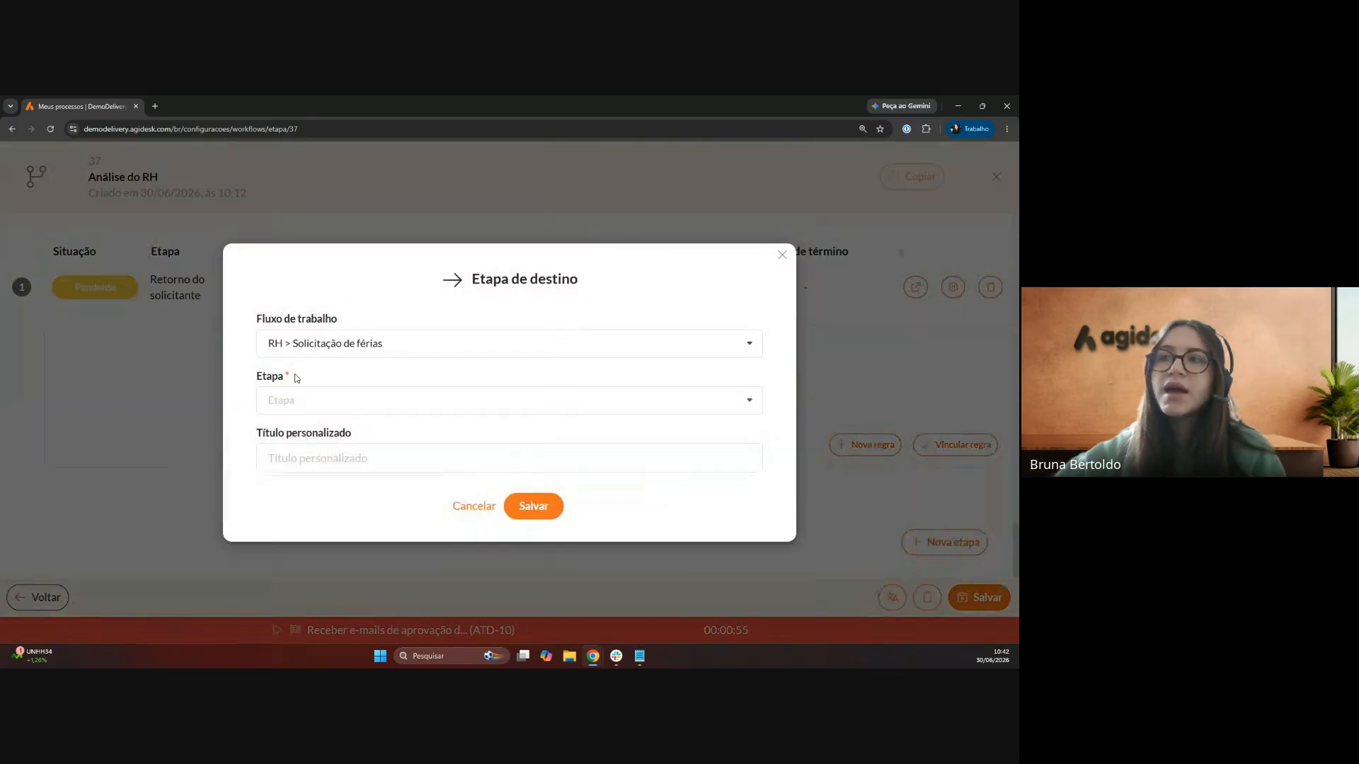
left_click(305, 400)
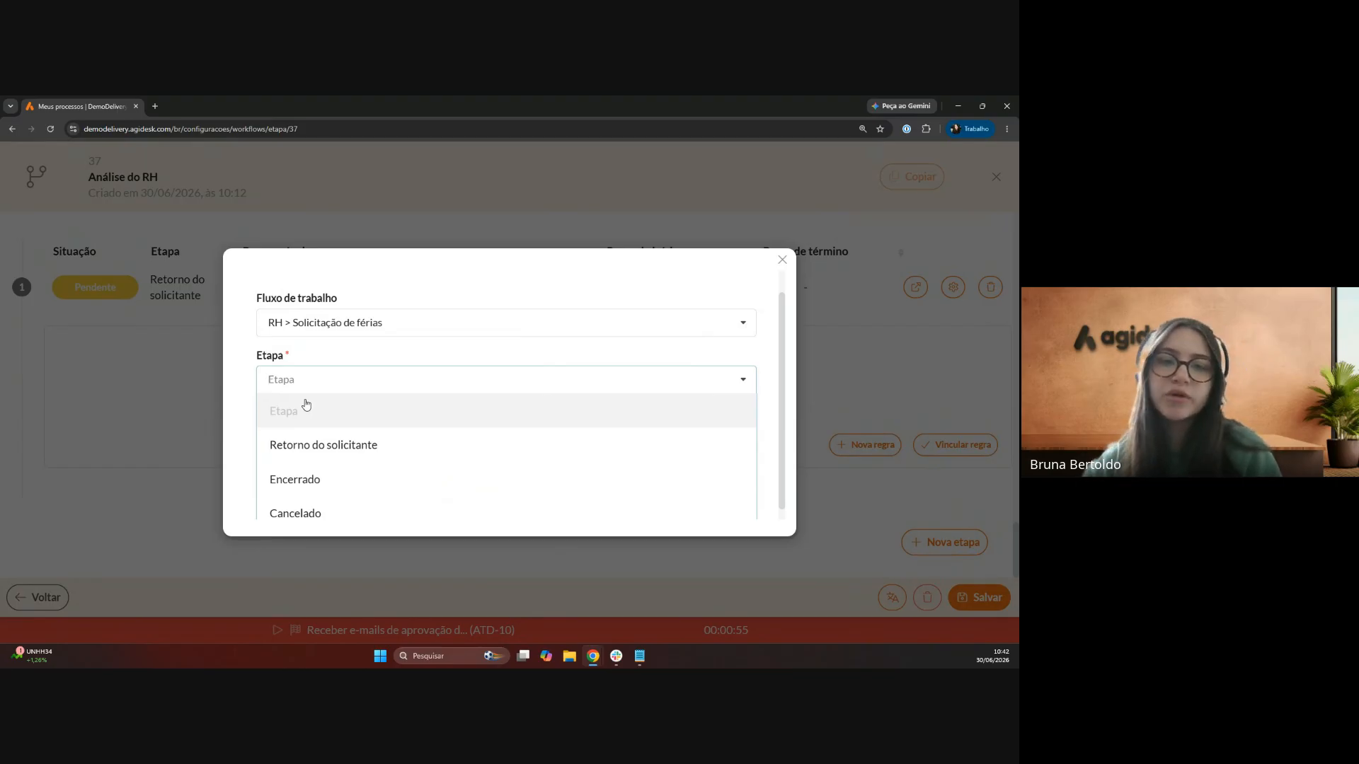
left_click(308, 504)
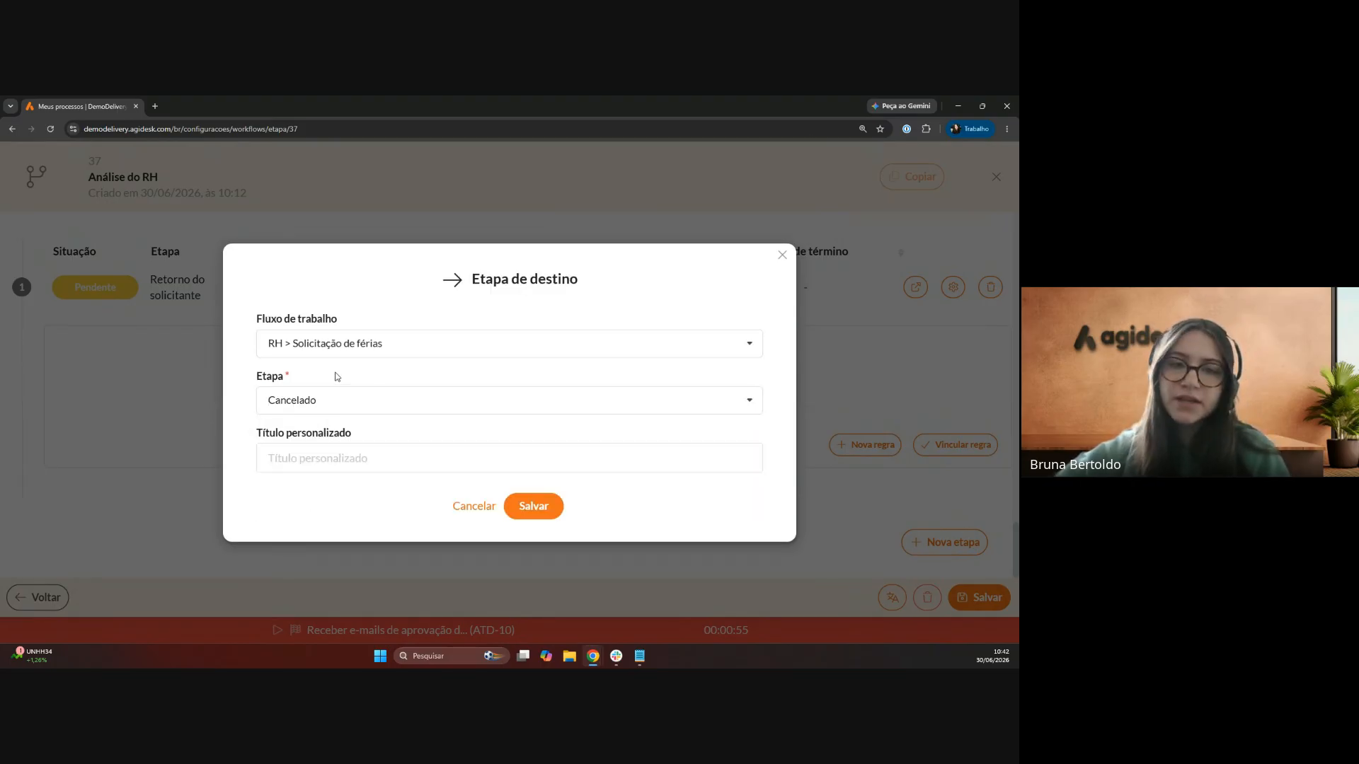
left_click(531, 508)
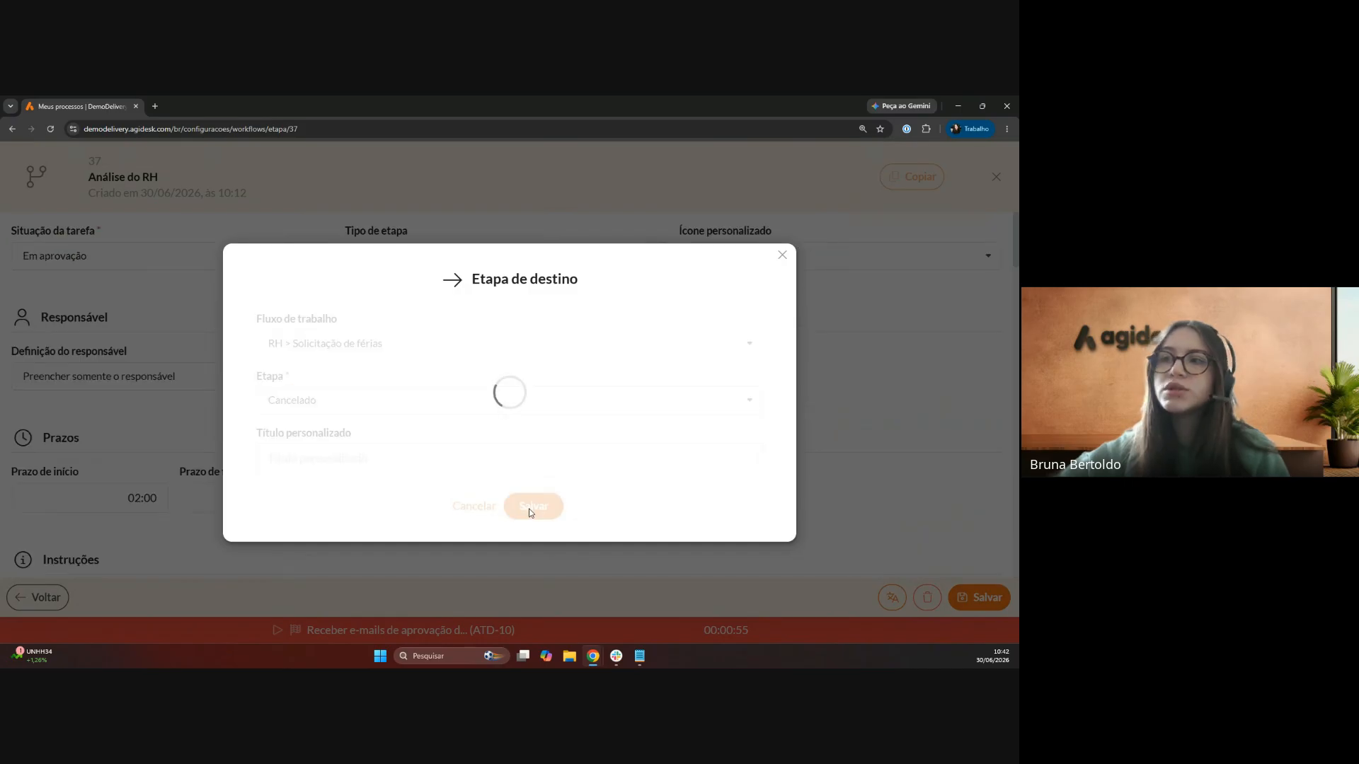
scroll(522, 479, "down", 10)
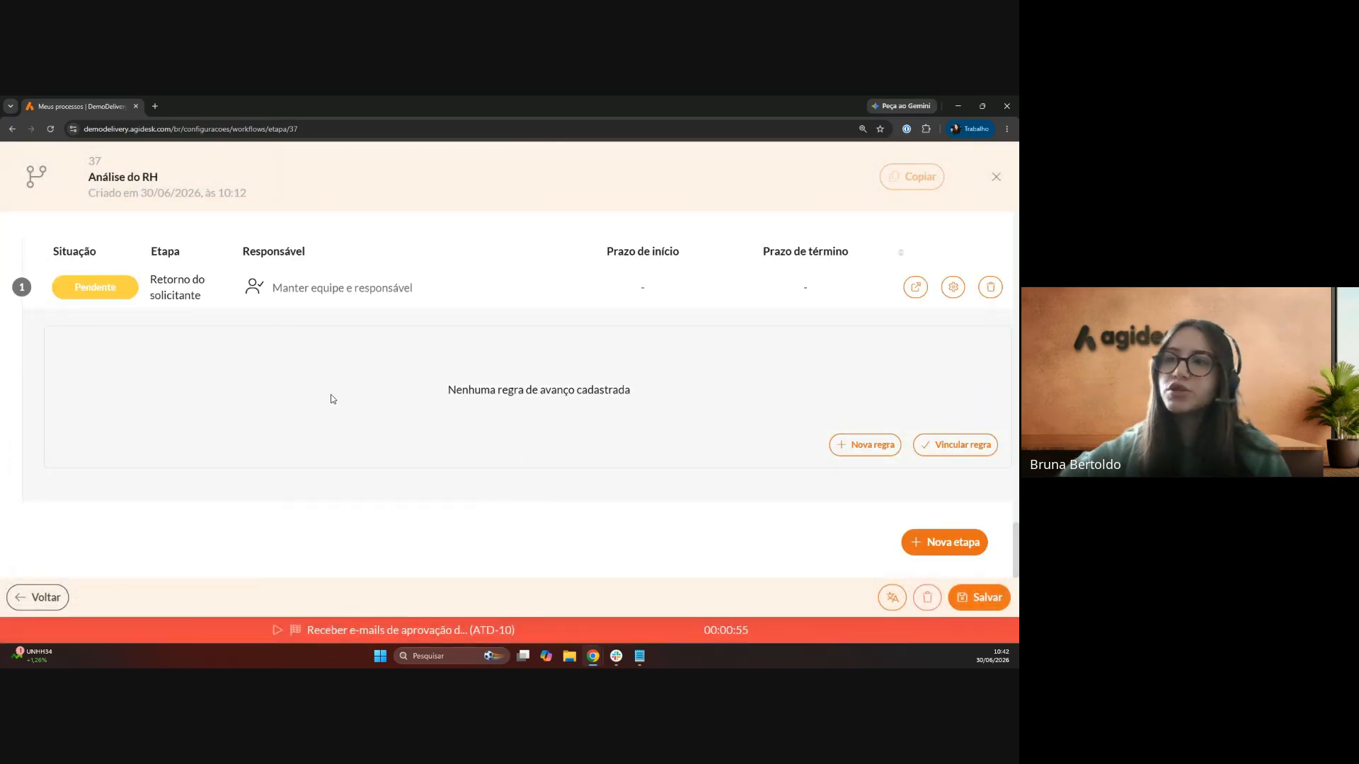
scroll(363, 368, "down", 2)
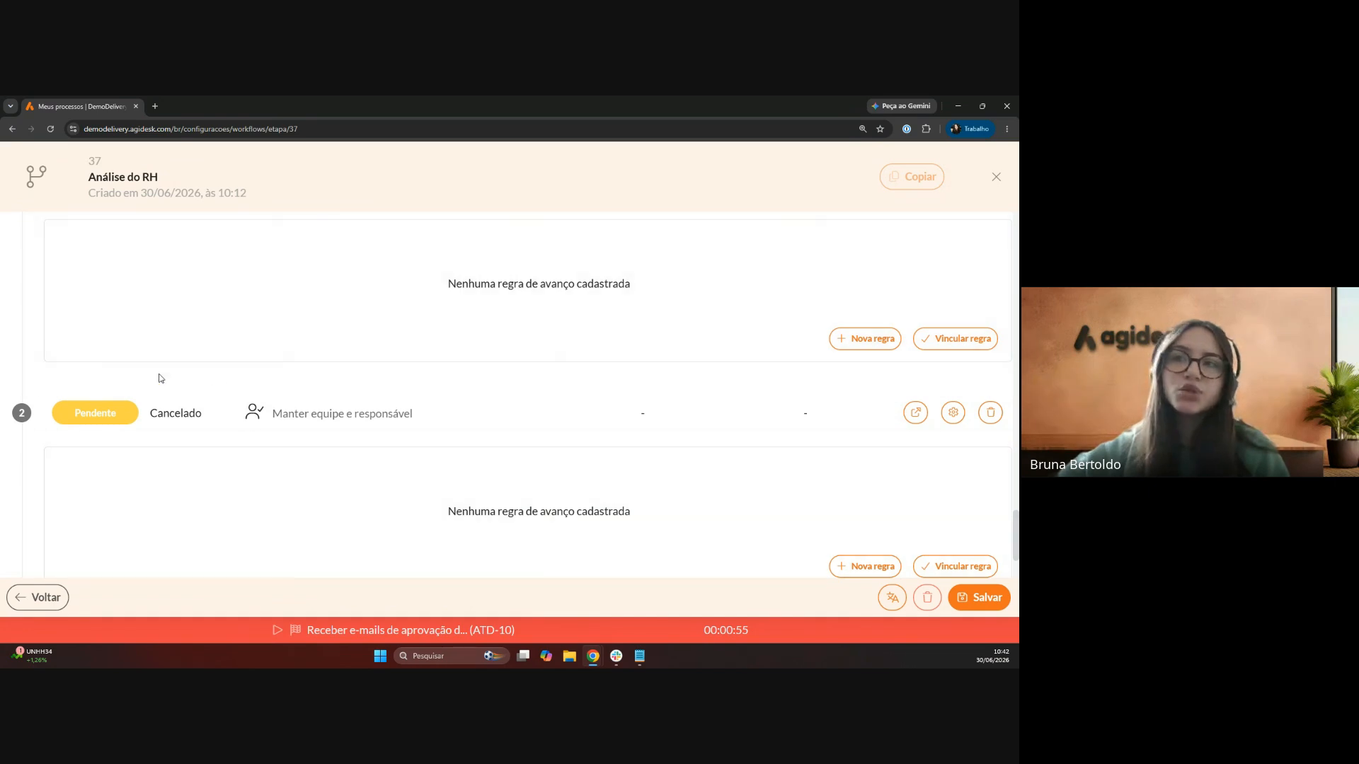
scroll(399, 509, "up", 3)
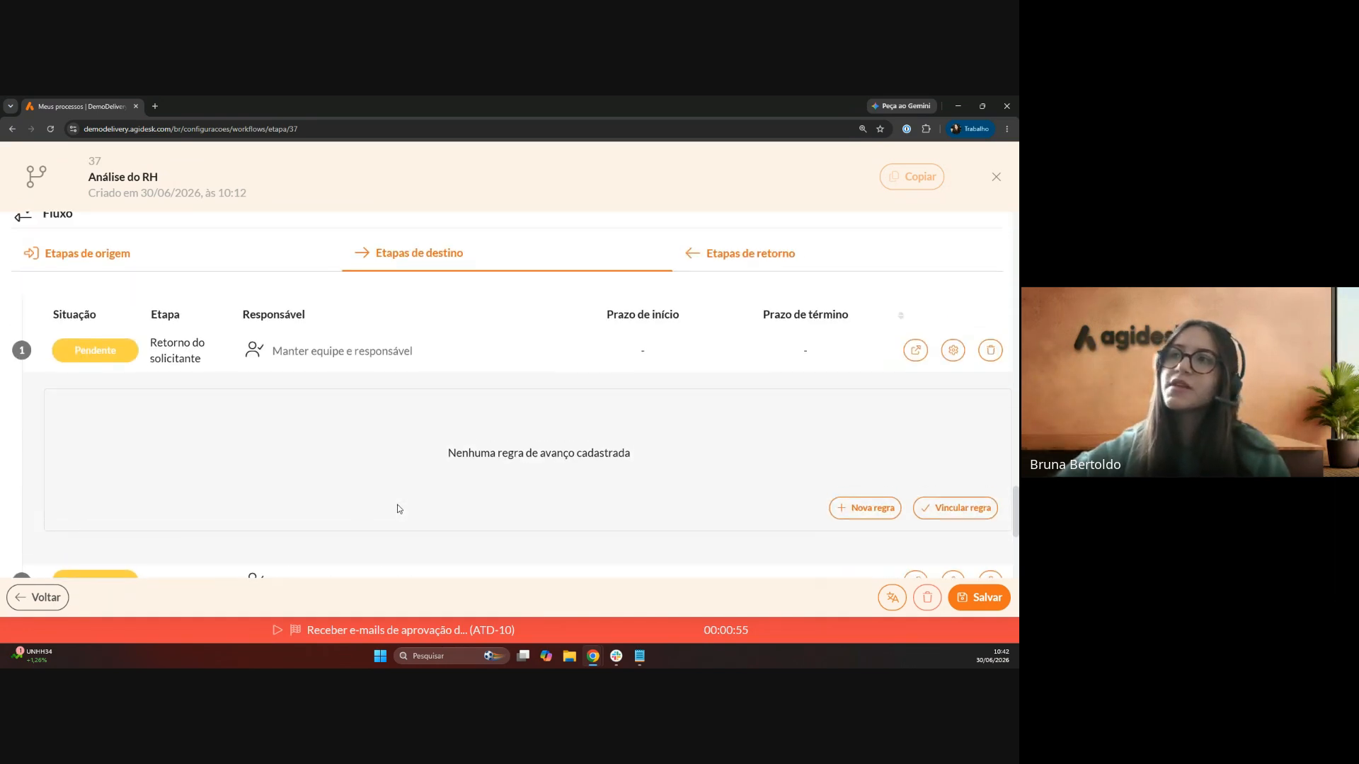
left_click(704, 302)
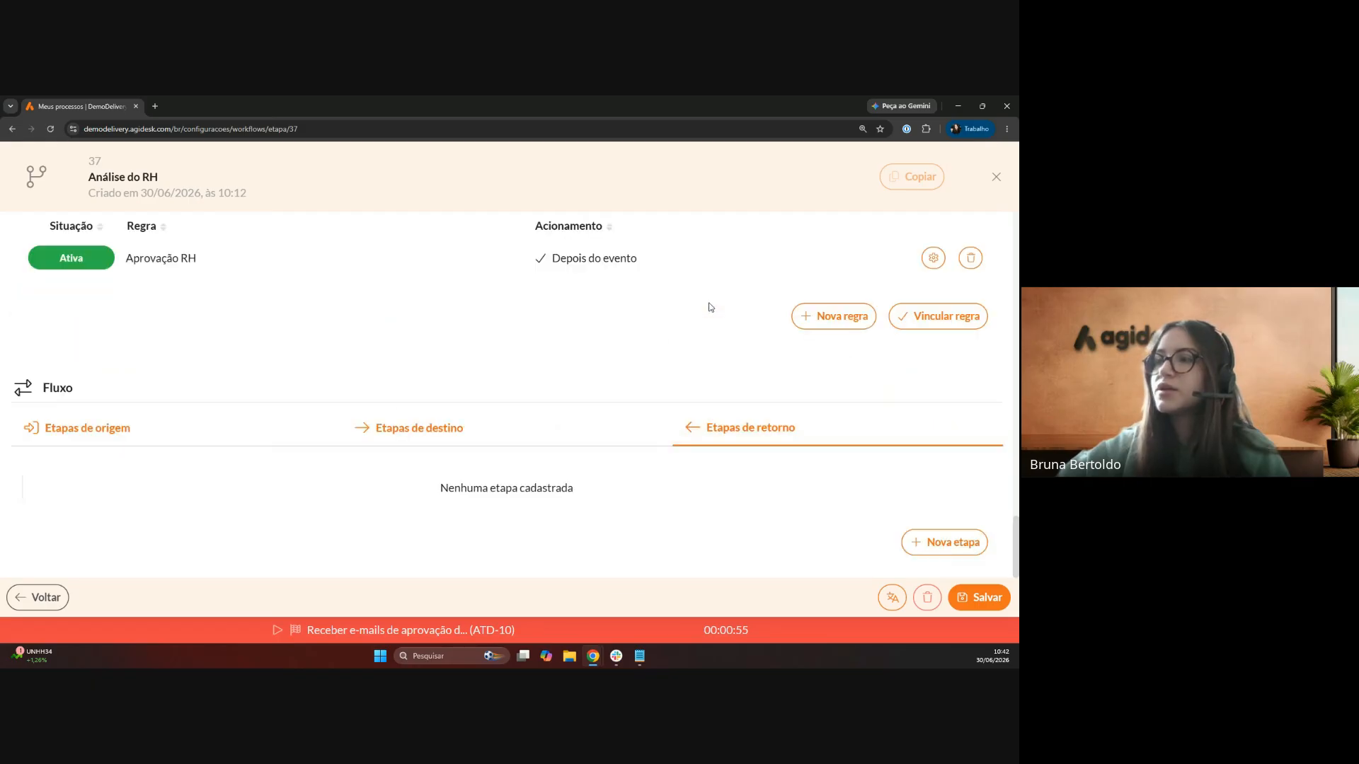
left_click(940, 548)
left_click(385, 398)
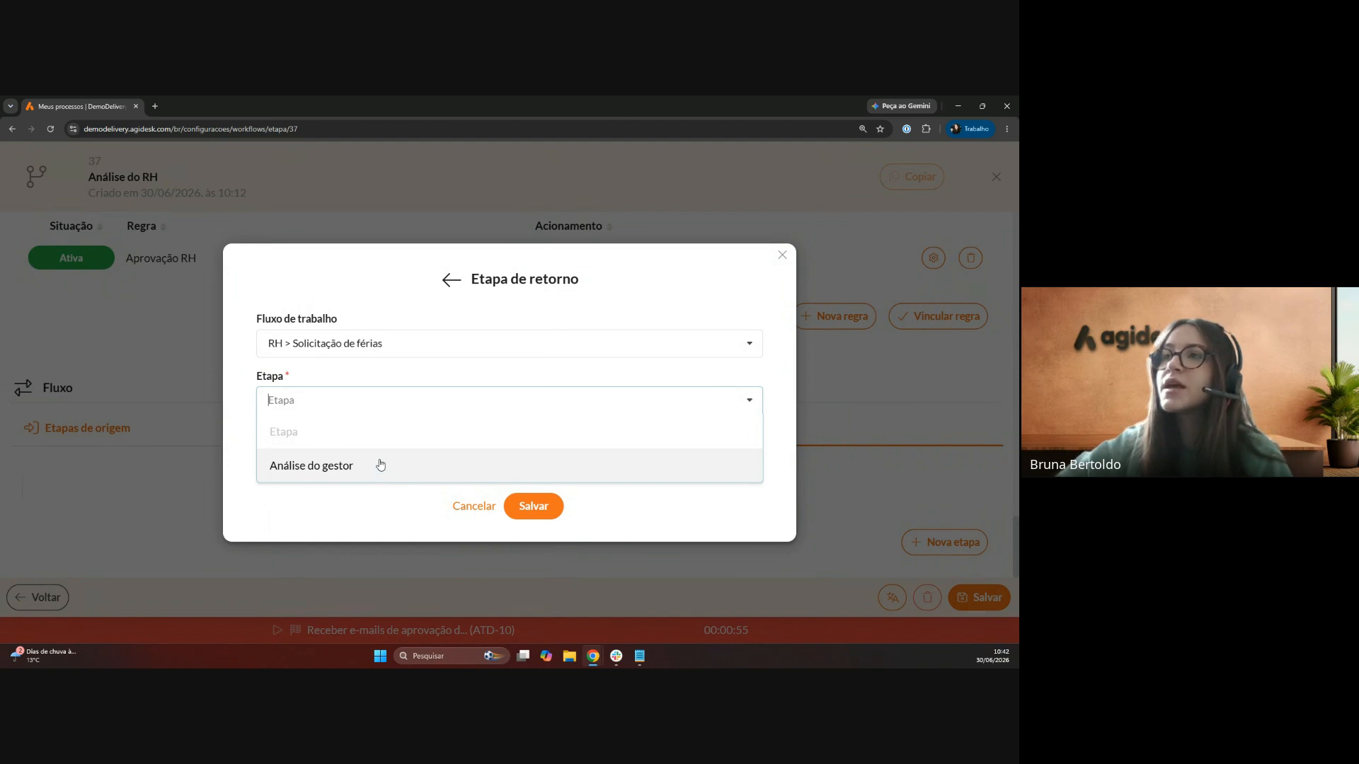
left_click(380, 468)
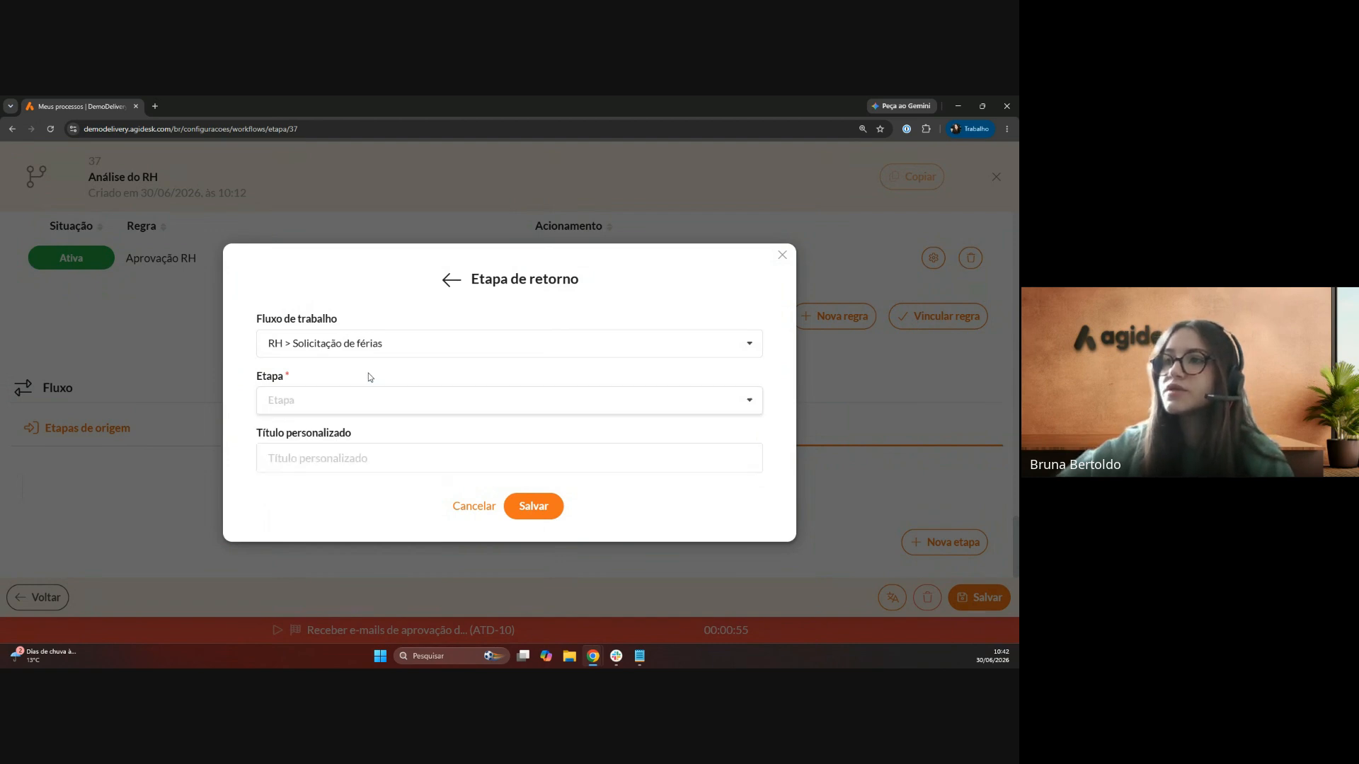
left_click(474, 506)
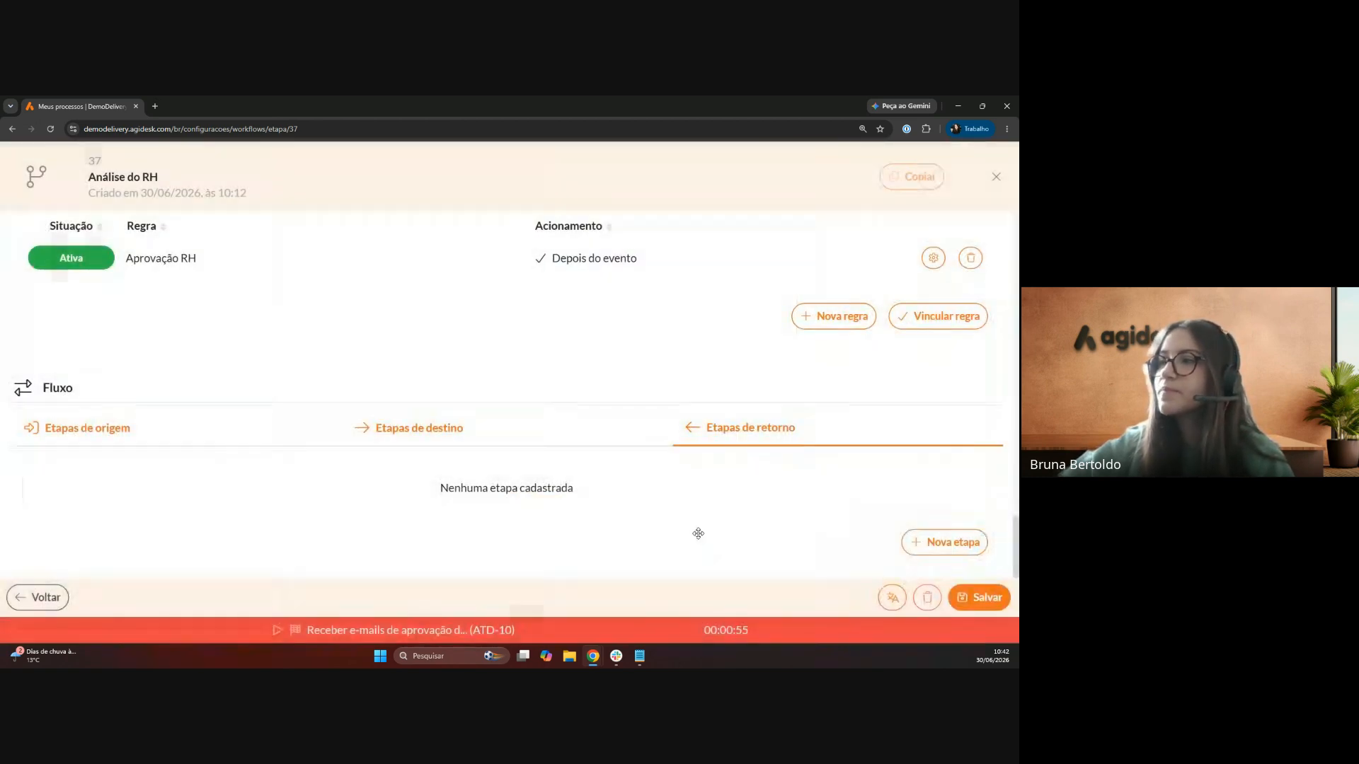
- Save the Análise do RH step and open the configuration of the Retorno do solicitante step
left_click(981, 601)
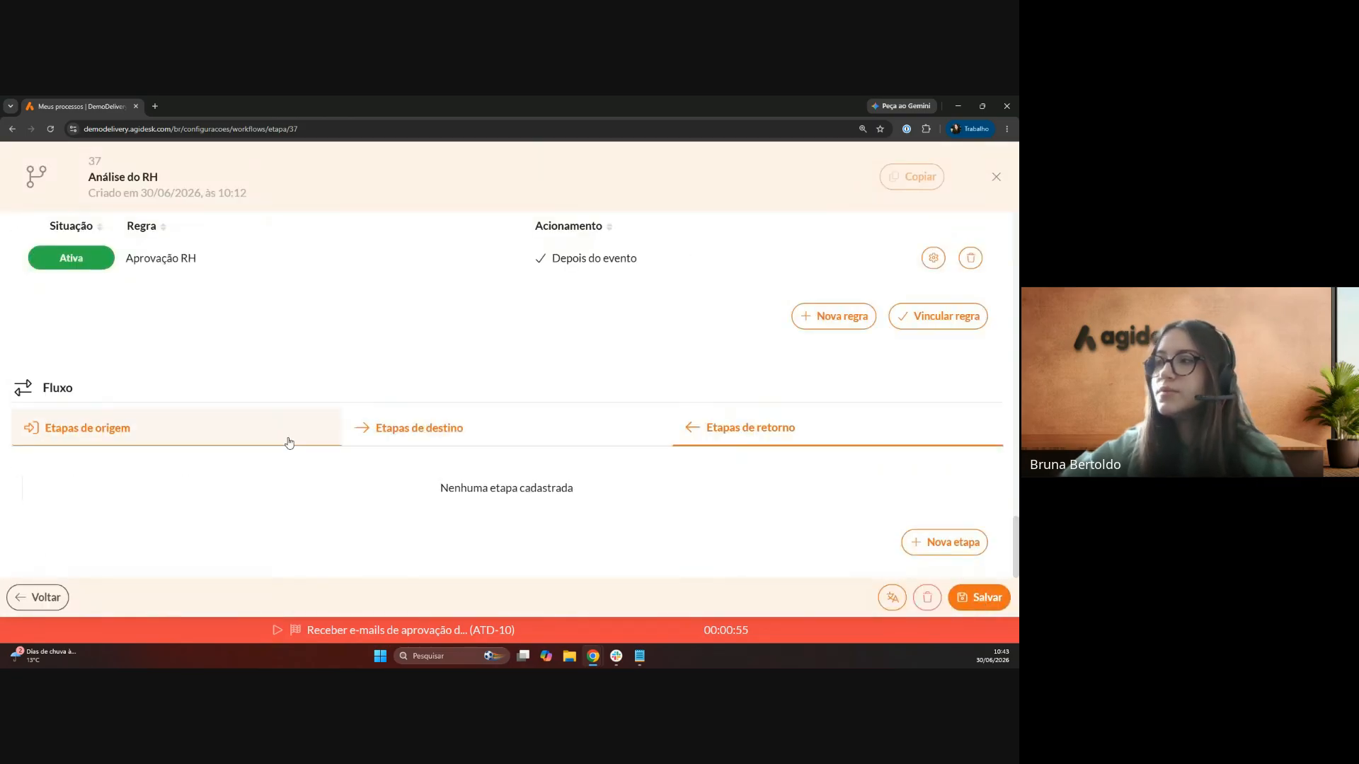
left_click(38, 597)
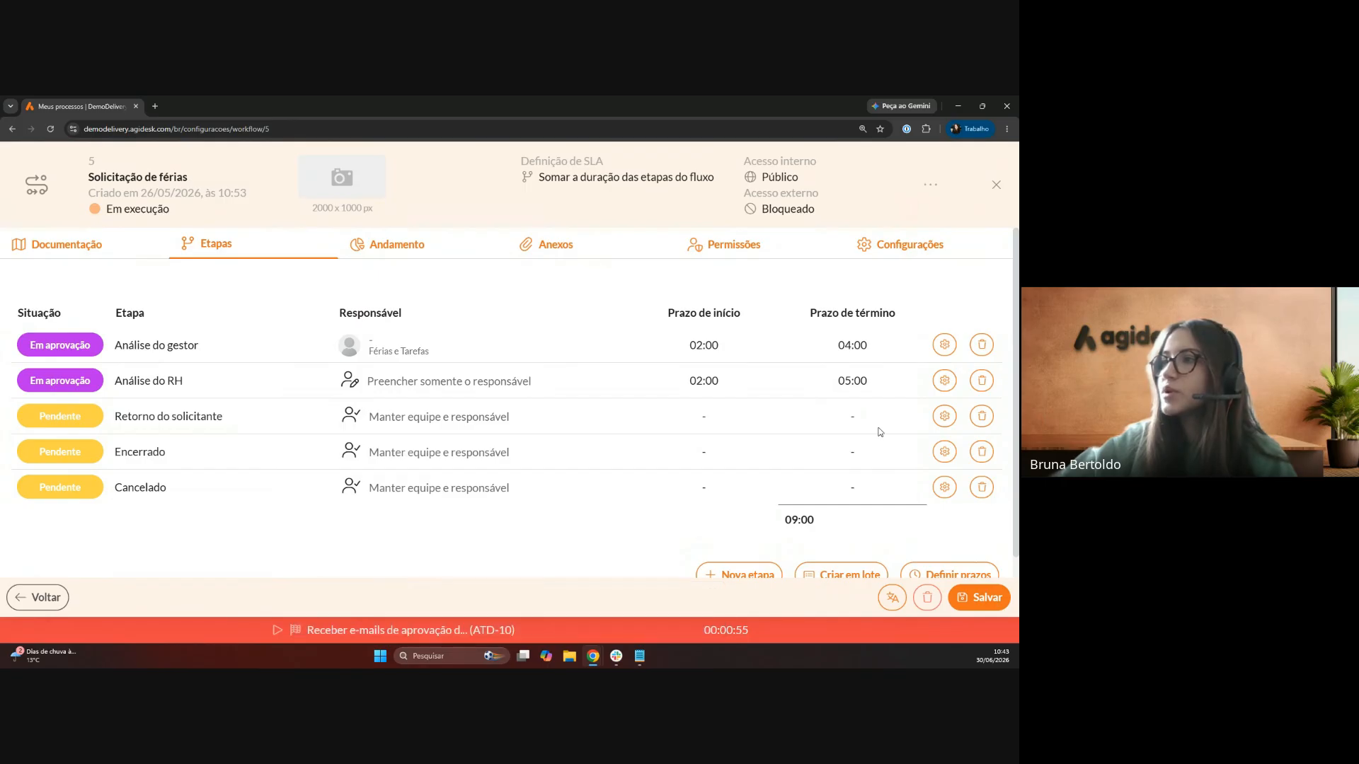
left_click(945, 417)
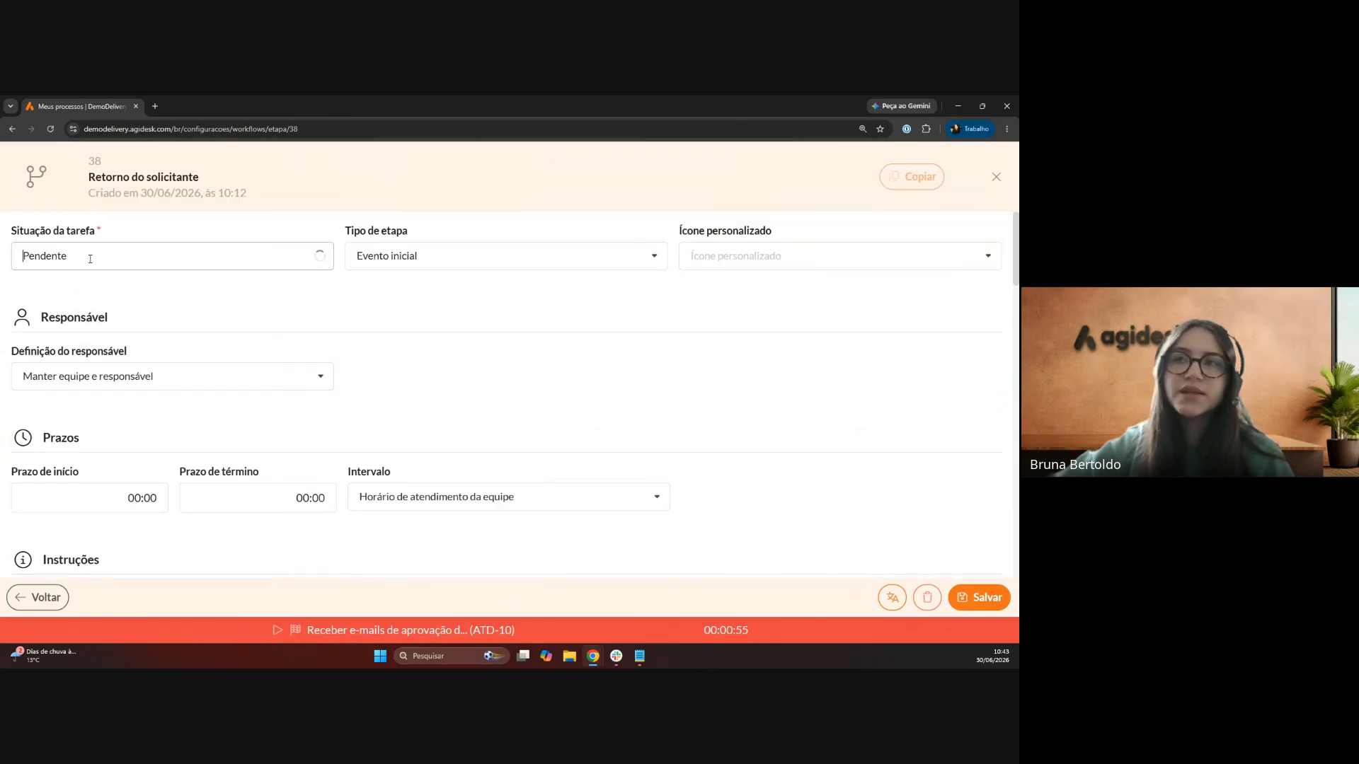
- Set the Retorno do solicitante step's task status to Retorno de cliente and its step type to Evento intermediário
left_click(88, 258)
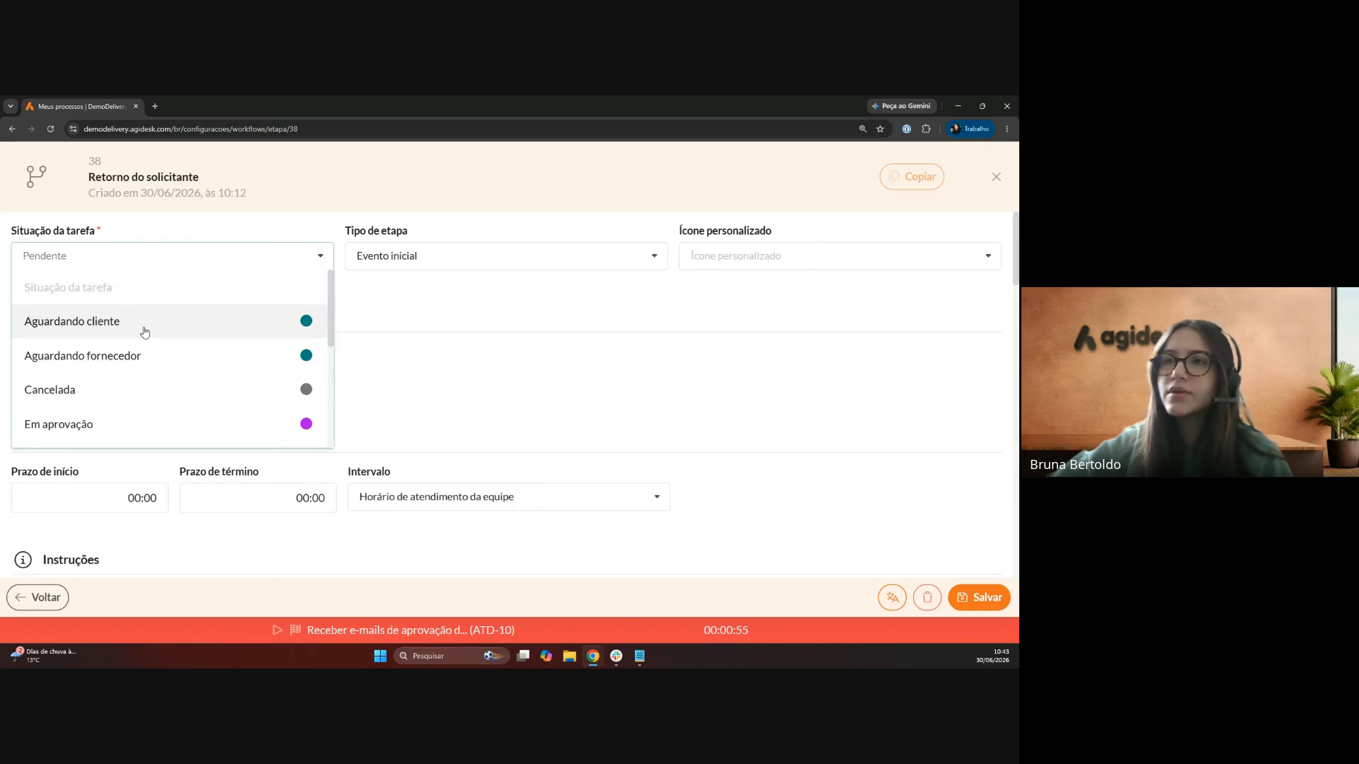
scroll(155, 355, "down", 1)
scroll(155, 355, "down", 4)
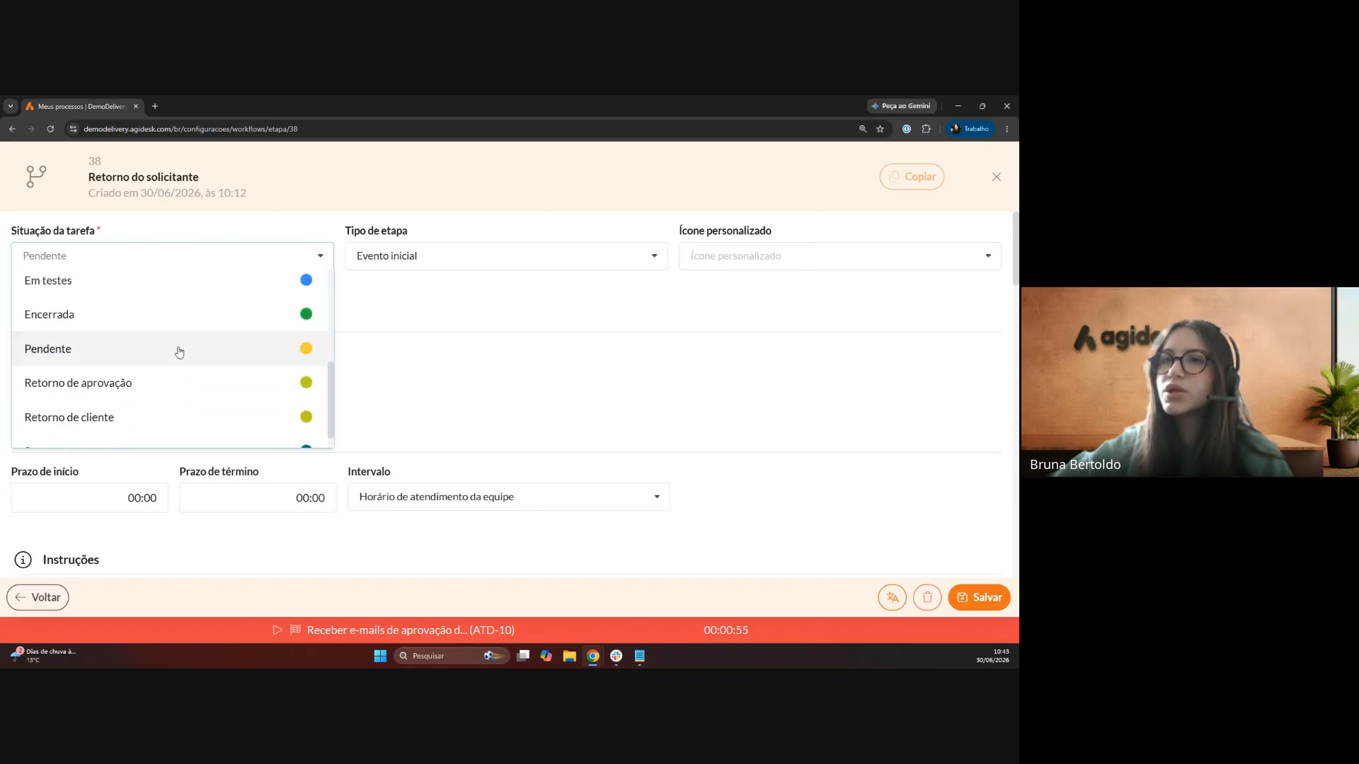
left_click(106, 416)
left_click(359, 256)
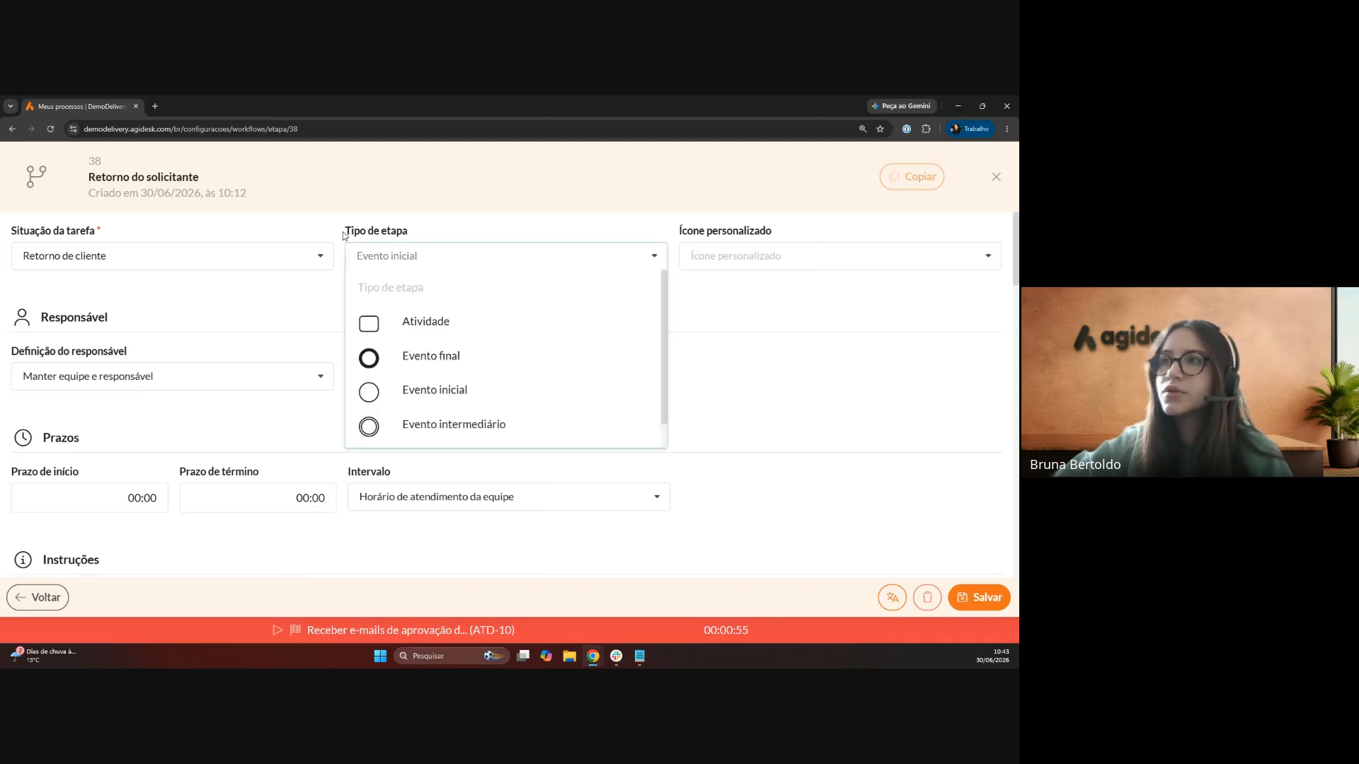
scroll(454, 321, "down", 1)
left_click(416, 398)
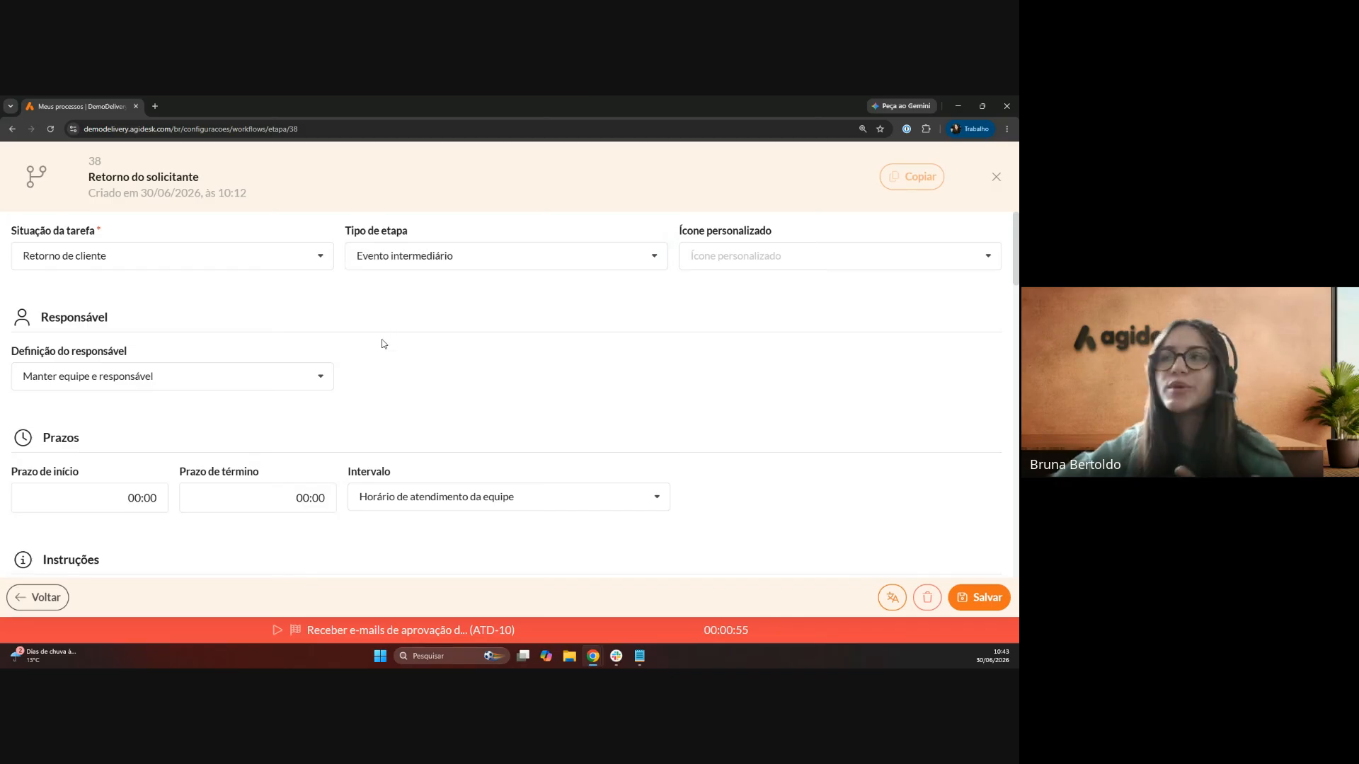
- Set the step's responsible definition to Transferir para personagem with Contato as the personagem
scroll(217, 301, "down", 1)
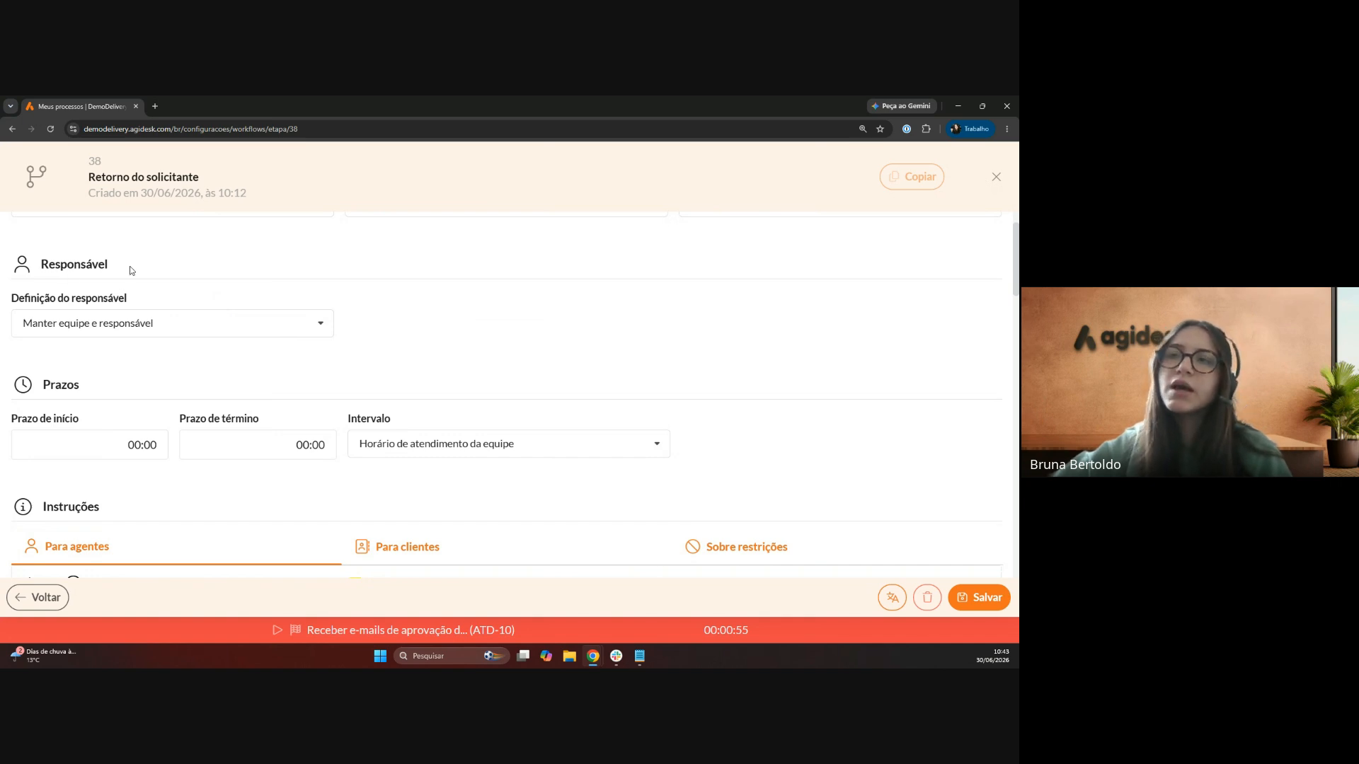
left_click(154, 324)
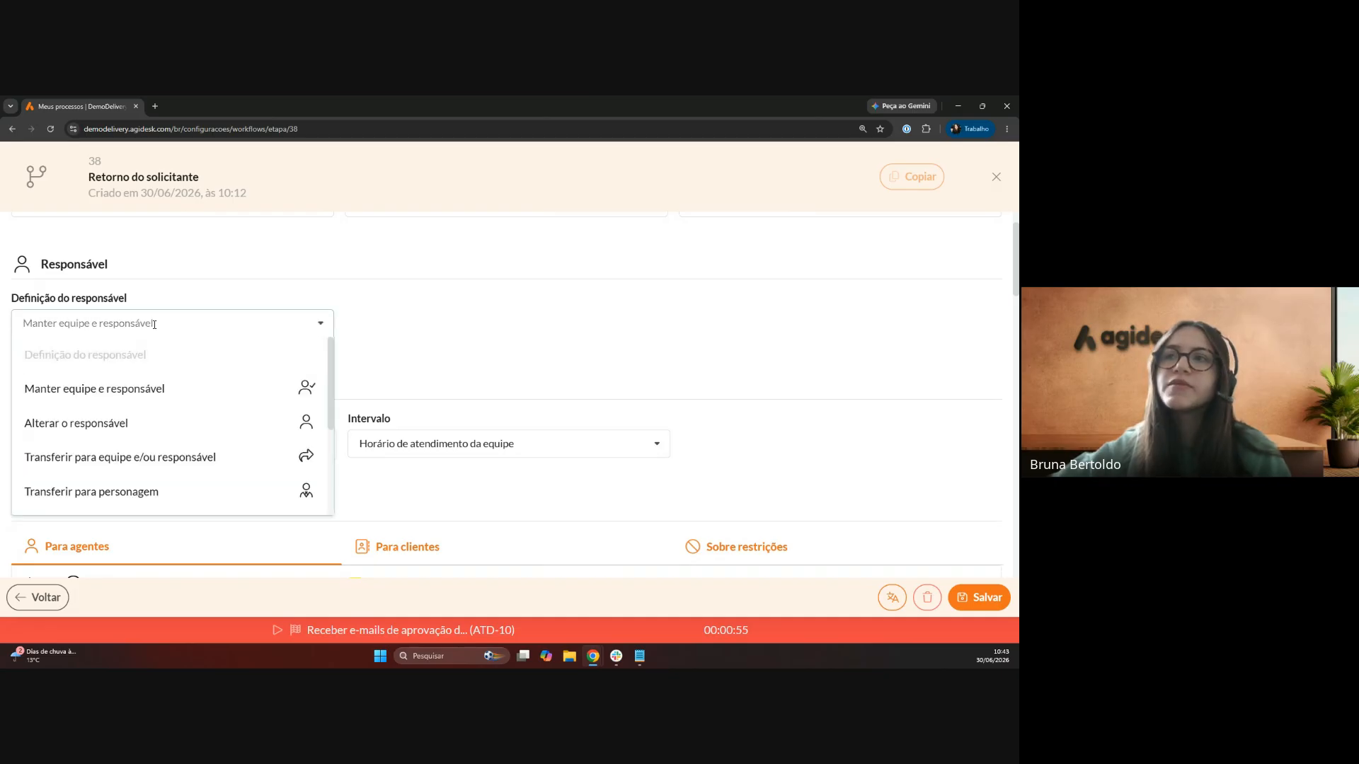
scroll(157, 382, "down", 1)
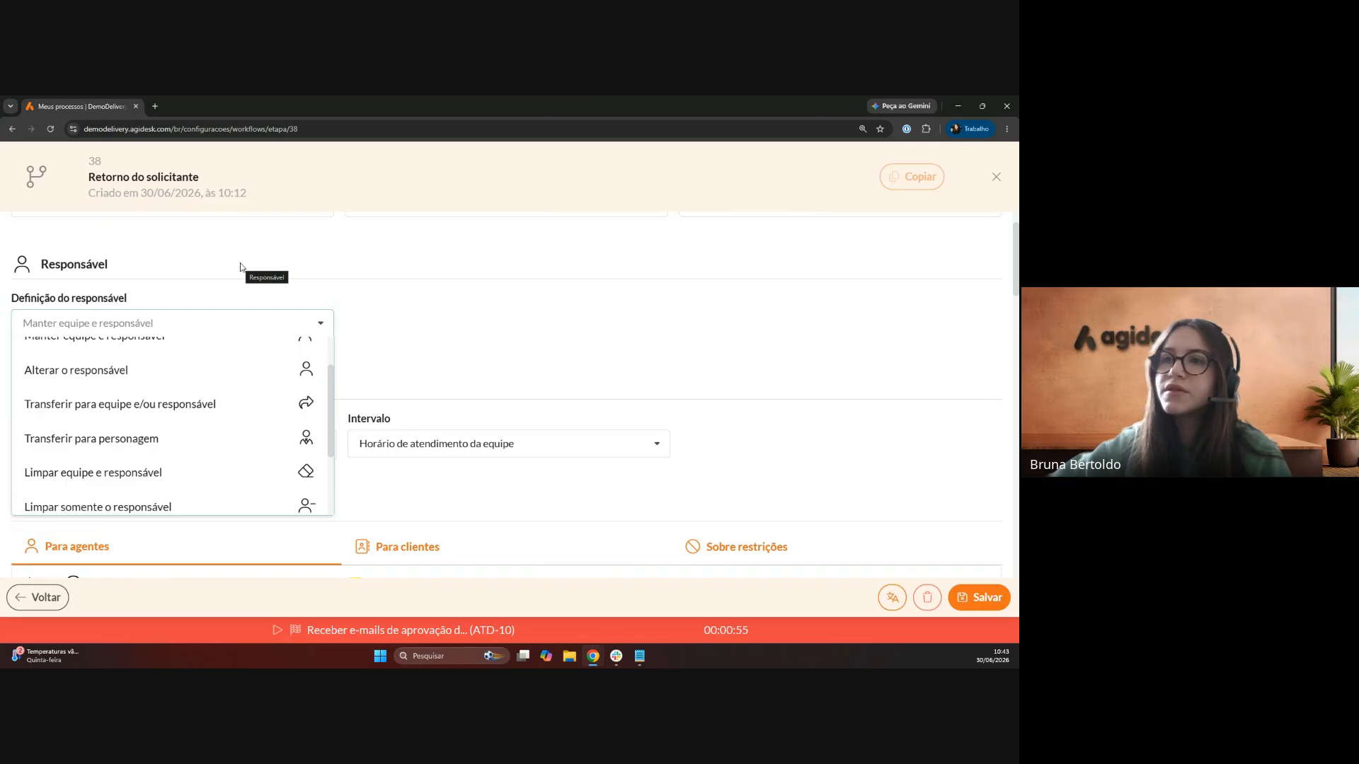
left_click(120, 438)
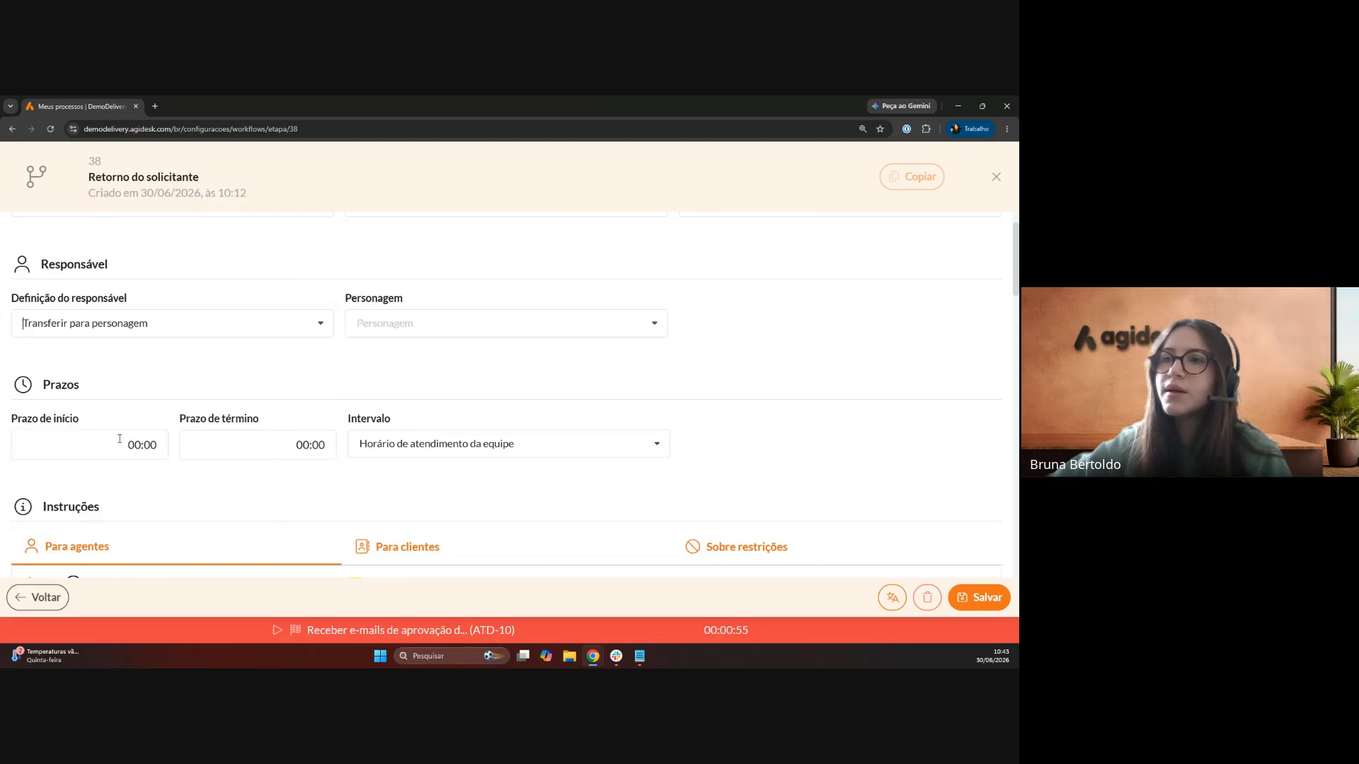
left_click(372, 323)
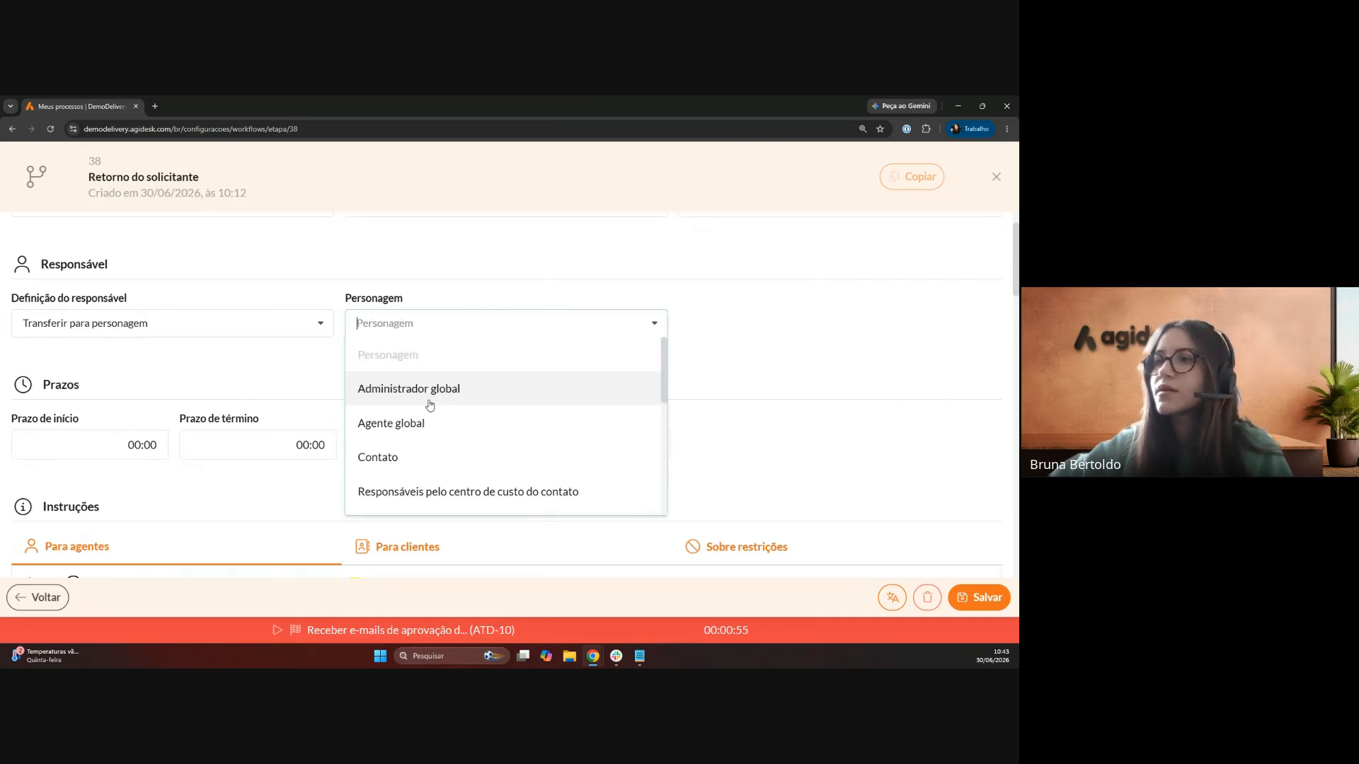
left_click(395, 457)
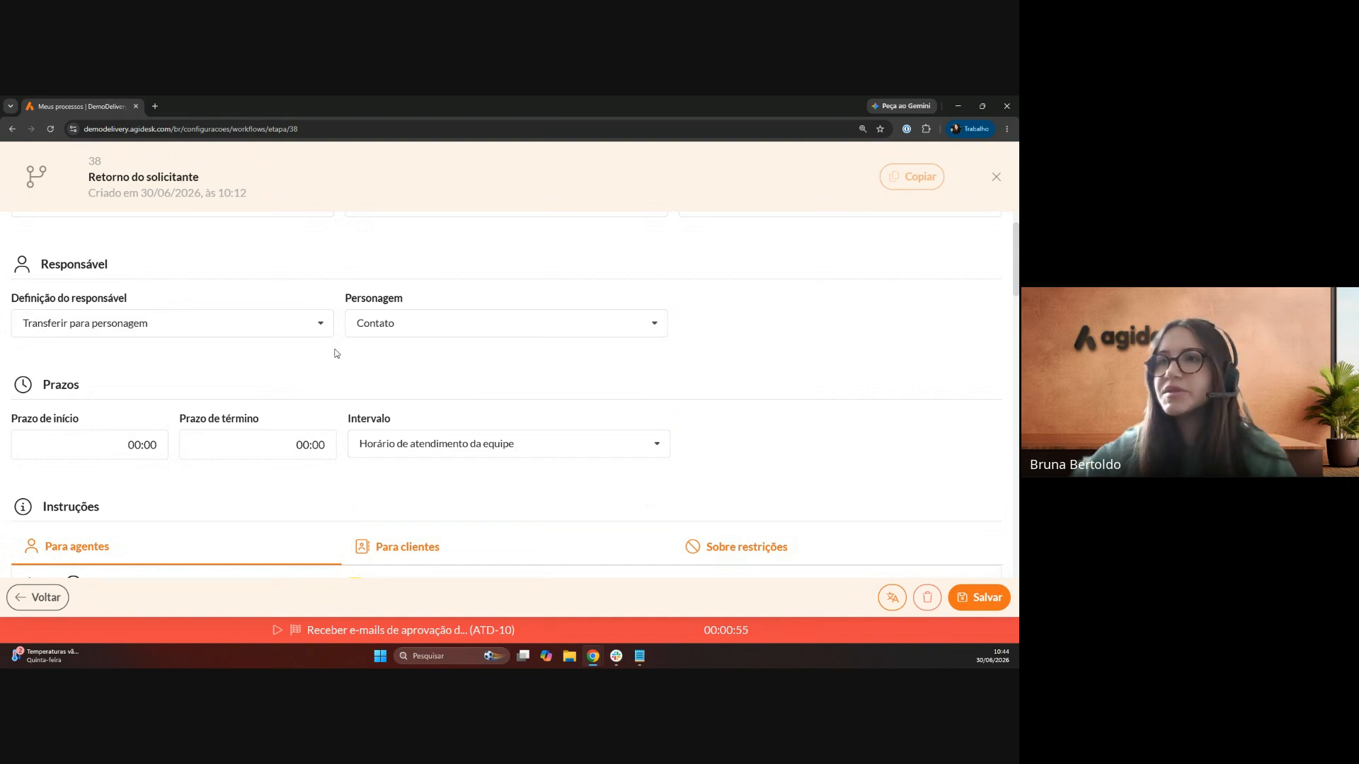
- Set the step's start deadline to 02:00 and end deadline to 06:00, counted in Horas corridas (24/7)
scroll(246, 278, "down", 1)
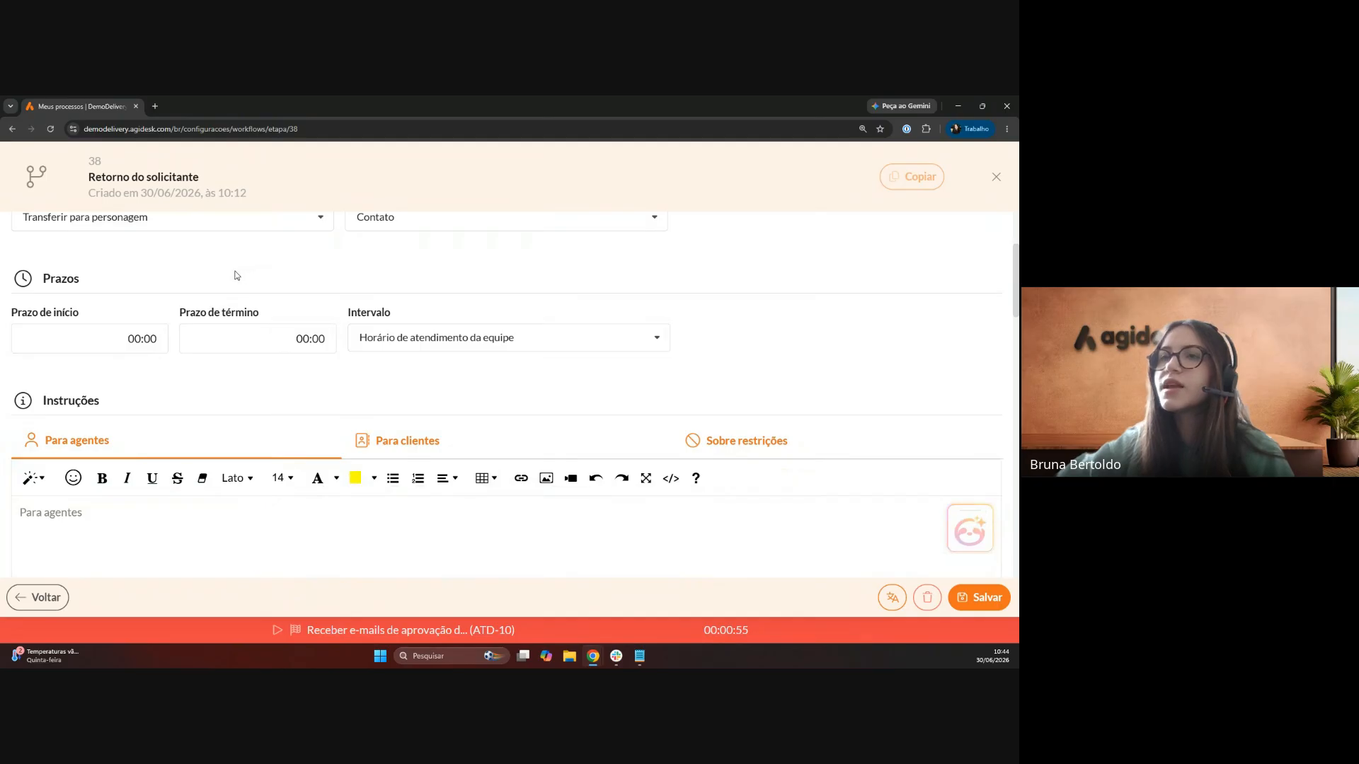
left_click(136, 339)
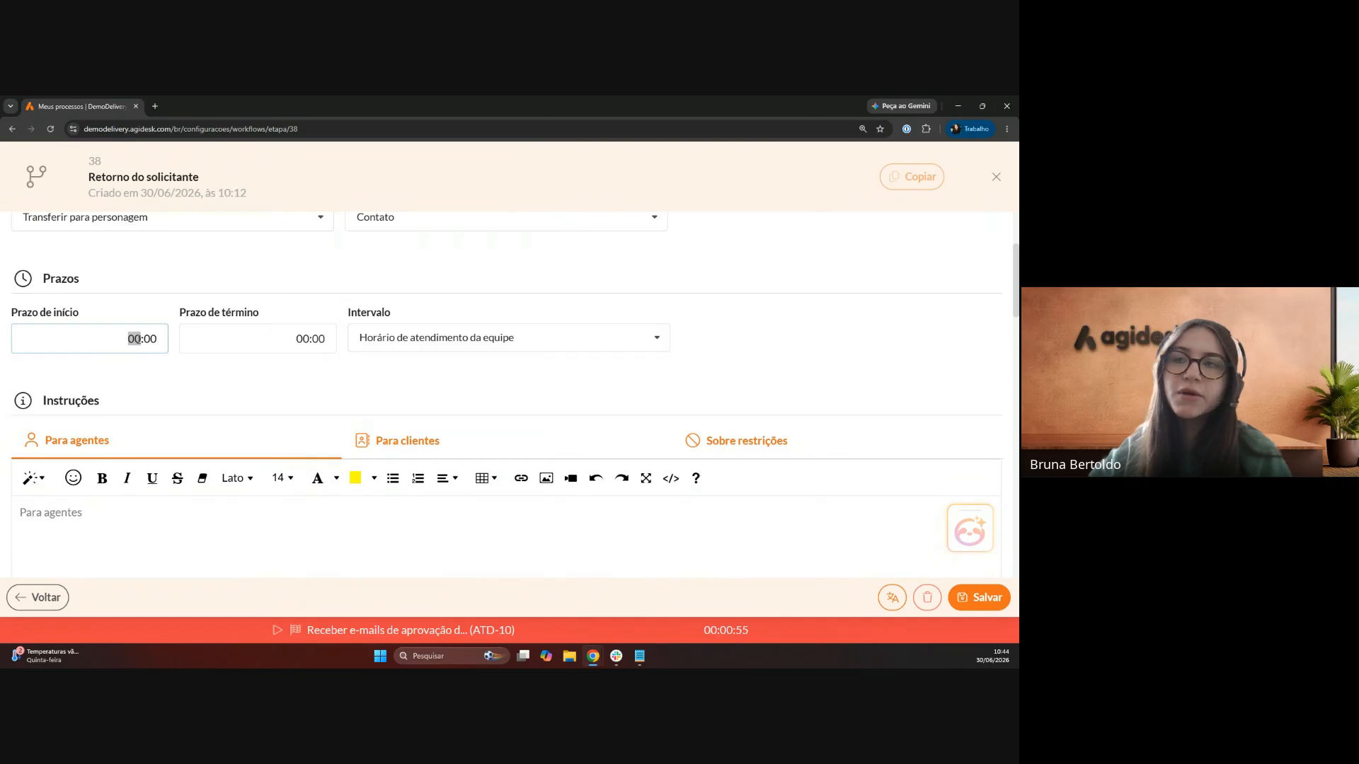
left_click(191, 377)
triple_click(132, 339)
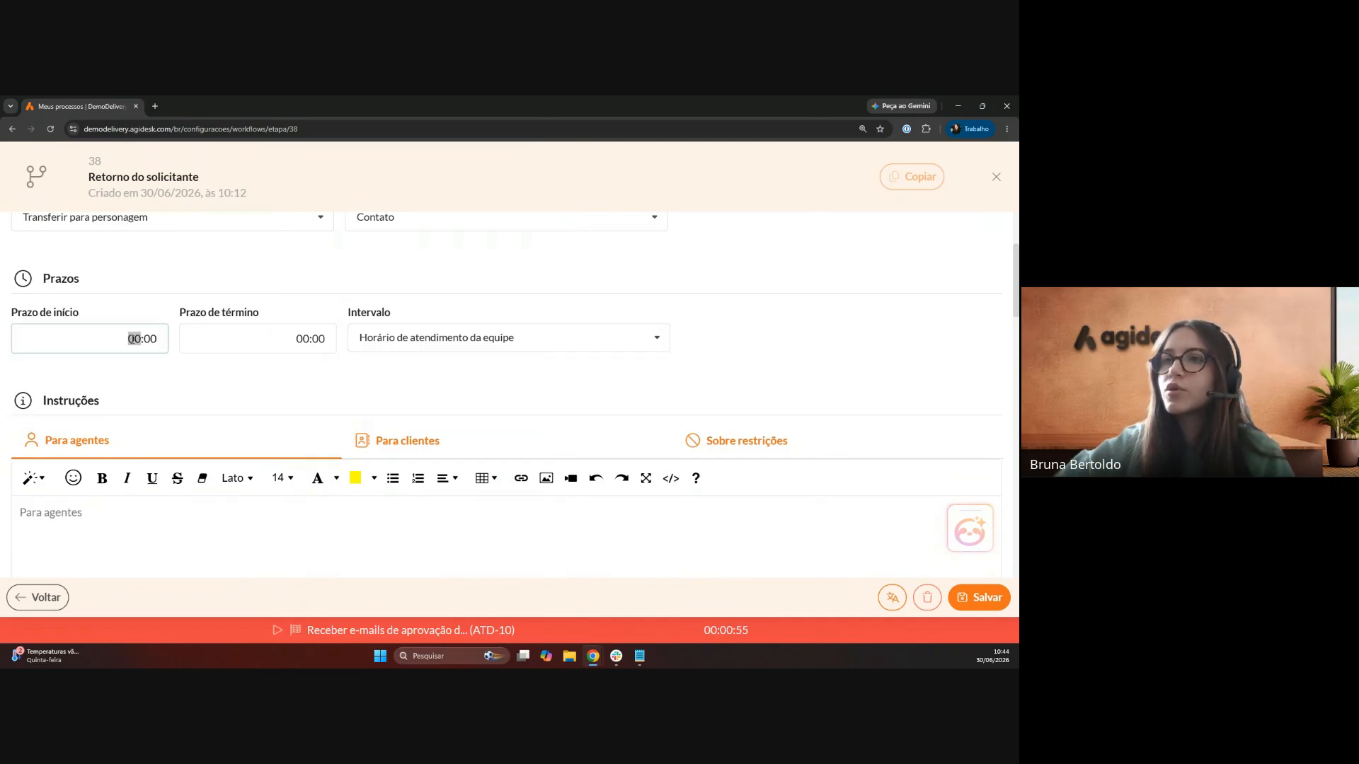
type("0200")
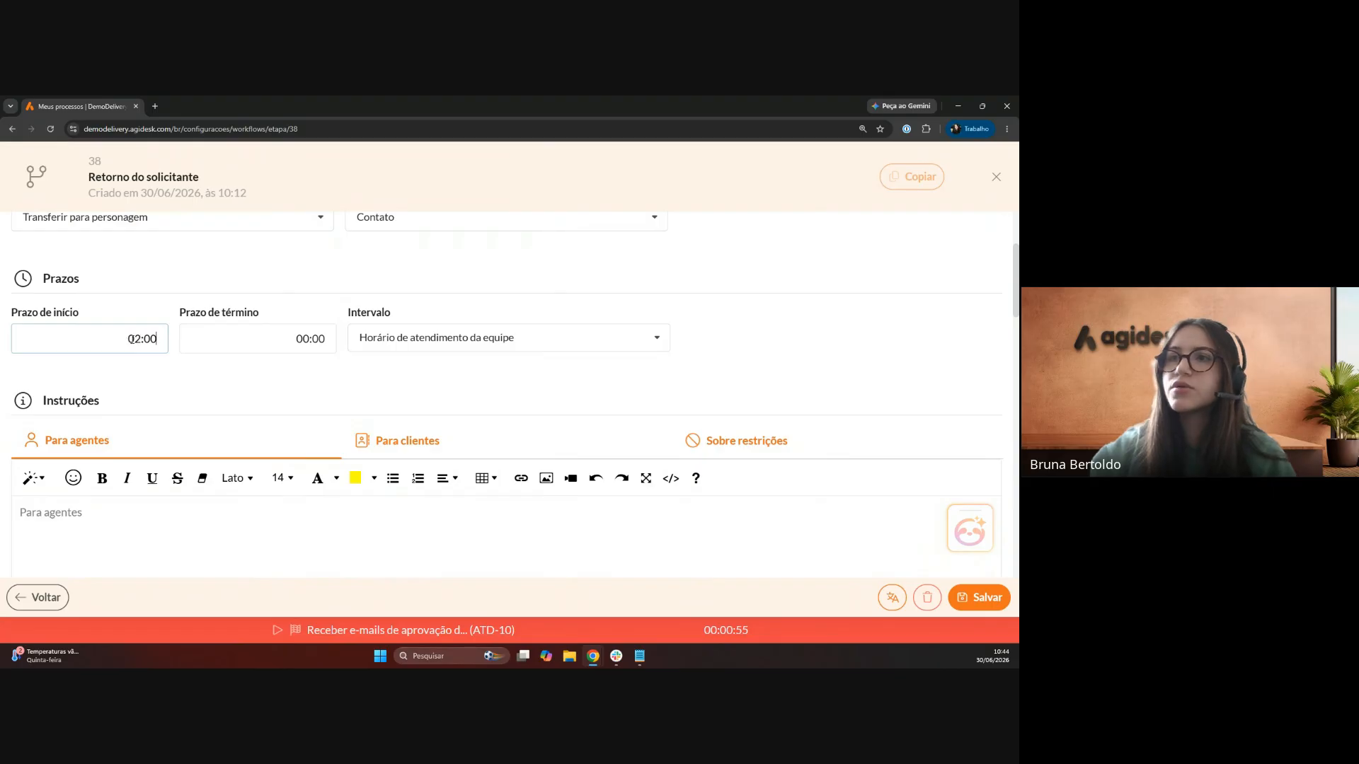
triple_click(301, 339)
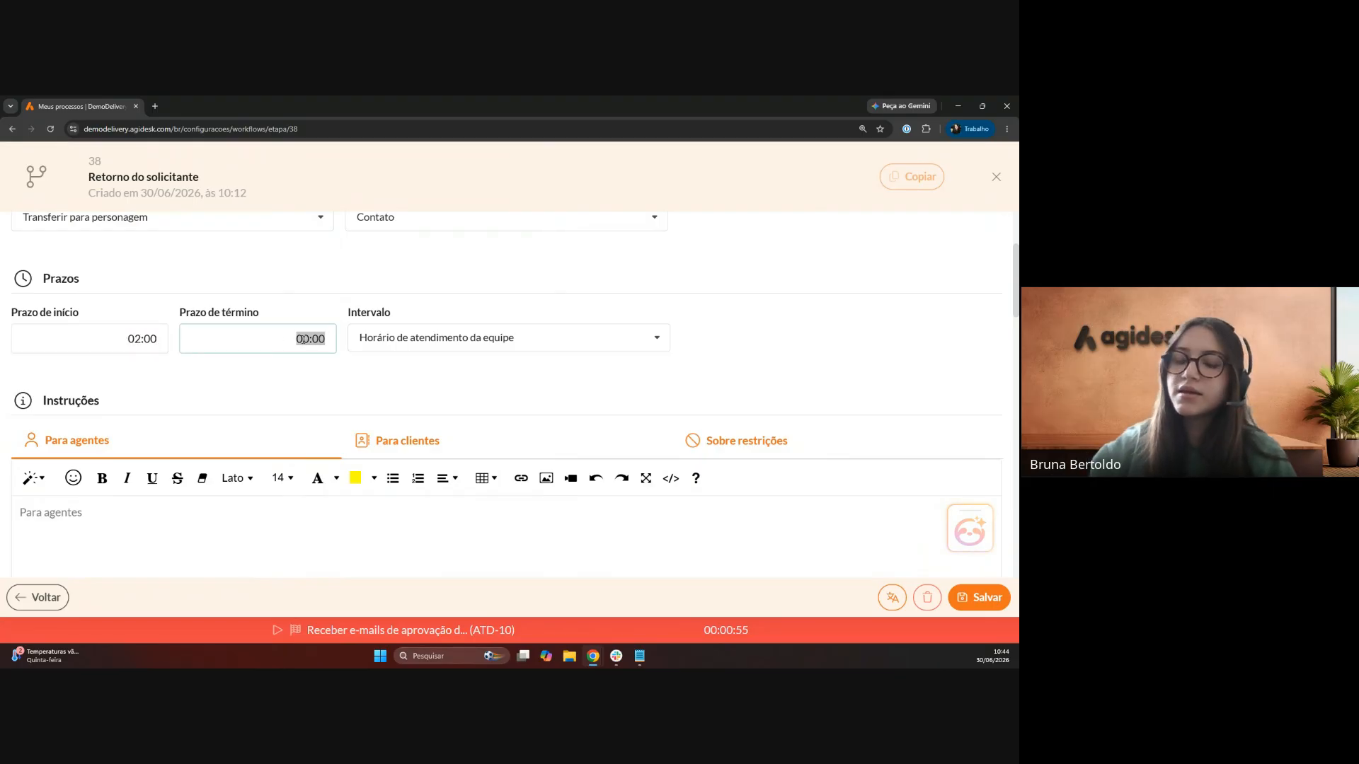
type("0600")
left_click(344, 383)
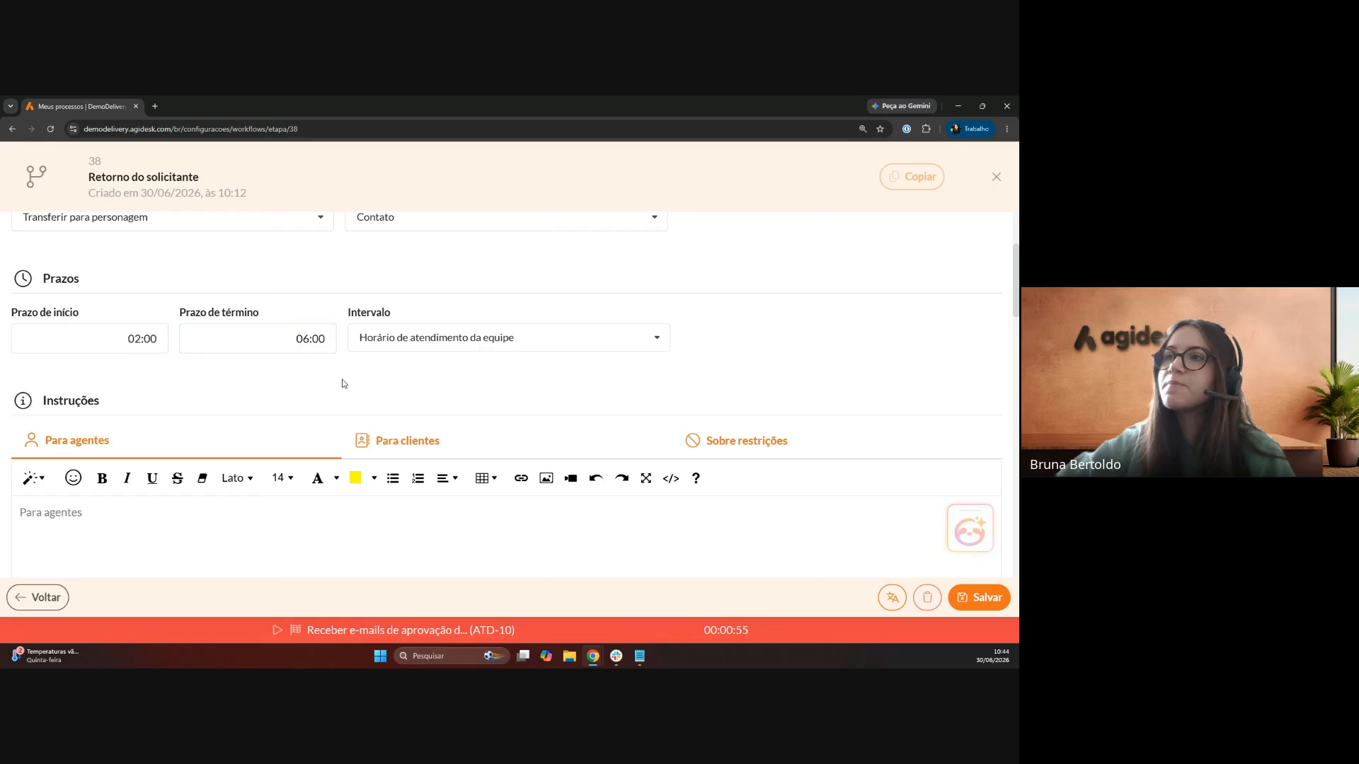
left_click(515, 339)
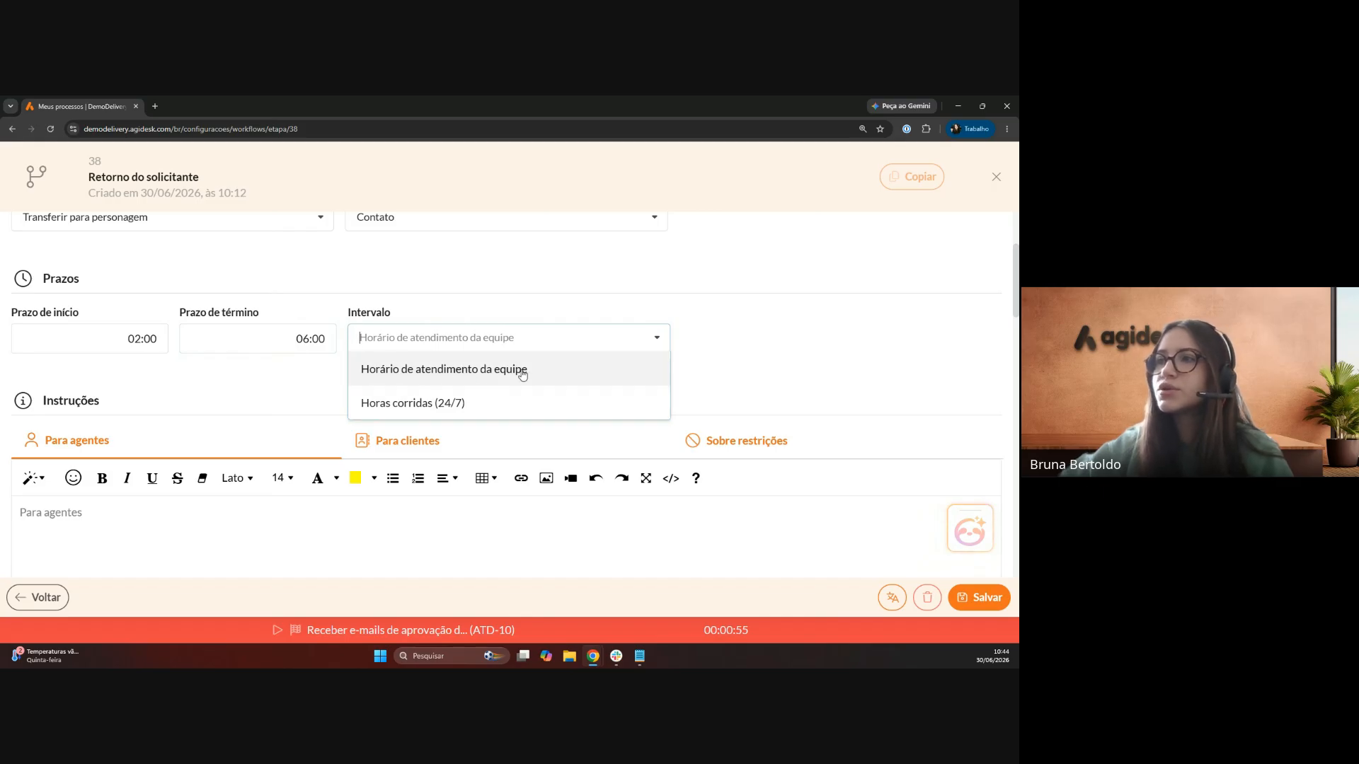
left_click(384, 405)
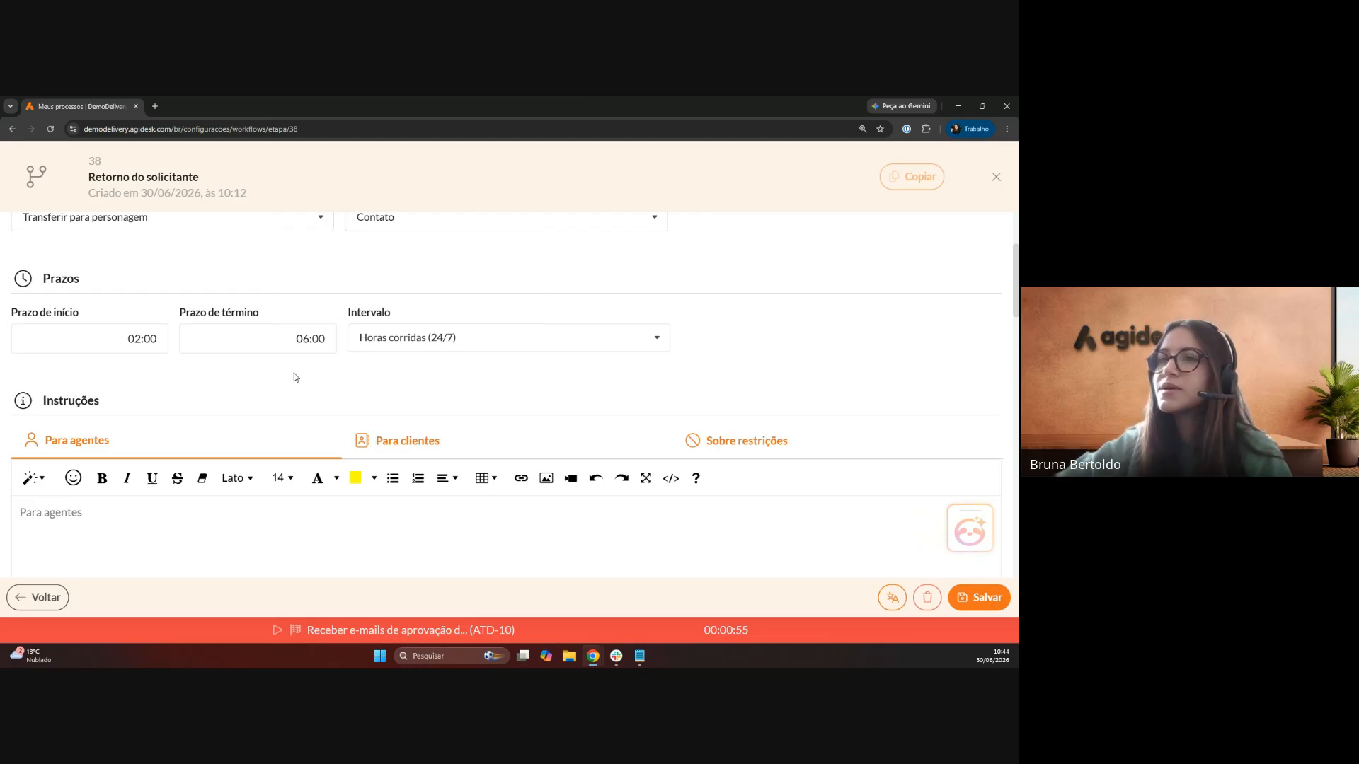
- Write the step's instructions for clients as "Retornar se deu tudo certo com a solicitação."
scroll(318, 313, "down", 1)
scroll(317, 314, "down", 2)
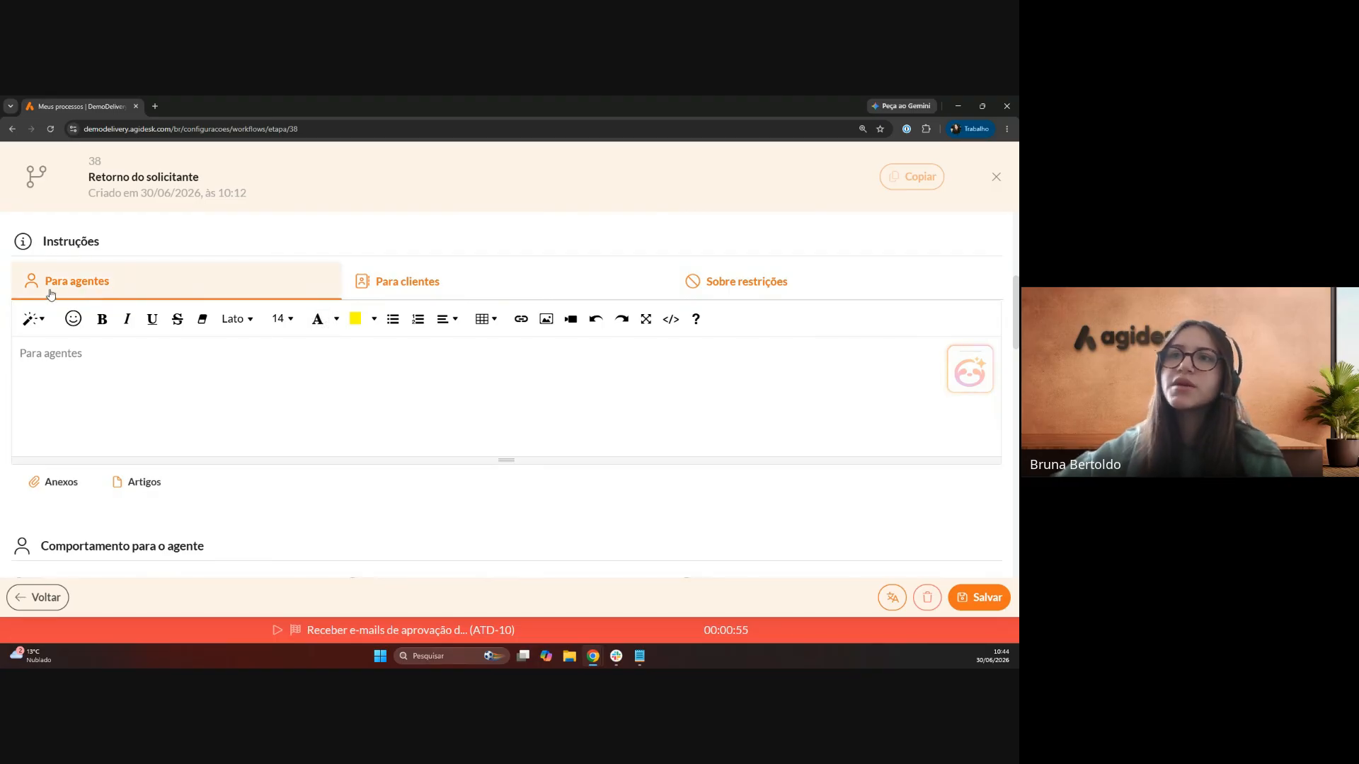
left_click(368, 287)
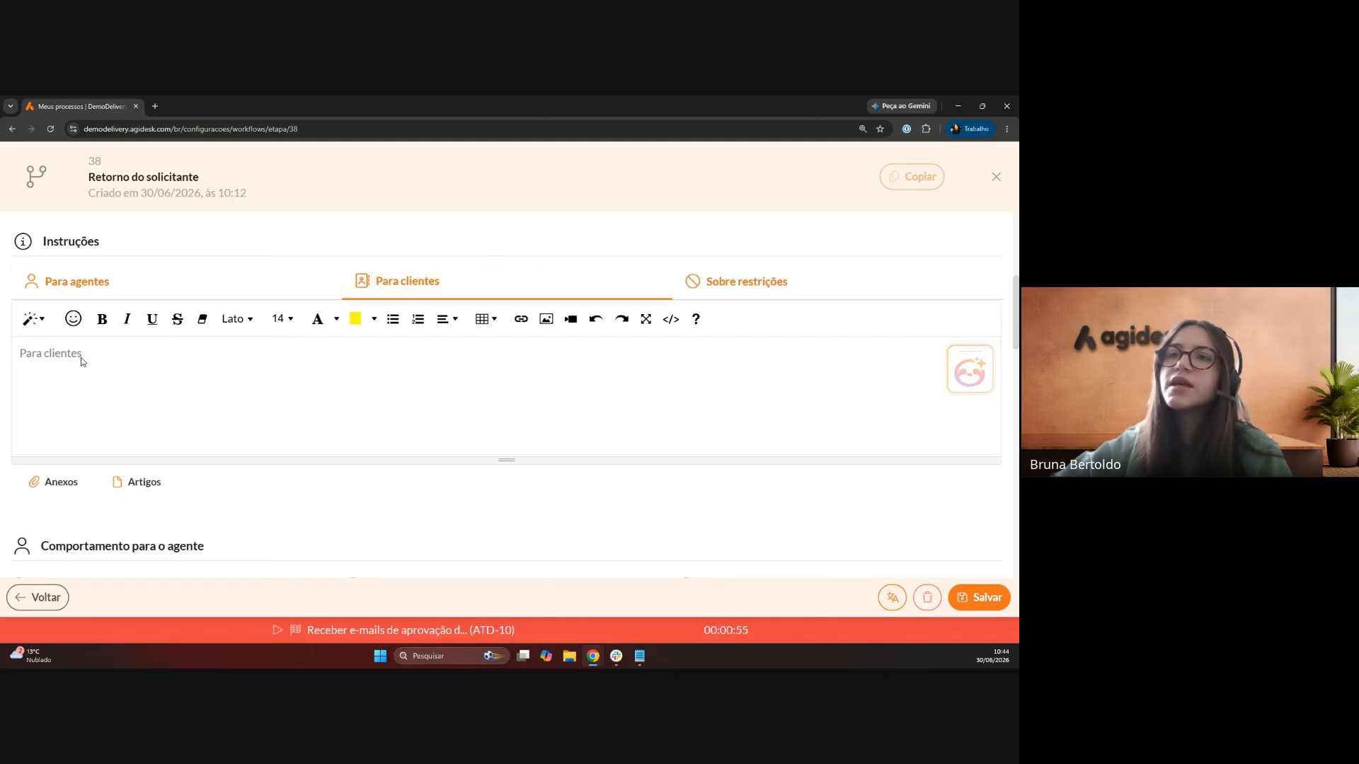
type("Re")
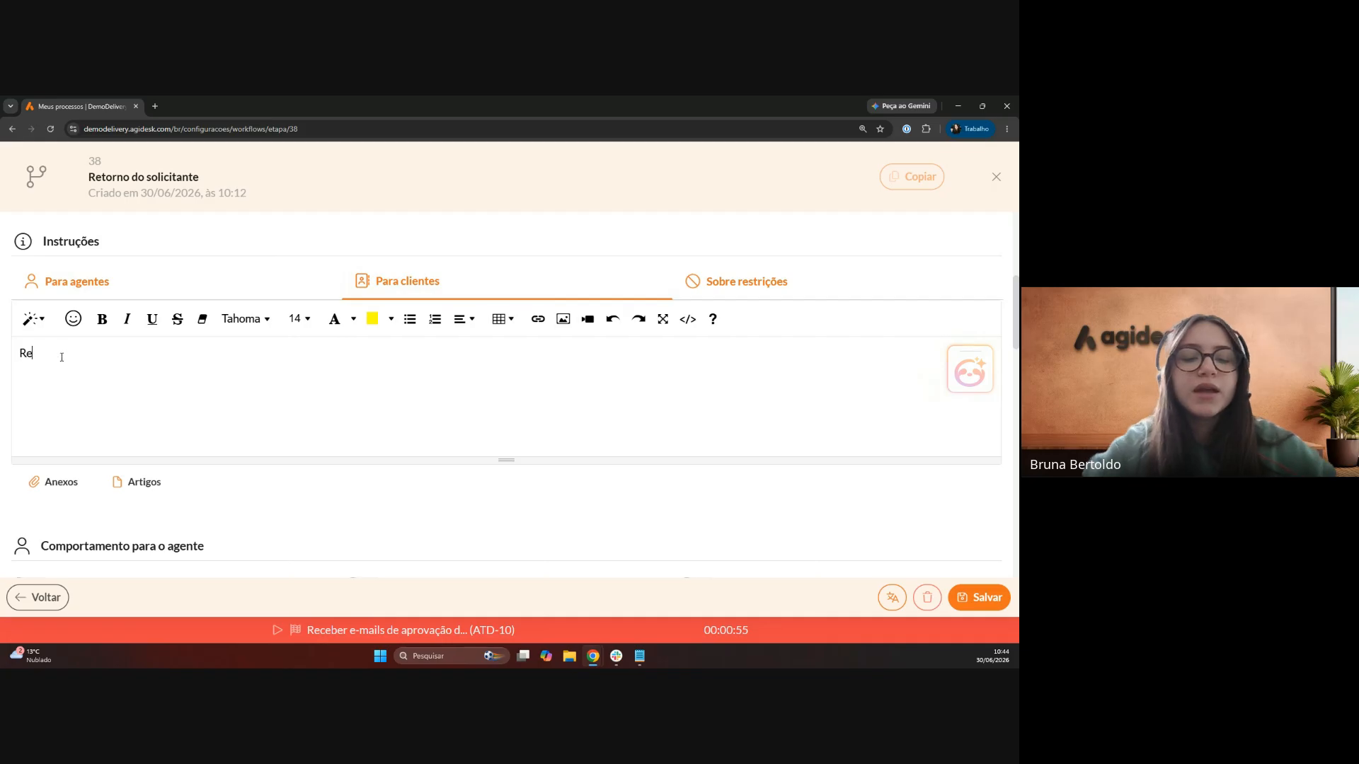
type("tornar se deu c")
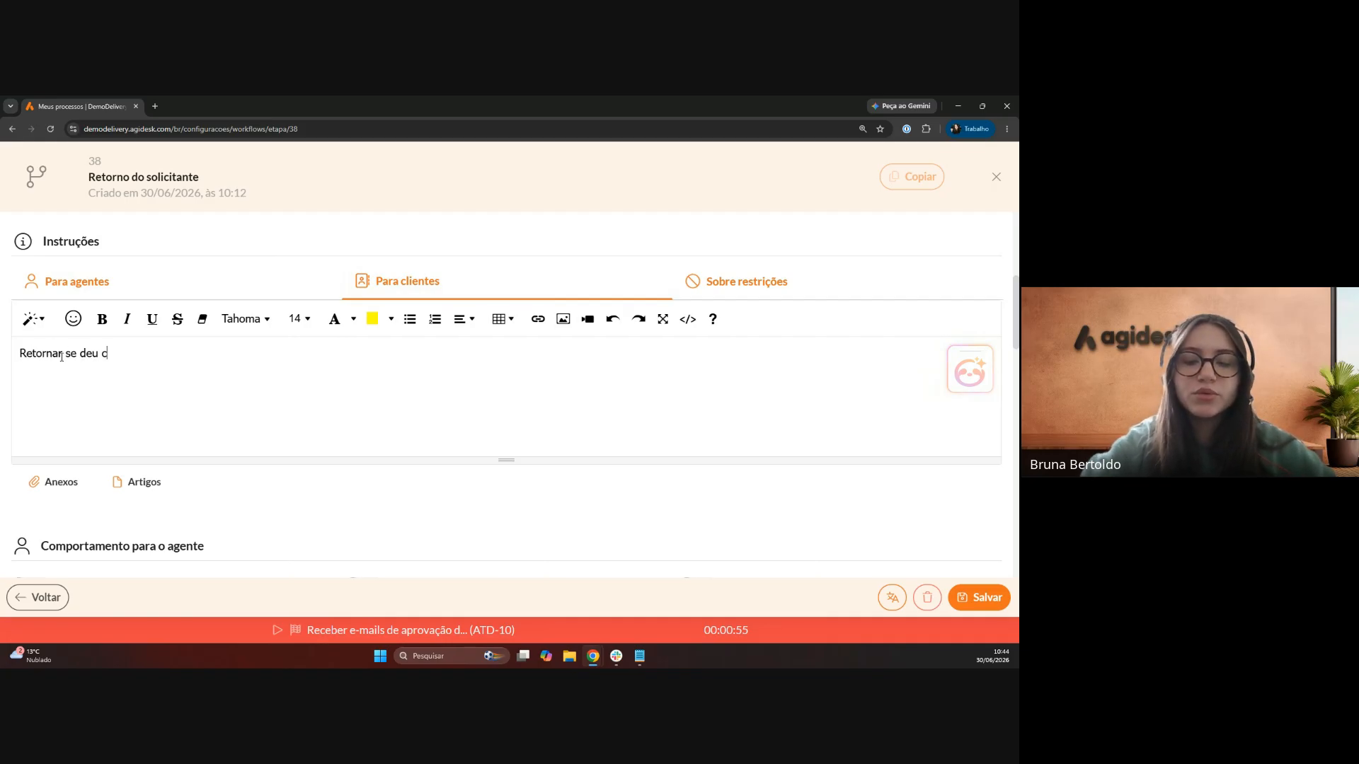
key("BackSpace")
type("tu")
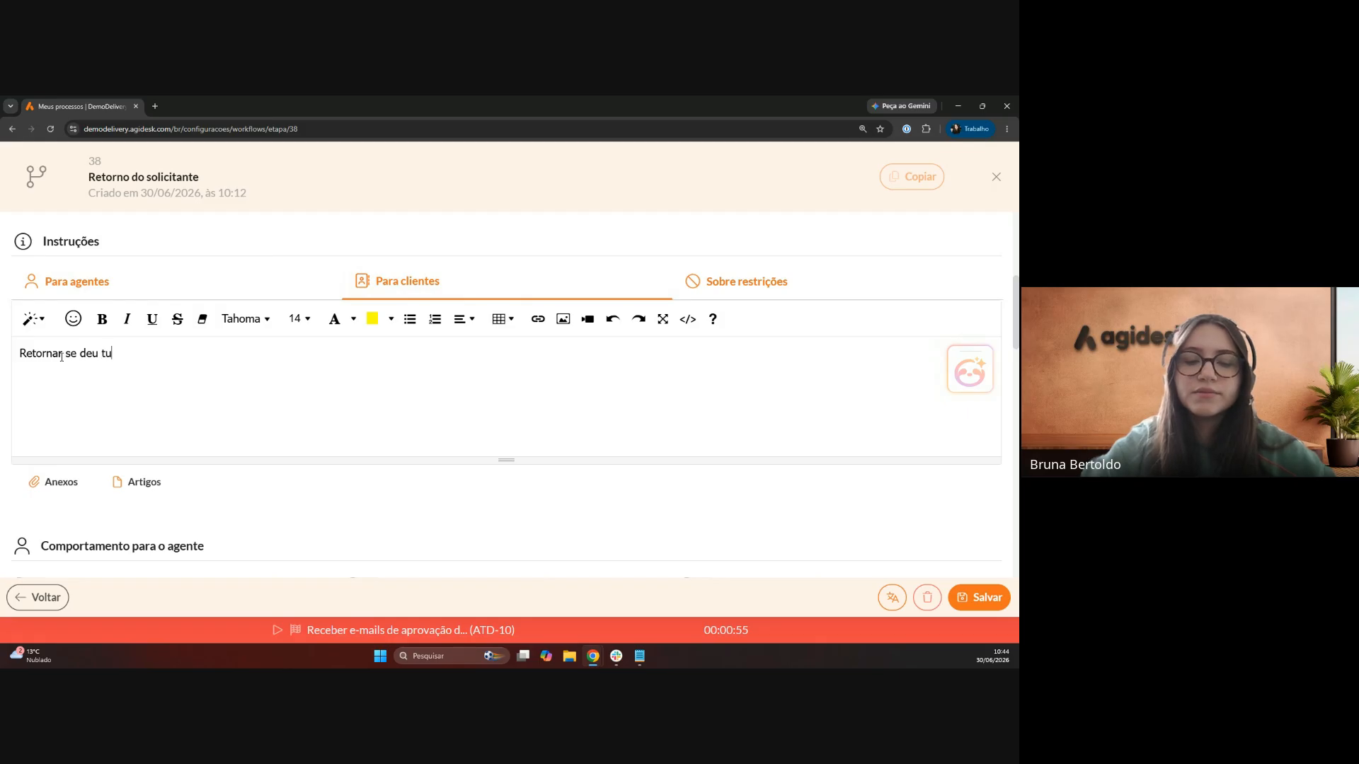
type("do certo com a")
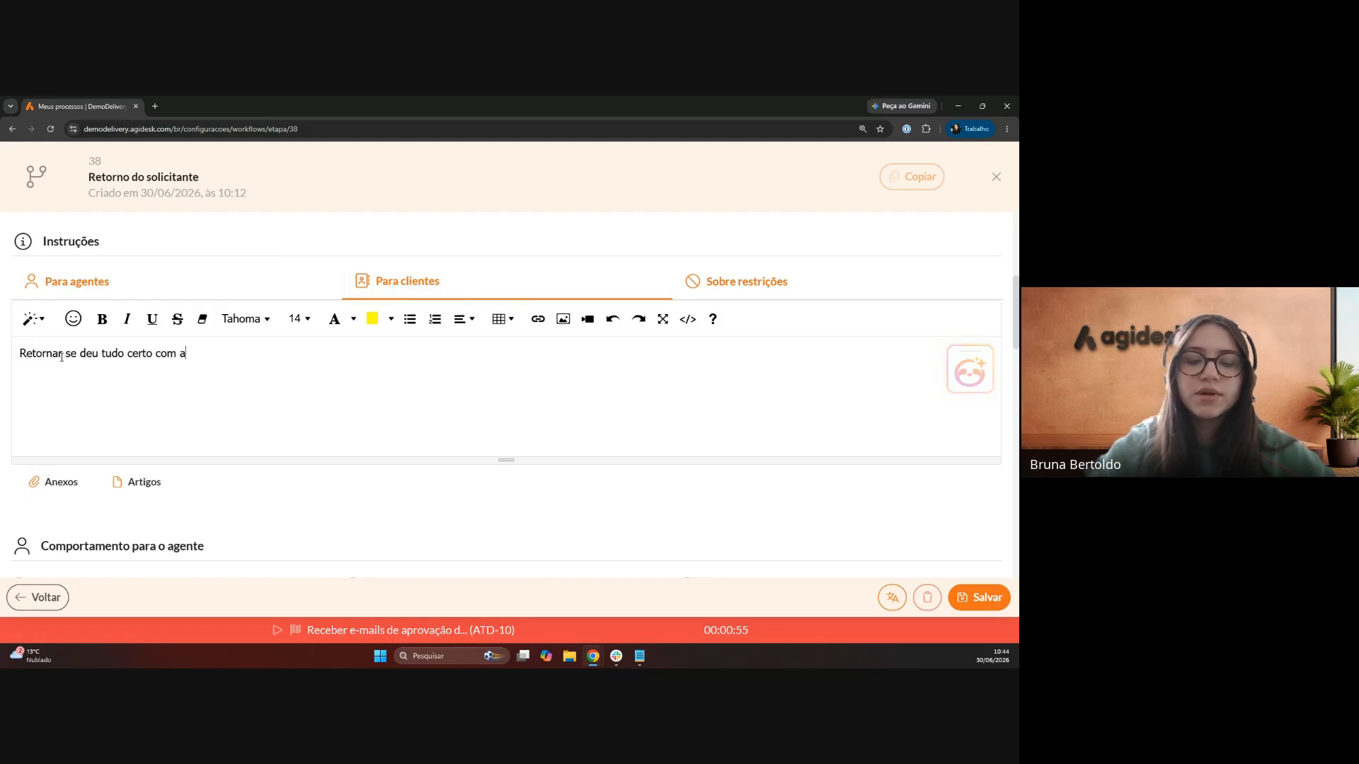
type(" solicitação.")
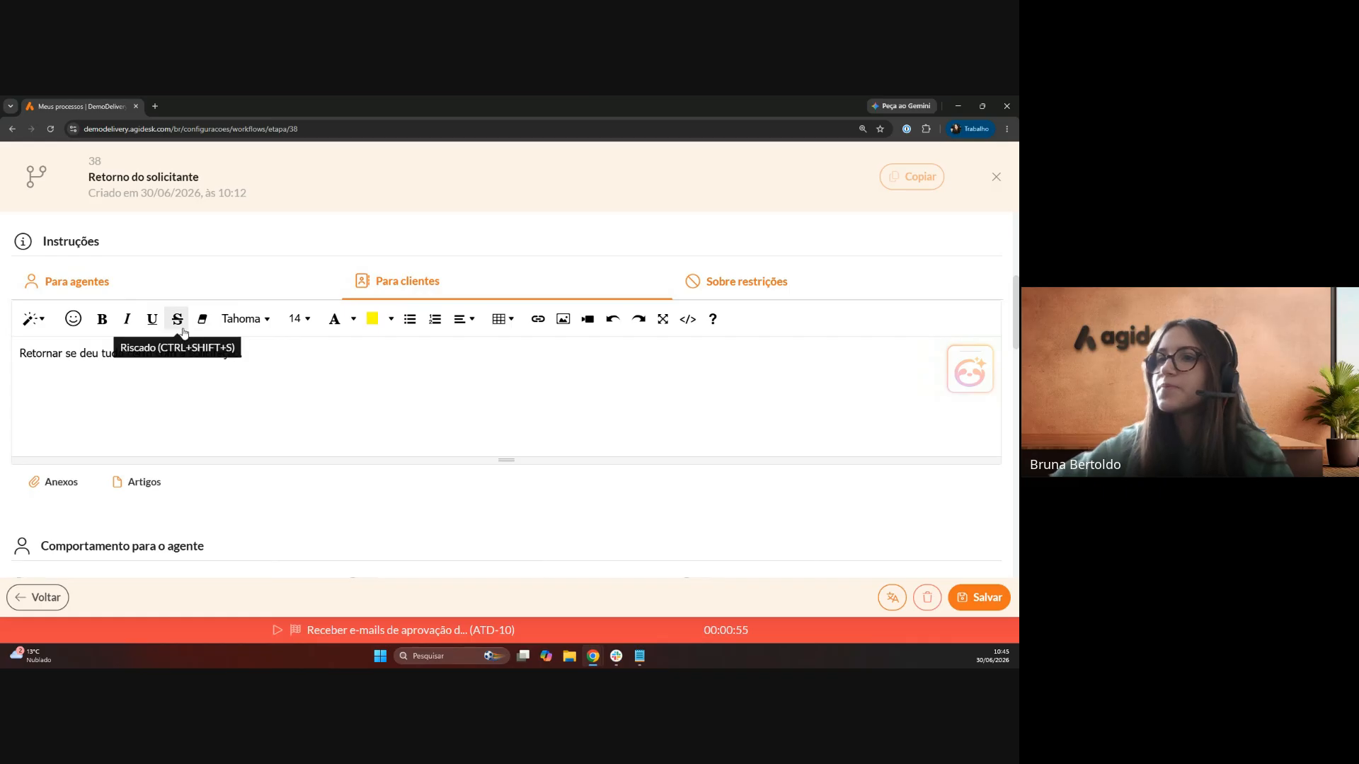
- Review the agent and client behaviour options and advanced permissions, and enable Ocultar próximas etapas for the step's navigation
scroll(296, 320, "down", 4)
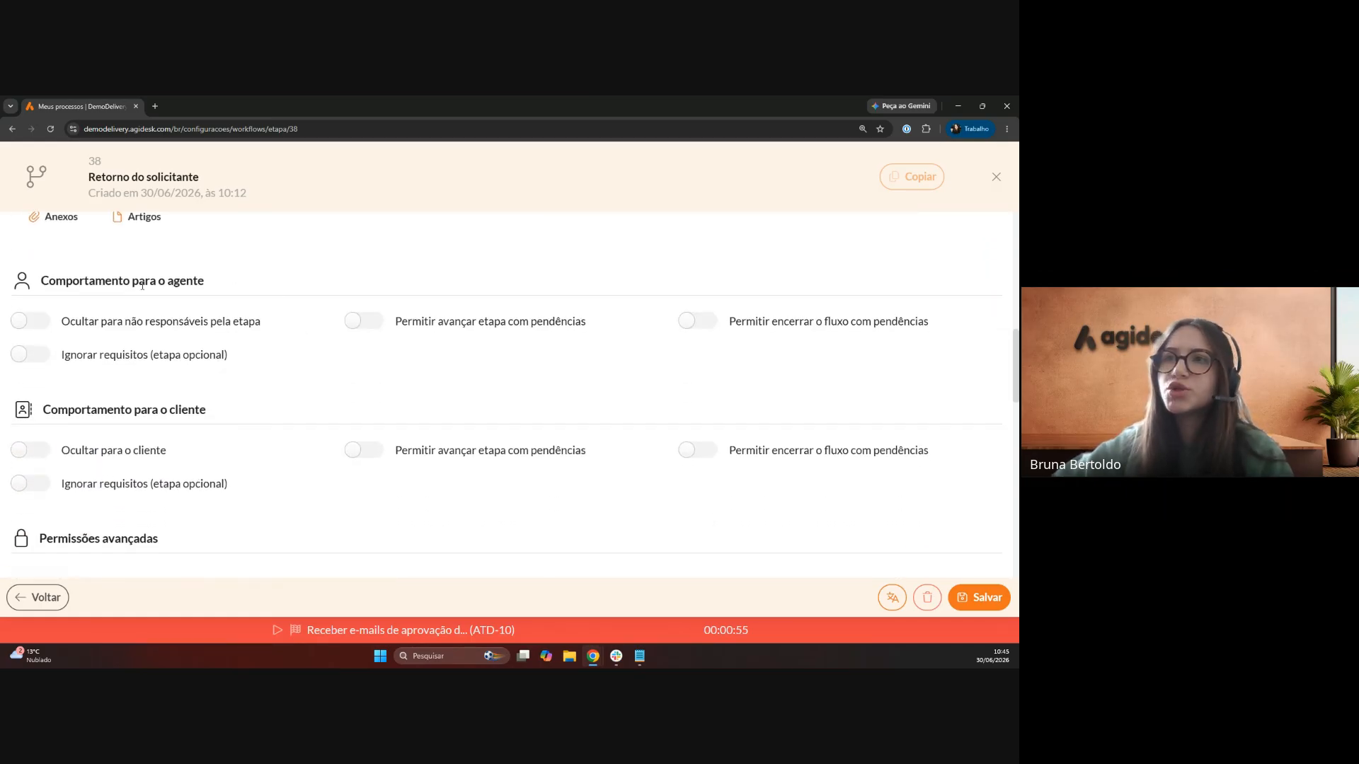
scroll(184, 279, "down", 1)
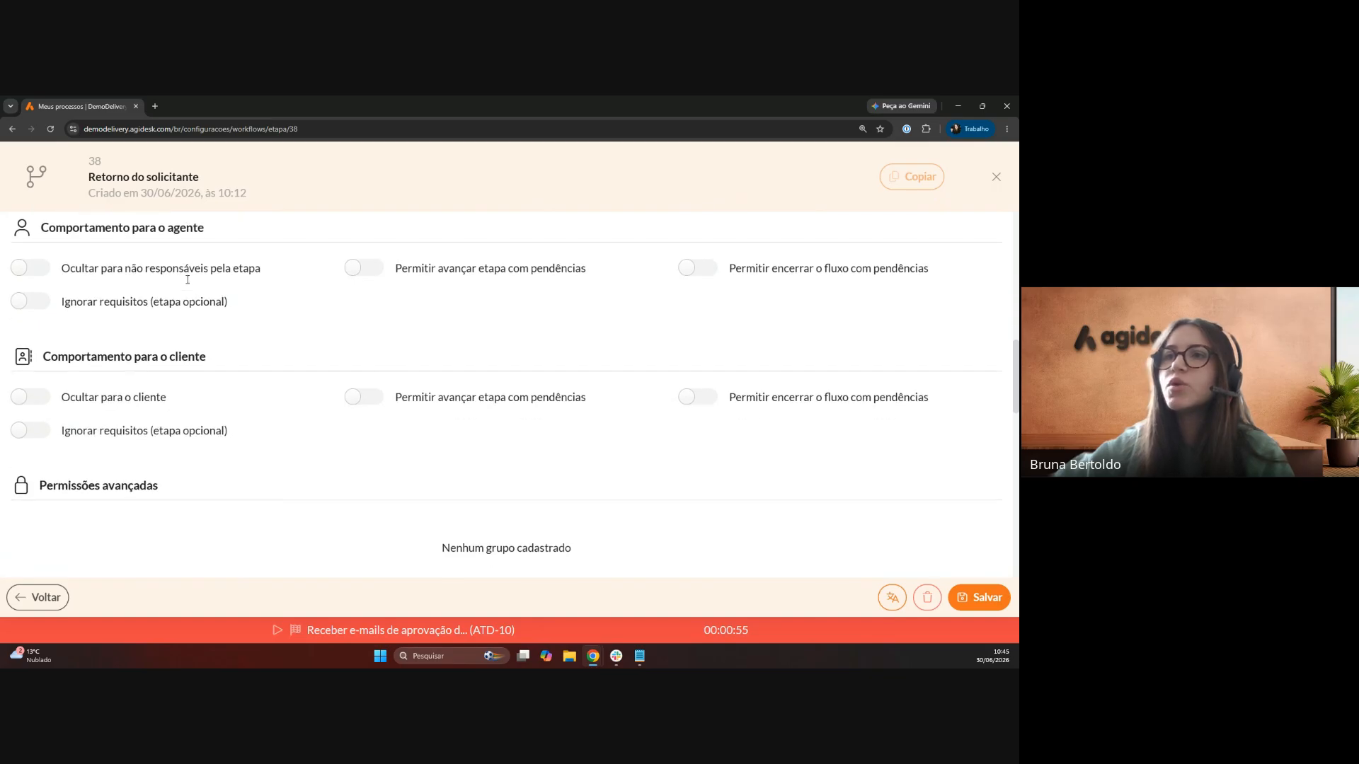
scroll(208, 337, "down", 1)
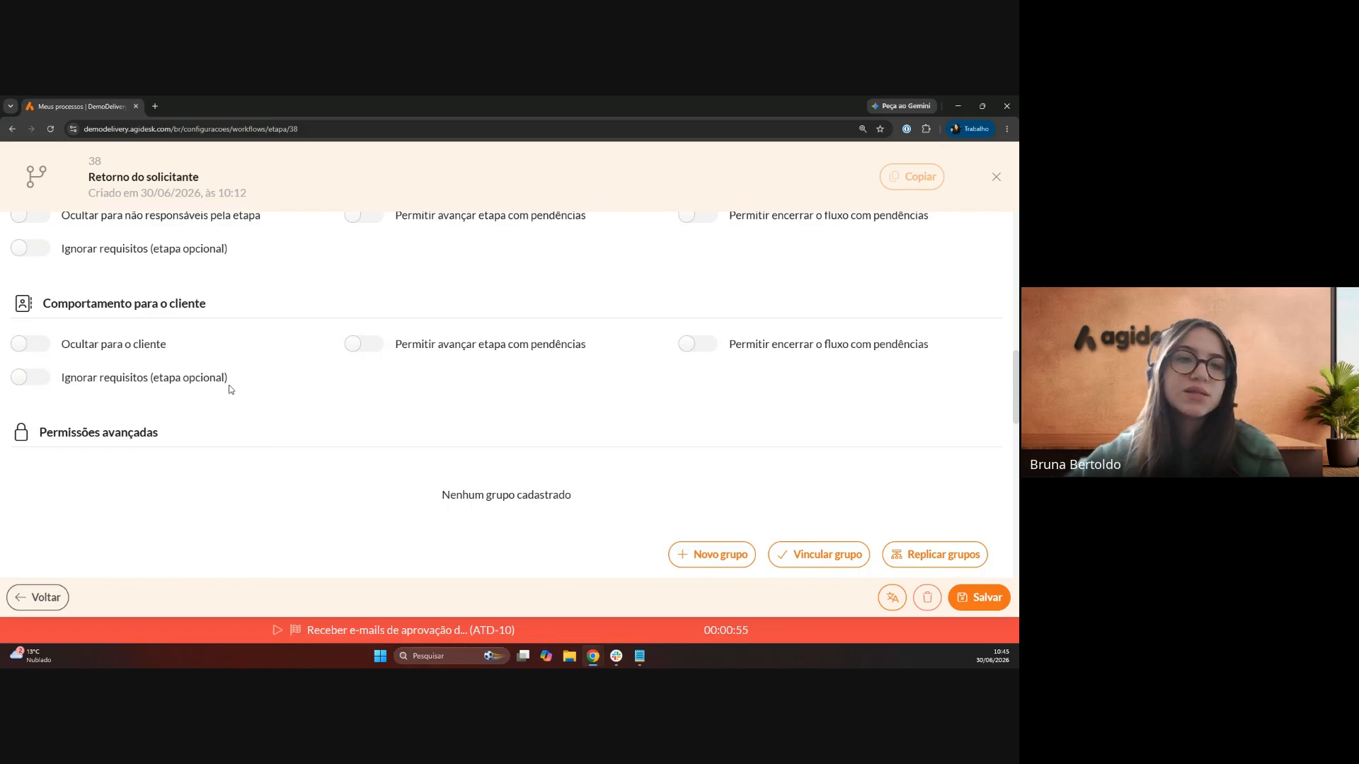
scroll(264, 338, "down", 2)
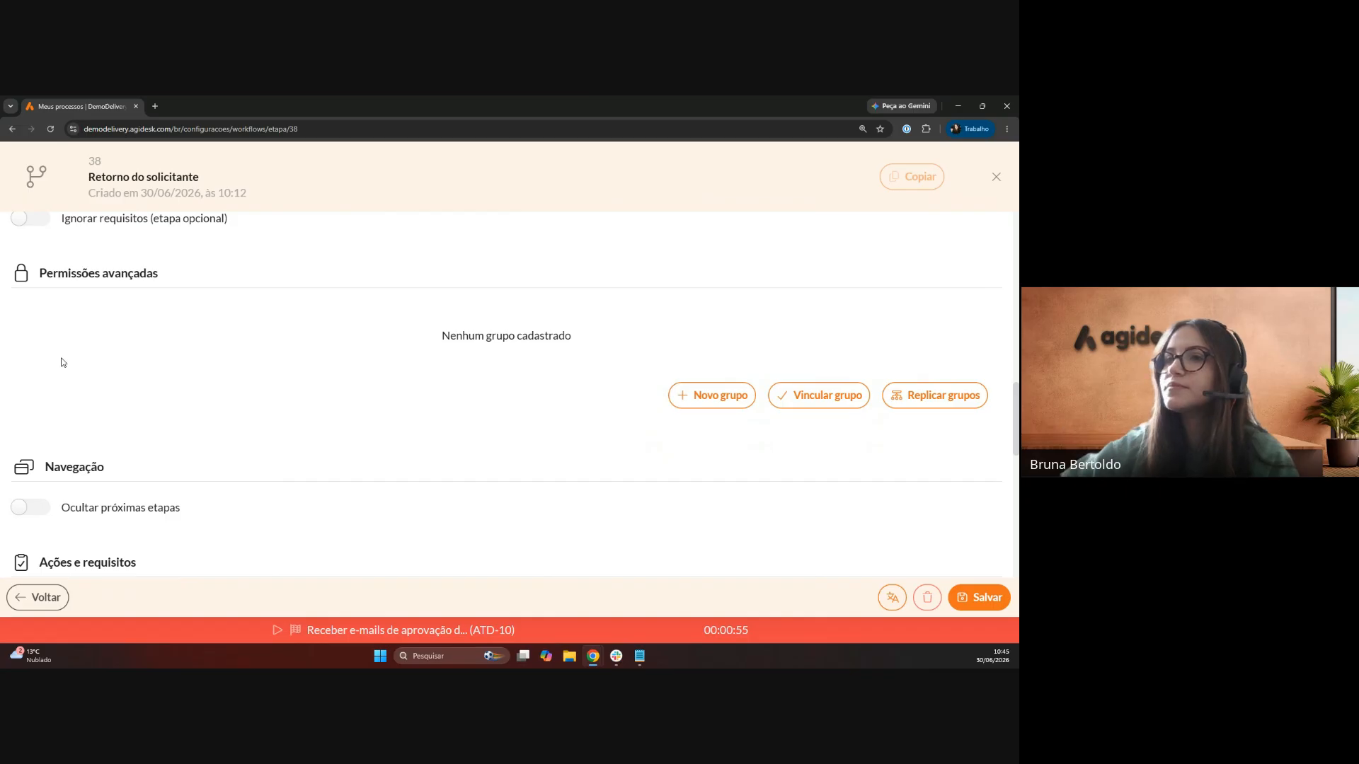
scroll(127, 347, "down", 3)
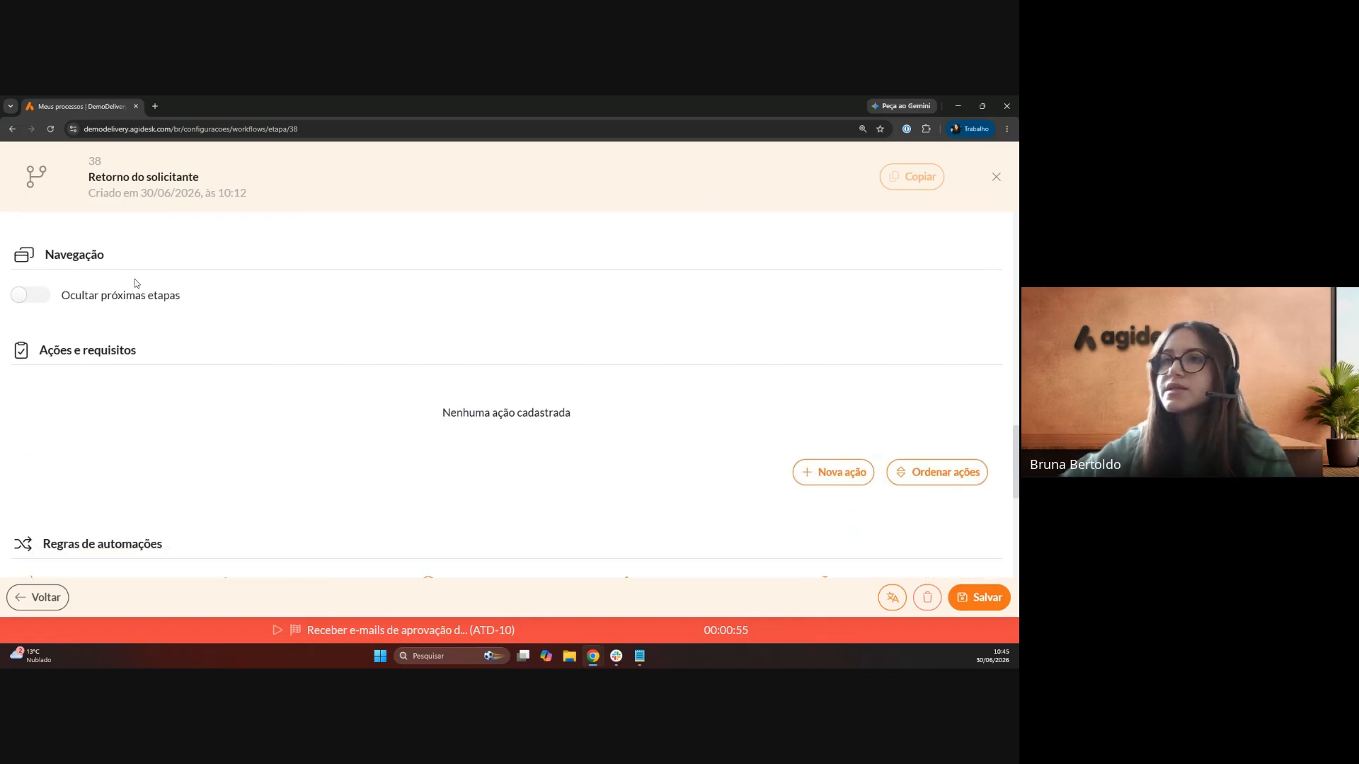
left_click(32, 296)
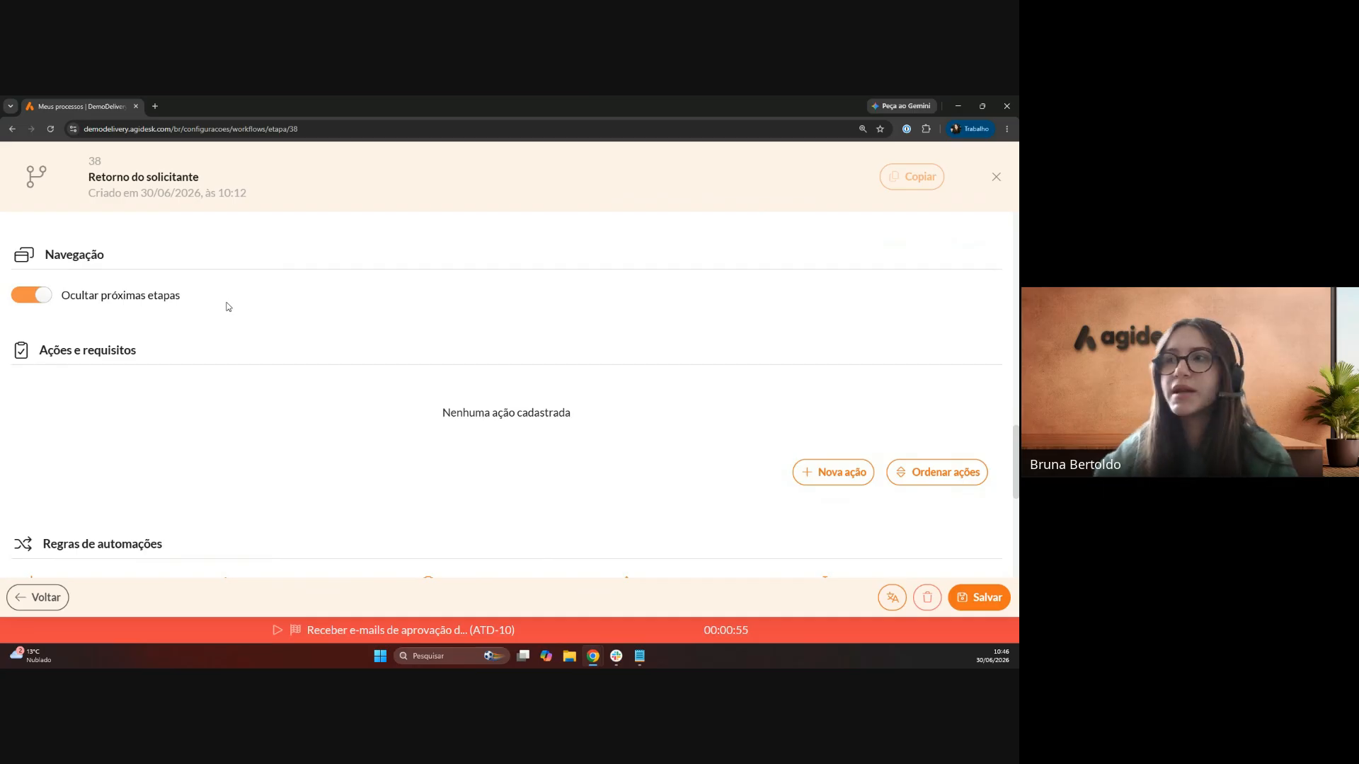
- Link the existing automation rule Inatividade do solicitante to the Retorno do solicitante step as a time-based rule
scroll(228, 307, "down", 3)
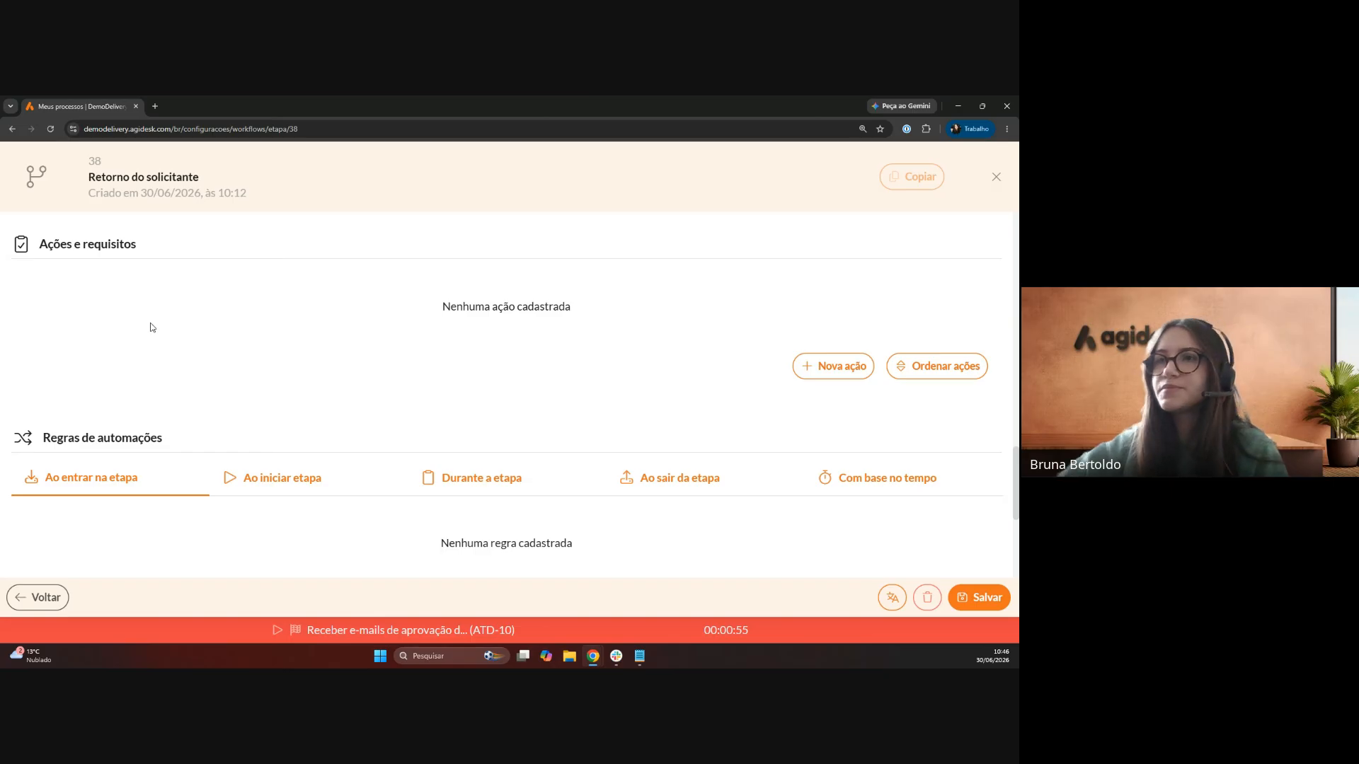
scroll(179, 326, "down", 3)
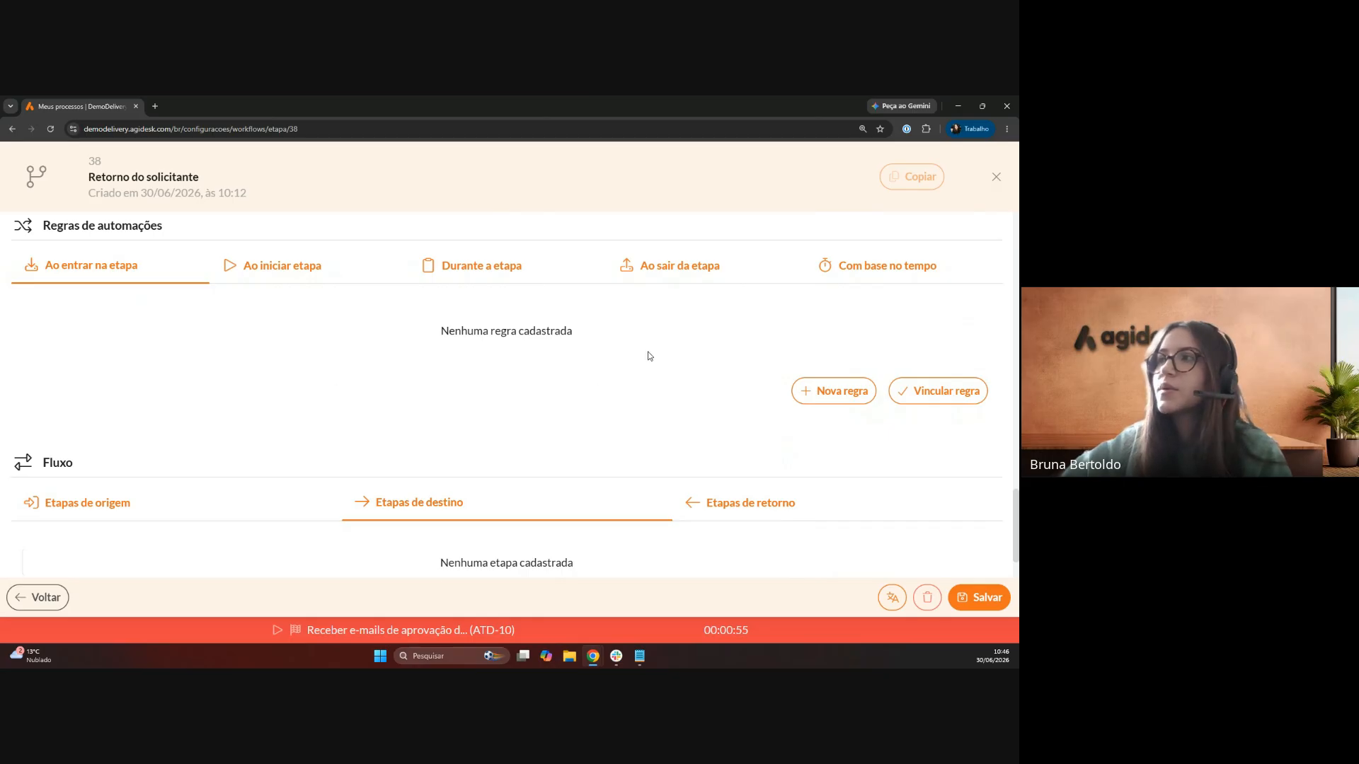
left_click(844, 274)
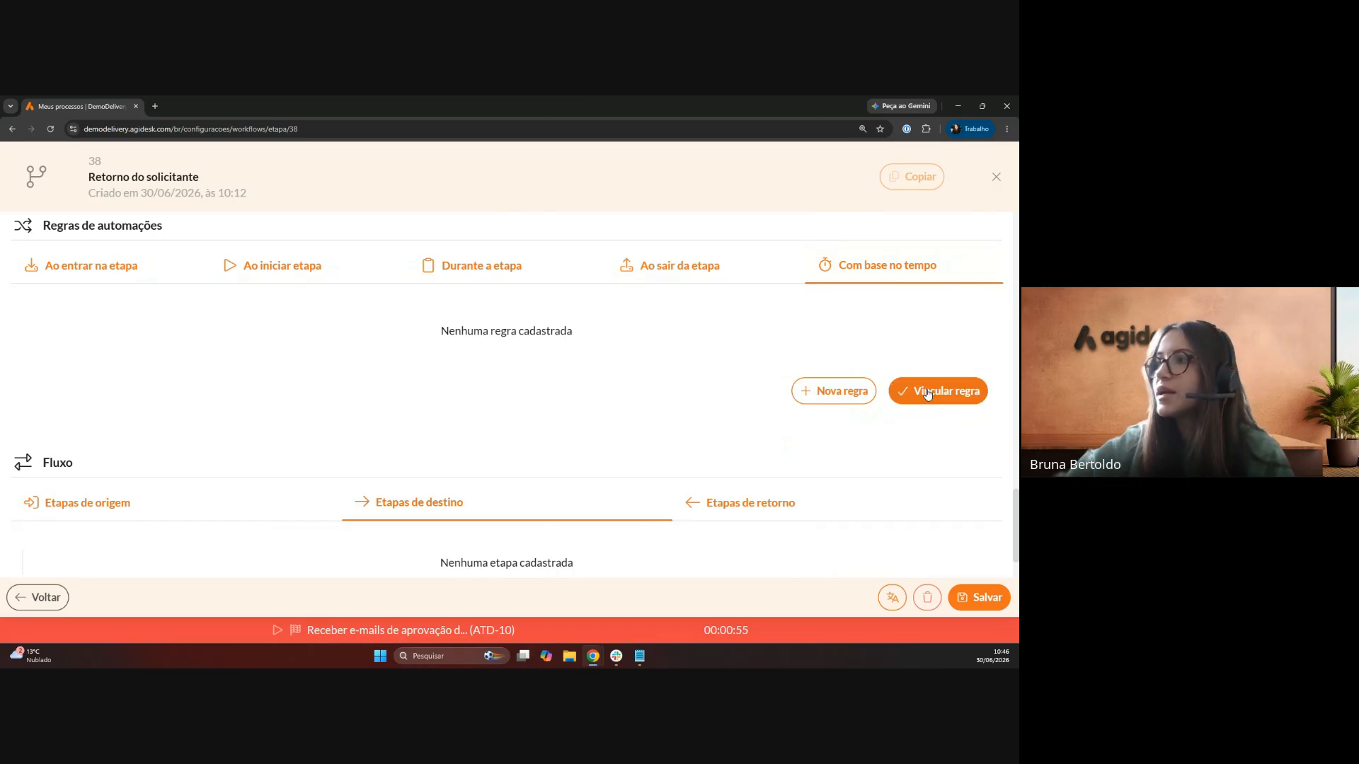
left_click(927, 390)
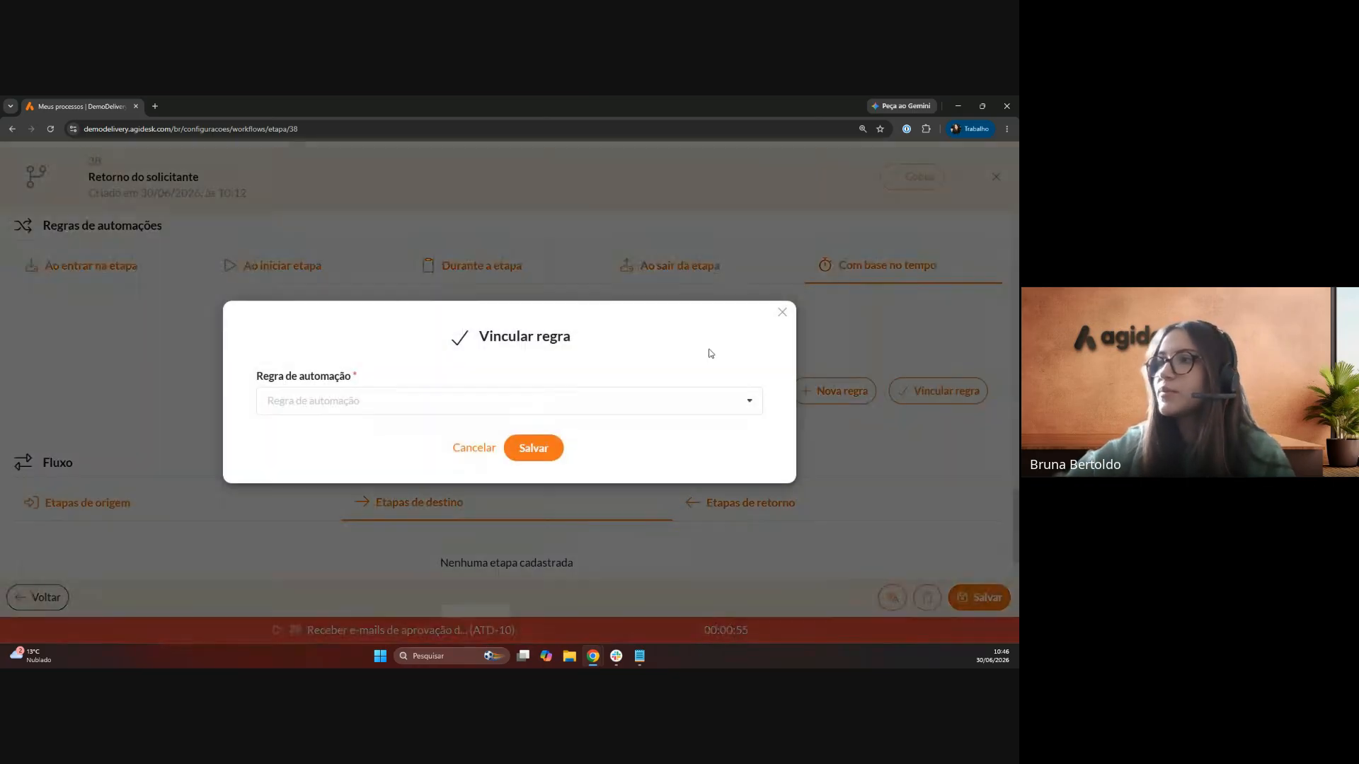
left_click(621, 401)
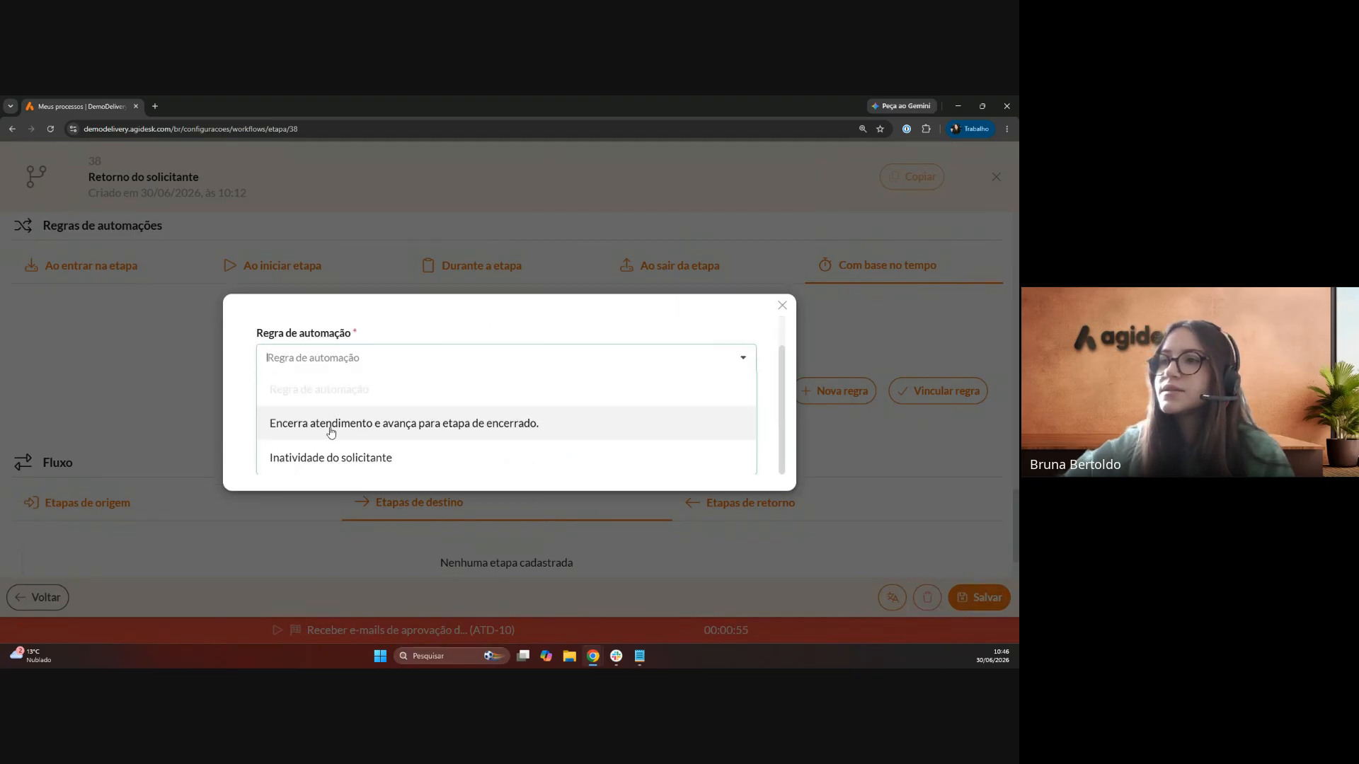
left_click(273, 466)
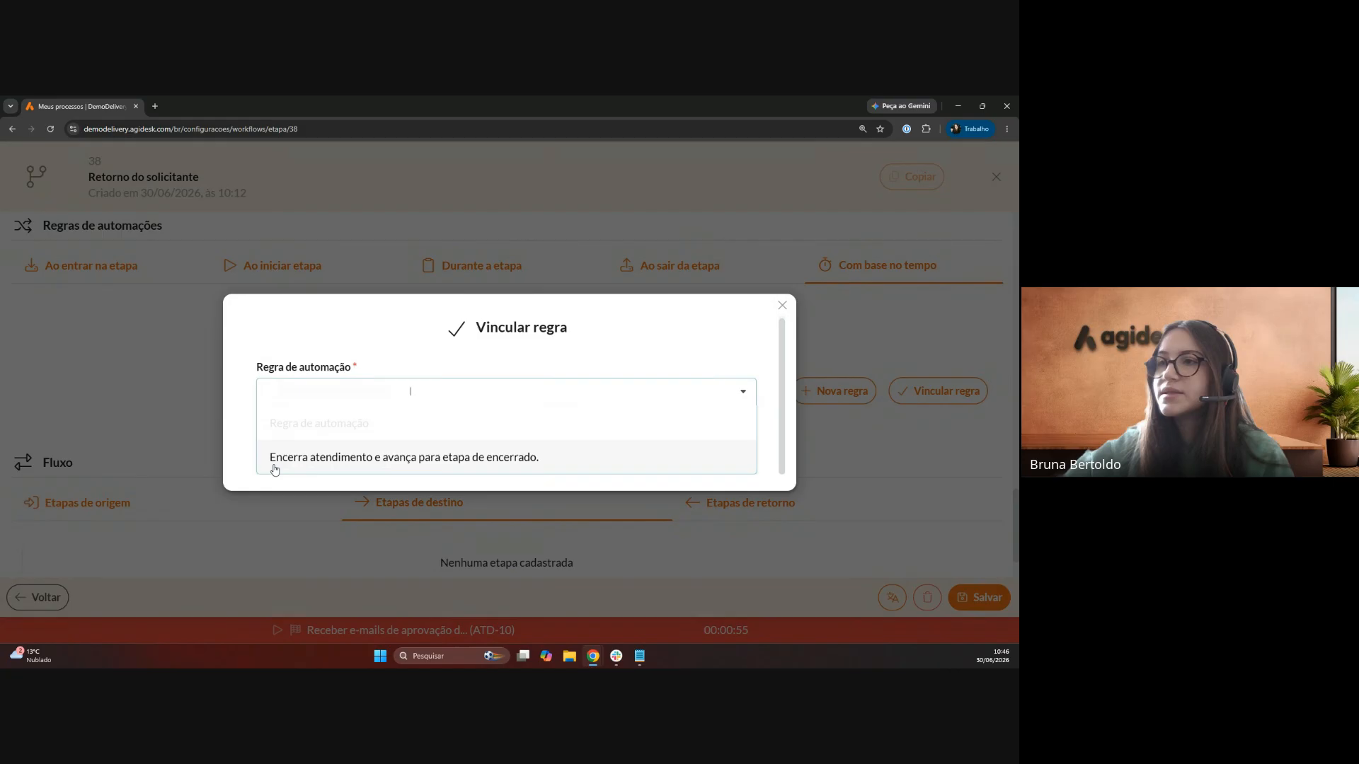
left_click(254, 410)
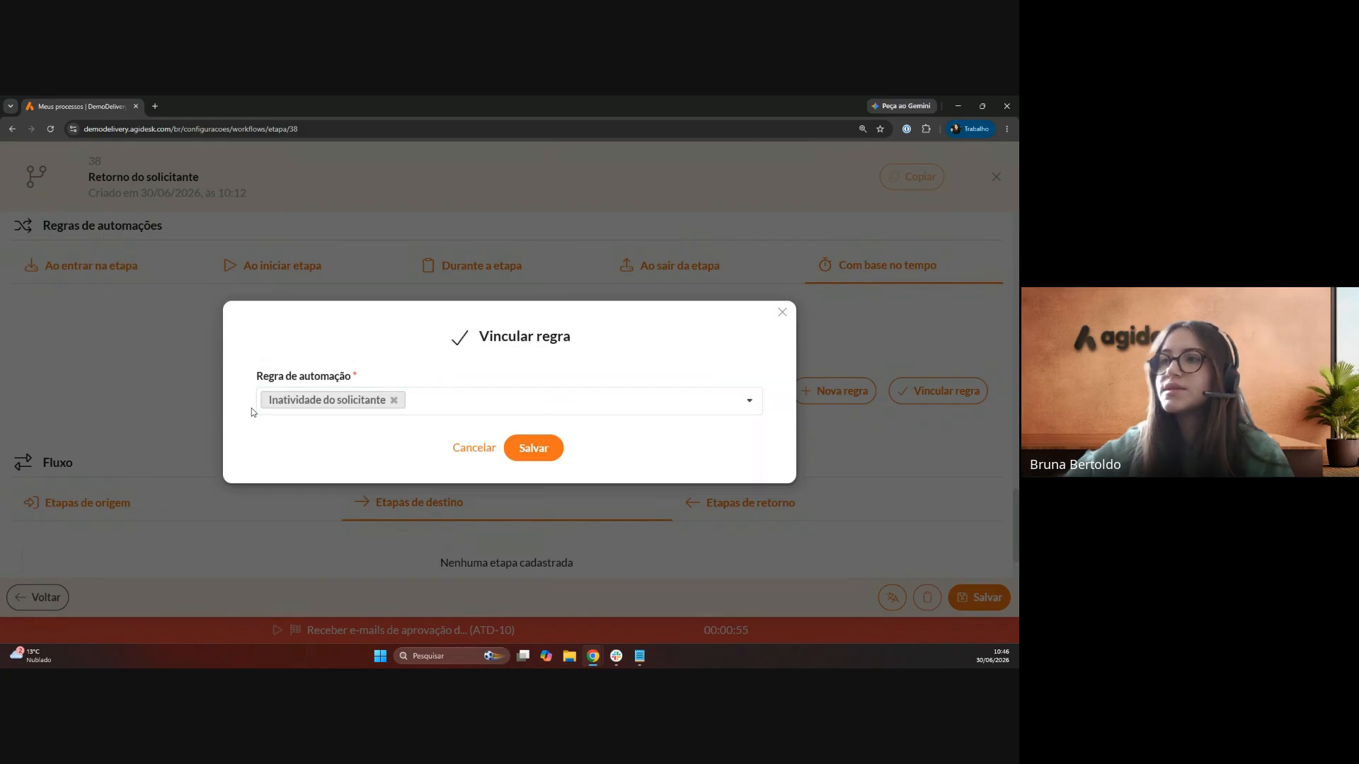
left_click(529, 448)
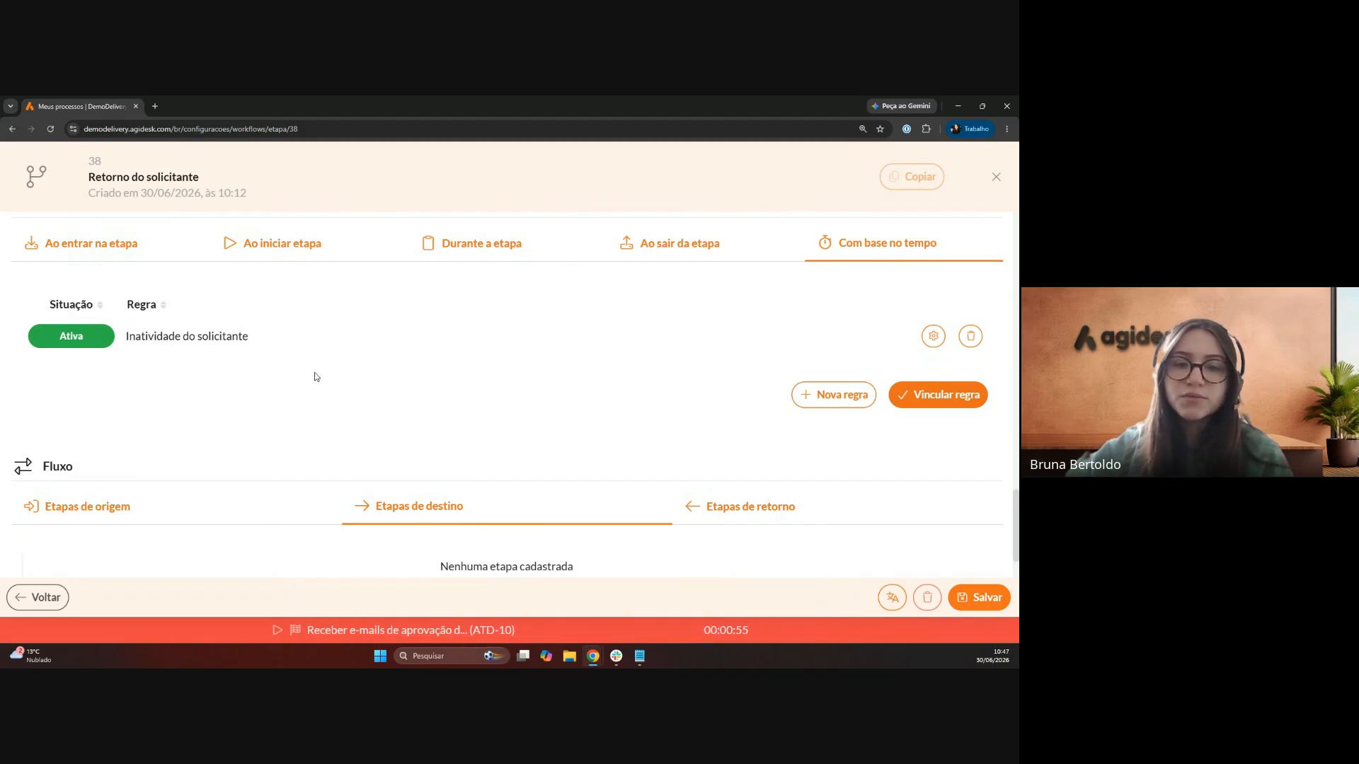
- Check the step's origin steps and add Encerrado from the RH > Solicitação de férias workflow as a destination step
scroll(333, 361, "down", 1)
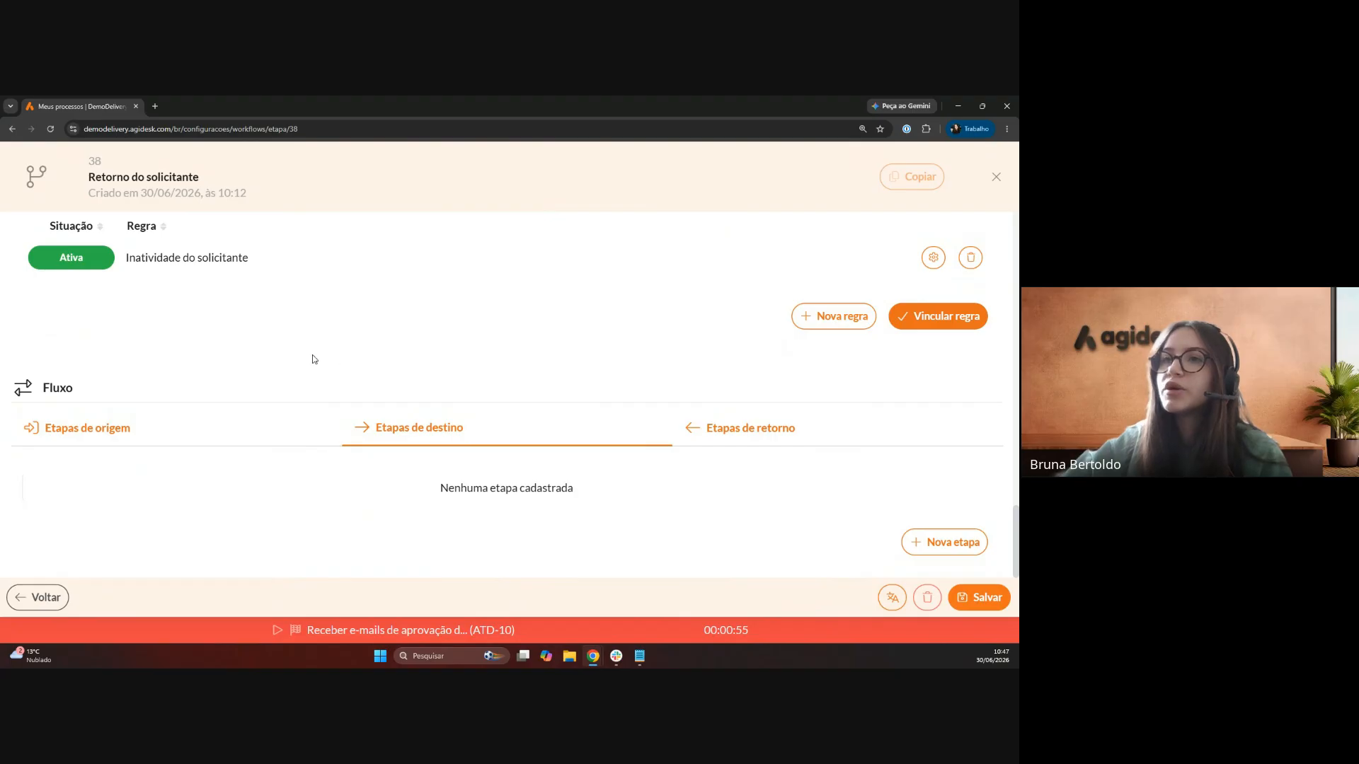
left_click(65, 427)
scroll(212, 375, "down", 2)
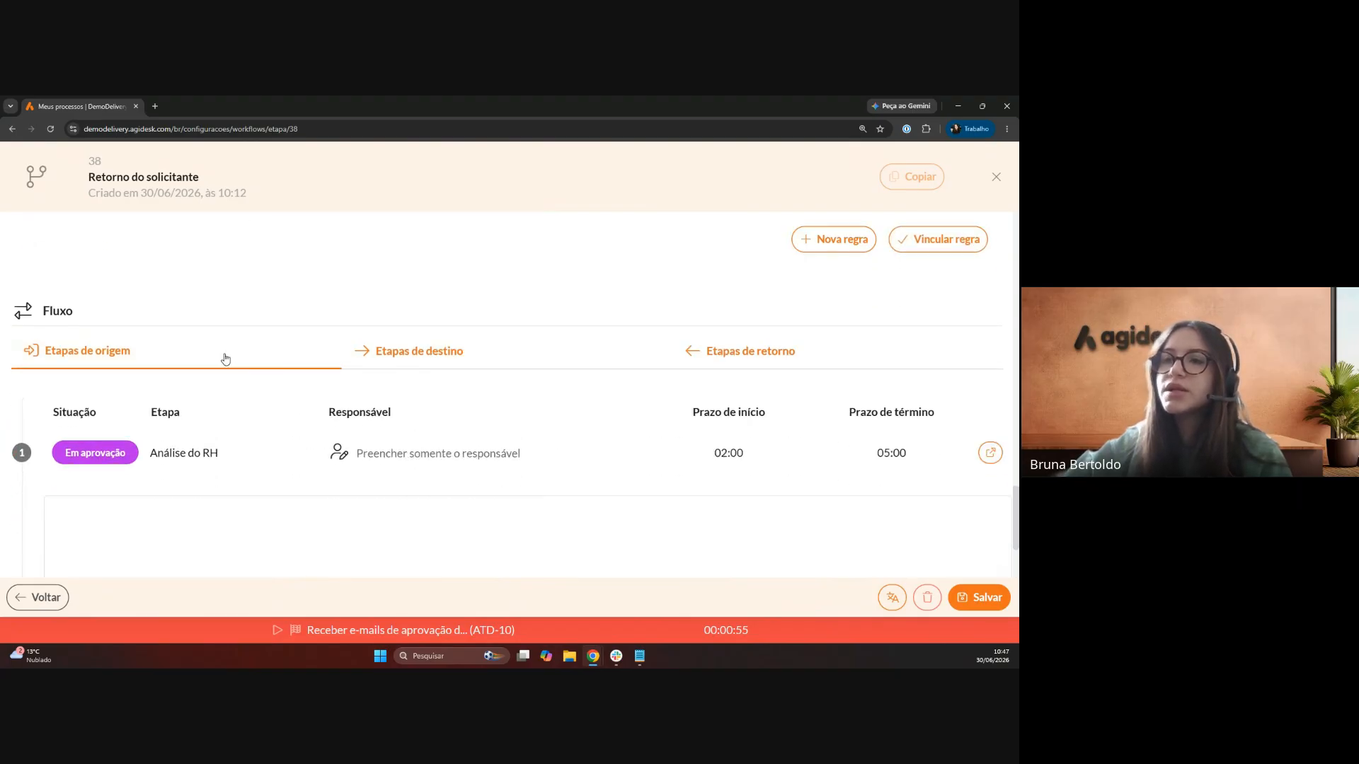
scroll(216, 416, "down", 2)
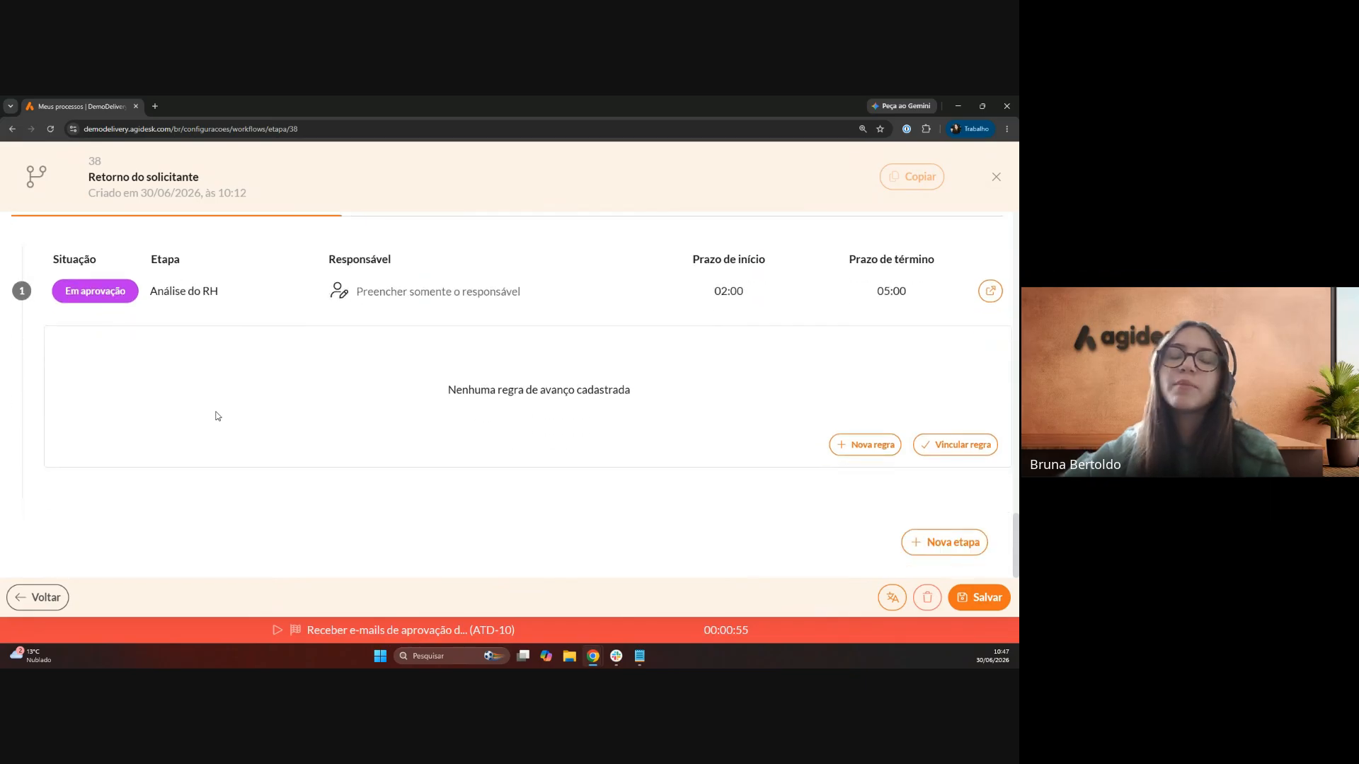
scroll(333, 422, "up", 3)
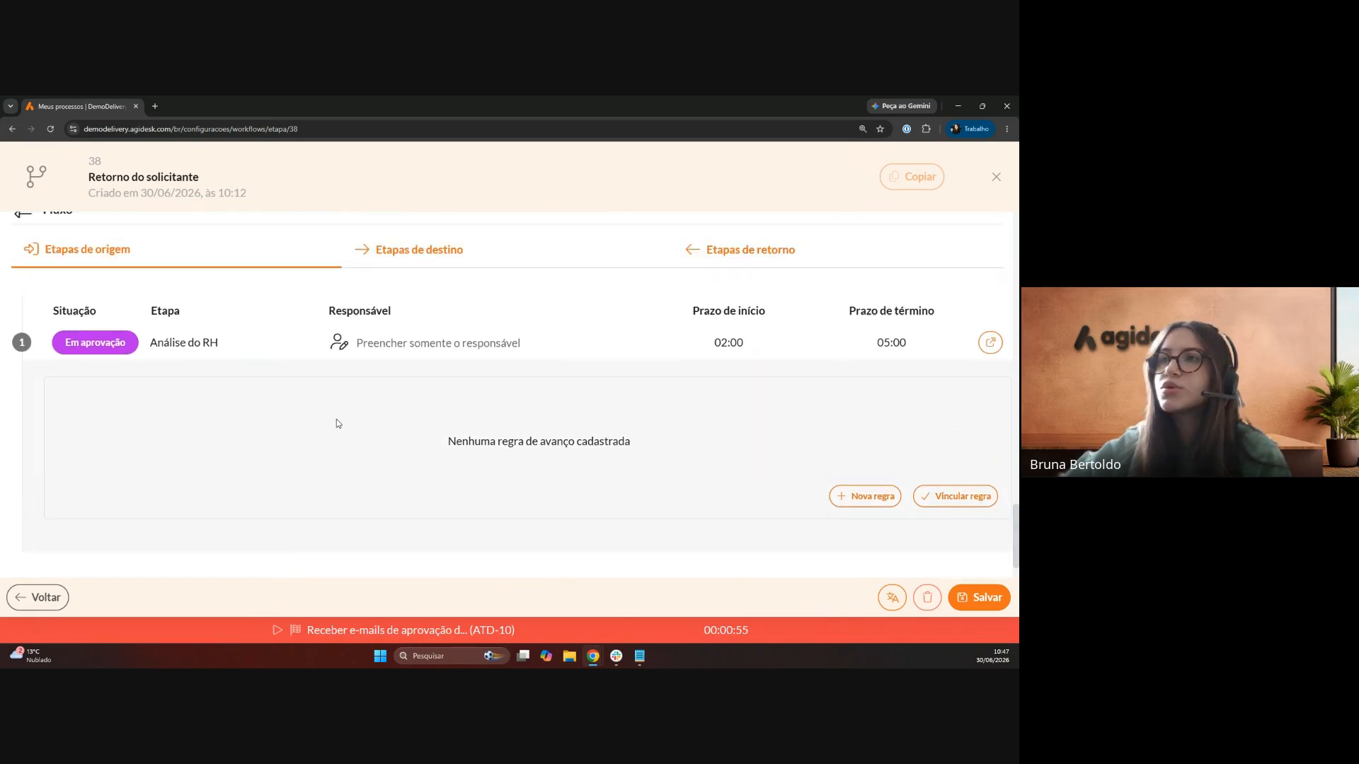
left_click(422, 357)
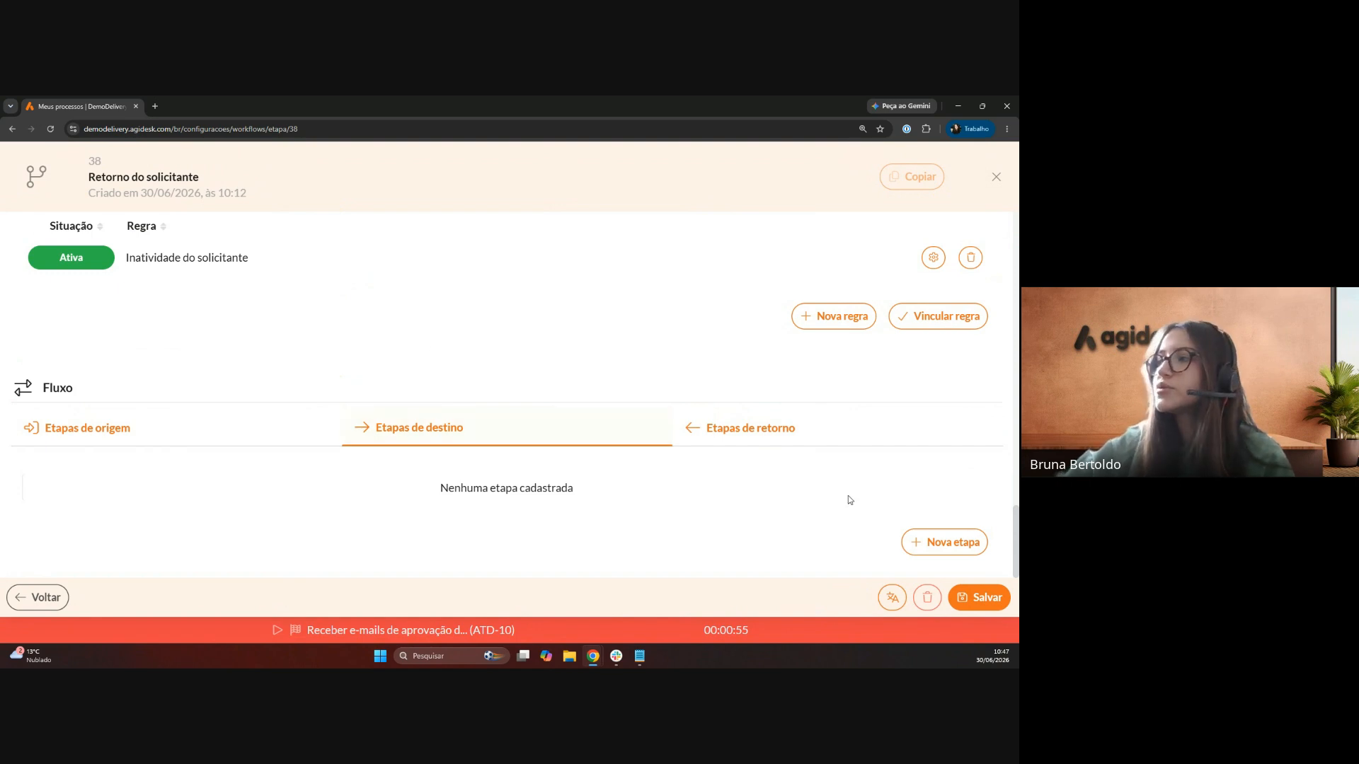
left_click(931, 551)
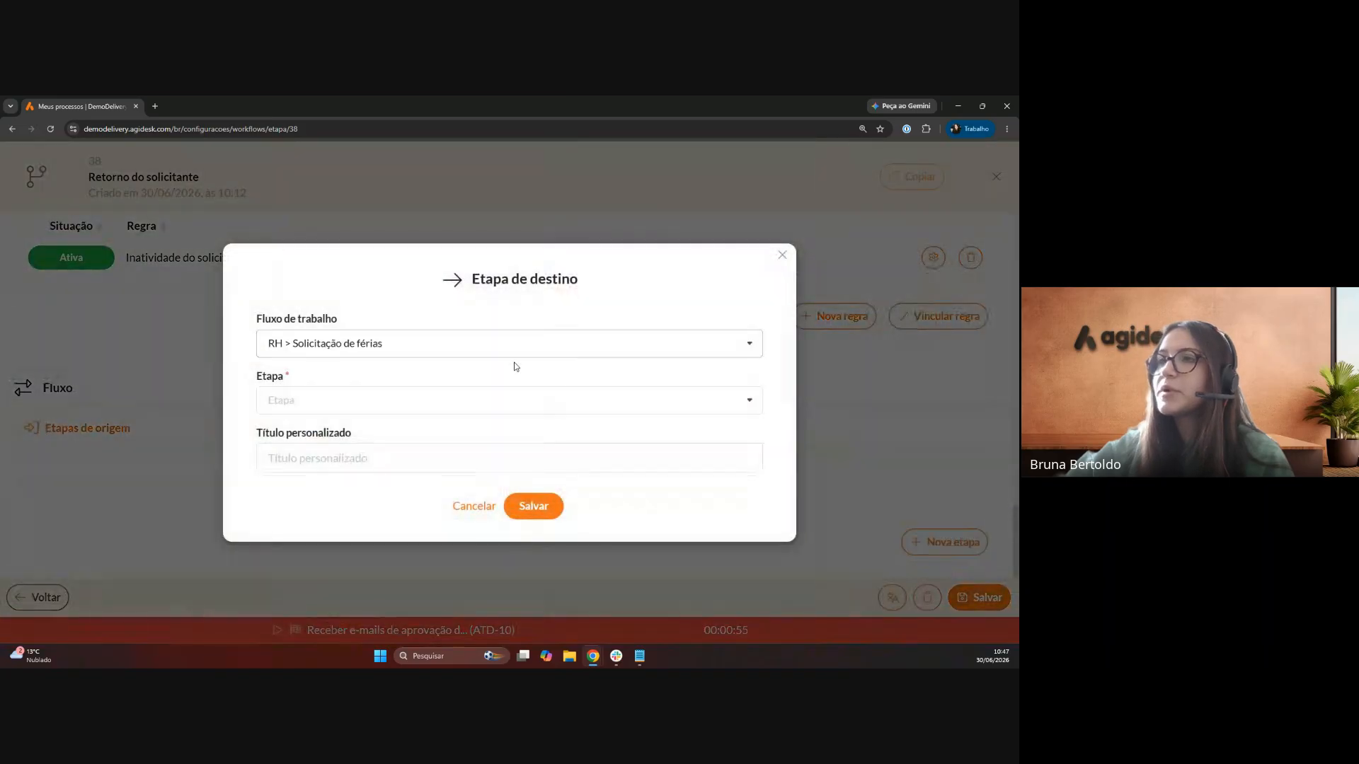
left_click(312, 393)
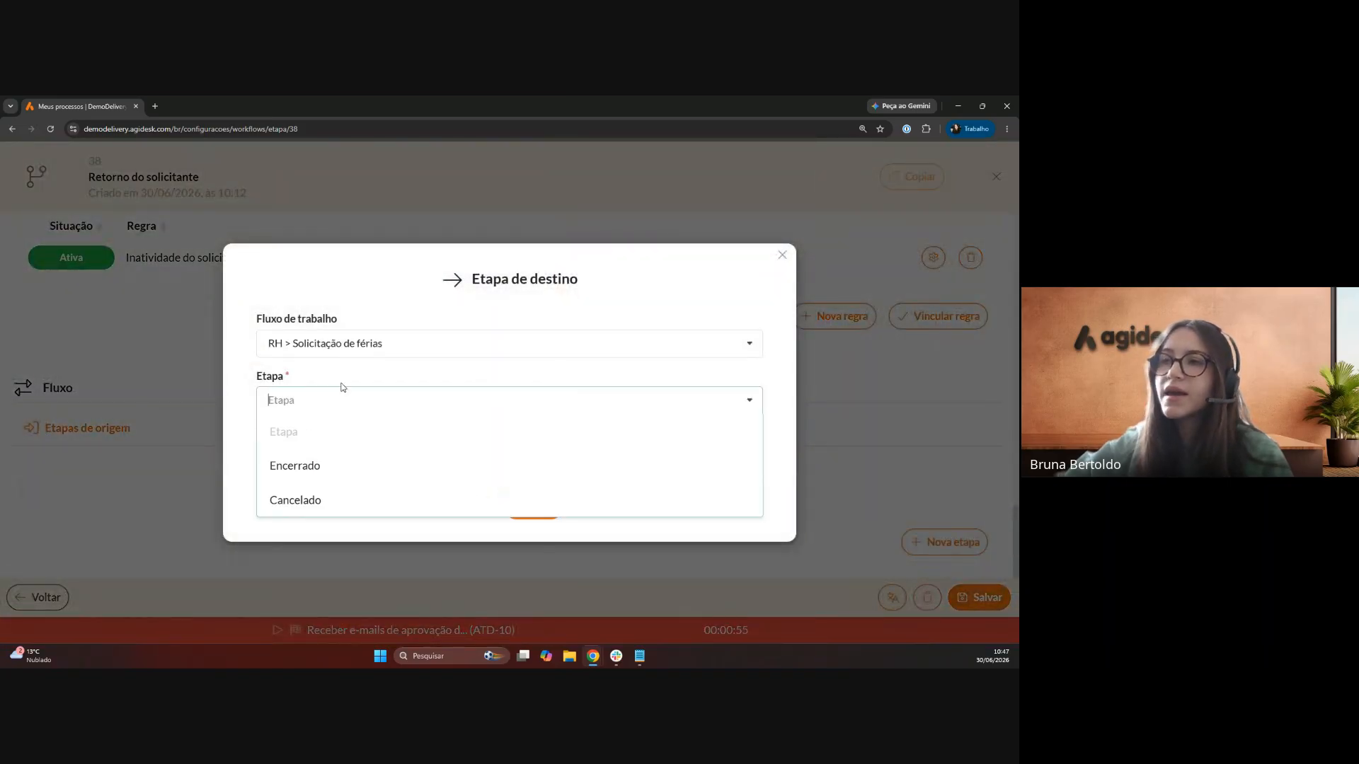
left_click(331, 468)
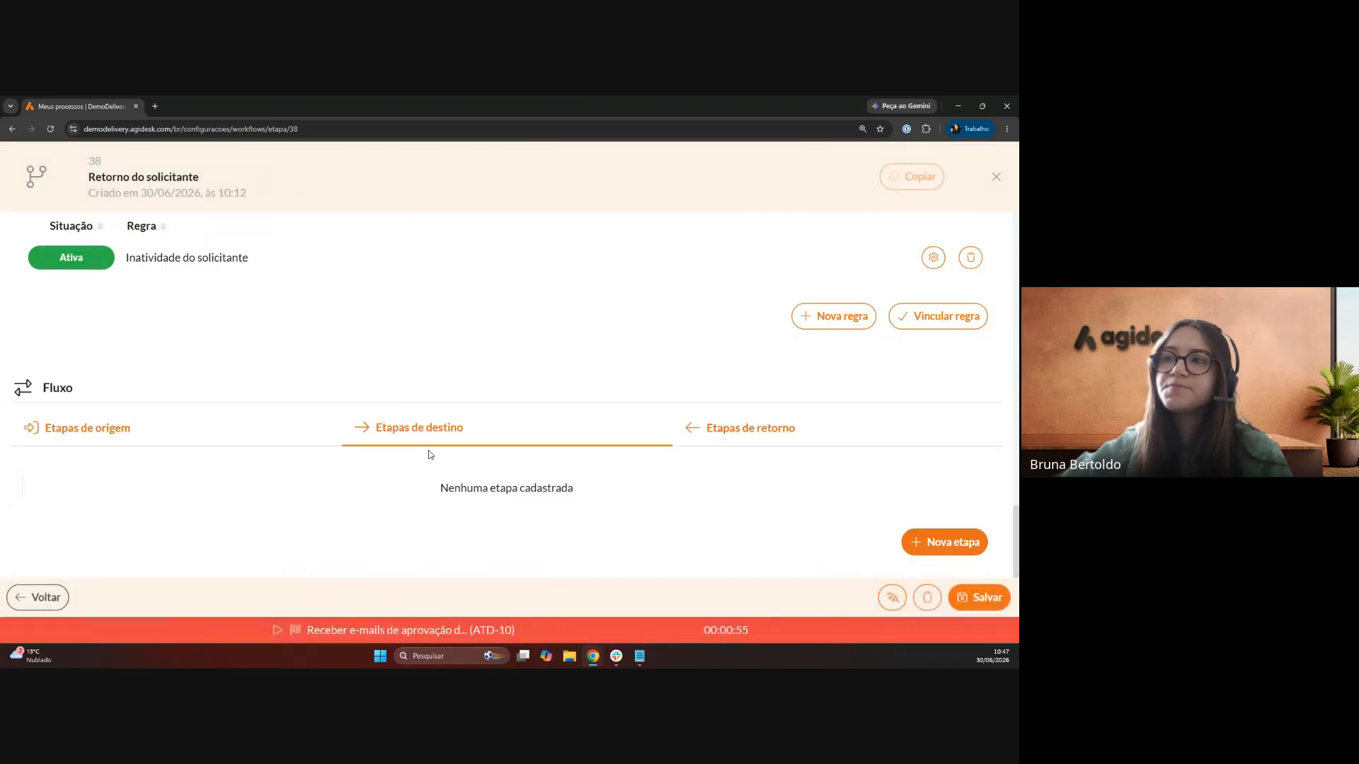
- Add Cancelado from the same workflow as a second destination step
left_click(921, 556)
left_click(317, 398)
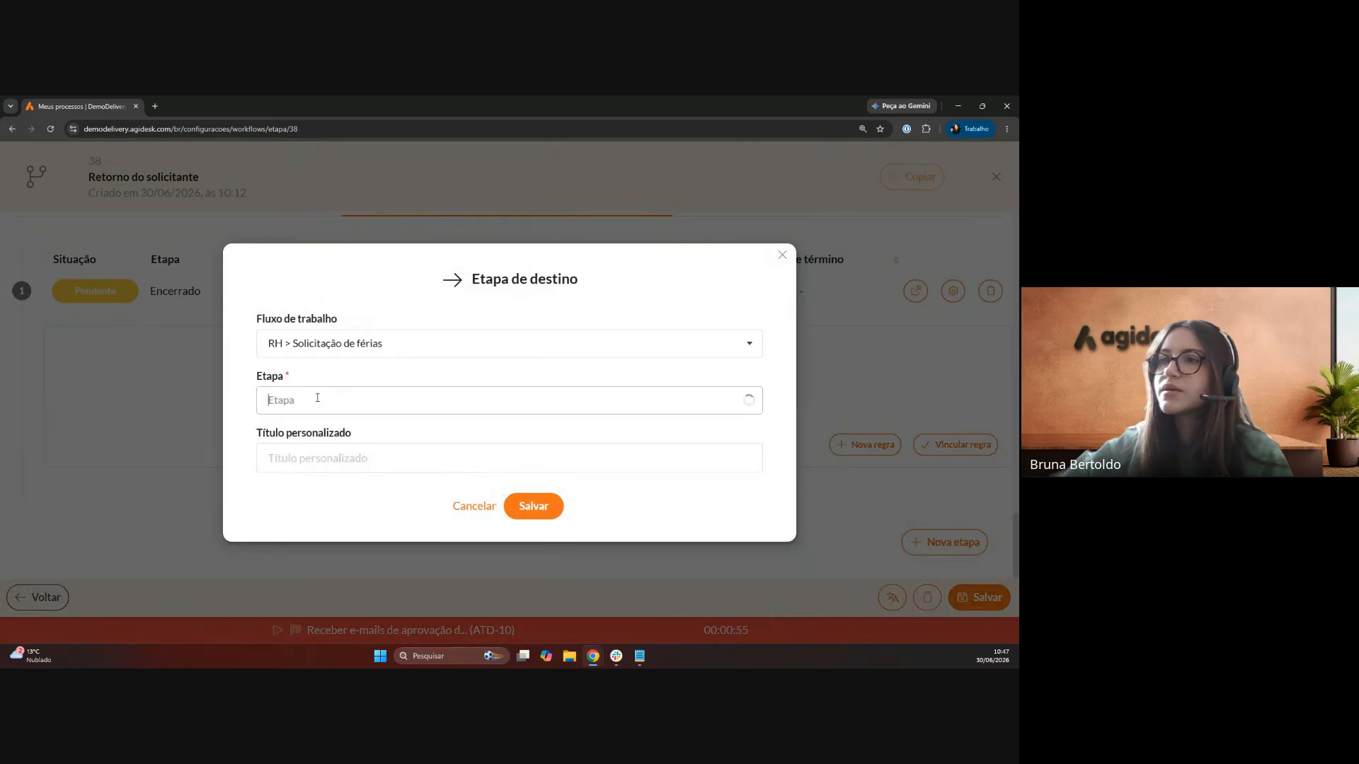
left_click(297, 499)
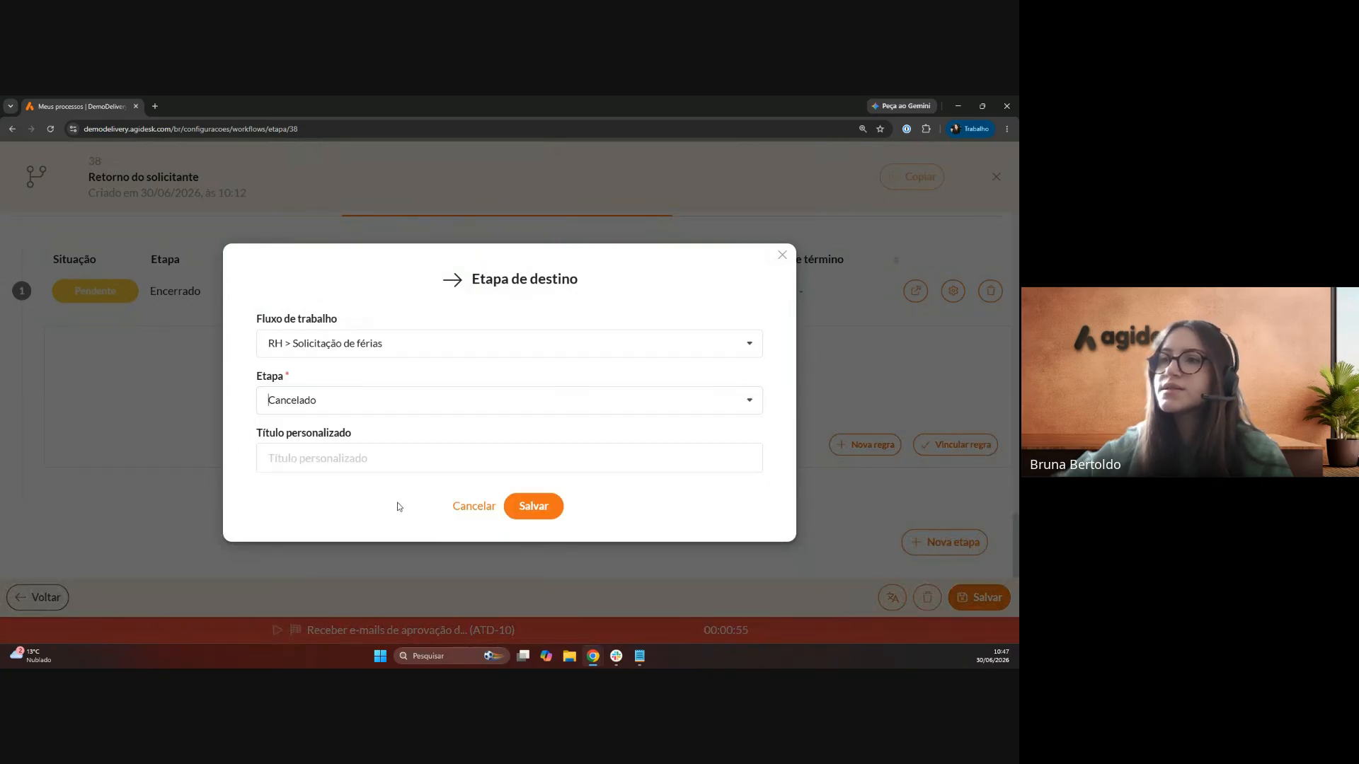
left_click(540, 516)
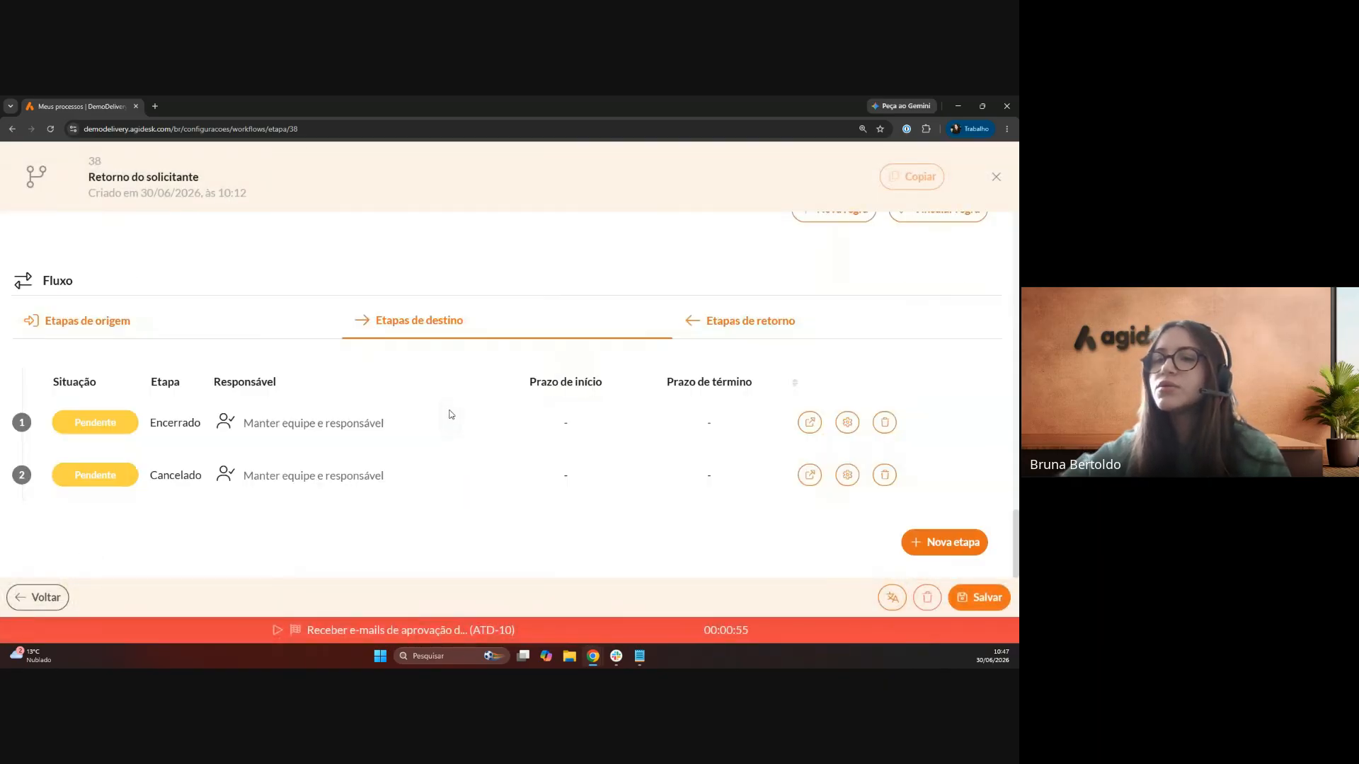
- Link the existing advance rule Encerramento por inatividade to the Encerrado destination step
scroll(448, 518, "down", 3)
scroll(449, 518, "down", 1)
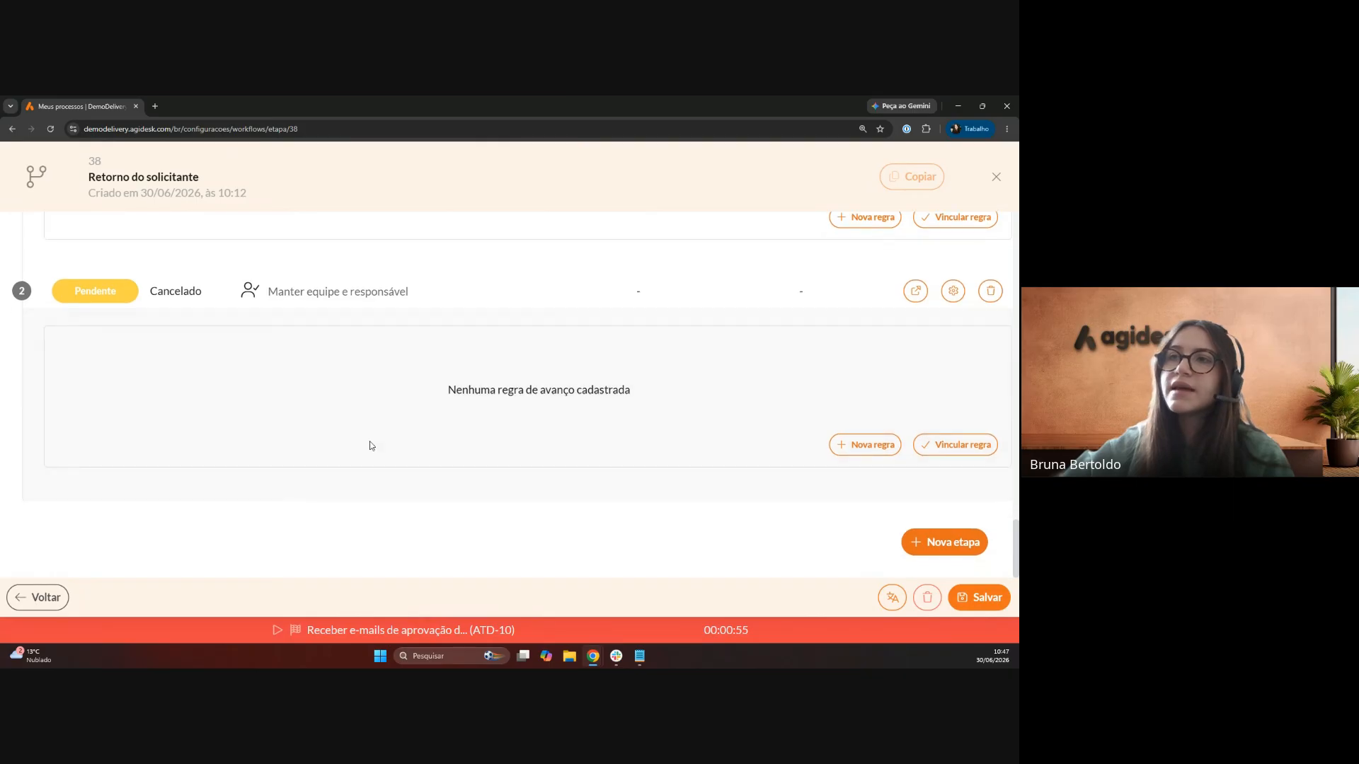
scroll(425, 505, "up", 4)
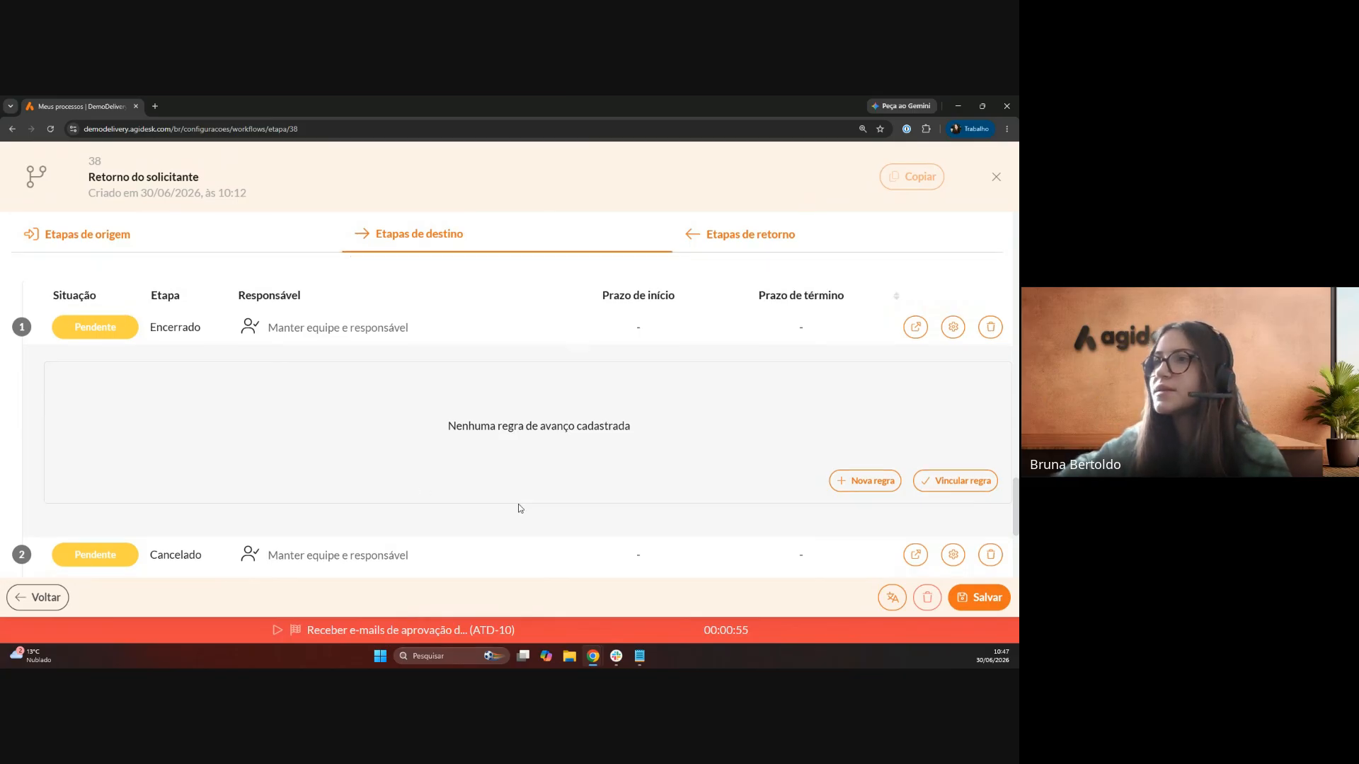
scroll(538, 503, "down", 1)
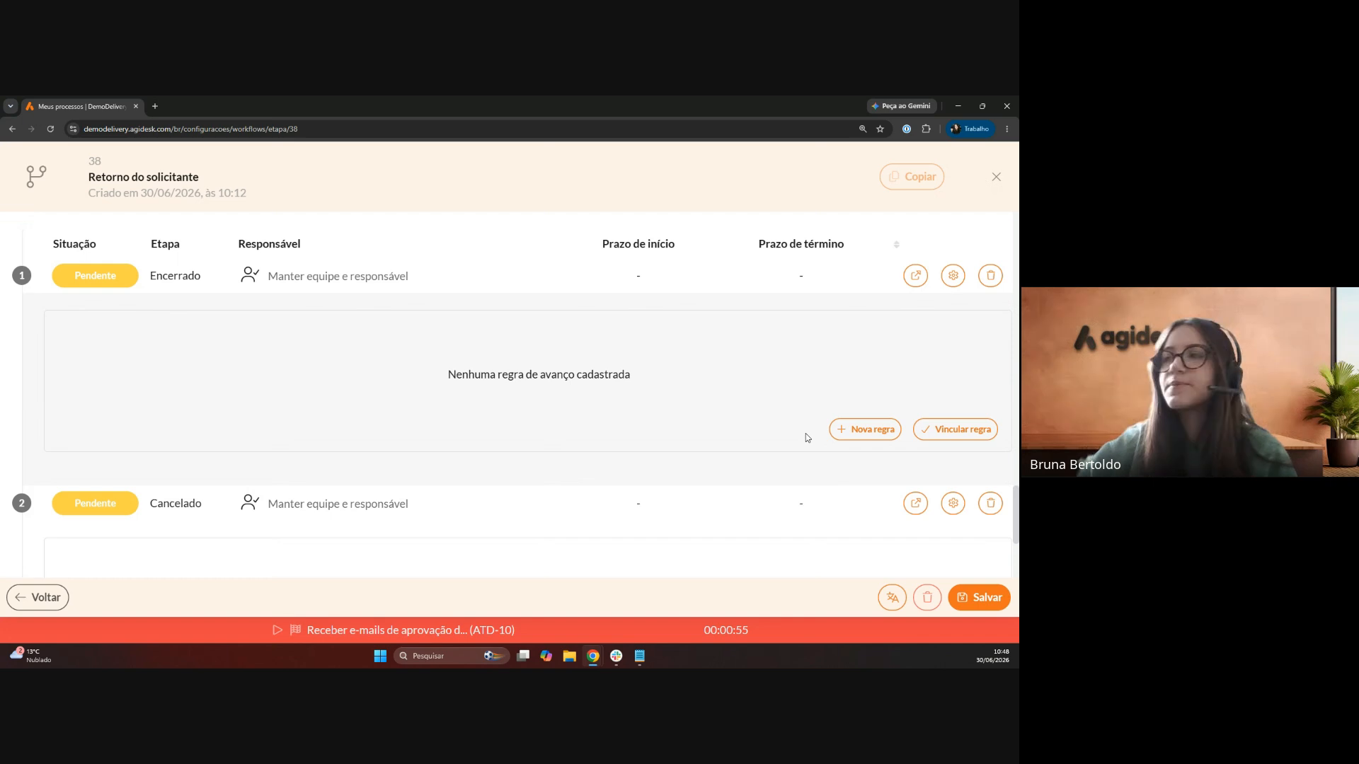
left_click(953, 432)
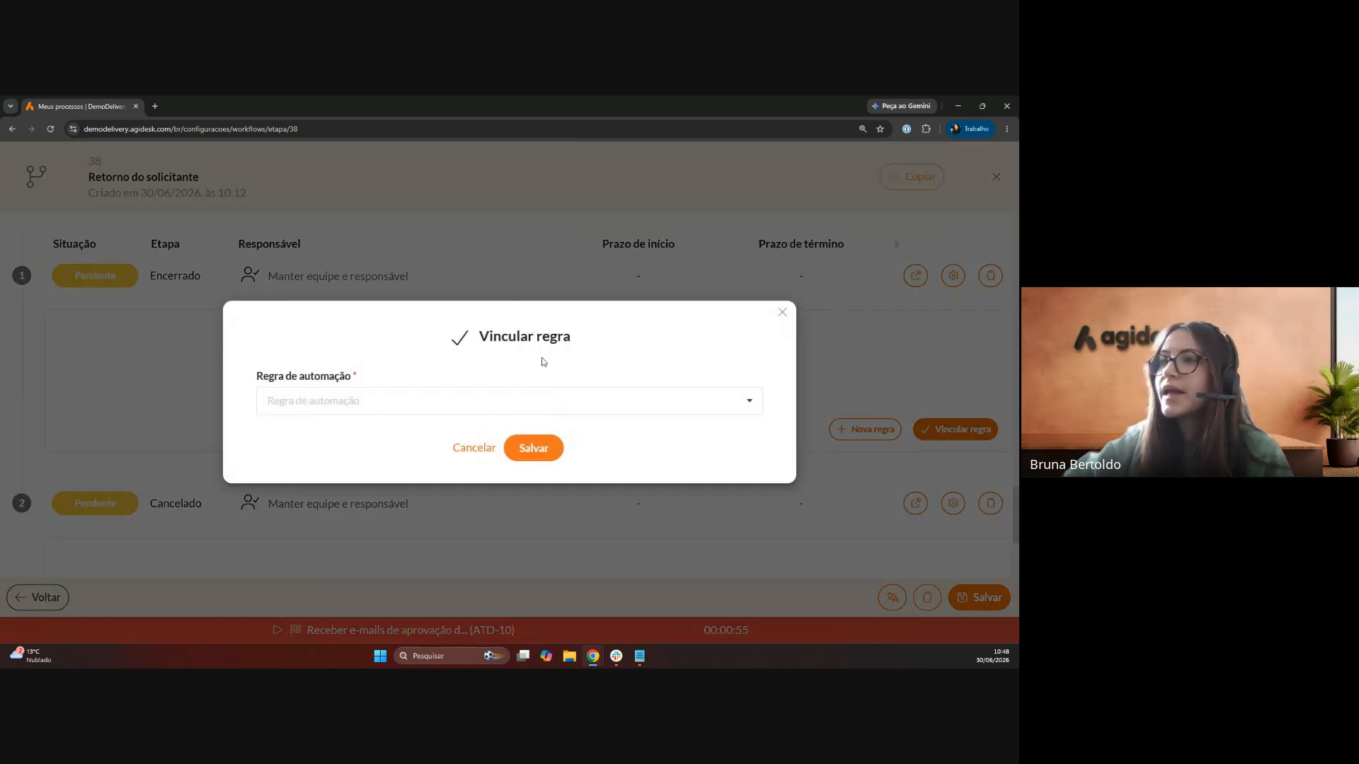
left_click(394, 403)
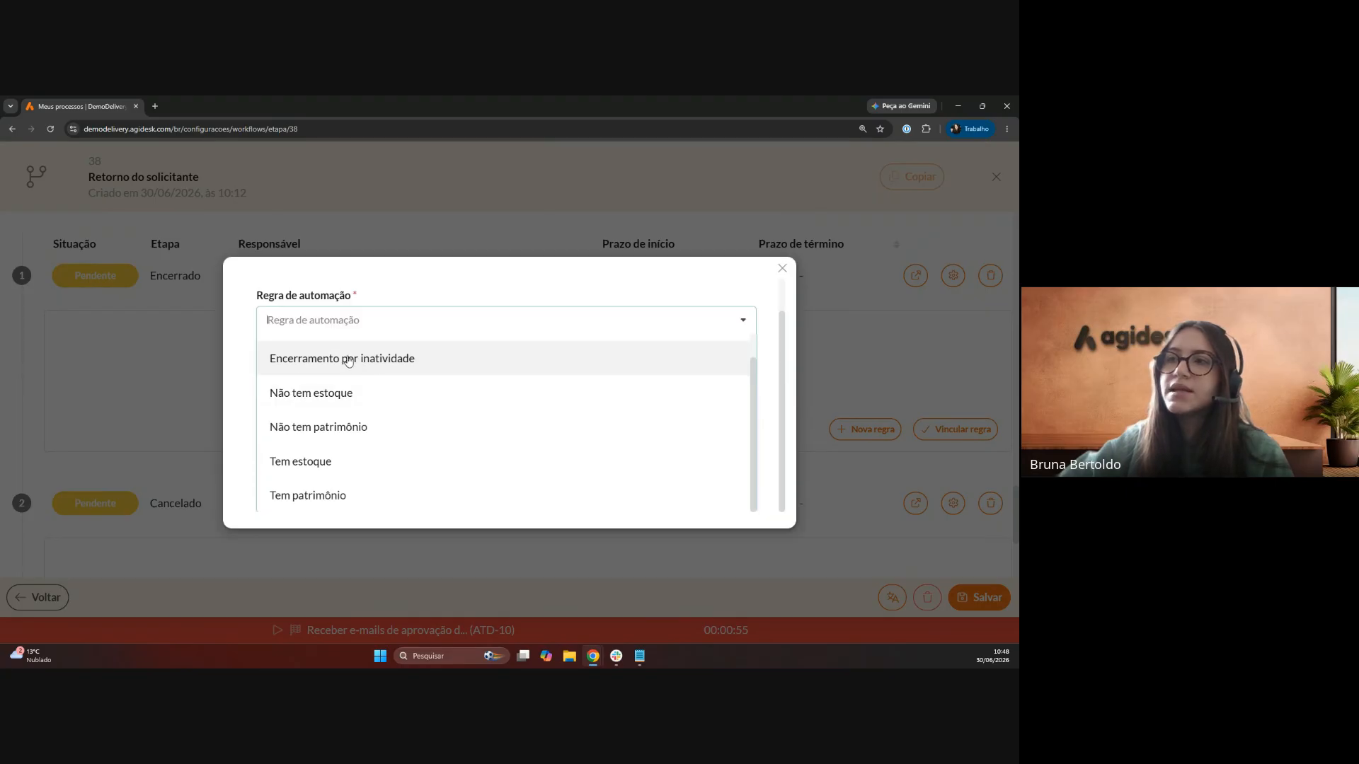
left_click(394, 361)
left_click(367, 311)
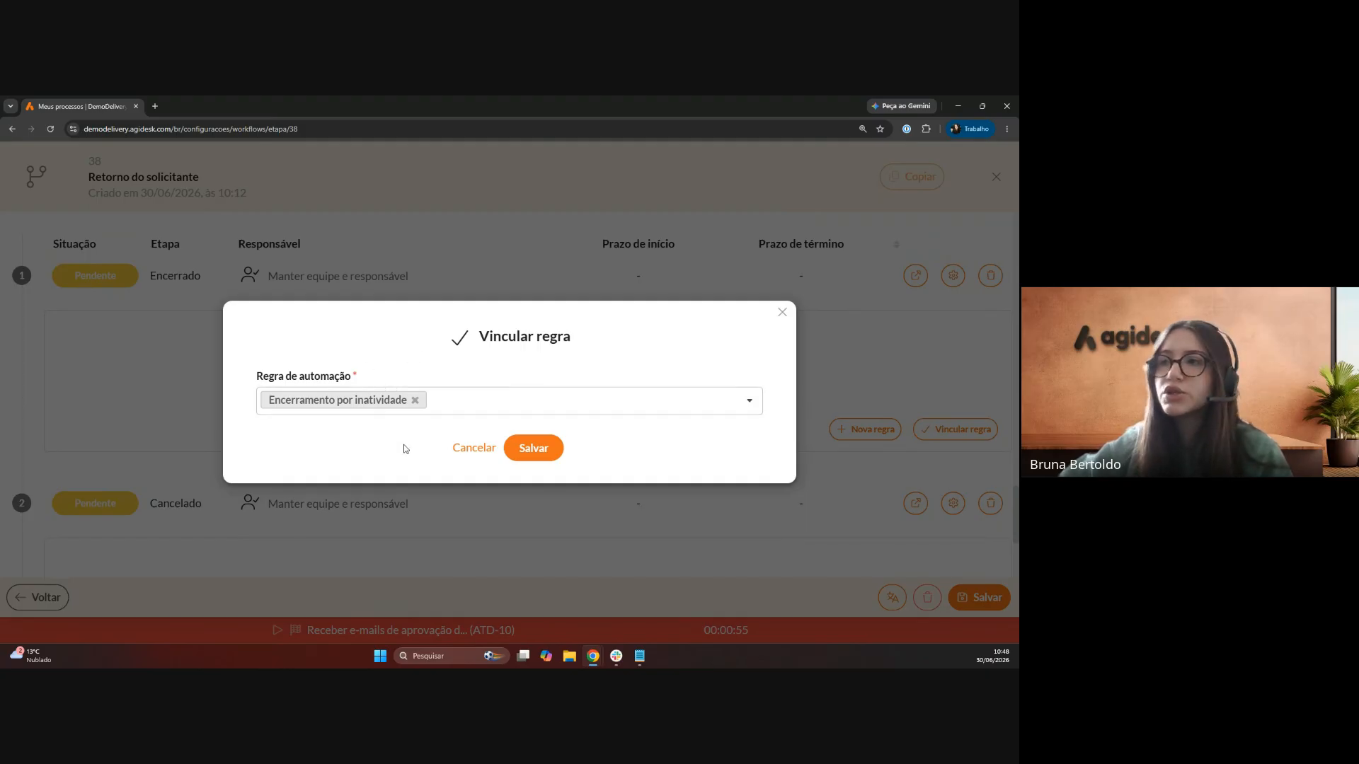
left_click(547, 452)
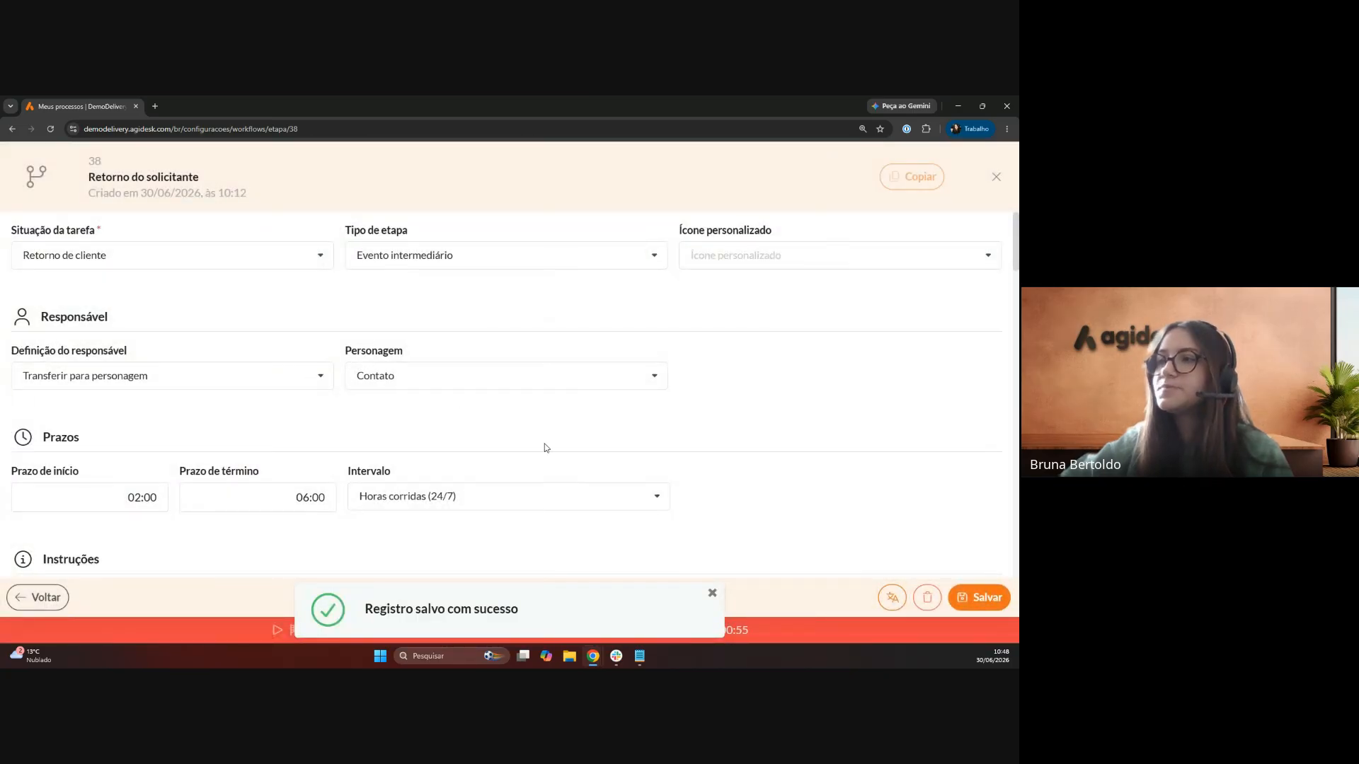
- Review the destination steps' advance rules, then save the Retorno do solicitante step and return to the workflow's step list
scroll(546, 449, "down", 12)
scroll(342, 401, "down", 10)
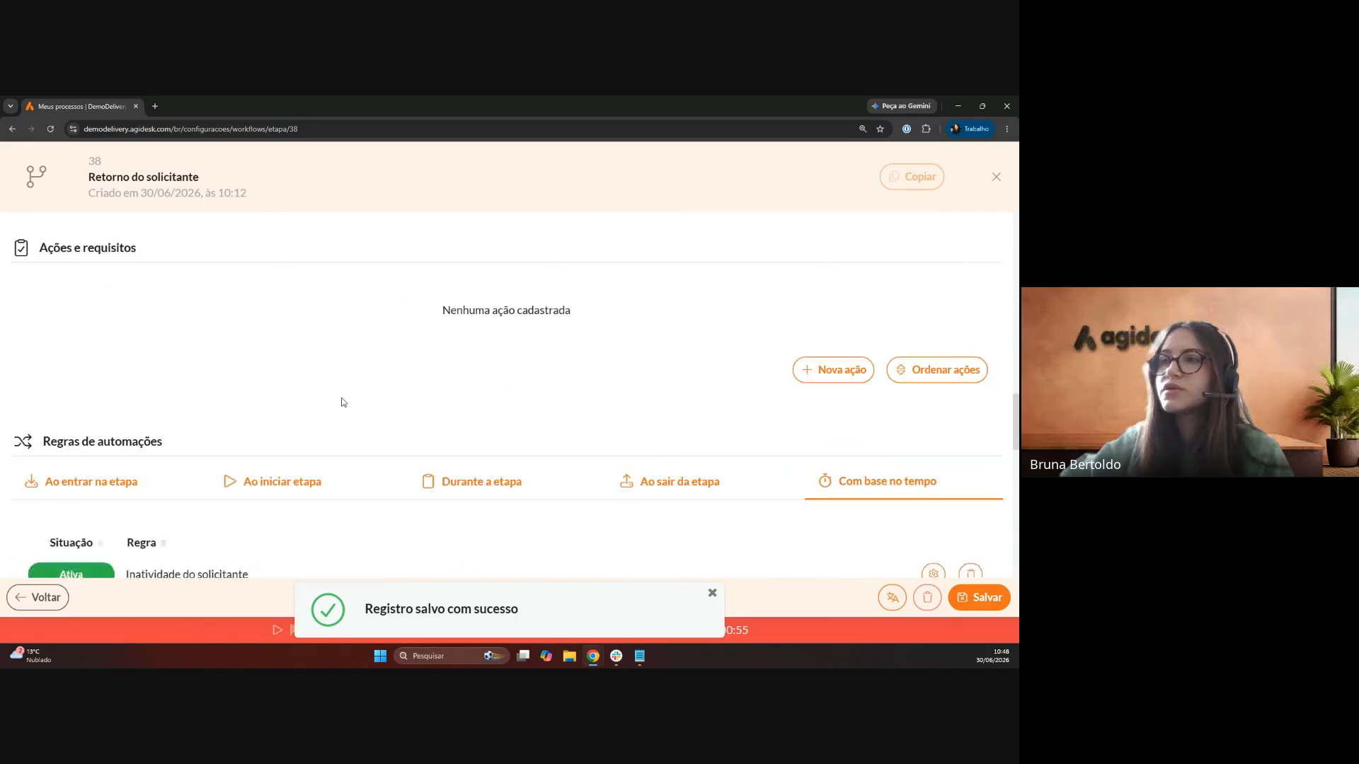
scroll(348, 405, "down", 1)
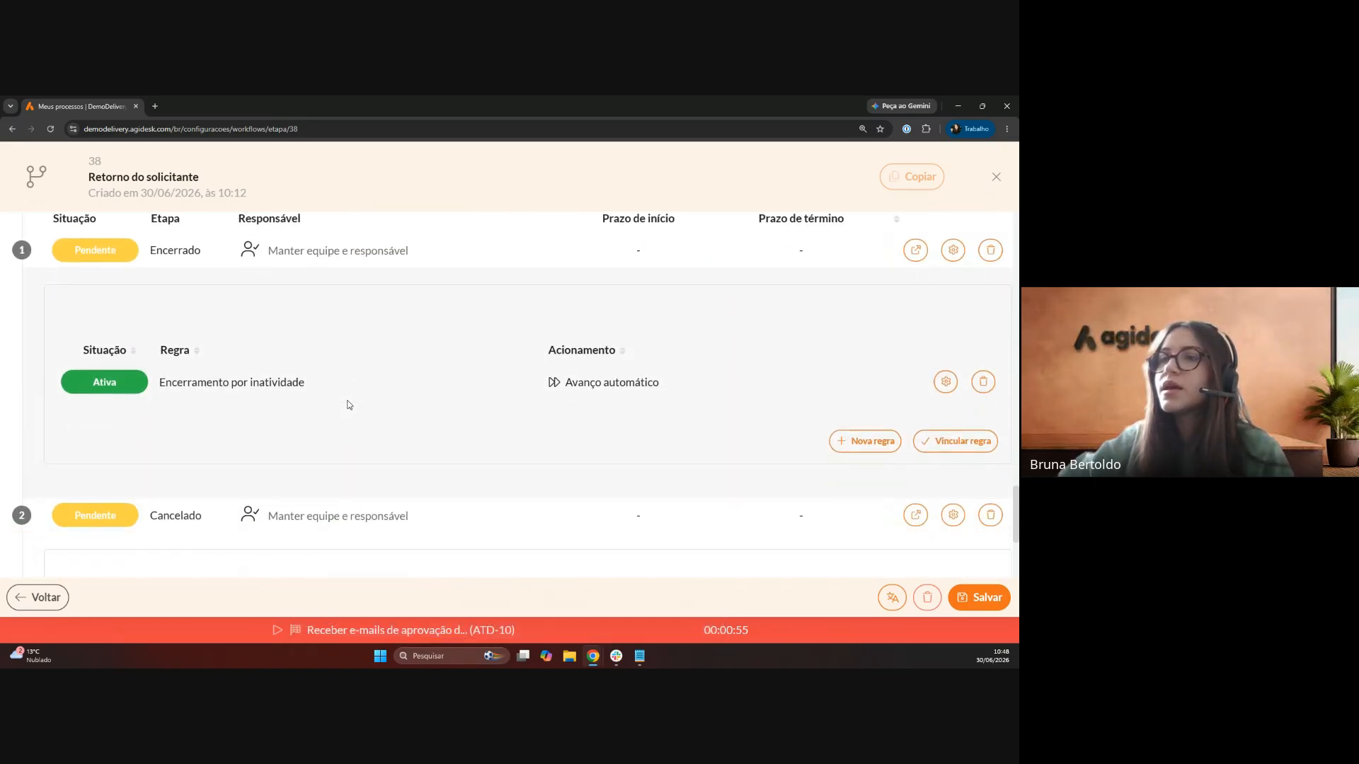
scroll(326, 375, "up", 1)
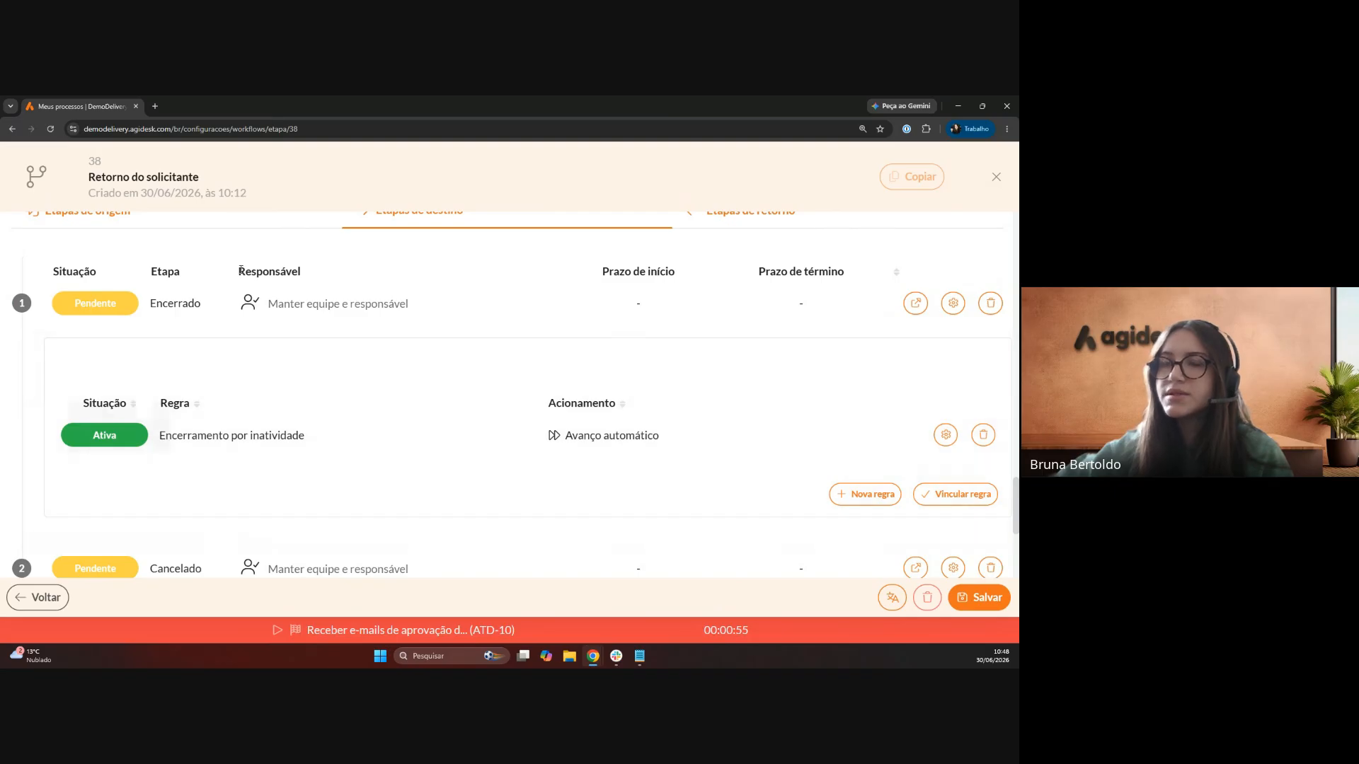
scroll(524, 437, "down", 3)
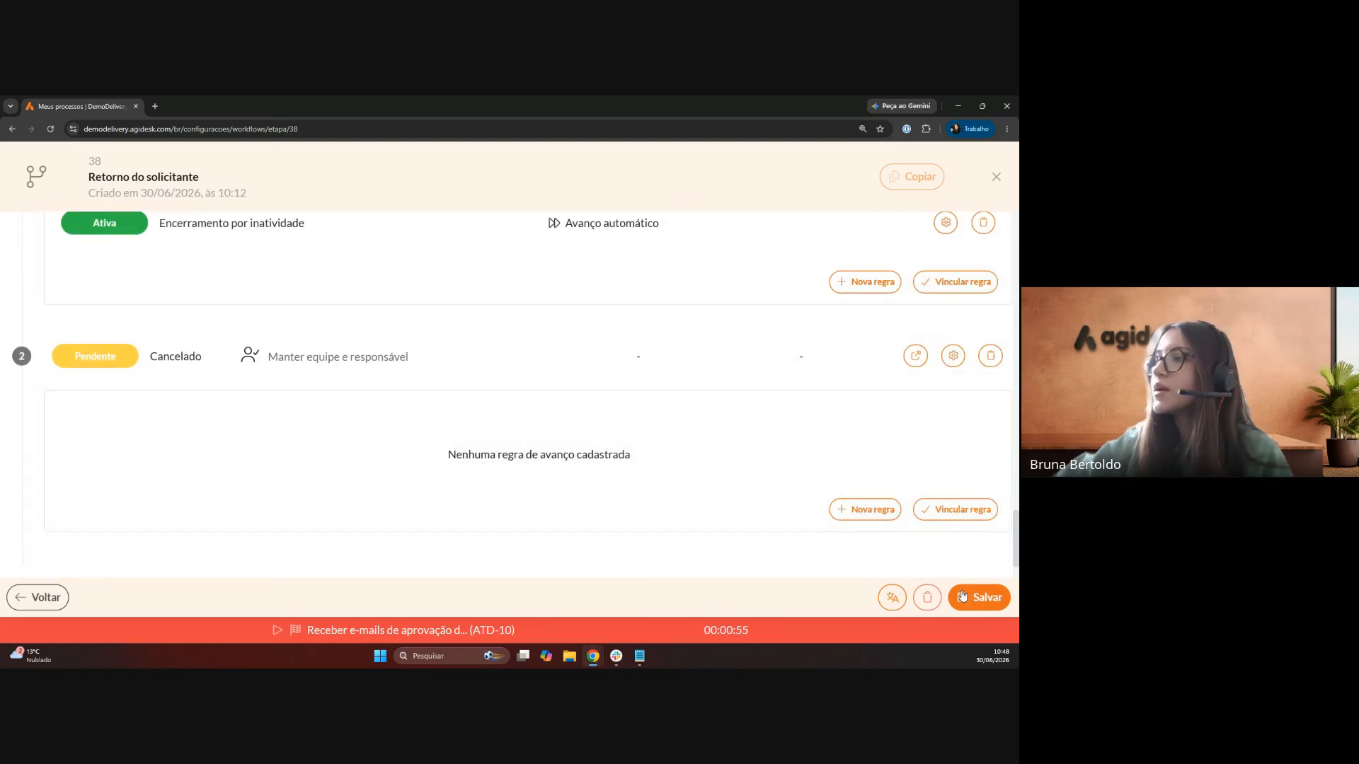
left_click(981, 603)
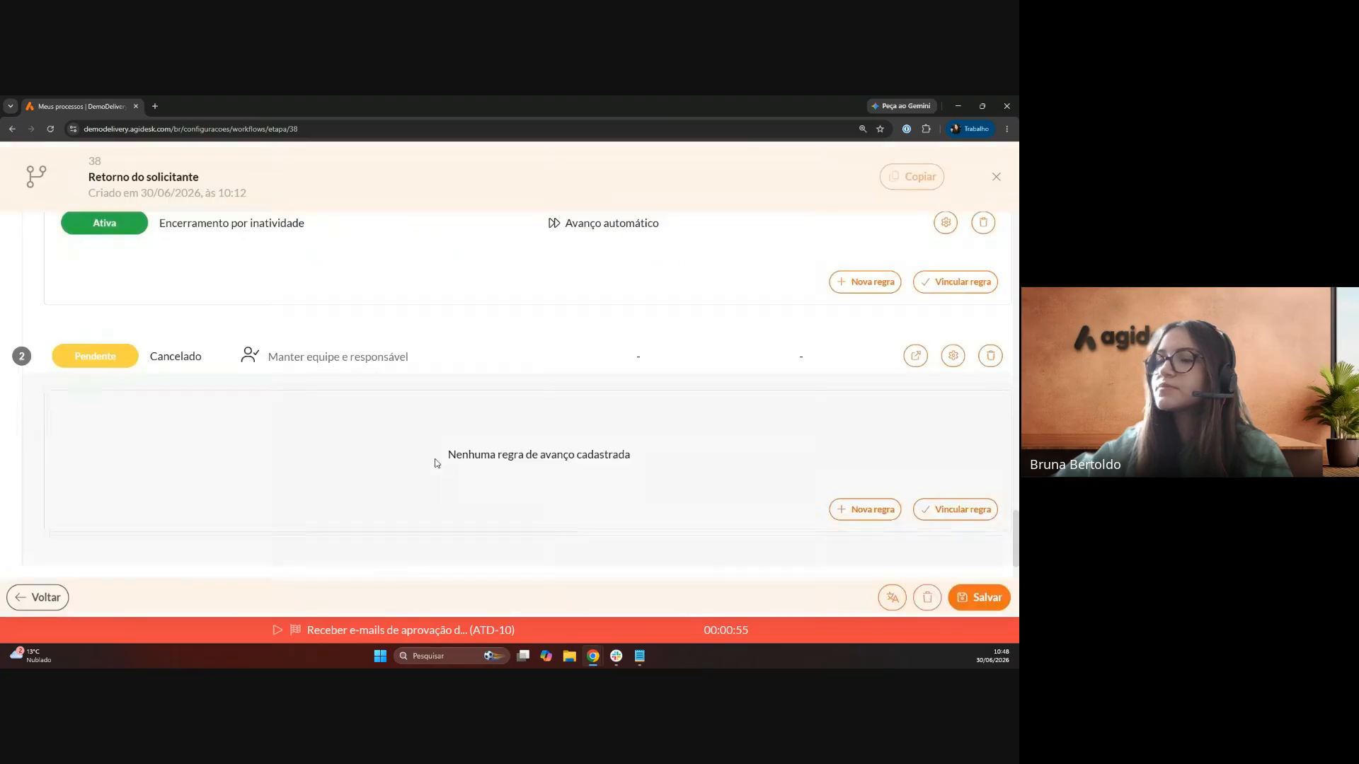
left_click(43, 599)
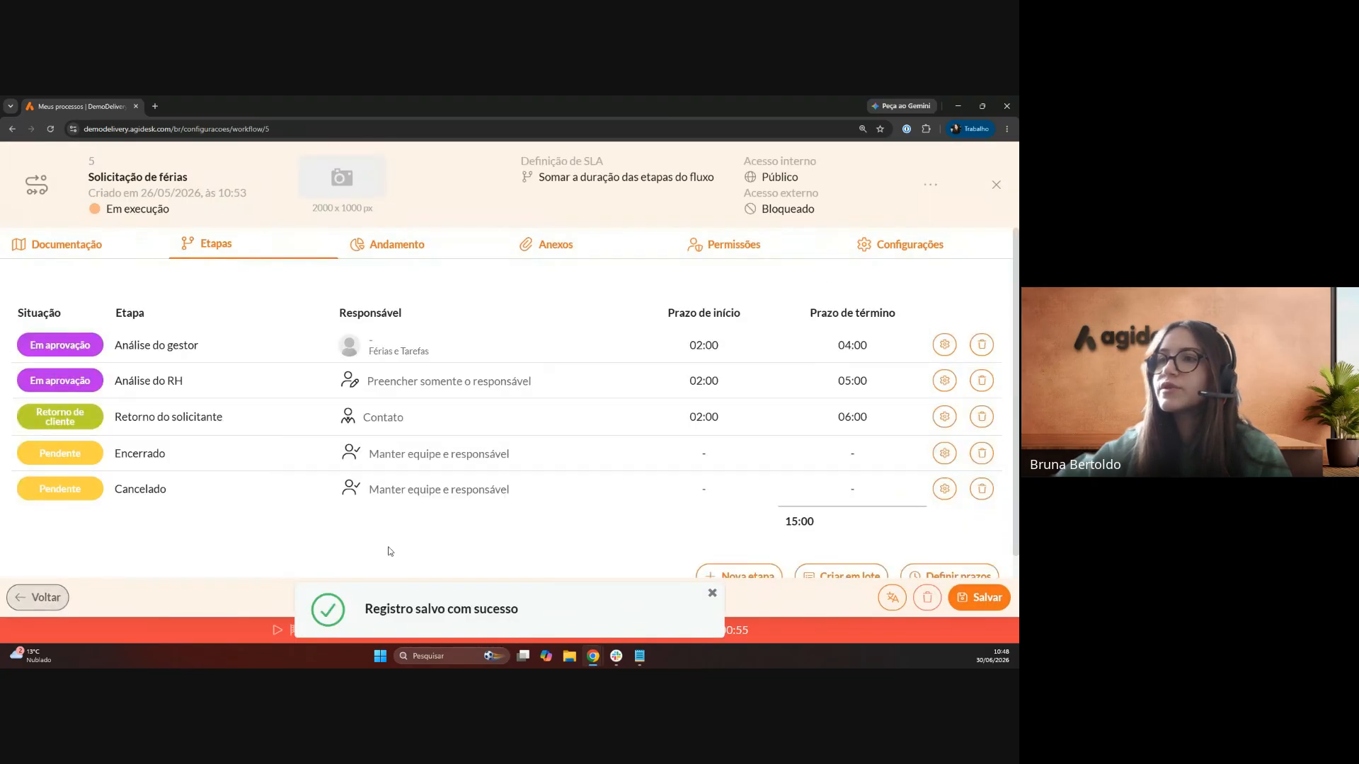
- Set the Encerrado step's task status to Encerrada and its step type to Evento final
scroll(324, 414, "down", 1)
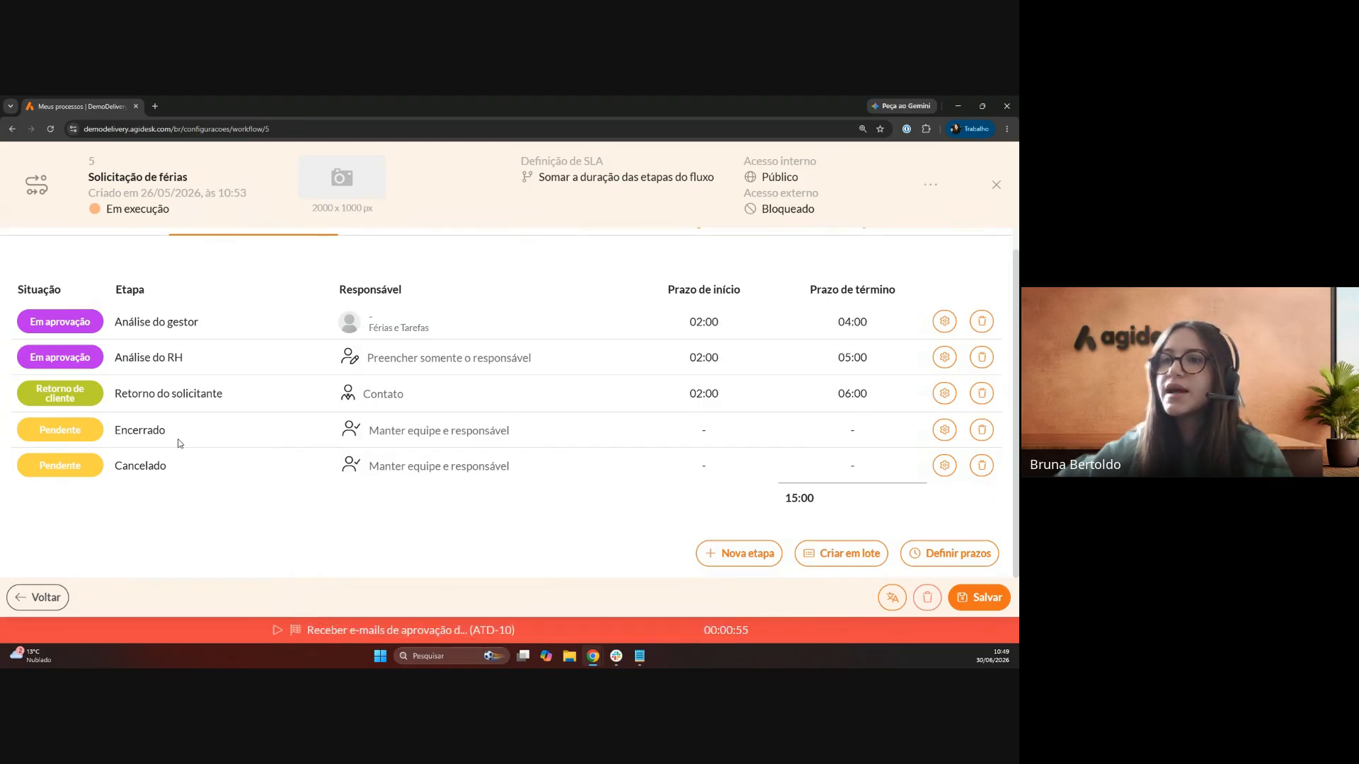
left_click(946, 430)
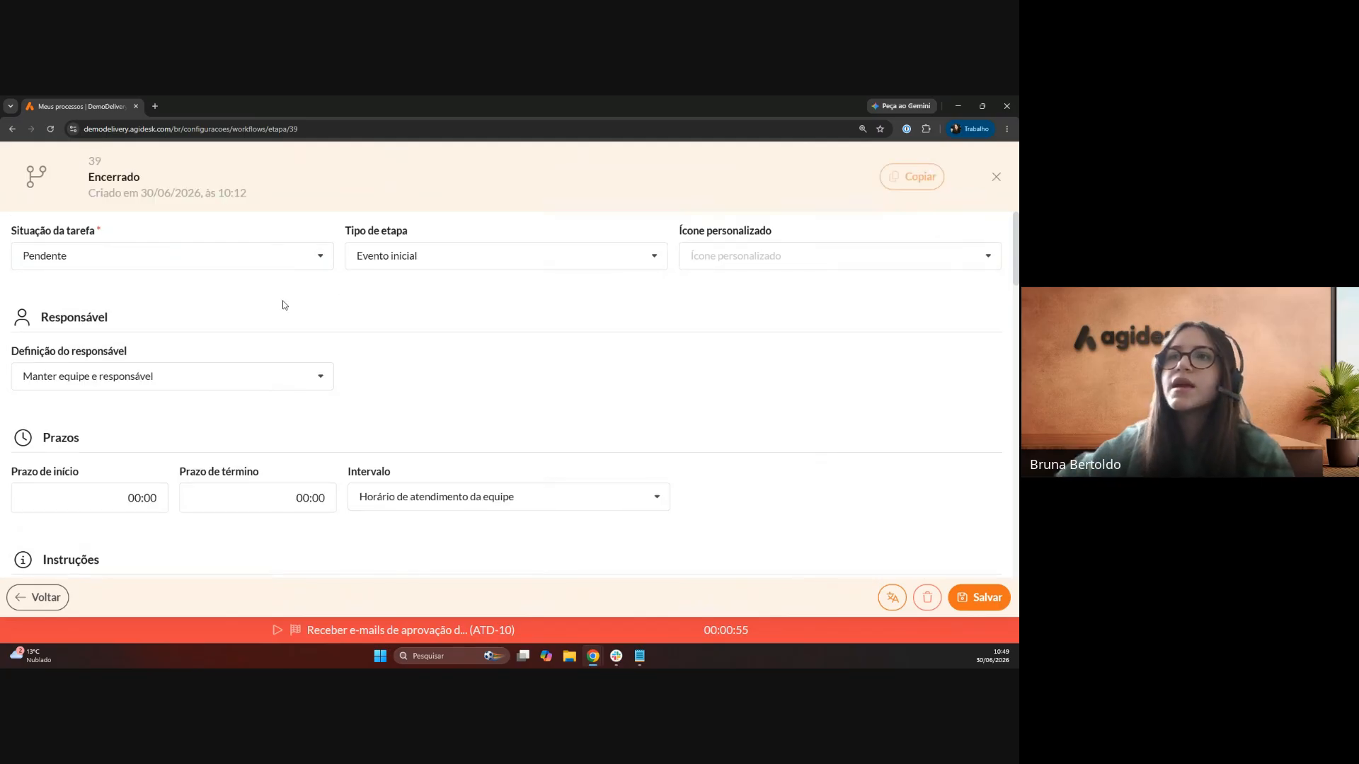
left_click(104, 261)
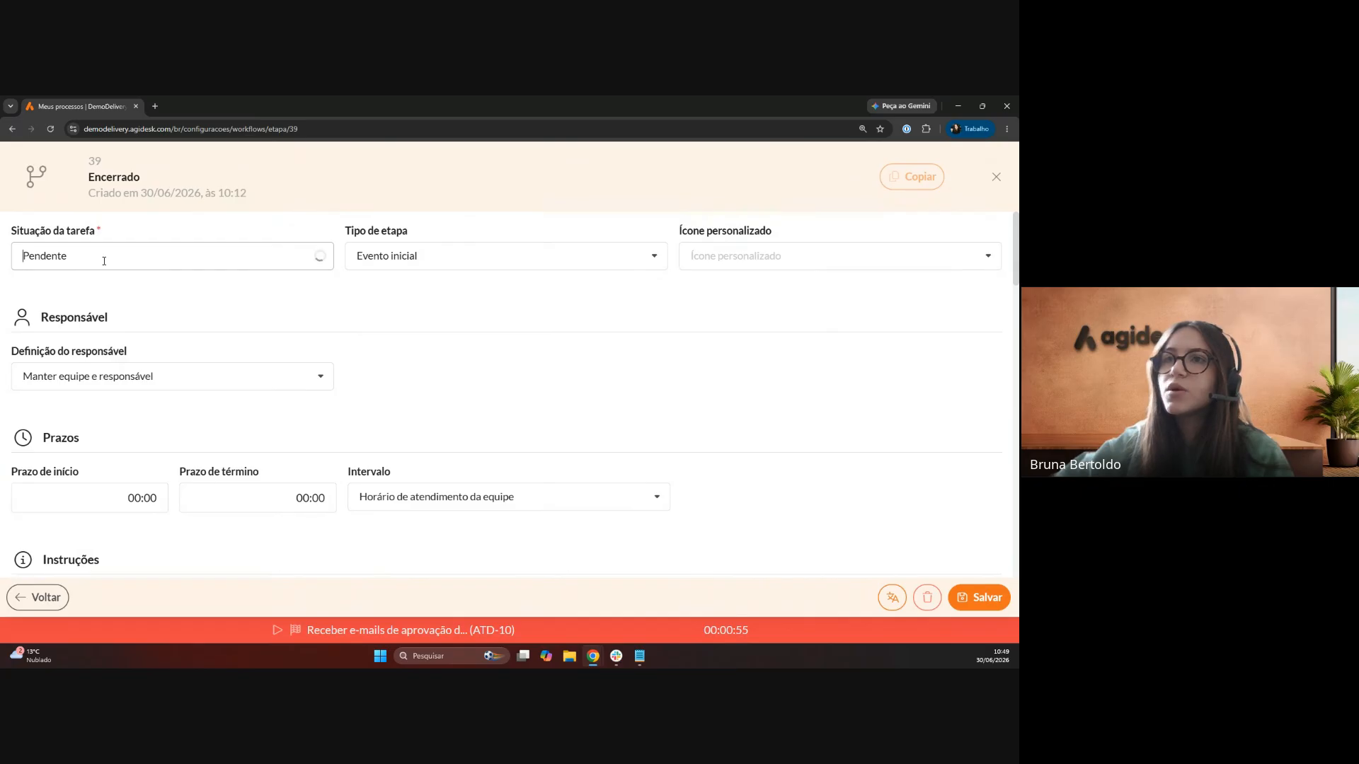
scroll(142, 312, "down", 3)
scroll(133, 335, "down", 1)
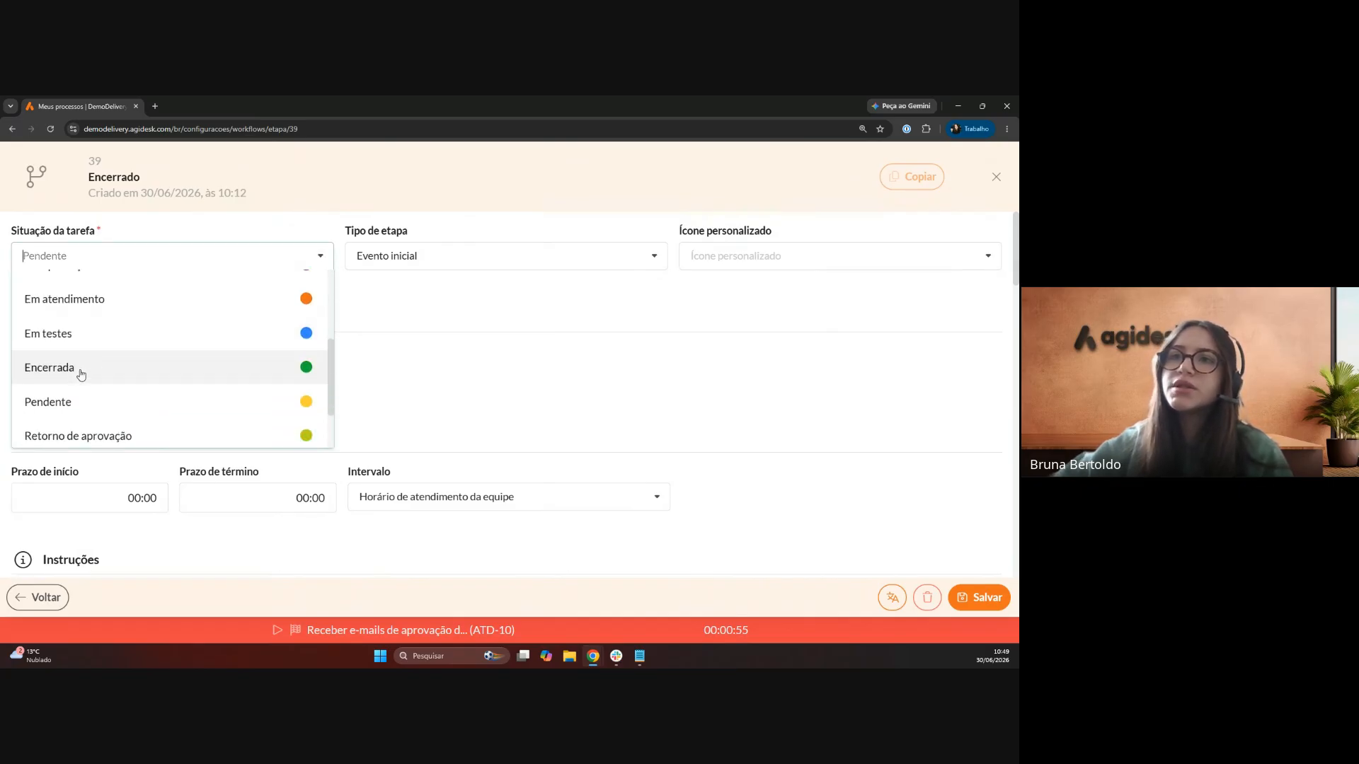
left_click(75, 367)
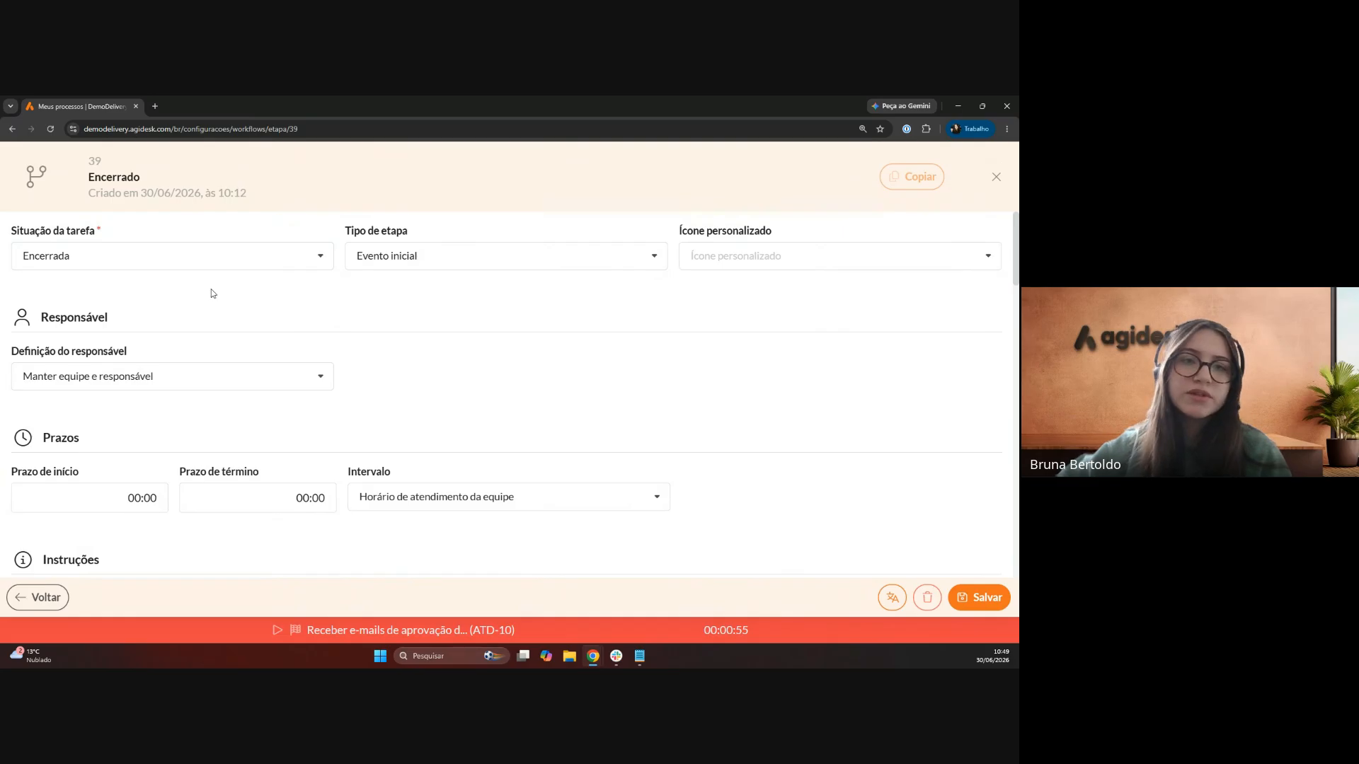
left_click(396, 257)
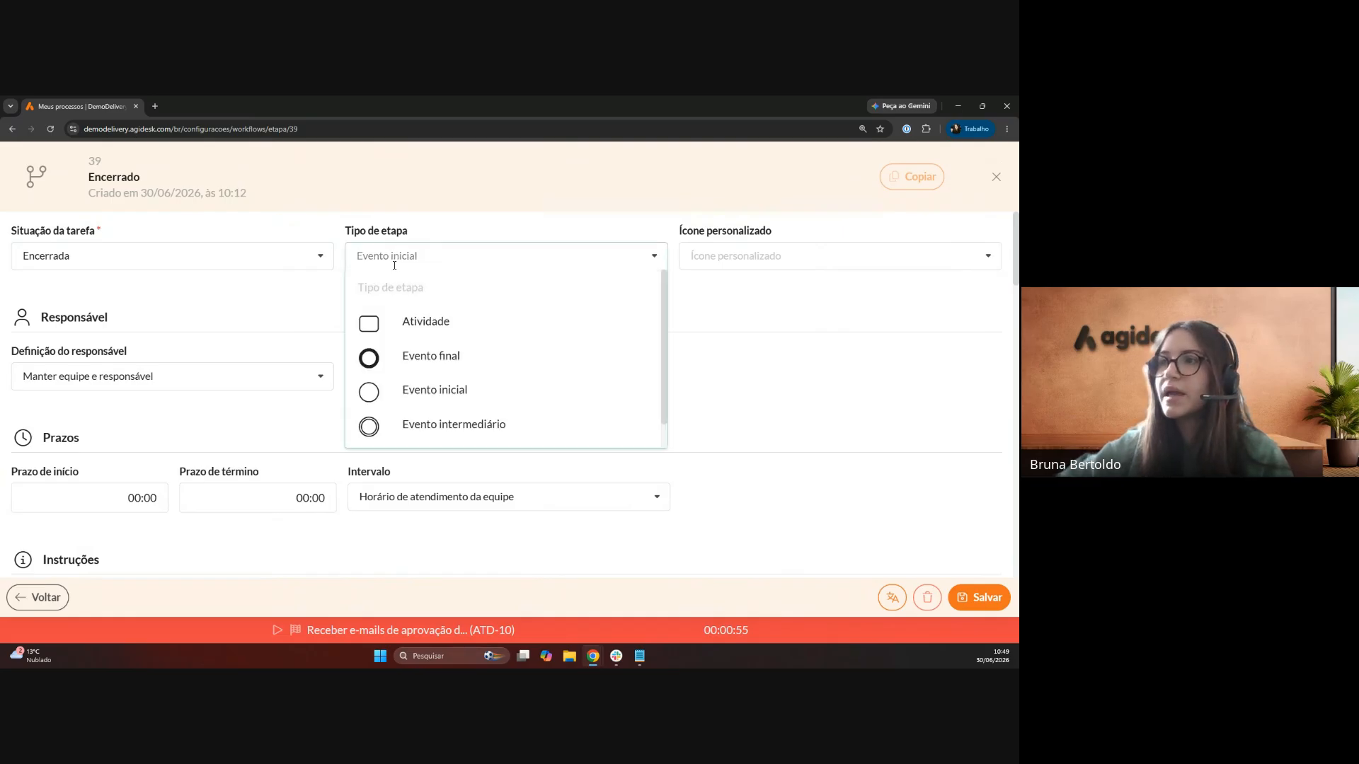
scroll(427, 339, "down", 1)
left_click(457, 339)
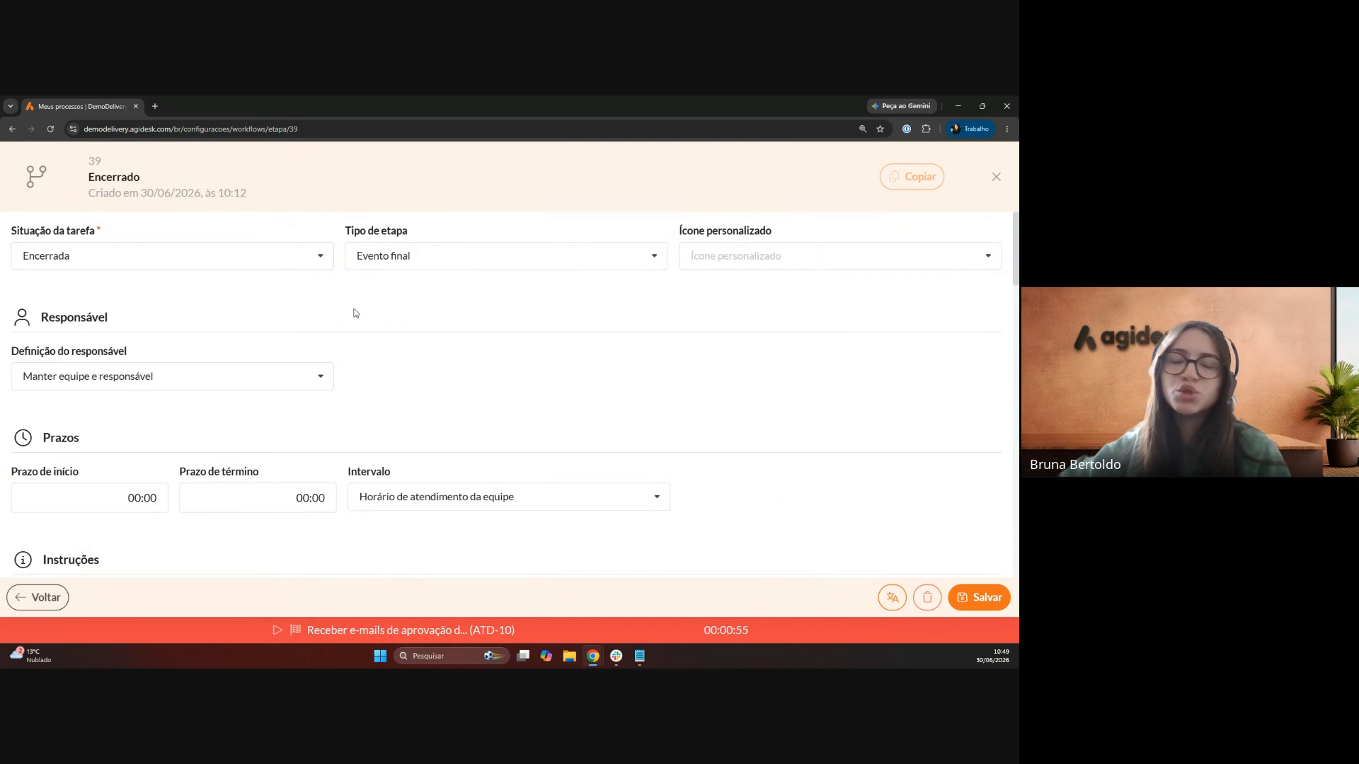
- Review the Encerrado step's responsible, deadline and instruction settings, then save it and return to the workflow's step list
scroll(169, 298, "down", 1)
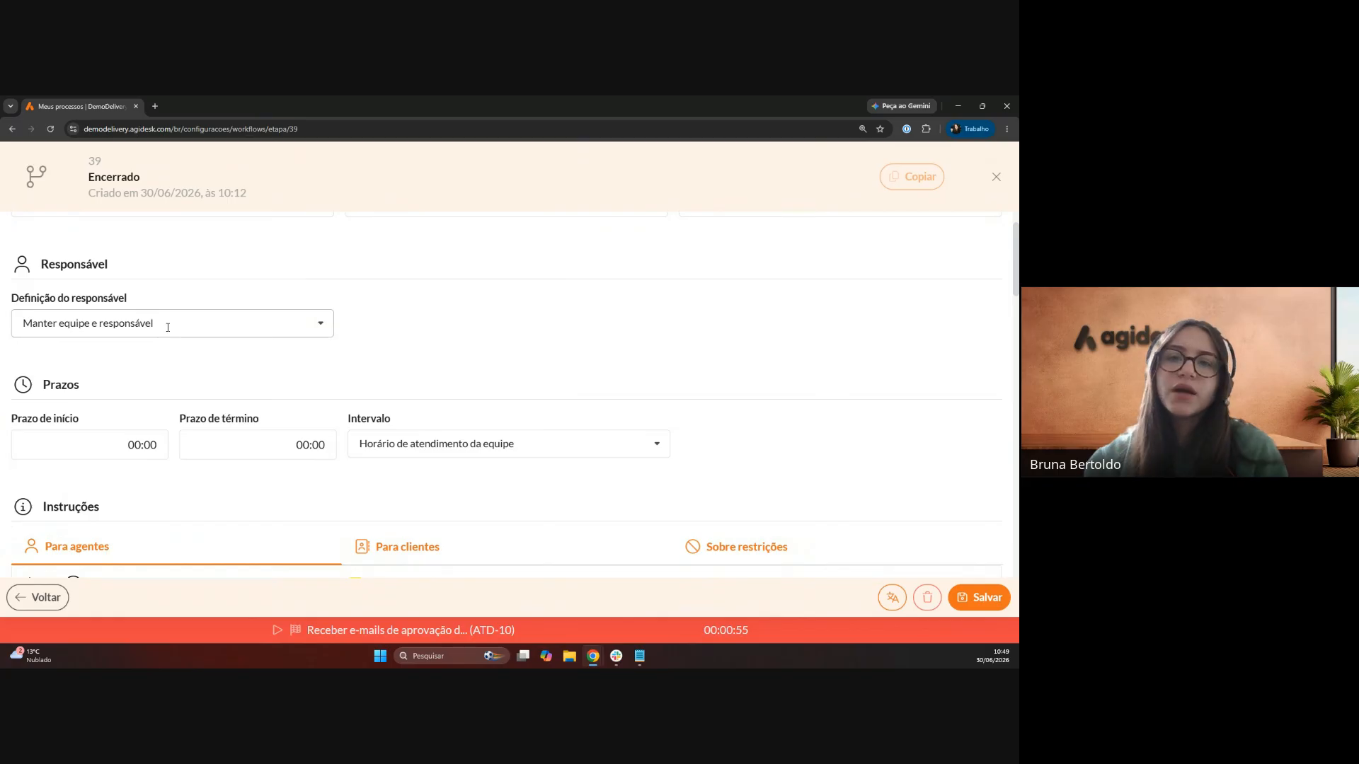
scroll(234, 291, "down", 2)
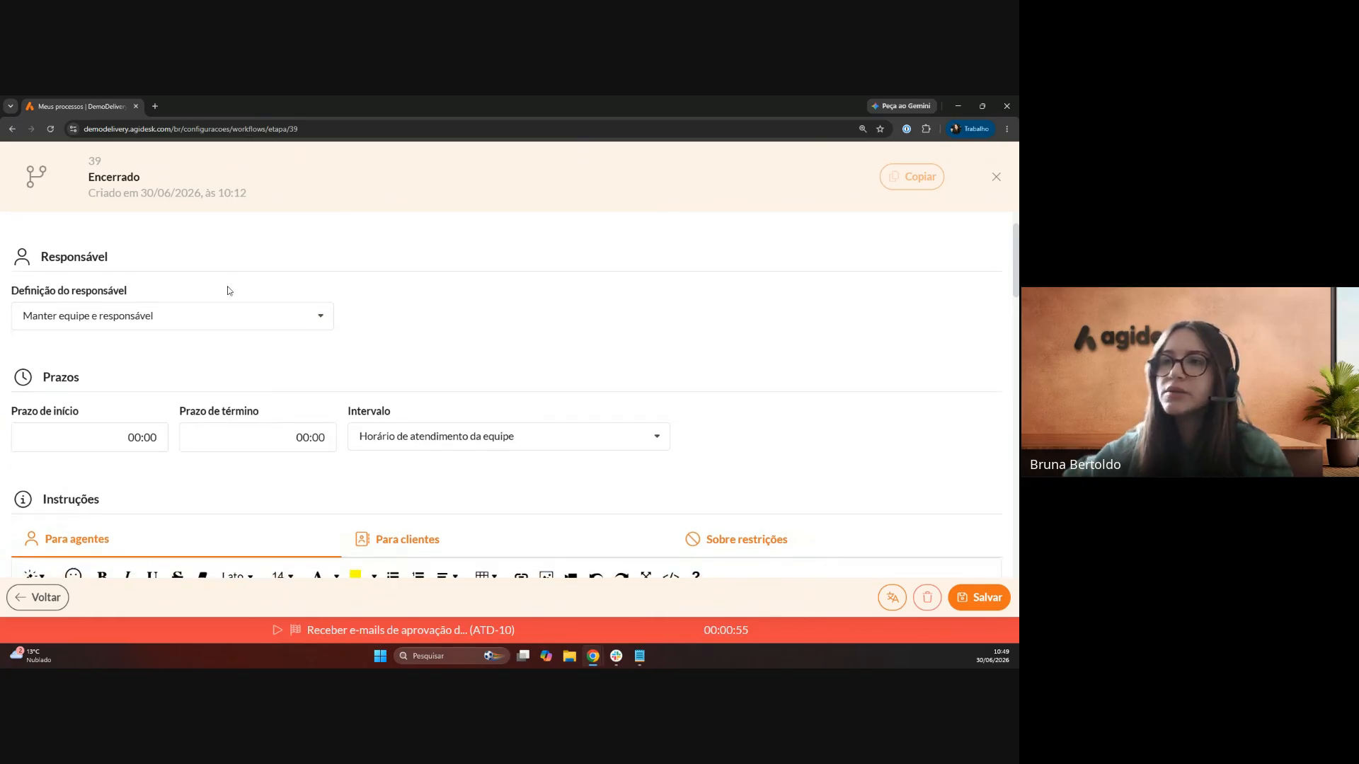
scroll(290, 319, "down", 1)
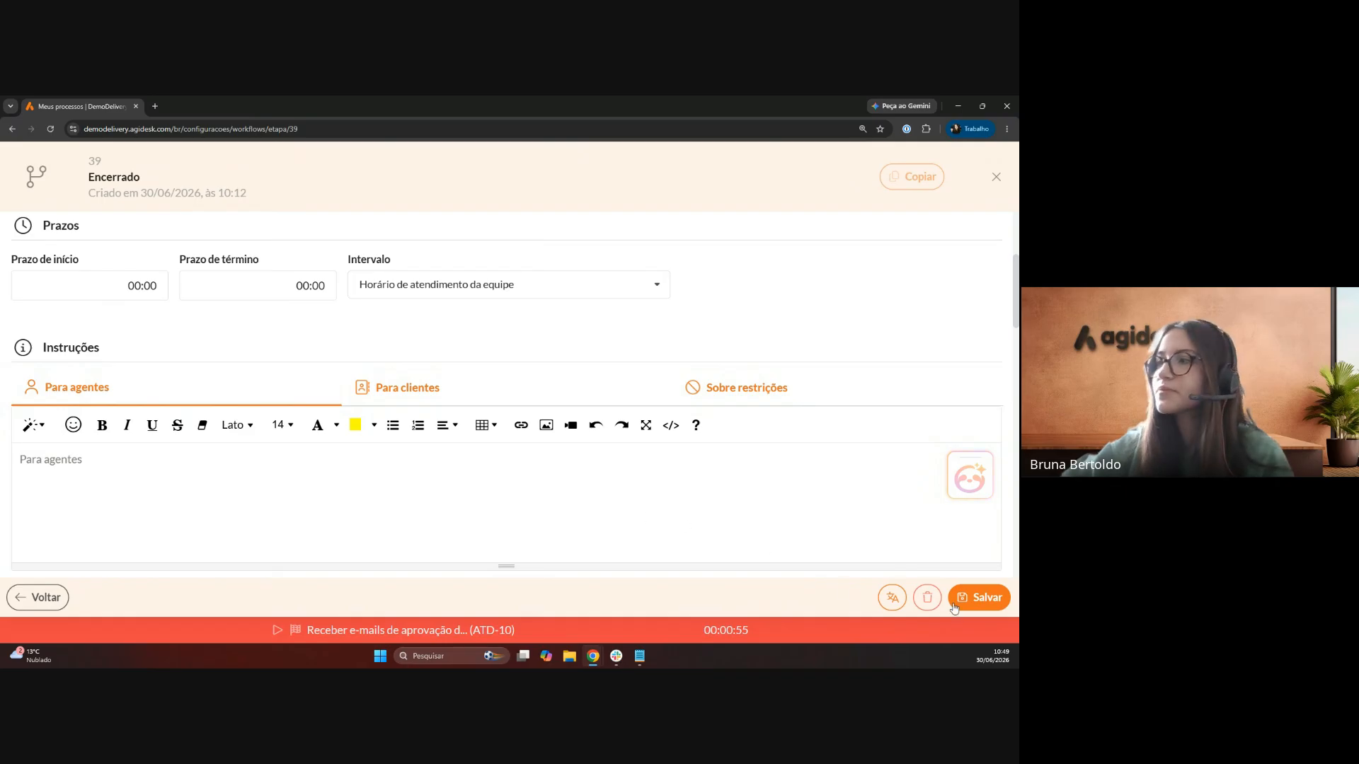
left_click(988, 599)
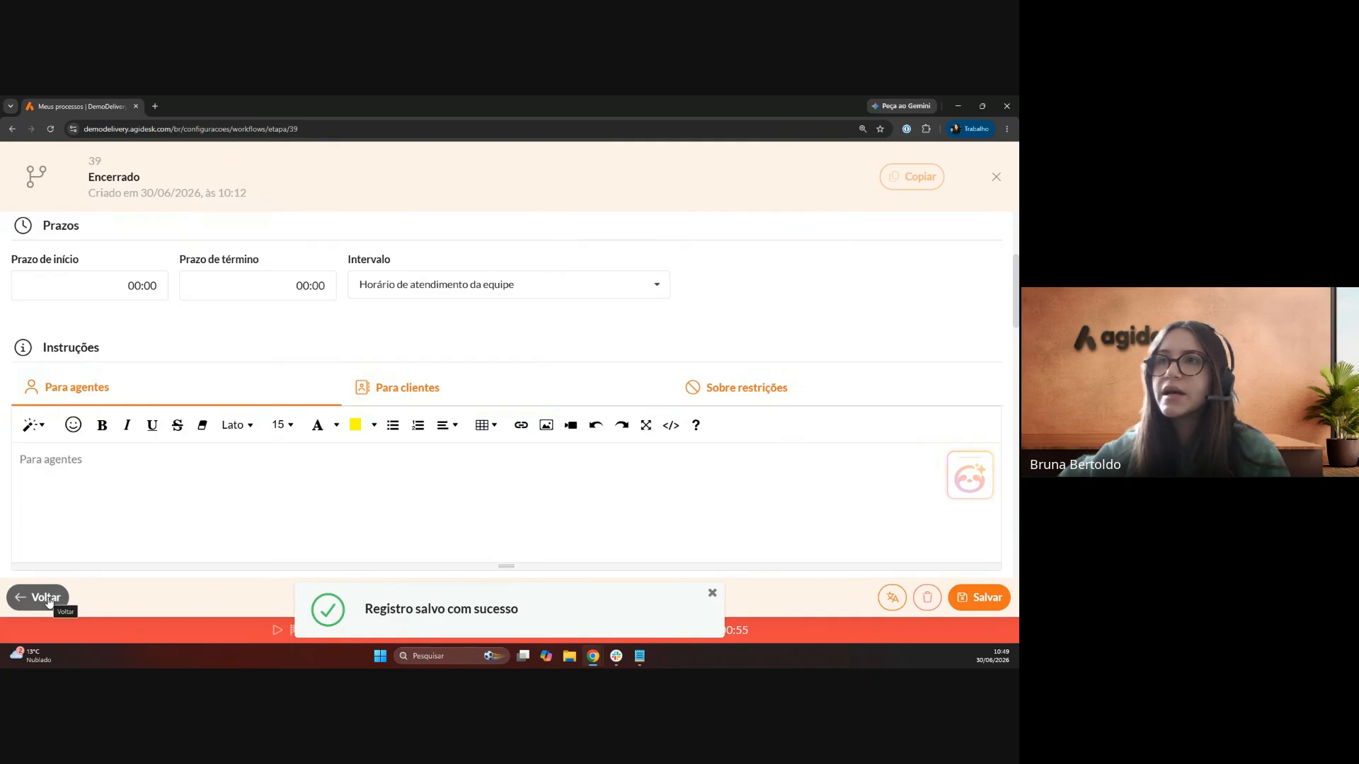
left_click(46, 598)
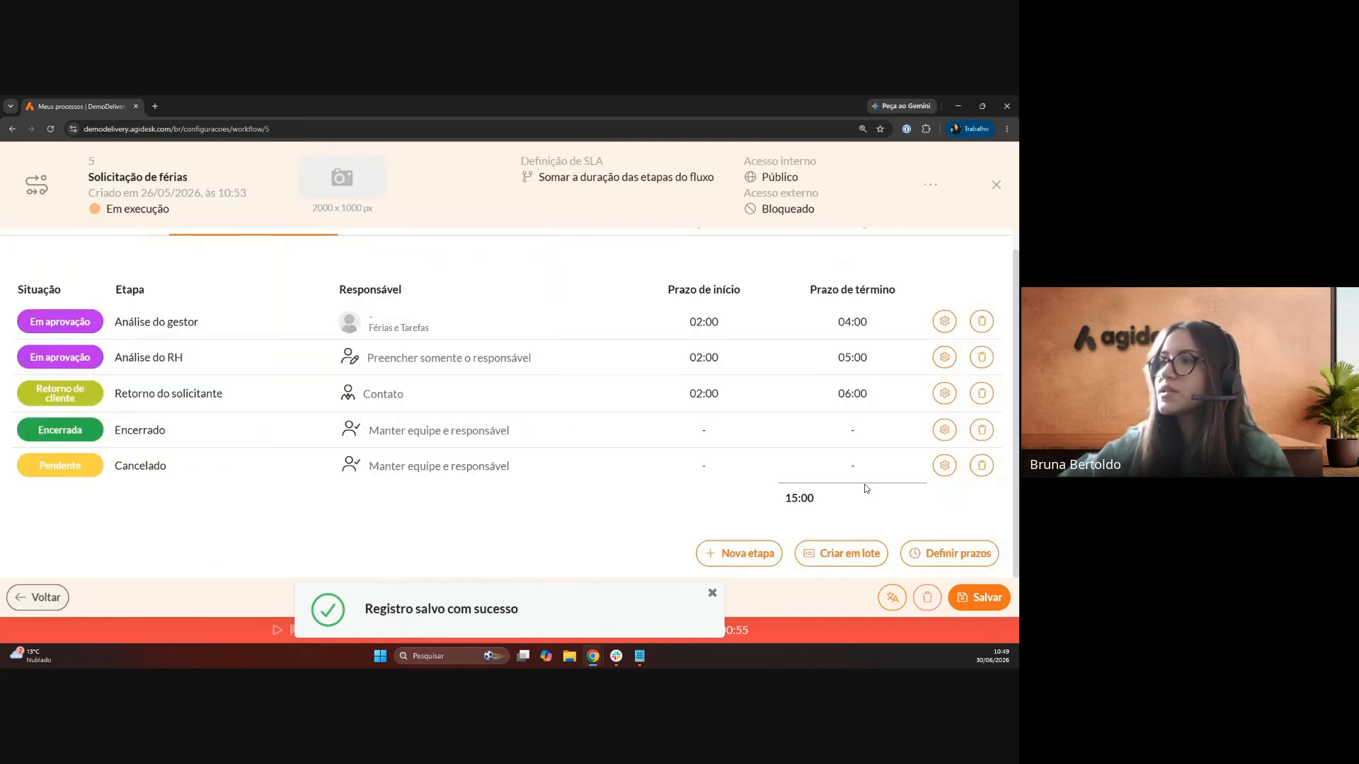
- Set the Cancelado step's status to Cancelada and its type to Evento final, then save it and return to the step list
left_click(945, 466)
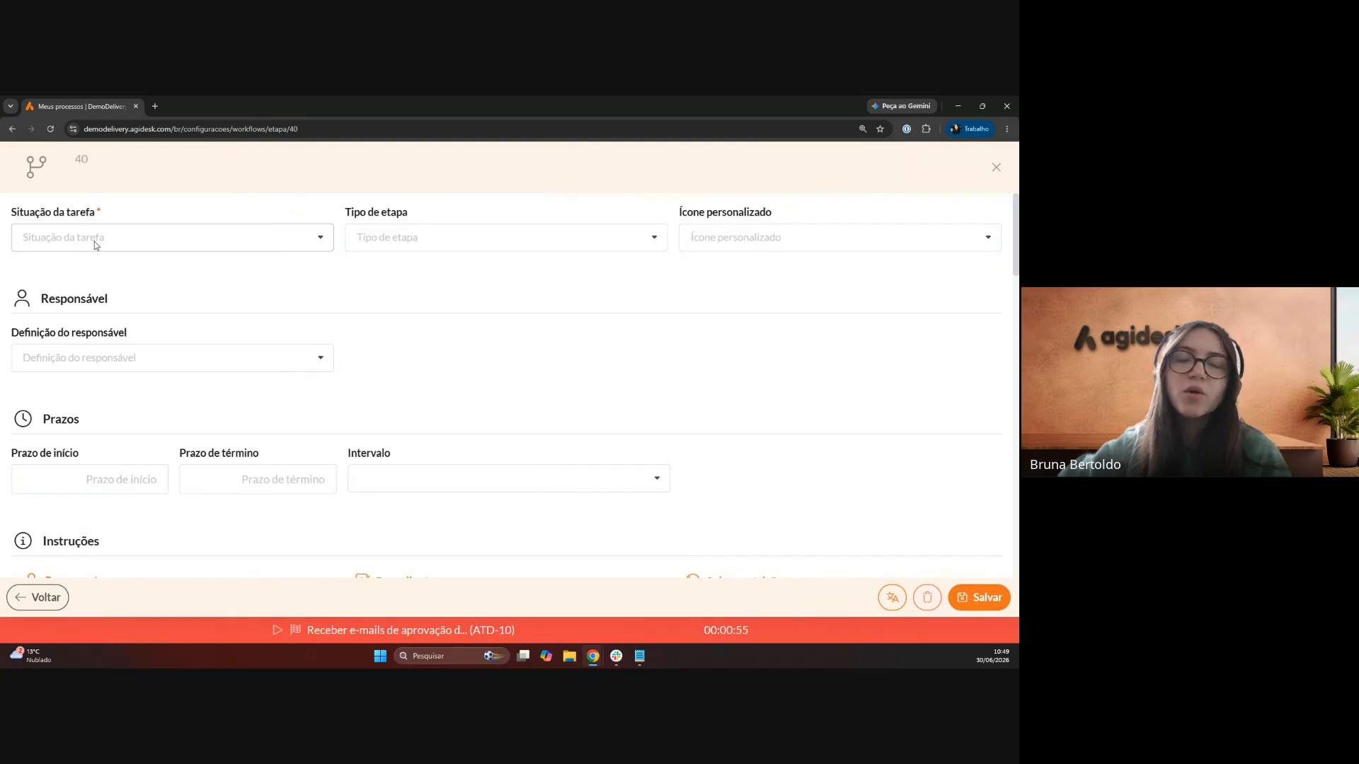
left_click(95, 257)
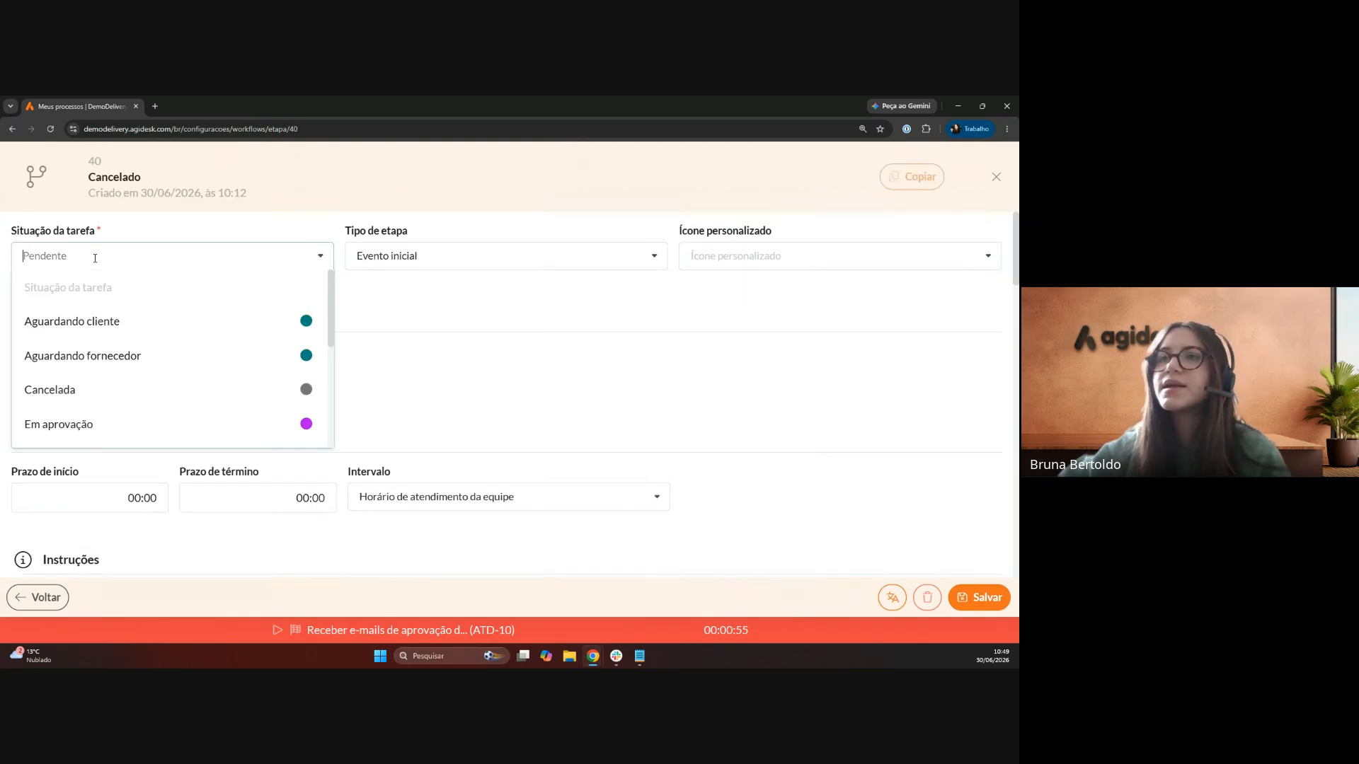
left_click(92, 389)
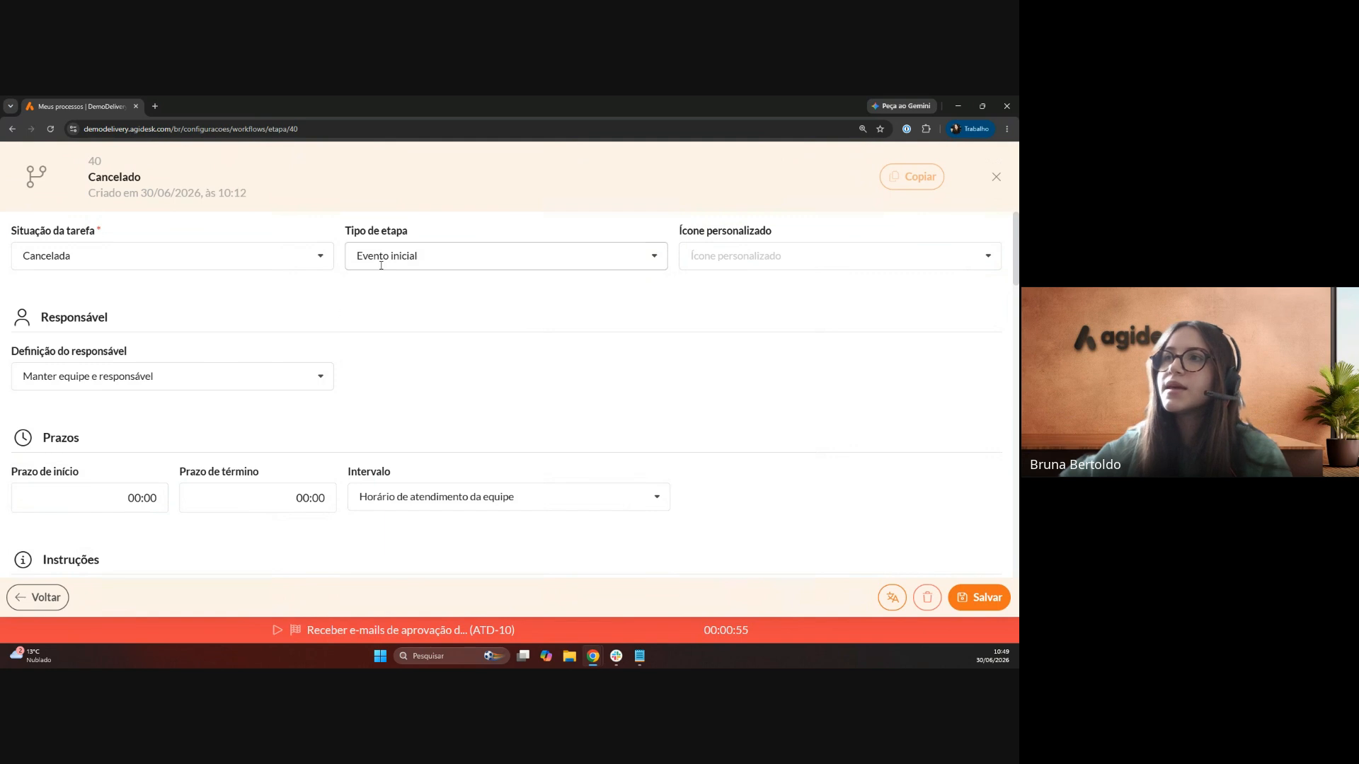
left_click(653, 256)
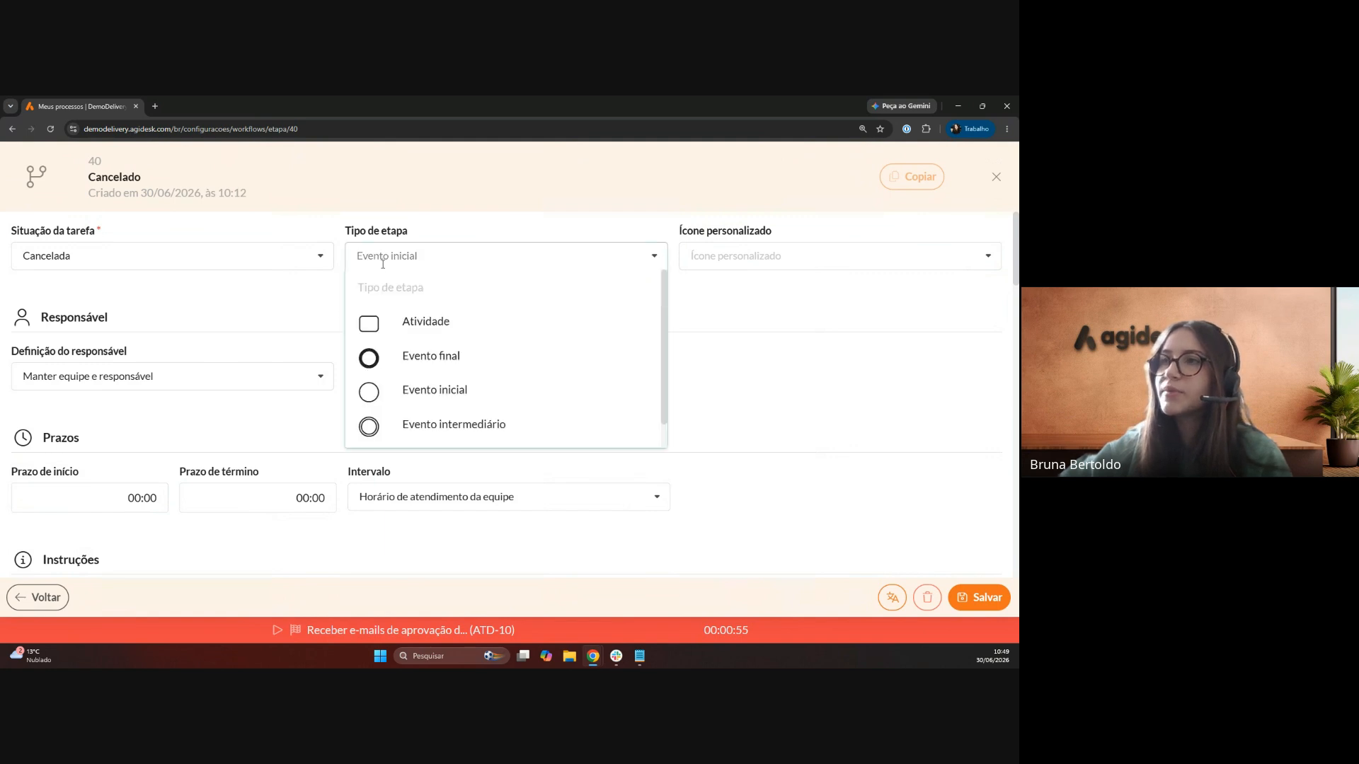
left_click(416, 362)
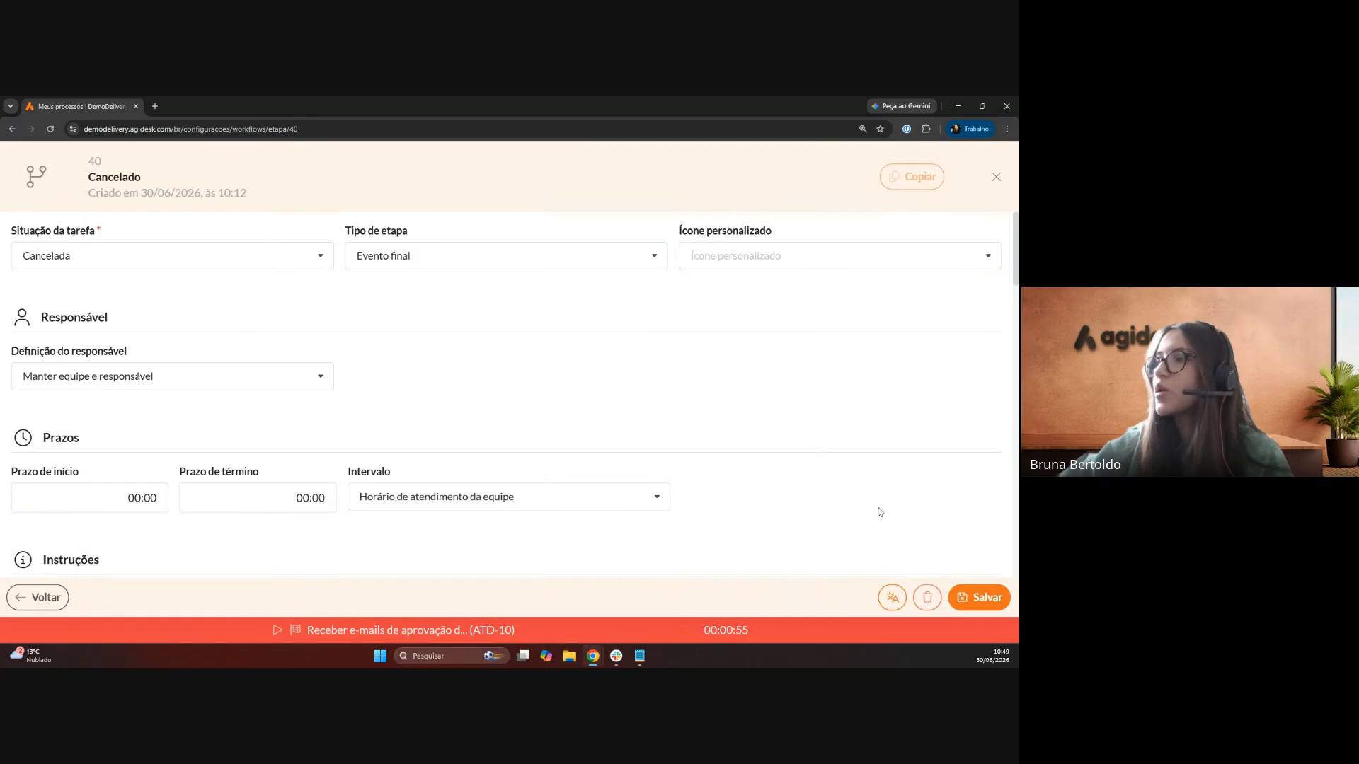
left_click(971, 599)
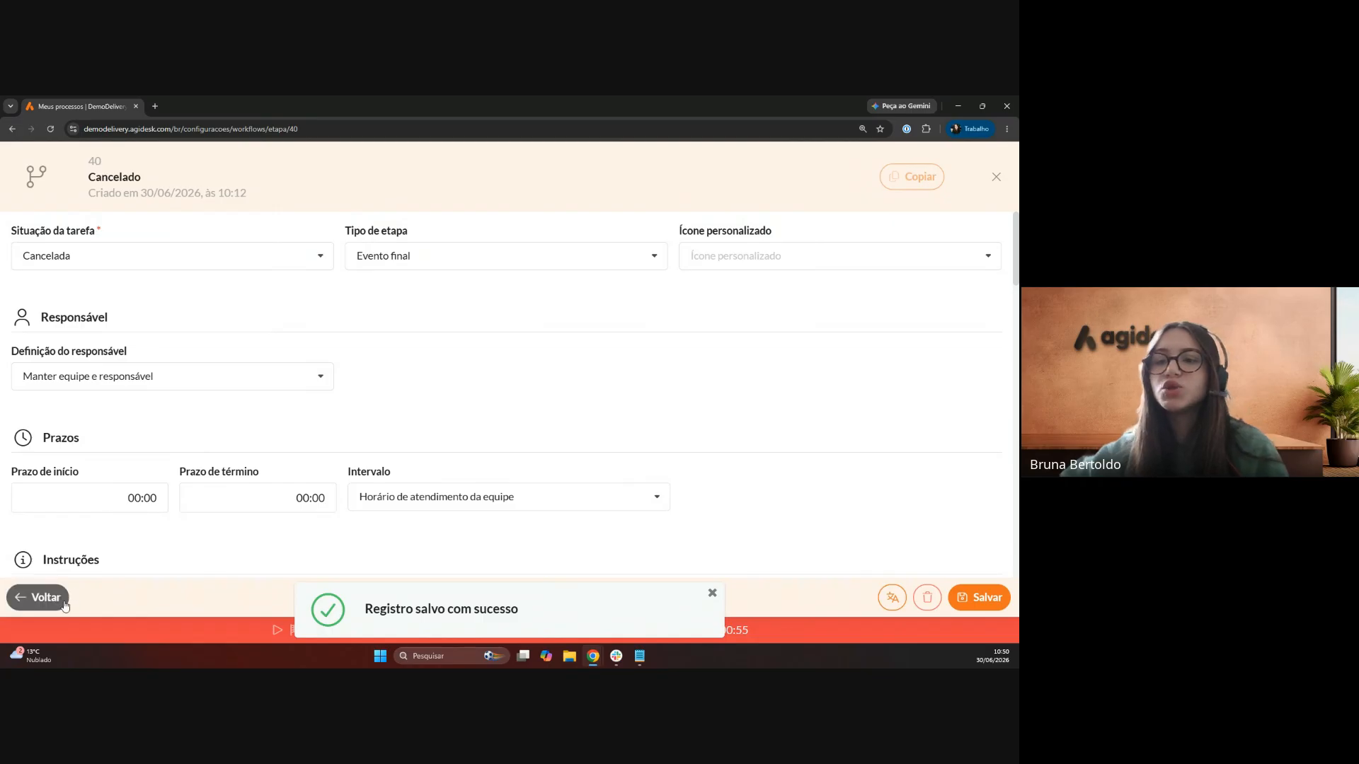
left_click(64, 603)
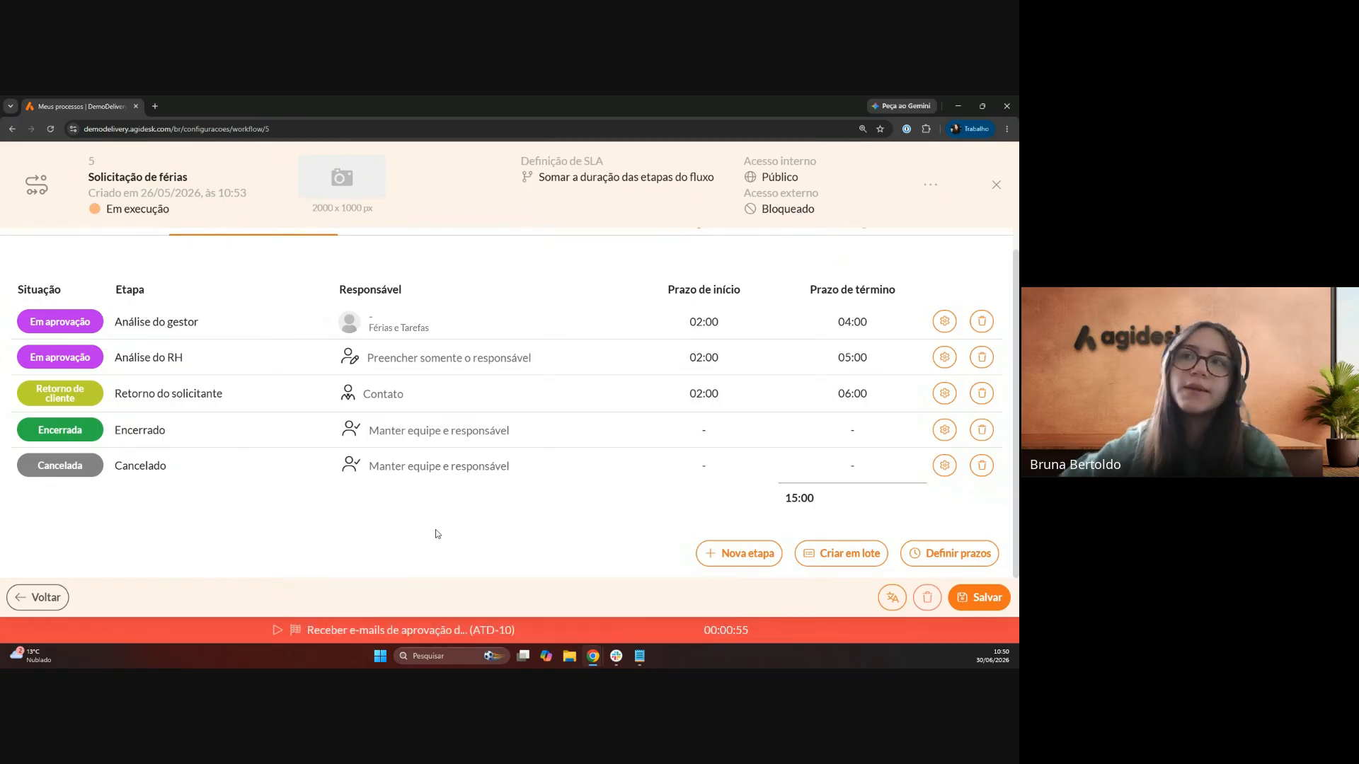
- Save the Solicitação de férias workflow, check its related services in the settings, and return to the process list
left_click(990, 603)
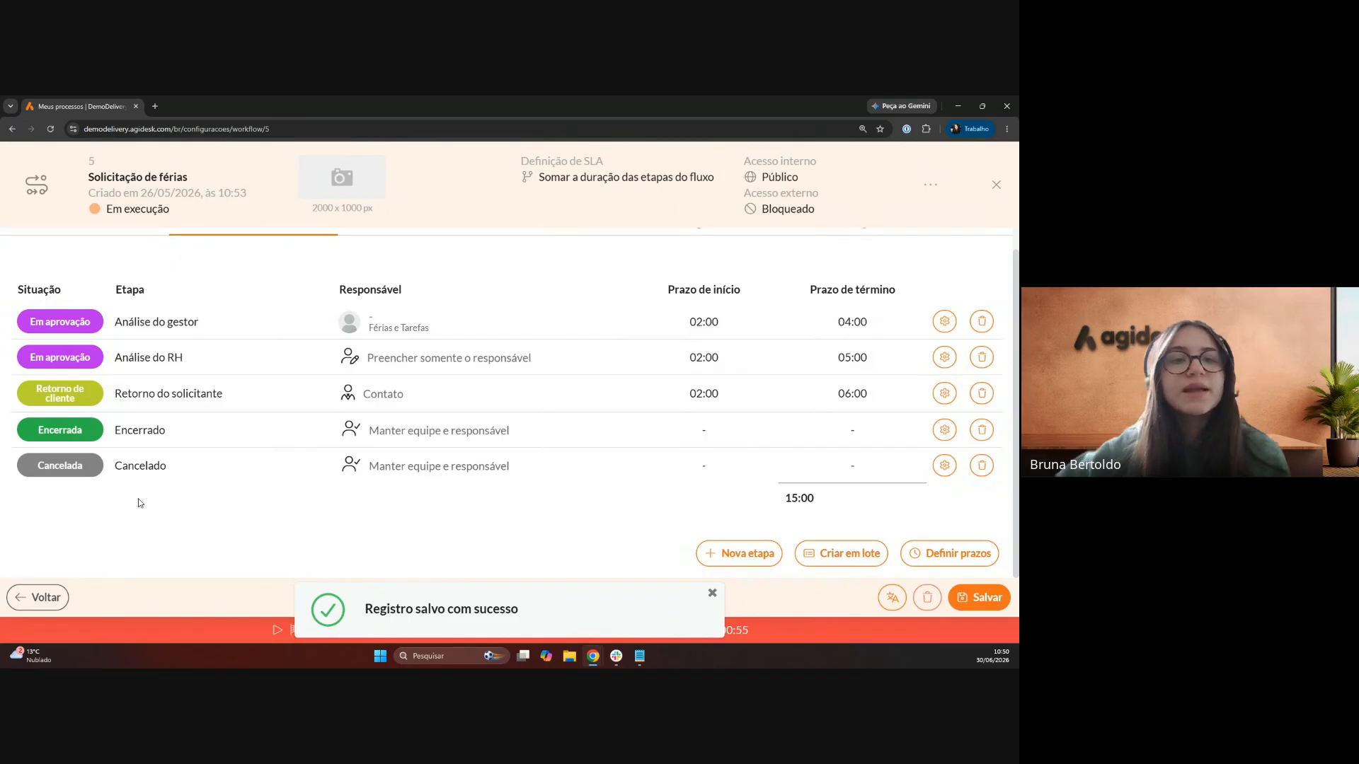
scroll(297, 511, "up", 1)
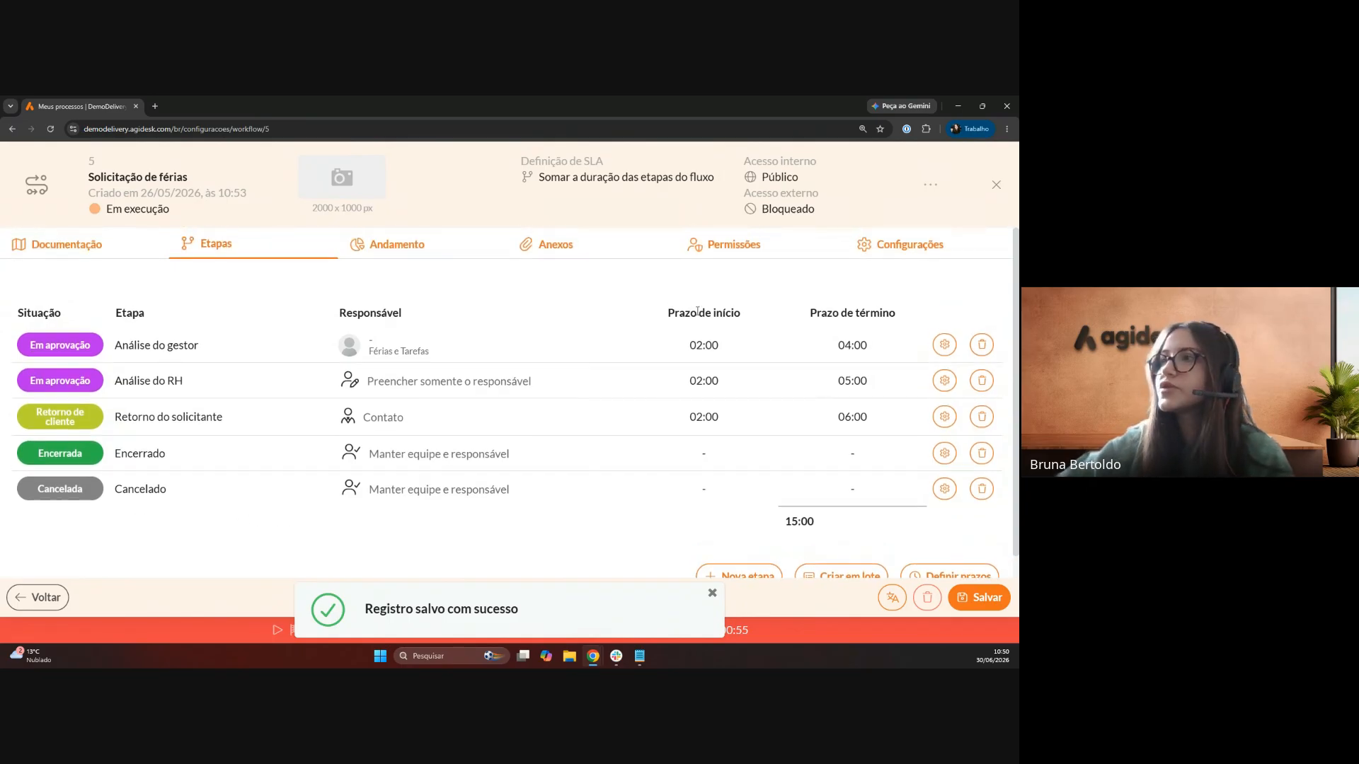
left_click(866, 245)
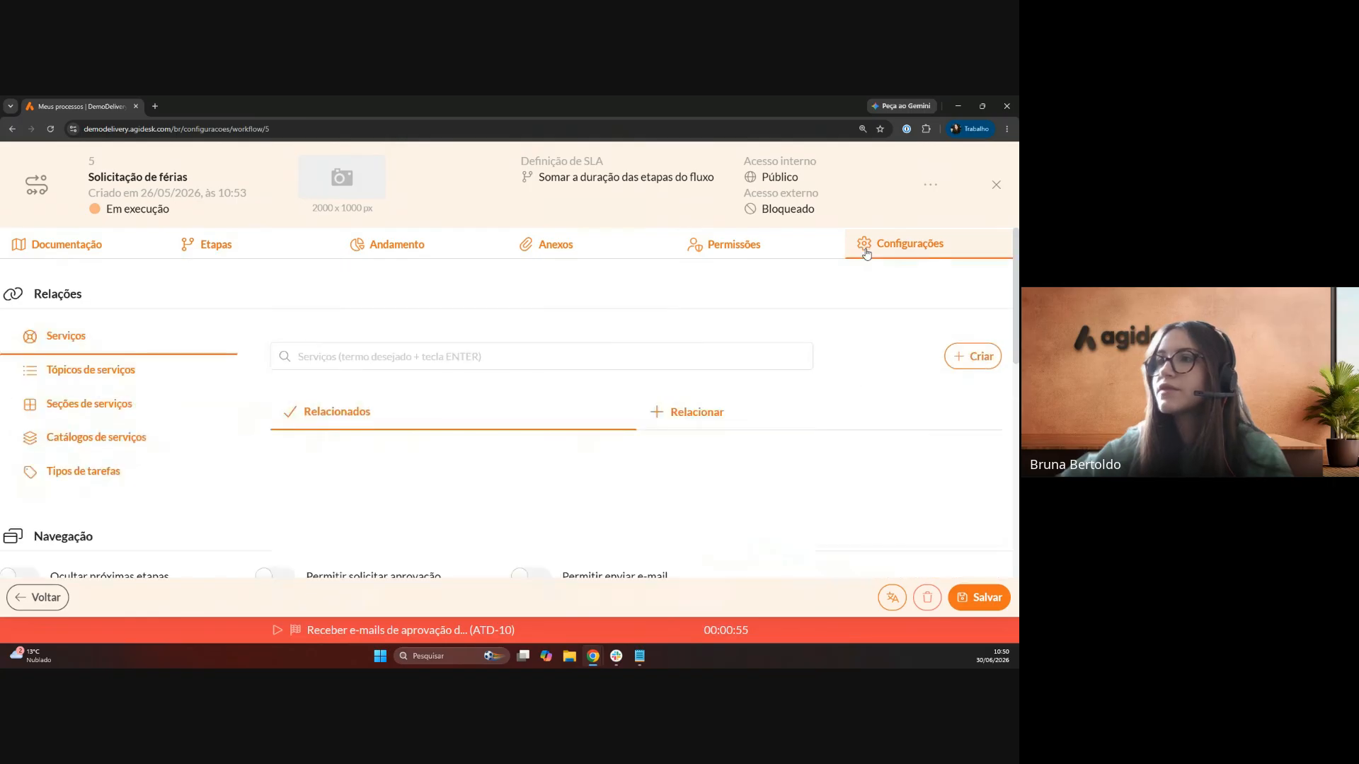
scroll(322, 310, "down", 2)
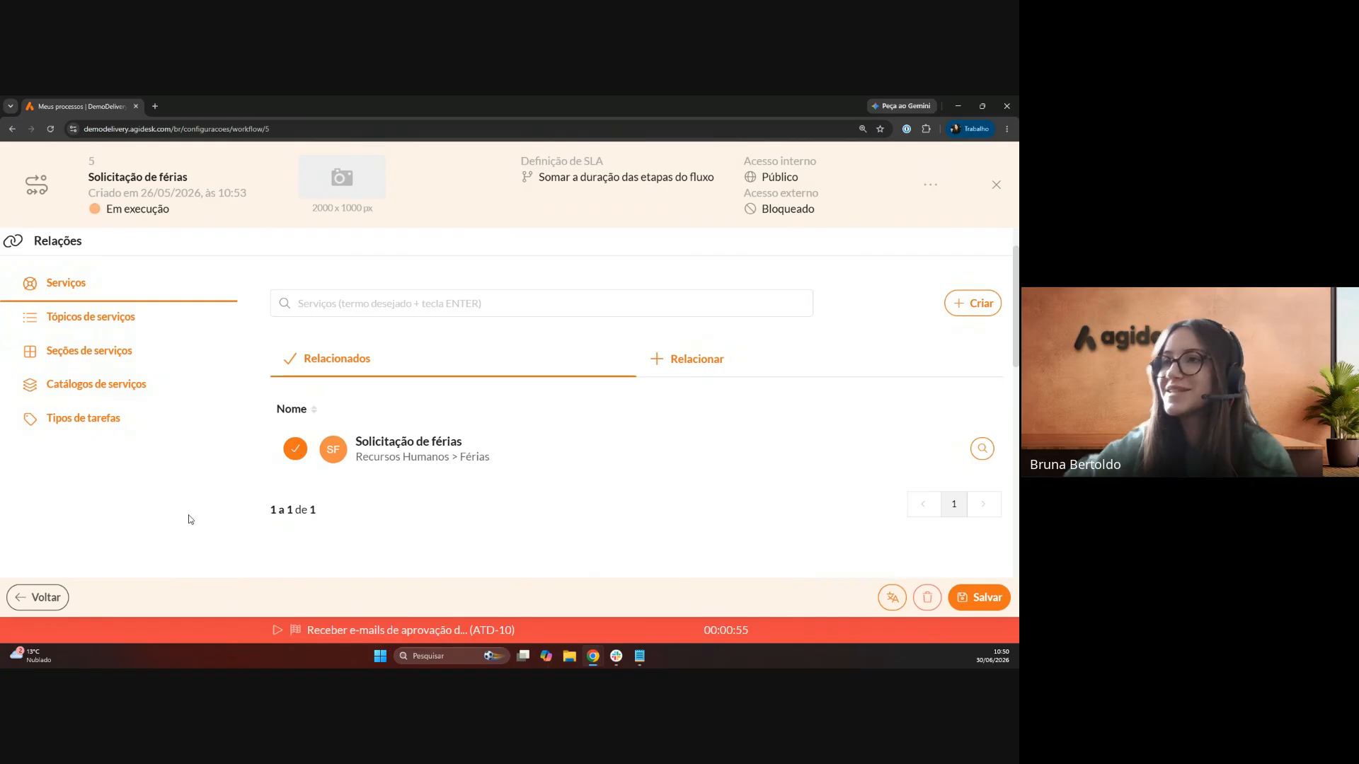
scroll(385, 500, "up", 1)
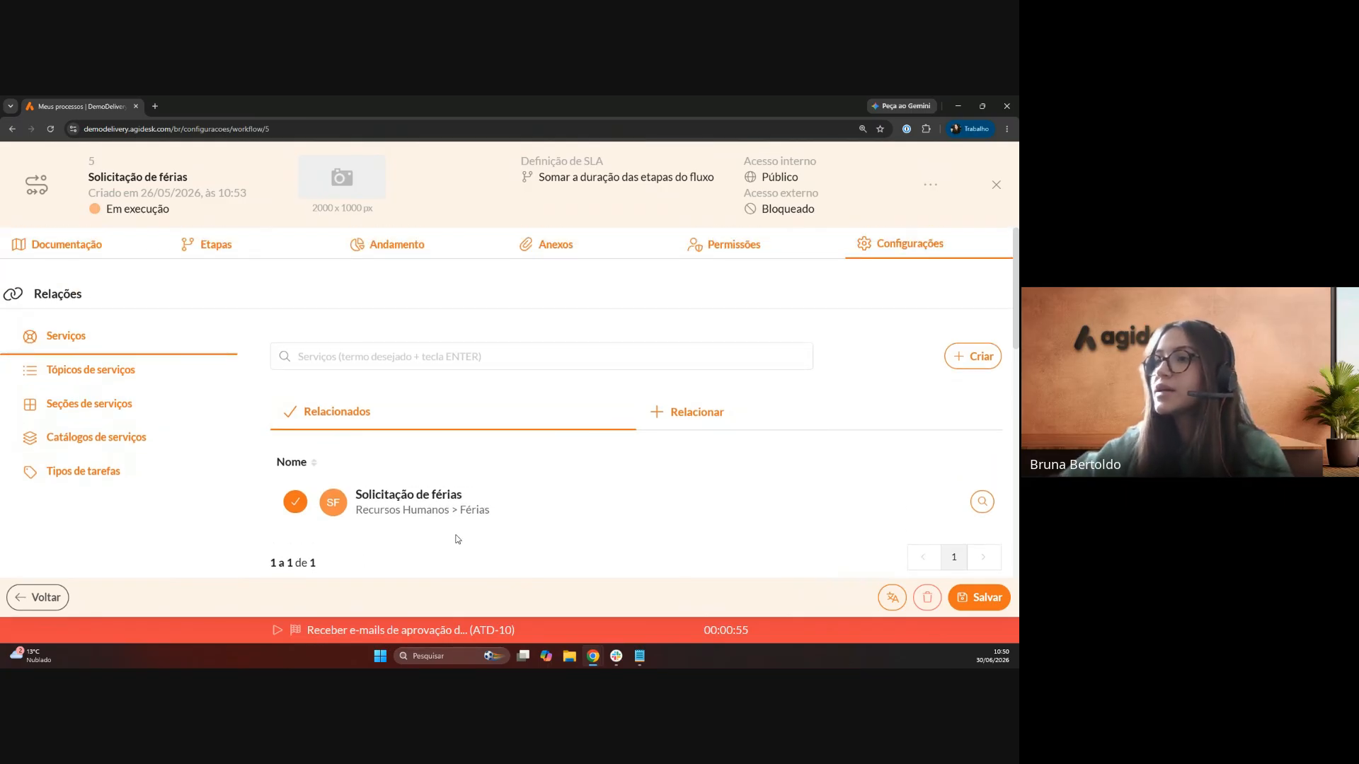
left_click(954, 600)
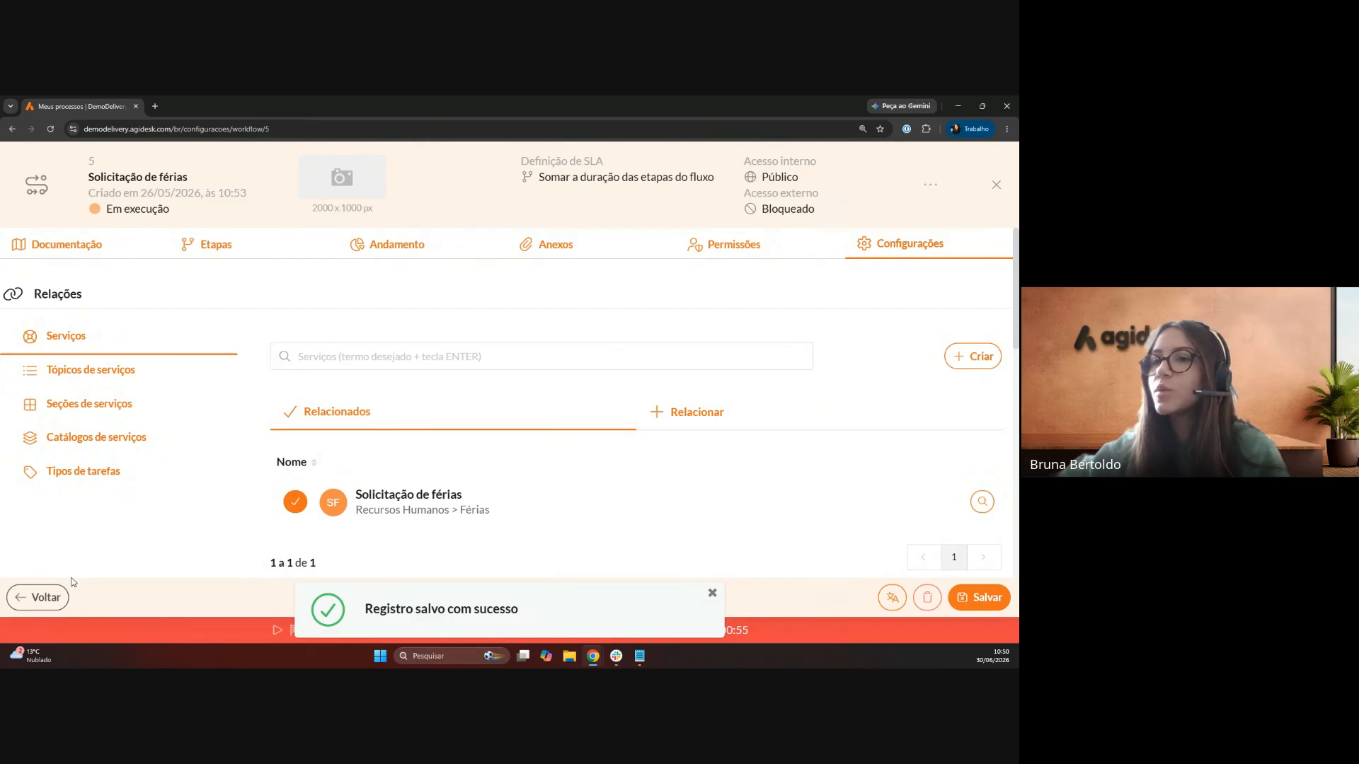
left_click(47, 598)
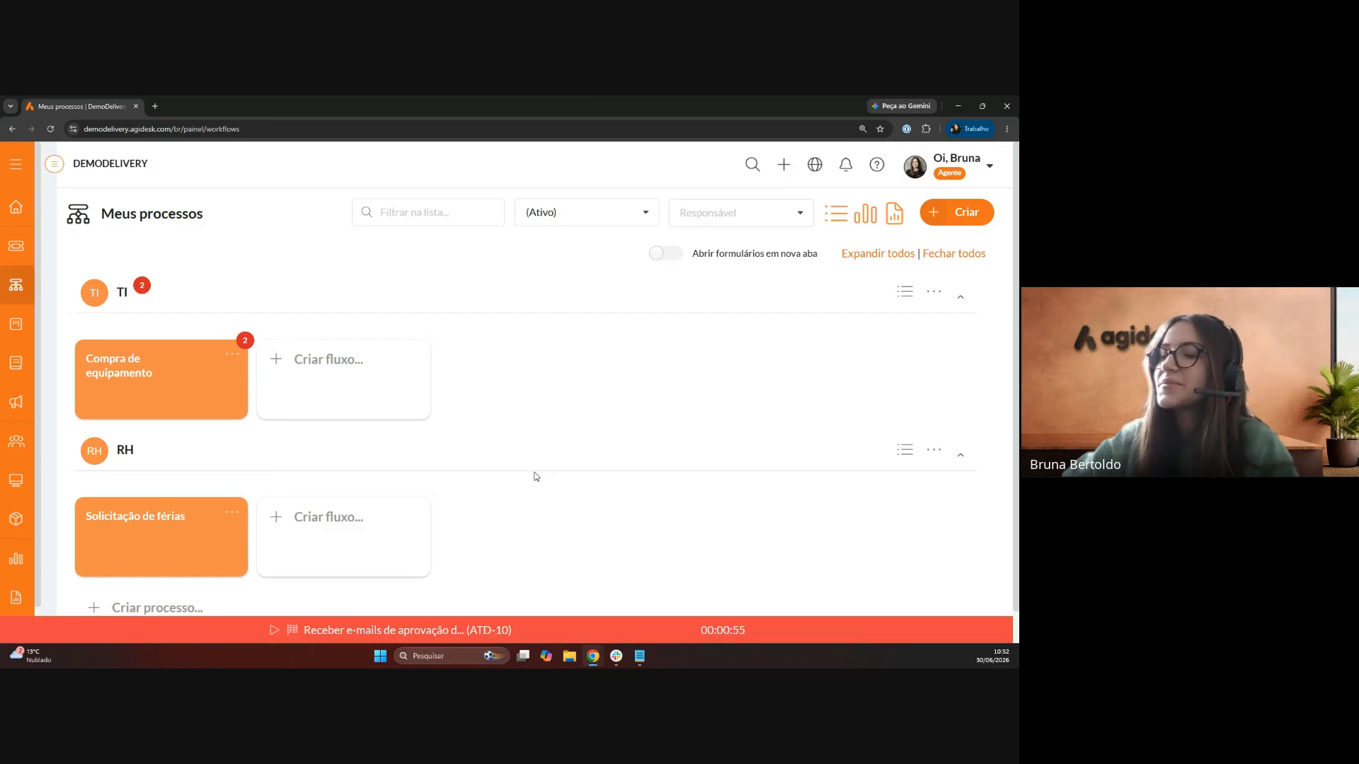
- Start a new atendimento for the client DemoDelivery and select the requesting employee as its contact
left_click(783, 167)
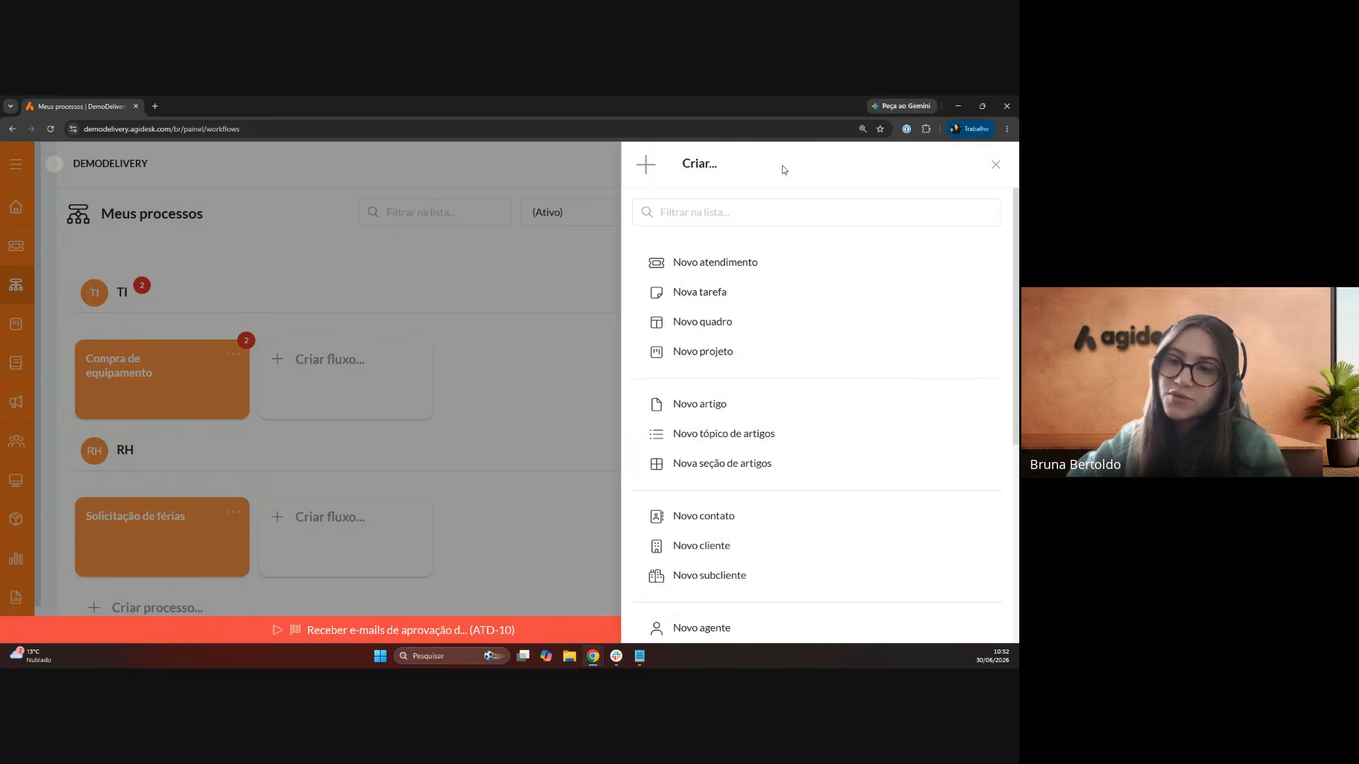
left_click(726, 265)
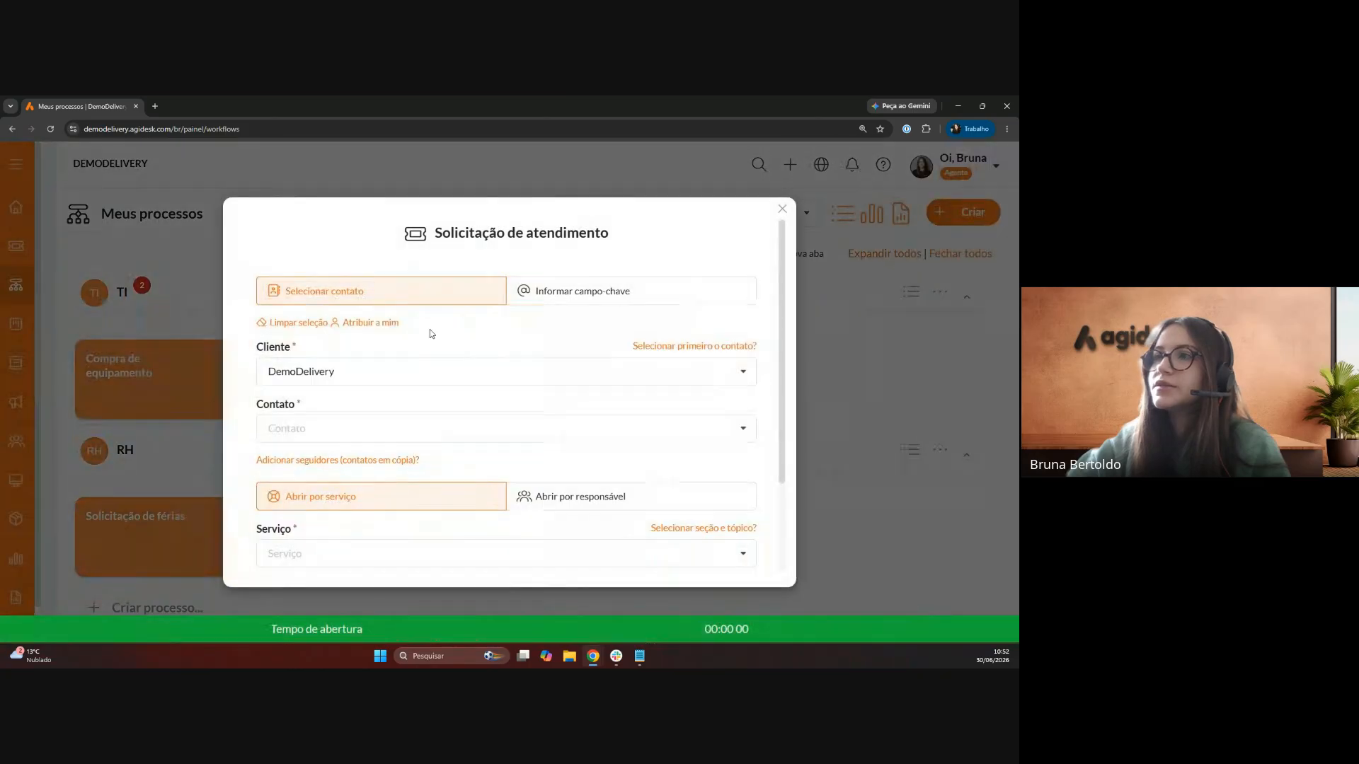
left_click(370, 326)
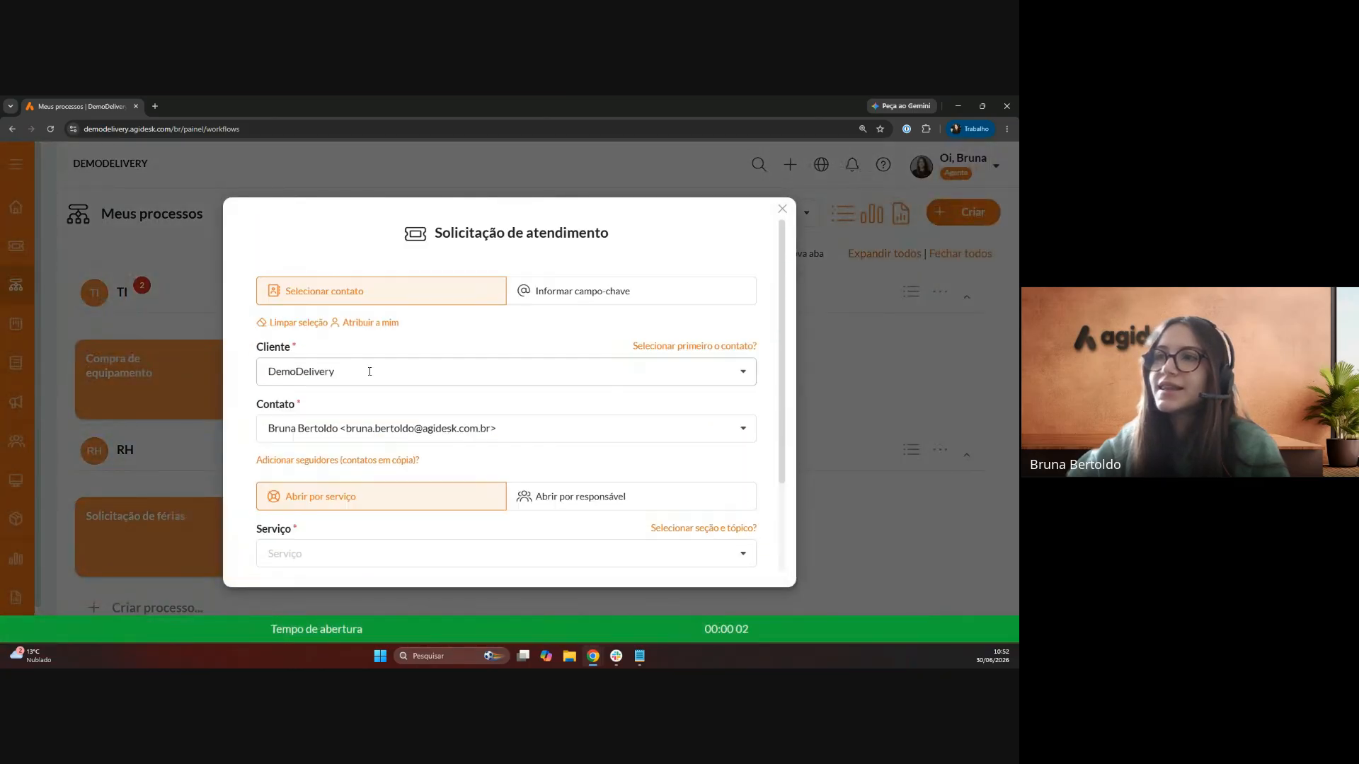
left_click(295, 324)
left_click(308, 373)
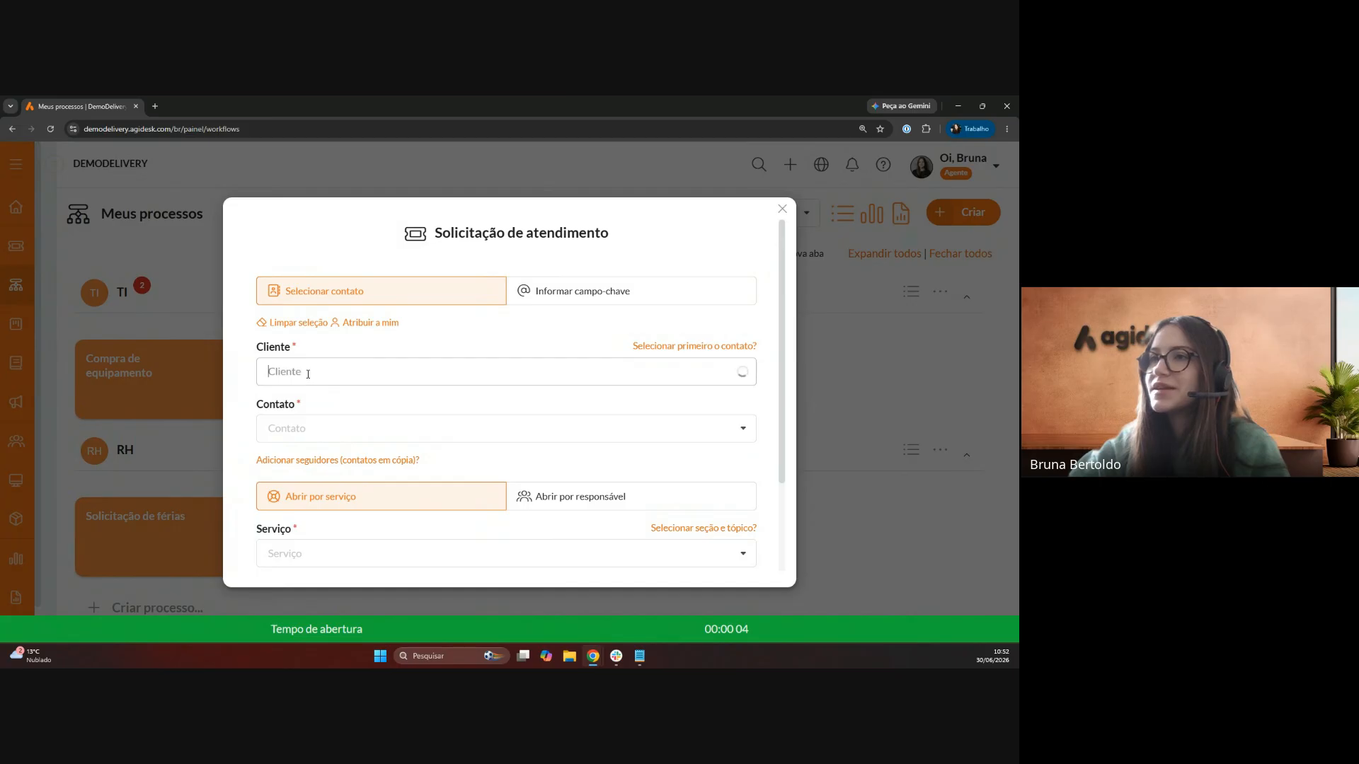
left_click(355, 473)
left_click(303, 431)
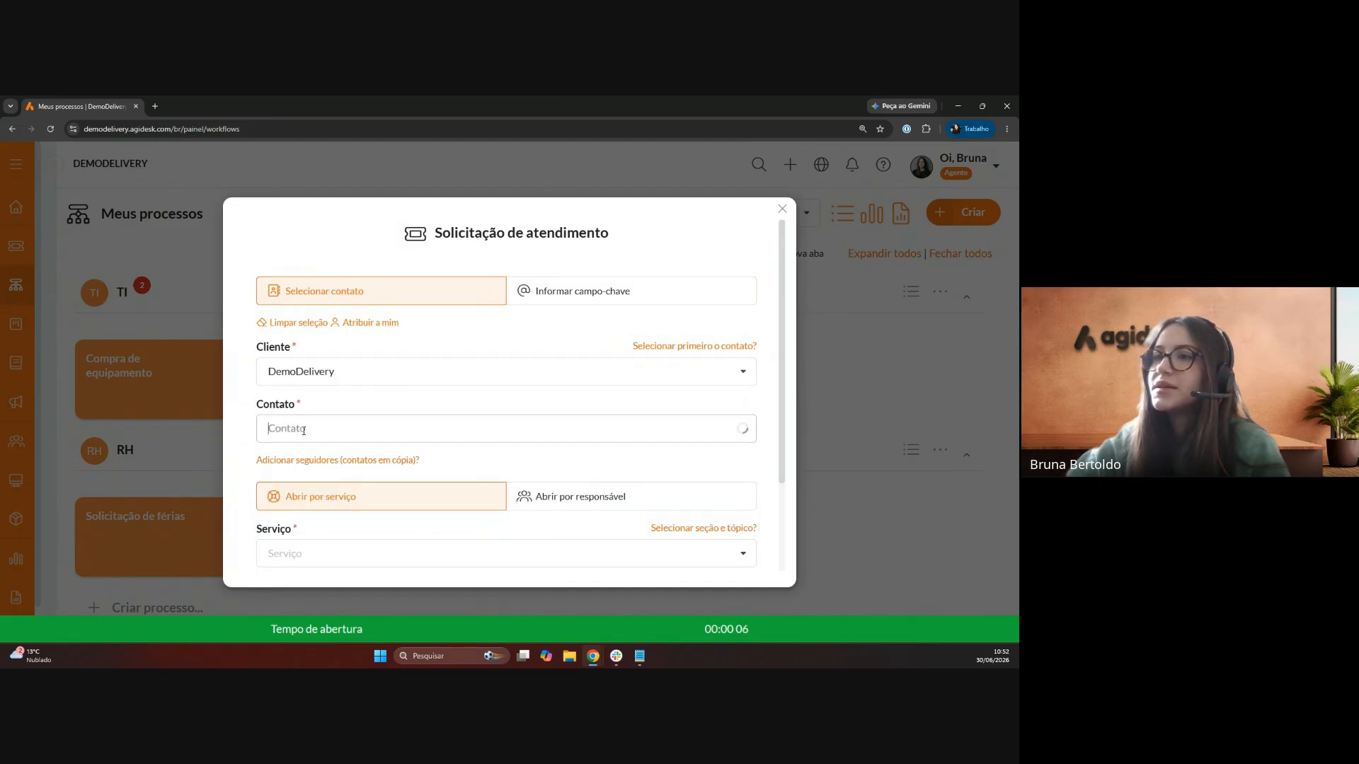
left_click(331, 514)
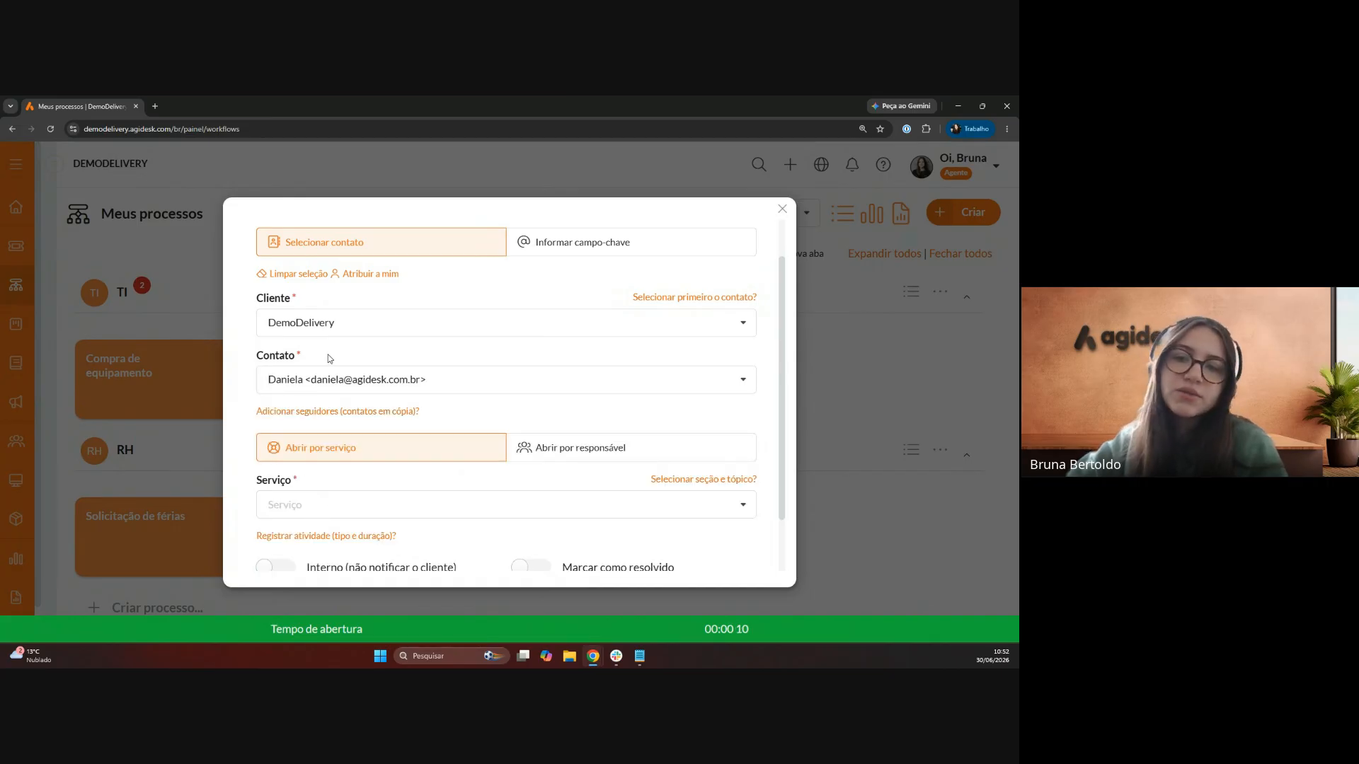
- Choose the service Solicitação de férias (Recursos Humanos > Férias) for the new atendimento and save to open its request form
scroll(388, 345, "down", 1)
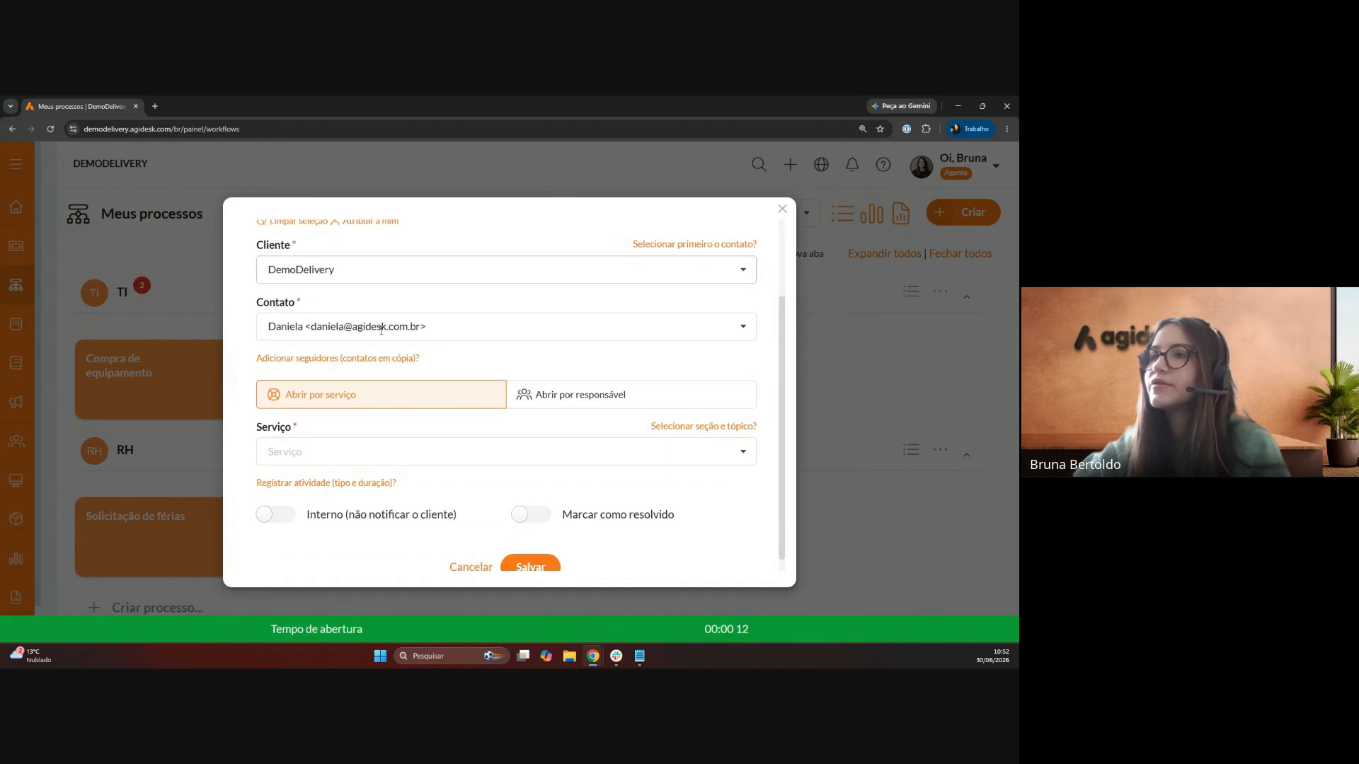
left_click(458, 444)
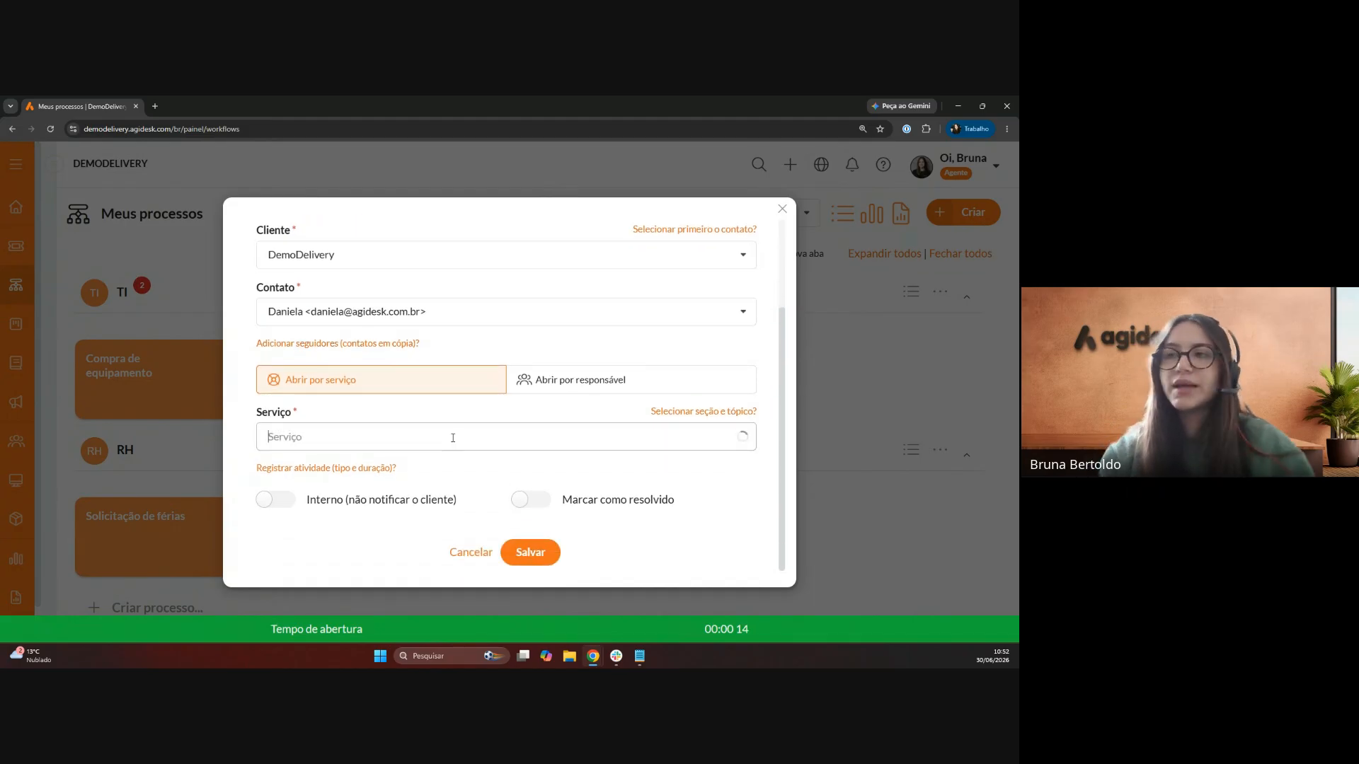
type("solici")
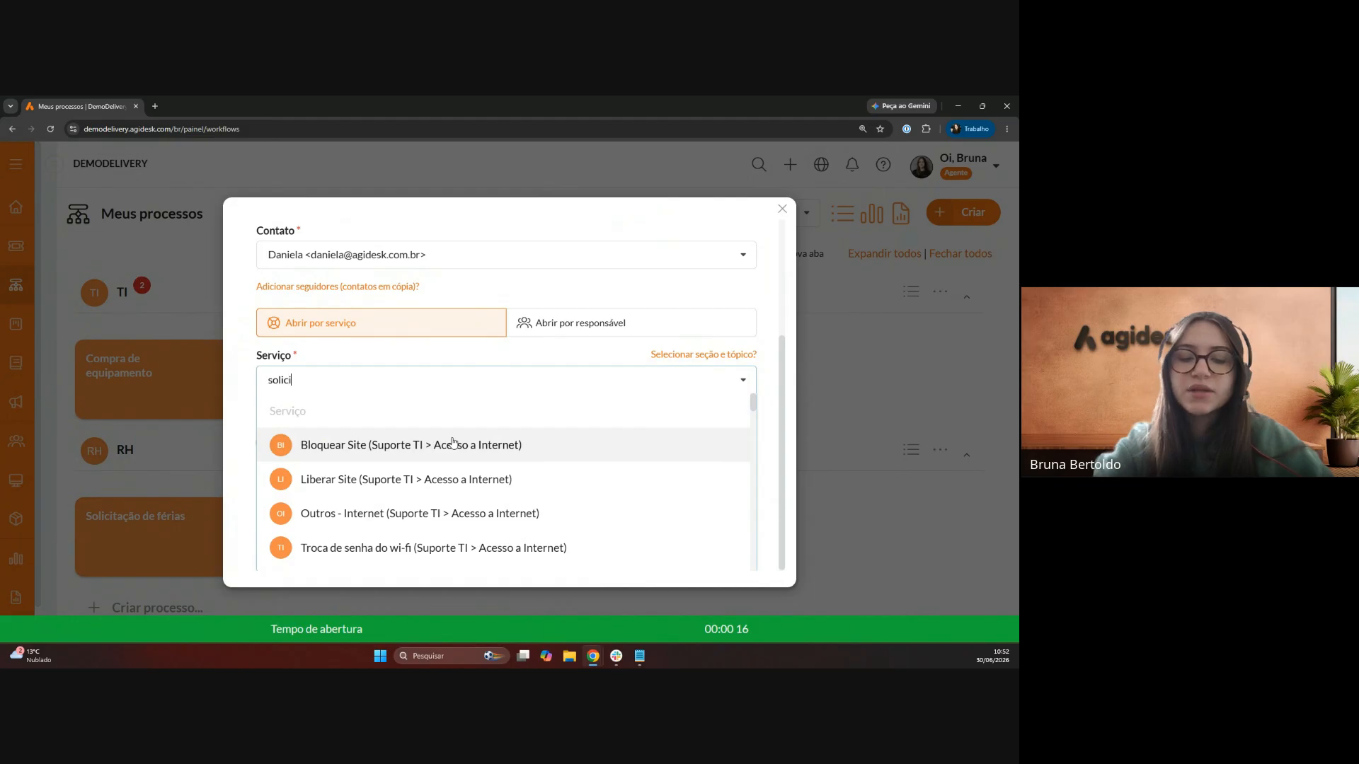
type("tação de")
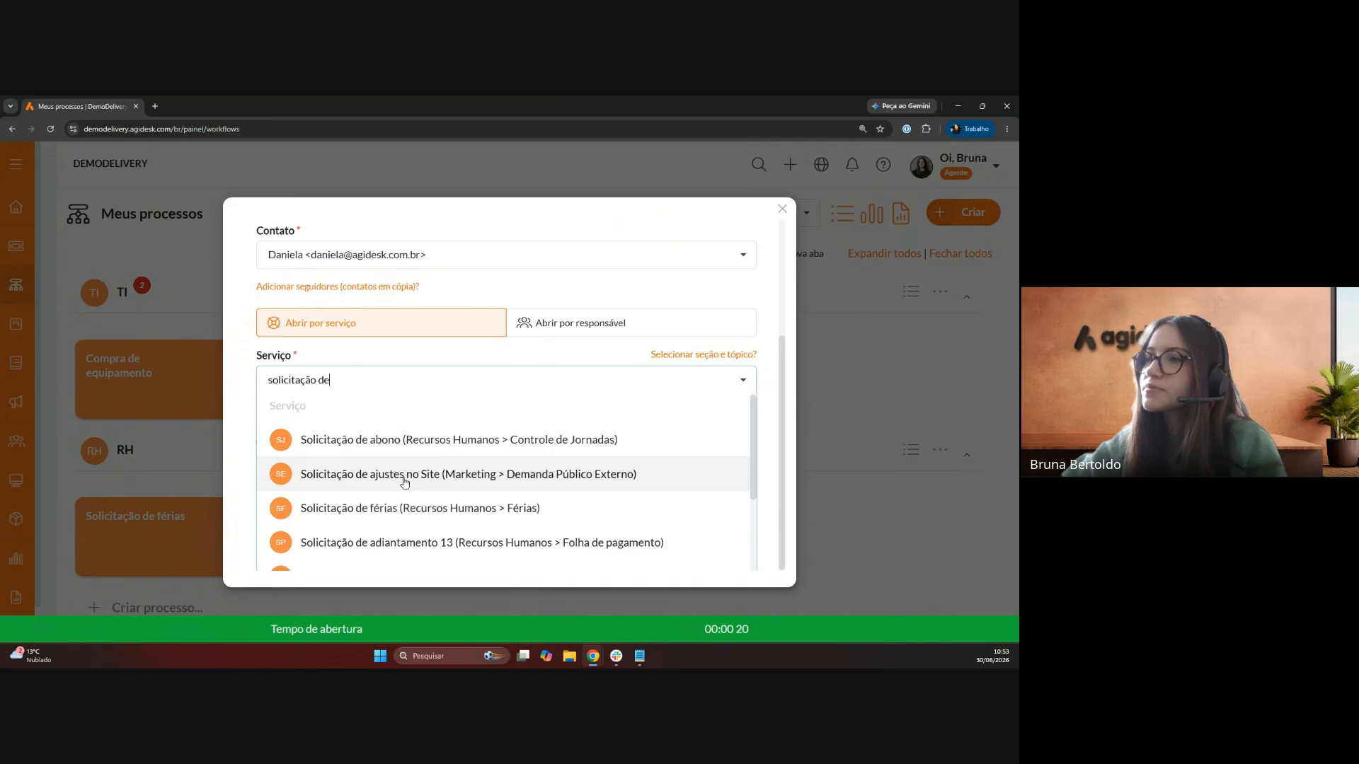
scroll(386, 481, "down", 1)
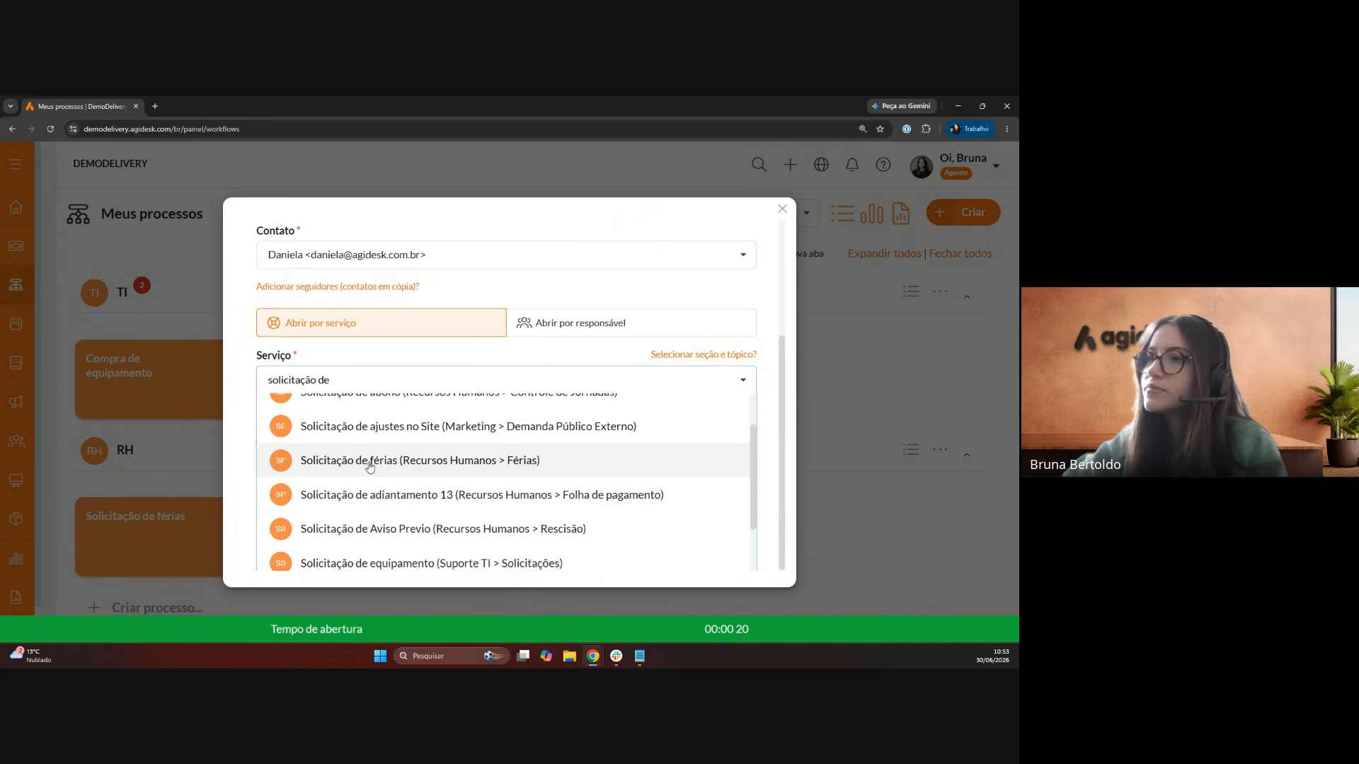
left_click(411, 466)
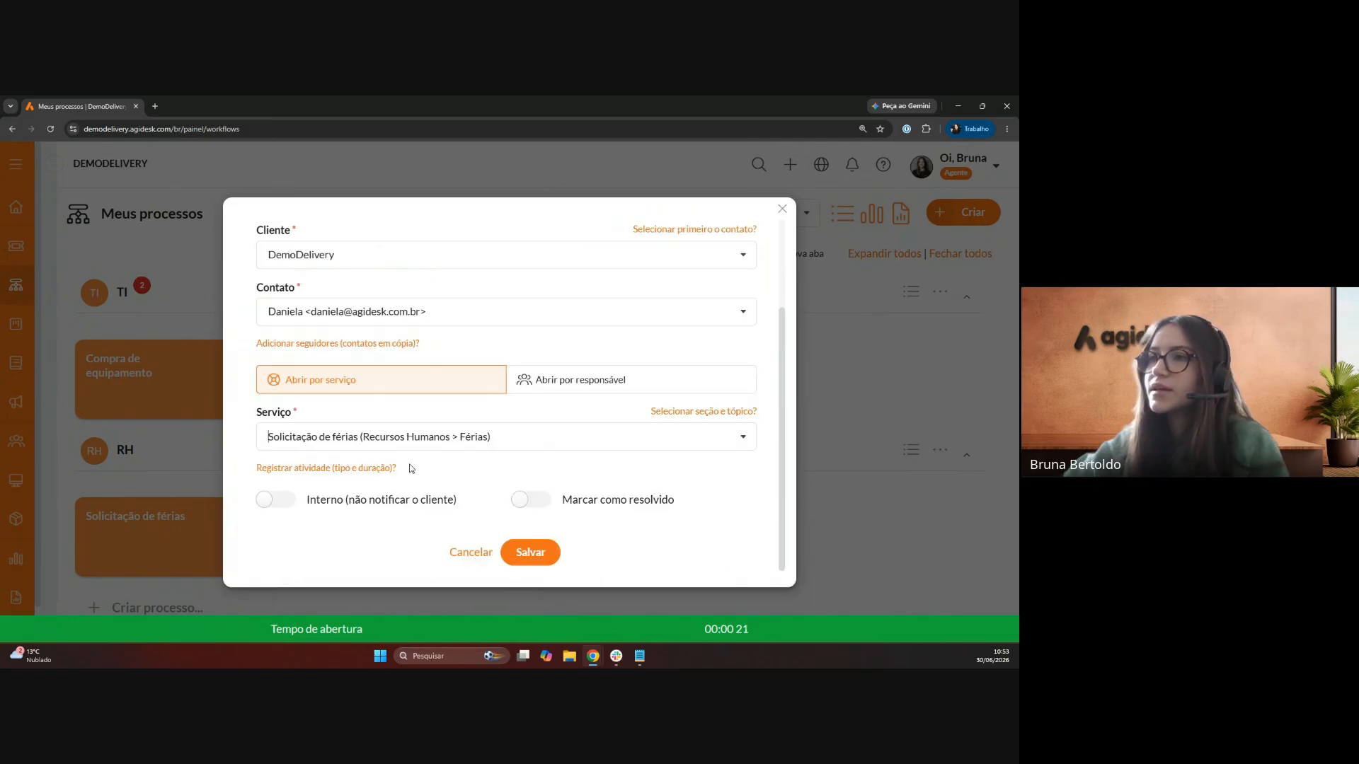
left_click(530, 554)
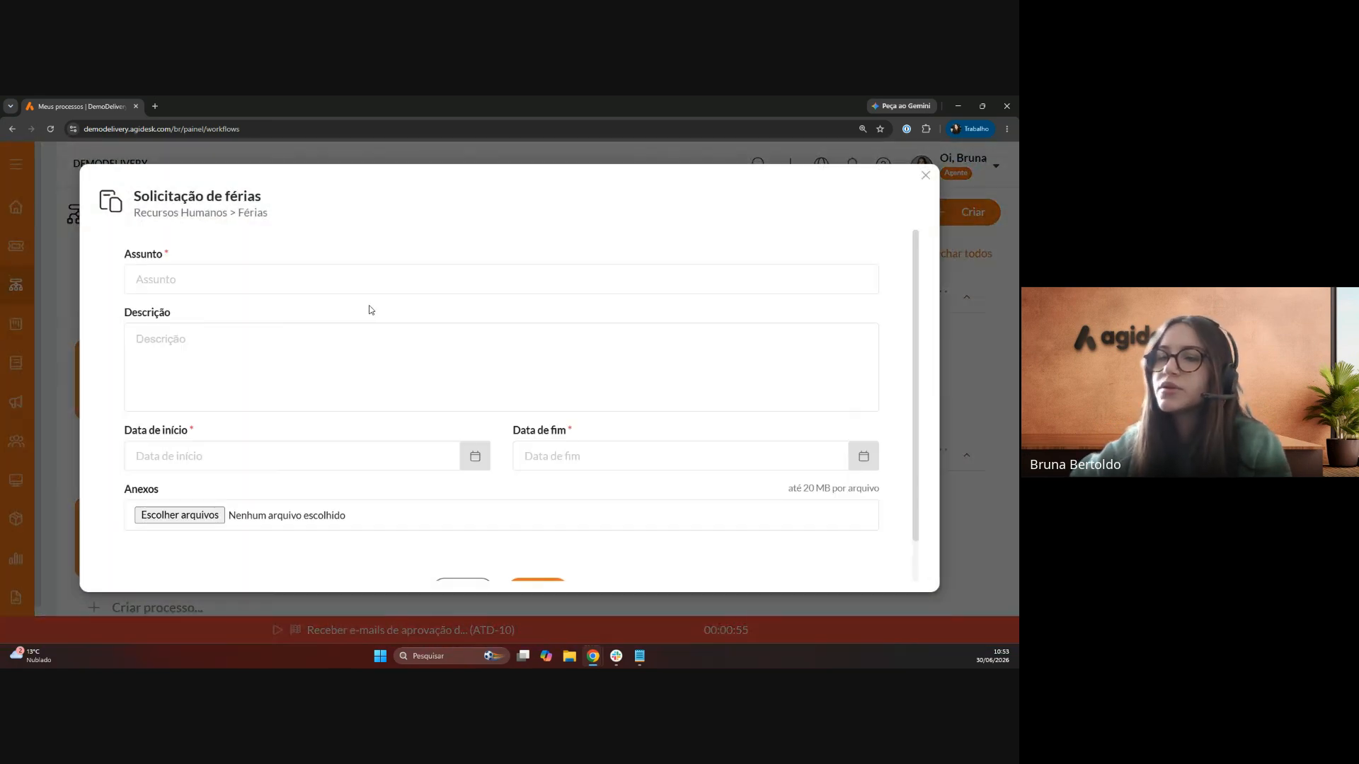
- Enter "Solicitação de férias" as the request's subject and leave the description blank
left_click(283, 281)
type("S")
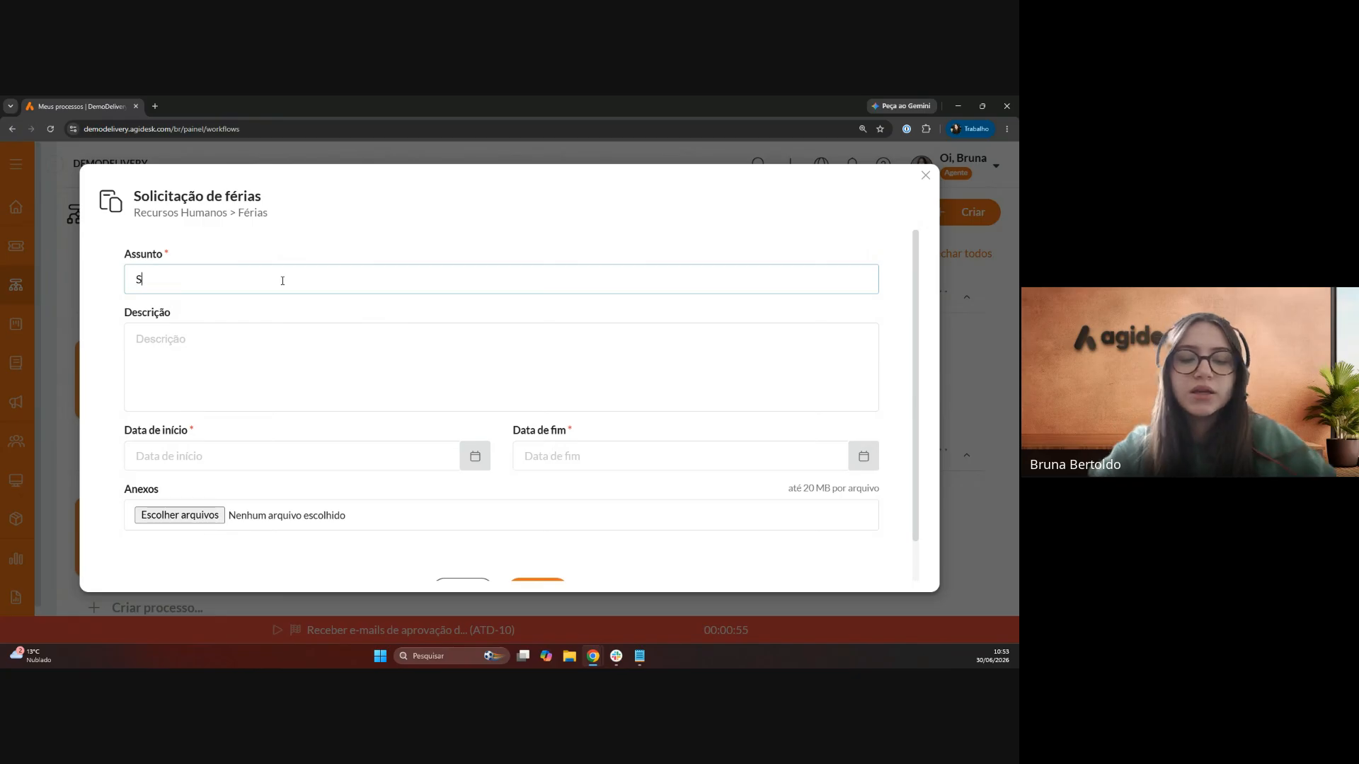
type("l")
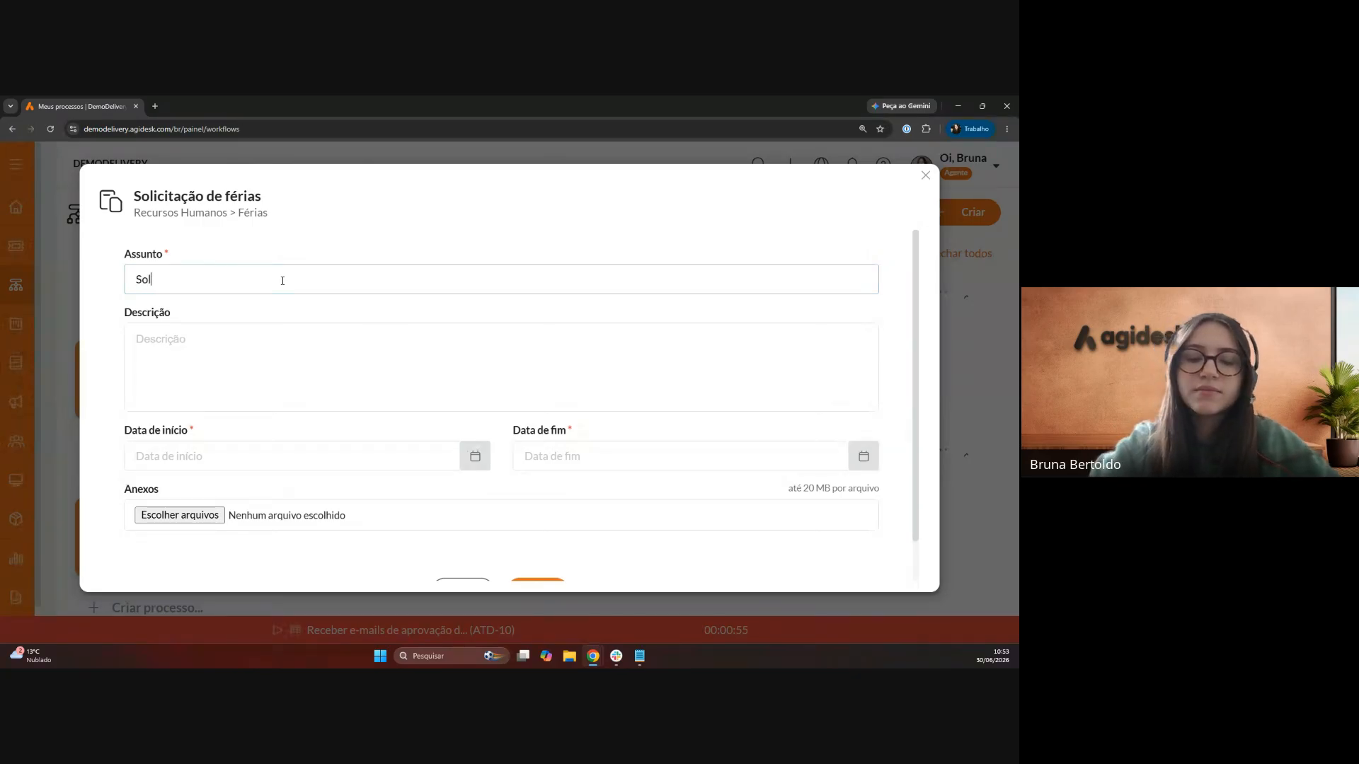
type("olicitação de férias")
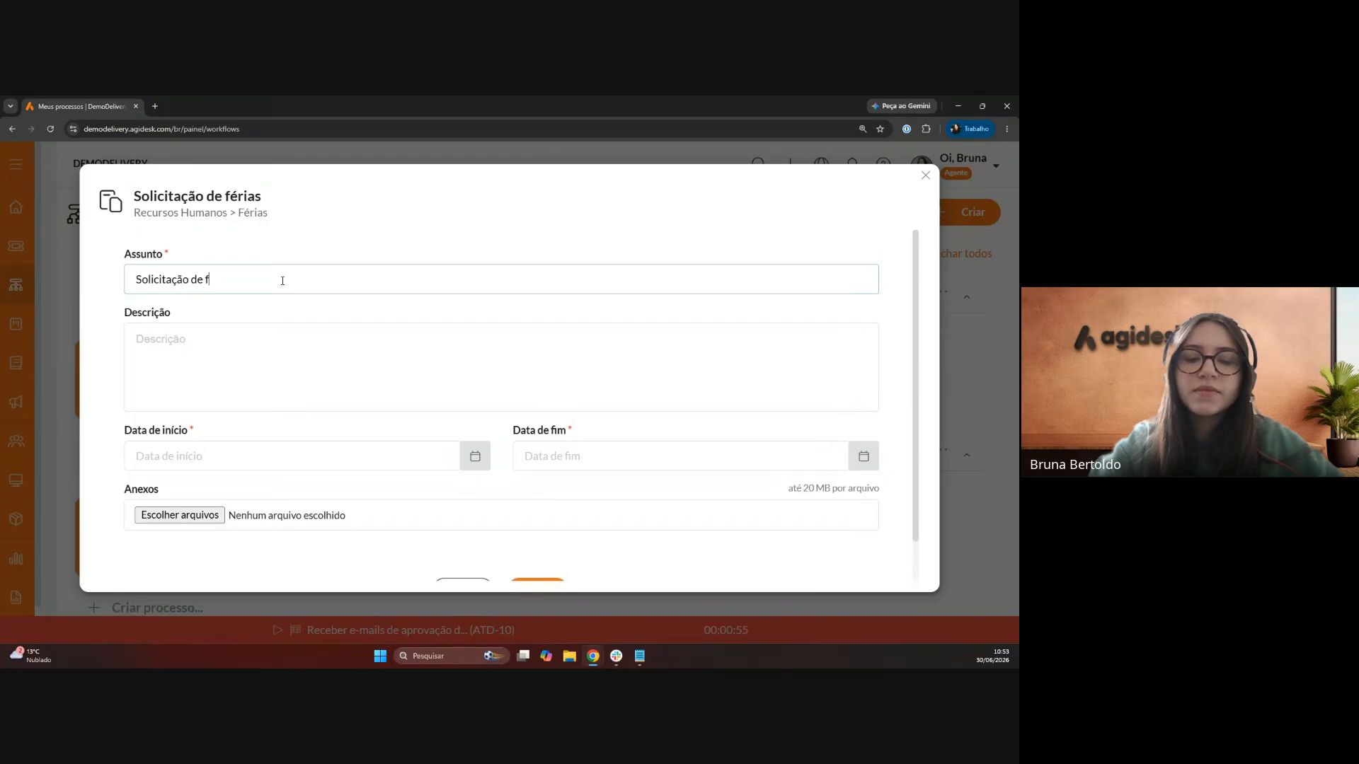
left_click(186, 351)
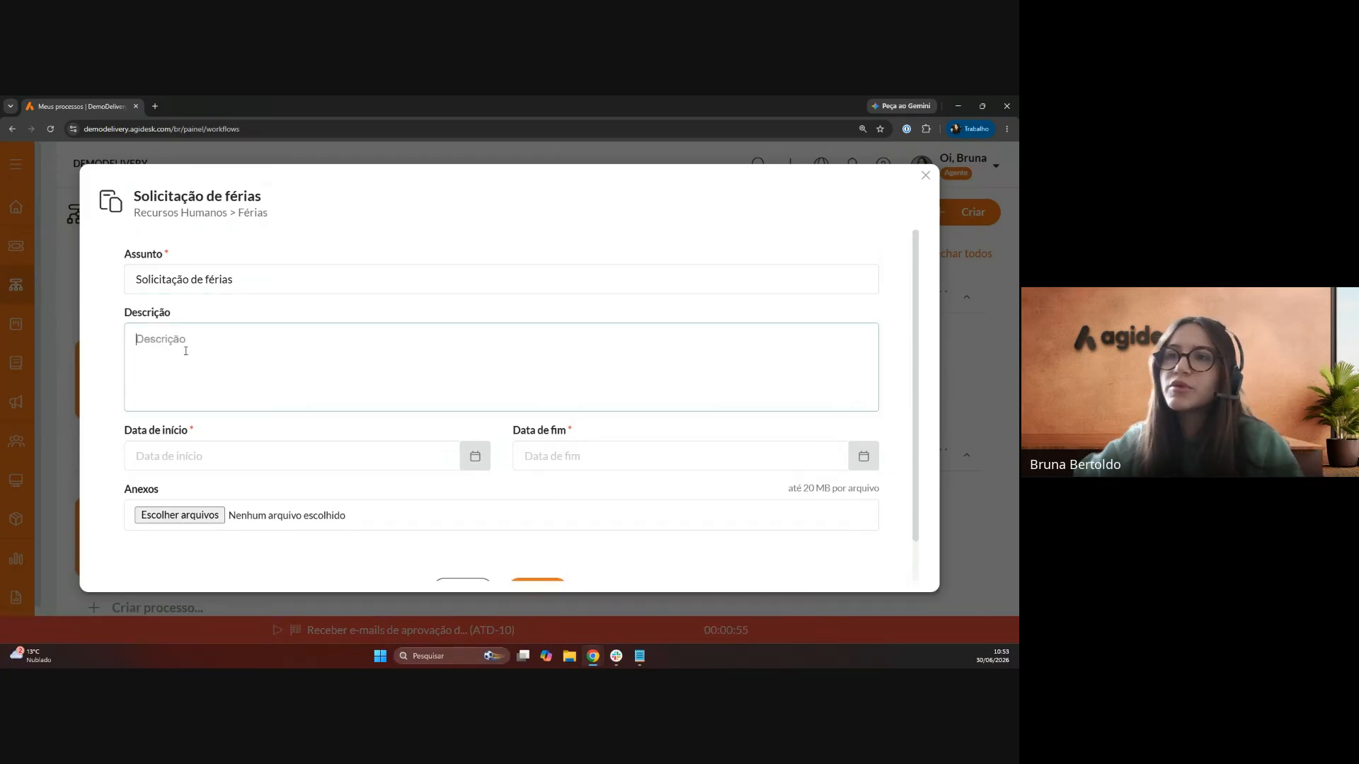
- Set the vacation request's start date (Data de início) to 13/07/2026
scroll(269, 397, "down", 1)
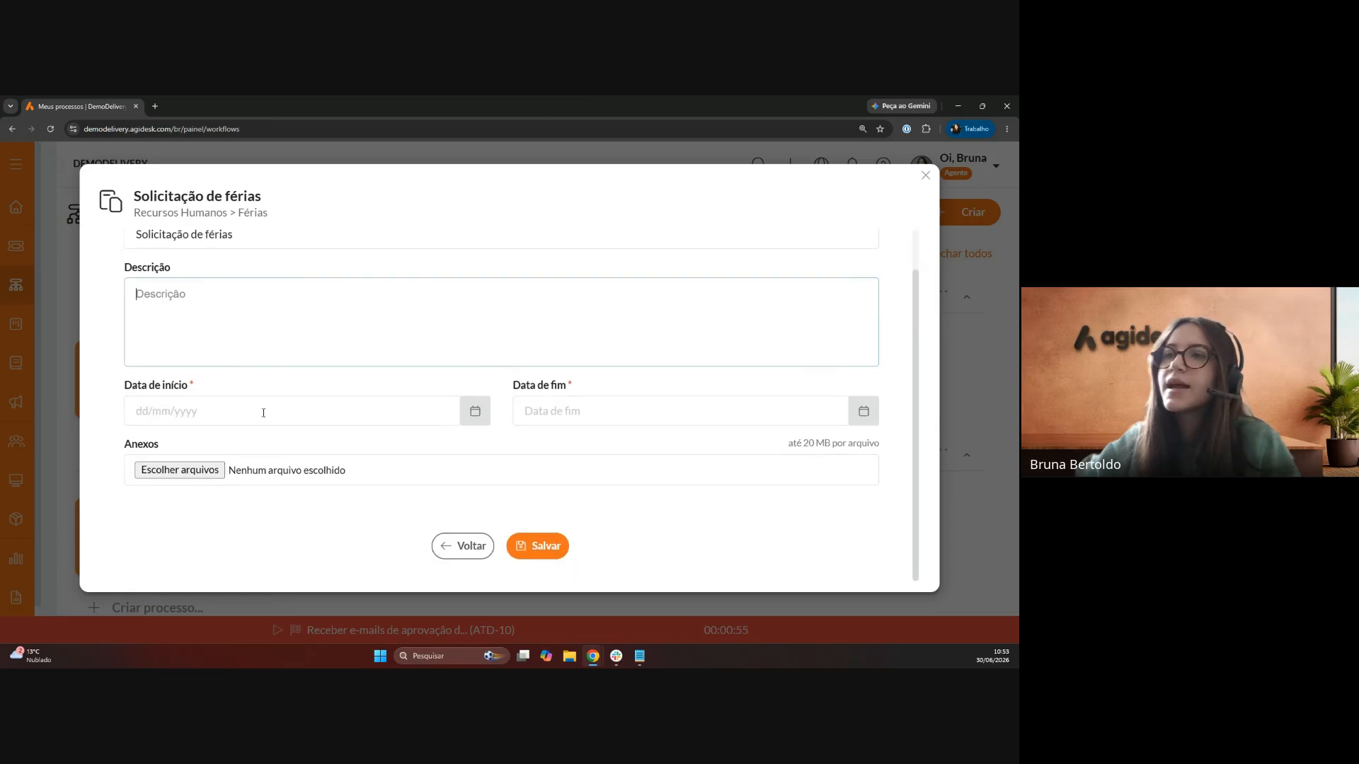
left_click(390, 421)
left_click(475, 412)
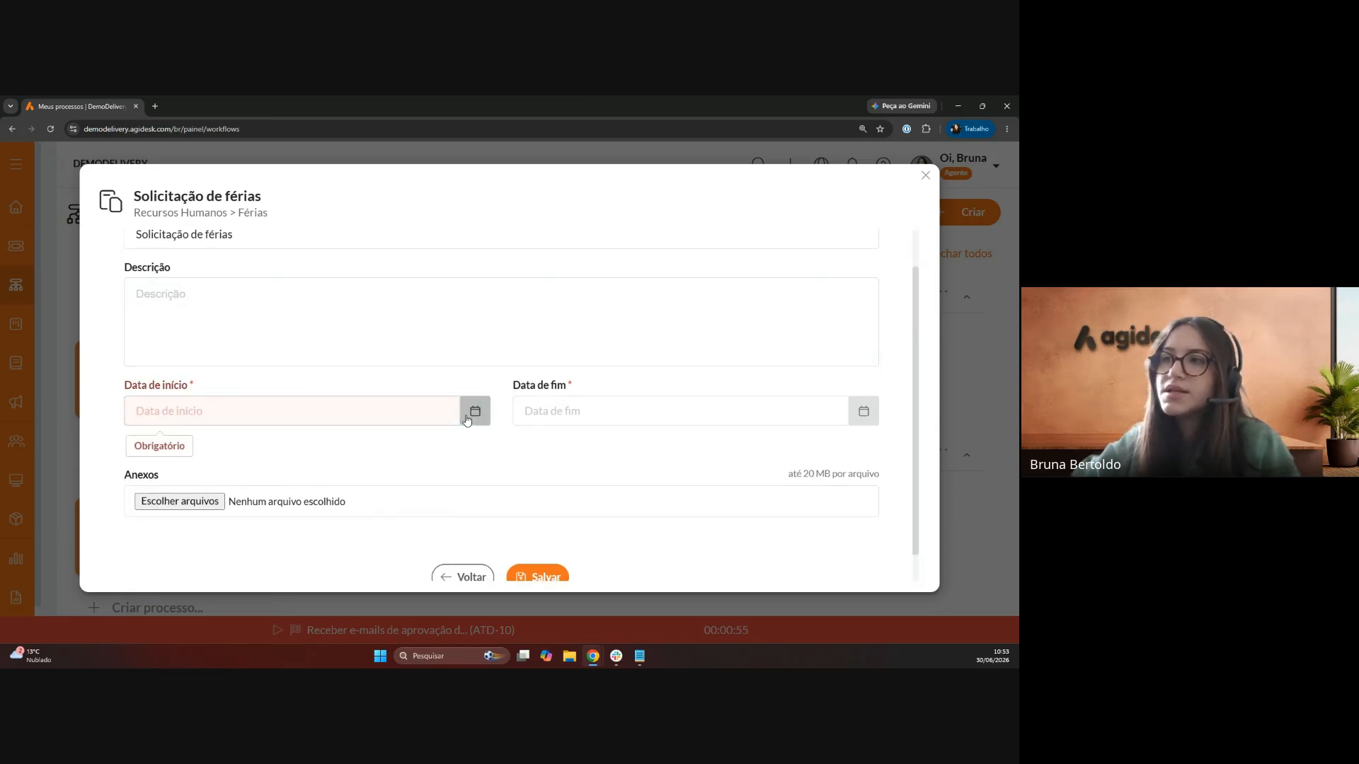
left_click(674, 302)
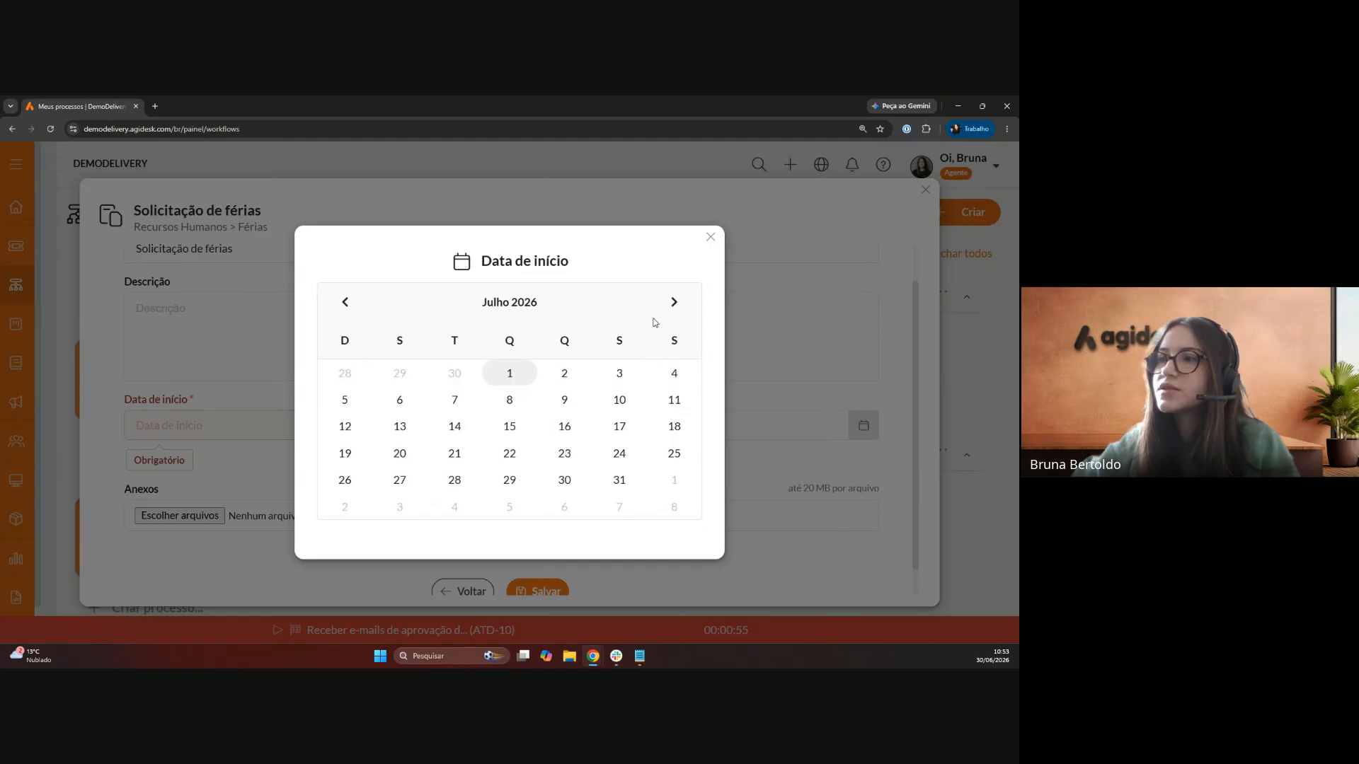
left_click(399, 426)
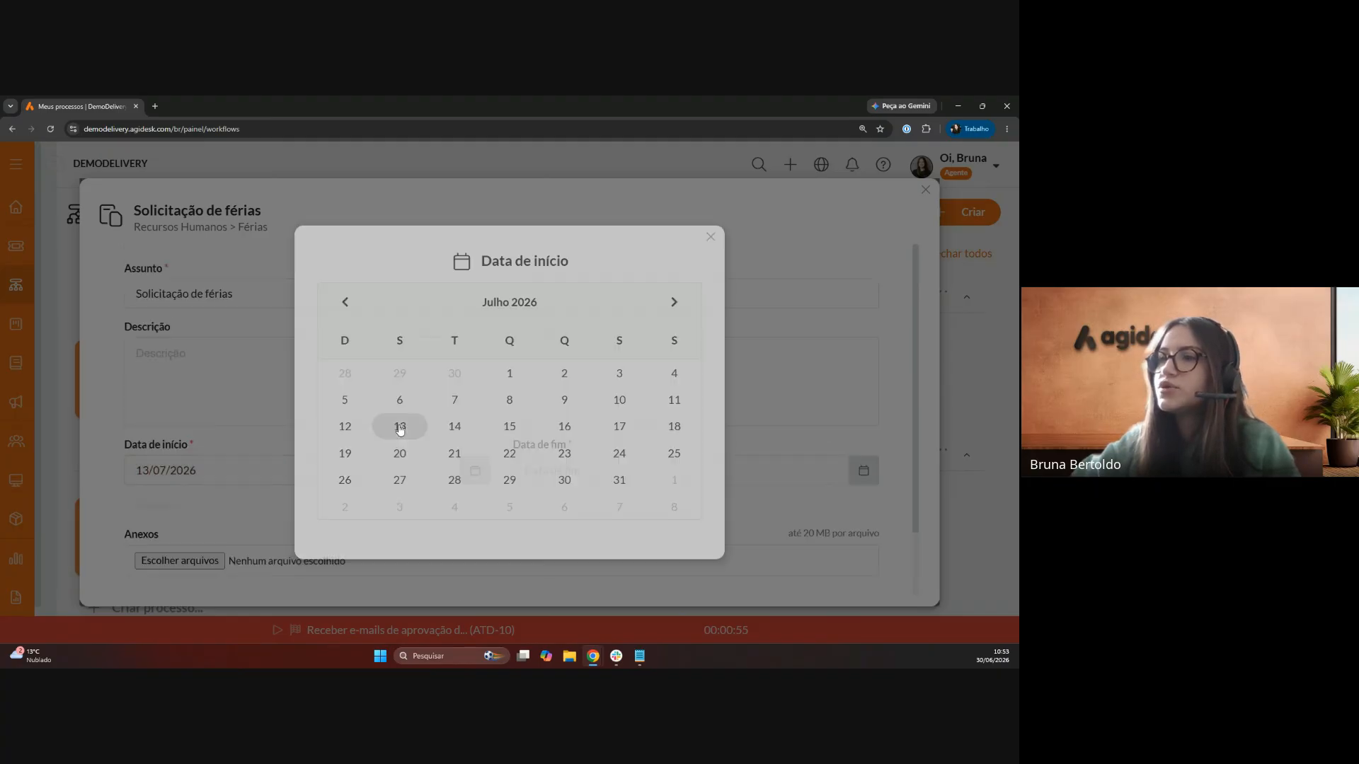
- Set the end date (Data de fim) to 17/07/2026, save the vacation request and dismiss the creation notice
left_click(862, 459)
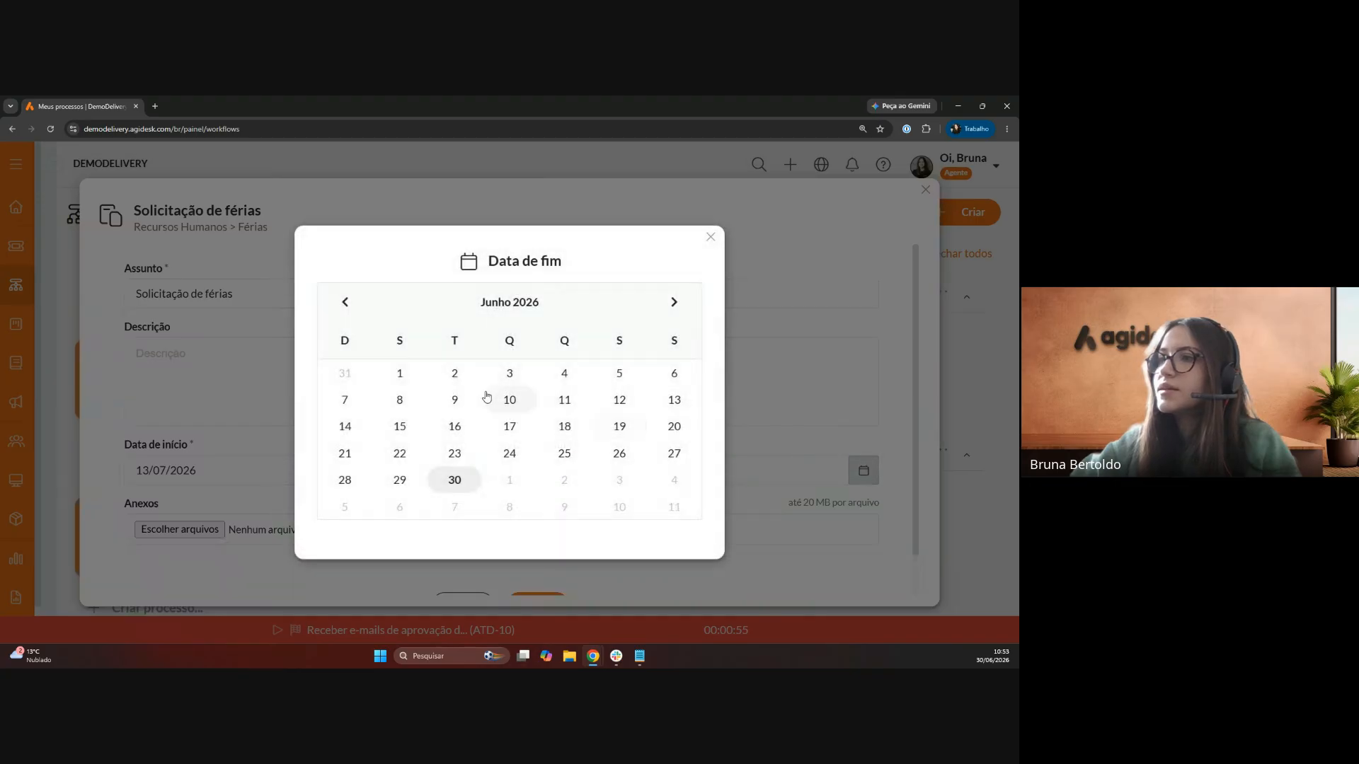
left_click(674, 302)
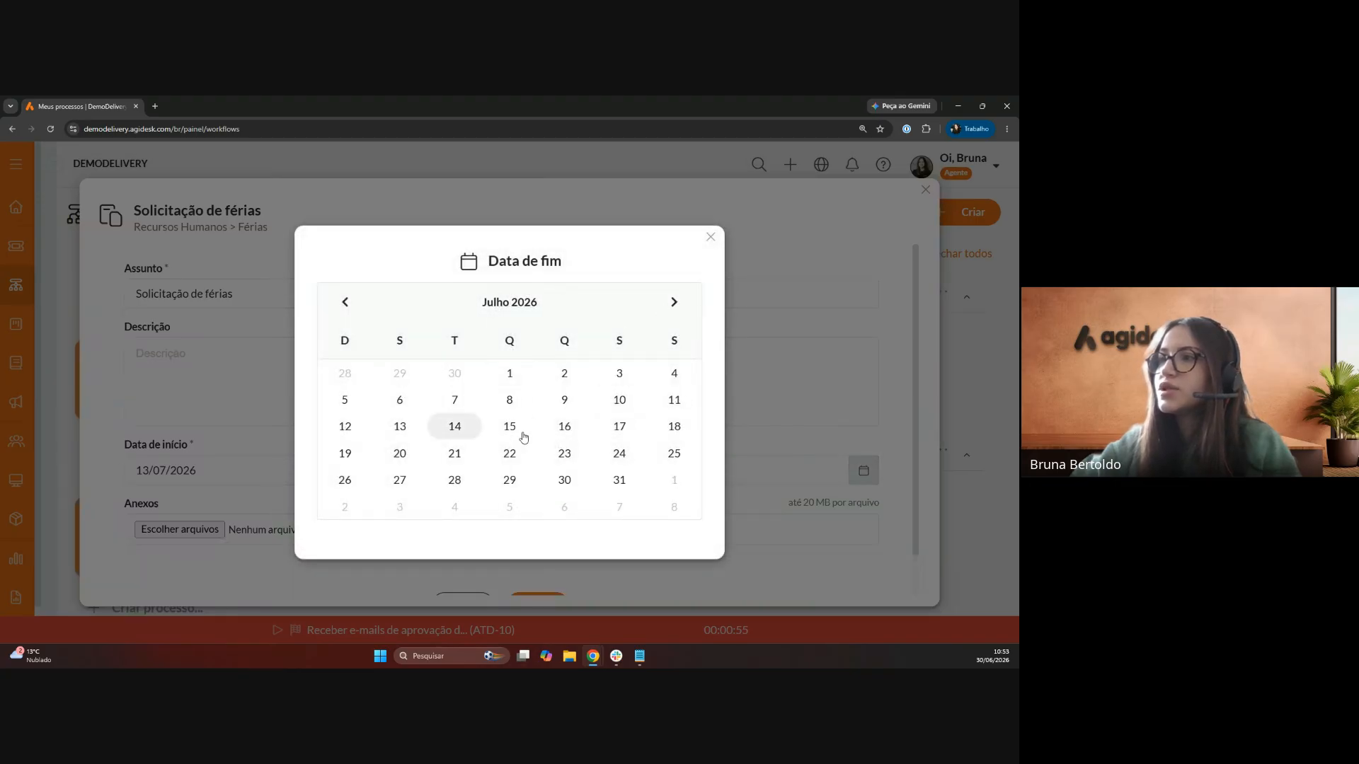
left_click(629, 432)
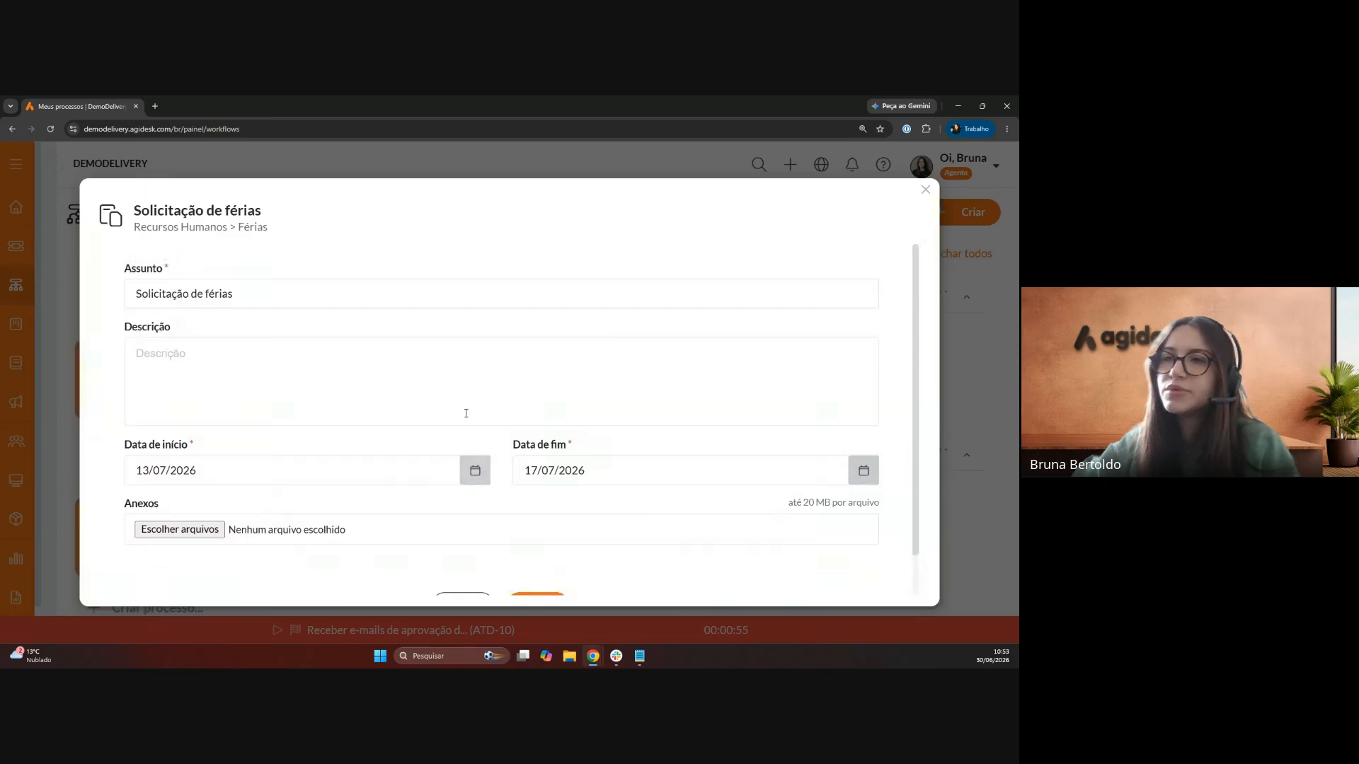
scroll(353, 396, "down", 1)
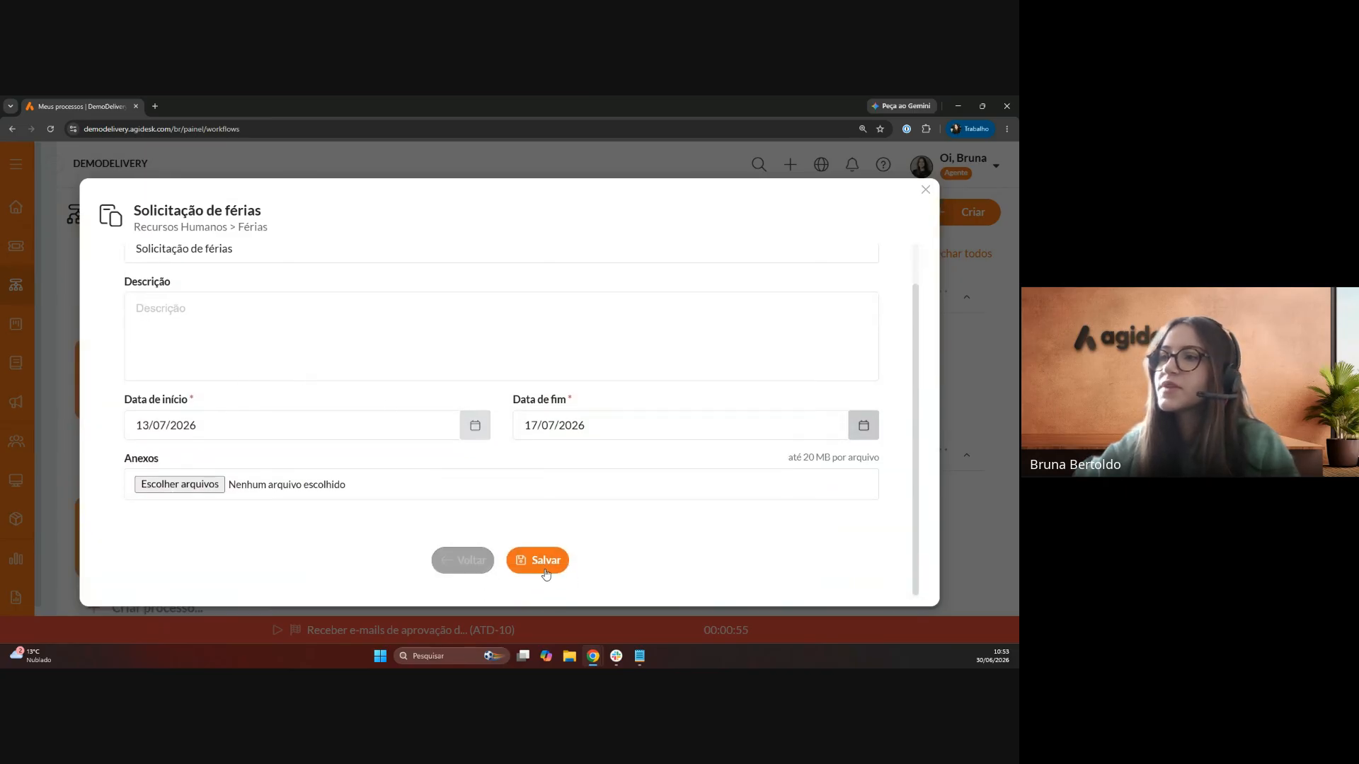
left_click(546, 565)
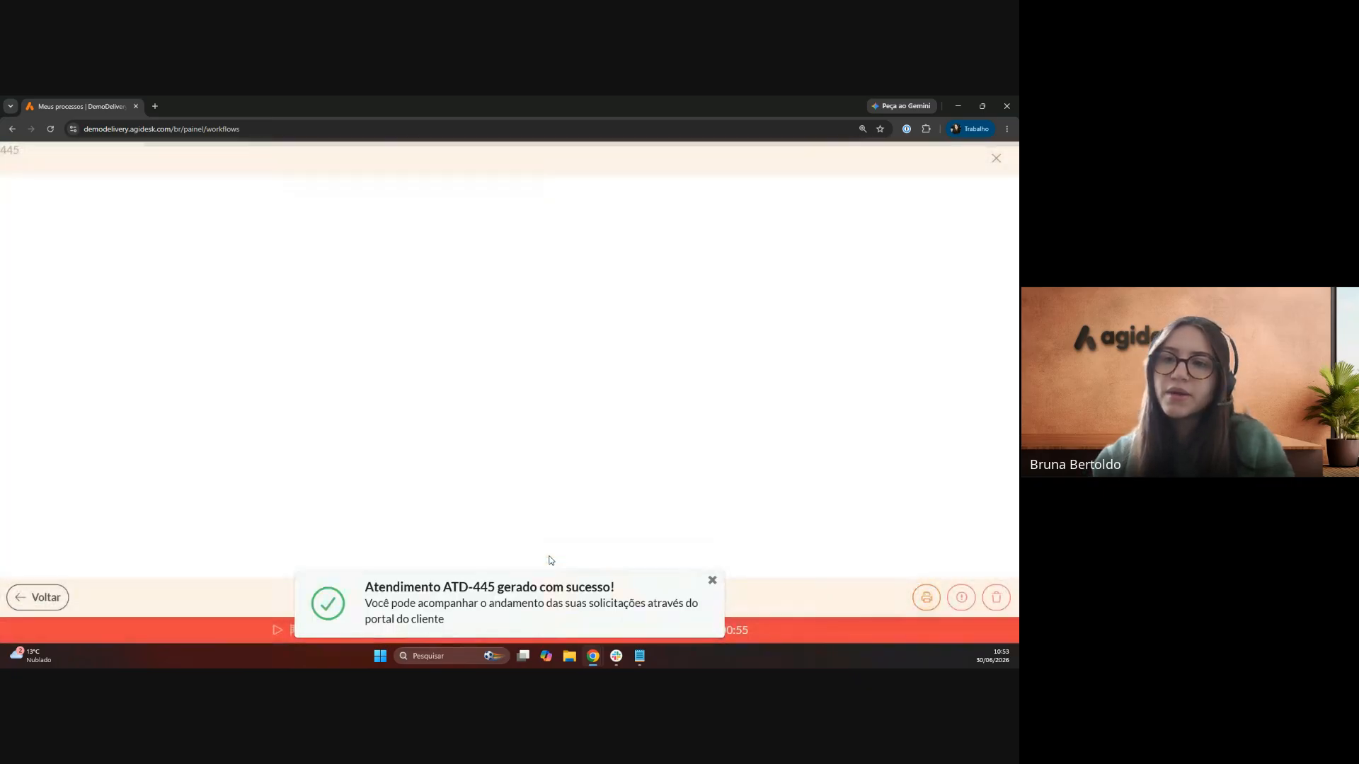
left_click(712, 580)
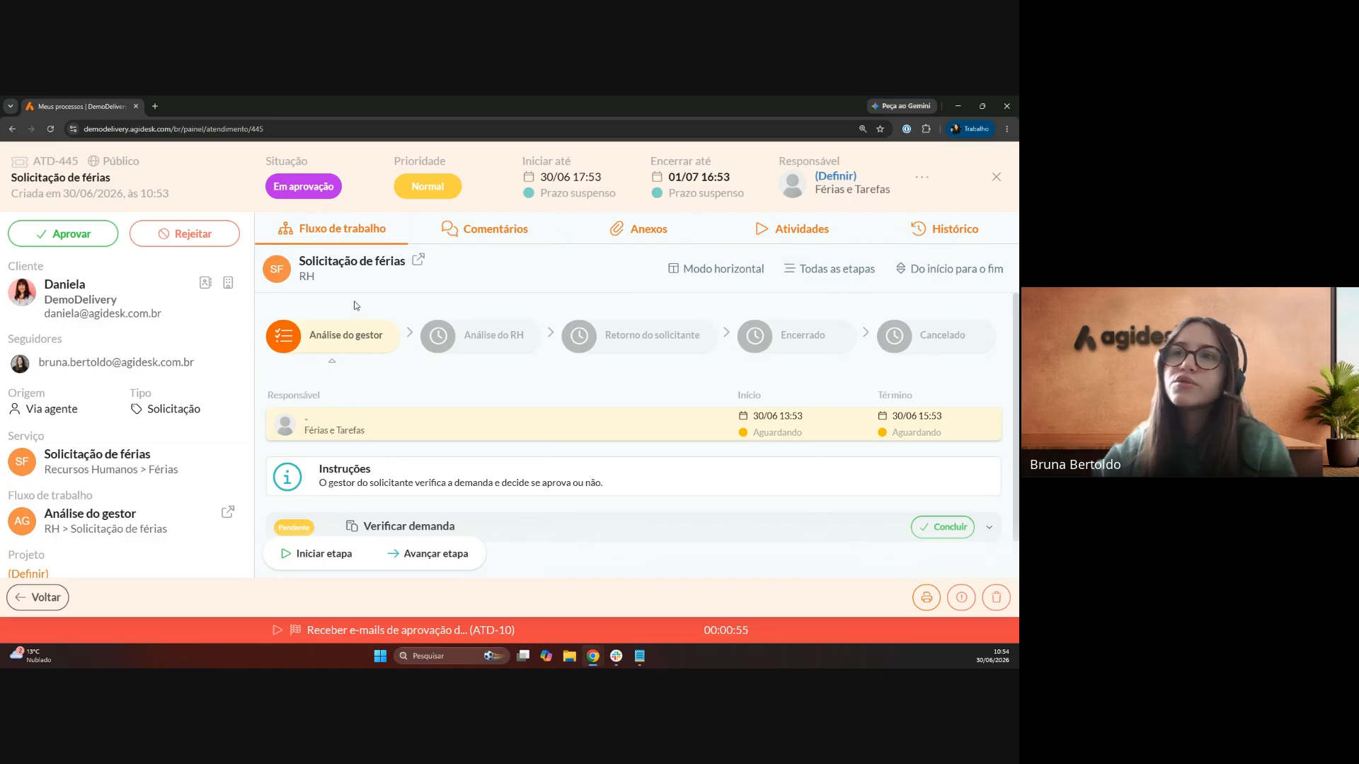
- Review the new atendimento's service and workflow details, and read the approval request e-mail in its comments
scroll(60, 312, "down", 3)
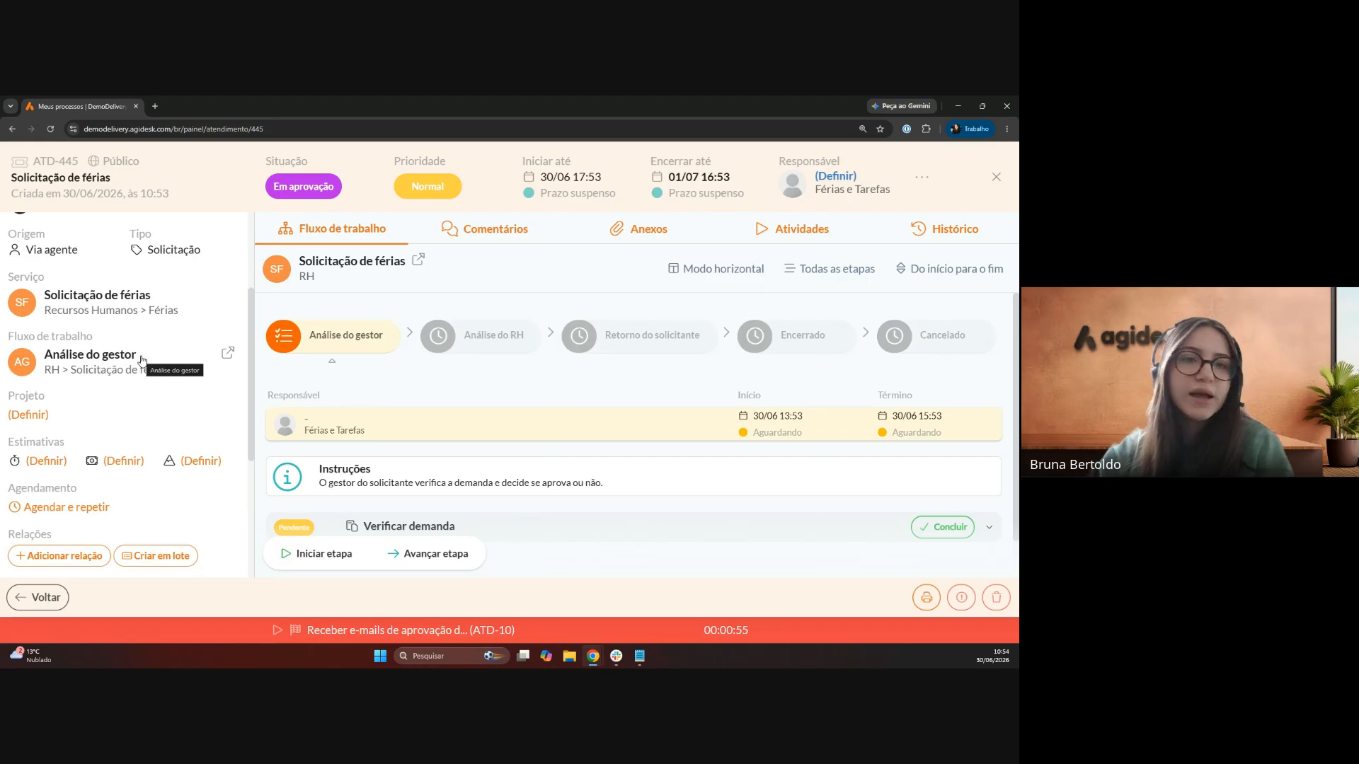
scroll(193, 407, "up", 3)
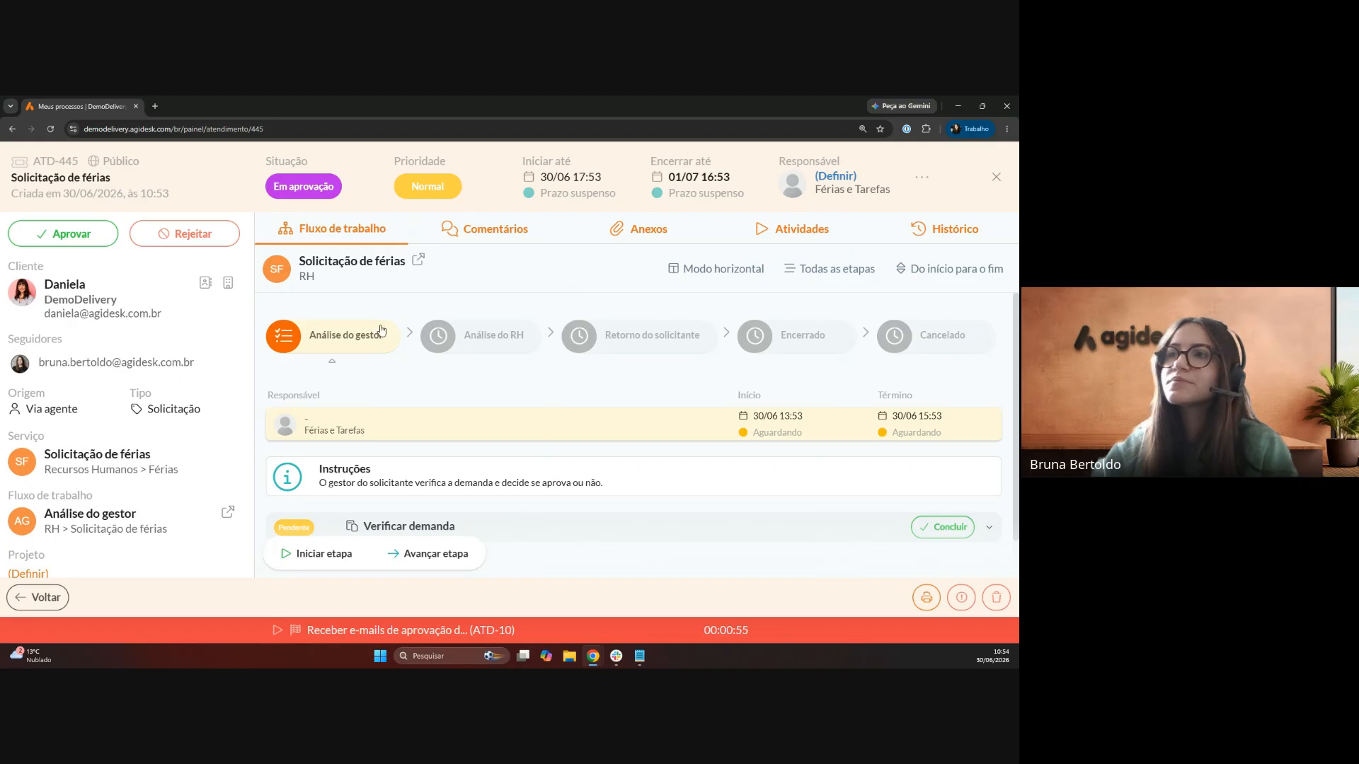
scroll(375, 346, "down", 1)
scroll(368, 361, "up", 1)
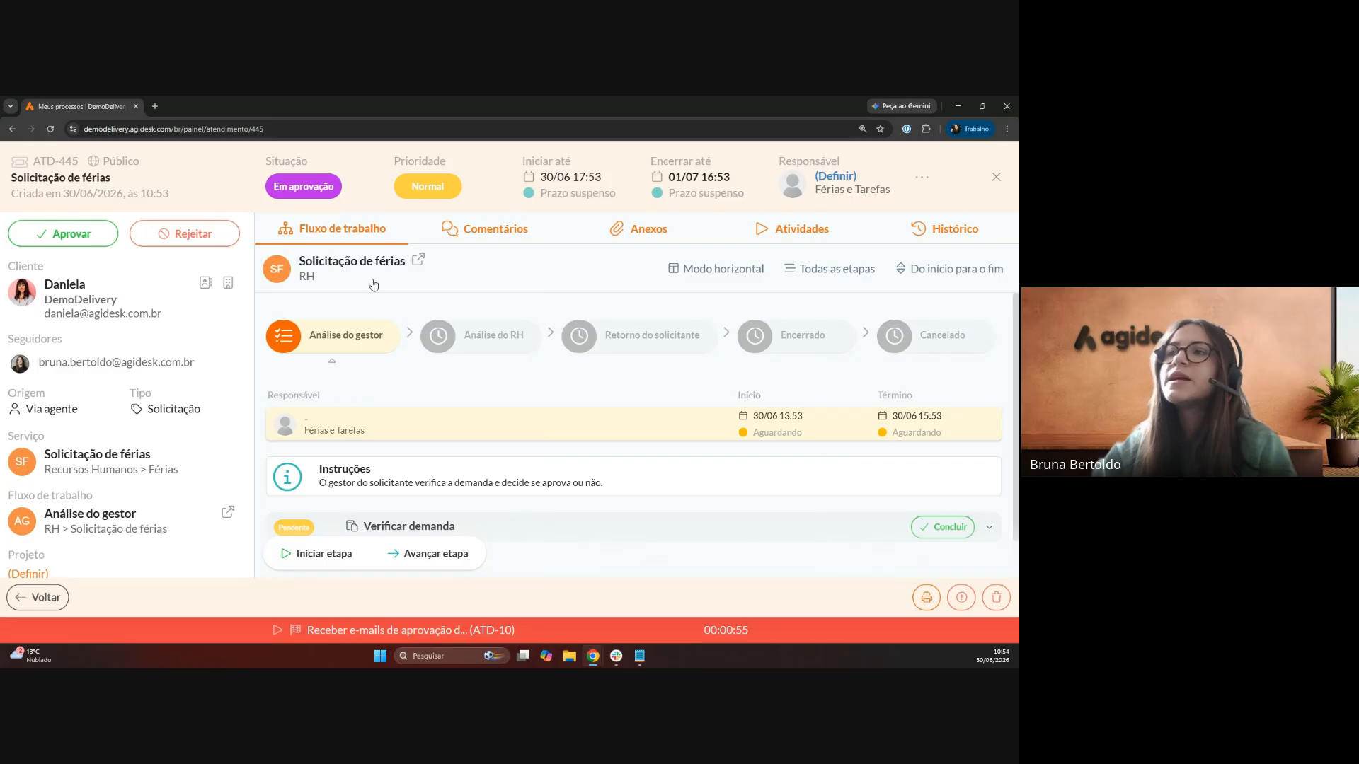
left_click(474, 239)
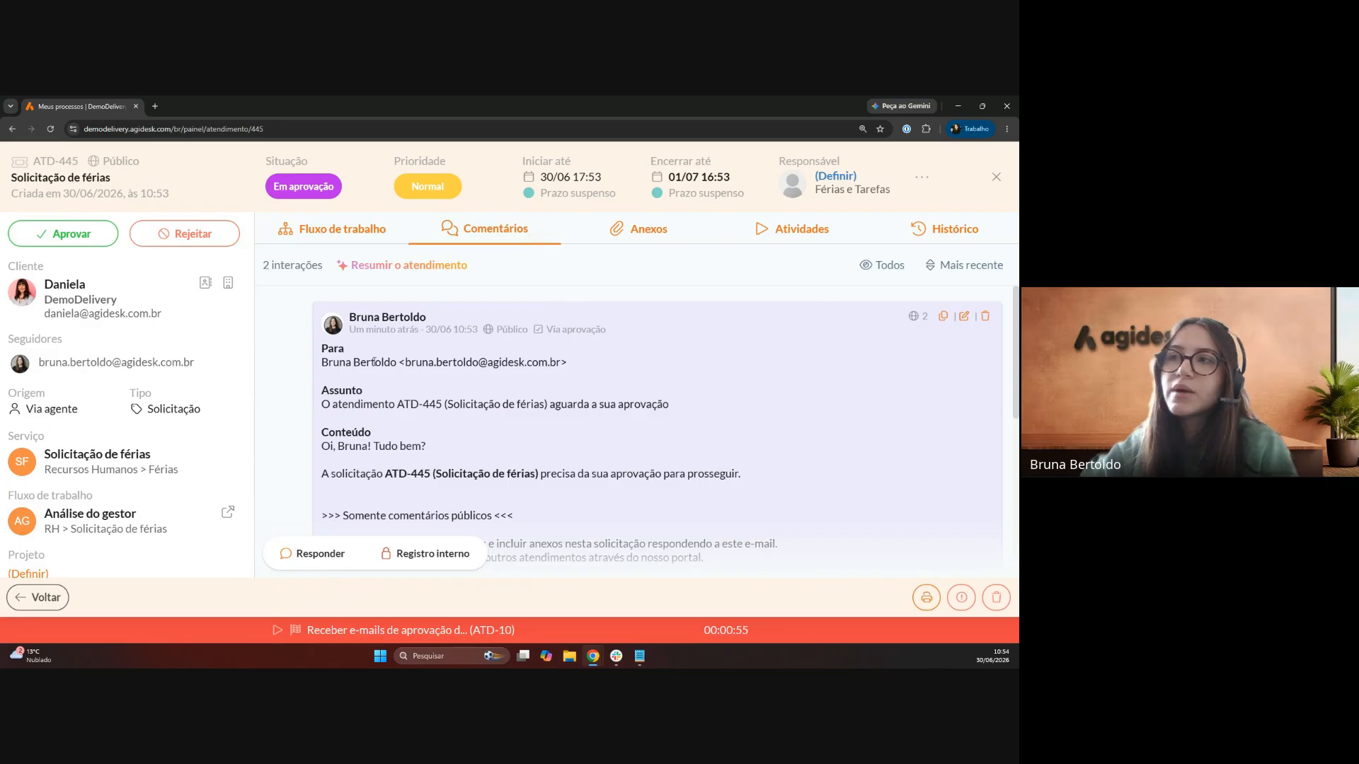
scroll(425, 424, "down", 3)
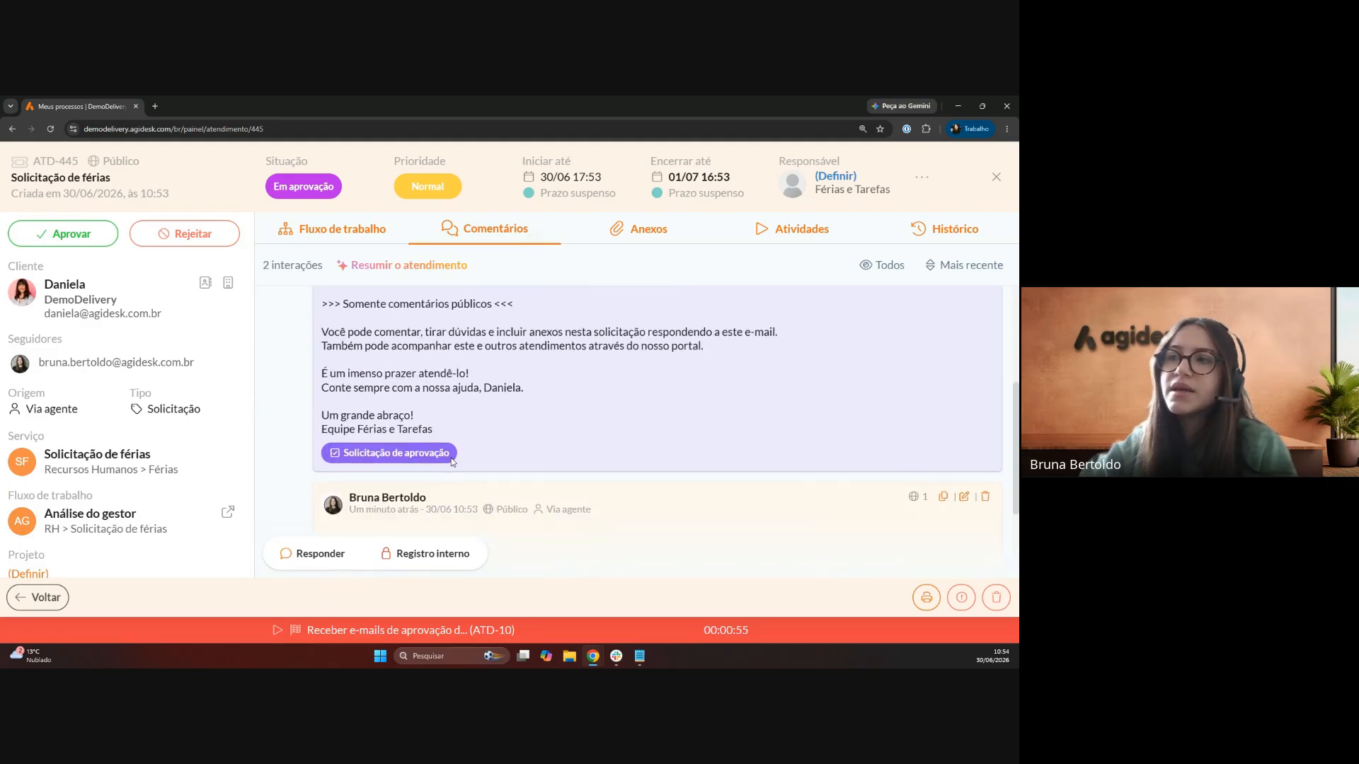
scroll(452, 459, "up", 3)
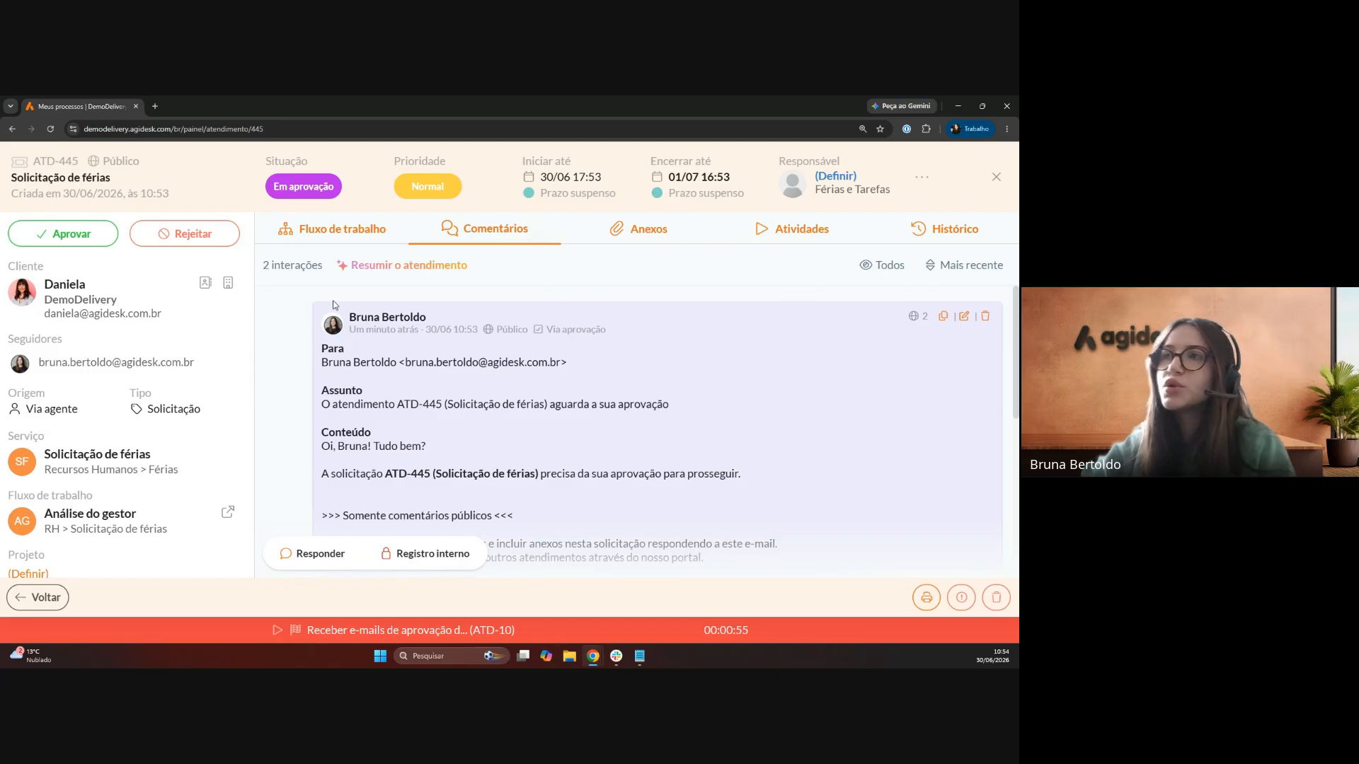
- Return to the atendimento's workflow and examine the Análise do gestor step's responsible team, start and end deadlines, instructions and Verificar demanda task
left_click(327, 230)
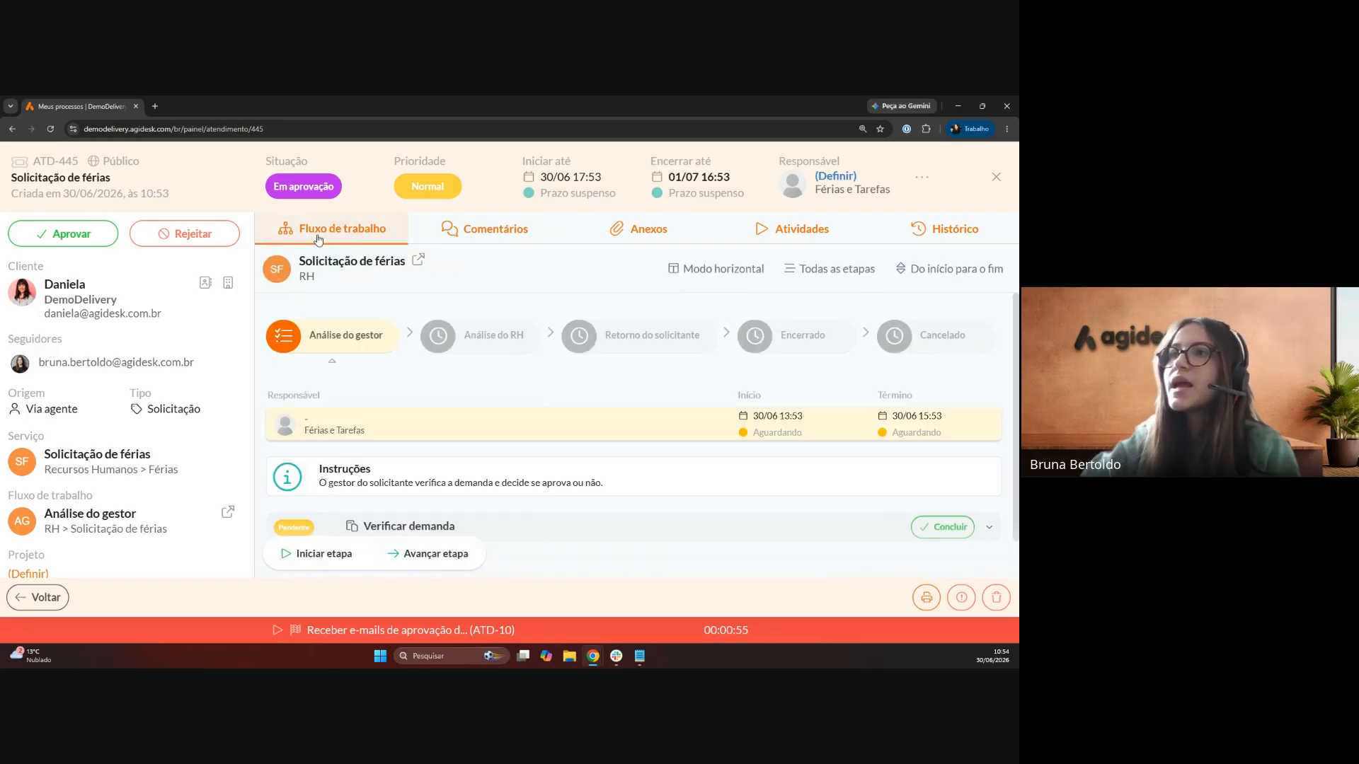
scroll(444, 353, "down", 1)
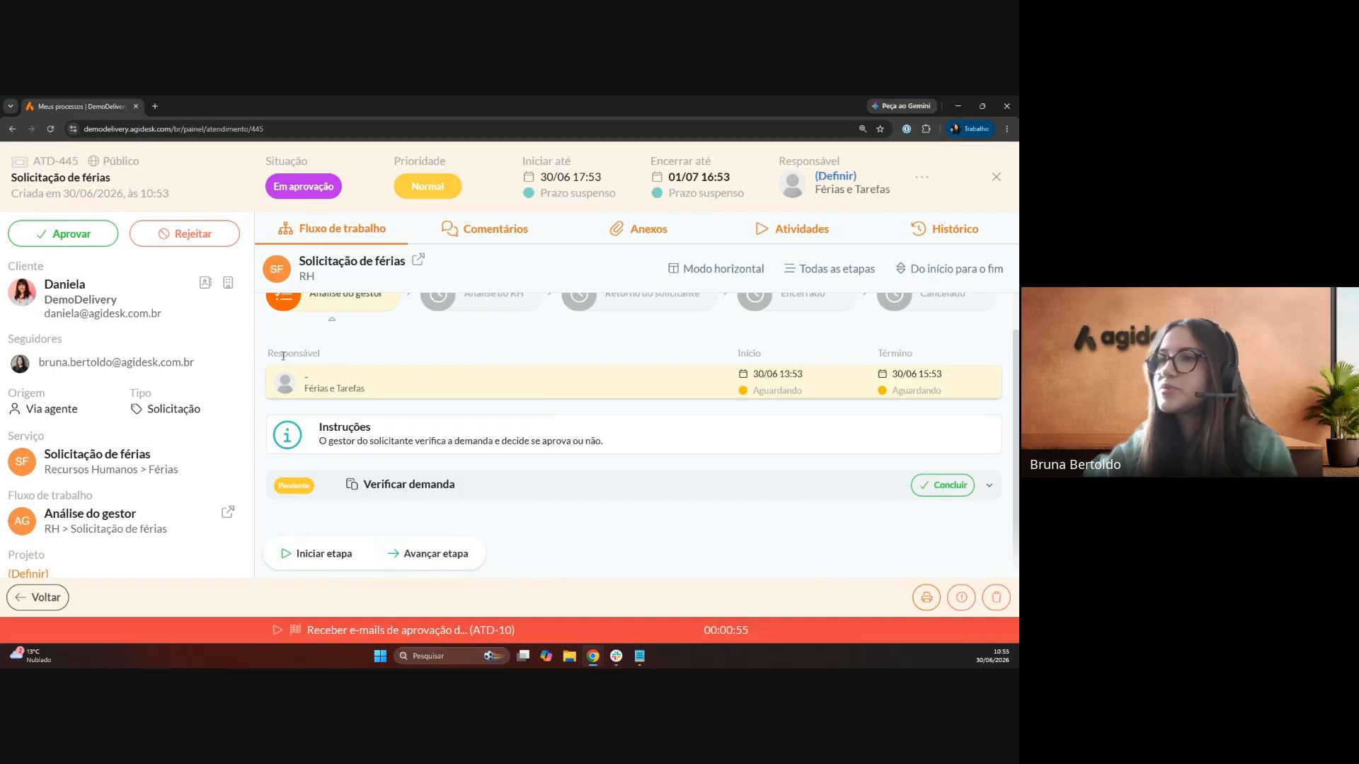
left_click_drag(302, 389, 373, 395)
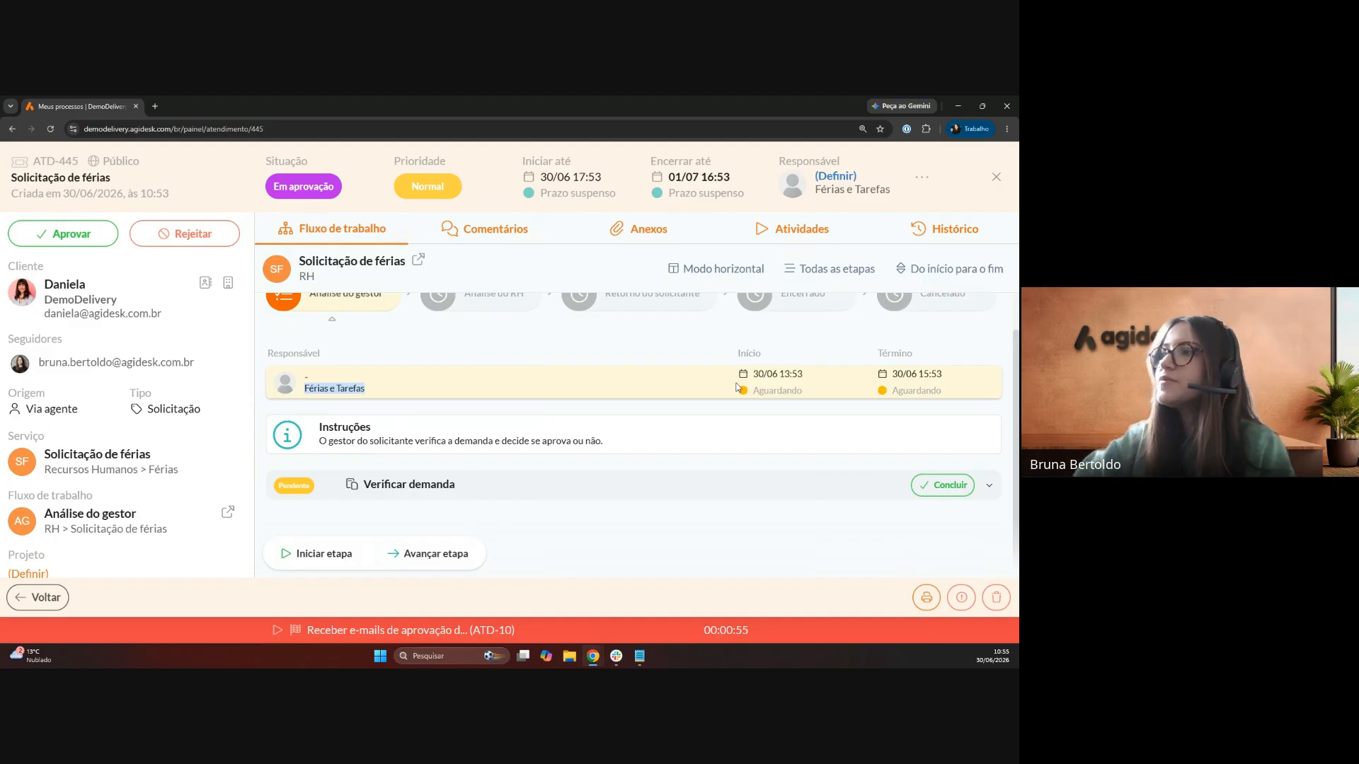
left_click_drag(753, 374, 950, 376)
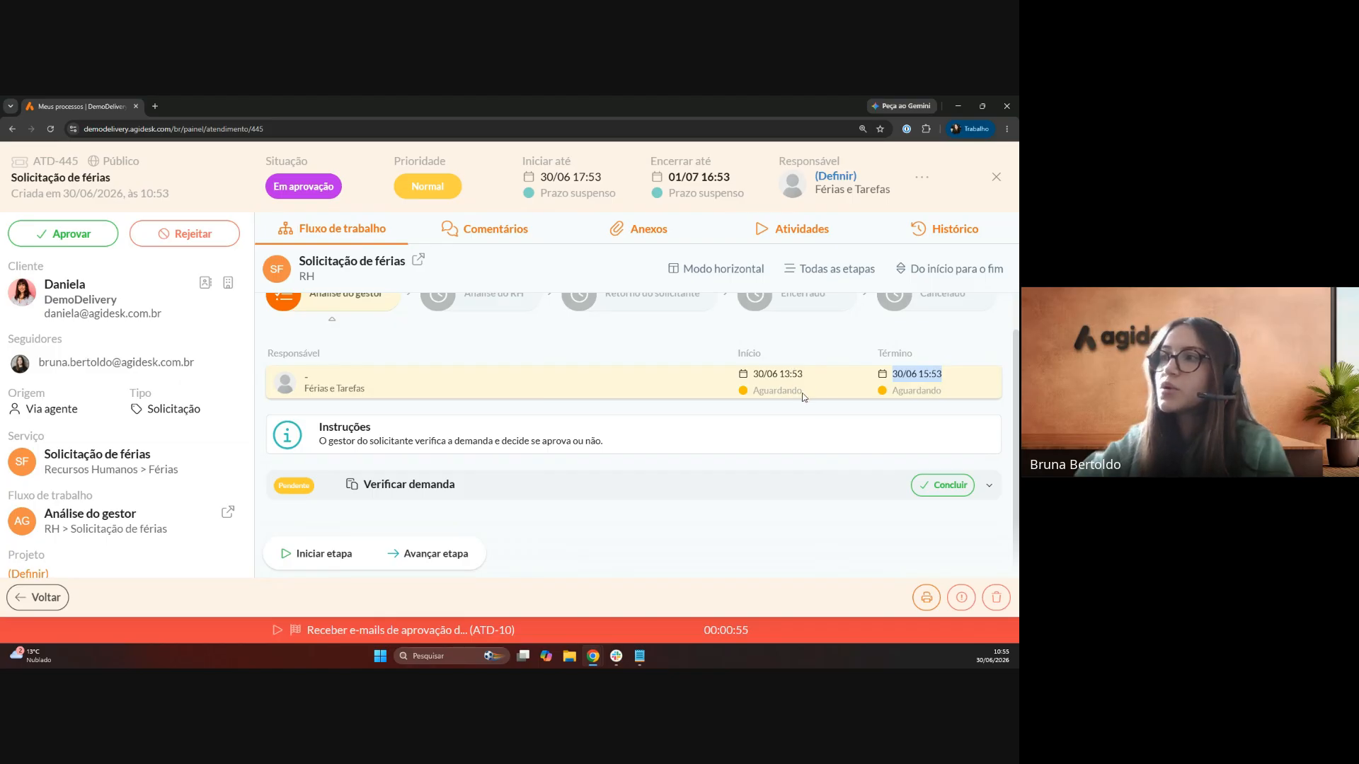
left_click_drag(805, 391, 760, 391)
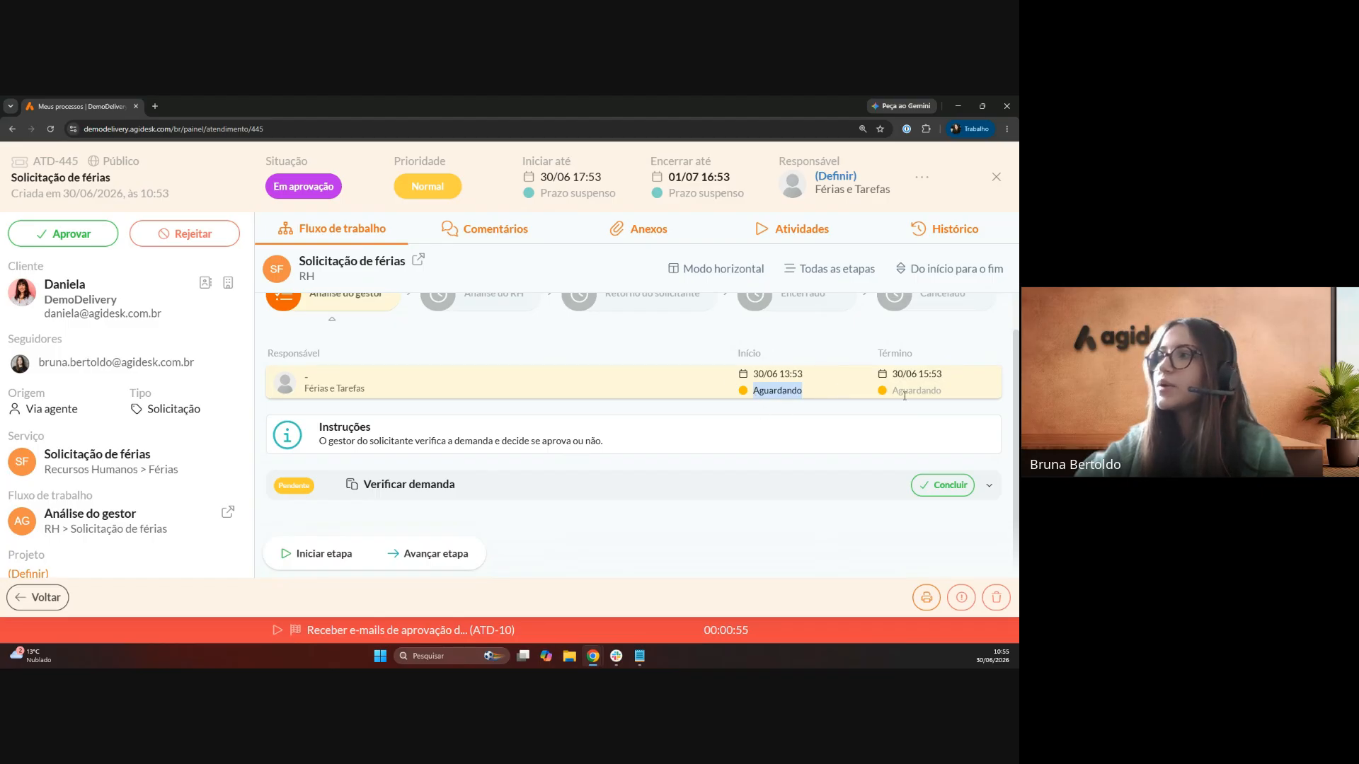
left_click(816, 416)
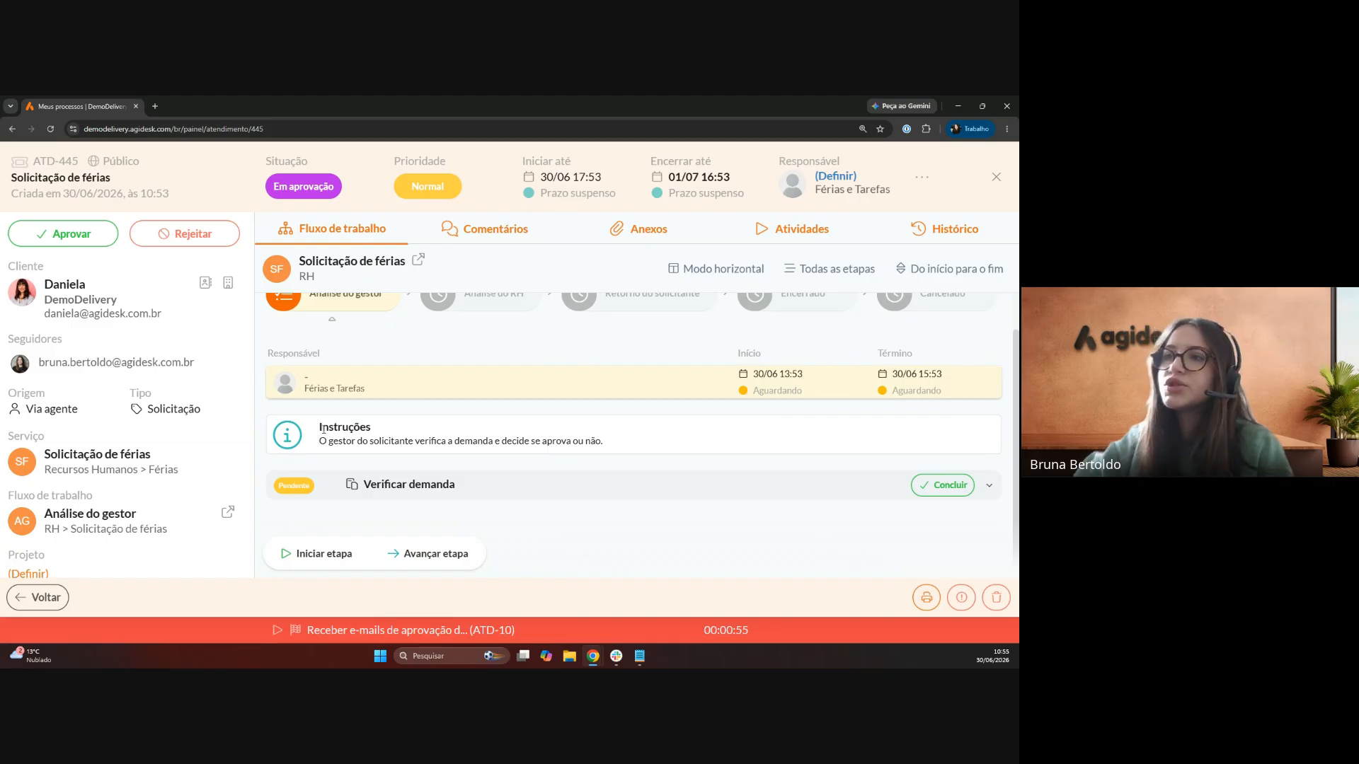
left_click_drag(317, 431, 570, 443)
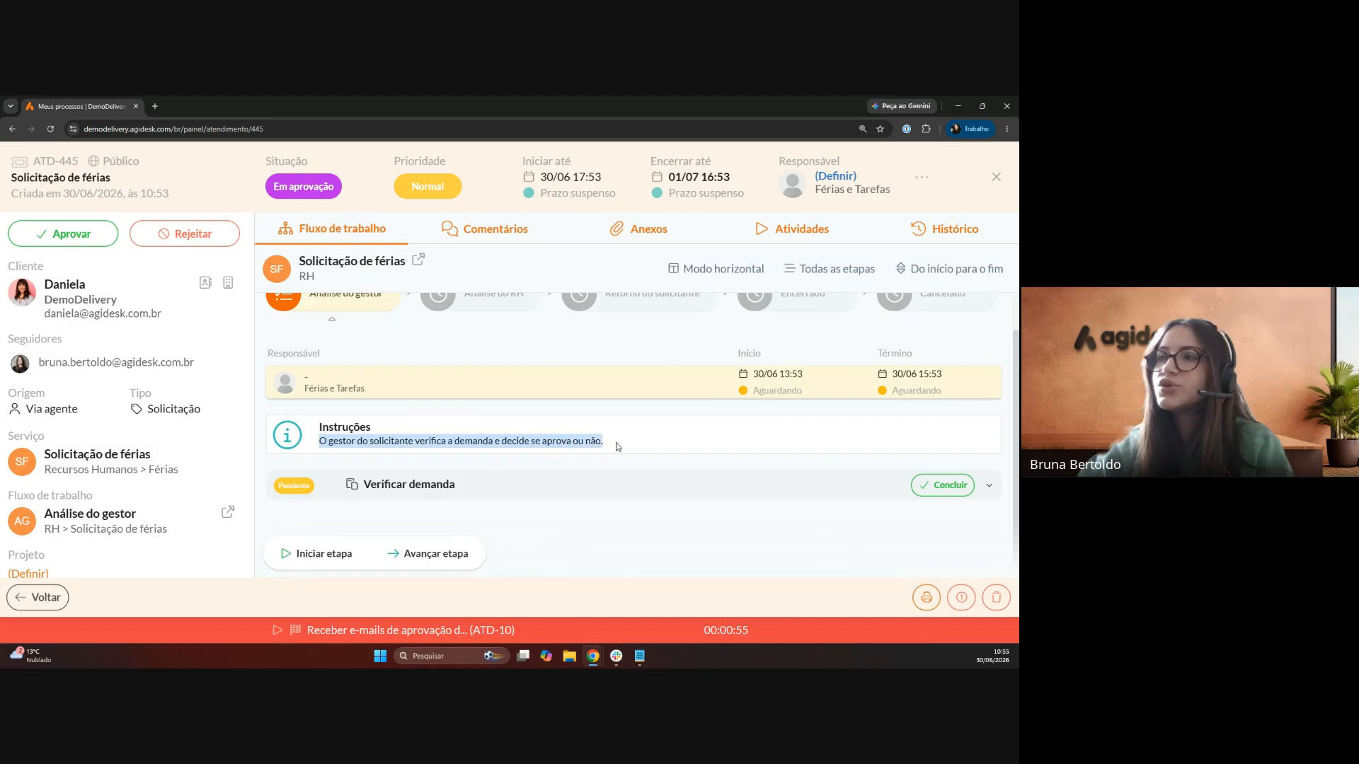
left_click(468, 485)
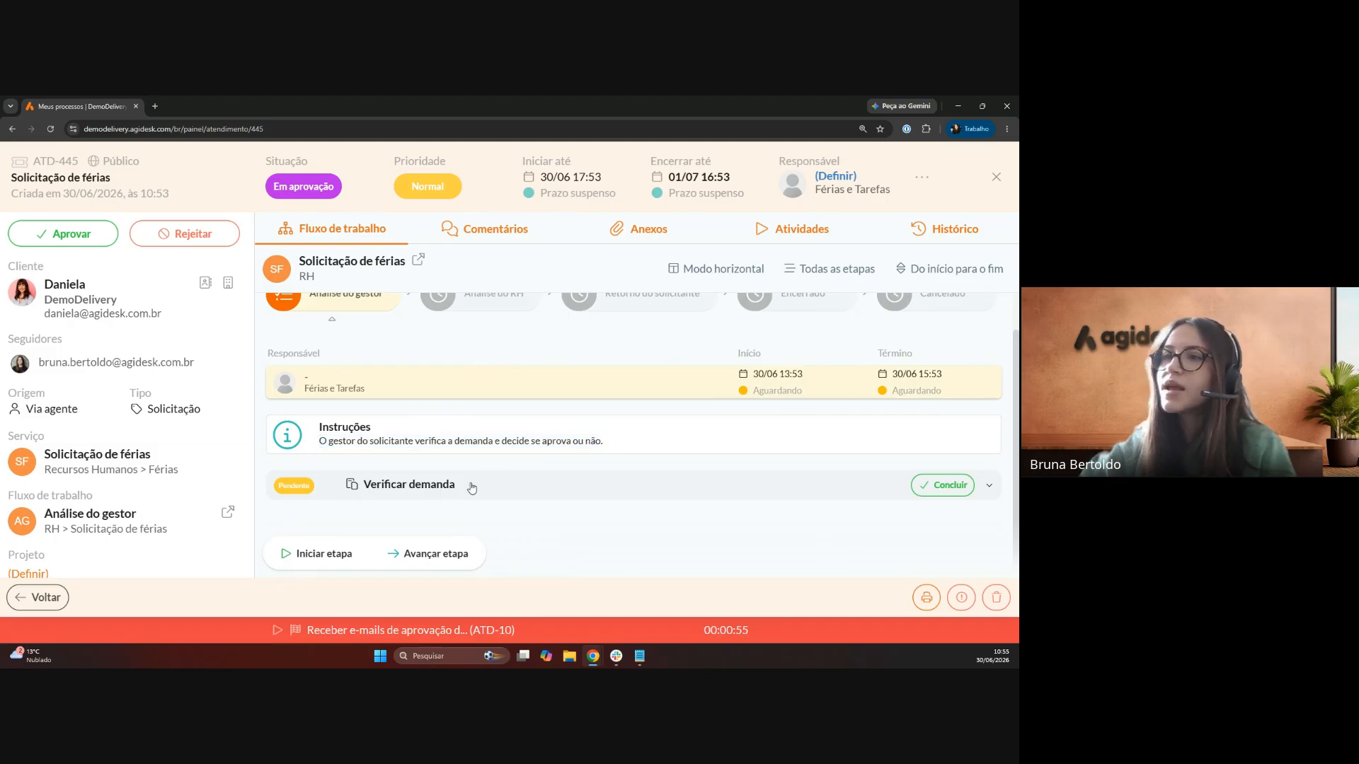
- Examine the questions in the Verificar demanda form of the Análise do gestor step
scroll(460, 424, "down", 2)
scroll(455, 375, "down", 1)
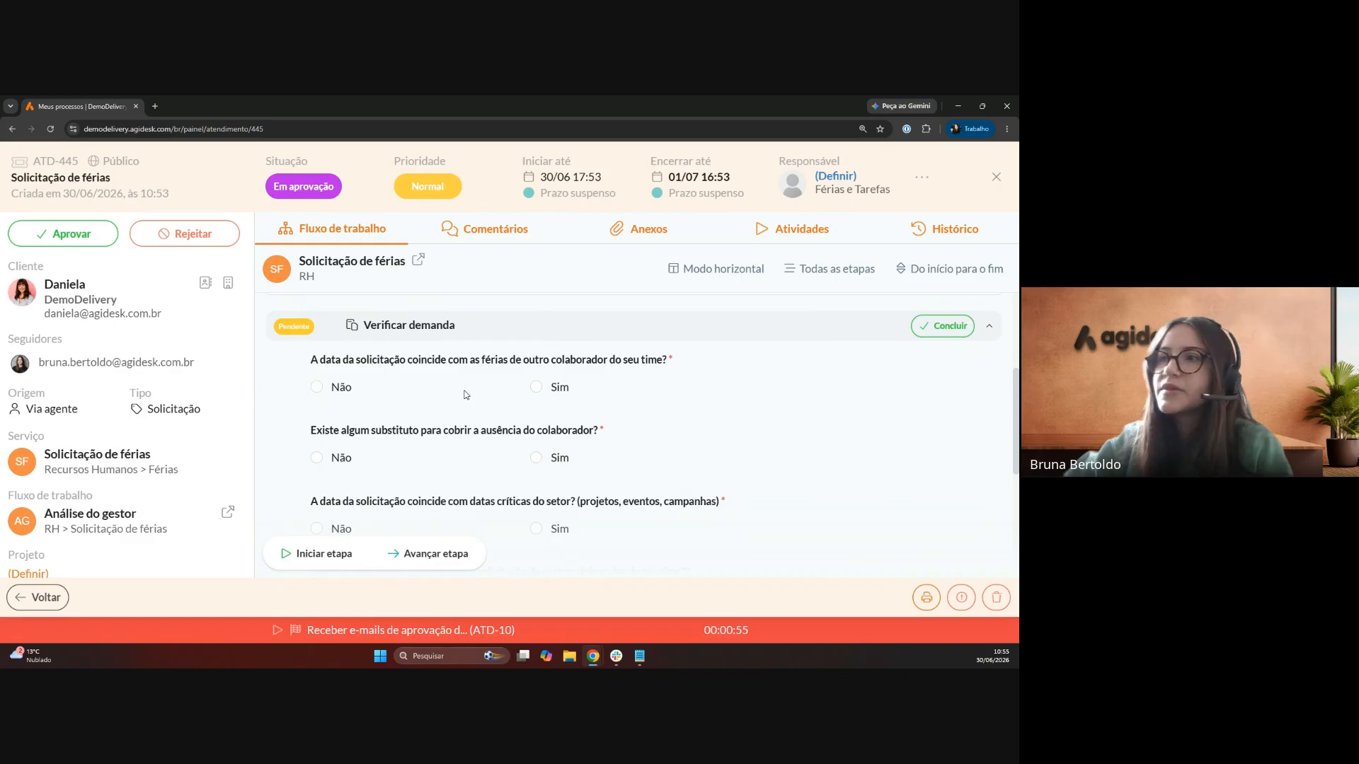
scroll(329, 396, "down", 1)
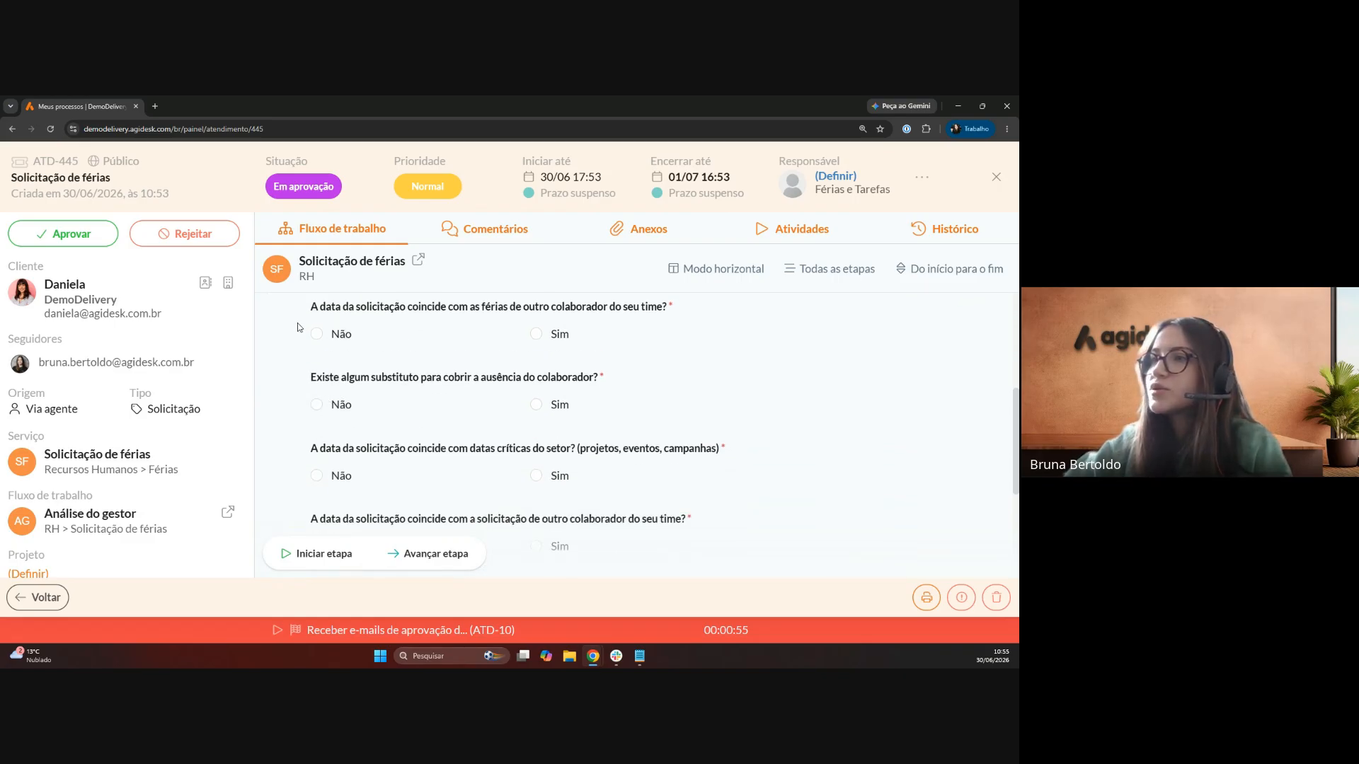
scroll(476, 343, "down", 4)
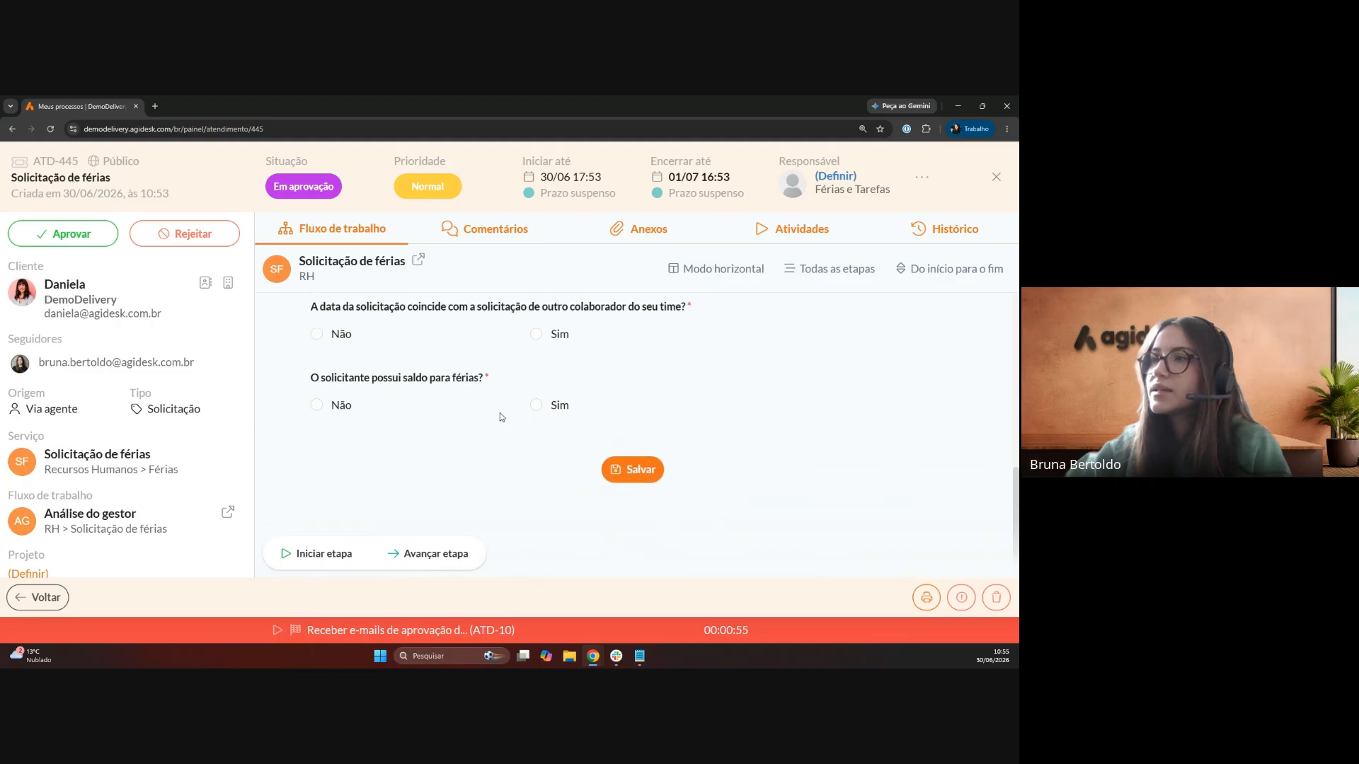
scroll(415, 440, "up", 5)
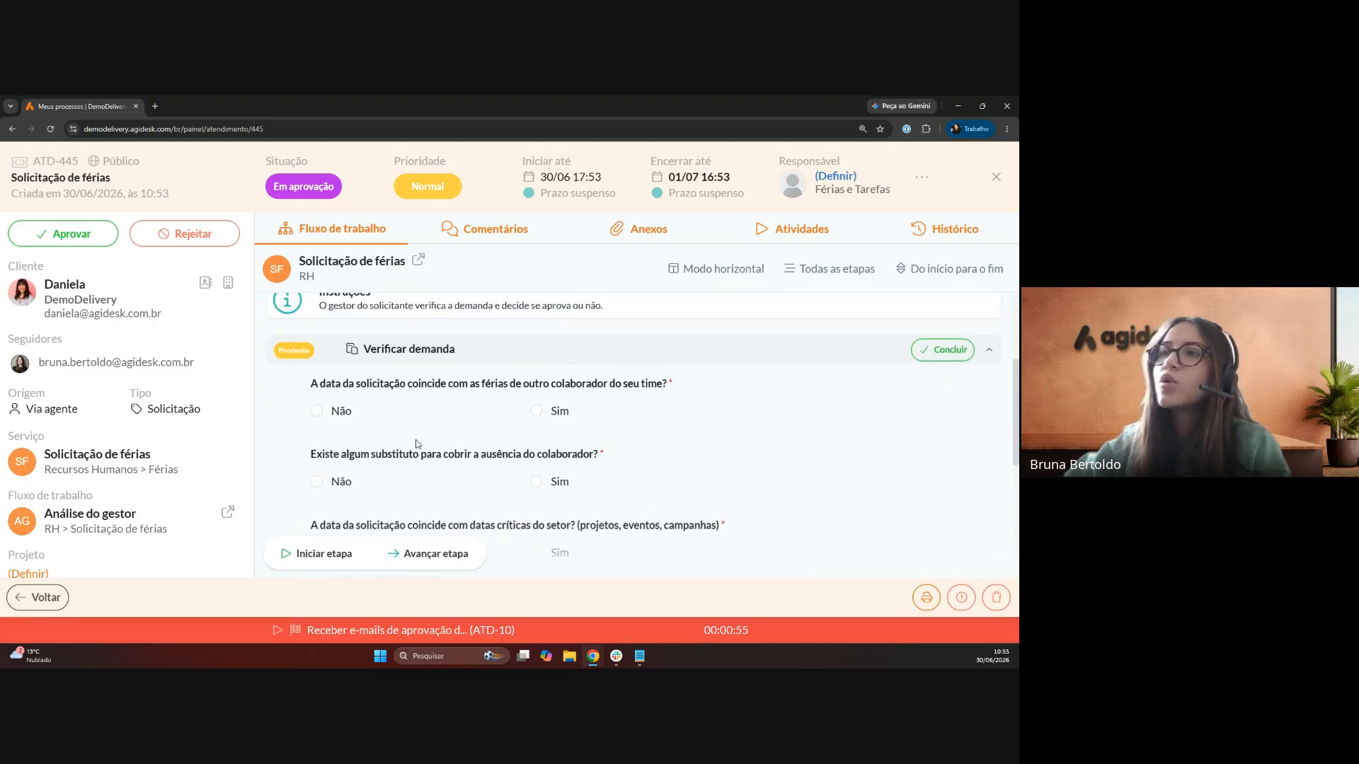
scroll(410, 362, "down", 2)
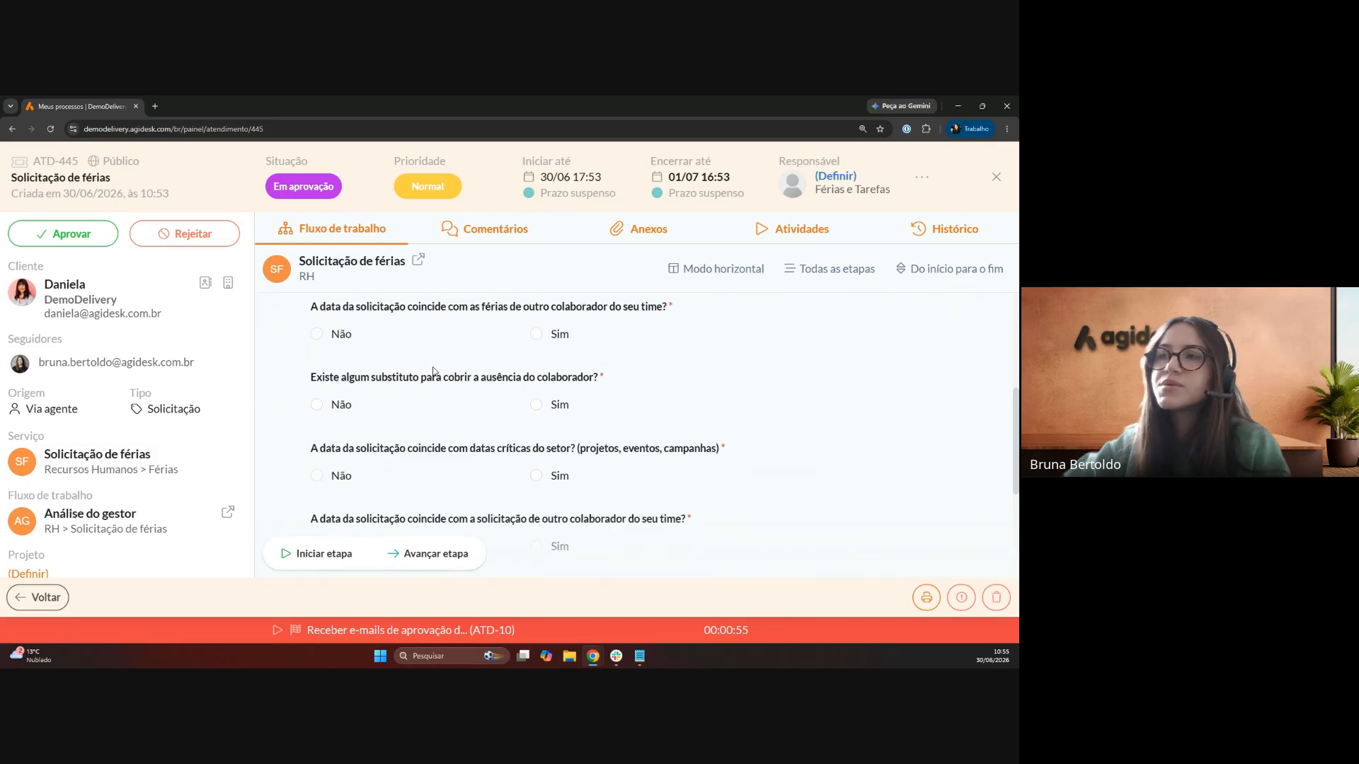
scroll(425, 405, "down", 4)
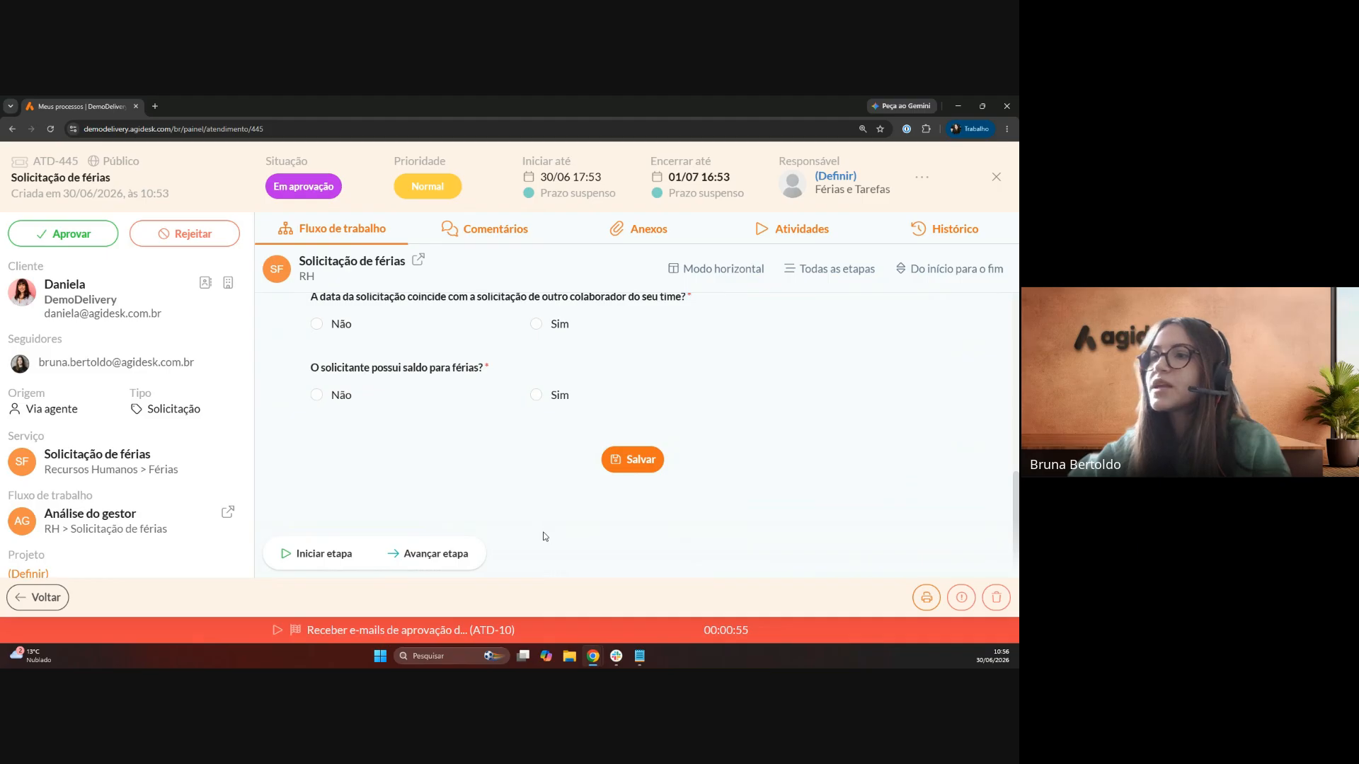
scroll(438, 469, "up", 6)
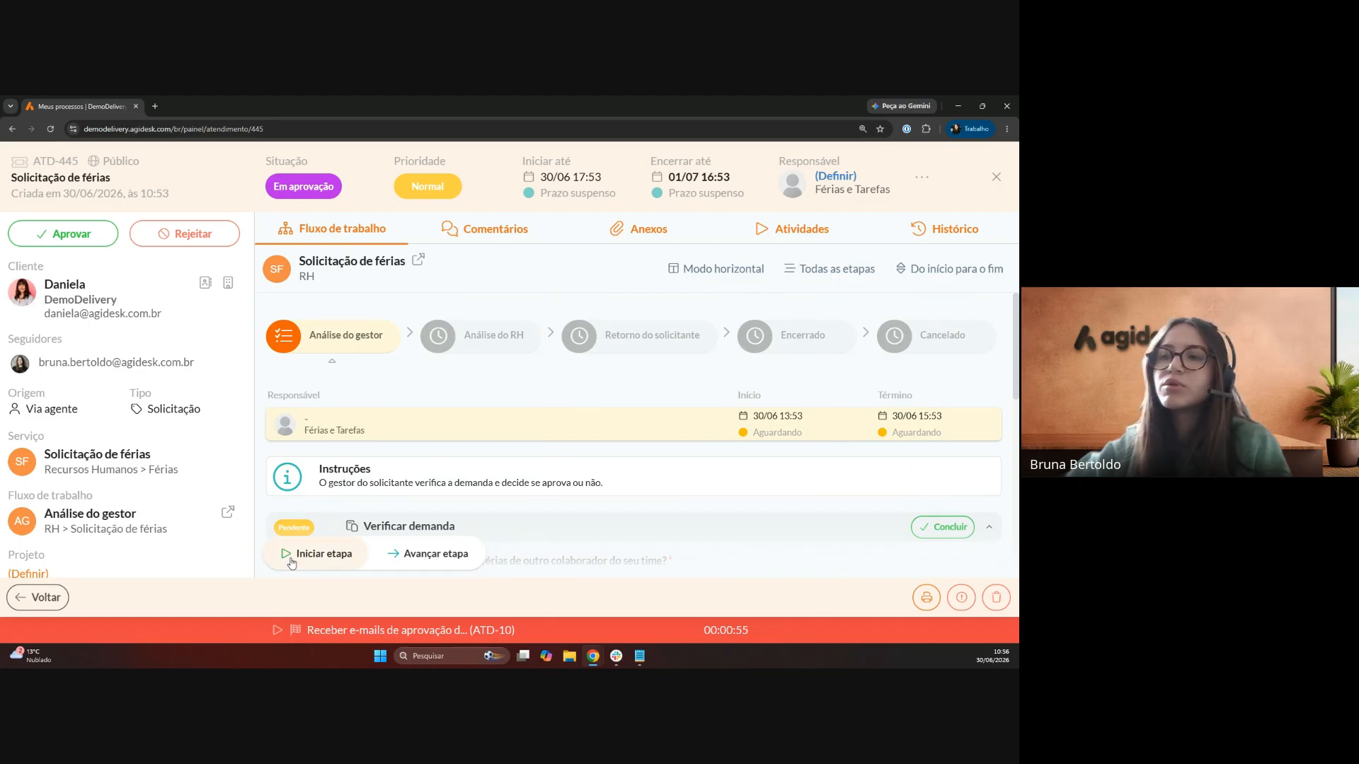
- Start the execution of the Análise do gestor step and check its responsible person, start time and progress status
left_click(318, 559)
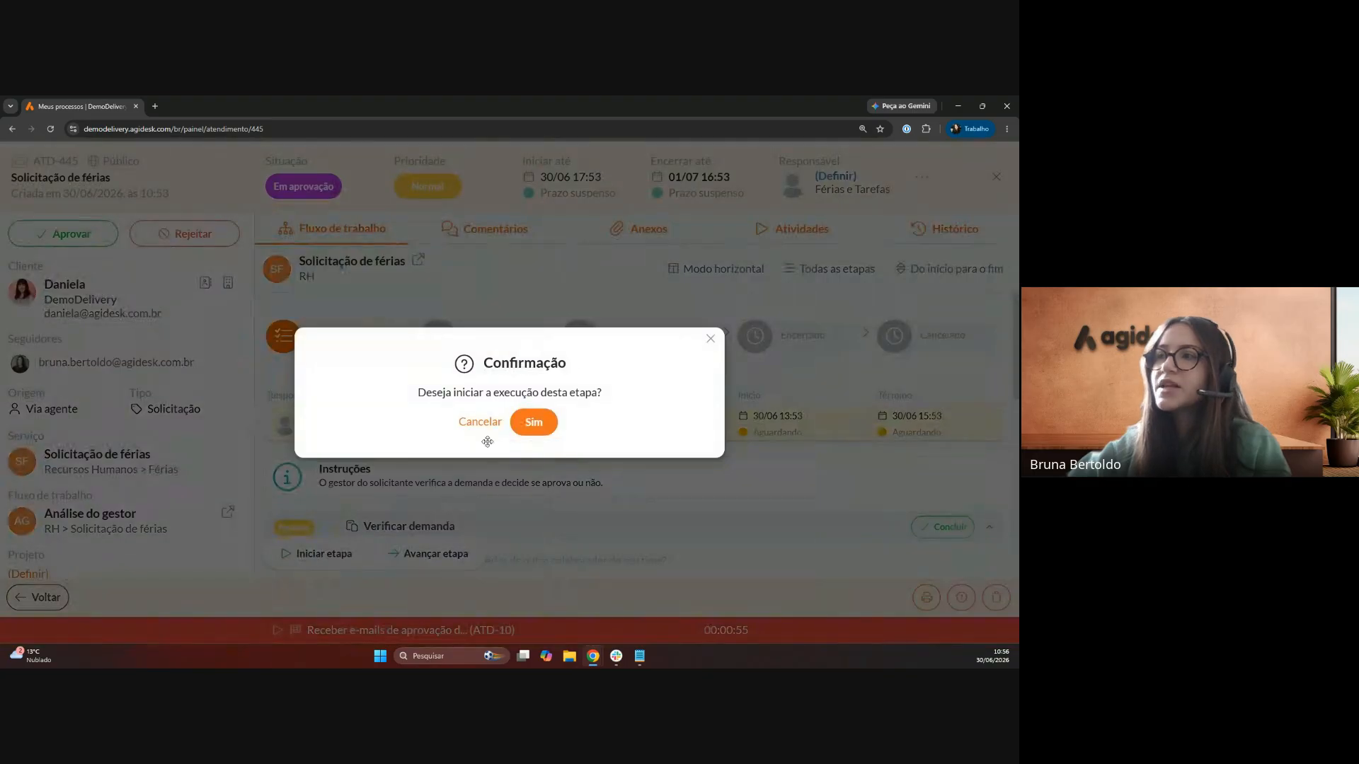
left_click(535, 422)
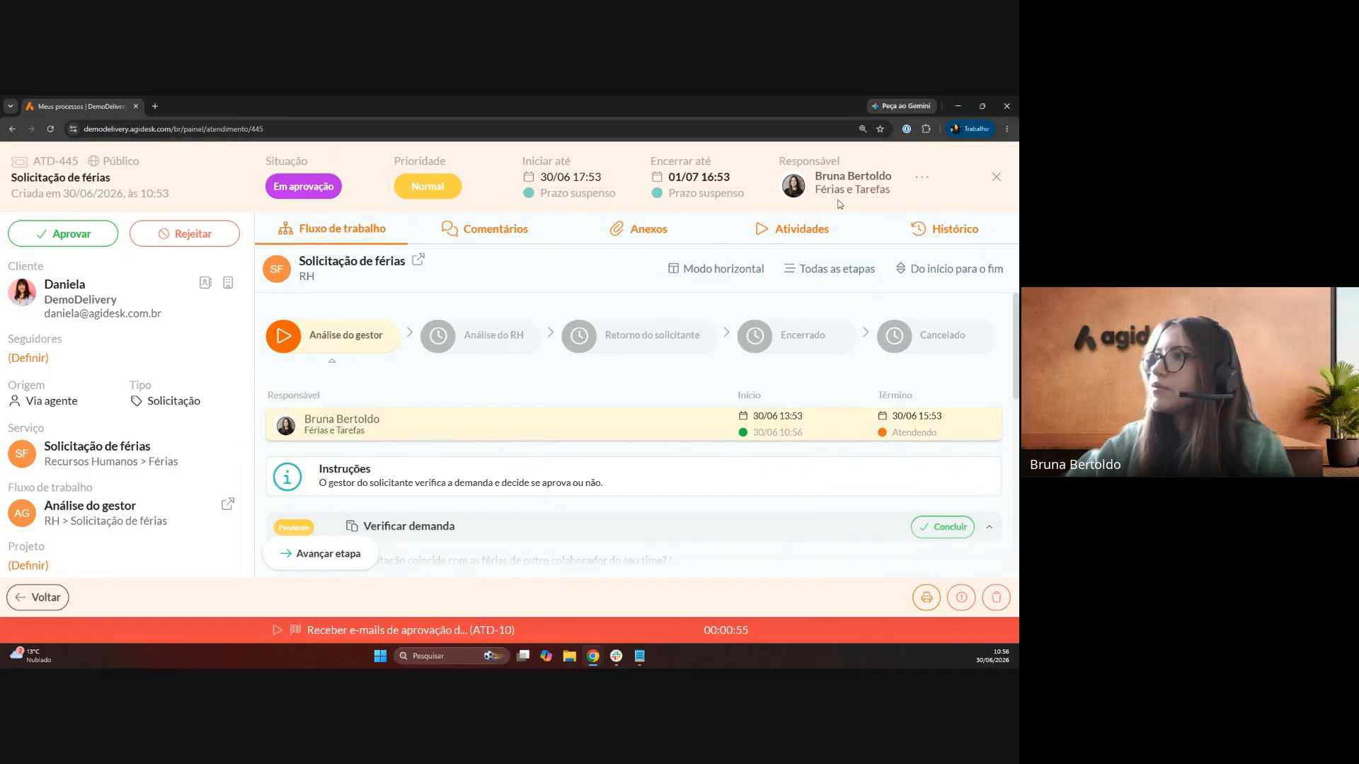
left_click_drag(390, 425, 306, 423)
left_click_drag(806, 431, 754, 433)
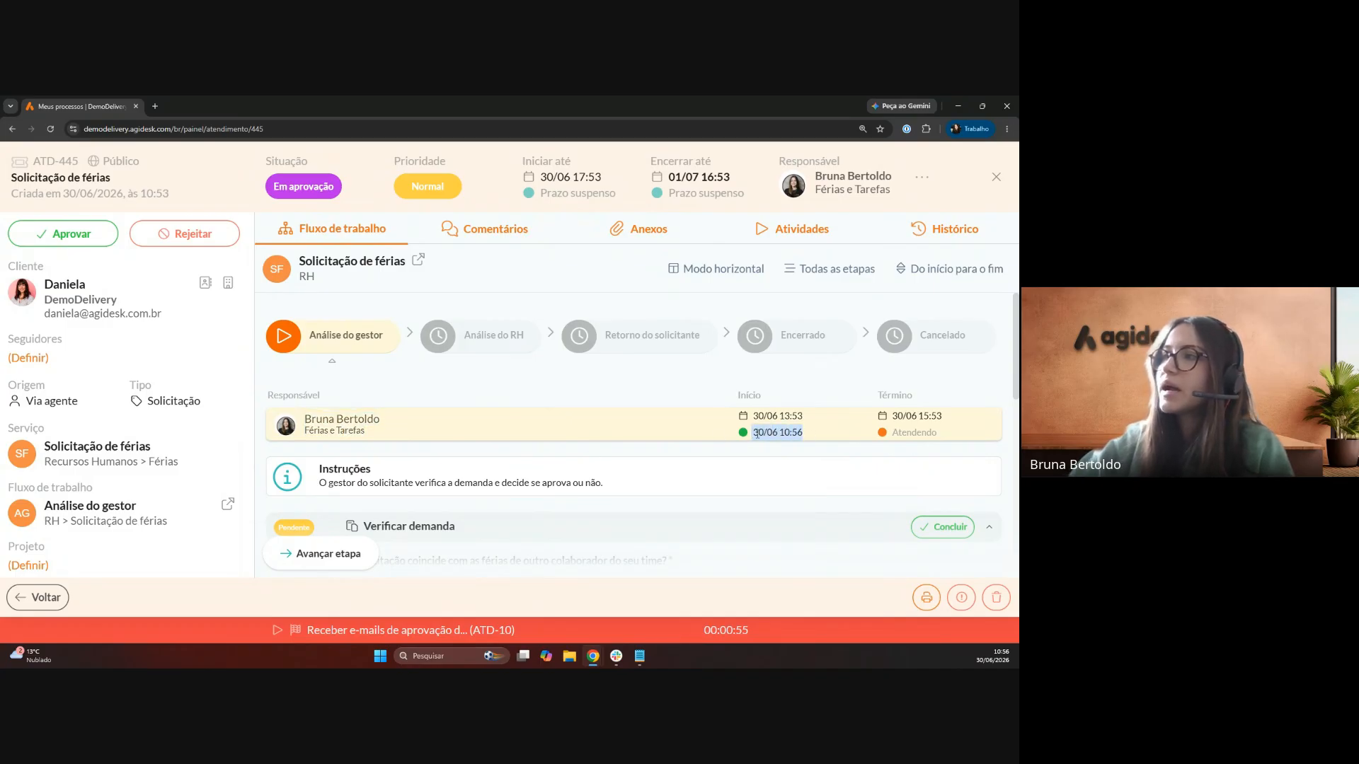
left_click_drag(943, 434, 891, 432)
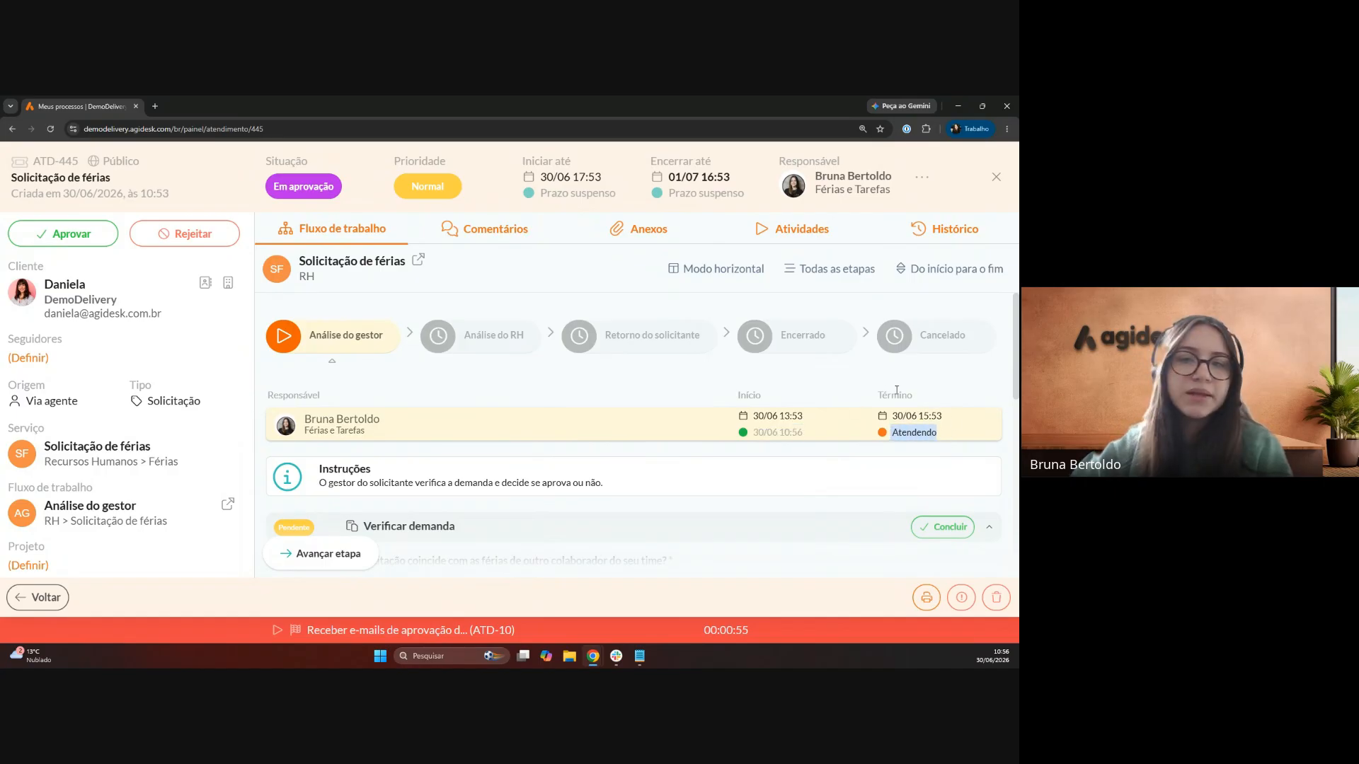
- Answer Sim to all five Verificar demanda questions and save the form
scroll(496, 407, "down", 3)
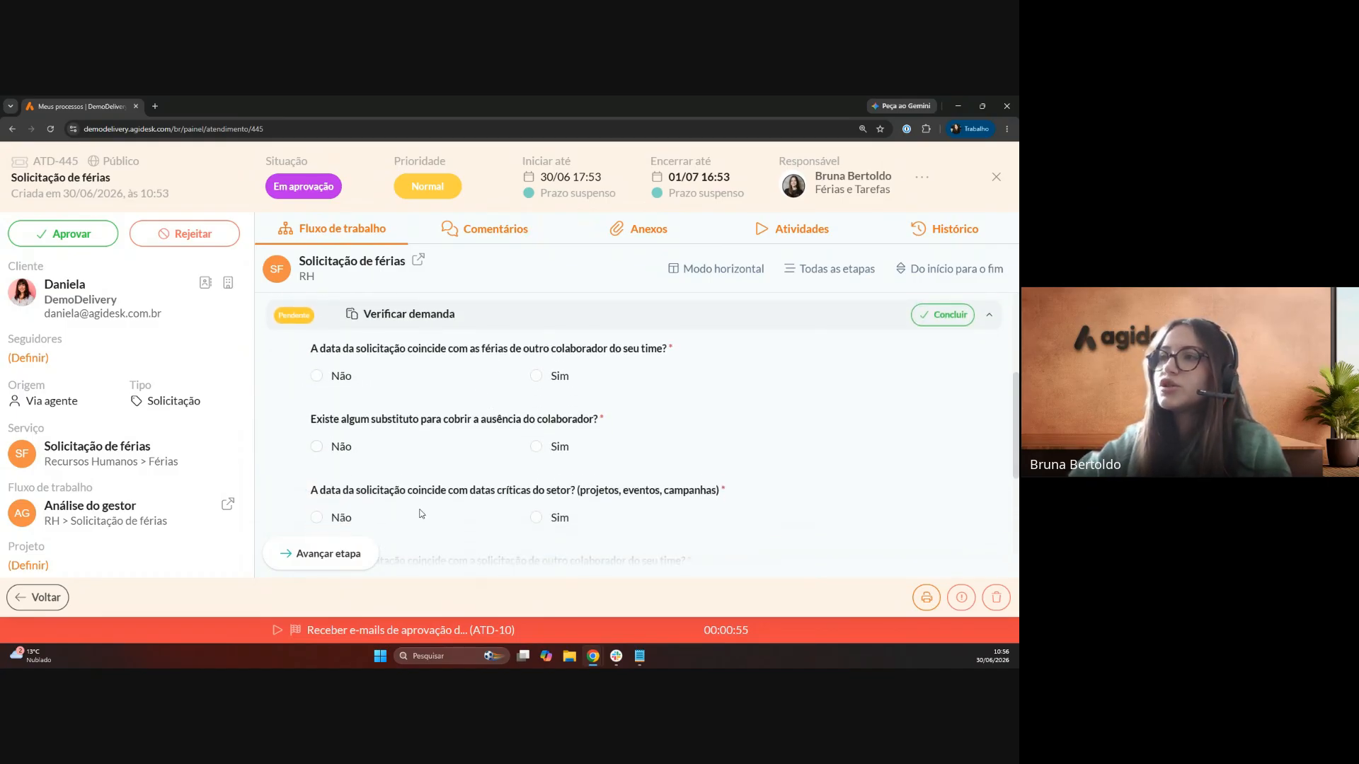
left_click(536, 376)
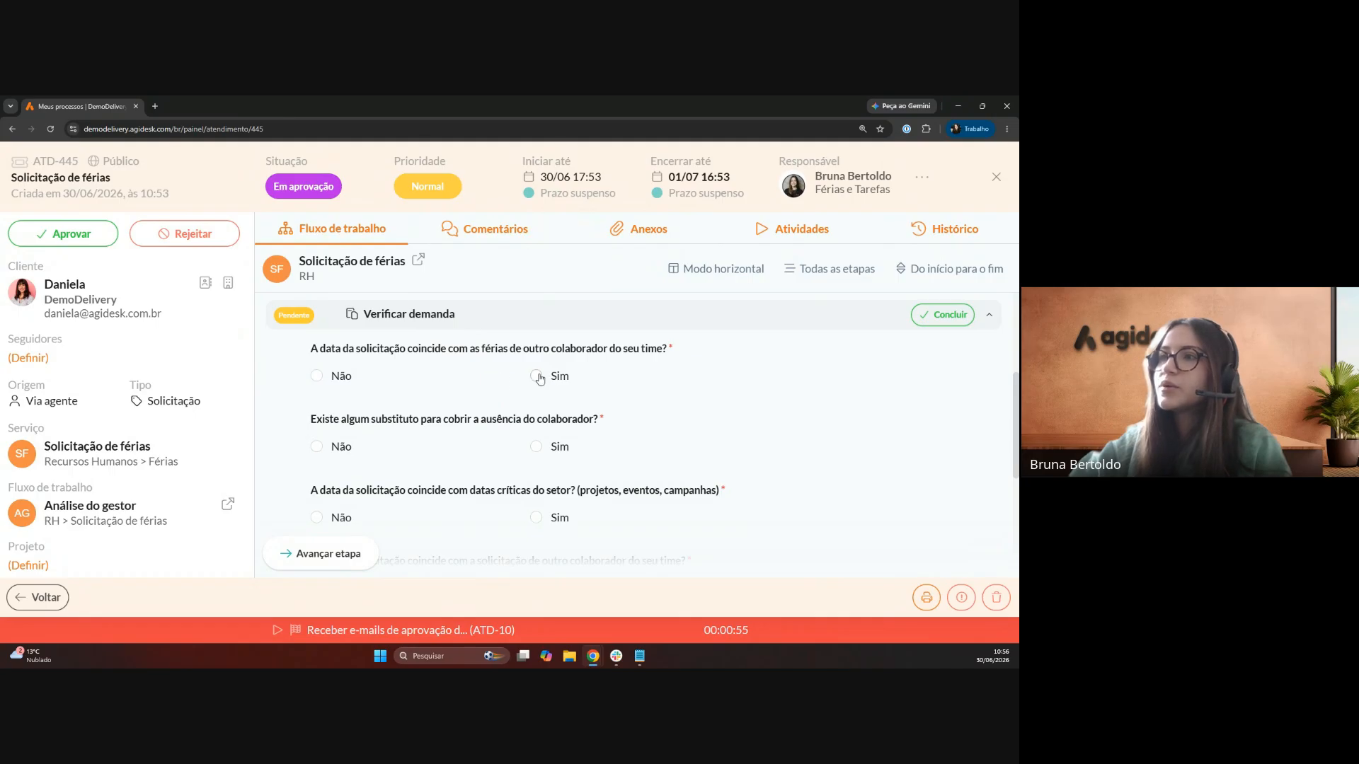
left_click(535, 446)
scroll(520, 423, "down", 1)
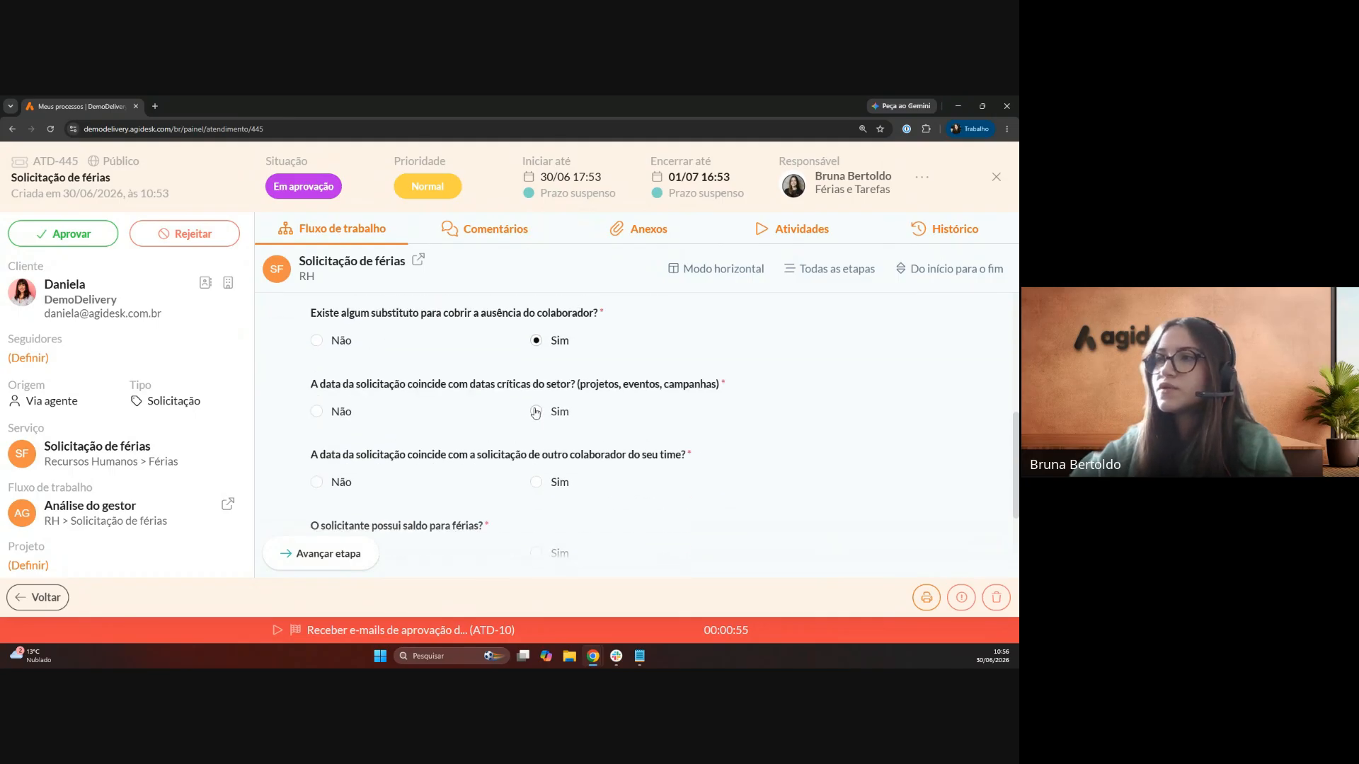
left_click(536, 411)
left_click(536, 482)
scroll(536, 482, "down", 2)
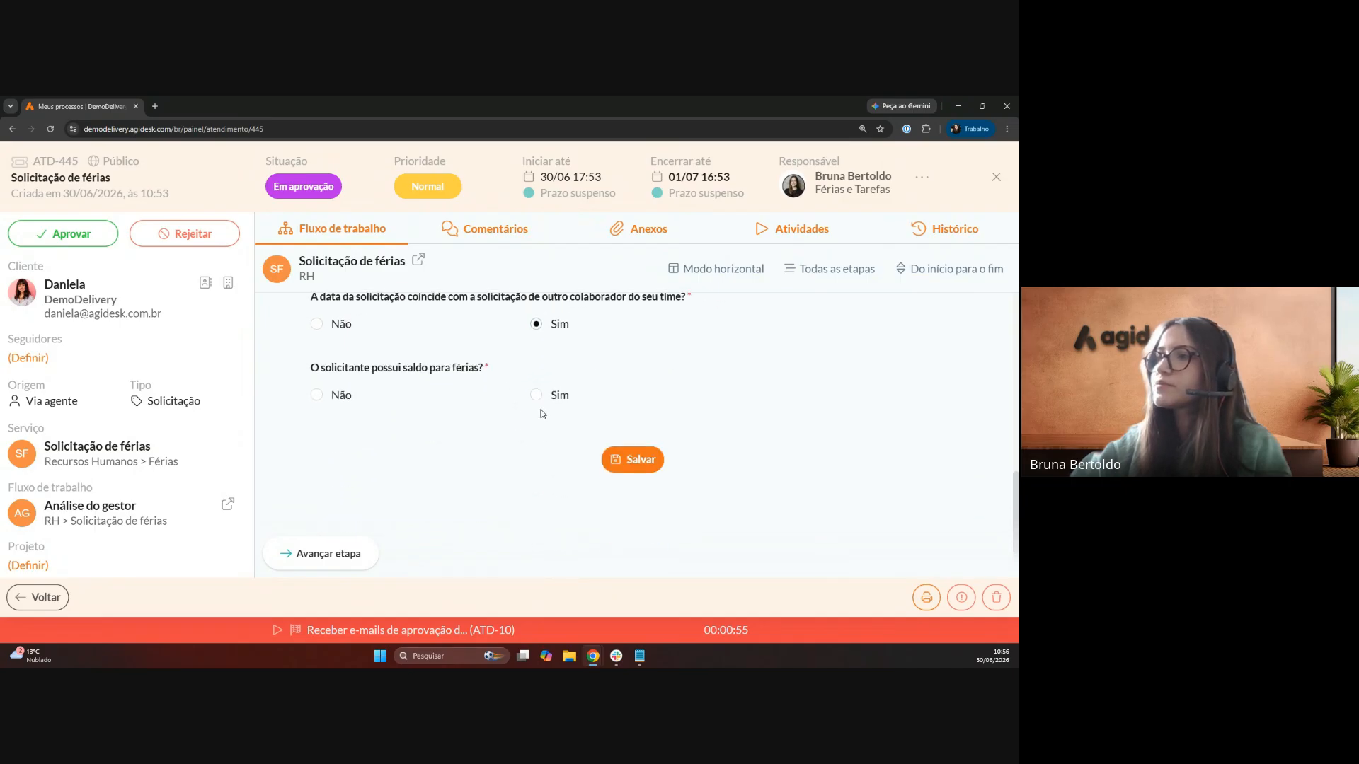
left_click(536, 395)
left_click(630, 462)
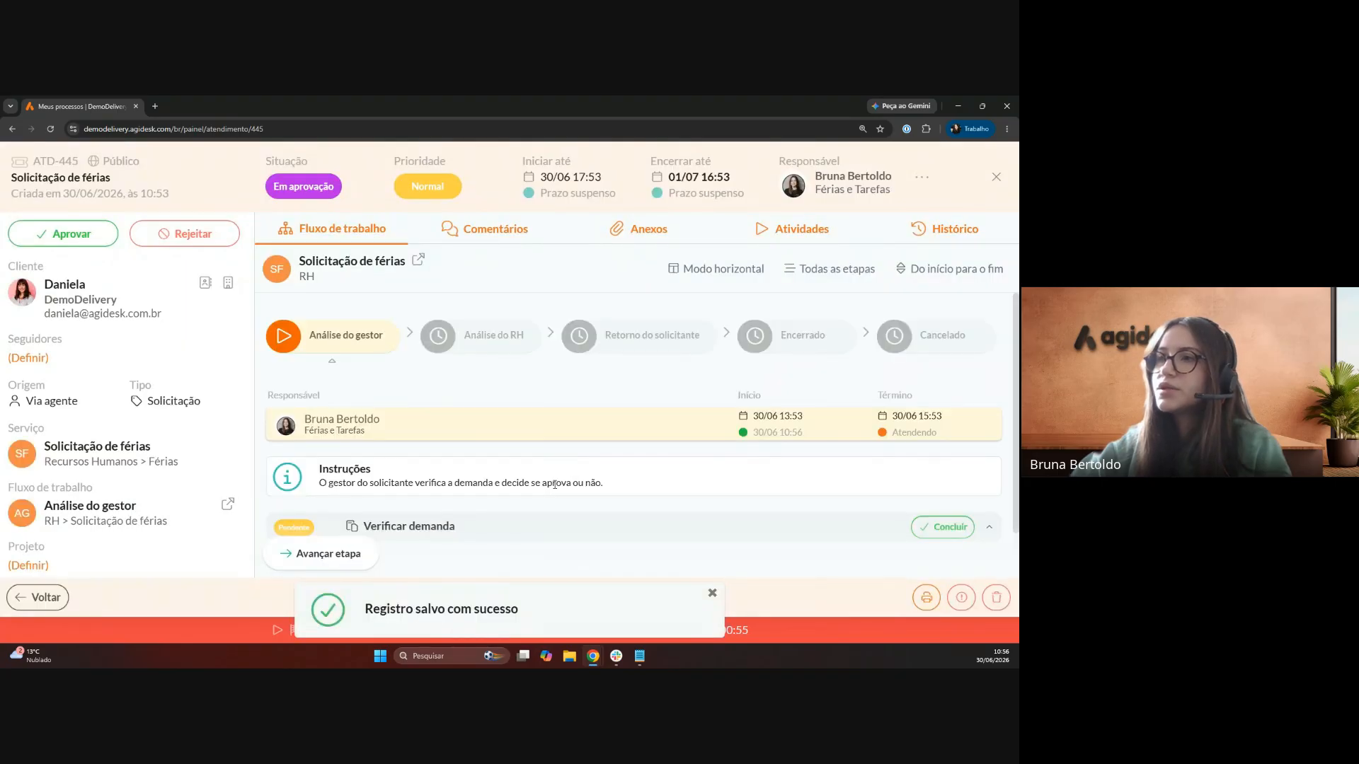
- Review the saved Verificar demanda answers and mark the task as concluded
scroll(578, 460, "down", 2)
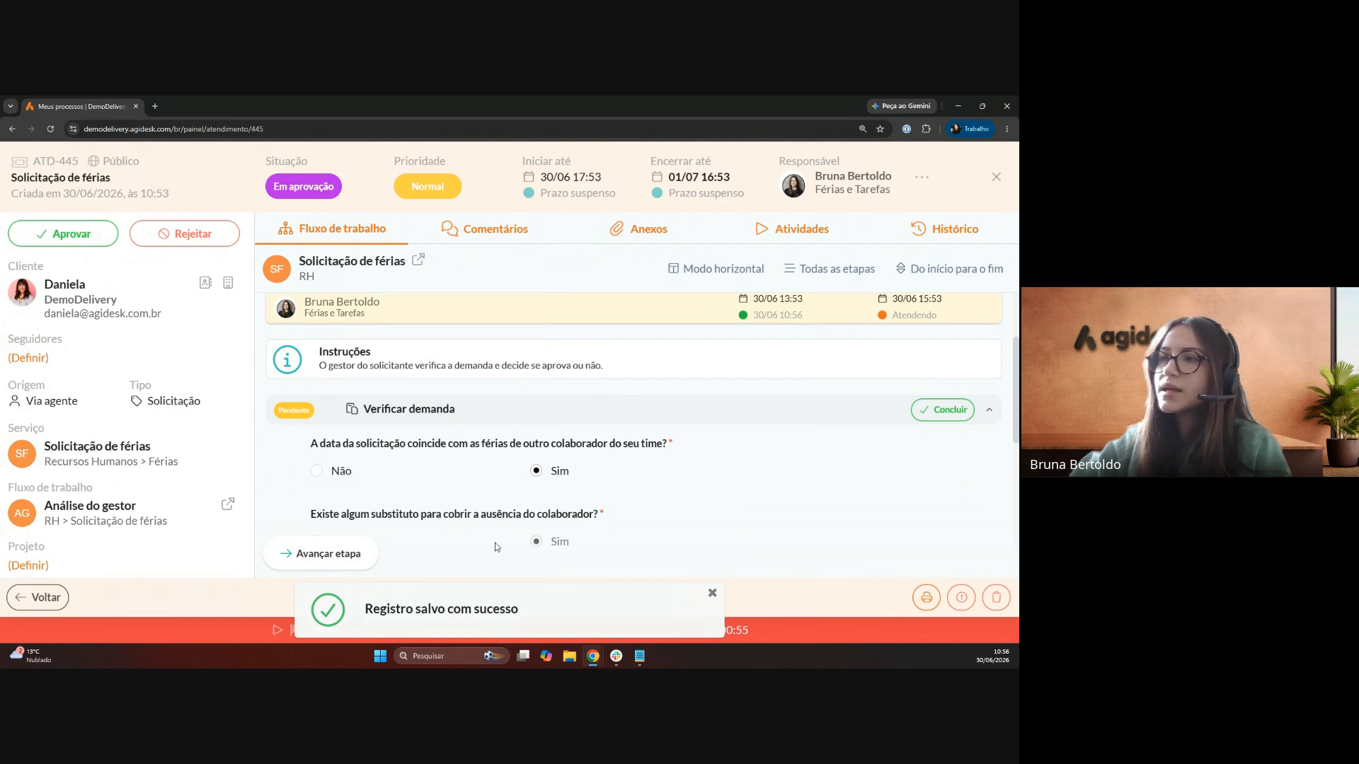
scroll(497, 547, "down", 6)
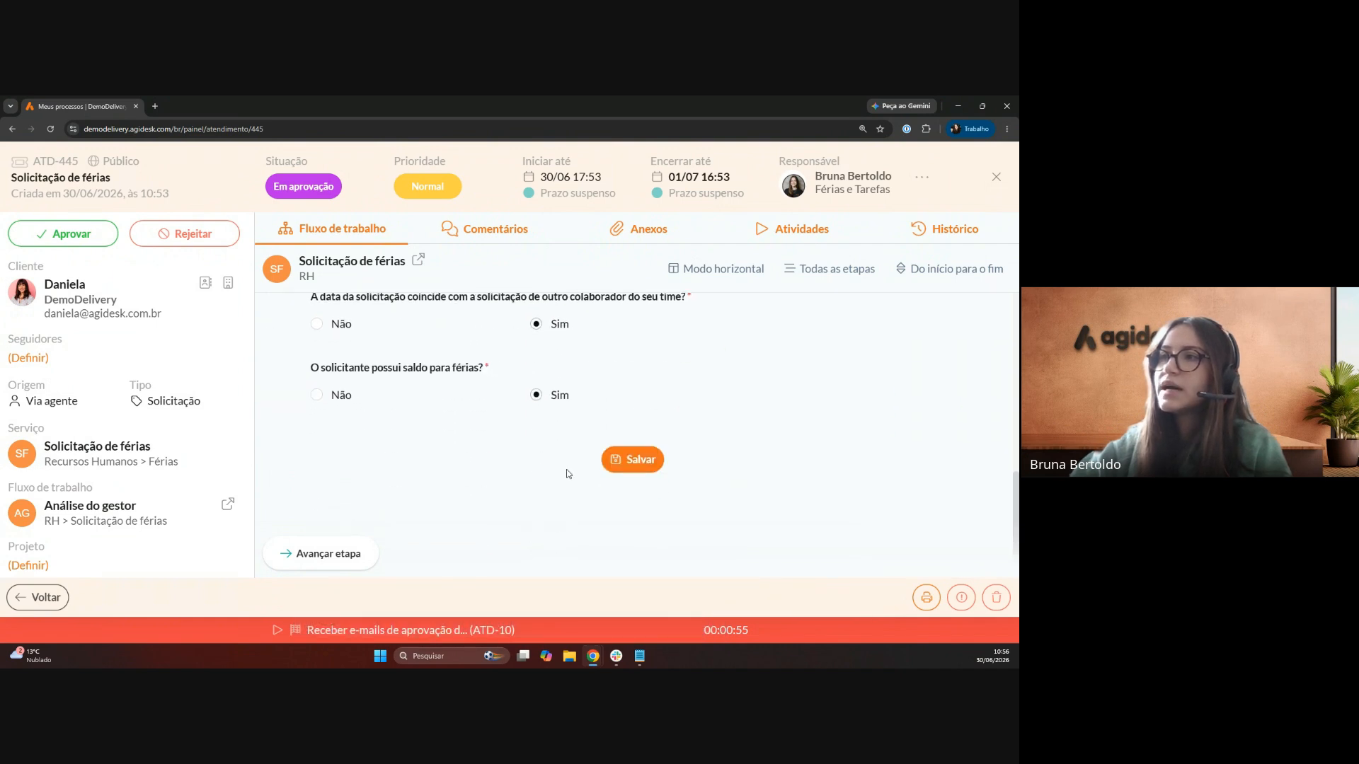
scroll(568, 475, "up", 6)
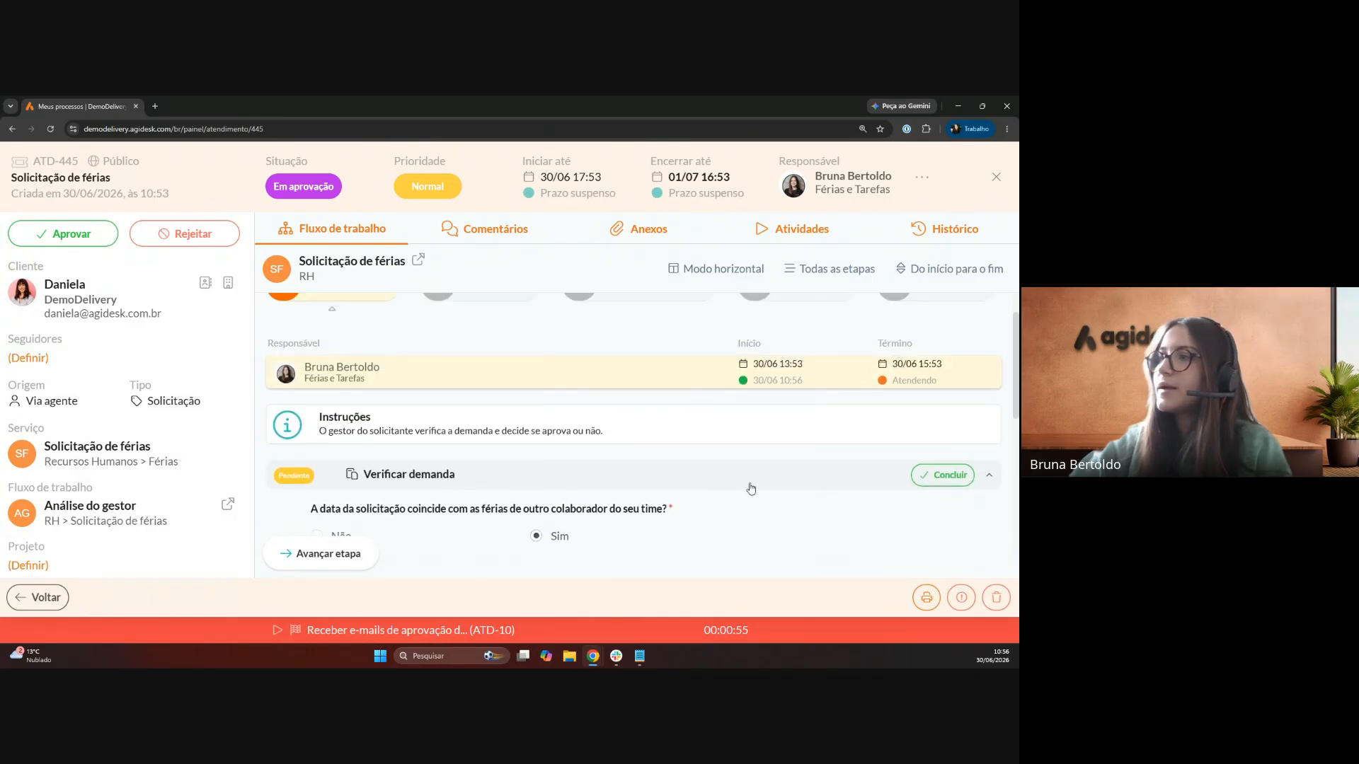
left_click(941, 475)
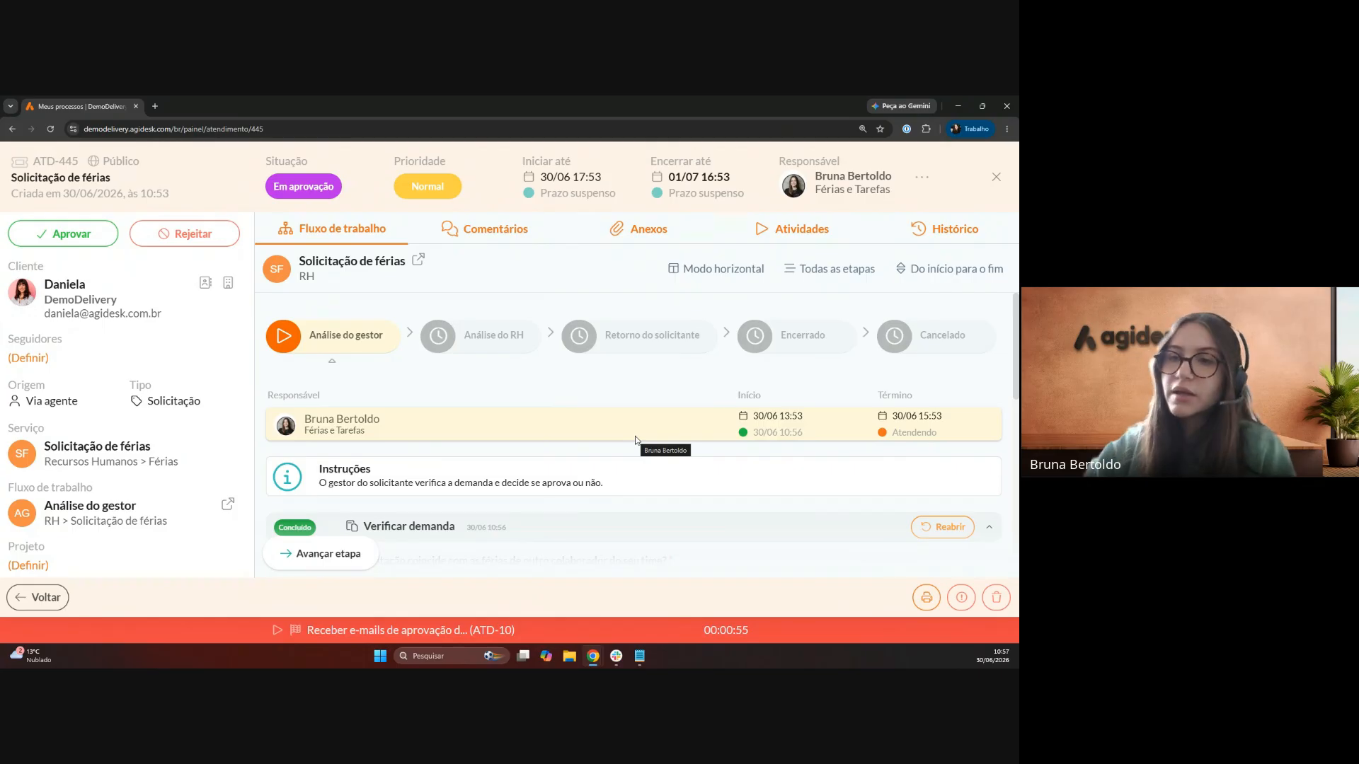
- Advance the workflow from Análise do gestor, choosing Análise do RH as the next step
scroll(414, 405, "down", 2)
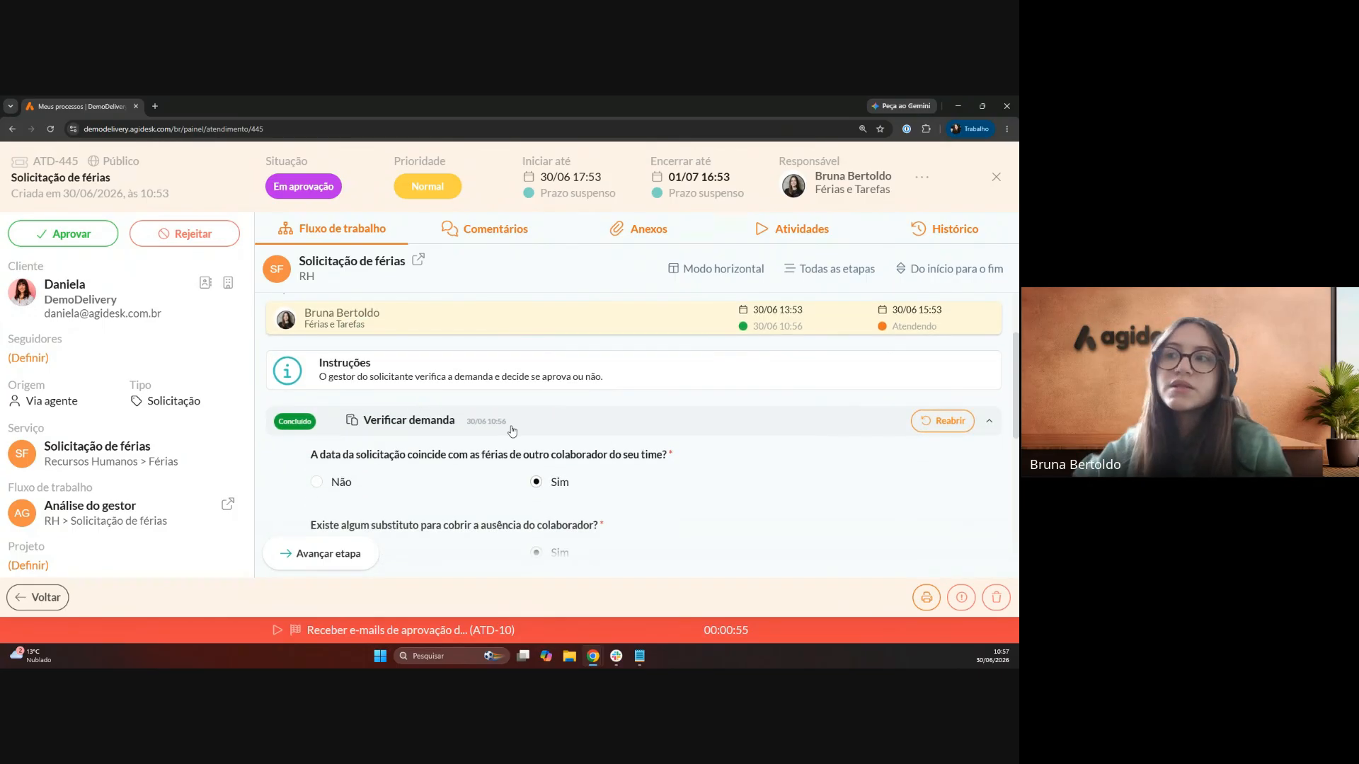
scroll(435, 491, "up", 2)
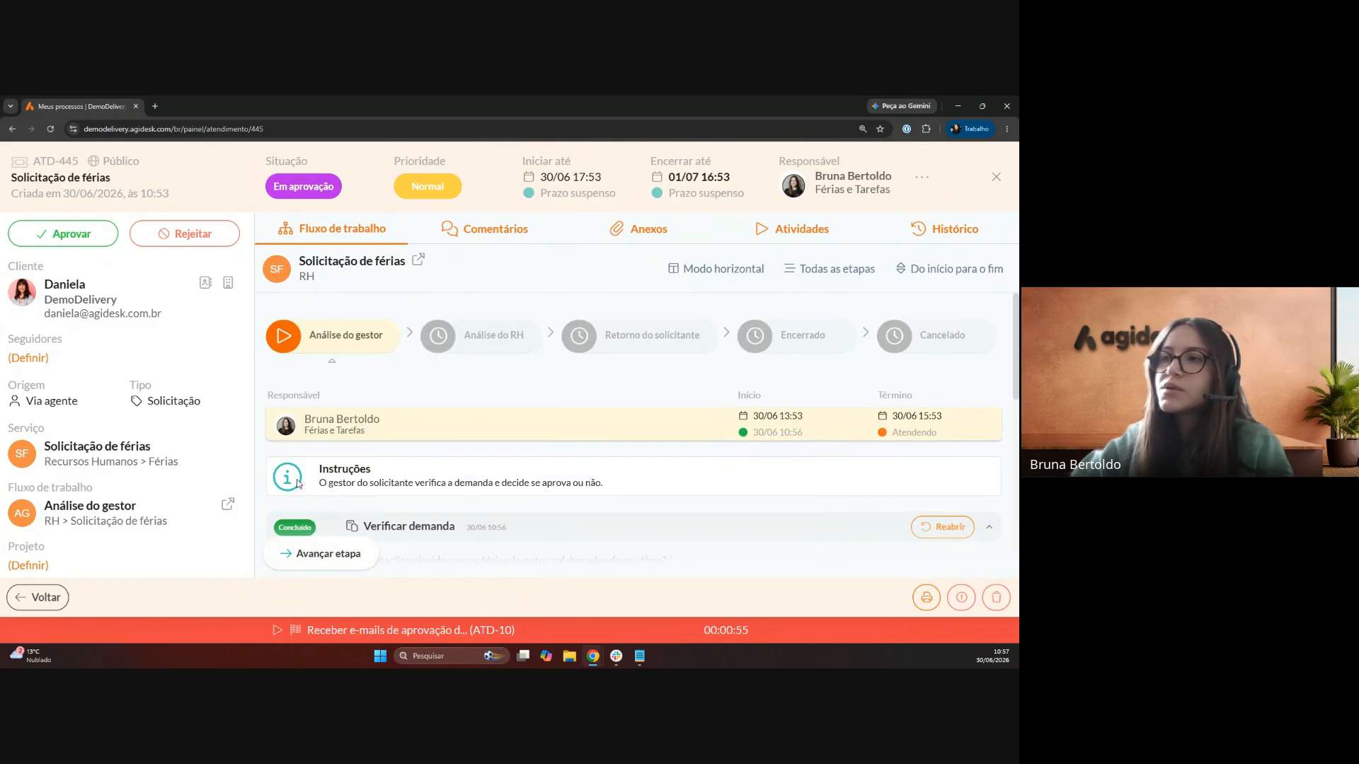
left_click(312, 556)
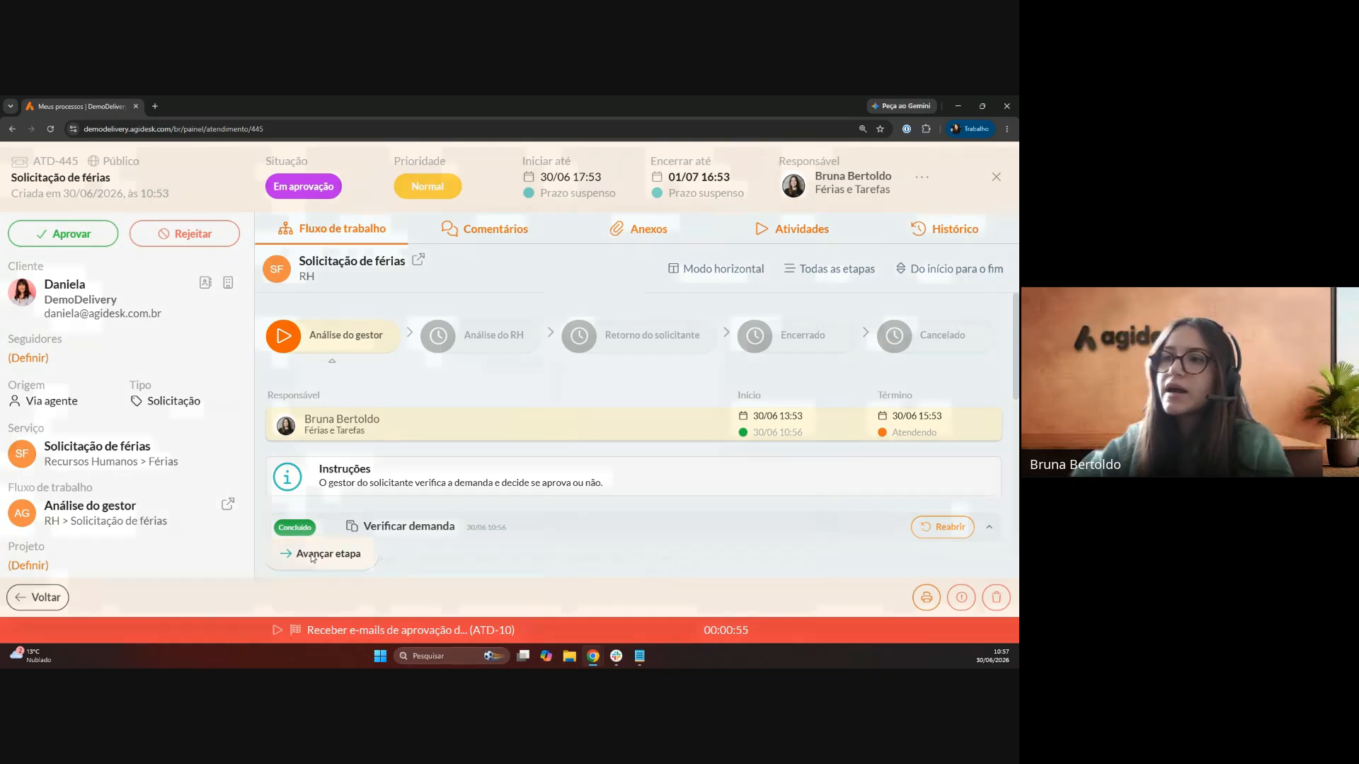
left_click(539, 420)
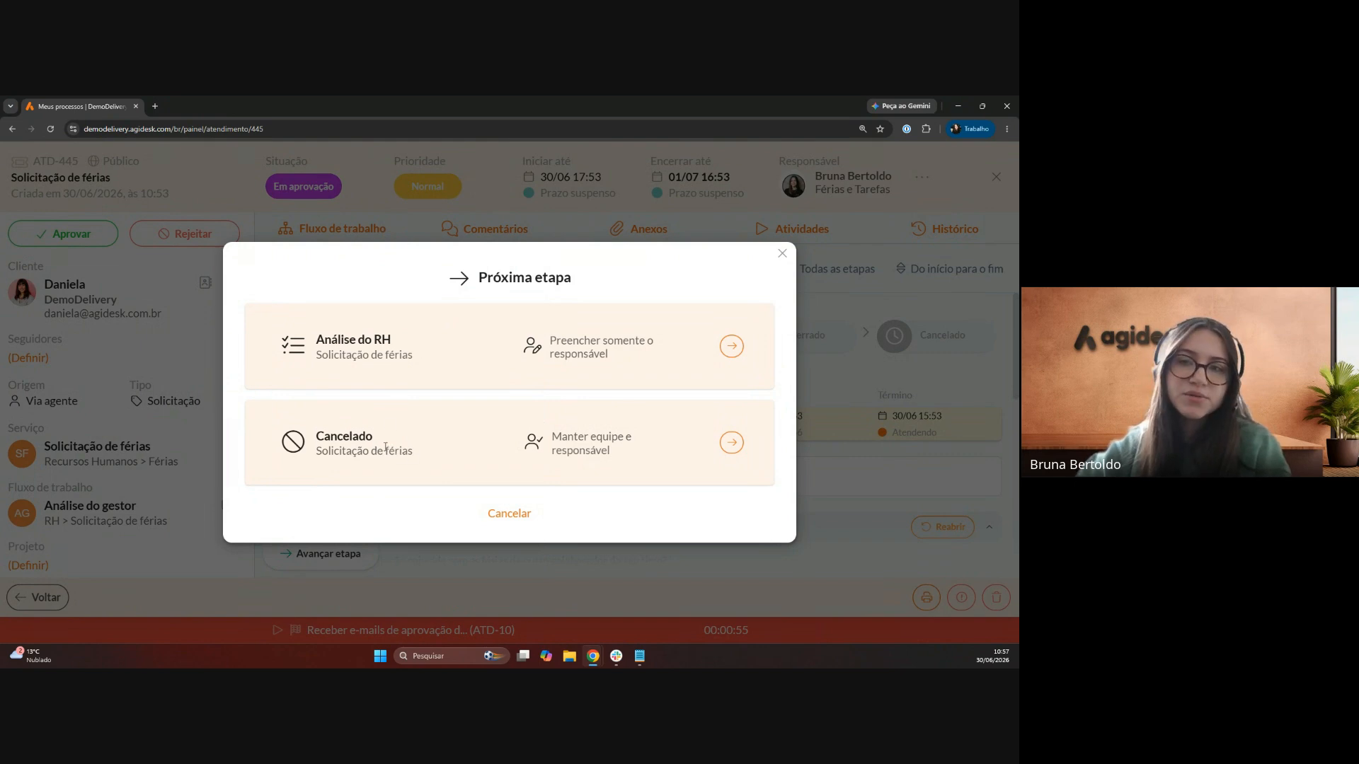
left_click(730, 348)
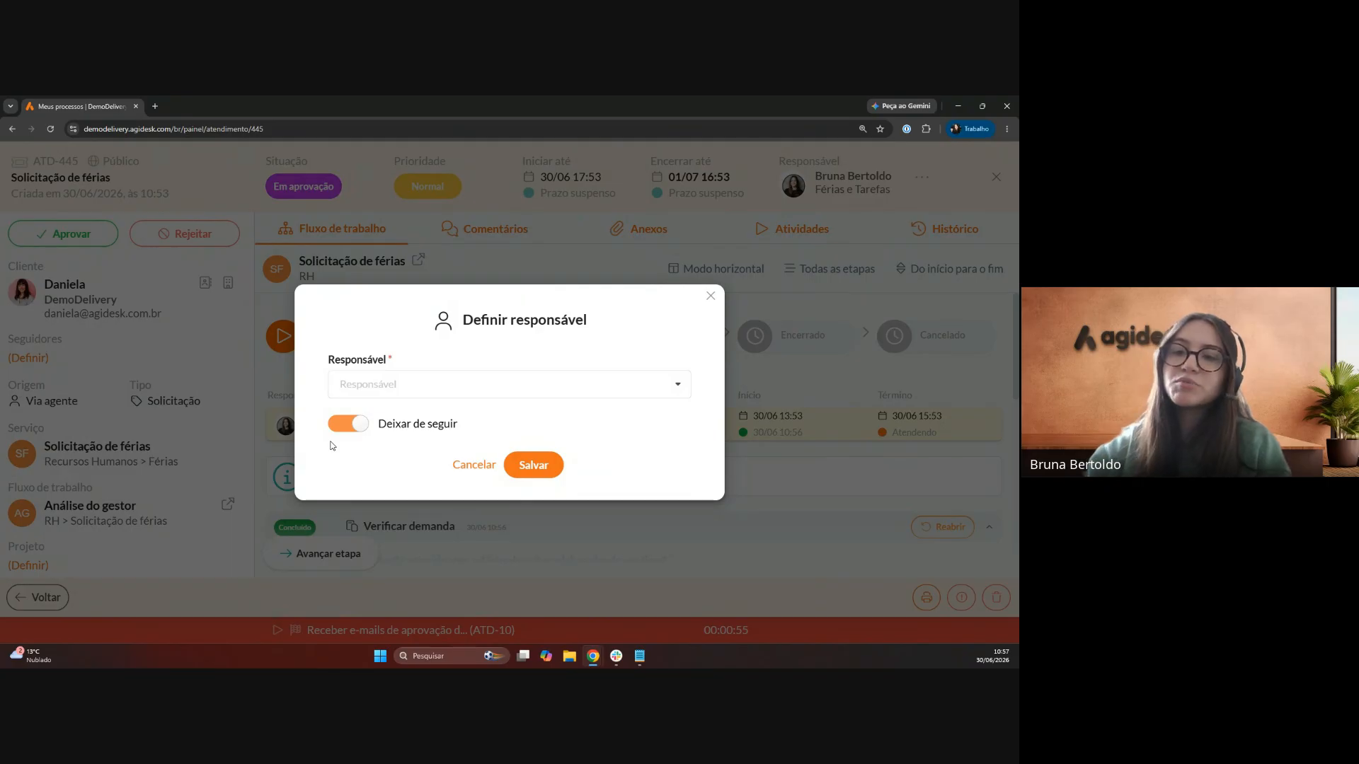
- Turn off Deixar de seguir, select the agent responsible for the Análise do RH step, and save
left_click(381, 423)
left_click(375, 391)
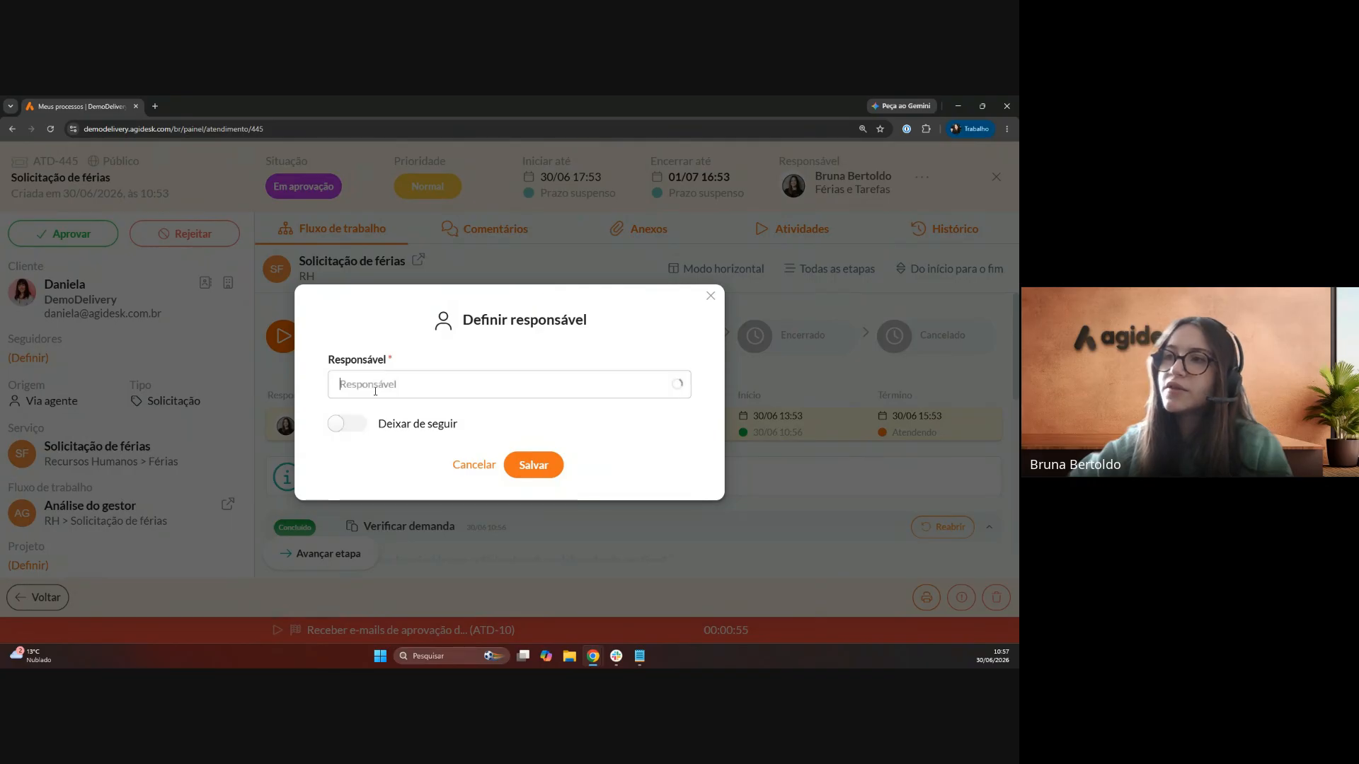
left_click(388, 402)
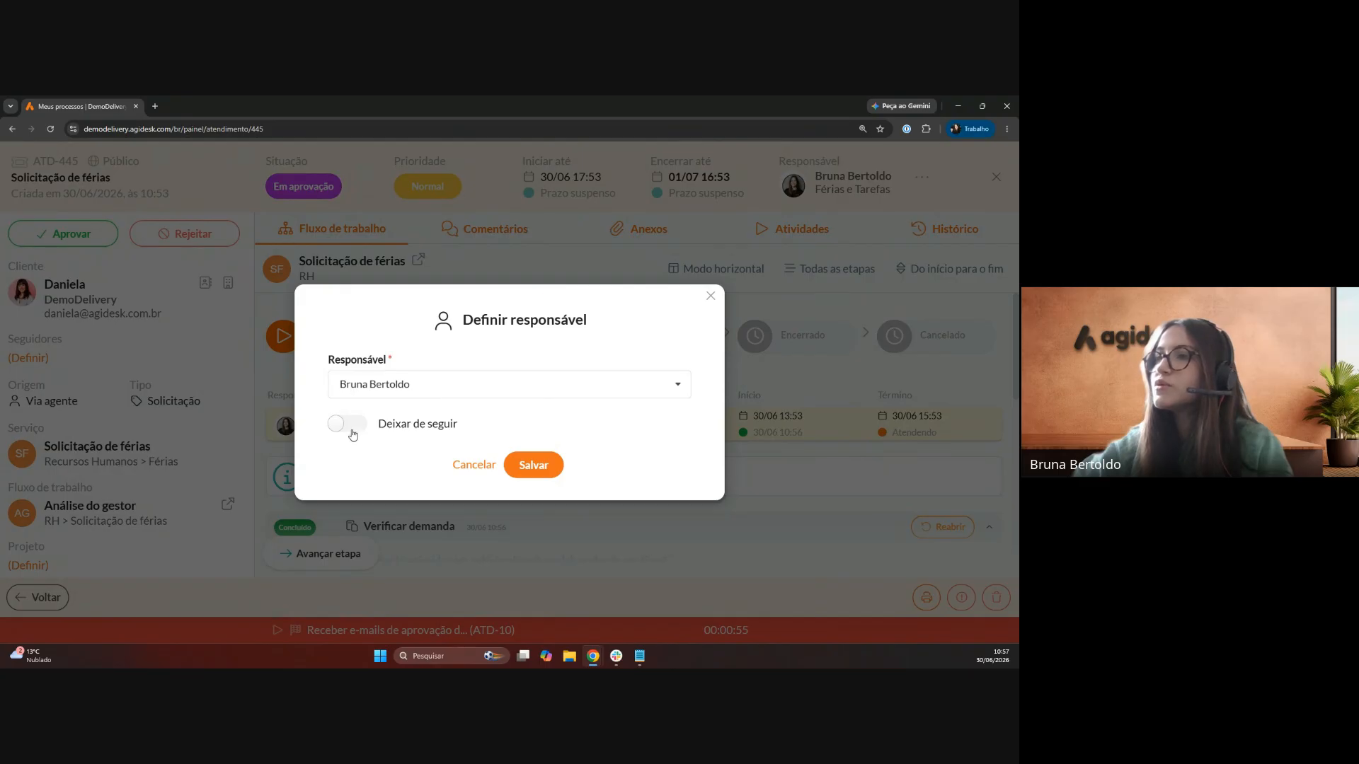
left_click(534, 467)
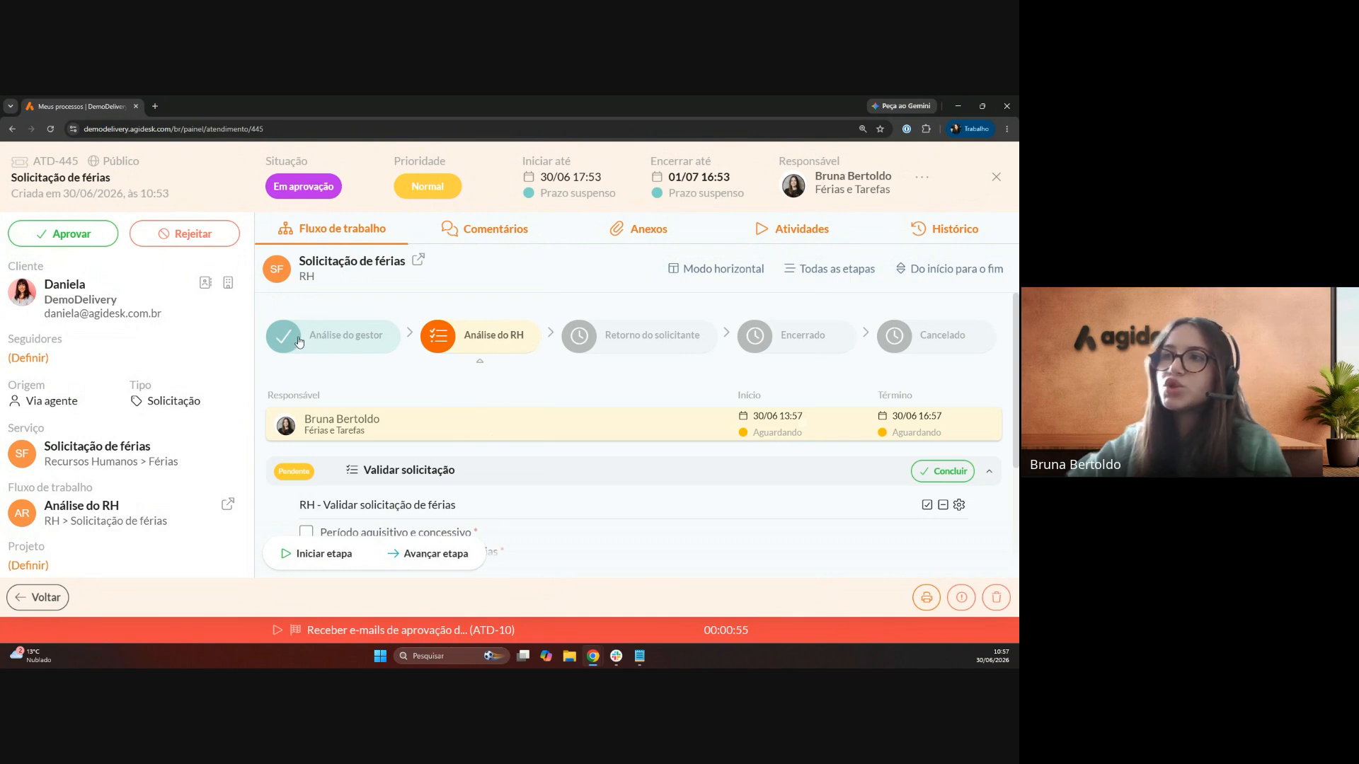
- Review the completed Análise do gestor step's times and Verificar demanda history, and return to the Análise do RH step
left_click(366, 340)
scroll(433, 388, "down", 7)
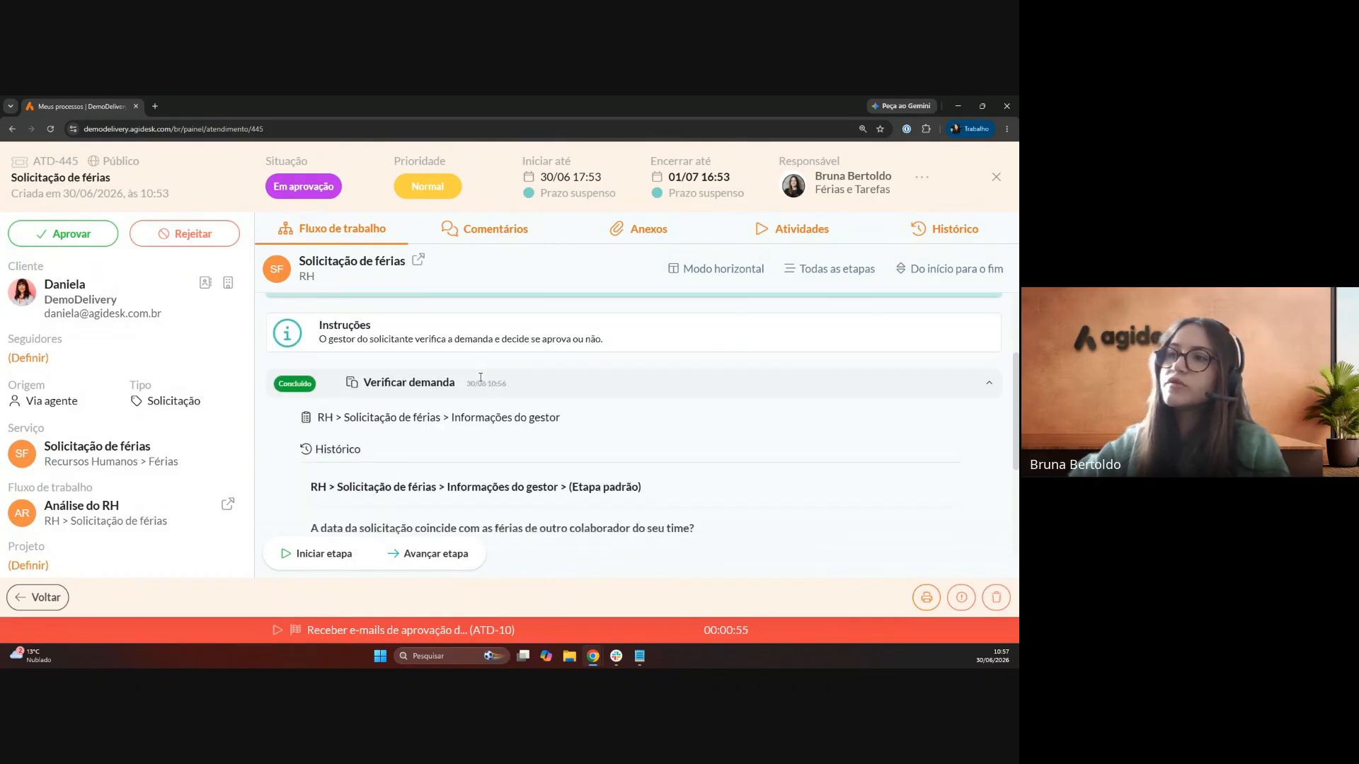
scroll(509, 469, "up", 3)
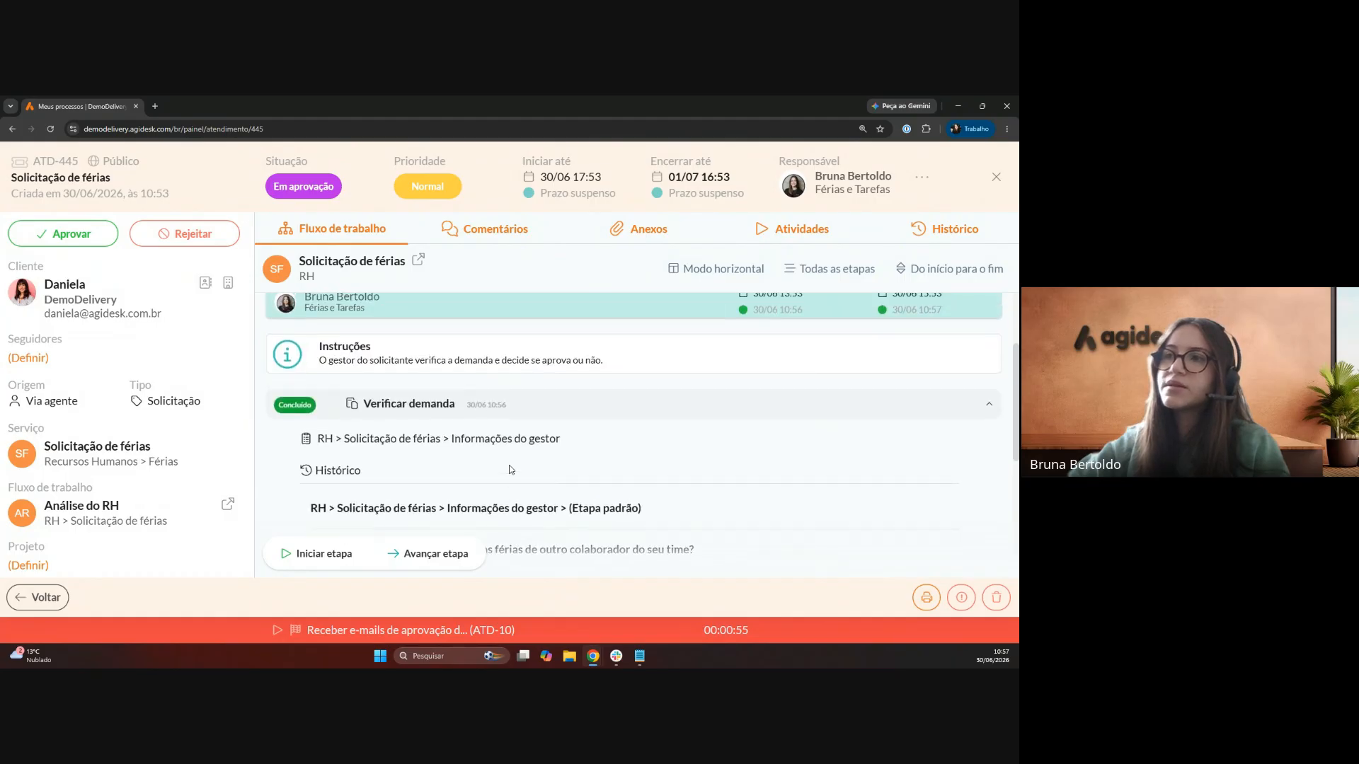
left_click_drag(368, 510, 316, 508)
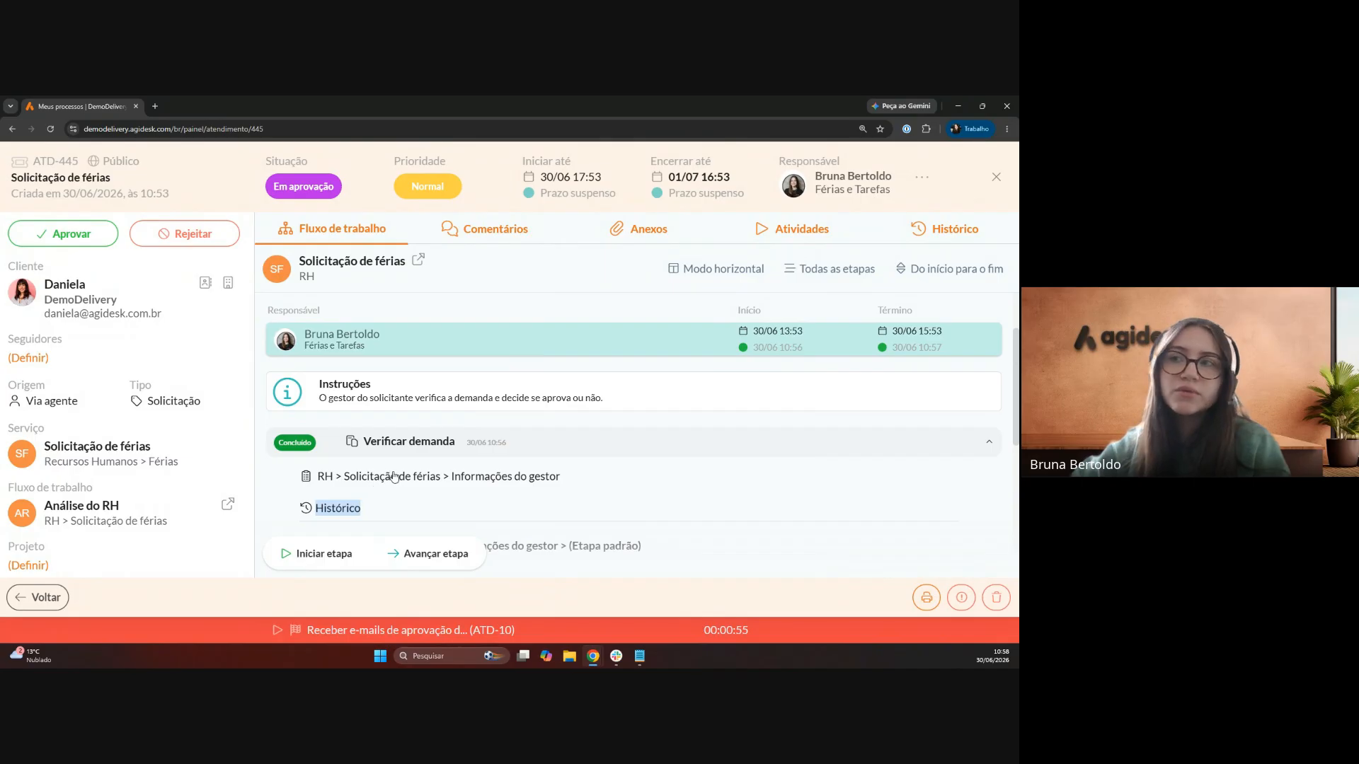
left_click(409, 369)
scroll(444, 445, "up", 1)
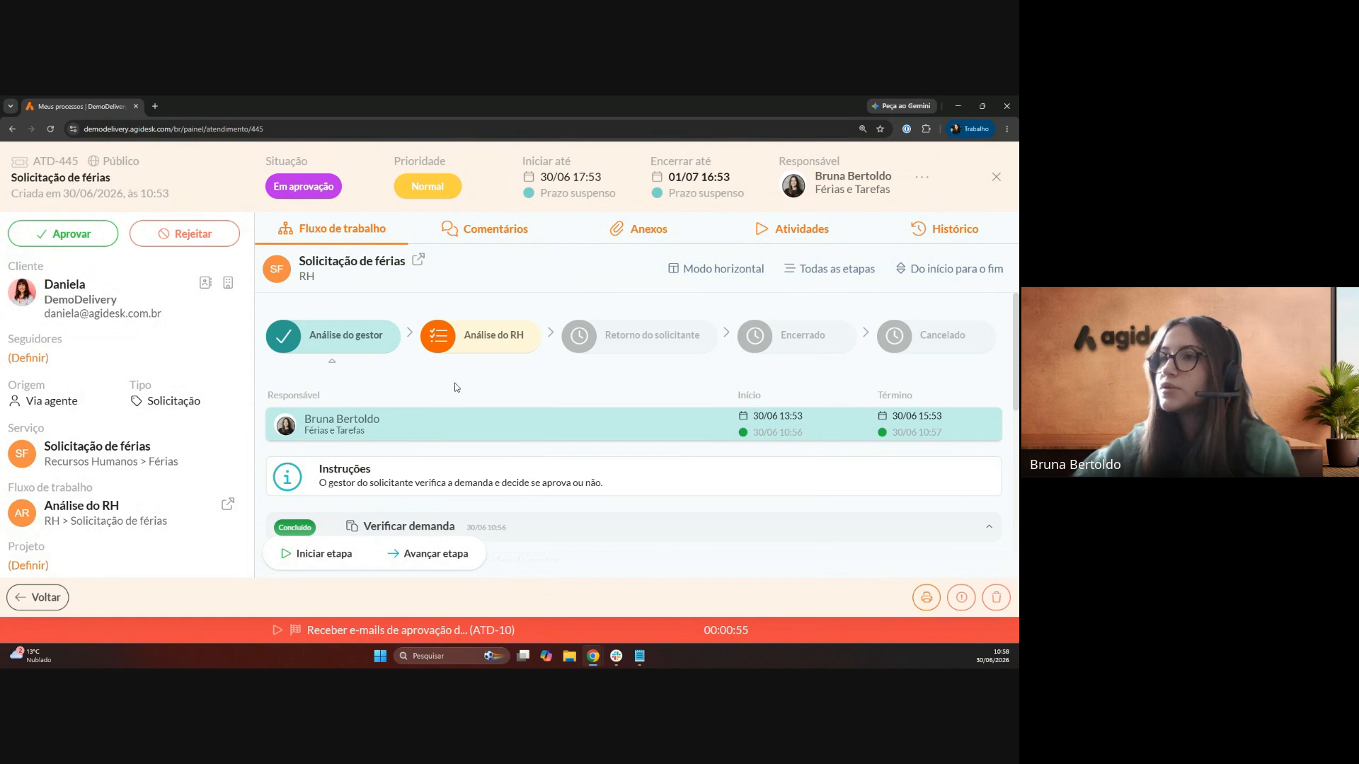
scroll(408, 380, "down", 1)
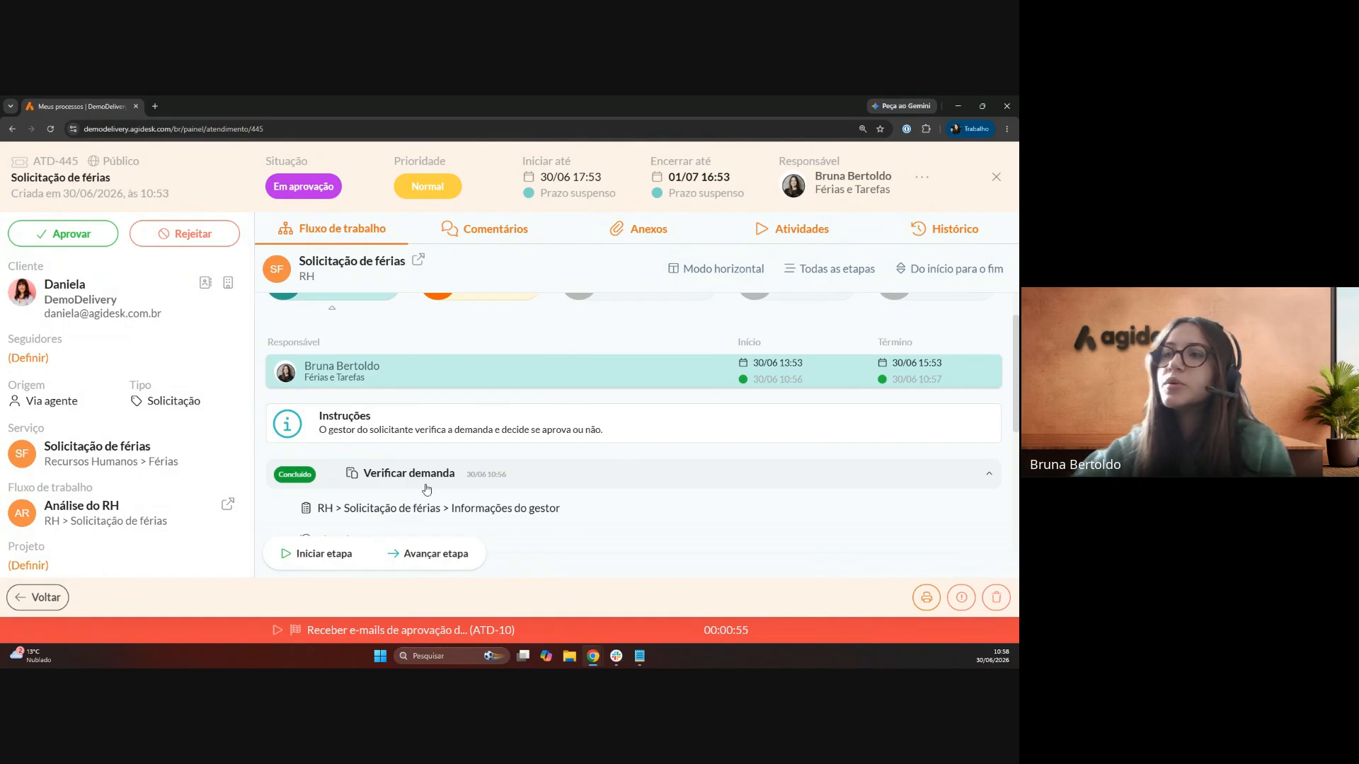
scroll(427, 490, "up", 1)
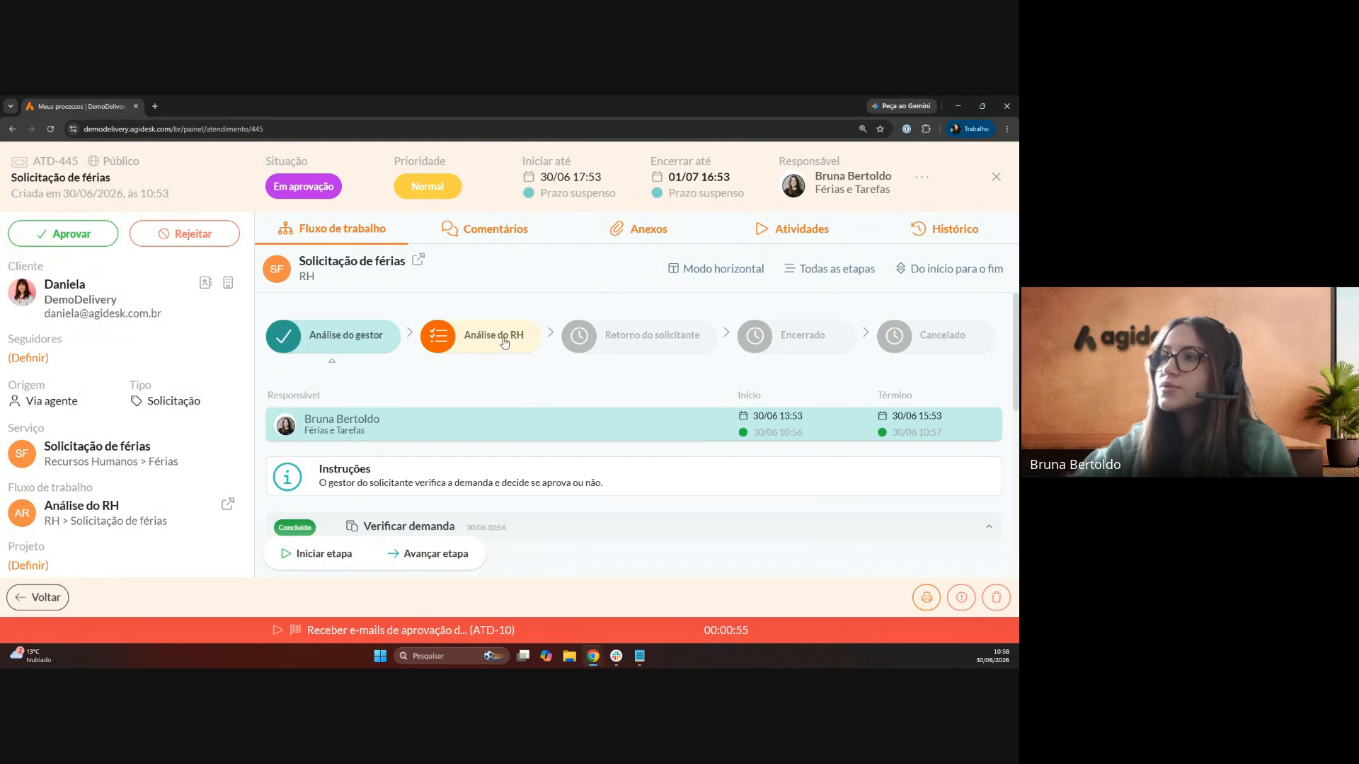
left_click(453, 351)
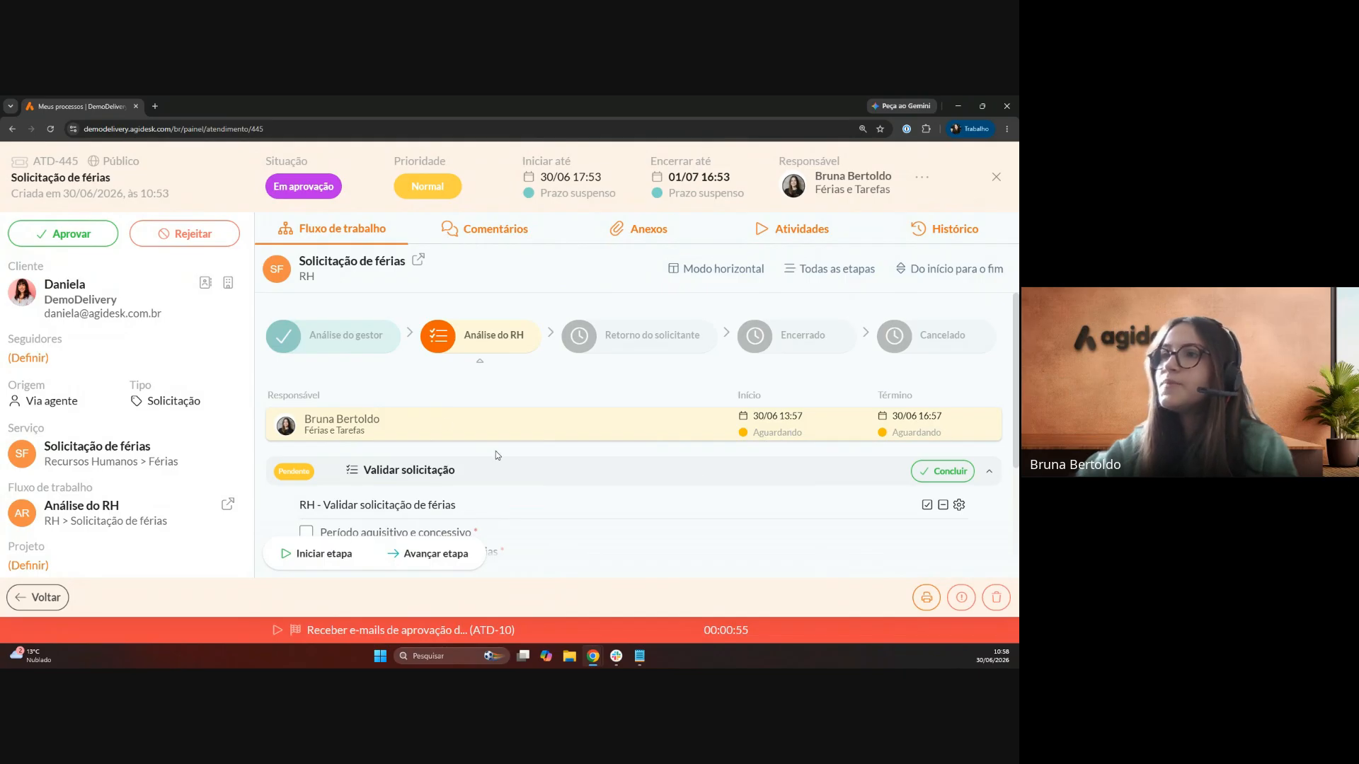
- Check the actual completion time of the Análise do gestor step, and return to Análise do RH
left_click(377, 344)
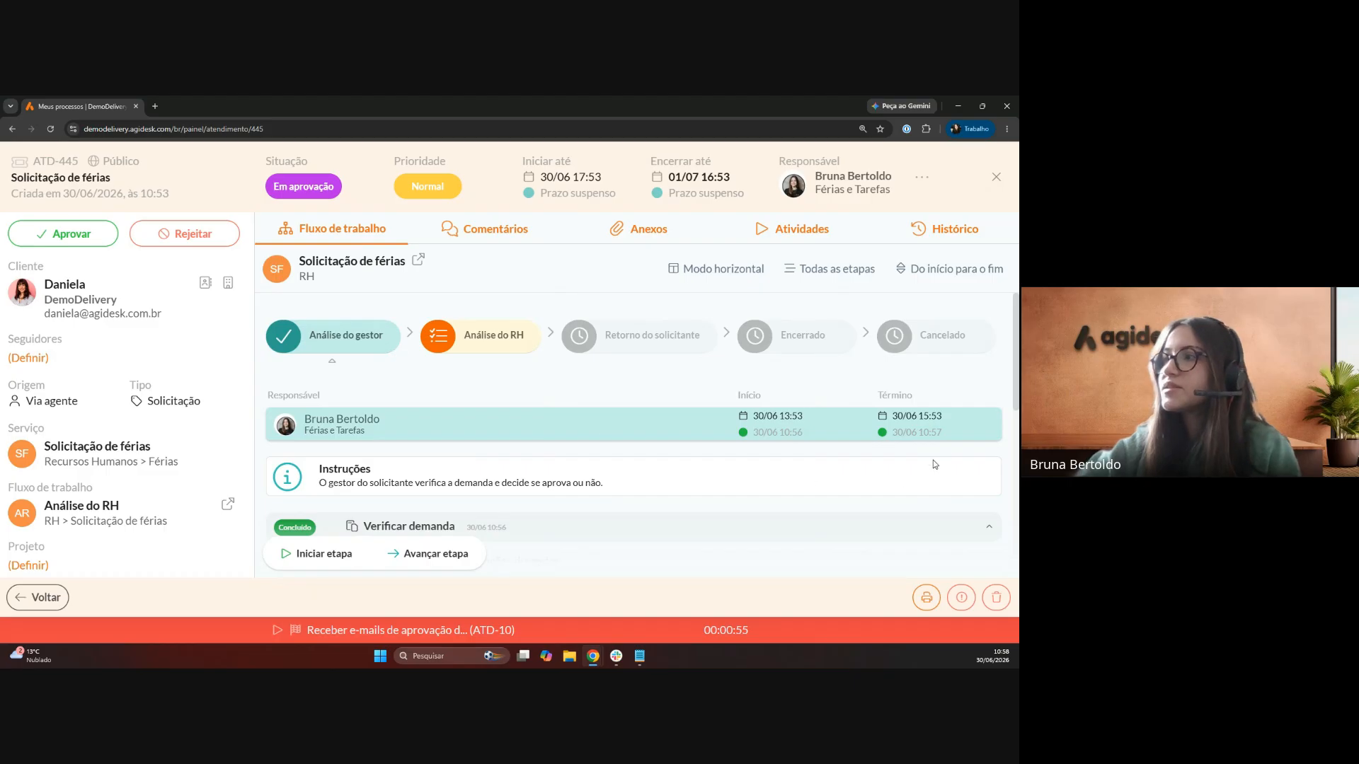
left_click_drag(930, 432, 889, 435)
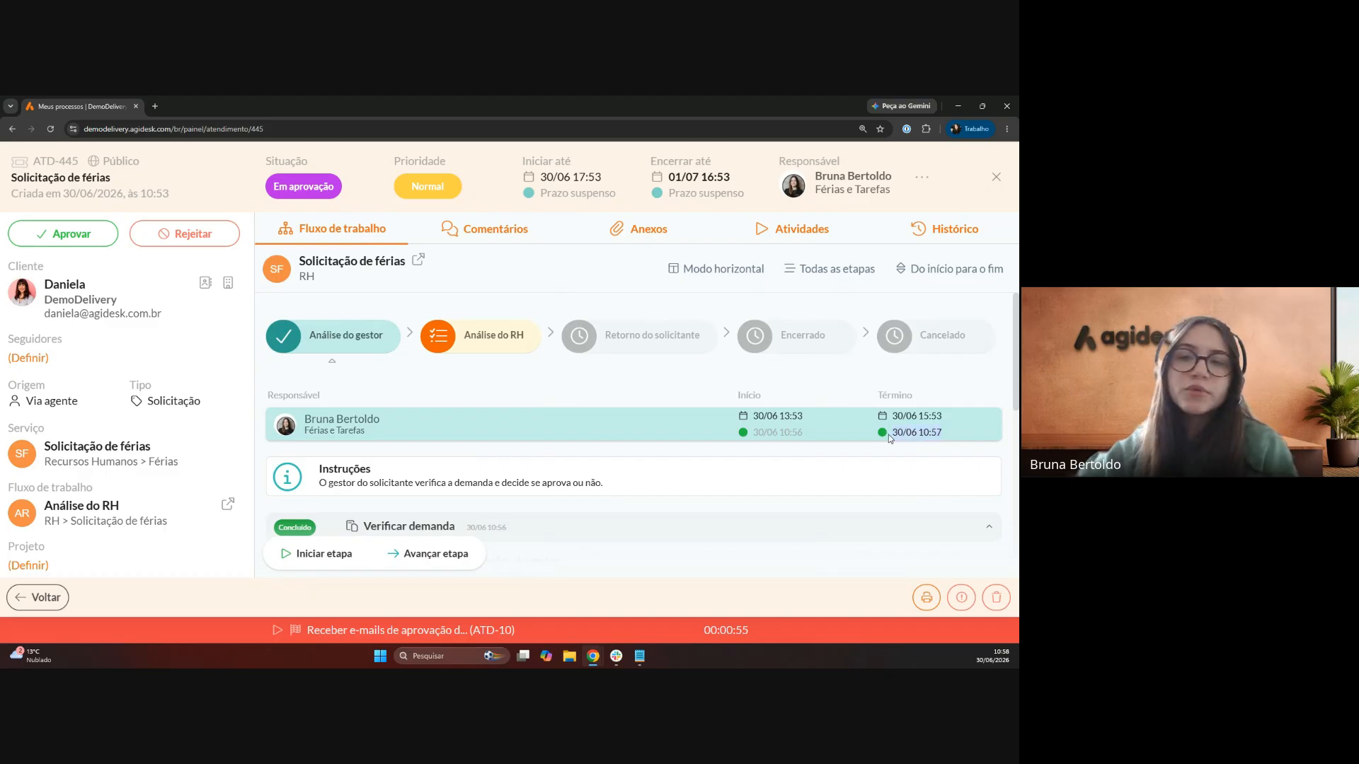
left_click(494, 340)
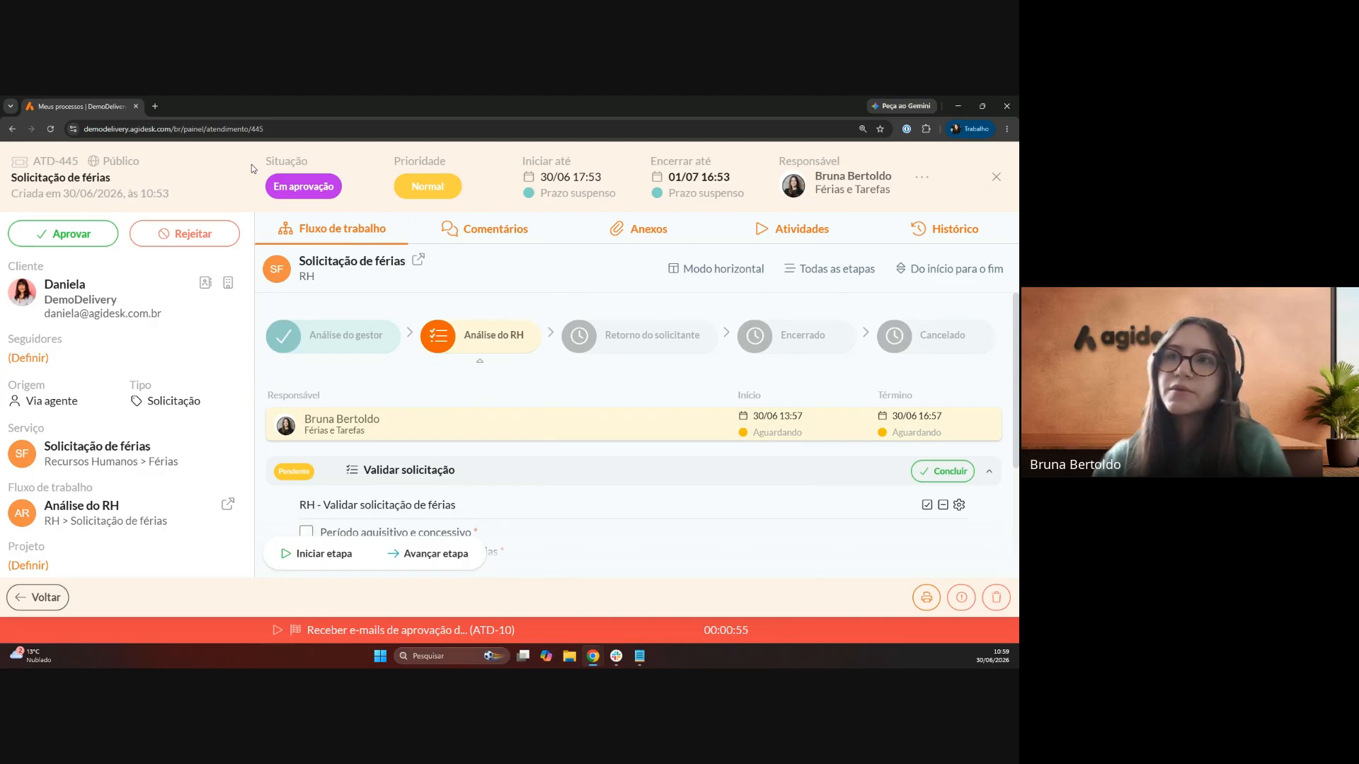
- Start the execution of the Análise do RH step and confirm it
left_click(308, 556)
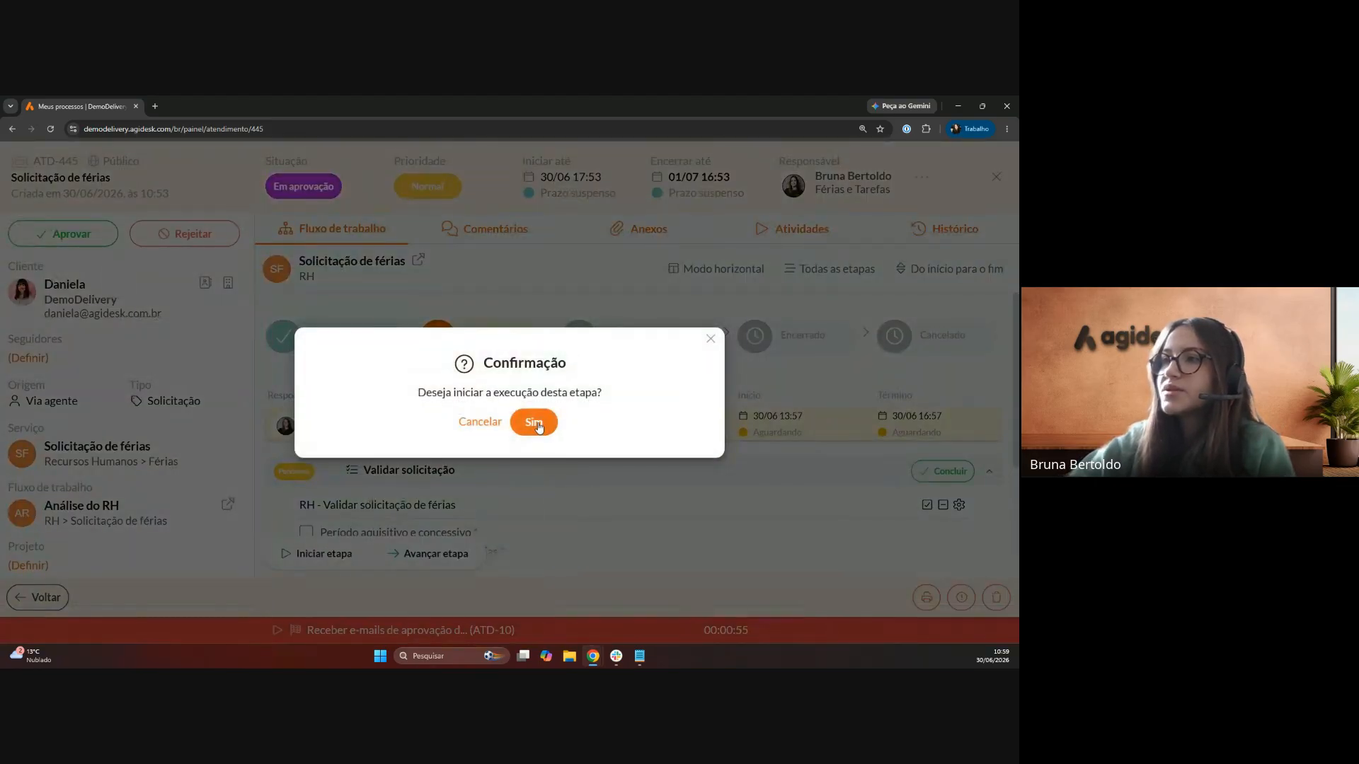
left_click(538, 425)
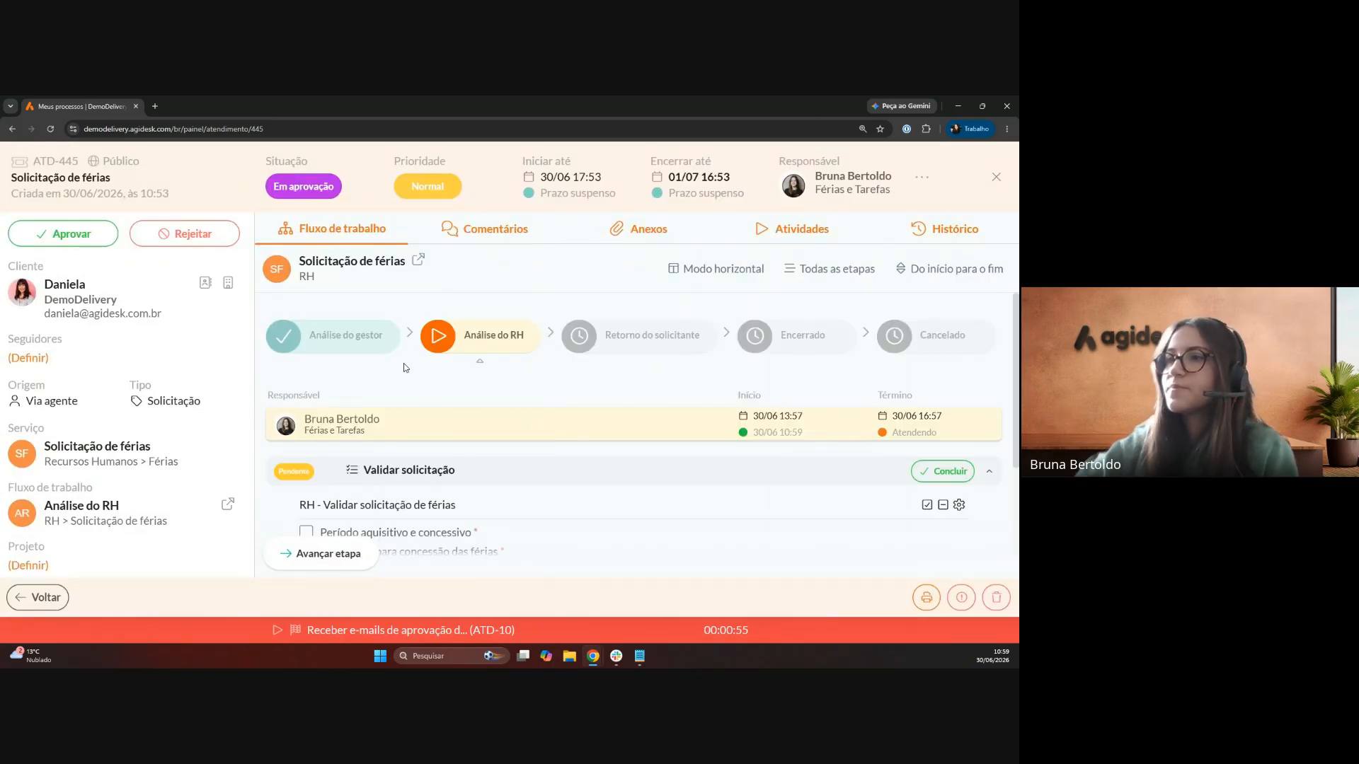
scroll(449, 427, "down", 3)
scroll(462, 485, "up", 3)
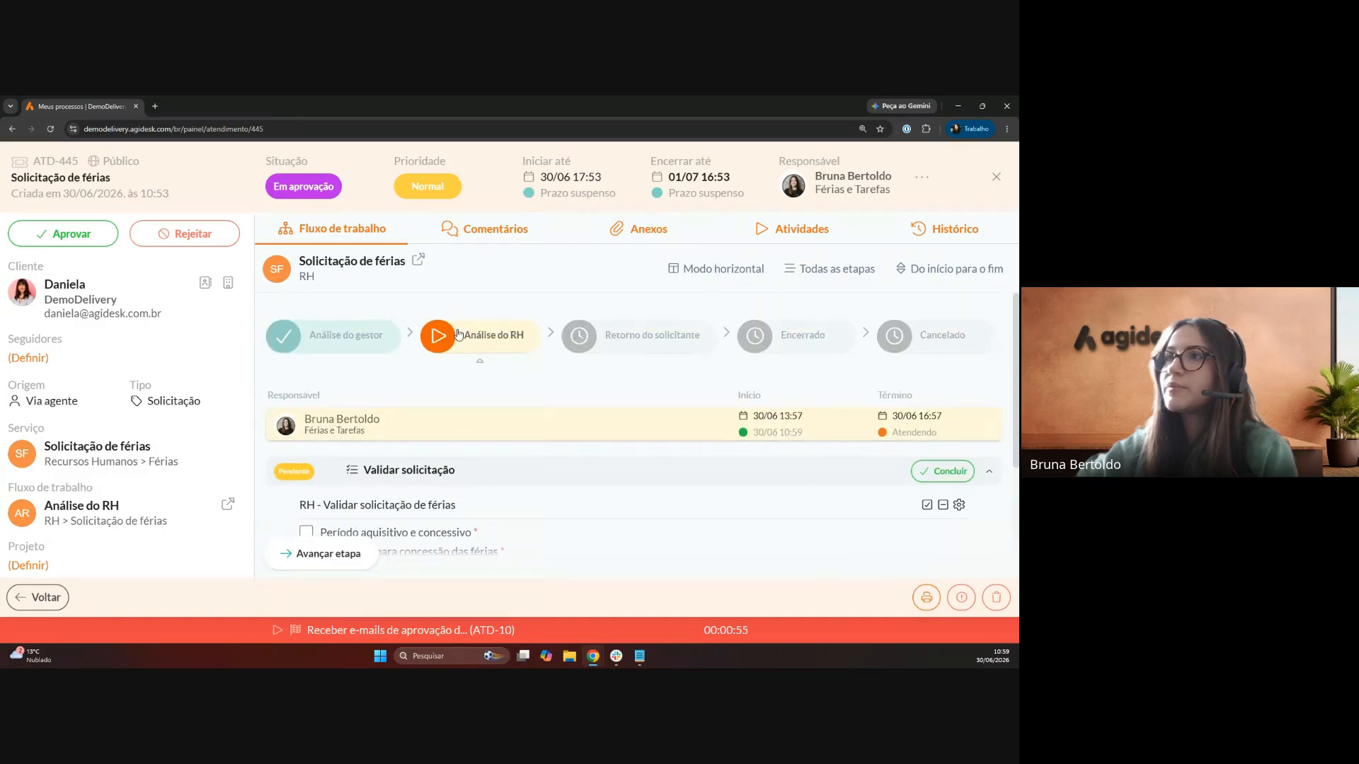
- Review the atendimento's comments, from the original request data to the automated message sent to the requester and the approval notice
left_click(472, 237)
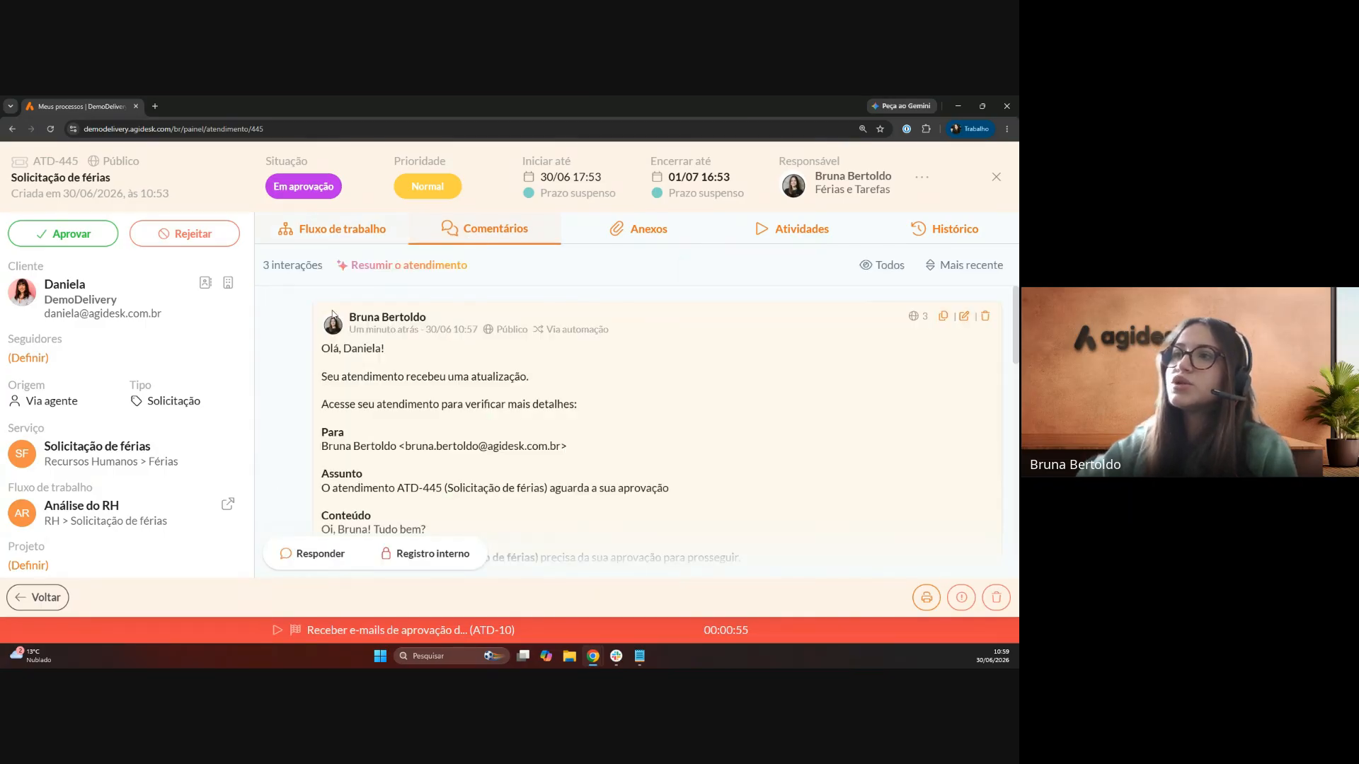
scroll(338, 397, "down", 6)
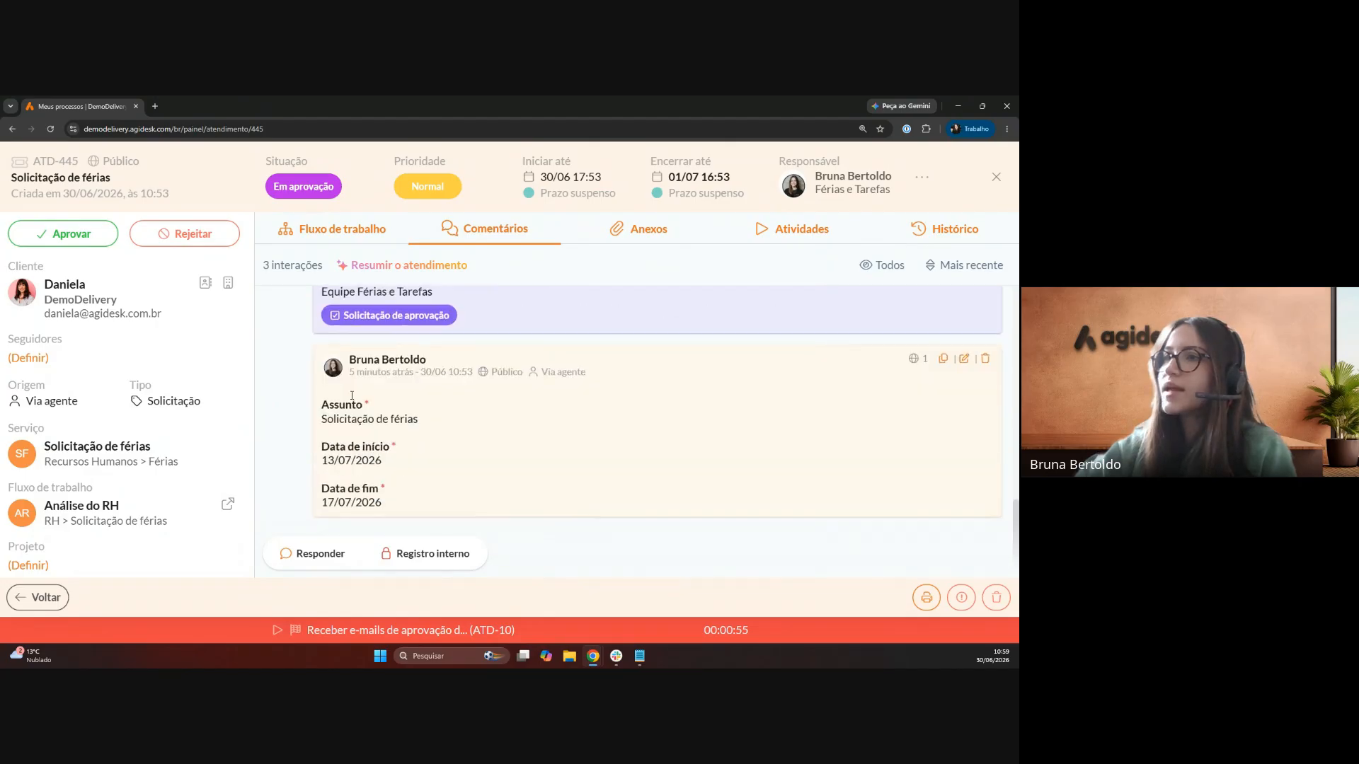
scroll(390, 465, "up", 5)
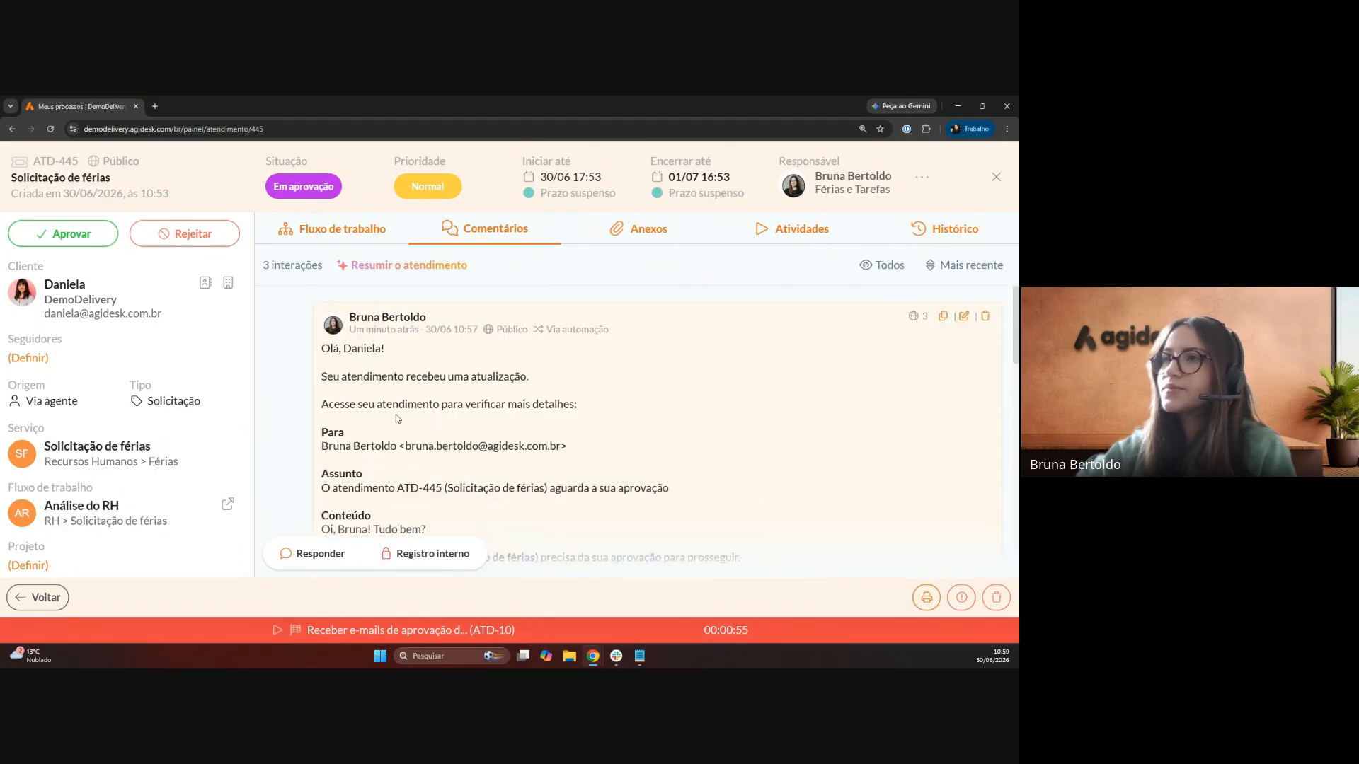
left_click(346, 228)
left_click(453, 230)
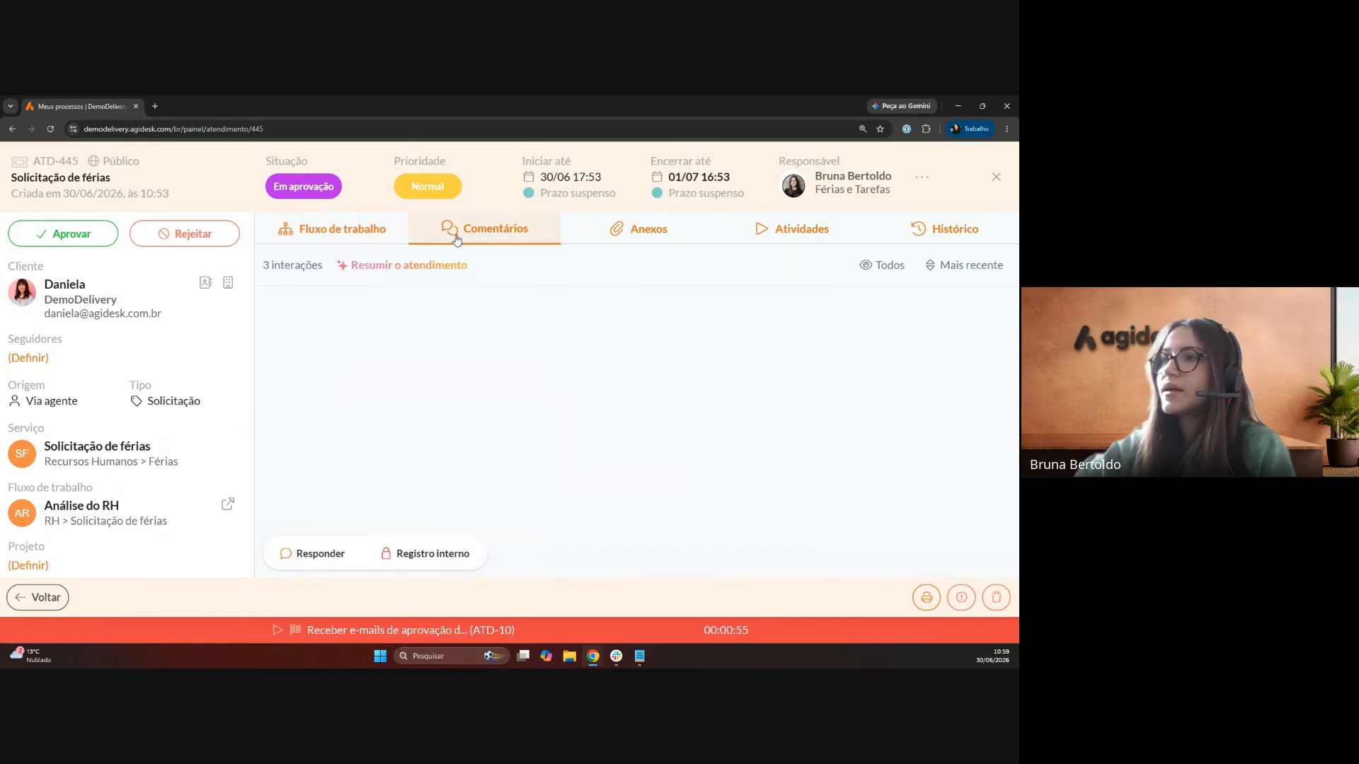
scroll(344, 340, "down", 1)
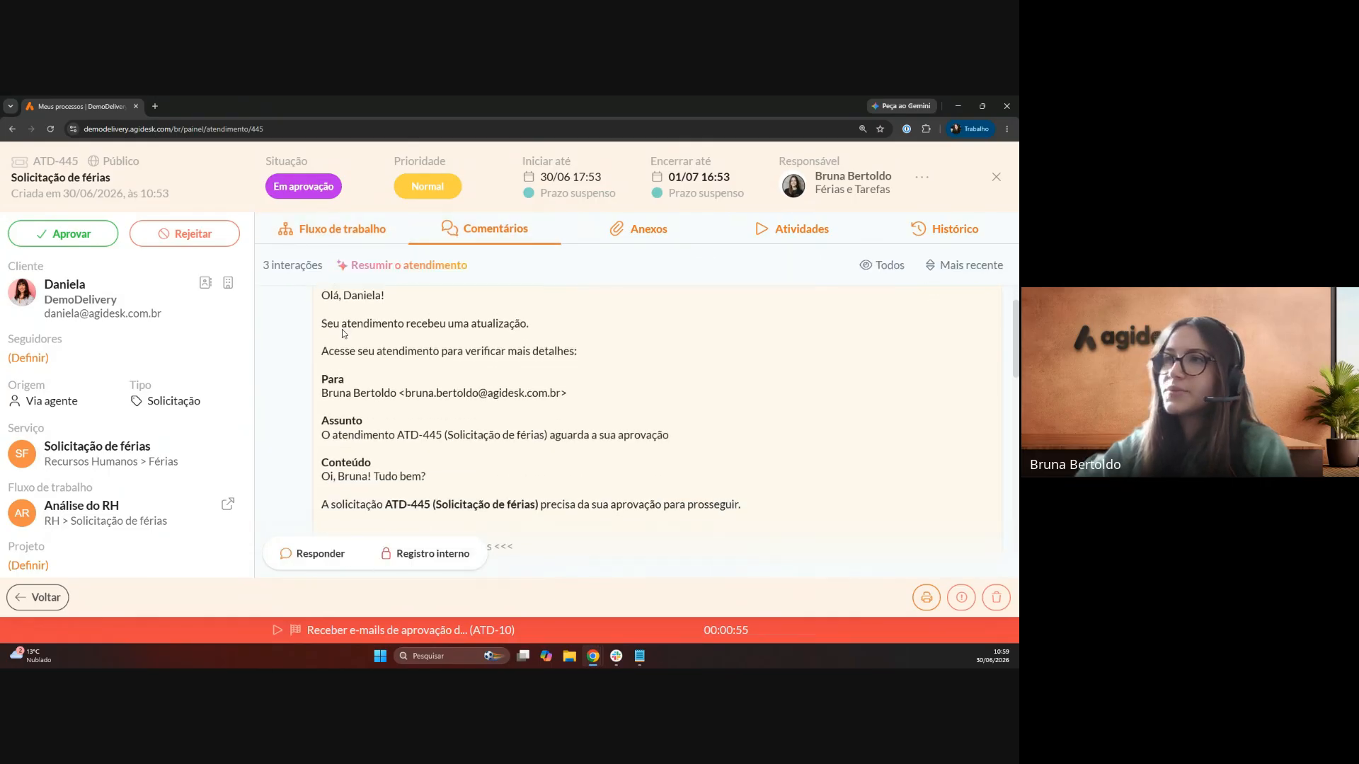
scroll(322, 353, "up", 1)
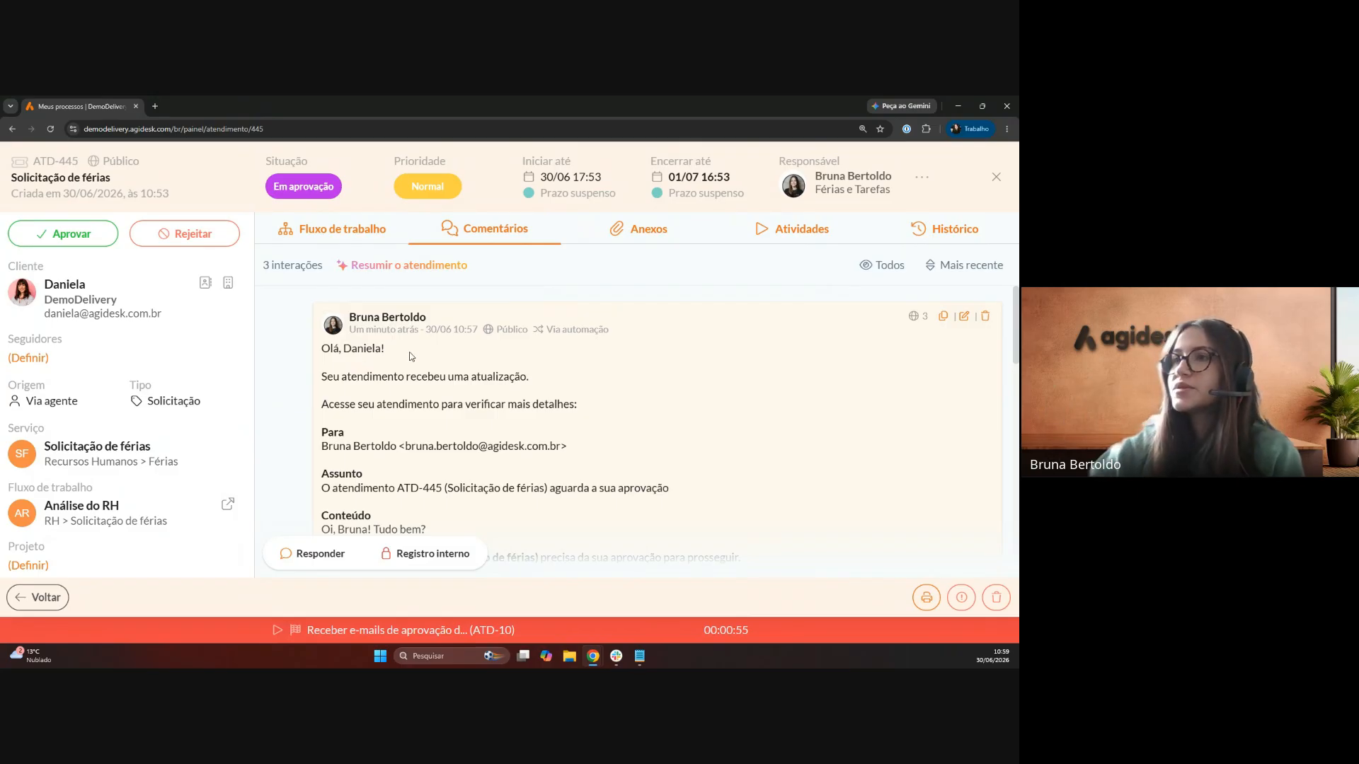
scroll(326, 311, "down", 1)
left_click_drag(325, 294, 670, 443)
scroll(363, 351, "up", 1)
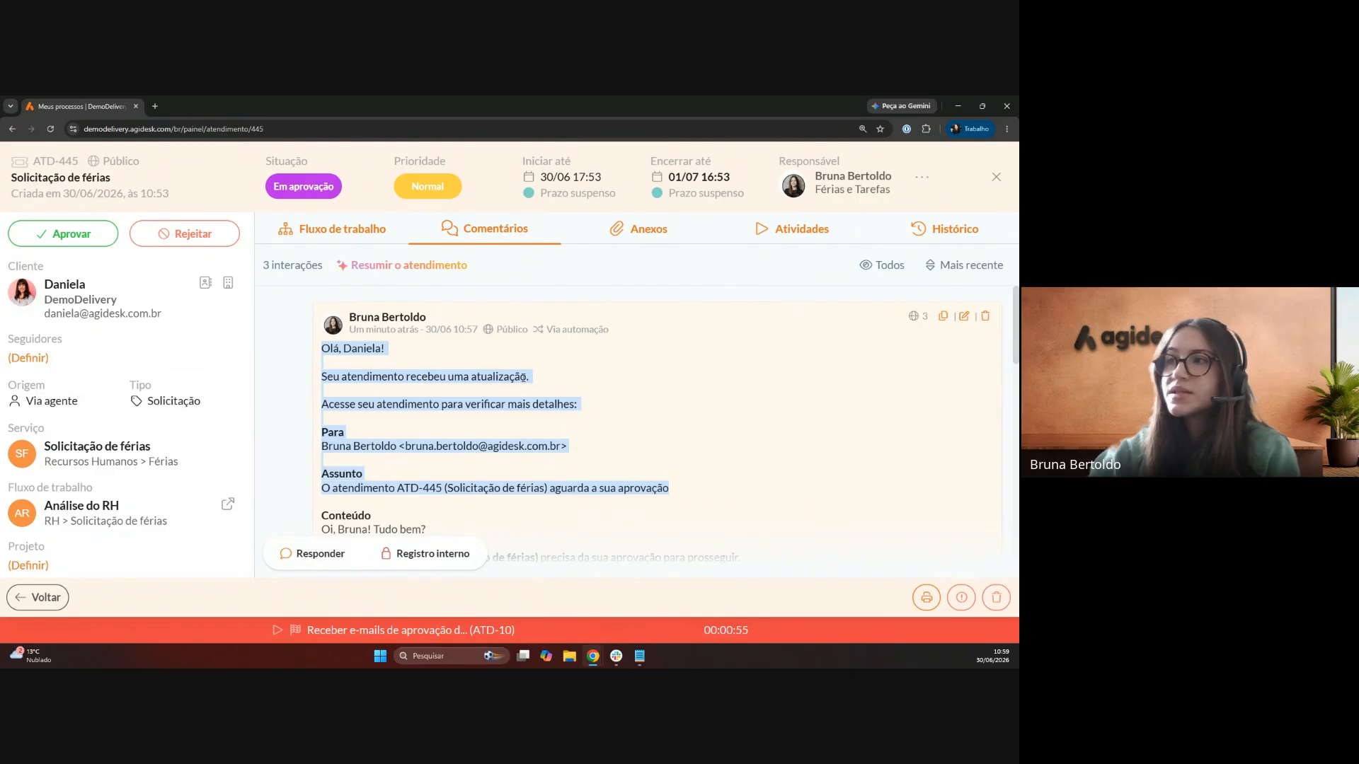
scroll(436, 420, "down", 4)
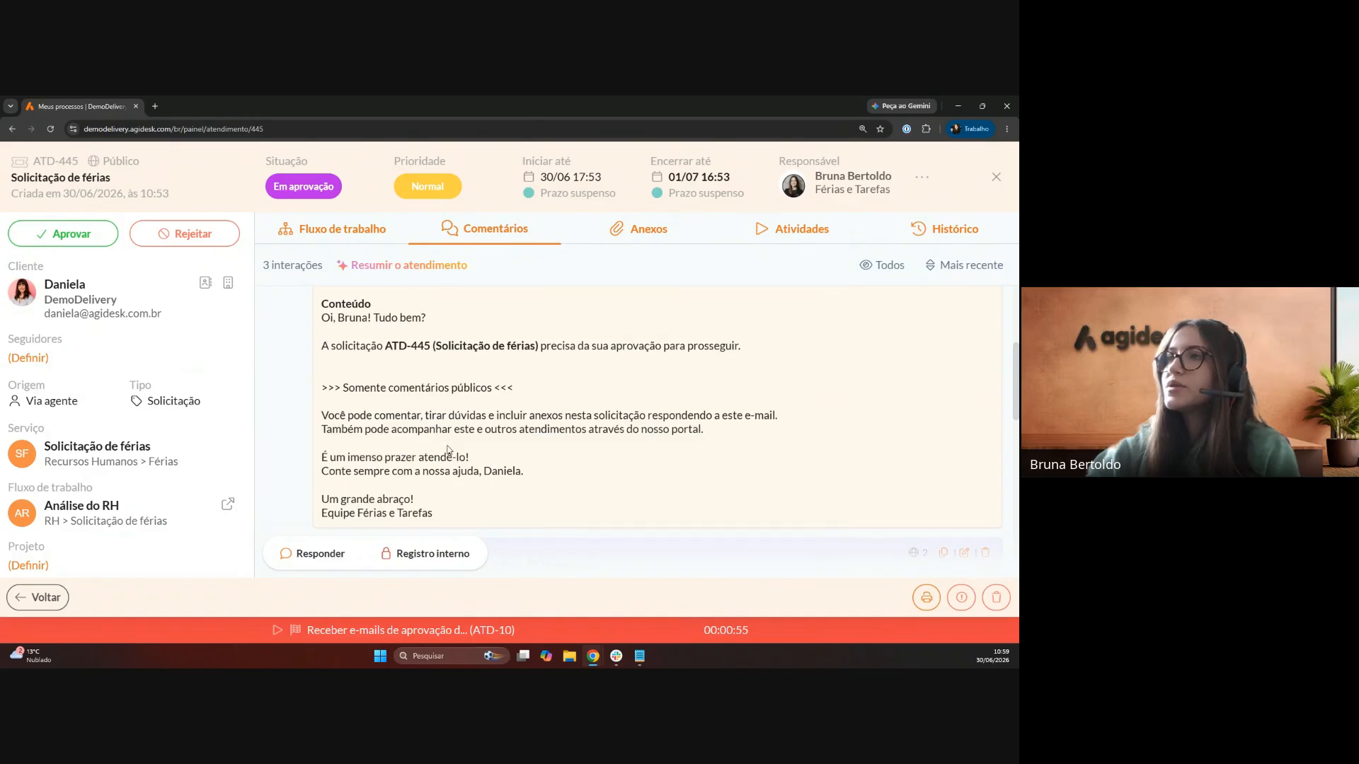
scroll(448, 450, "up", 4)
left_click(415, 370)
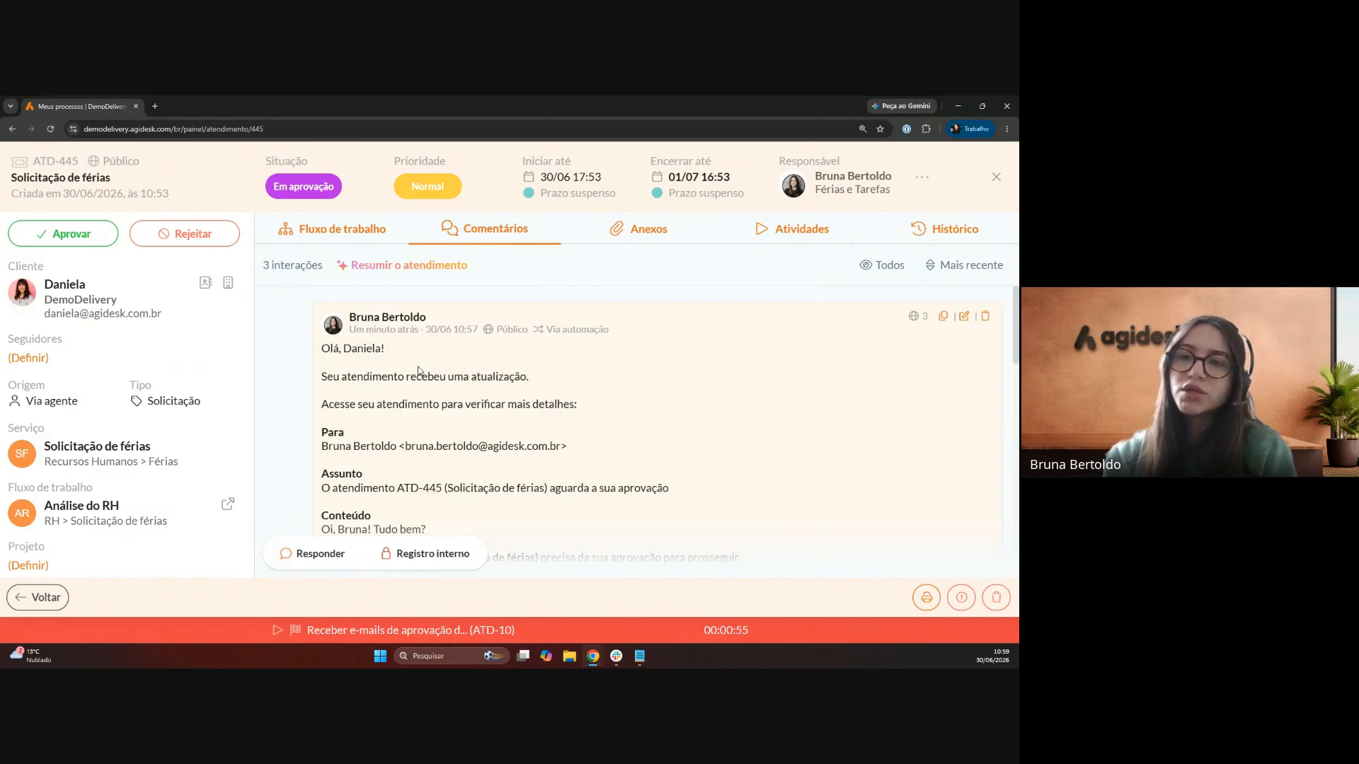
- Return to the workflow and examine the Validar solicitação checklist in the Análise do RH step
left_click(344, 238)
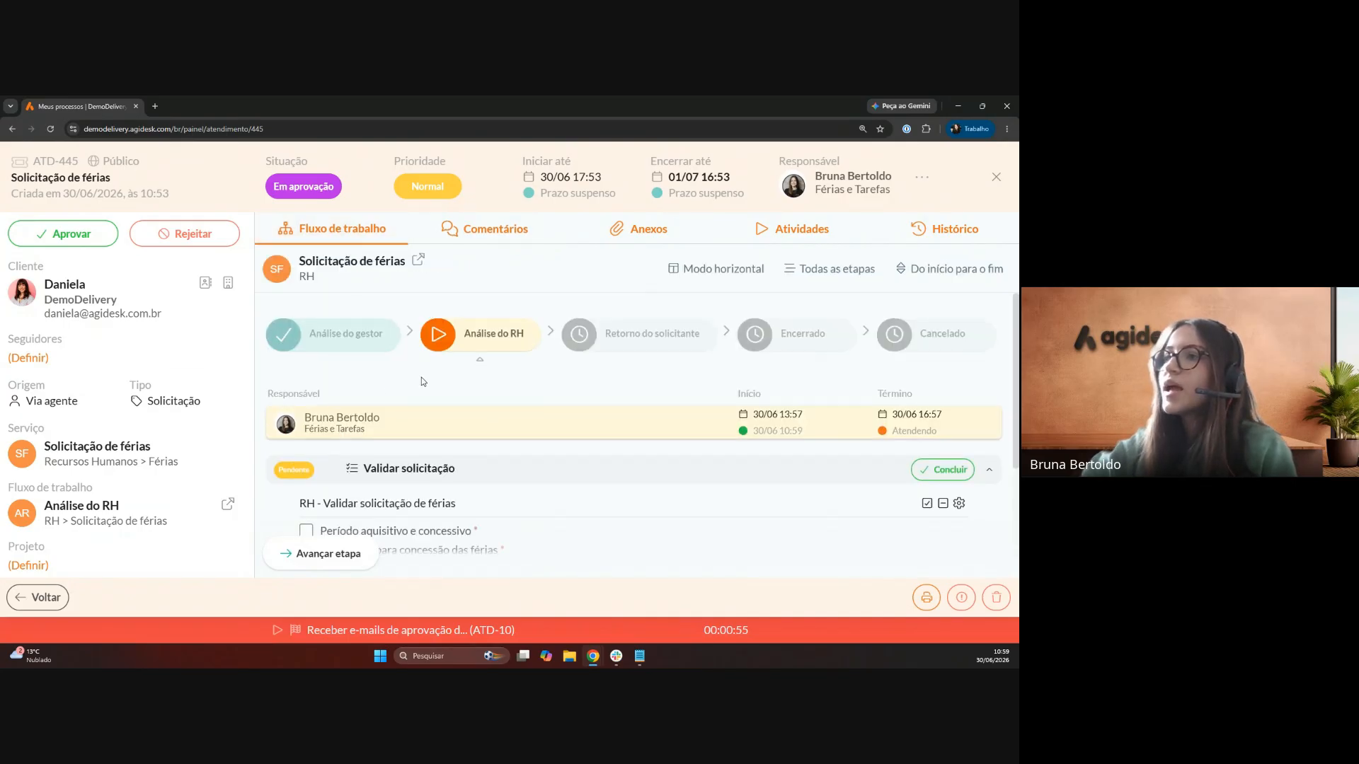
scroll(422, 381, "down", 2)
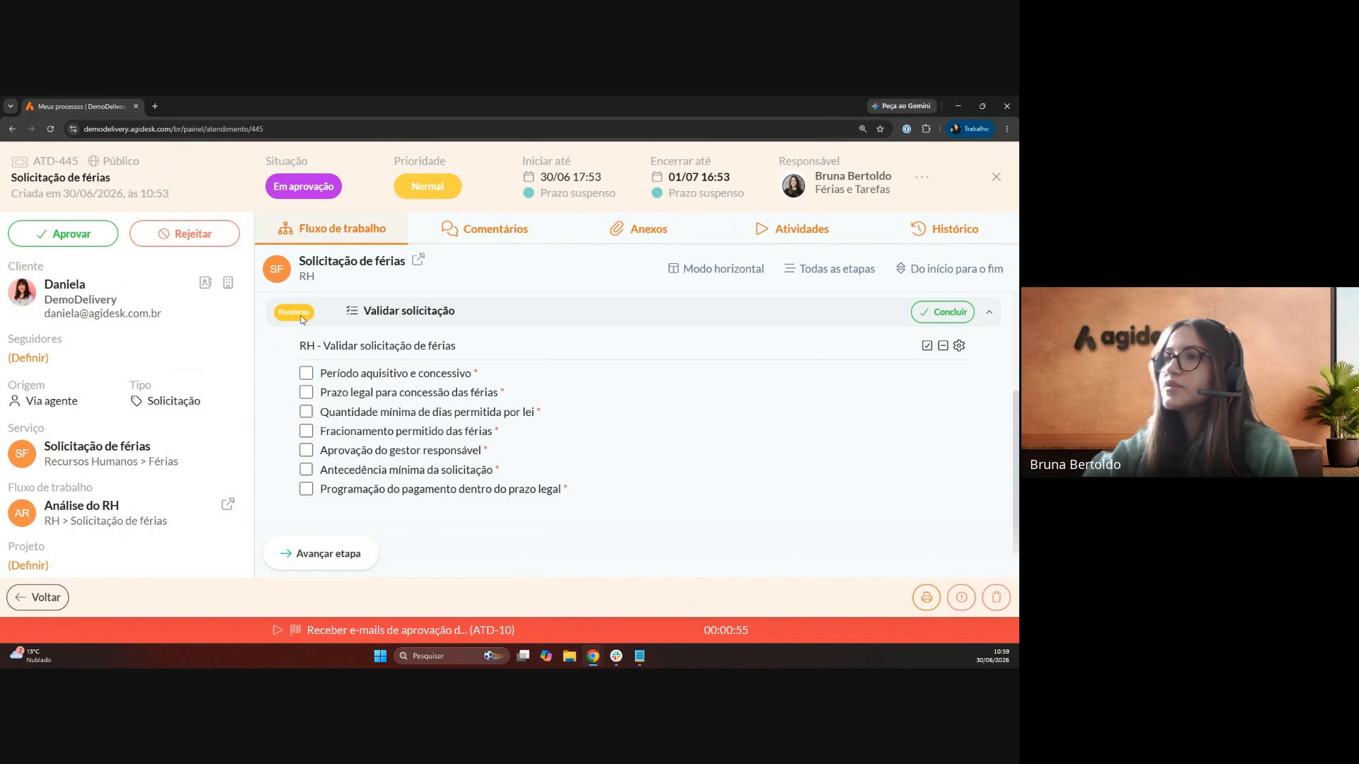
scroll(362, 373, "up", 1)
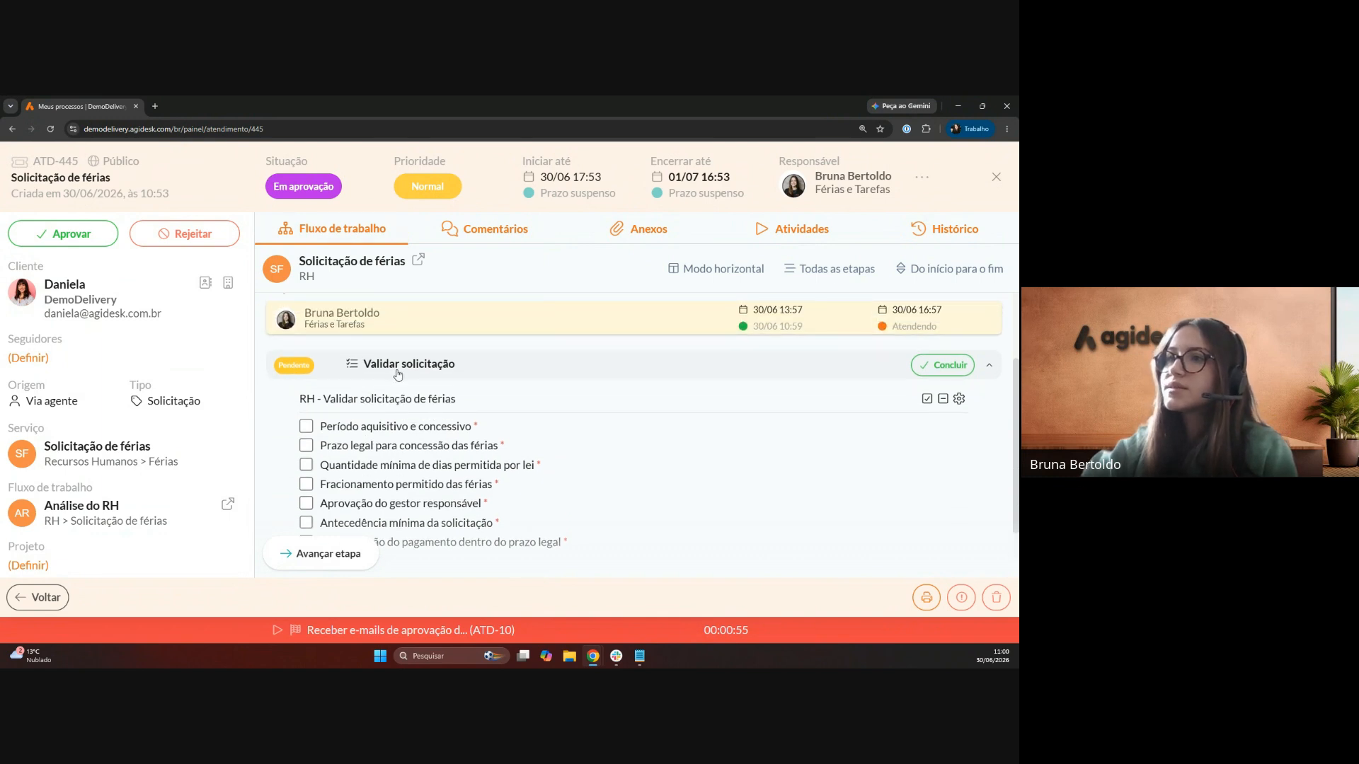
scroll(386, 373, "down", 1)
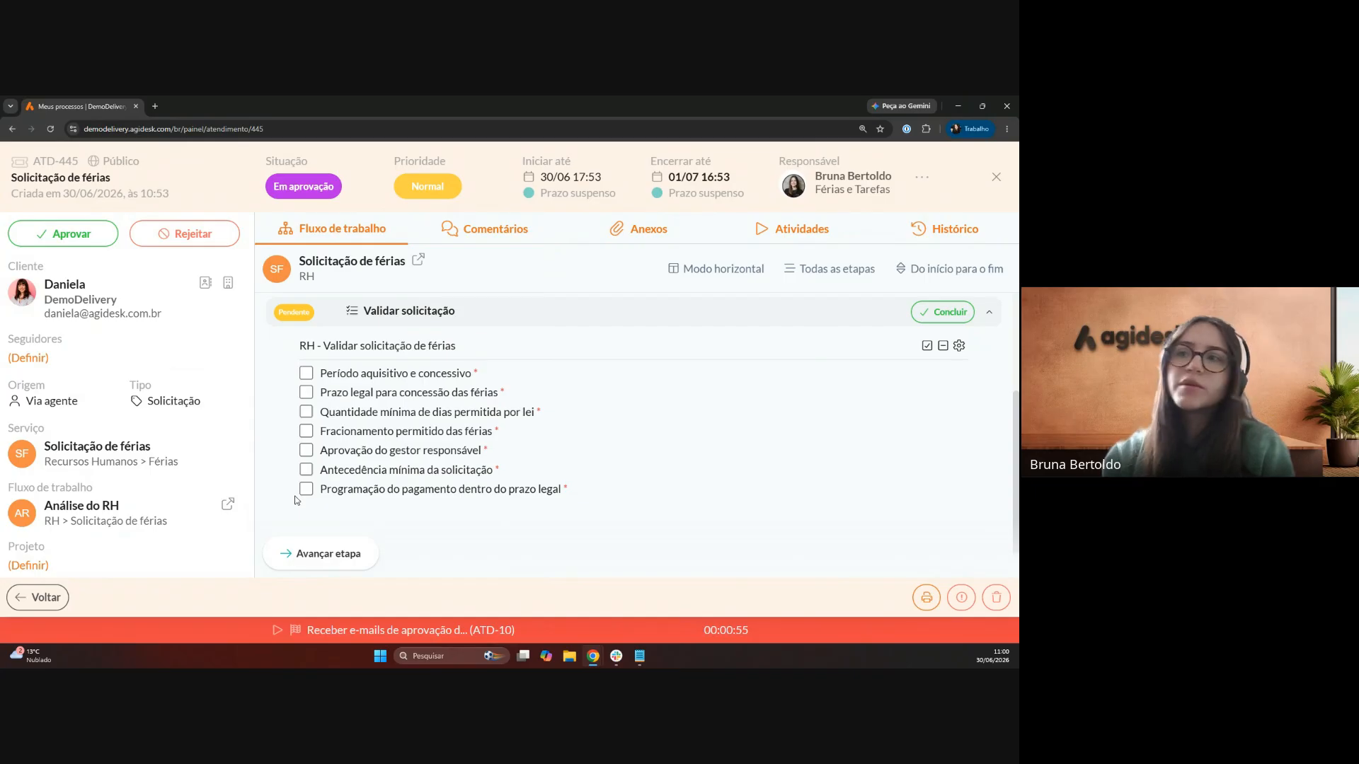
scroll(393, 485, "down", 1)
scroll(396, 487, "up", 2)
scroll(401, 488, "down", 1)
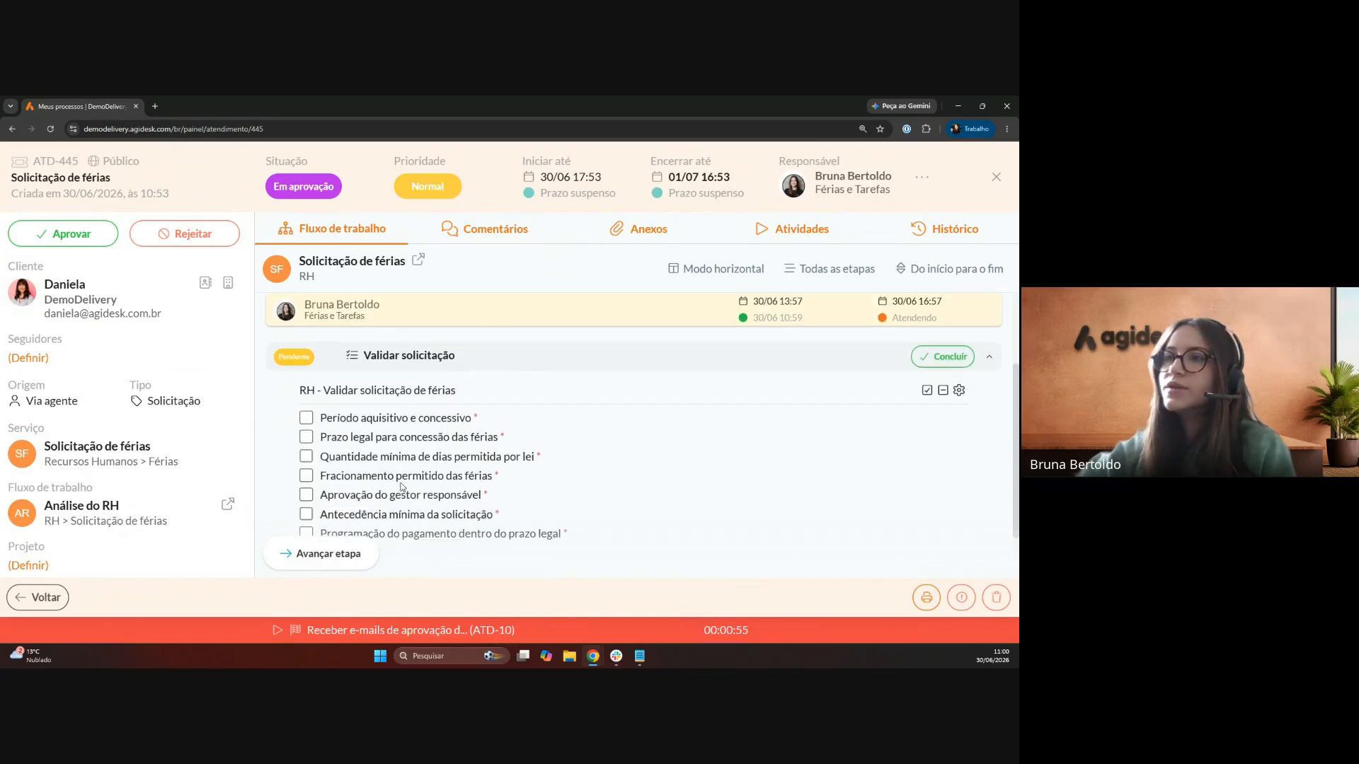
- Check off all seven RH - Validar solicitação de férias items, from Período aquisitivo e concessivo to Programação do pagamento dentro do prazo legal
left_click(306, 408)
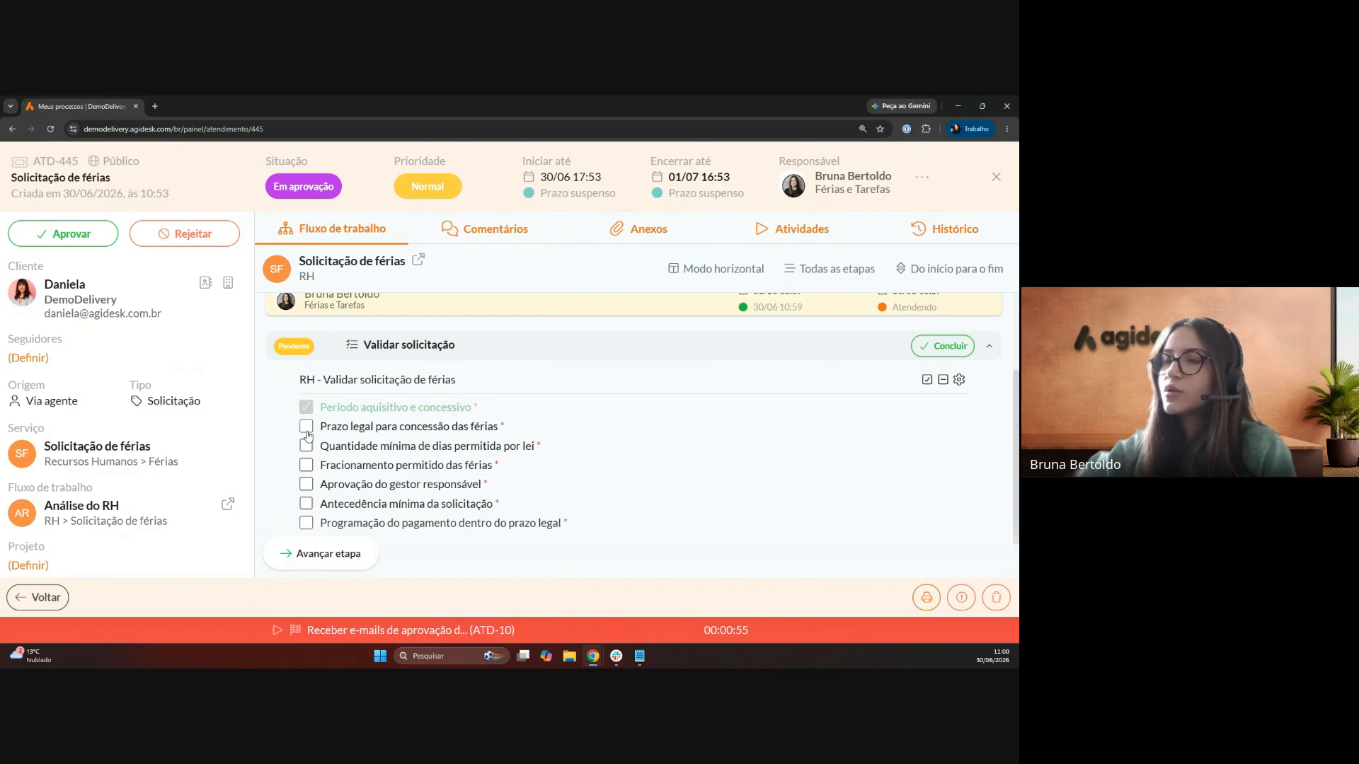
left_click(305, 427)
left_click(305, 467)
left_click(306, 484)
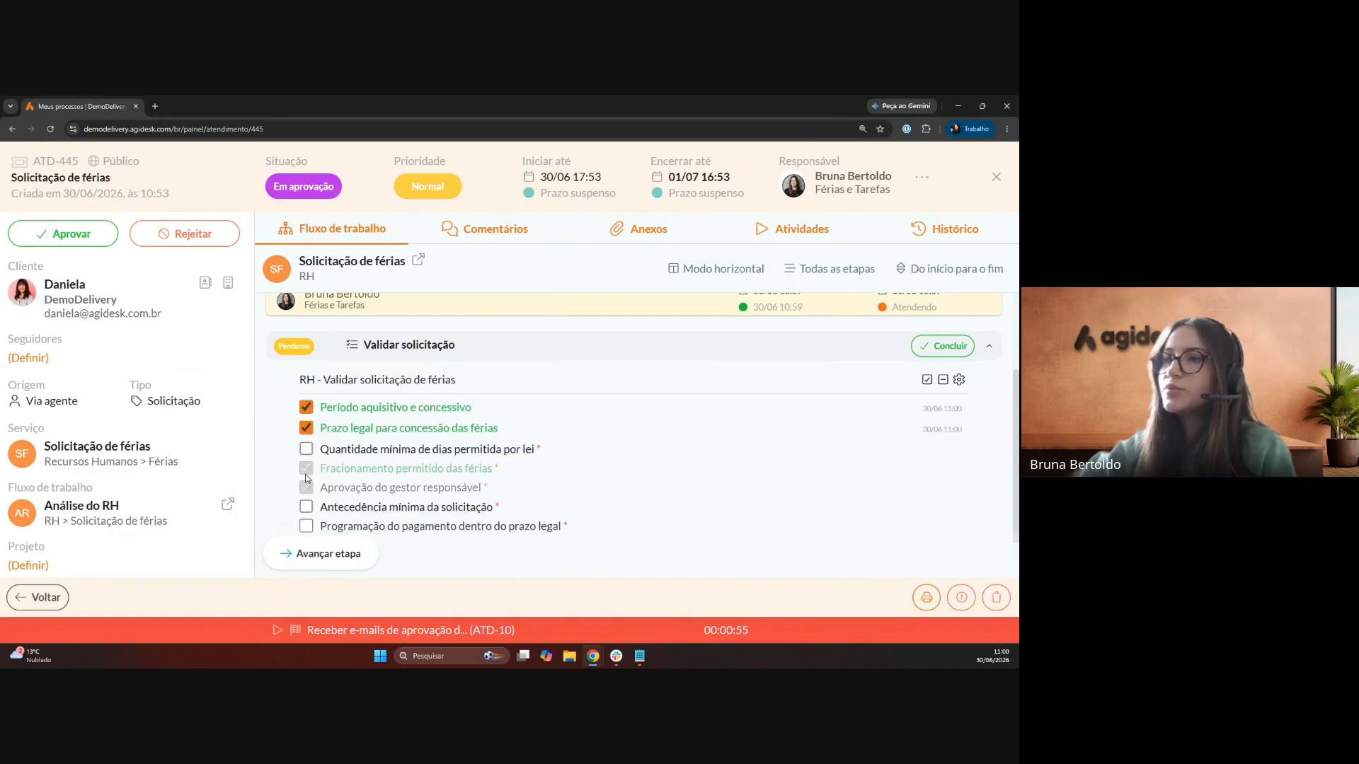
left_click(305, 448)
left_click(306, 507)
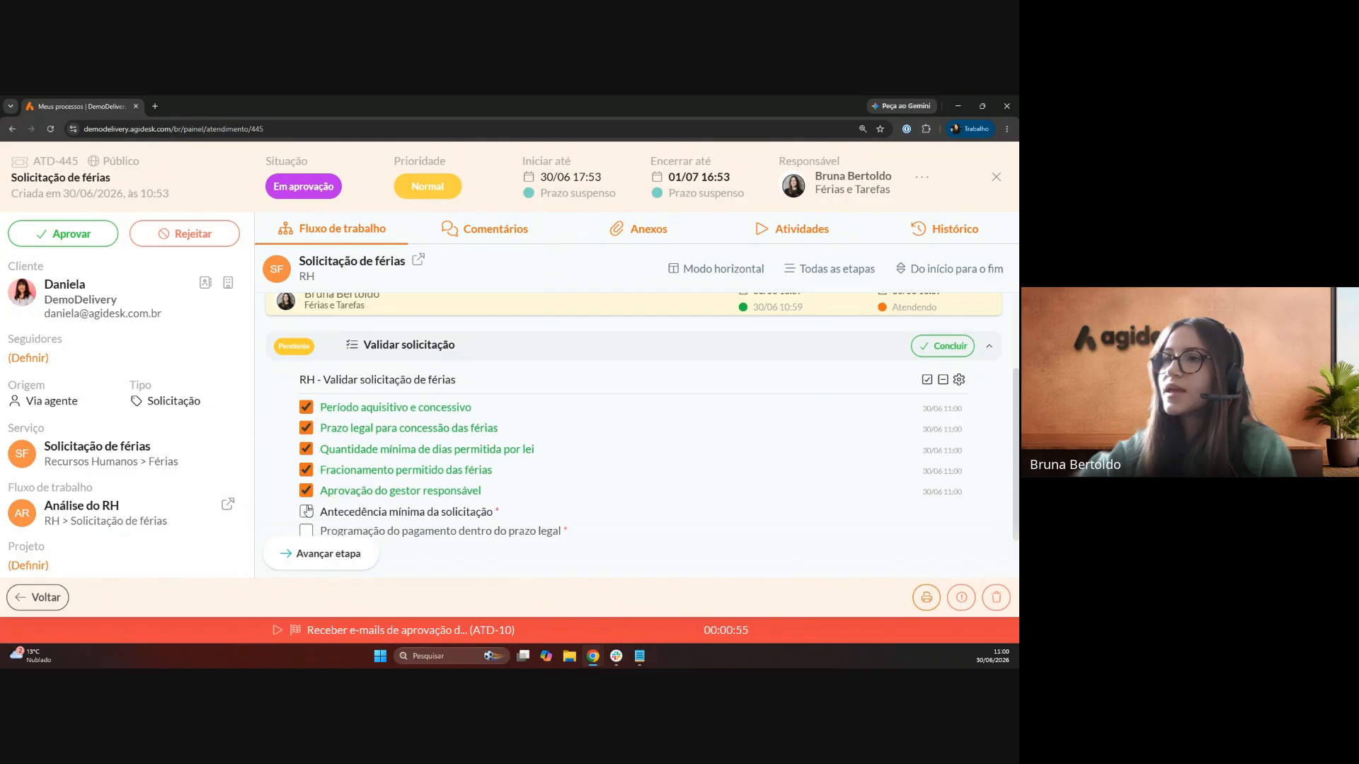
scroll(322, 463, "down", 1)
left_click(305, 472)
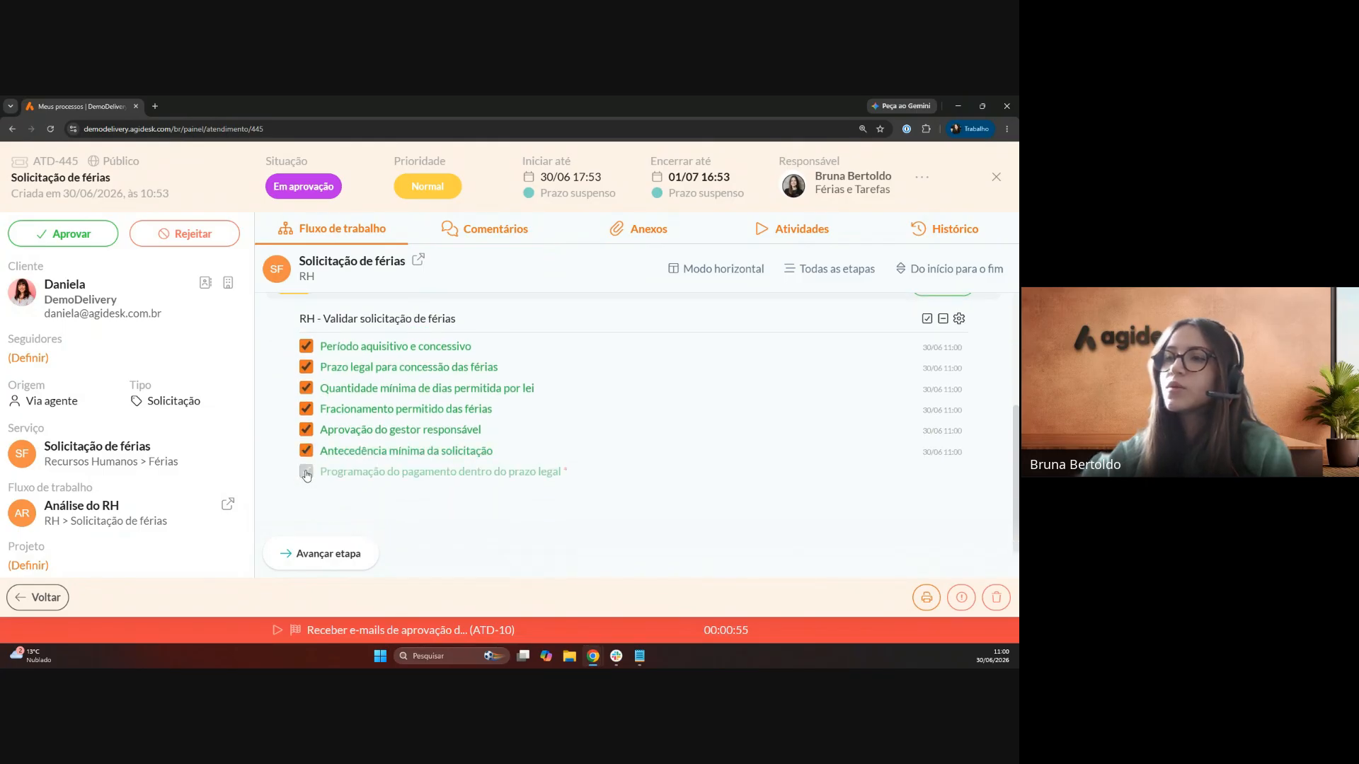
- Mark the Validar solicitação task as concluded and look over its completed checklist
scroll(526, 517, "up", 4)
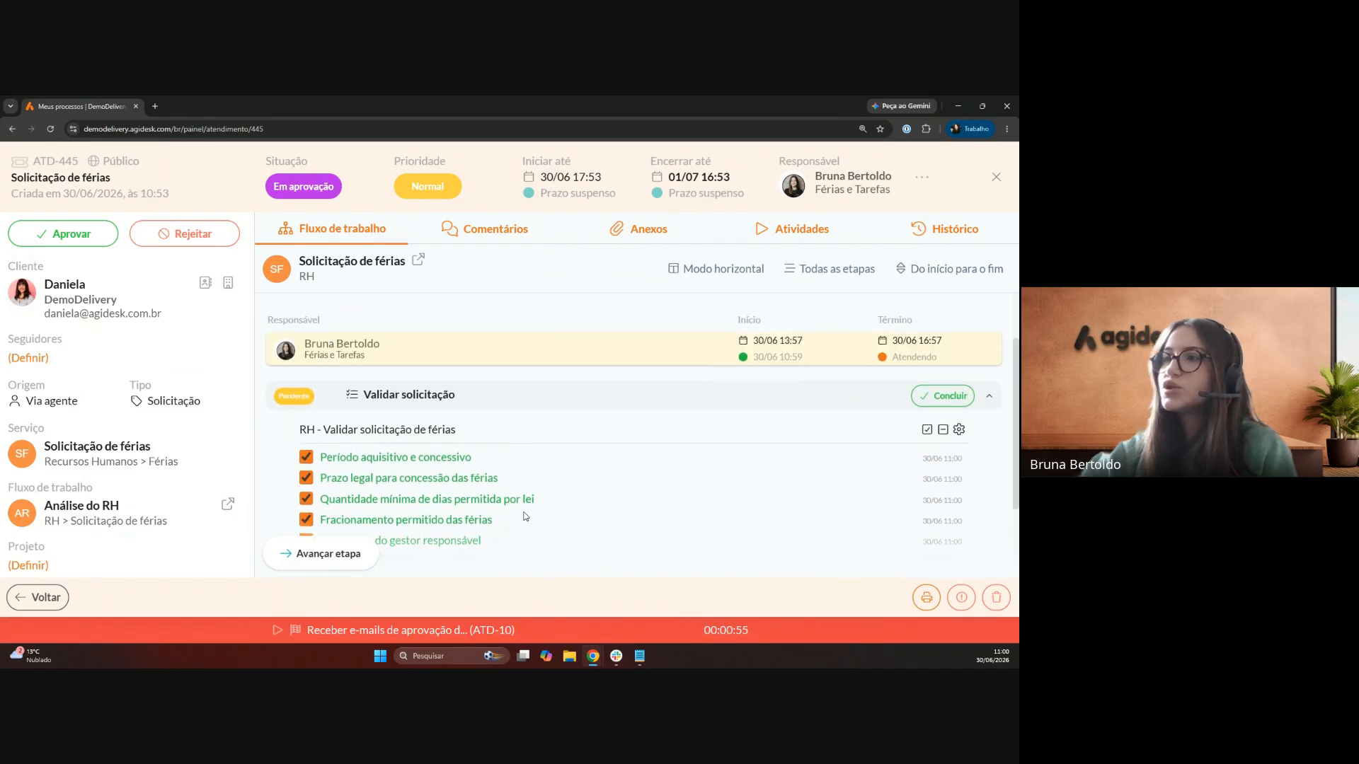
scroll(656, 467, "down", 2)
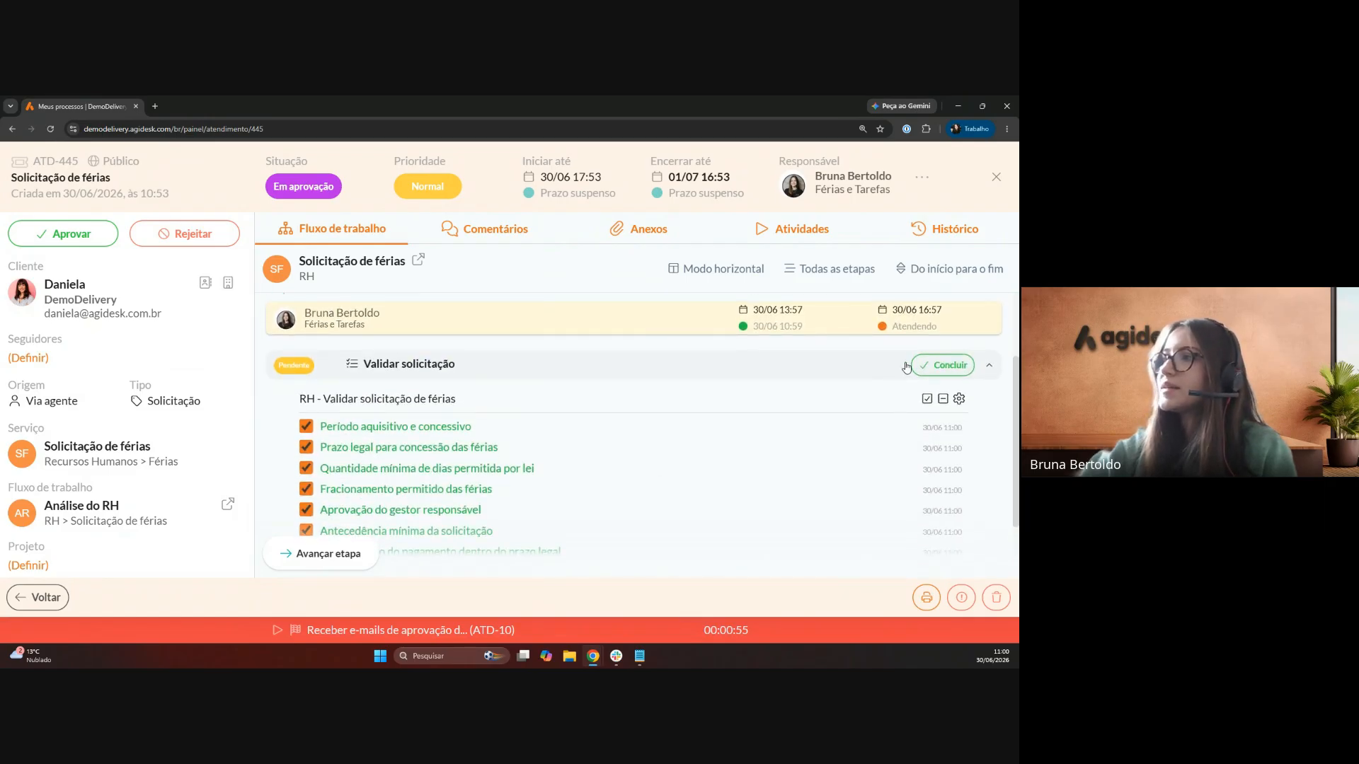
left_click(936, 367)
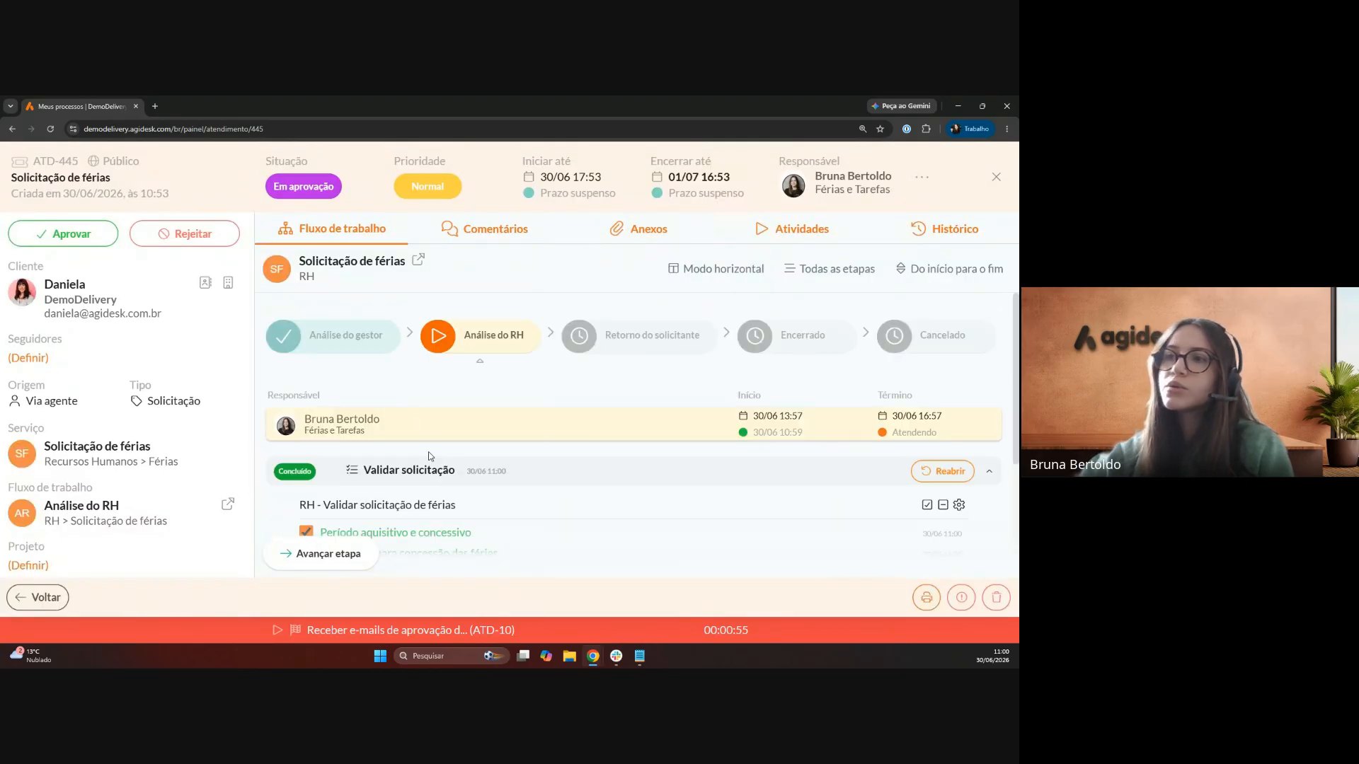
scroll(368, 427, "down", 2)
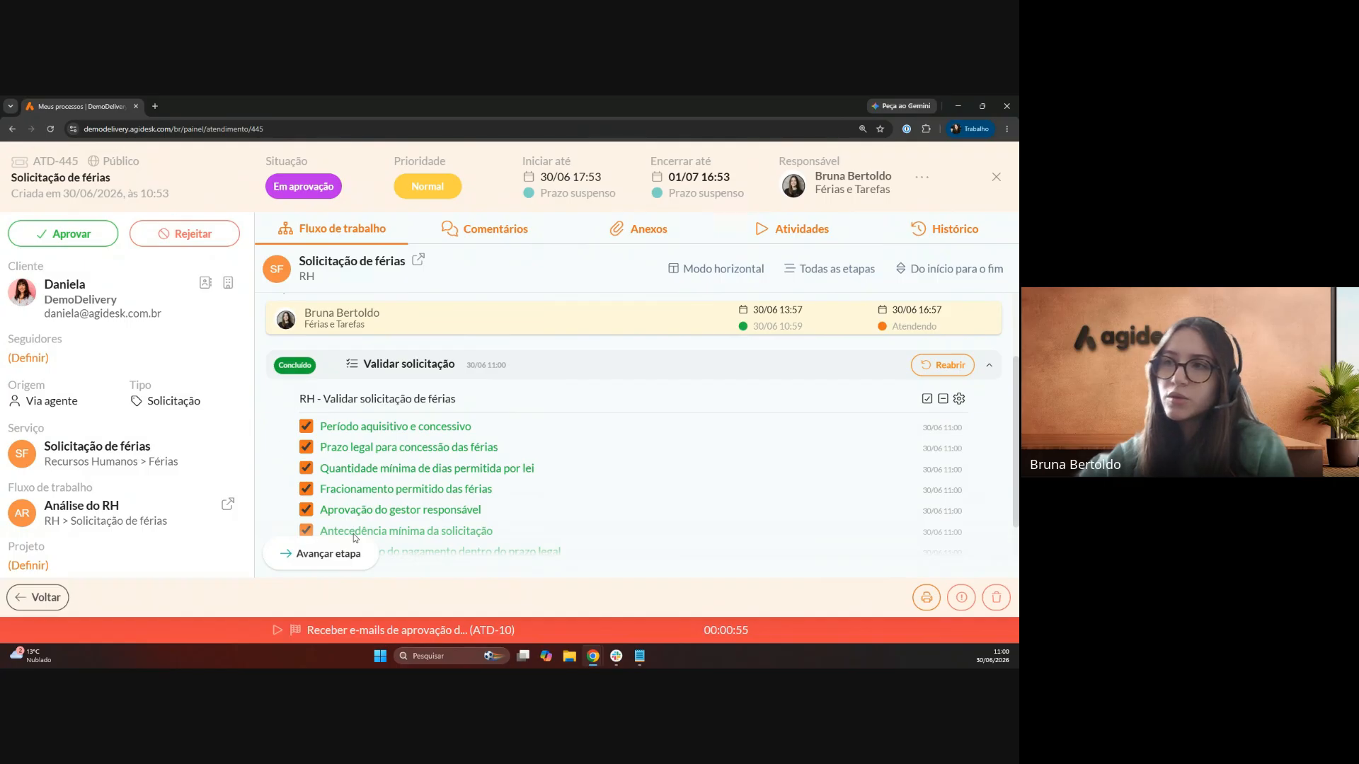
scroll(452, 382, "up", 2)
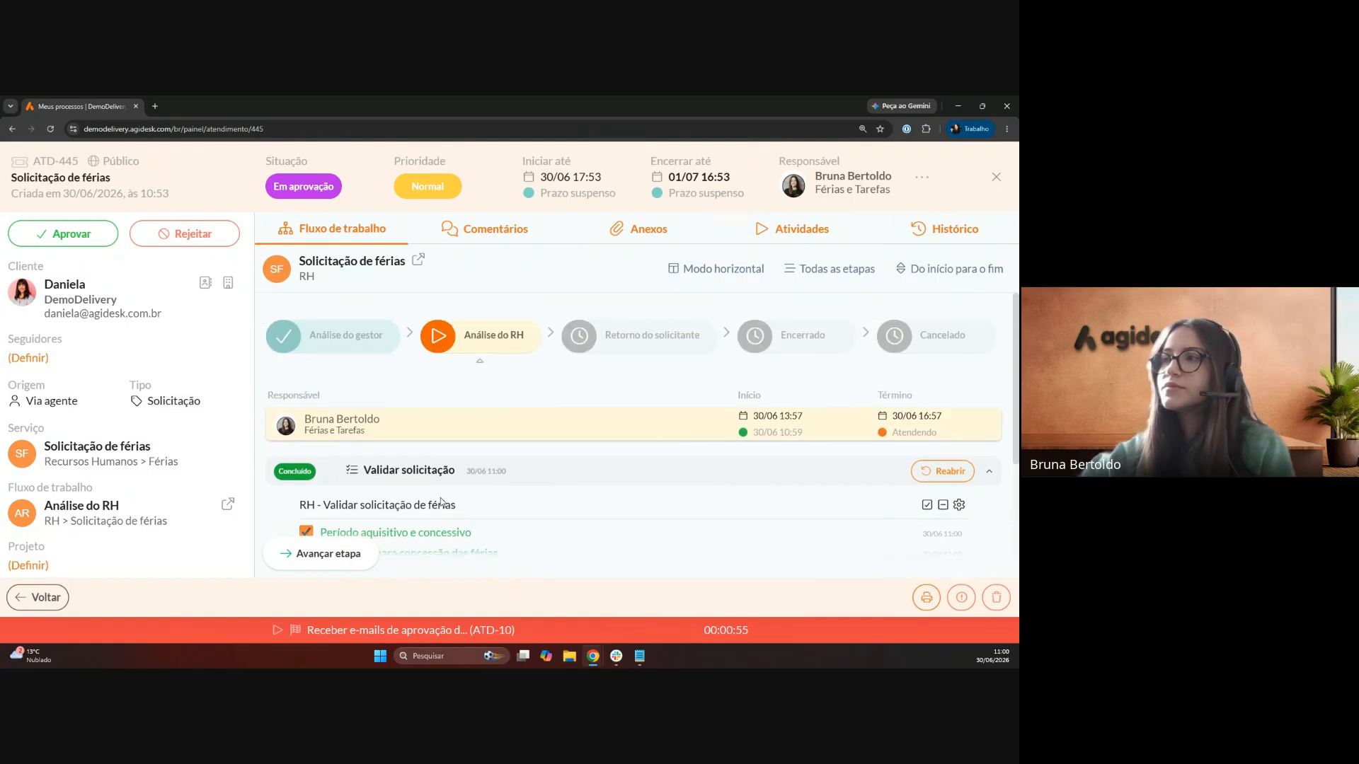
- Approve the vacation request atendimento and confirm the approval
left_click(71, 235)
left_click(541, 437)
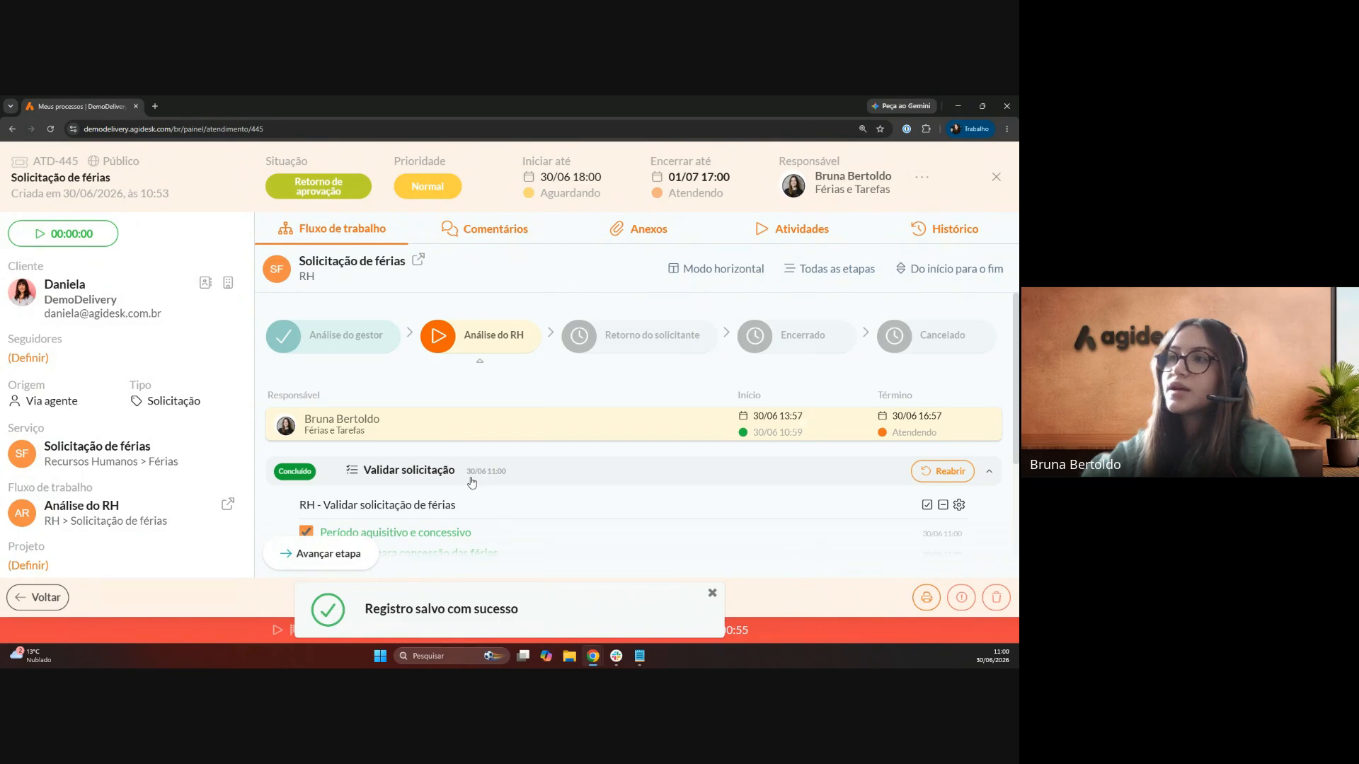
scroll(501, 349, "down", 1)
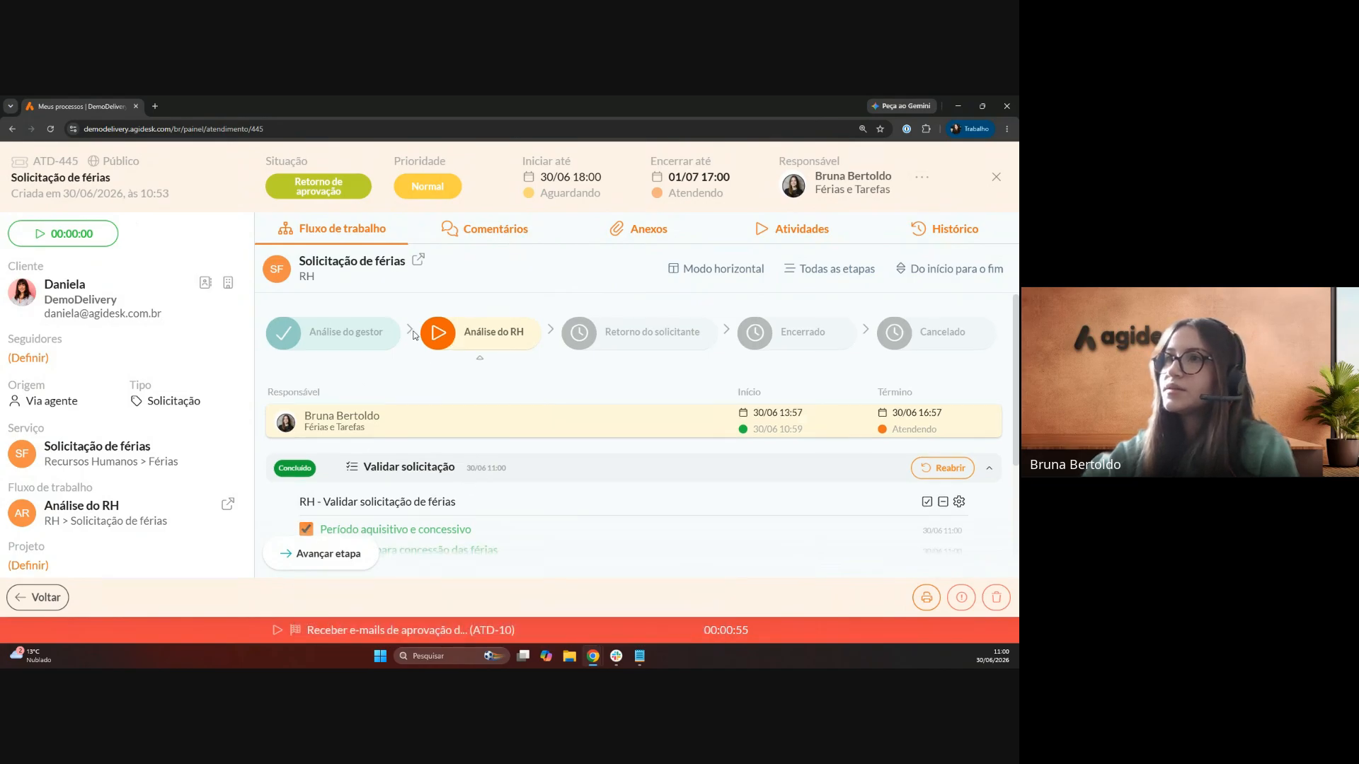
- Advance the workflow from Análise do RH, choosing Retorno do solicitante as the next step
scroll(328, 554, "down", 1)
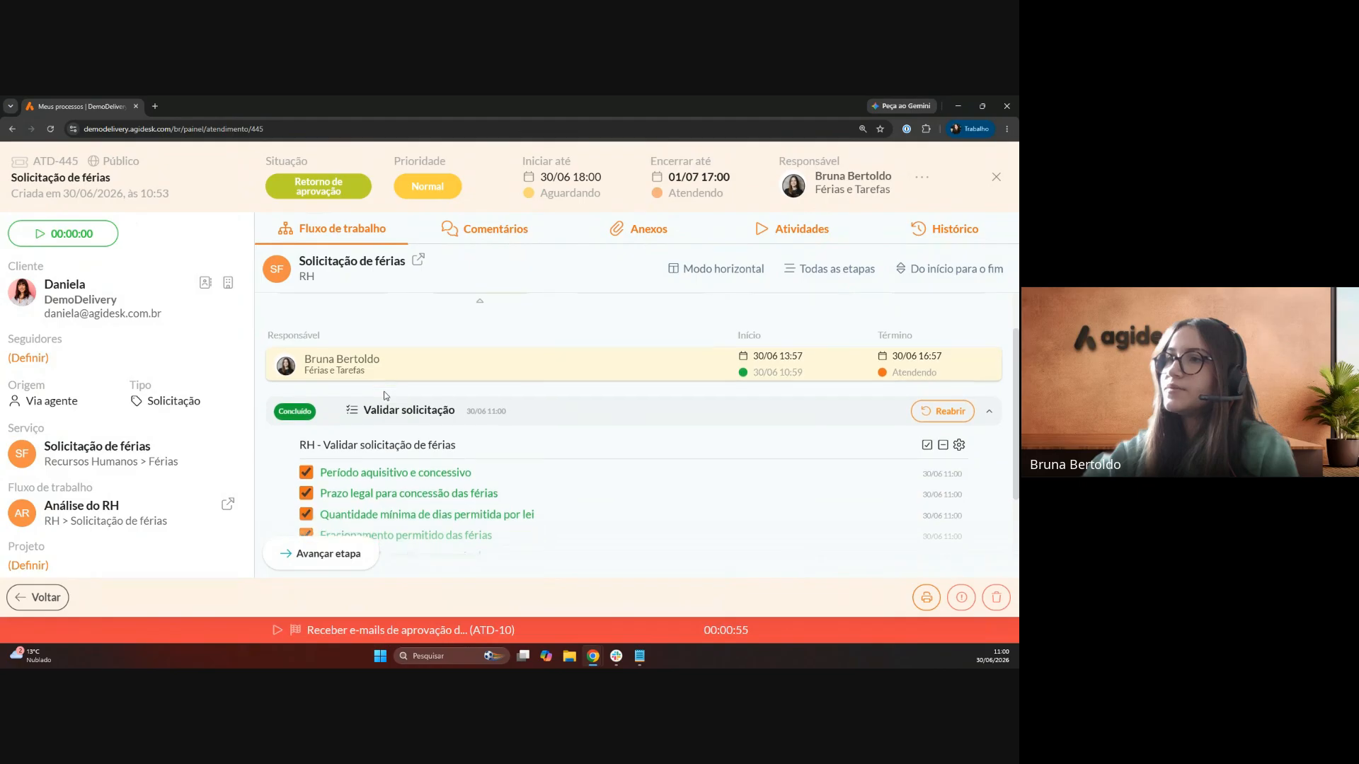
left_click(328, 554)
left_click(543, 421)
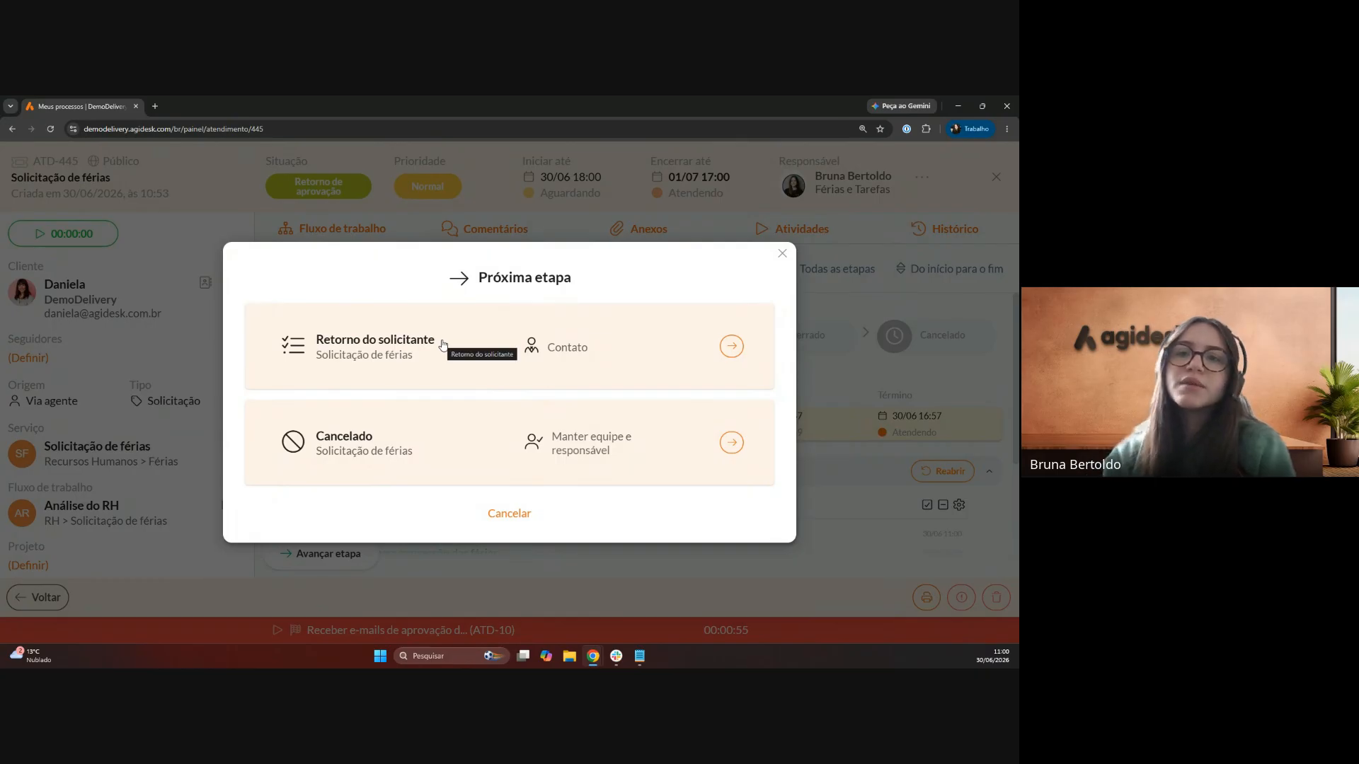
left_click(732, 346)
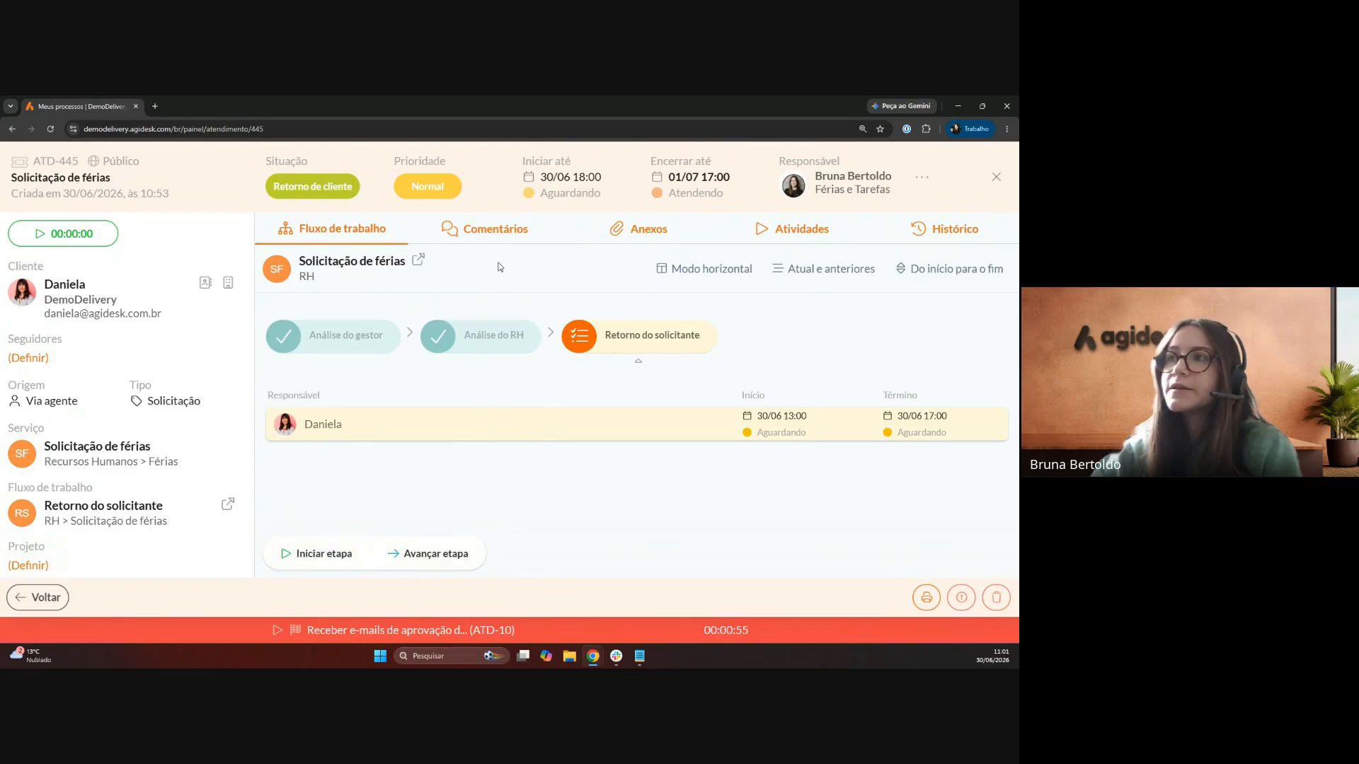
- Review the atendimento's comments, focusing on the automated message telling the requester that the vacation was approved
left_click(483, 238)
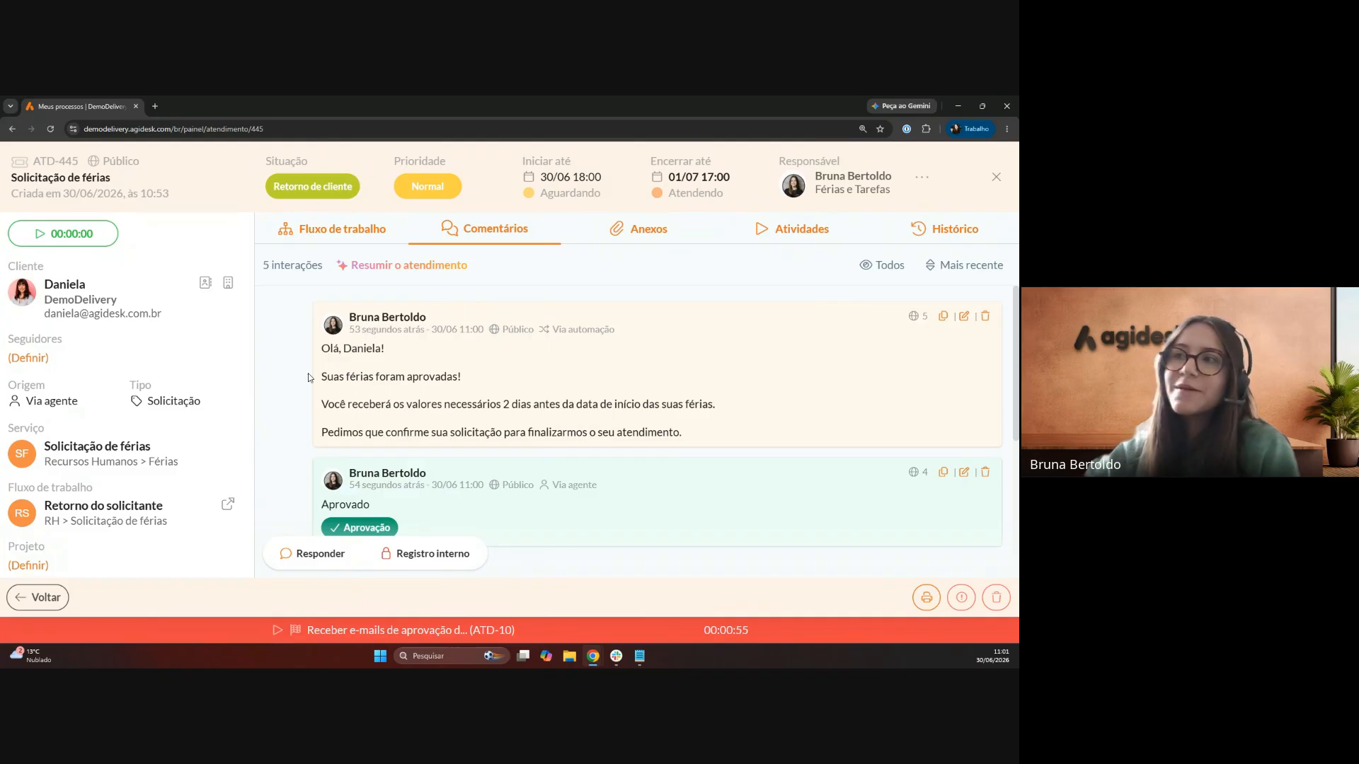
scroll(314, 352, "down", 3)
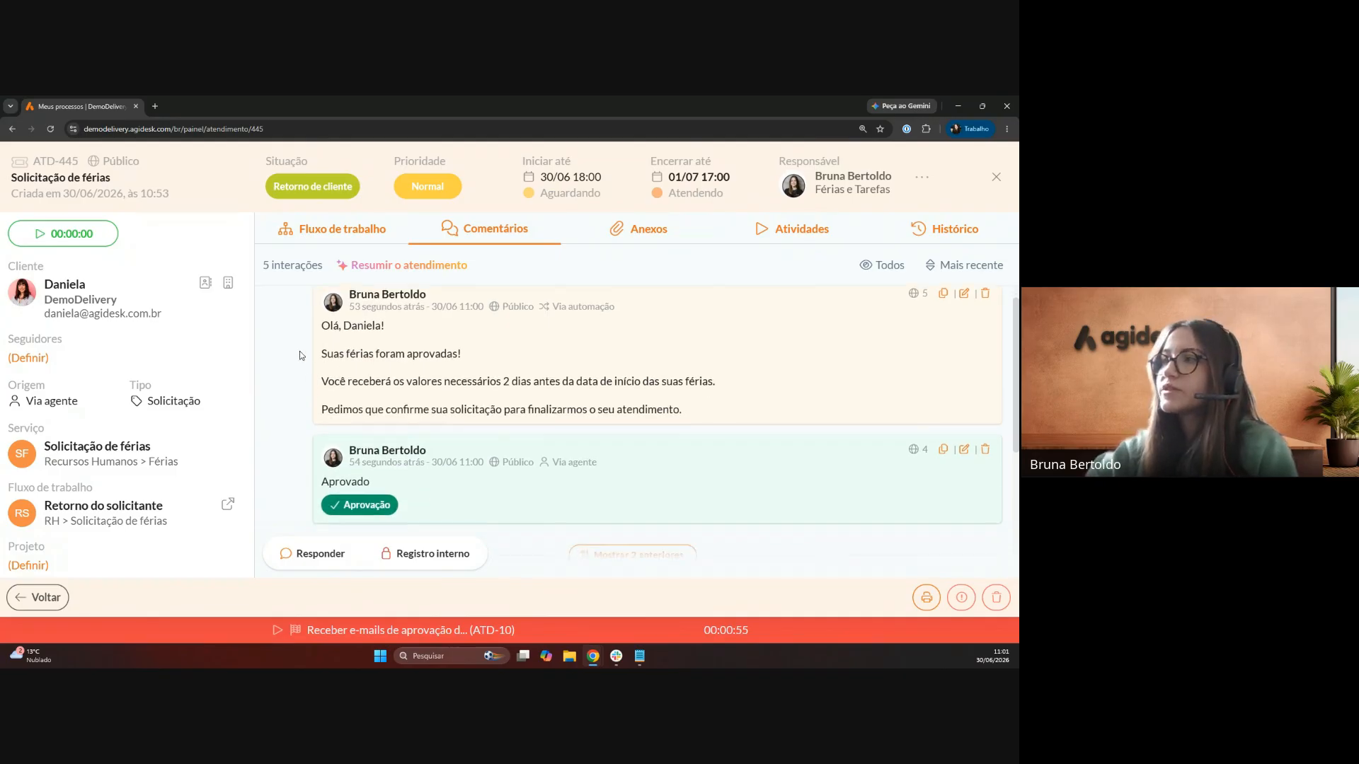
left_click(591, 422)
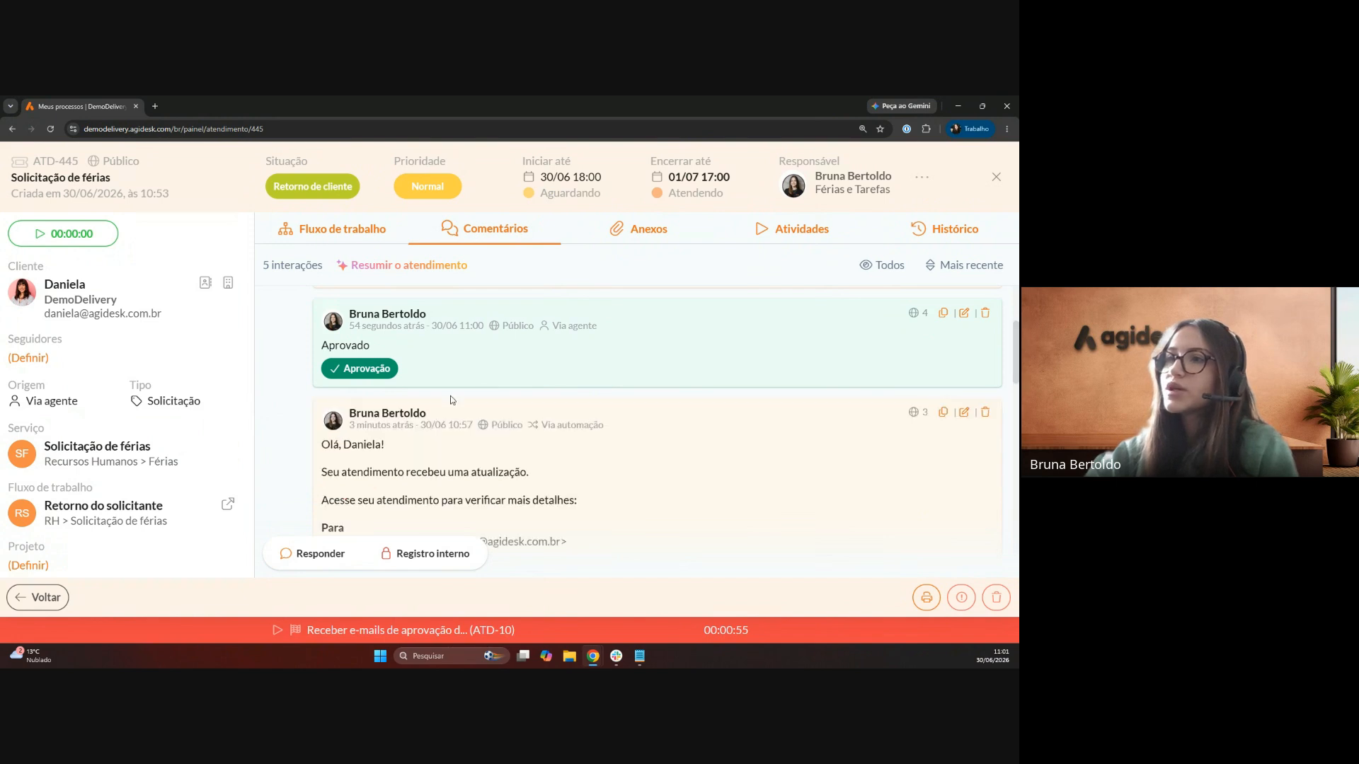
scroll(443, 418, "up", 3)
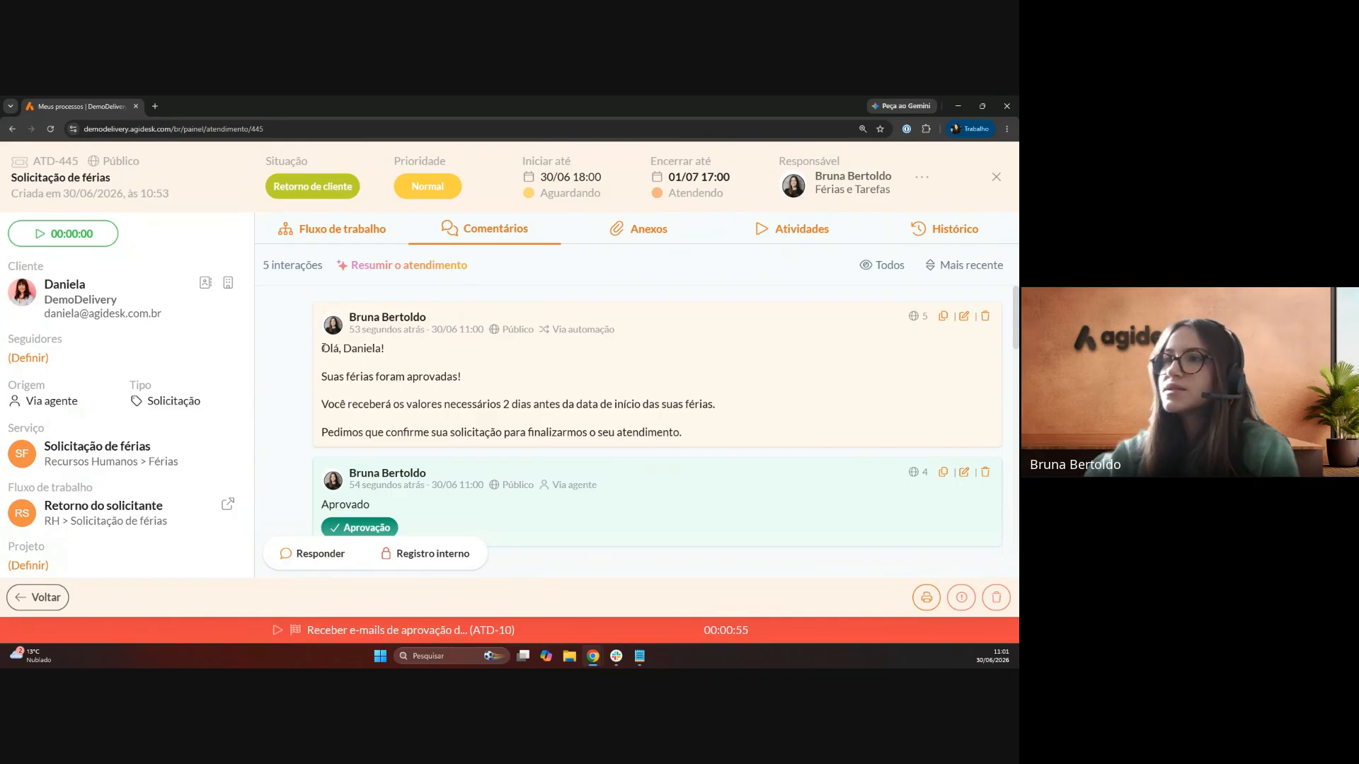
left_click_drag(322, 348, 686, 436)
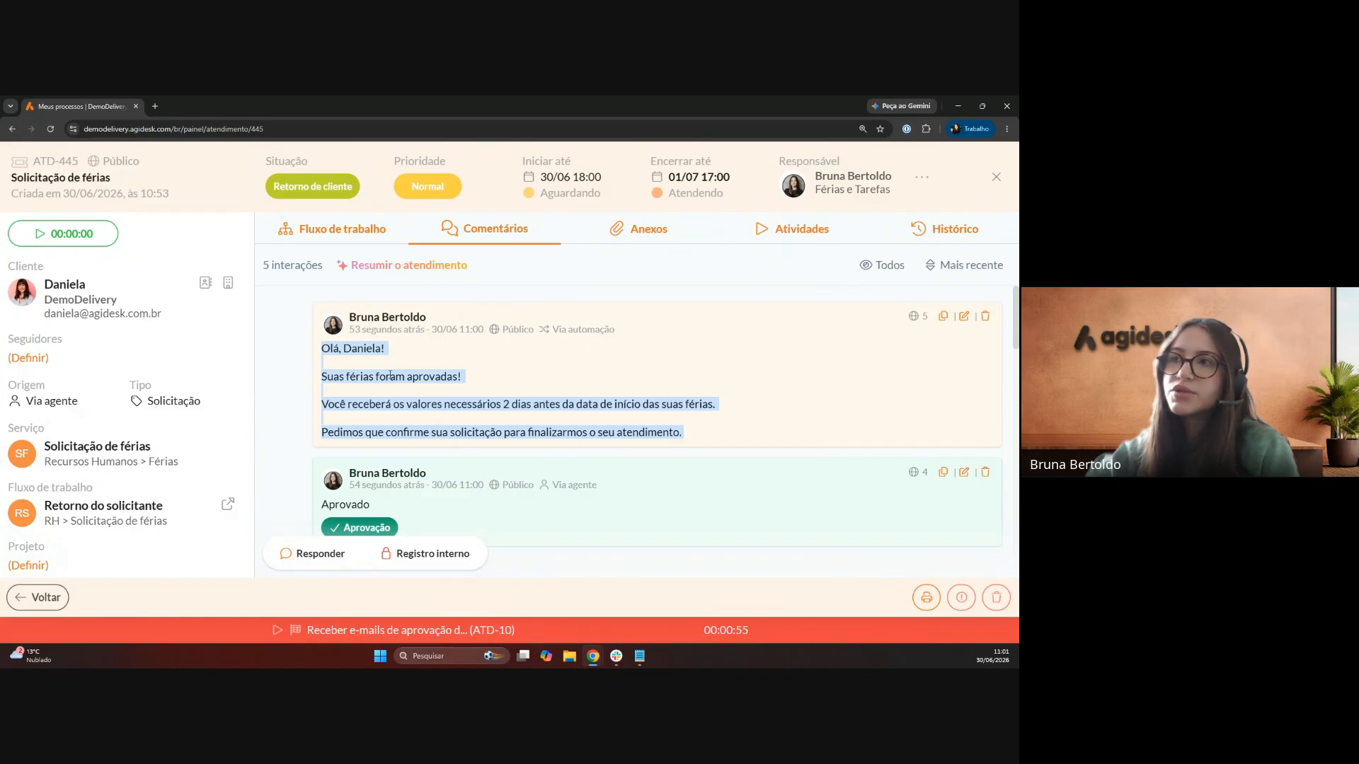
left_click(483, 384)
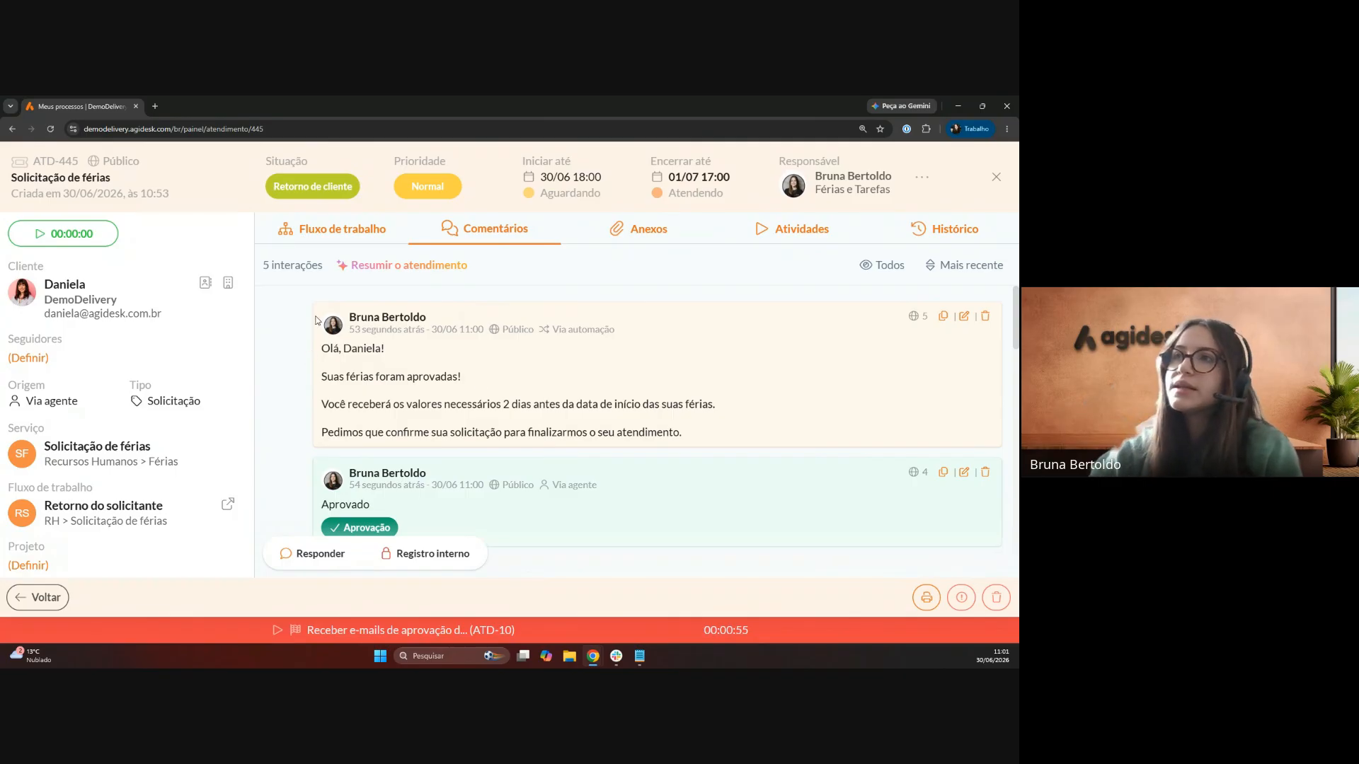
- Advance the workflow from Retorno do solicitante, confirming and choosing Encerrado as the next step
left_click(309, 241)
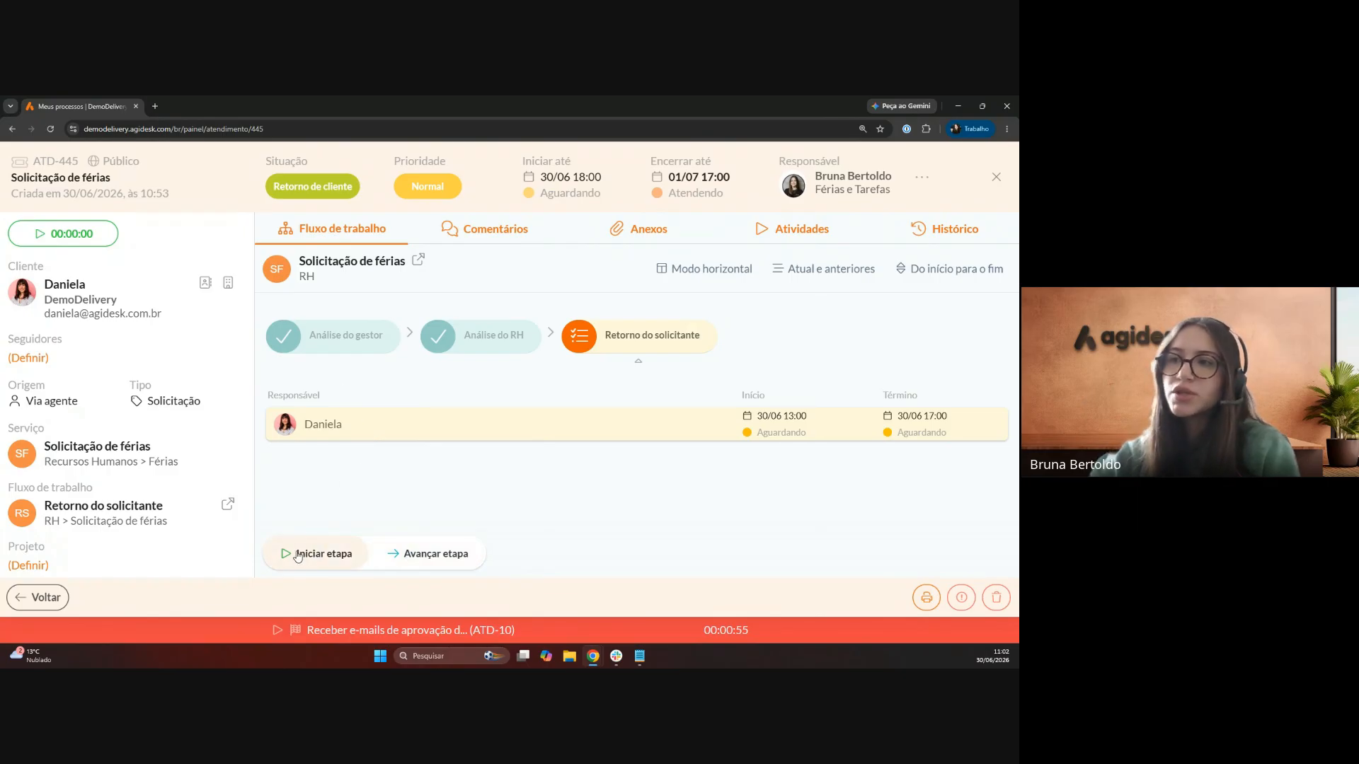
left_click(419, 554)
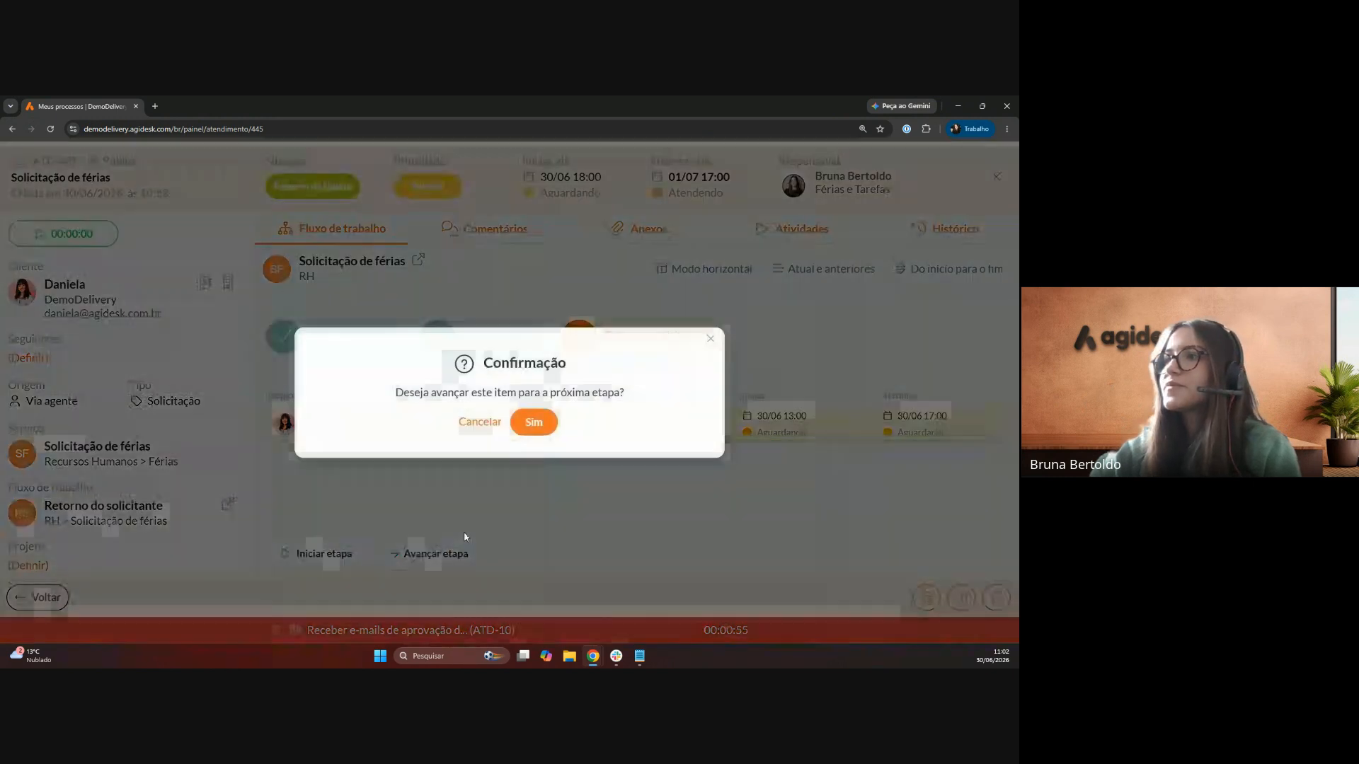
left_click(533, 428)
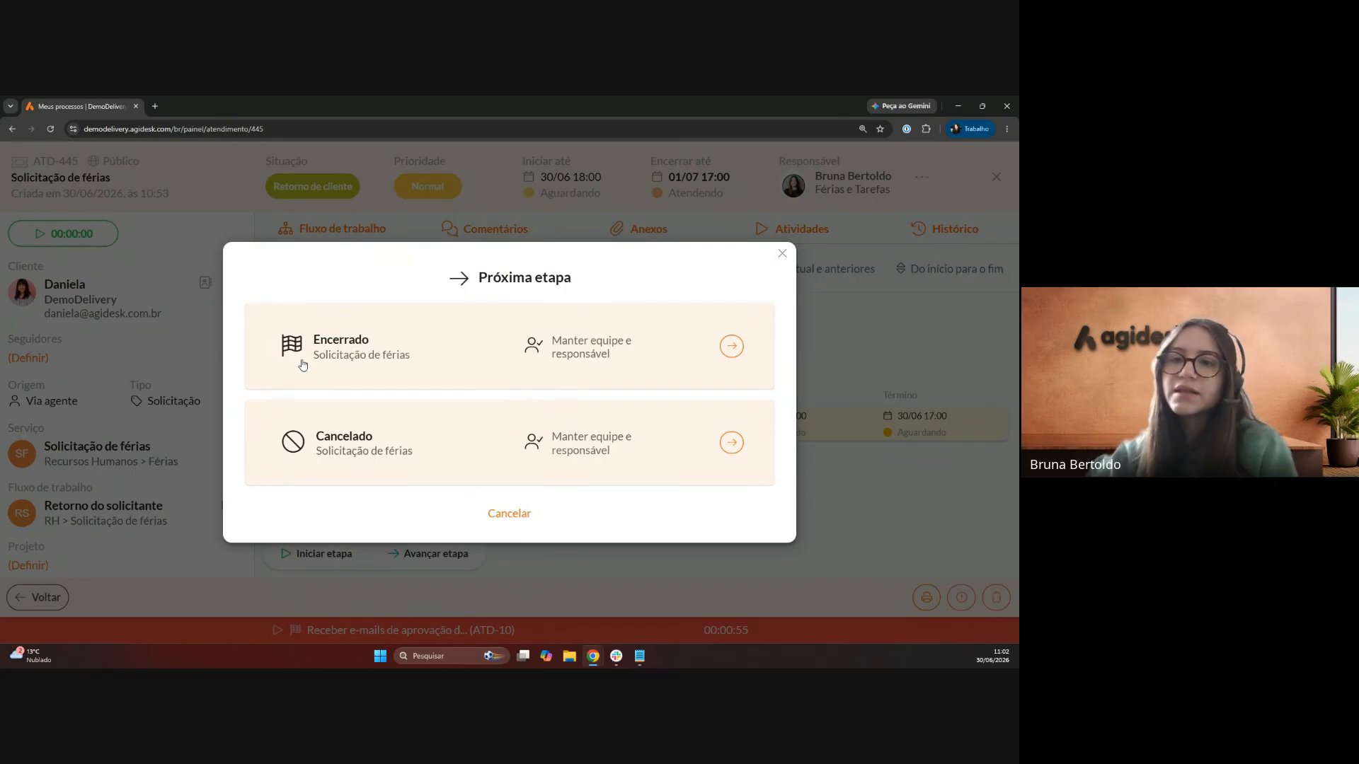
left_click(732, 346)
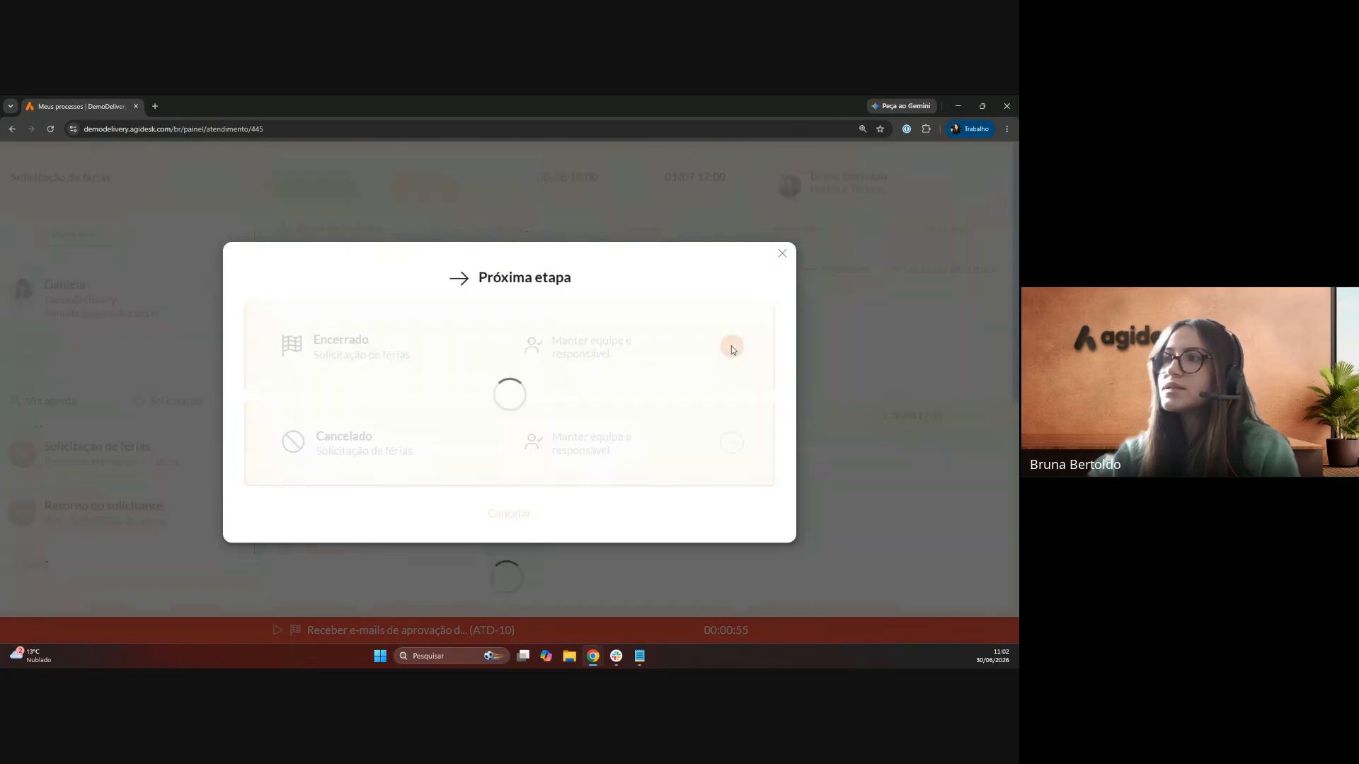
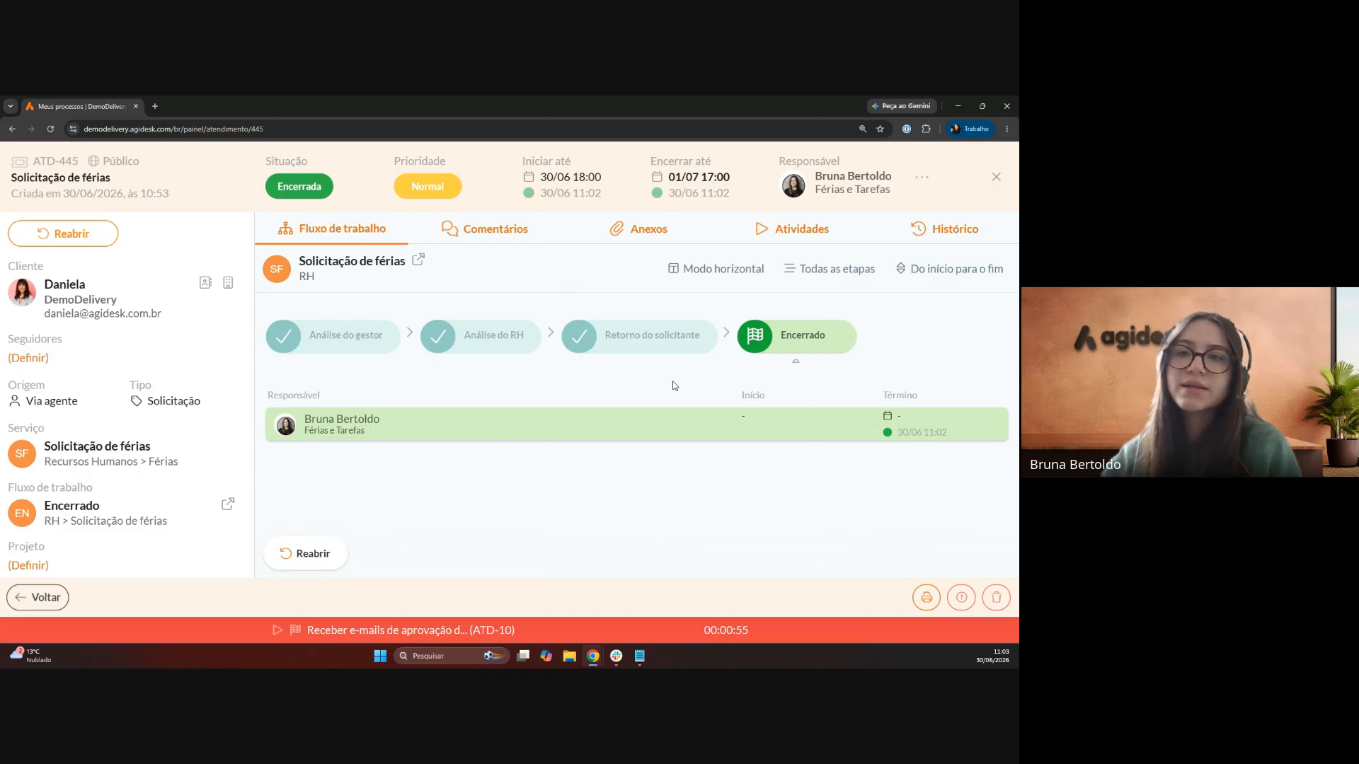
- Review the closed atendimento's comments, examining the Via automação origin label and the earlier approval-request message
left_click(478, 236)
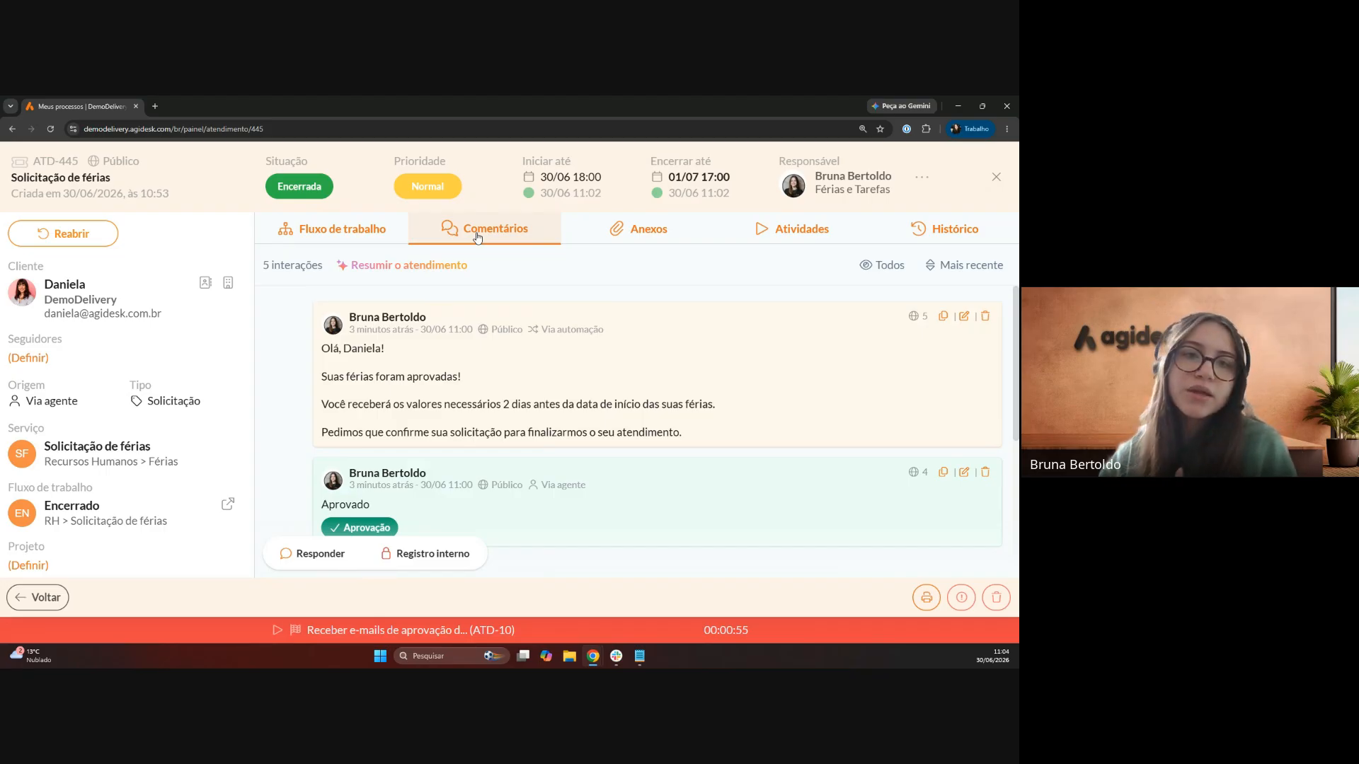
left_click_drag(606, 330, 532, 338)
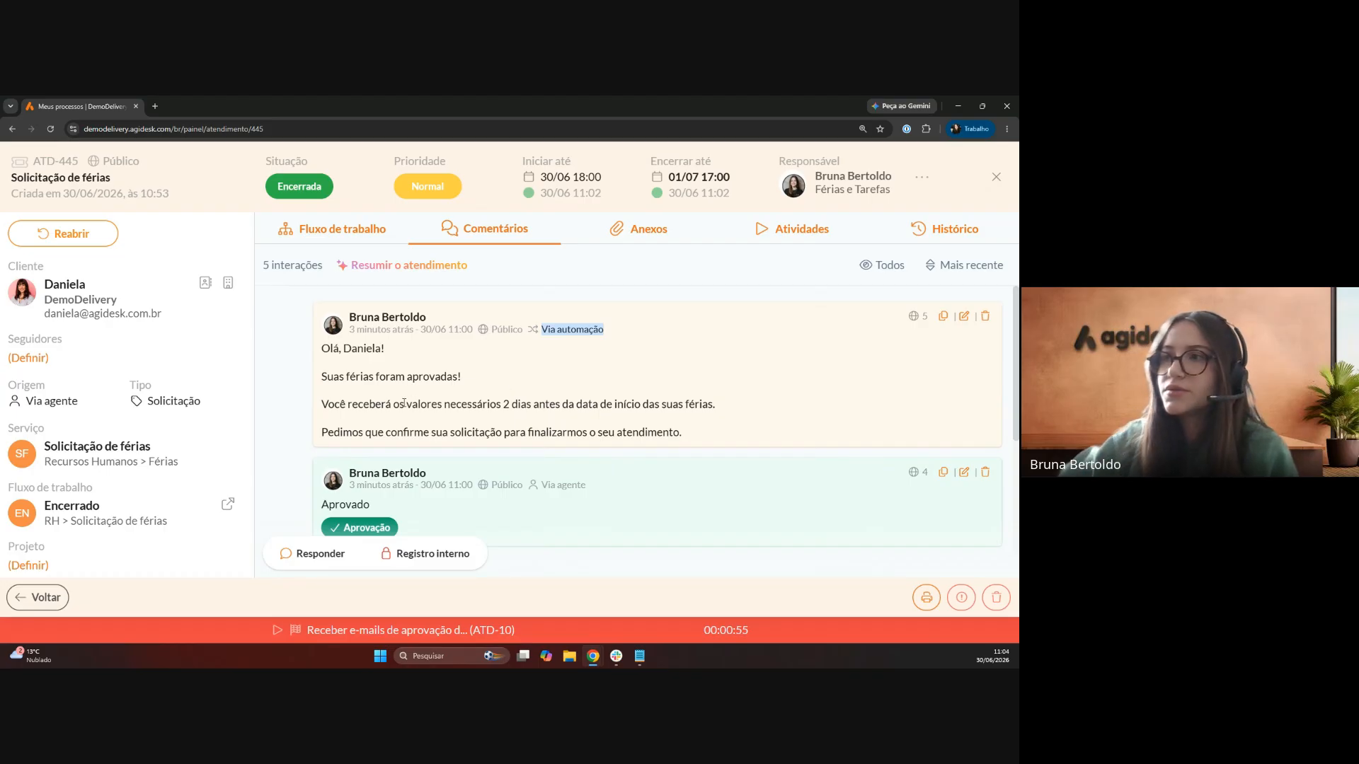
scroll(516, 382, "down", 3)
left_click(641, 365)
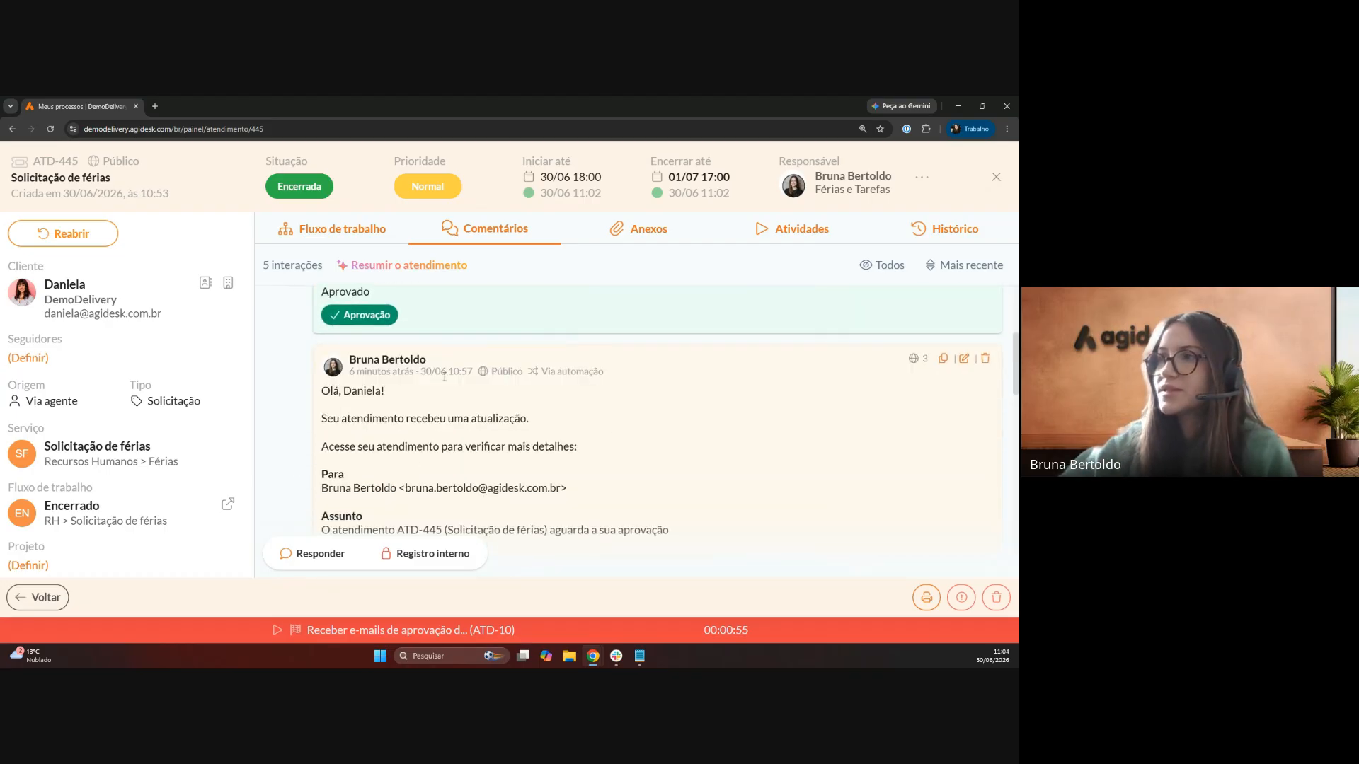
scroll(315, 411, "down", 2)
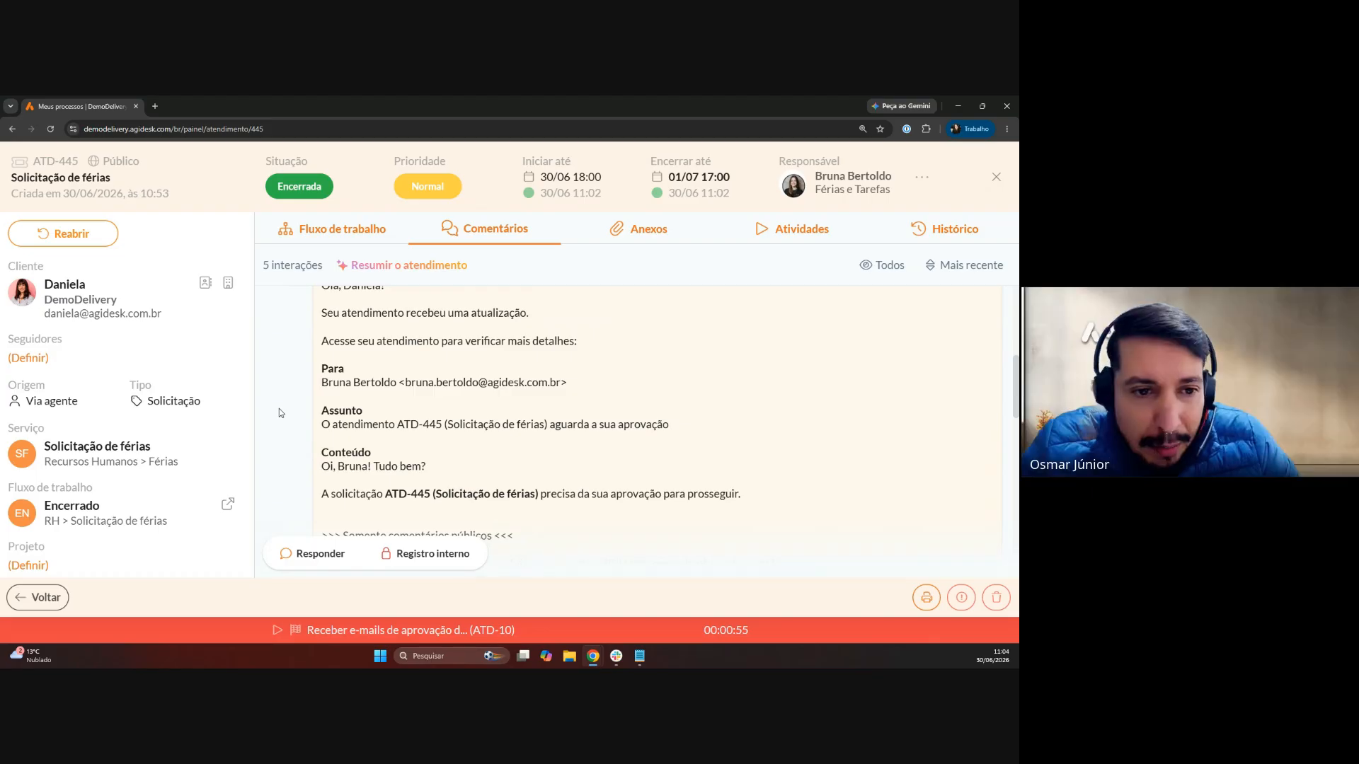
- Return to the atendimento's workflow and switch its display to Modo vertical
left_click(316, 233)
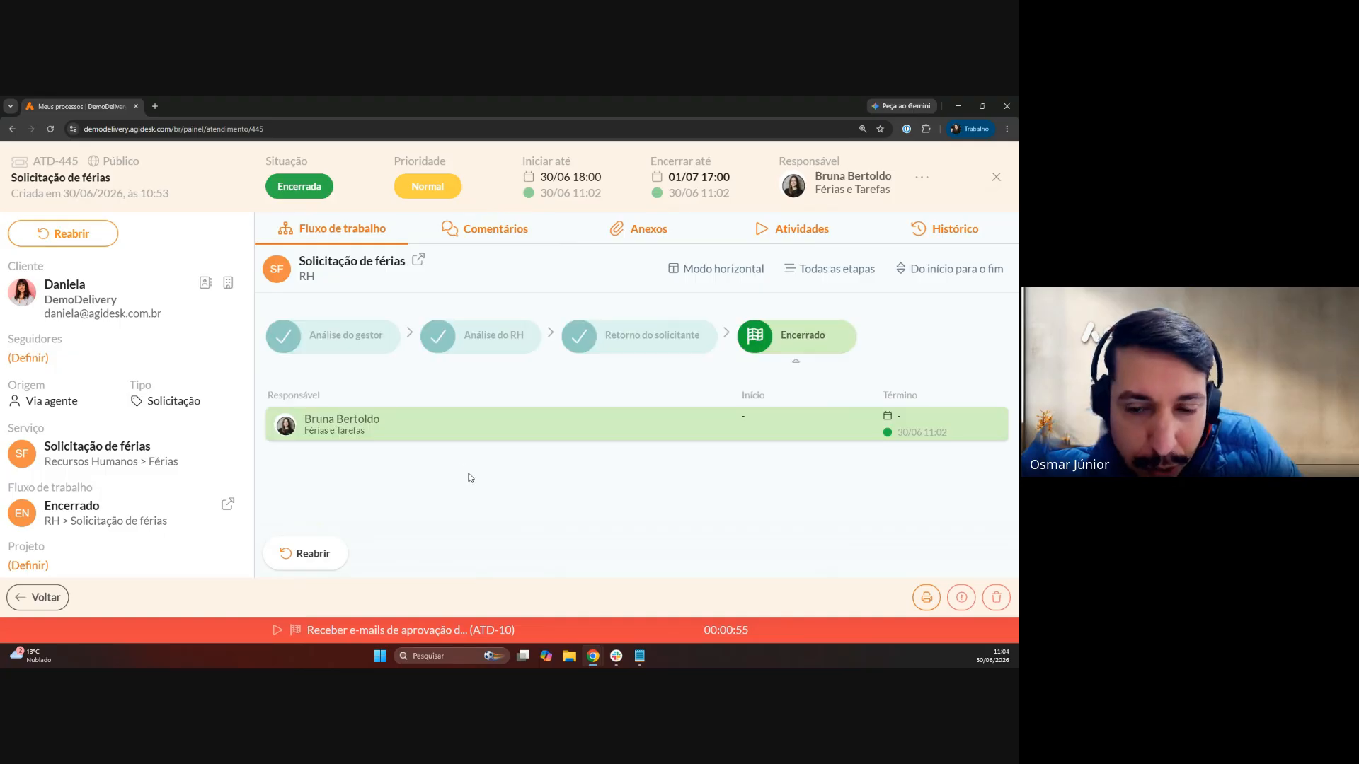
left_click(709, 273)
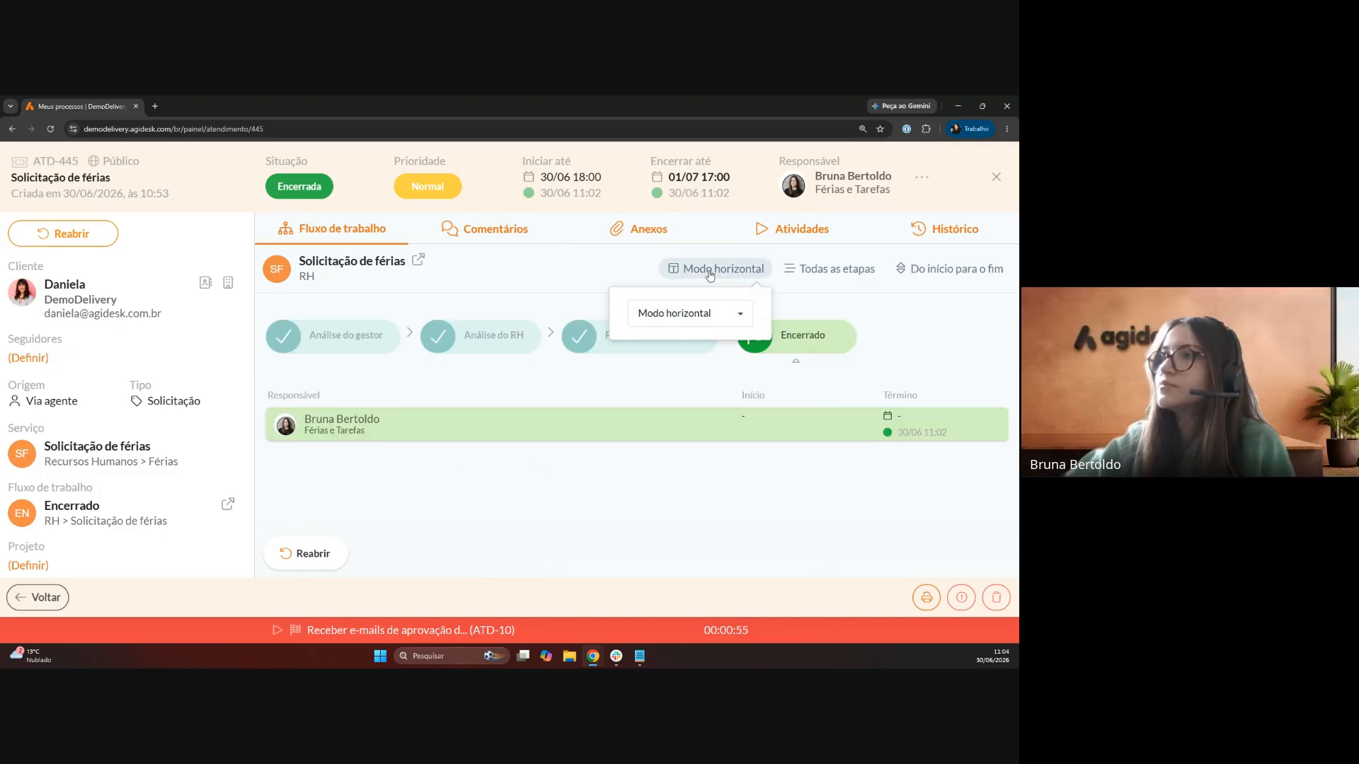
left_click(681, 313)
left_click(667, 374)
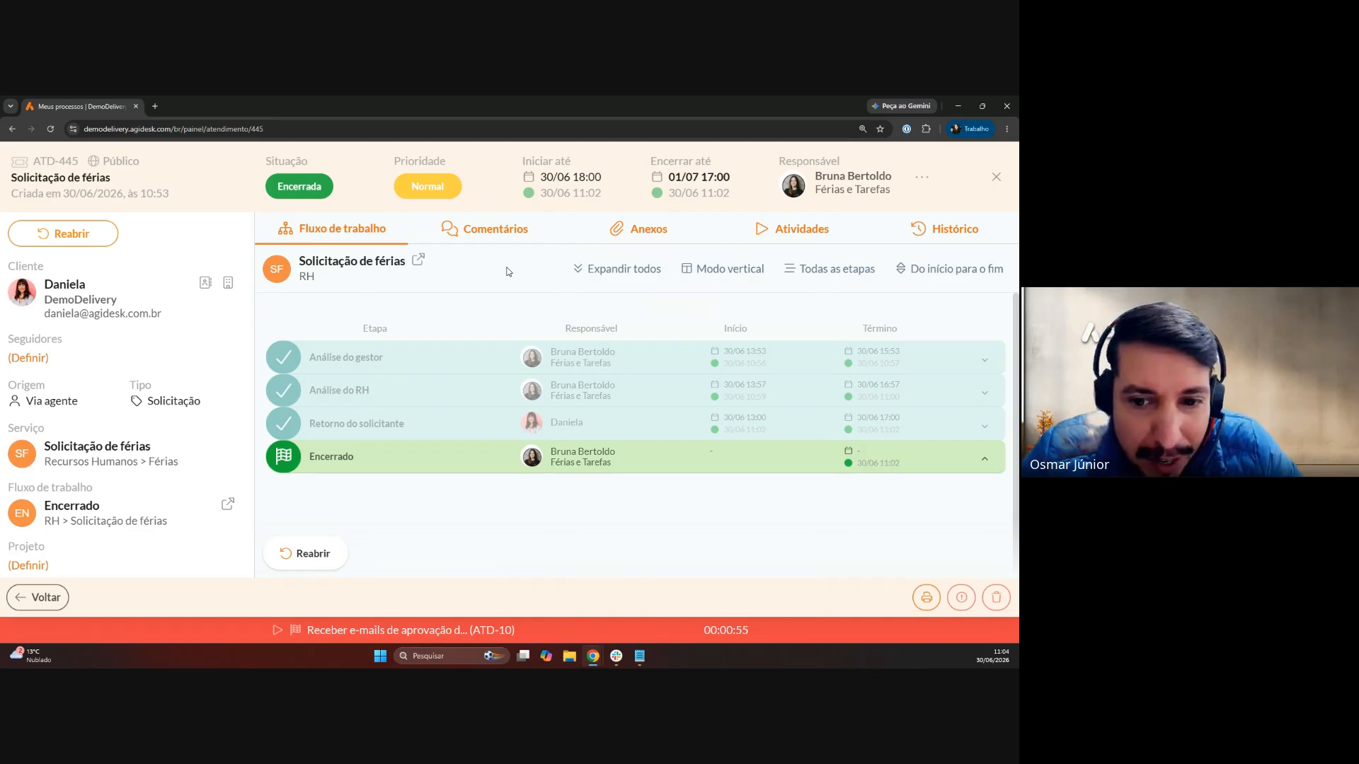
- Expand the Análise do RH stage and look through its Validar solicitação checklist and the stages below it
left_click(489, 395)
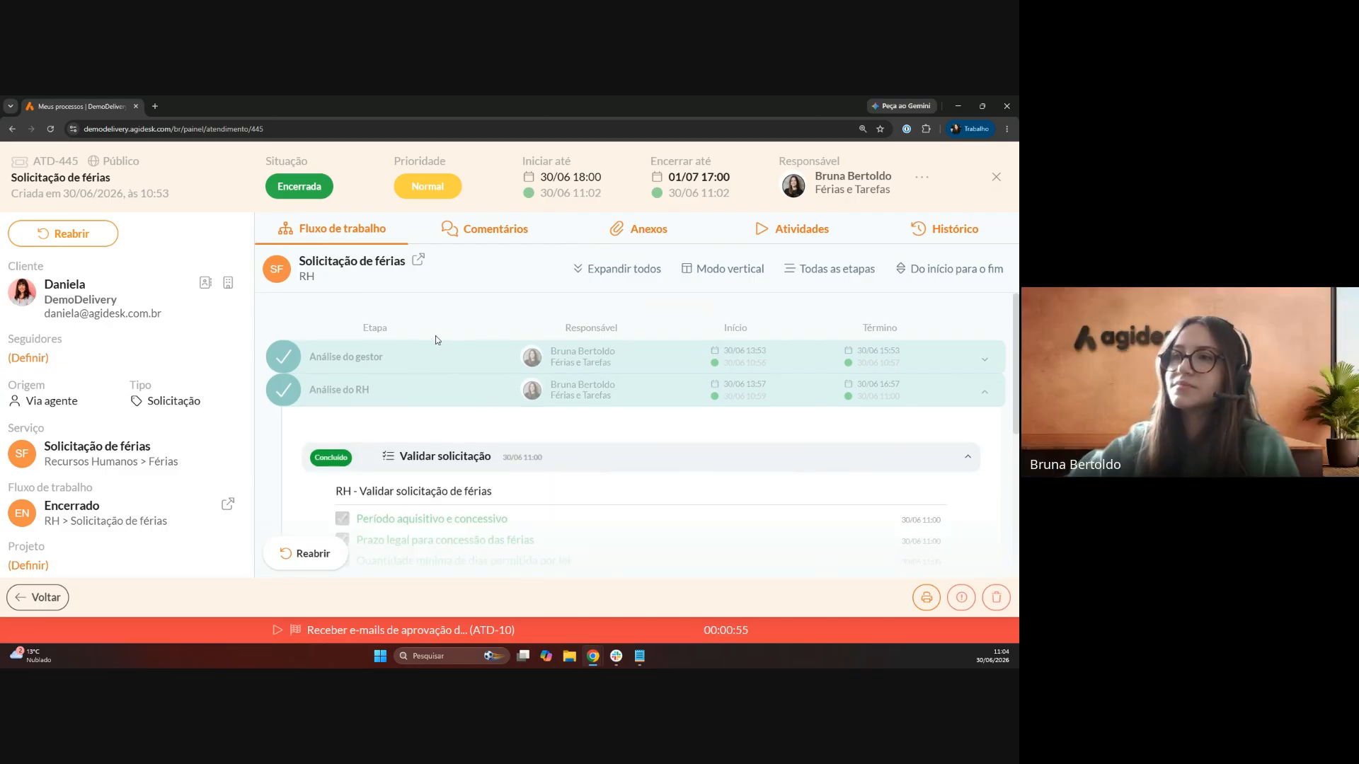
scroll(435, 335, "down", 2)
scroll(318, 351, "down", 3)
scroll(317, 452, "up", 2)
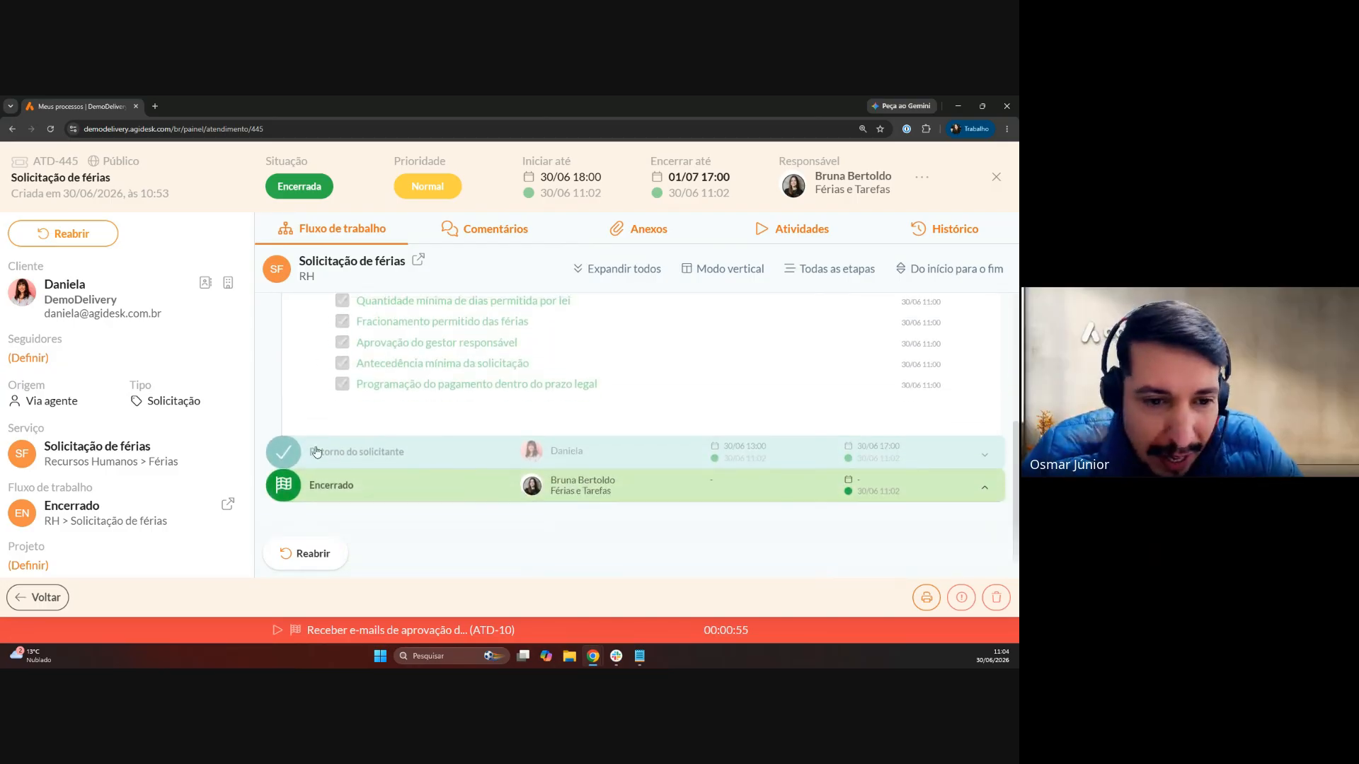
scroll(318, 451, "up", 3)
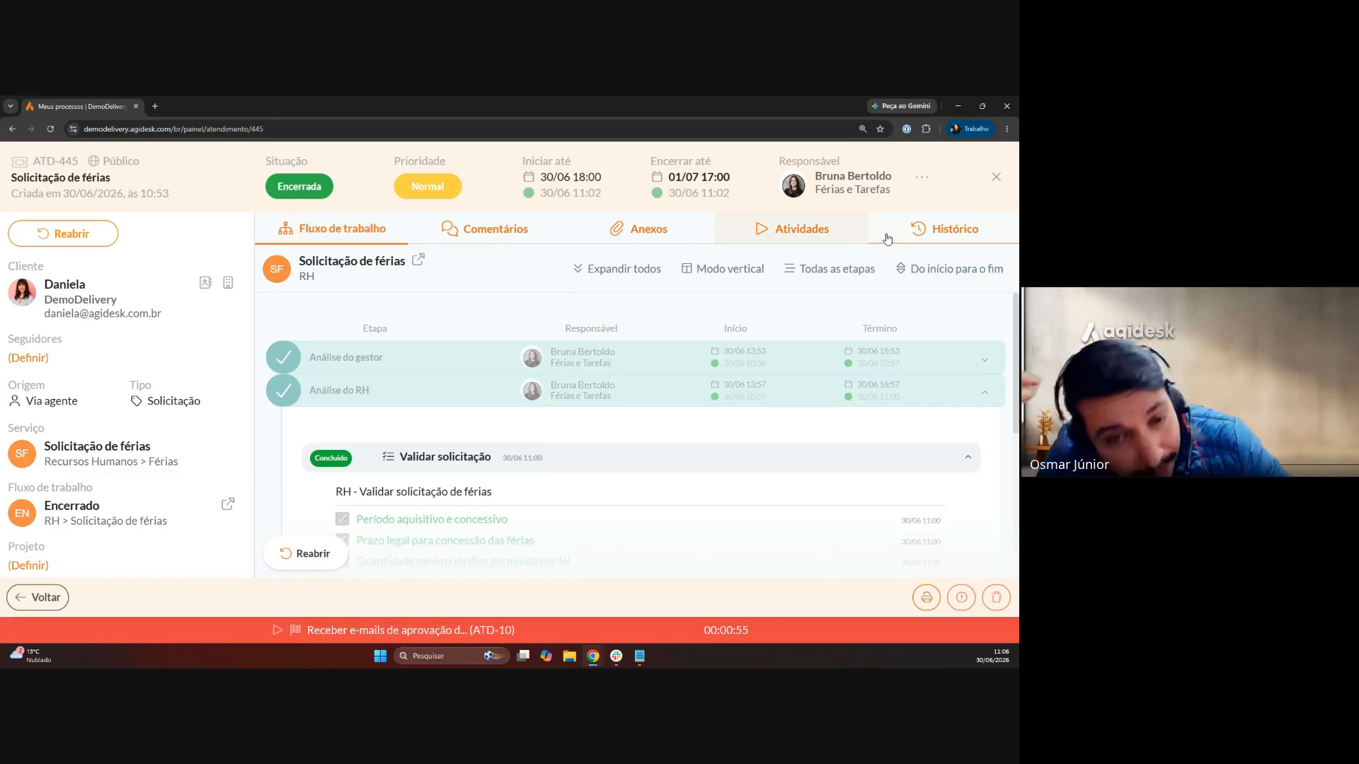
- Show the atendimento's complete history and examine its creation, automatically defined settings and request form data entries
left_click(920, 242)
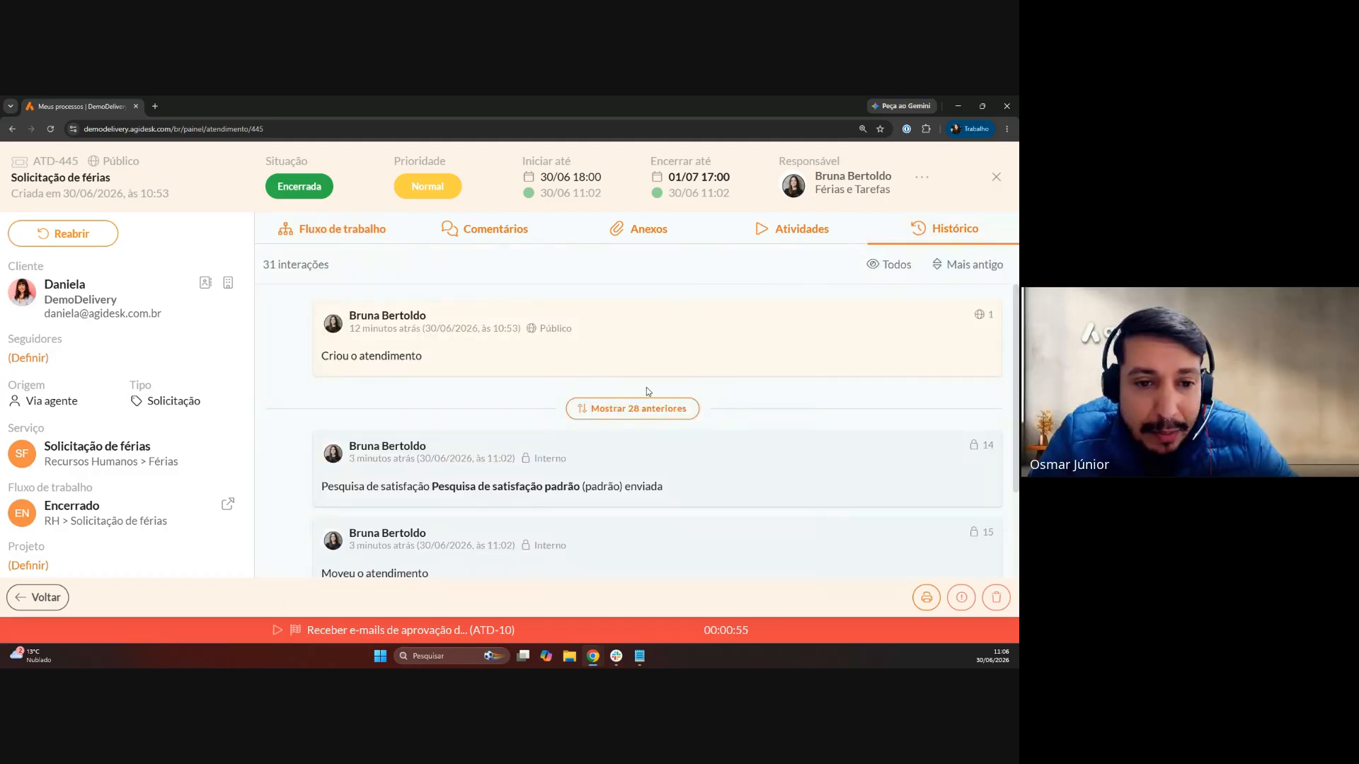
left_click(640, 409)
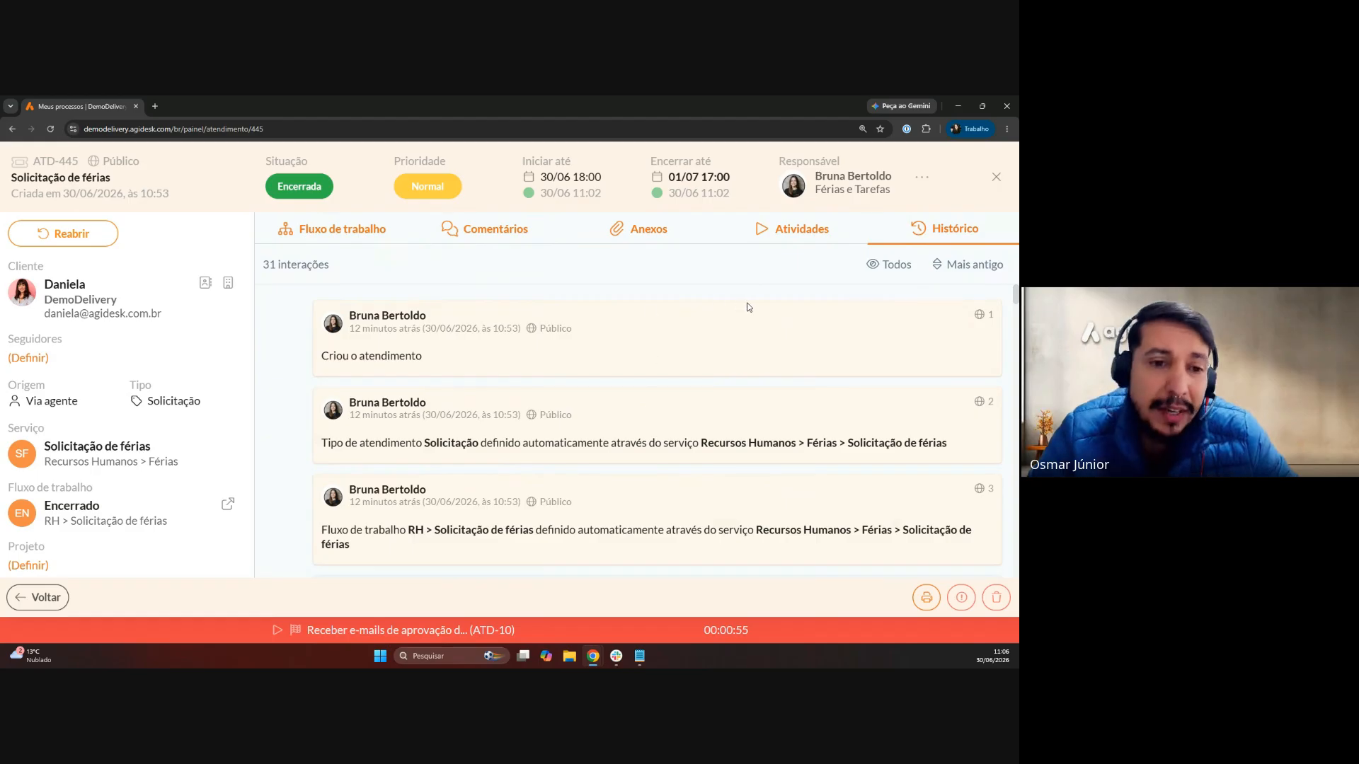
scroll(748, 307, "down", 3)
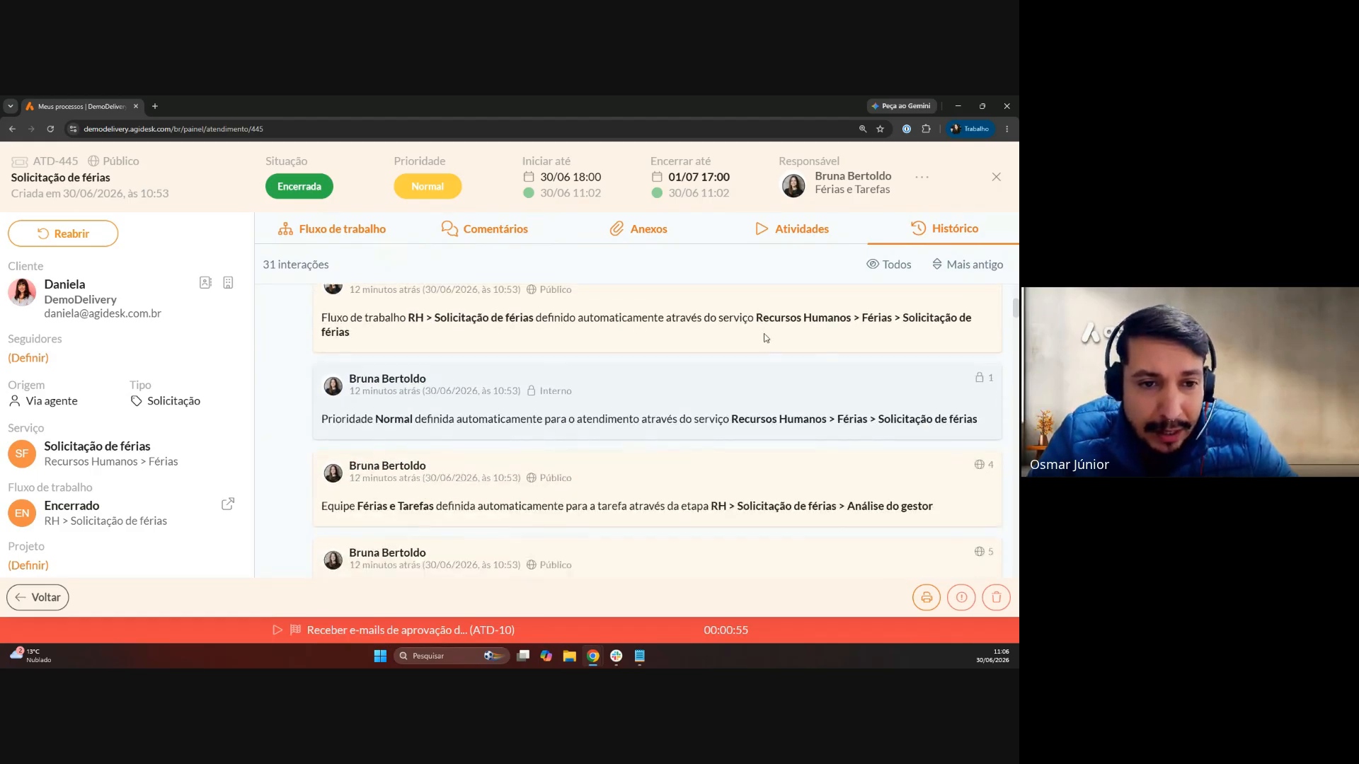
scroll(750, 346, "down", 3)
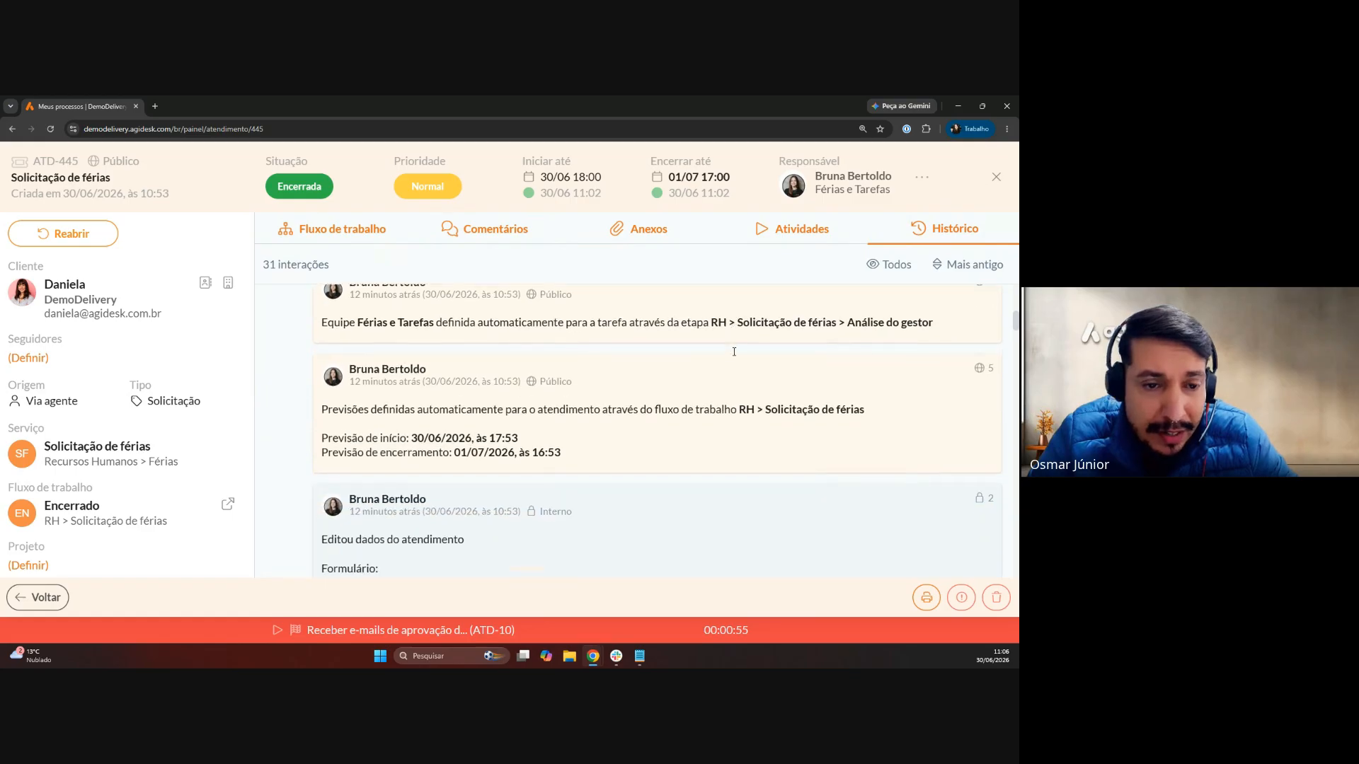
scroll(708, 368, "down", 2)
scroll(627, 411, "down", 8)
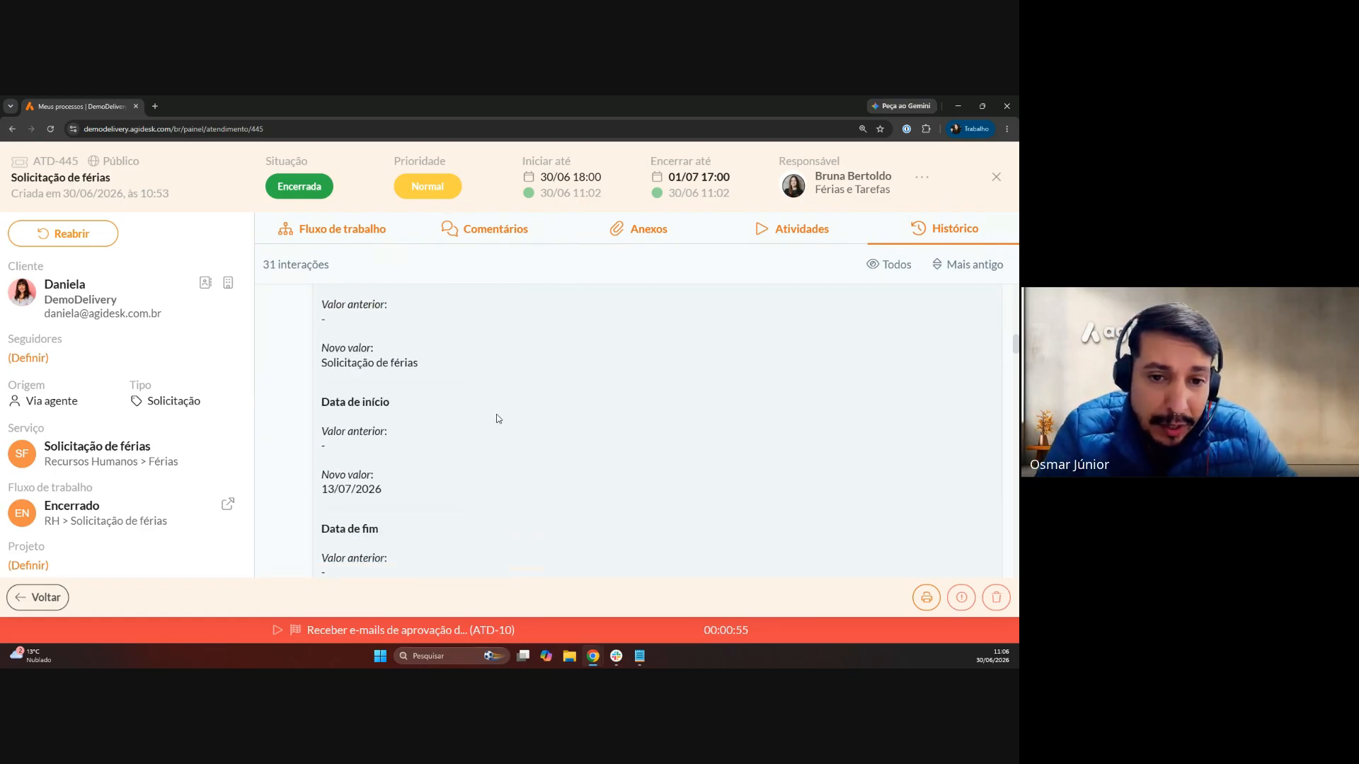
- Examine the history's Aprovação gestor automation entries, the change of responsável and the Informações do gestor form answers
scroll(627, 416, "down", 2)
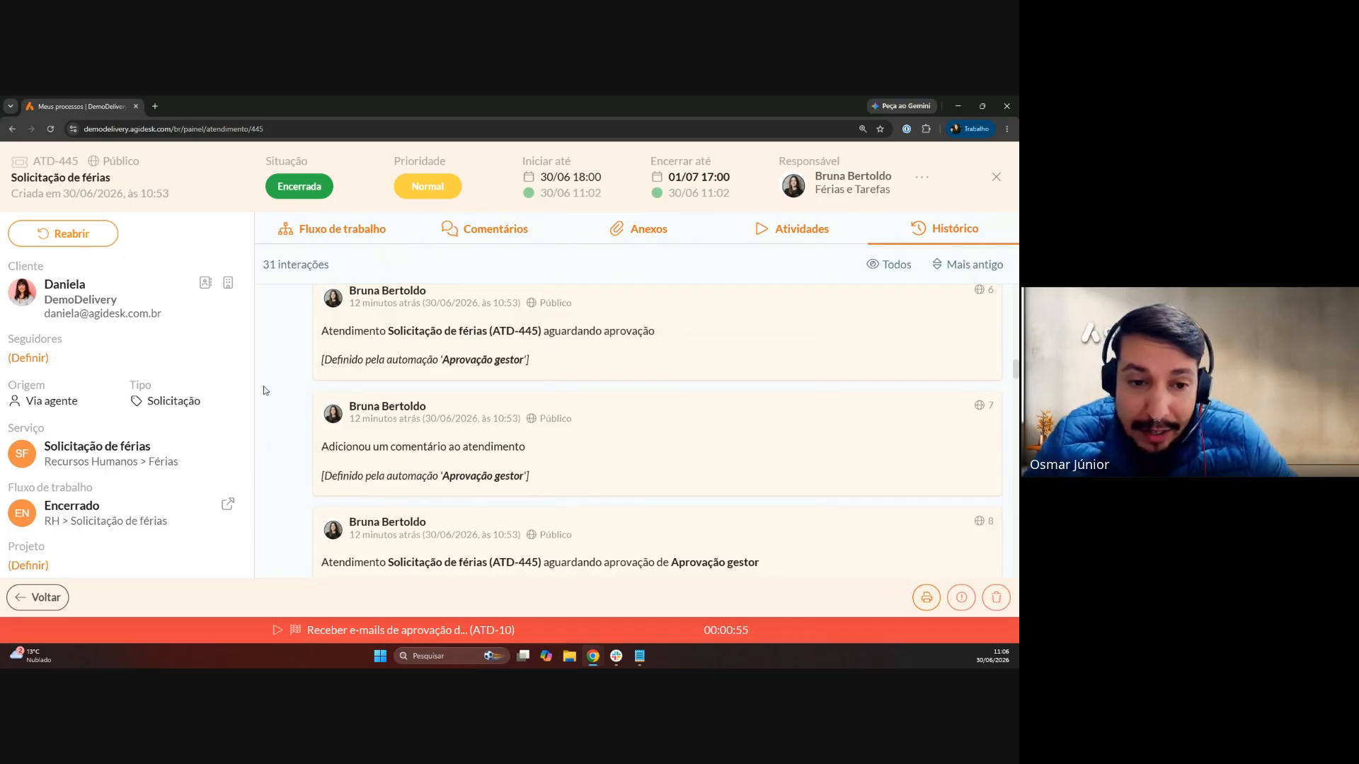
scroll(264, 390, "down", 2)
scroll(264, 390, "down", 1)
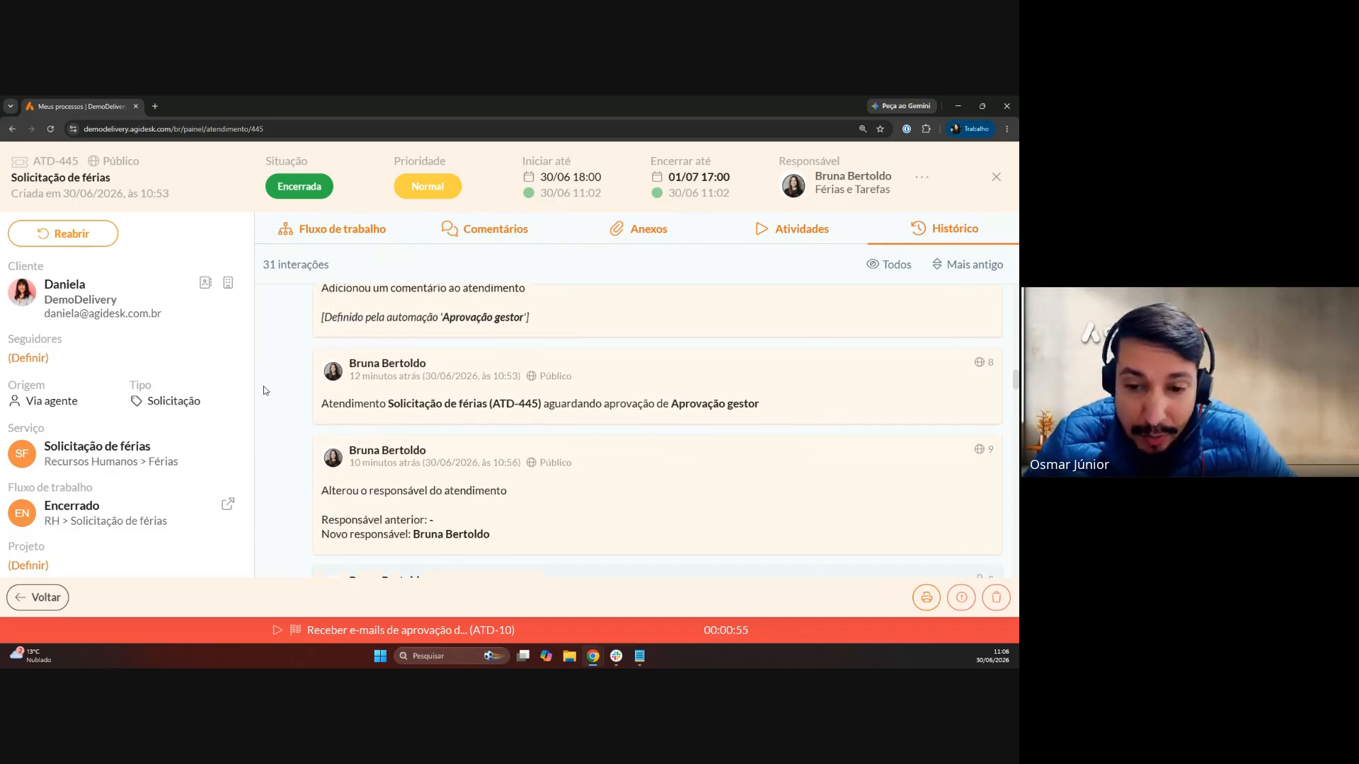
scroll(263, 388, "down", 1)
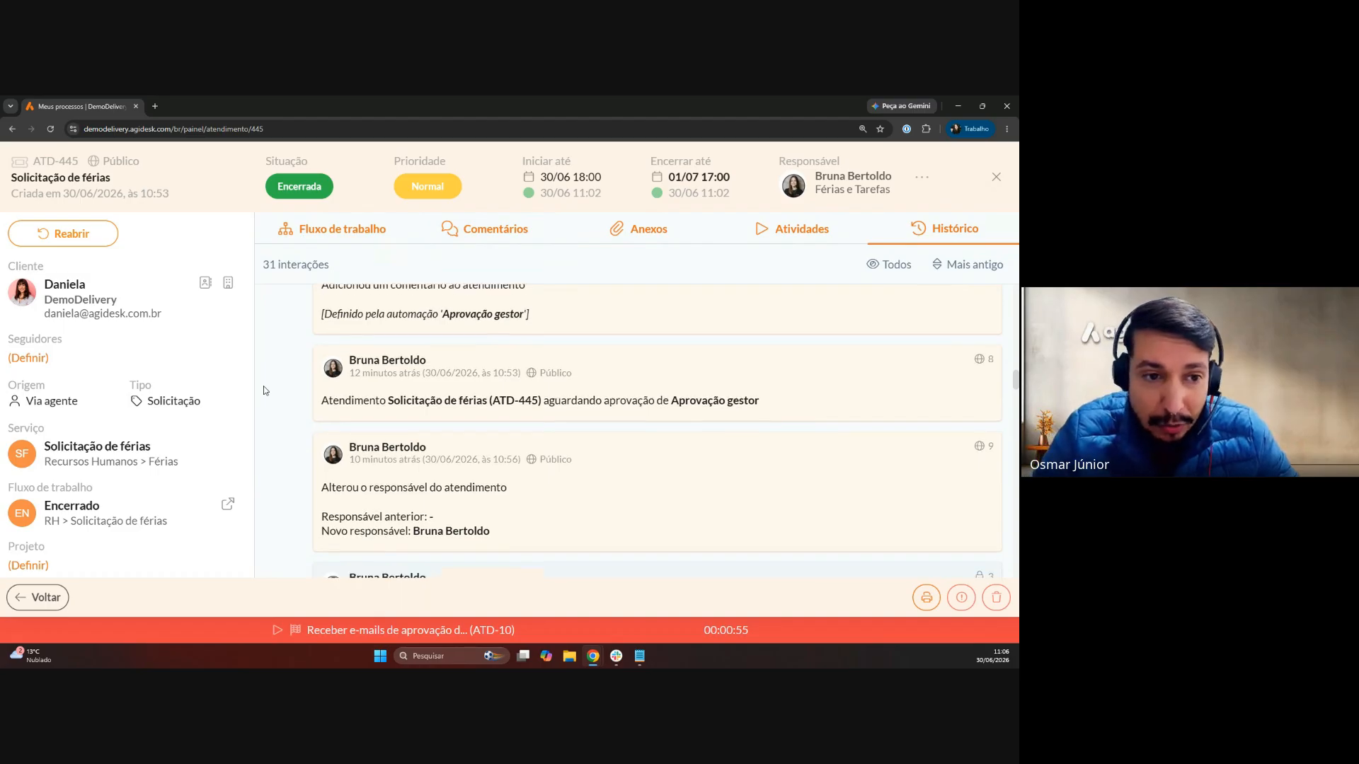
scroll(264, 387, "down", 1)
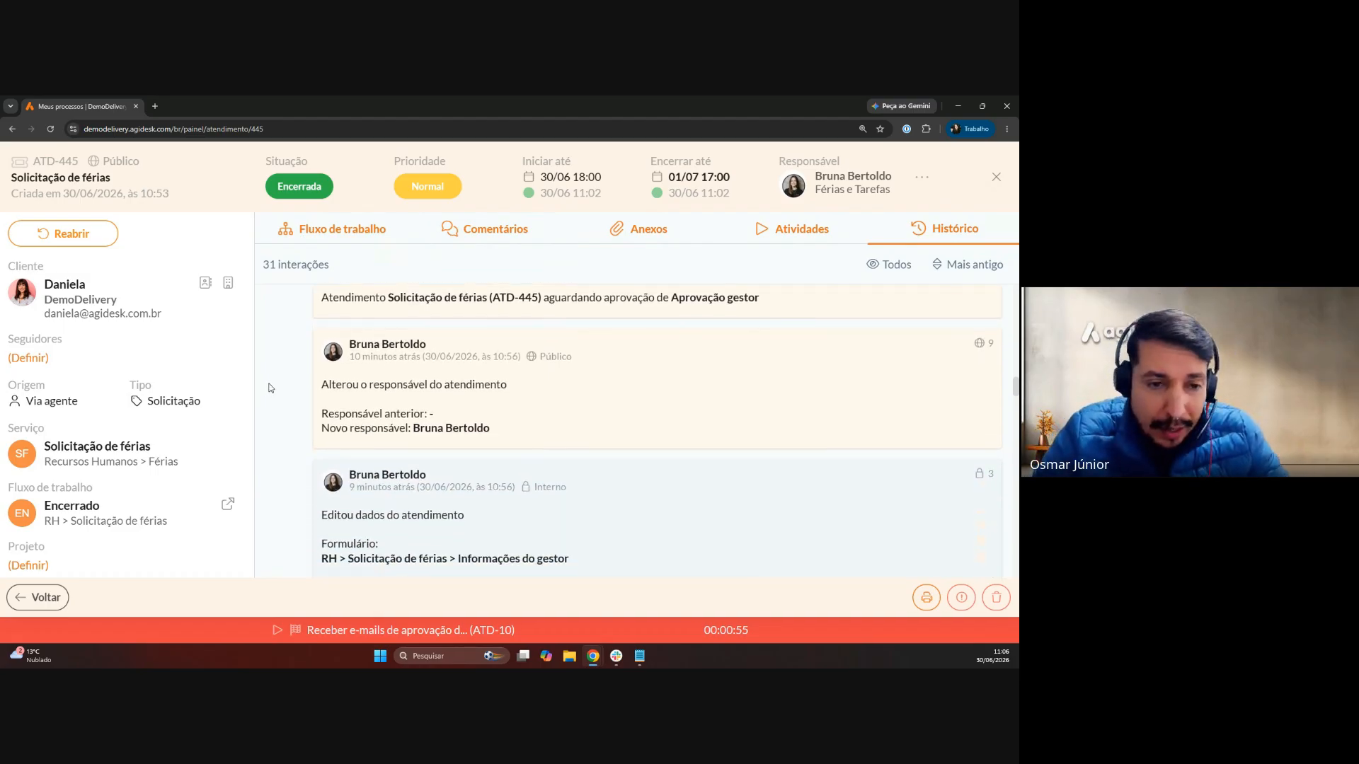
scroll(270, 387, "down", 10)
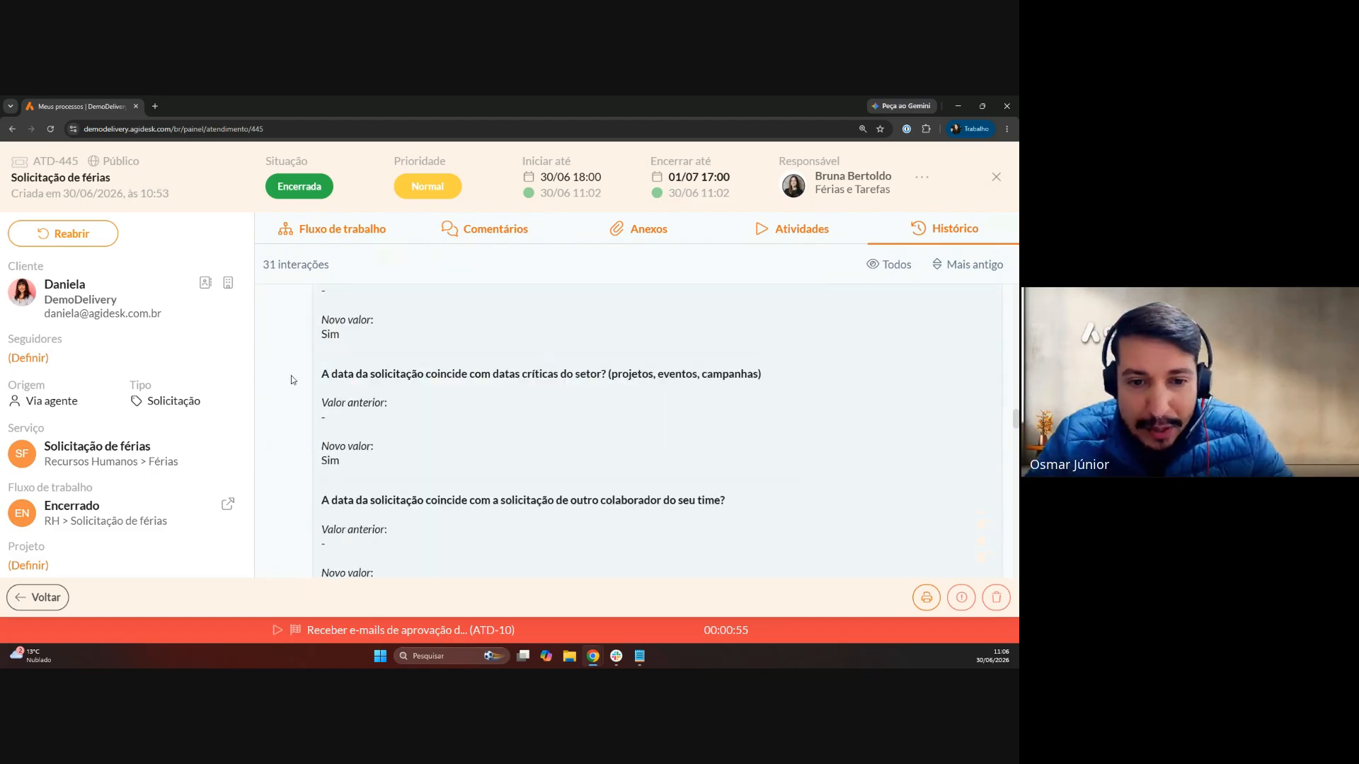
- Review the history entries for the move to Análise do RH, the RH - Validar solicitação de férias checklist and its completed items
scroll(359, 385, "down", 3)
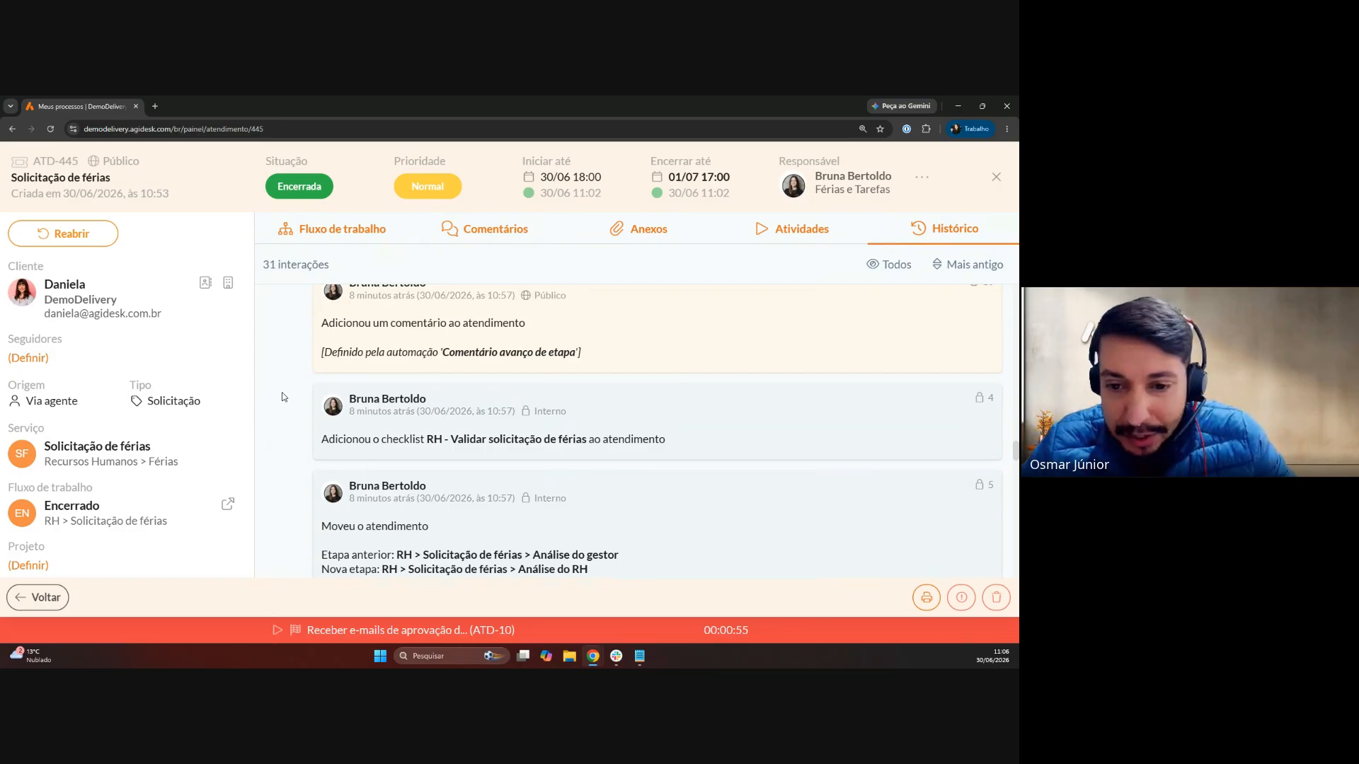
scroll(283, 397, "down", 1)
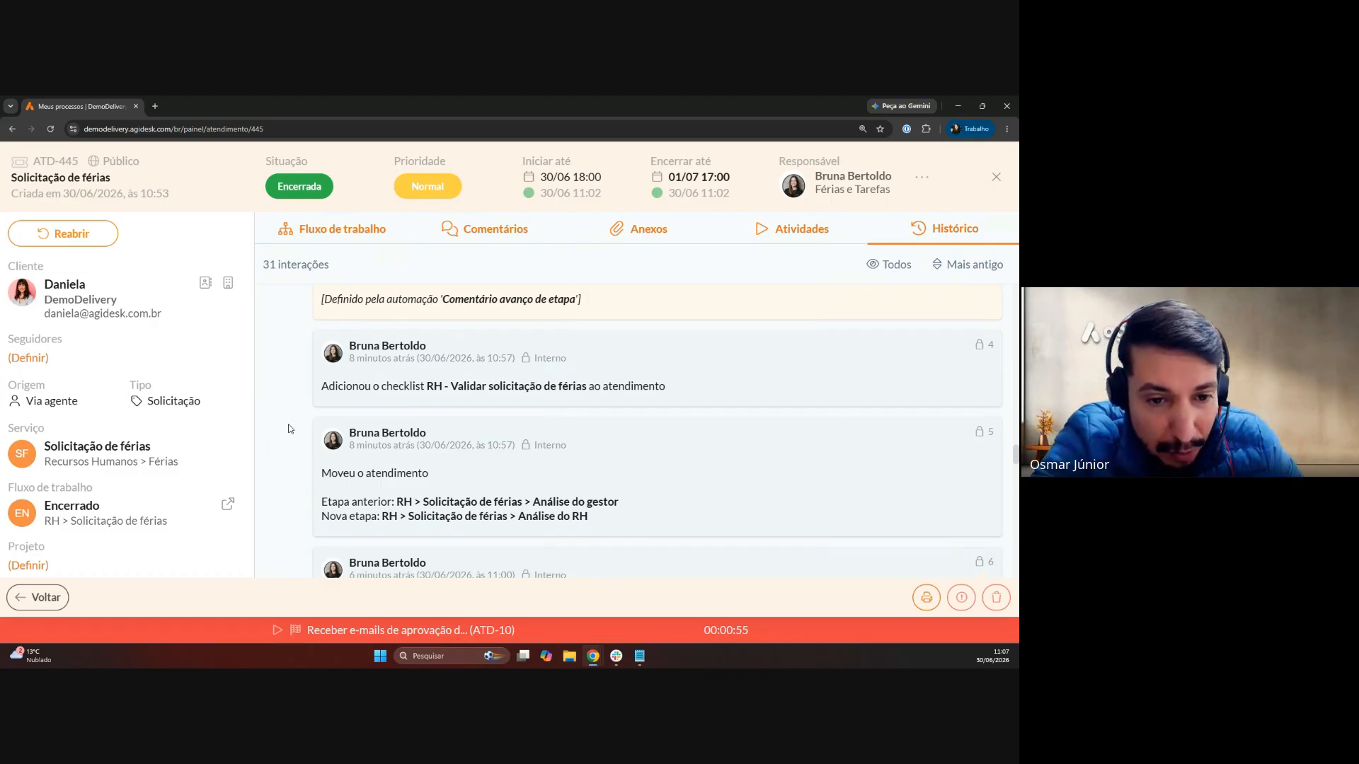
scroll(288, 429, "down", 2)
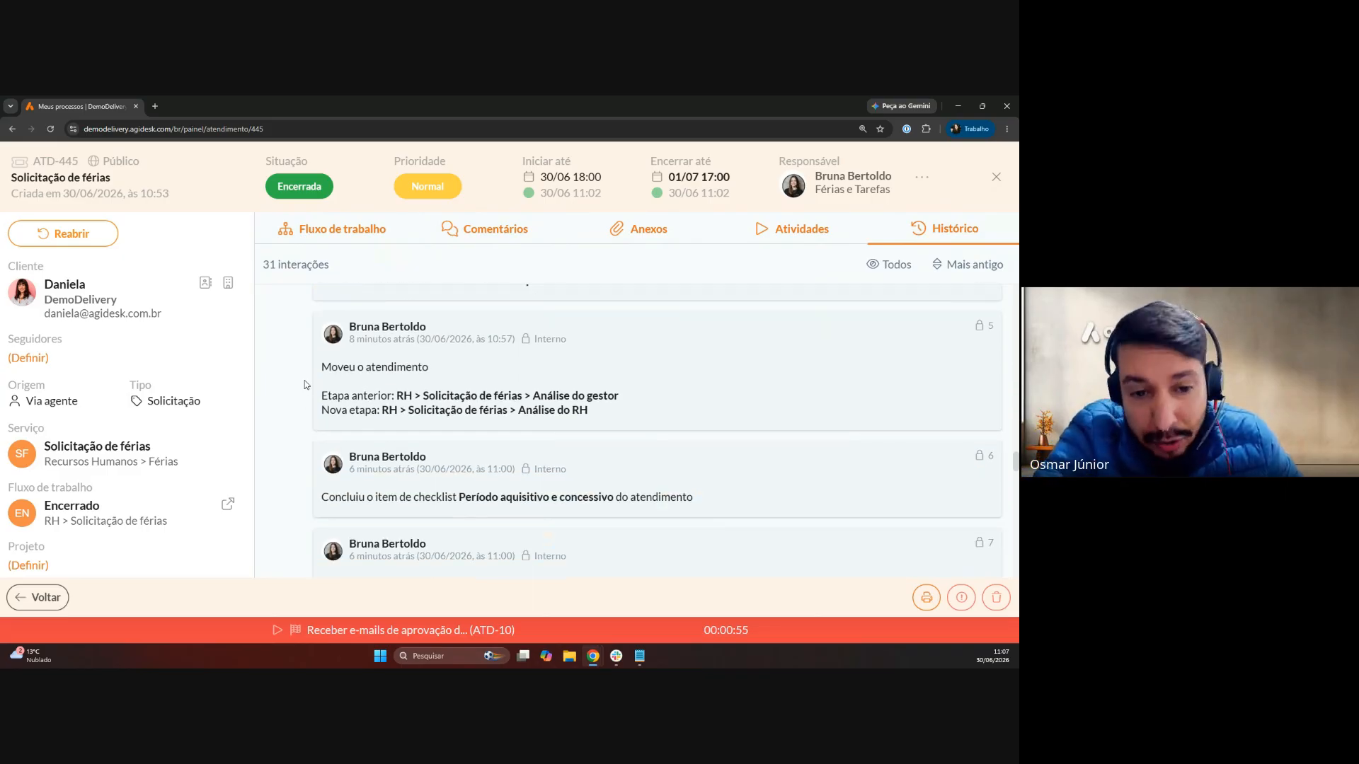
scroll(299, 392, "up", 1)
scroll(299, 398, "down", 2)
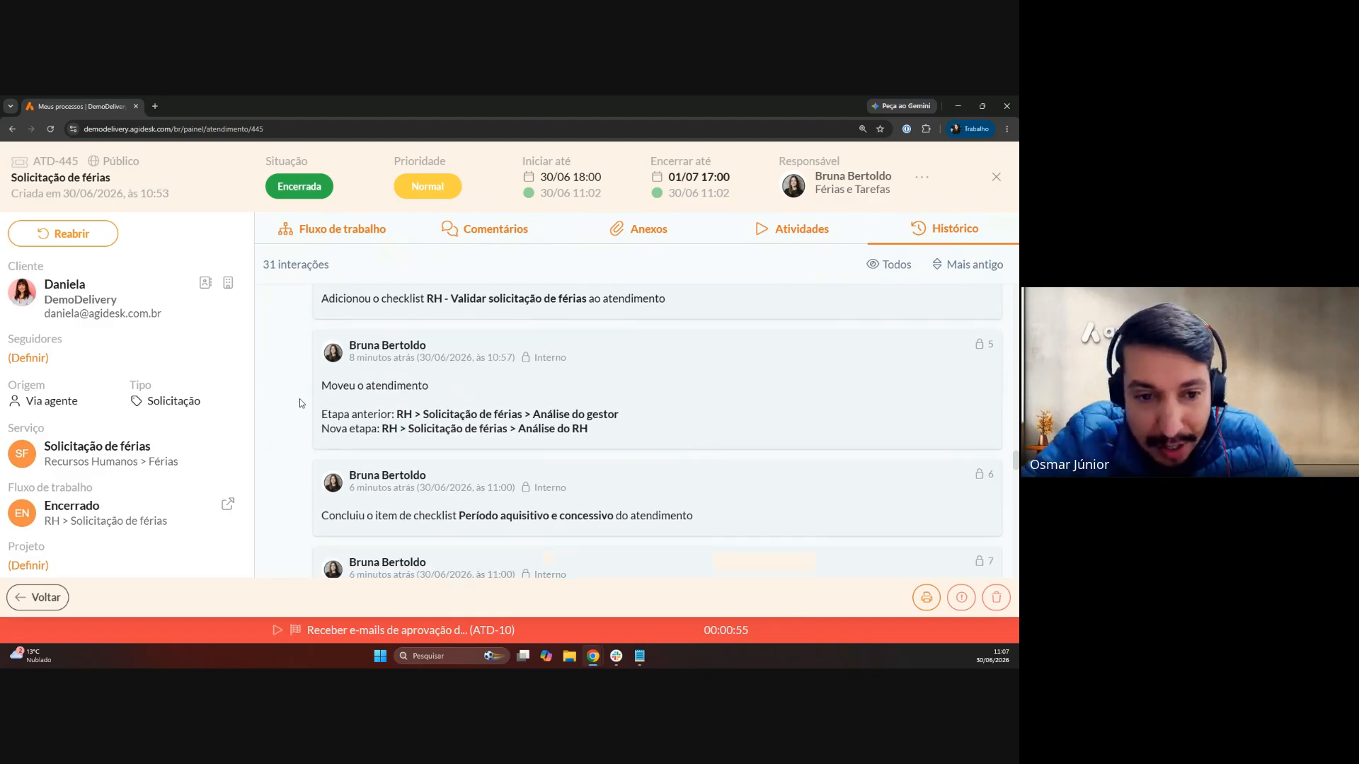
scroll(300, 400, "down", 4)
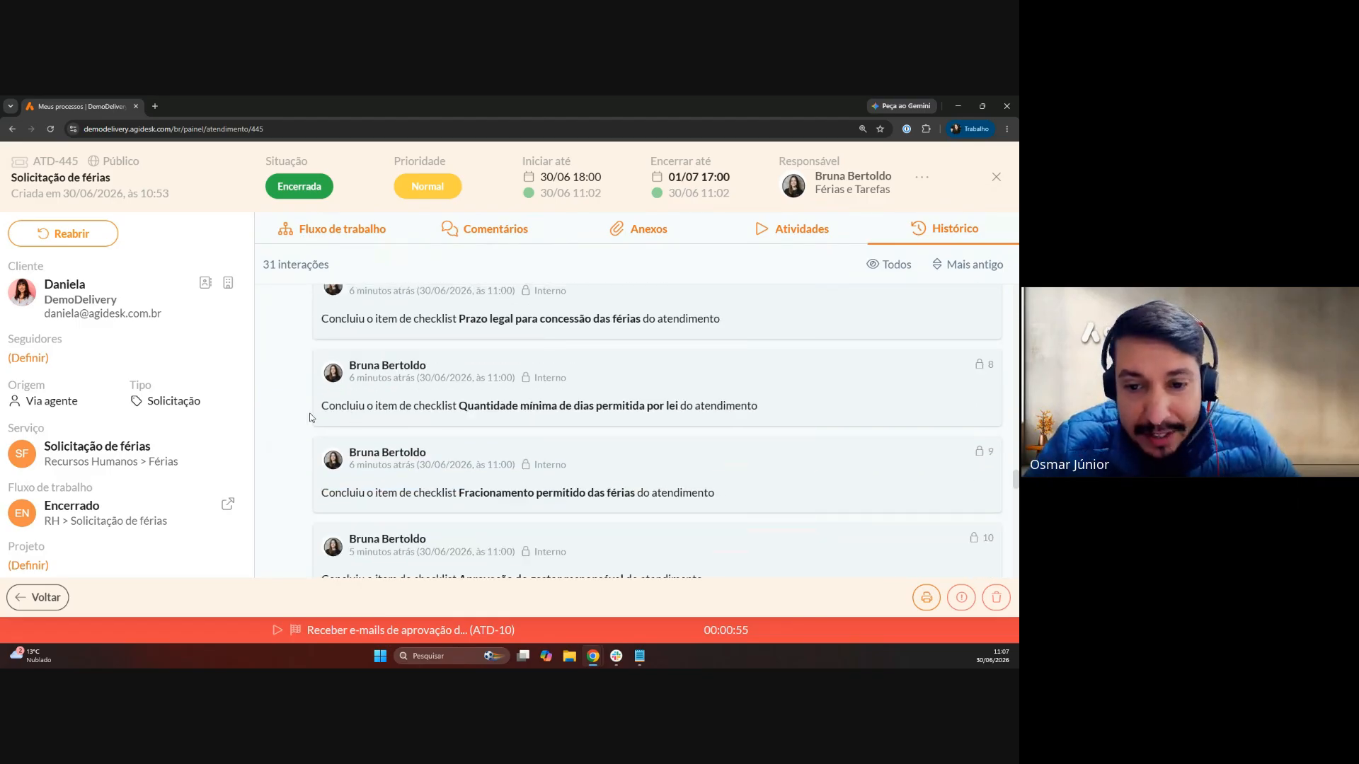
scroll(308, 413, "down", 1)
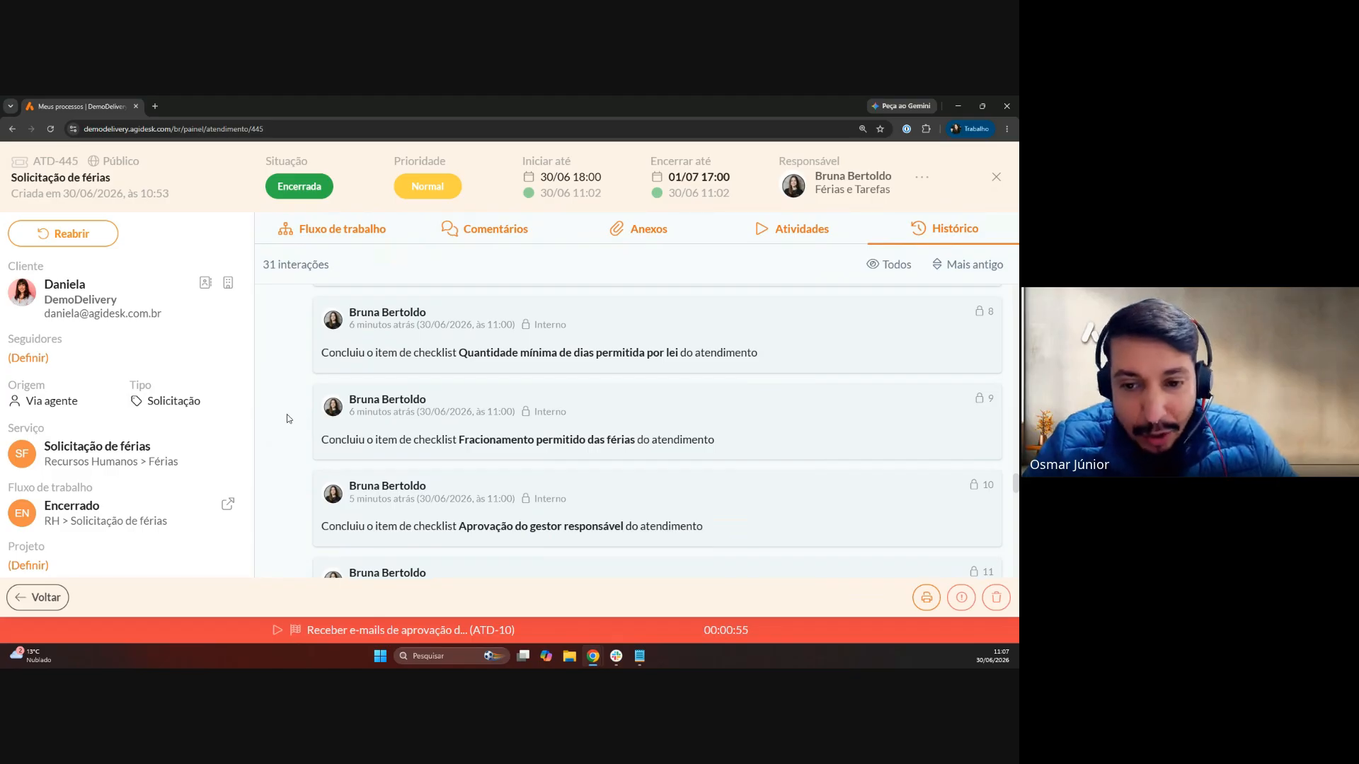
- Examine the history entries for the RH approval, its comments and the change of situação
scroll(288, 418, "down", 5)
scroll(290, 419, "down", 5)
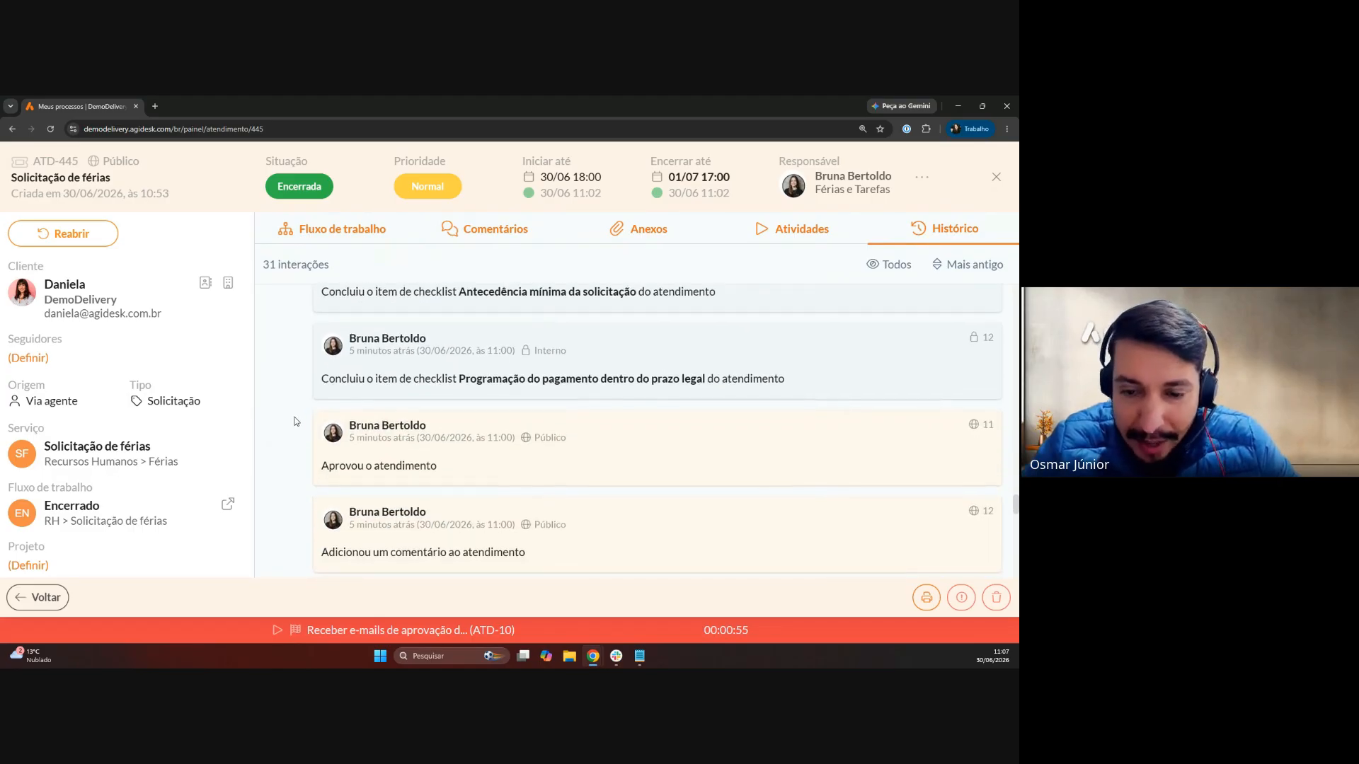
scroll(296, 422, "down", 1)
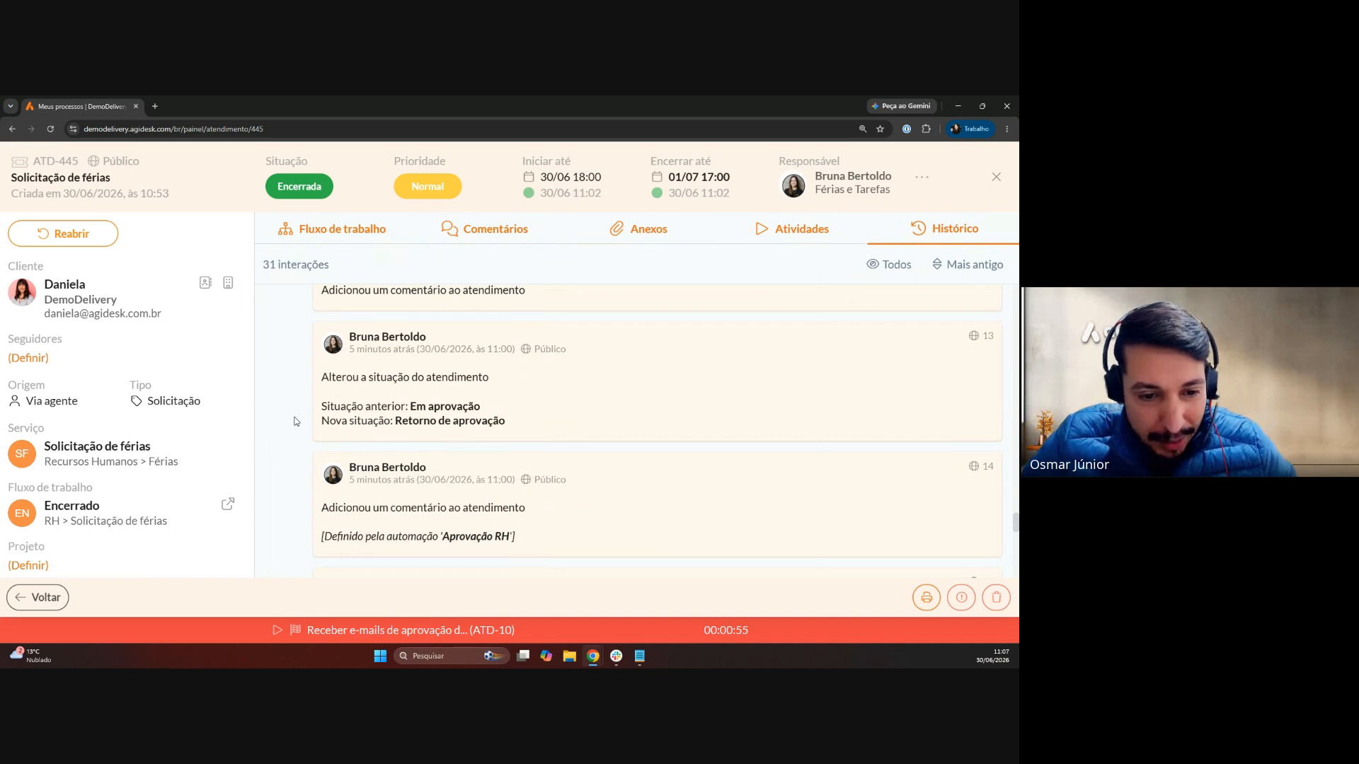
scroll(308, 484, "up", 2)
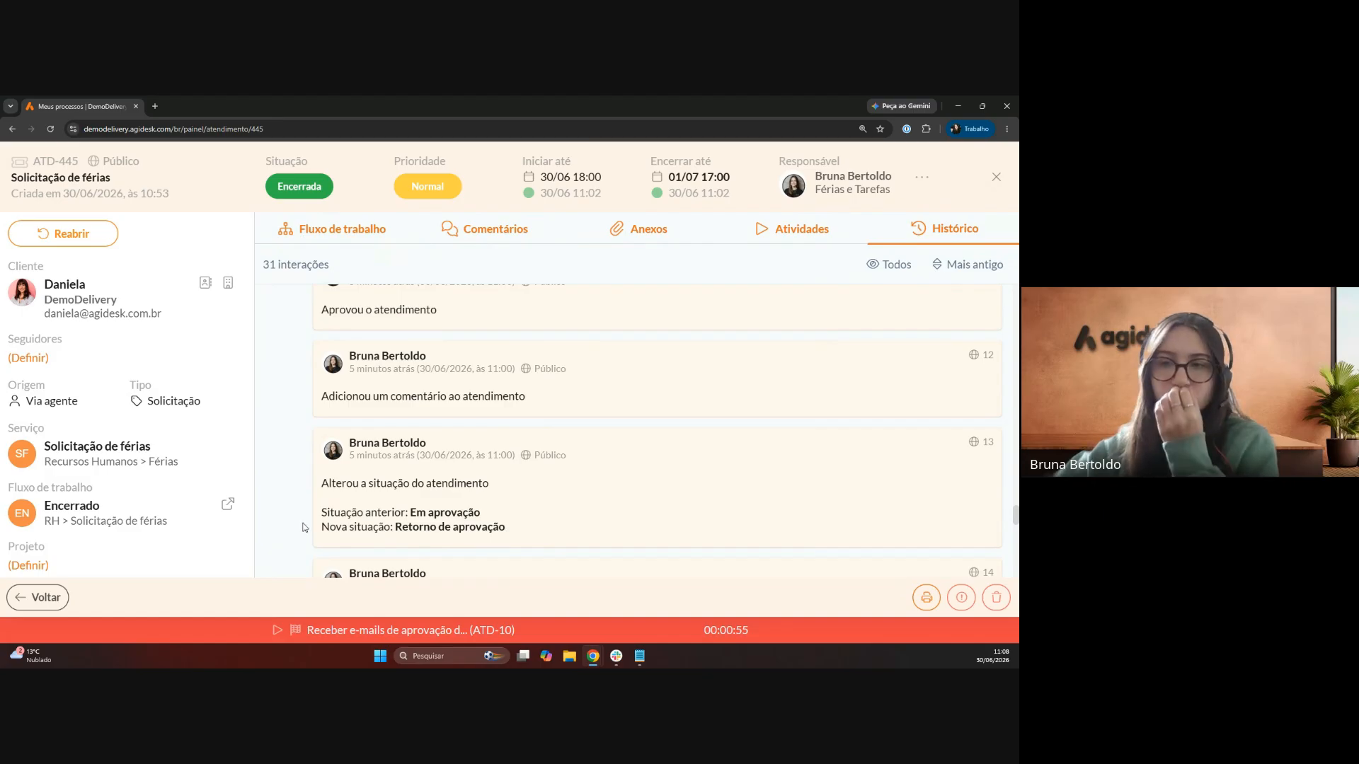
- Leave the atendimento and open the Solicitação de férias workflow board under the RH process
left_click(48, 598)
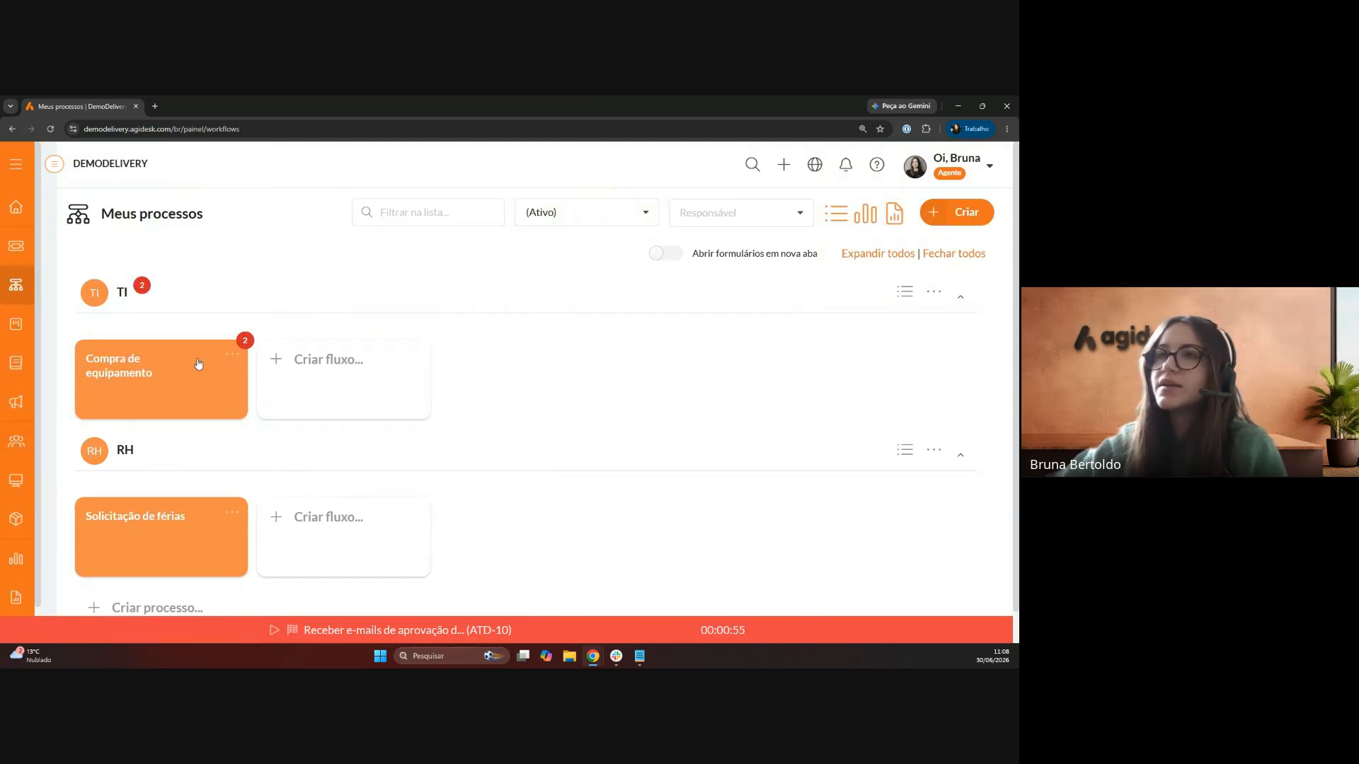
scroll(99, 348, "down", 1)
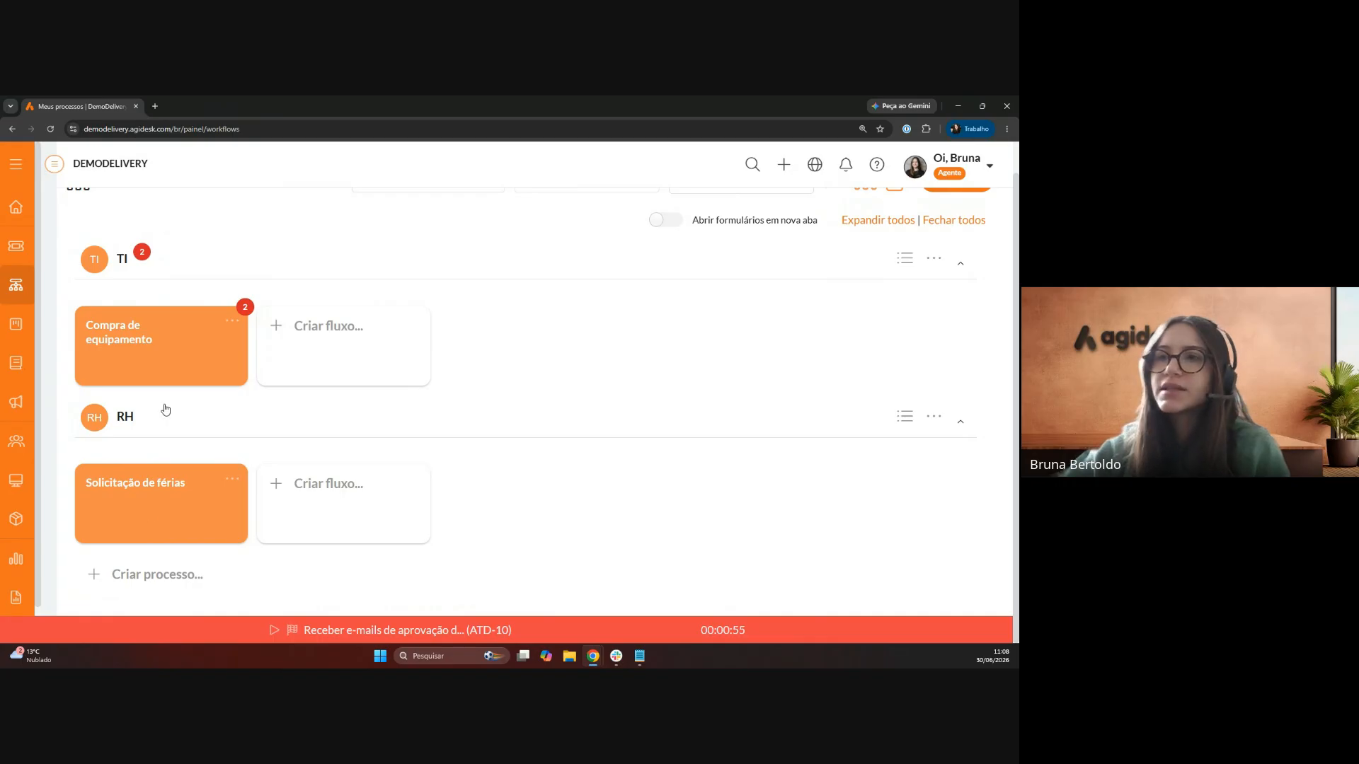
left_click(166, 512)
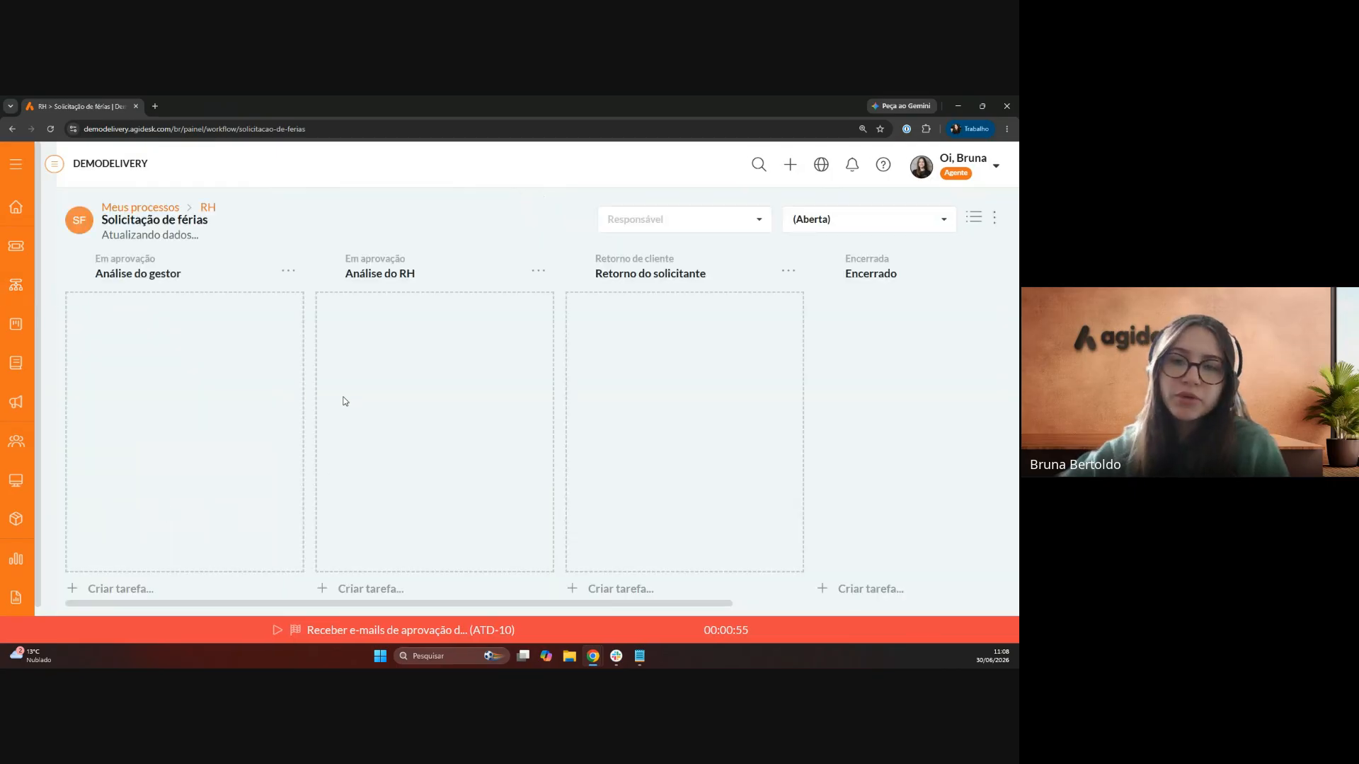
- Set the board's situação filter to (Todas) so closed atendimentos are included
left_click(804, 225)
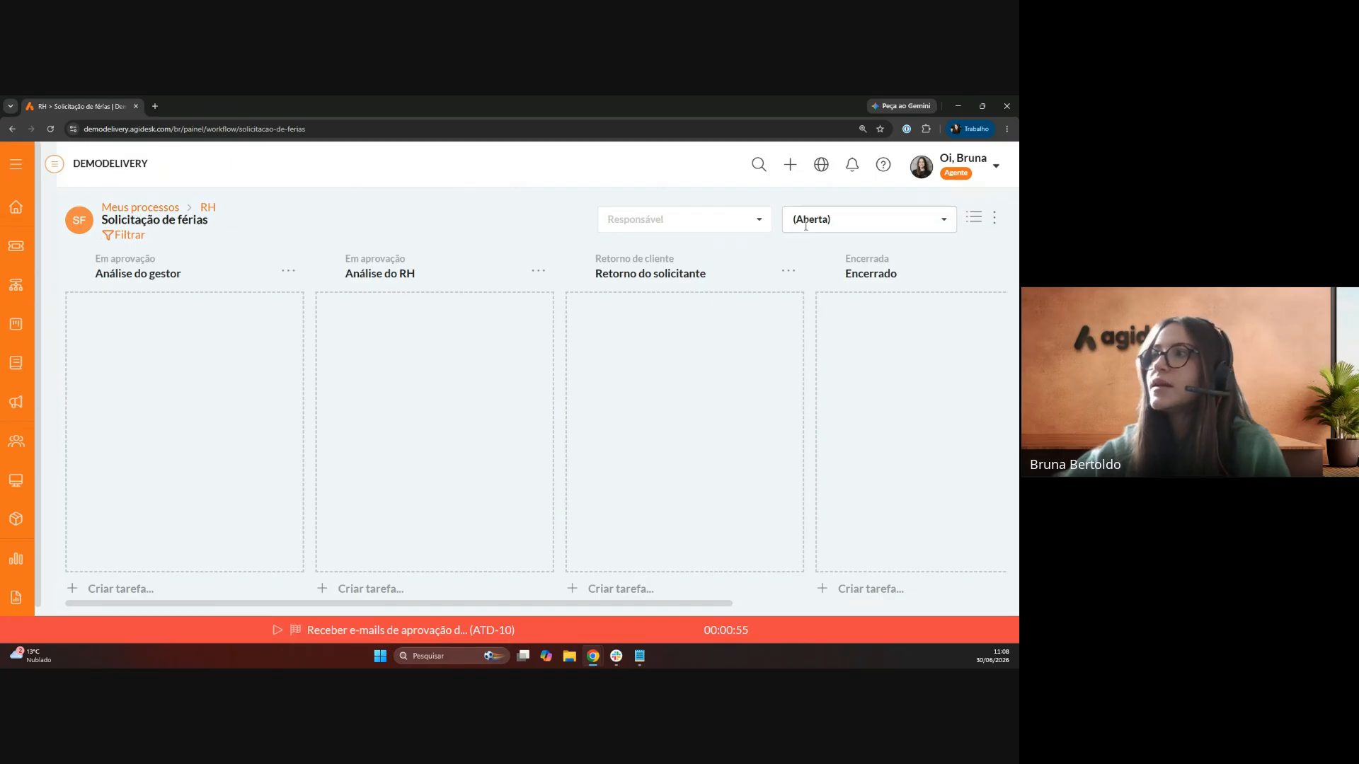
scroll(868, 305, "down", 2)
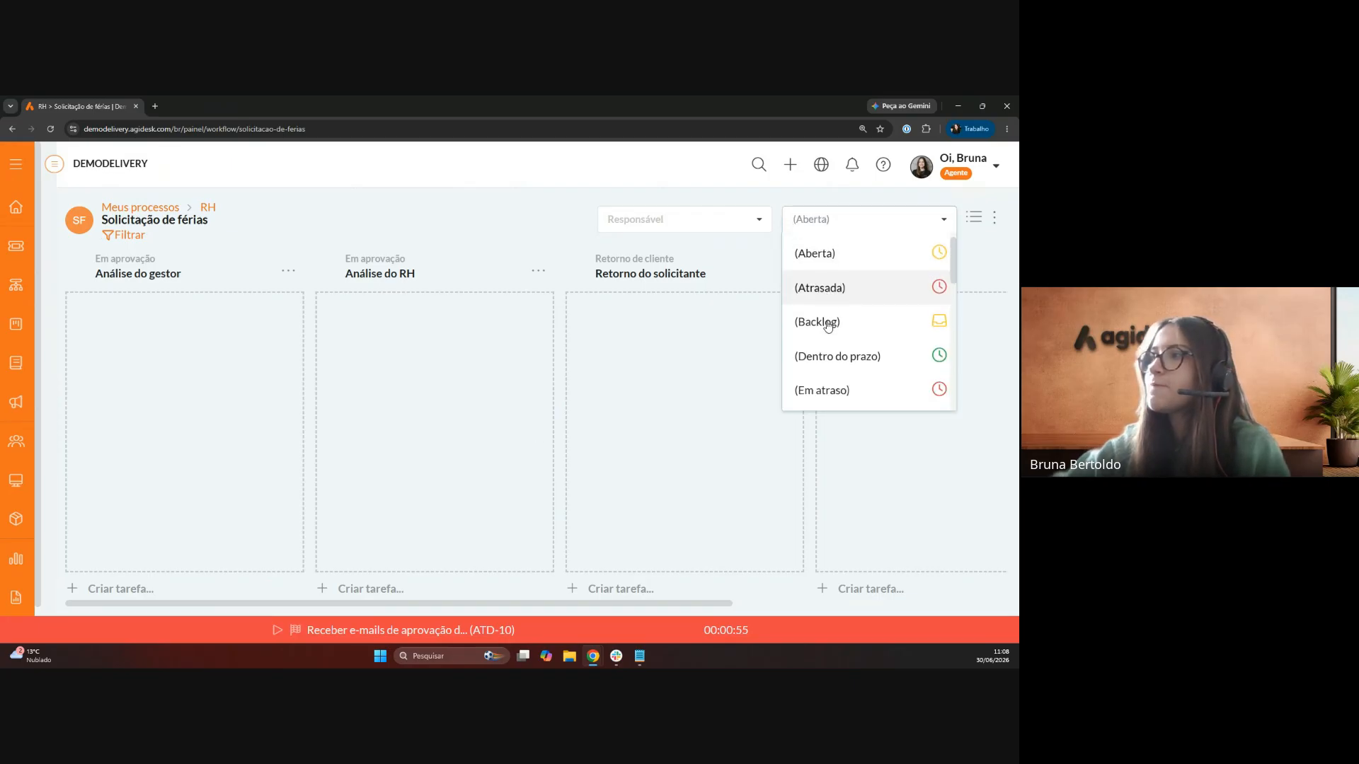
scroll(869, 304, "down", 3)
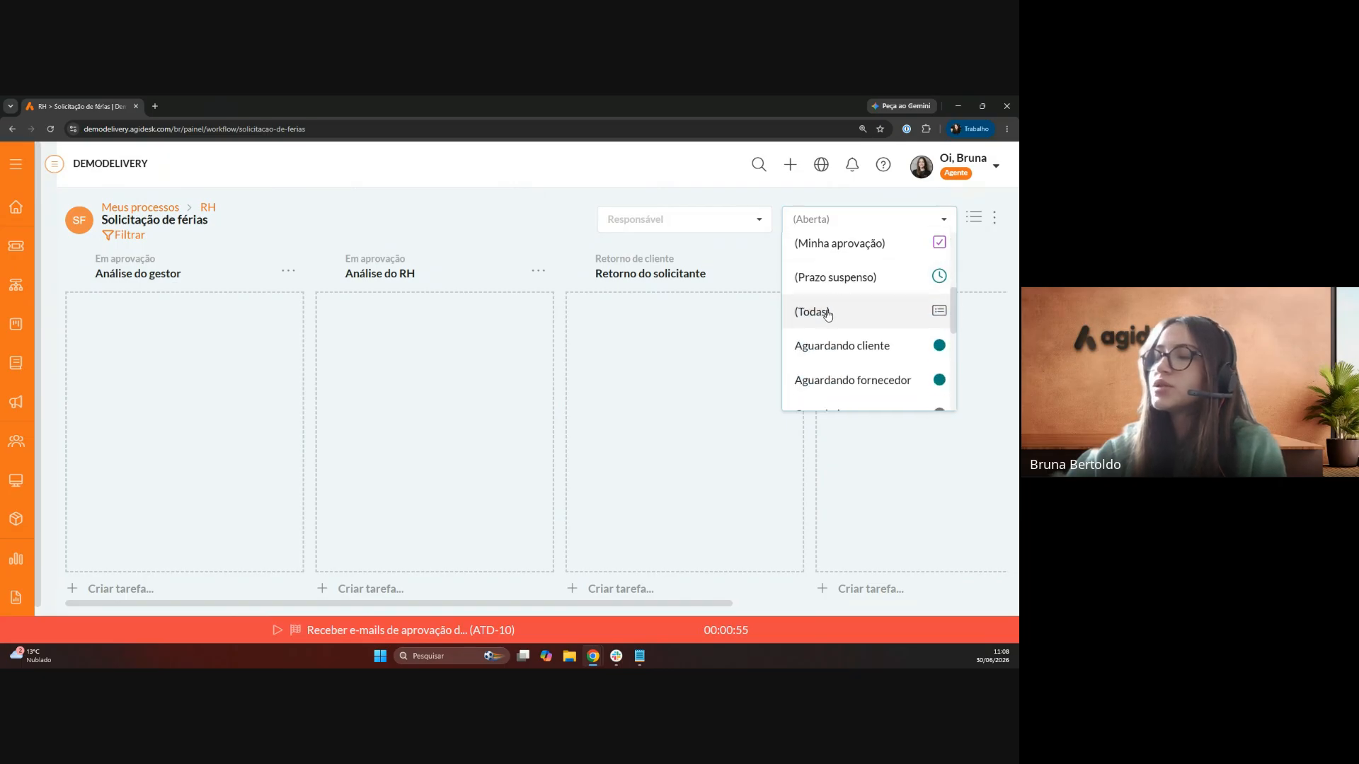
left_click(827, 312)
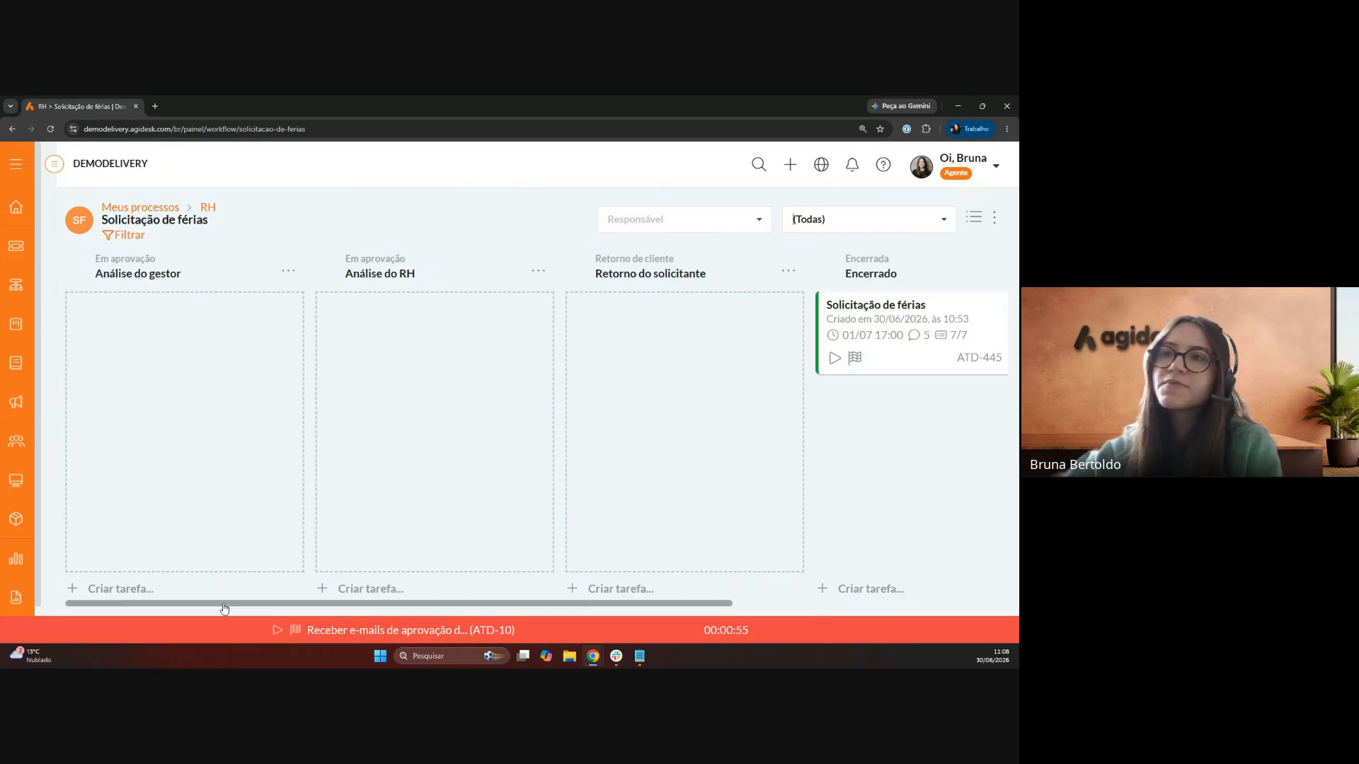
- Look across the board's stages and check the closed atendimento's workflow from the Encerrado stage, returning to the board
mouse_move(222, 605)
left_mouse_down()
mouse_move(234, 605)
mouse_move(220, 606)
left_mouse_up()
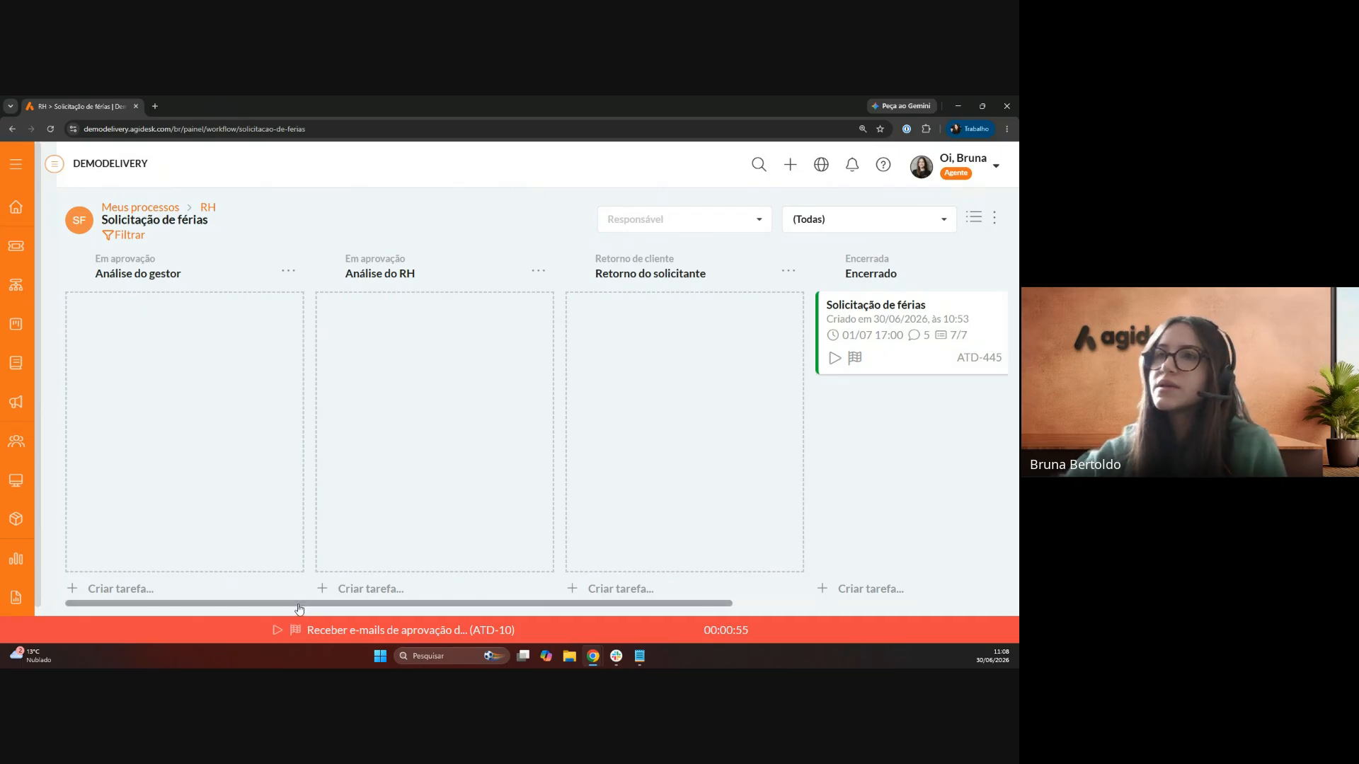
left_click_drag(300, 607, 308, 607)
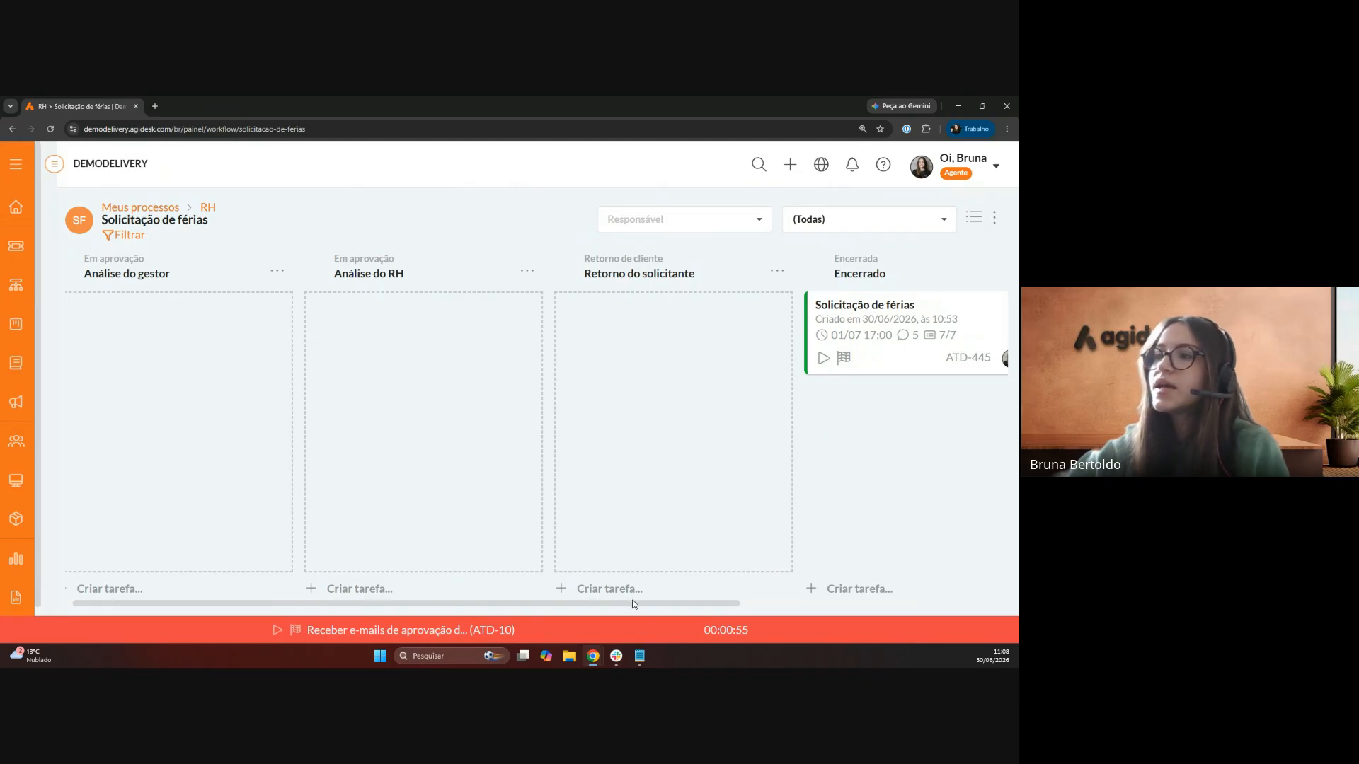
left_click_drag(627, 606, 594, 609)
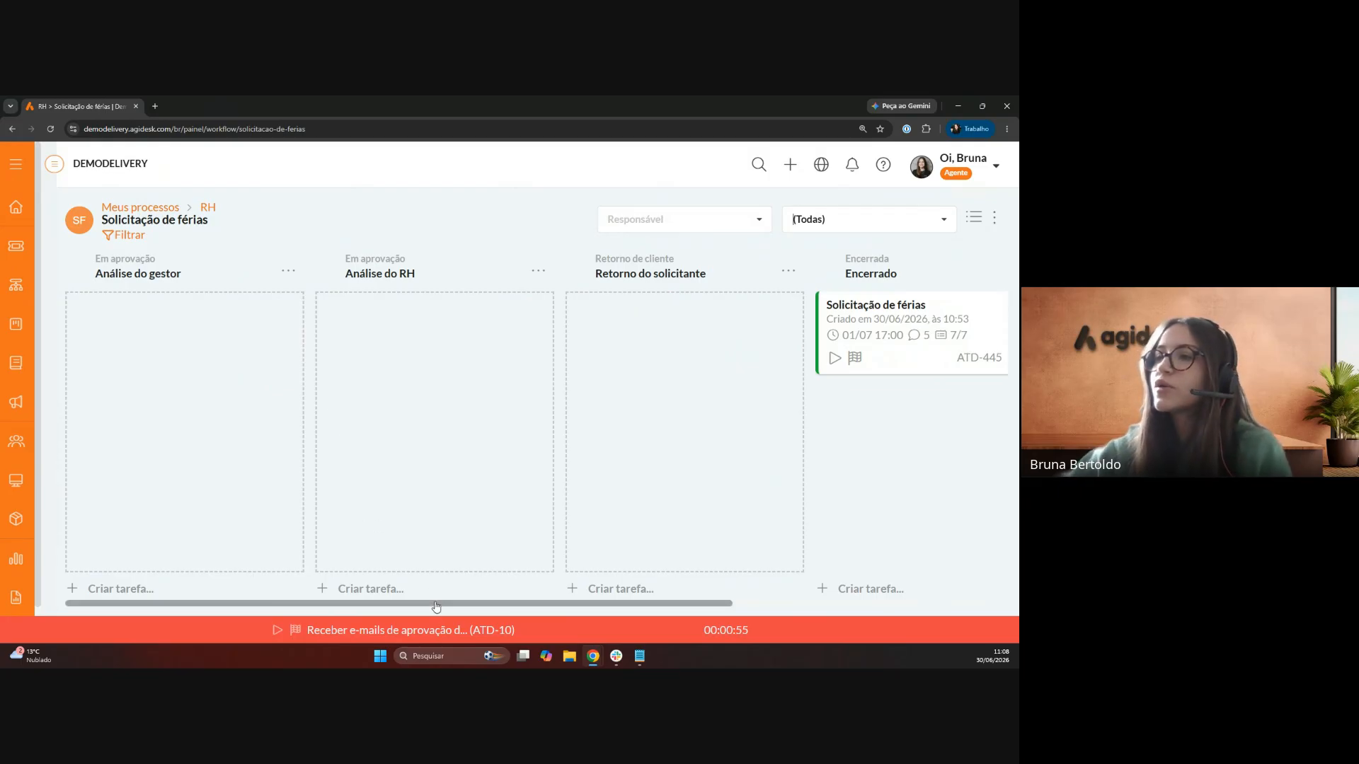
mouse_move(436, 604)
left_mouse_down()
mouse_move(574, 605)
mouse_move(425, 601)
mouse_move(453, 601)
left_mouse_up()
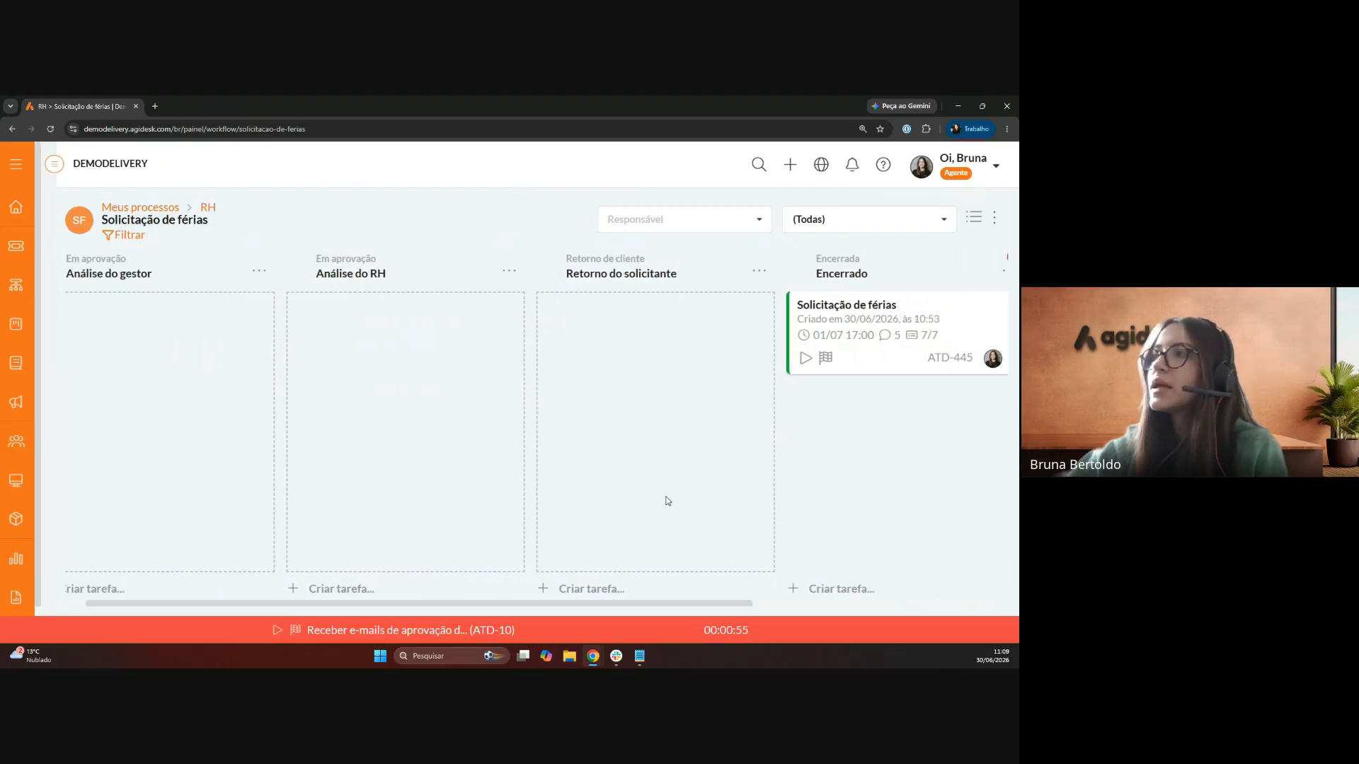
left_click(871, 364)
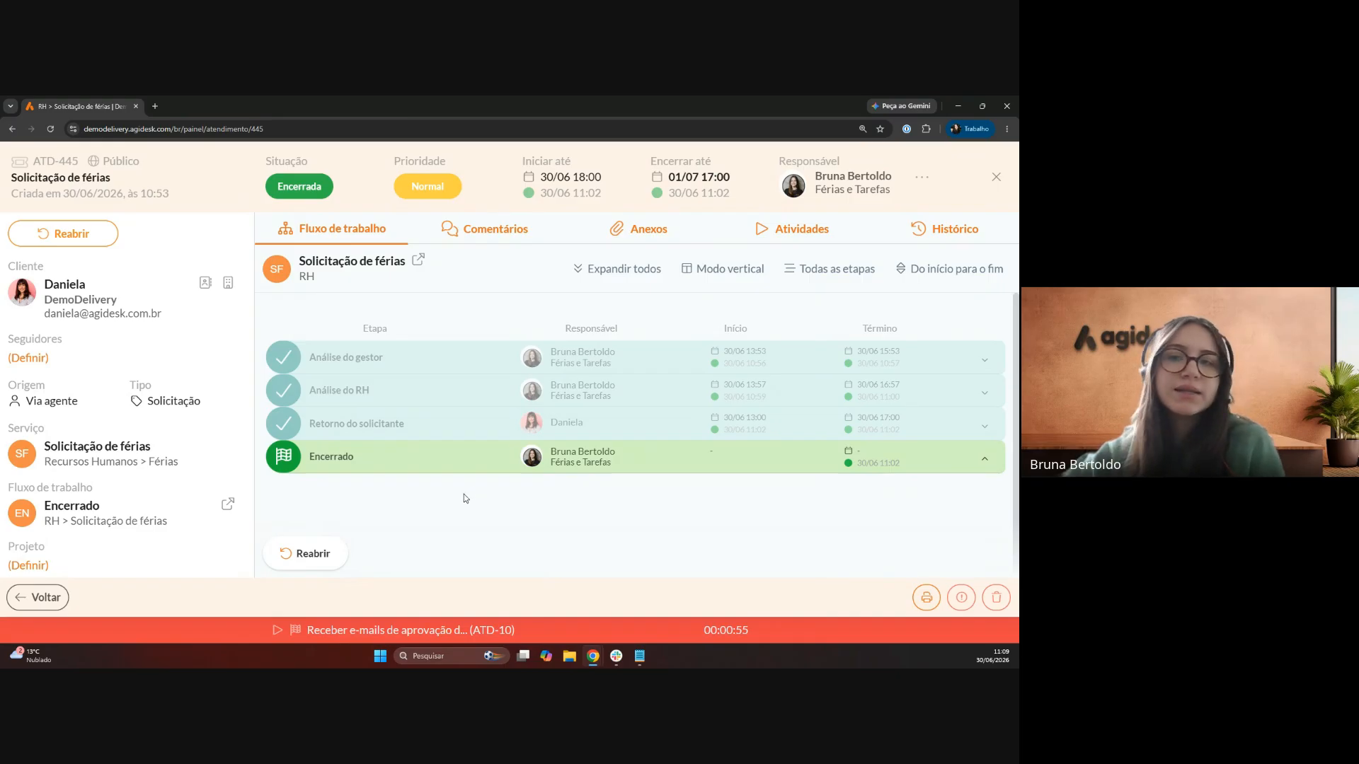
left_click(43, 598)
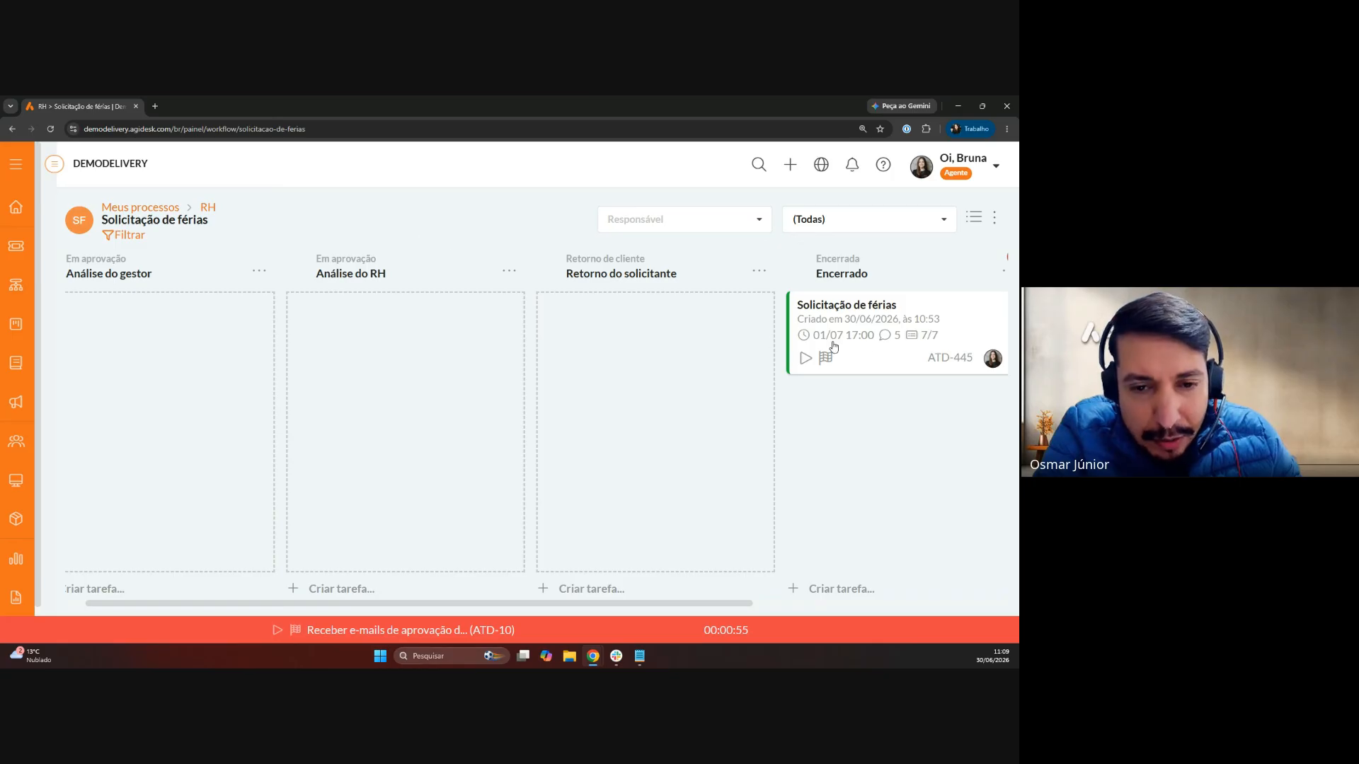
left_click(903, 354)
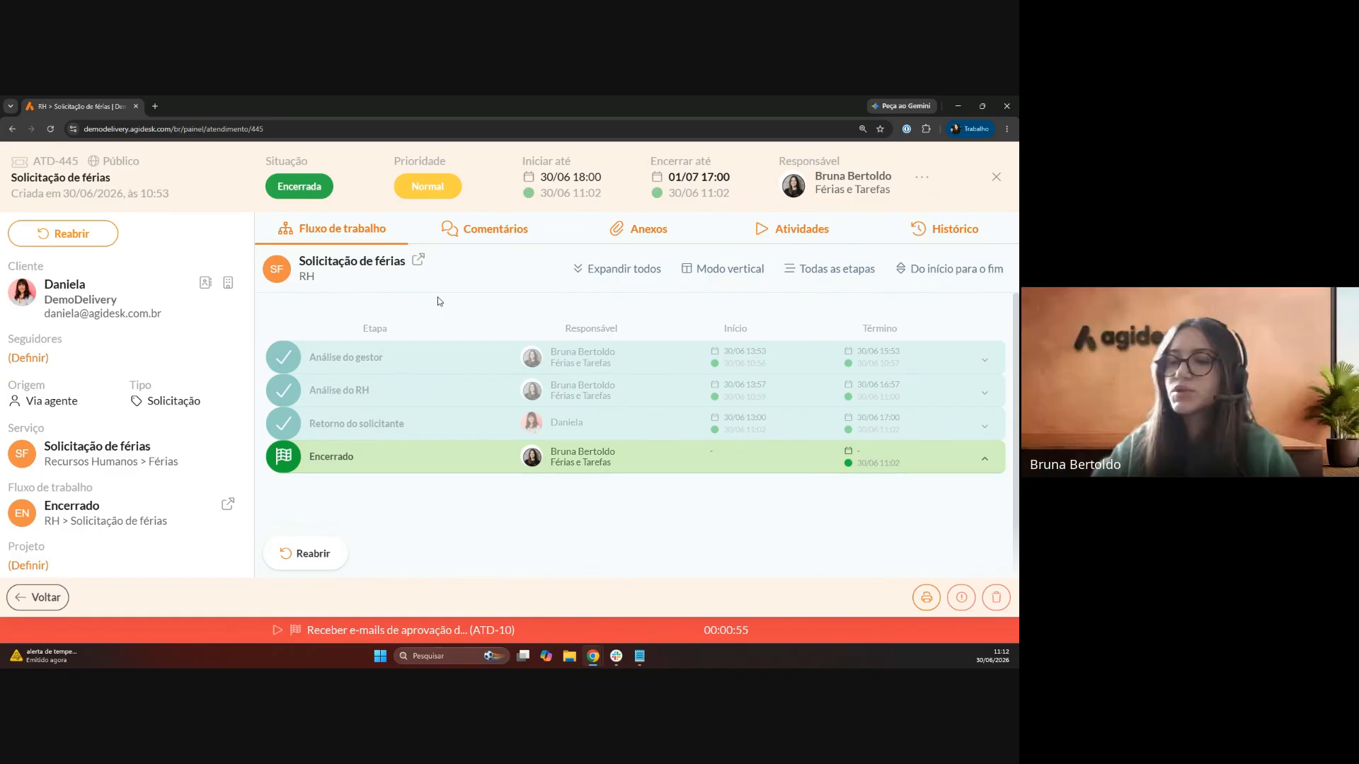
left_click(37, 597)
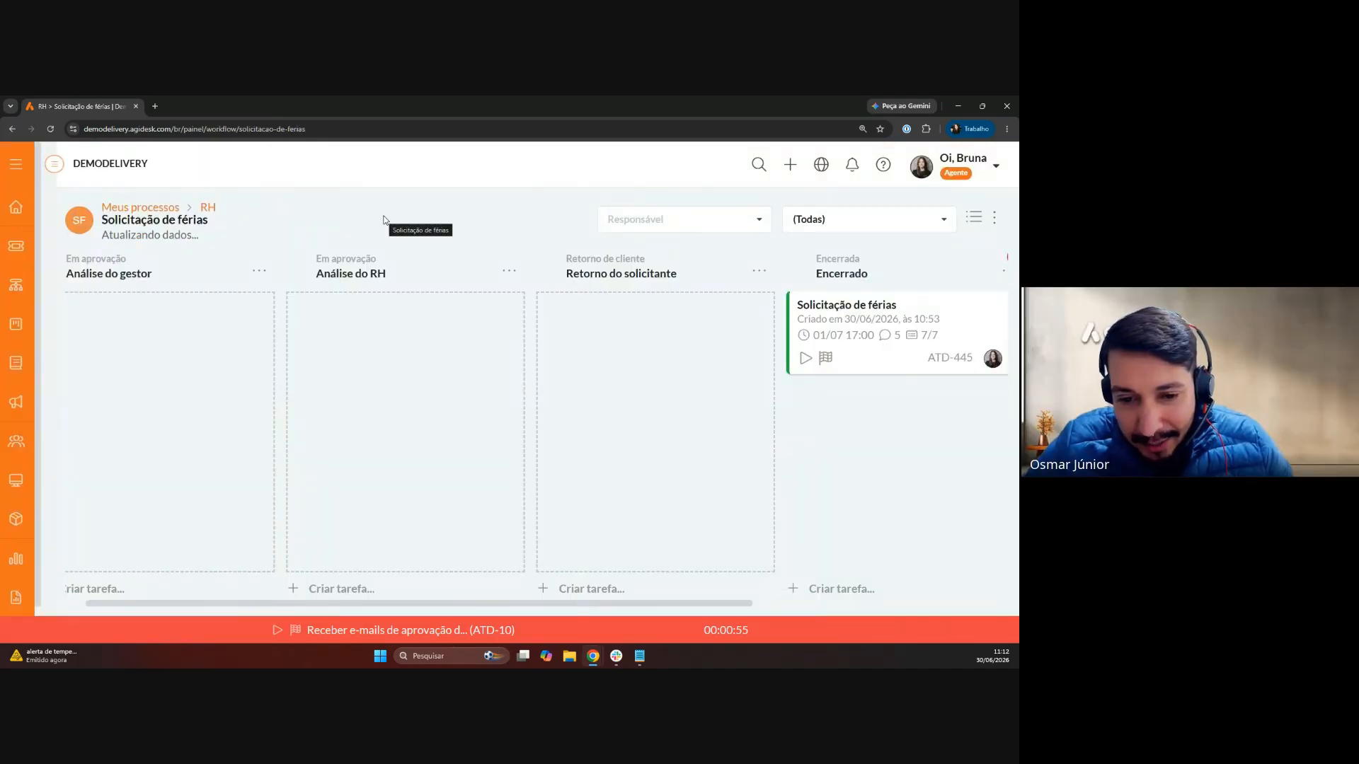